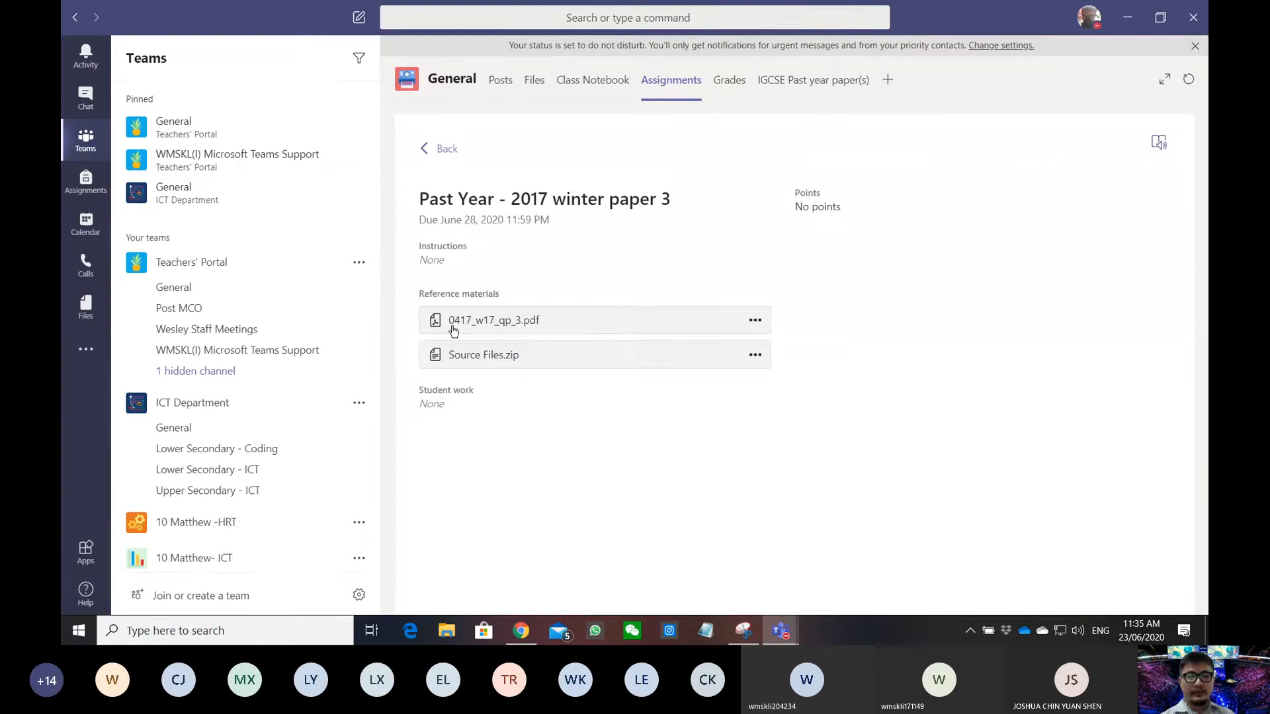
# - Download the exam paper 0417_w17_qp_3.pdf and Source Files.zip from the Teams assignment
pyautogui.click(755, 321)
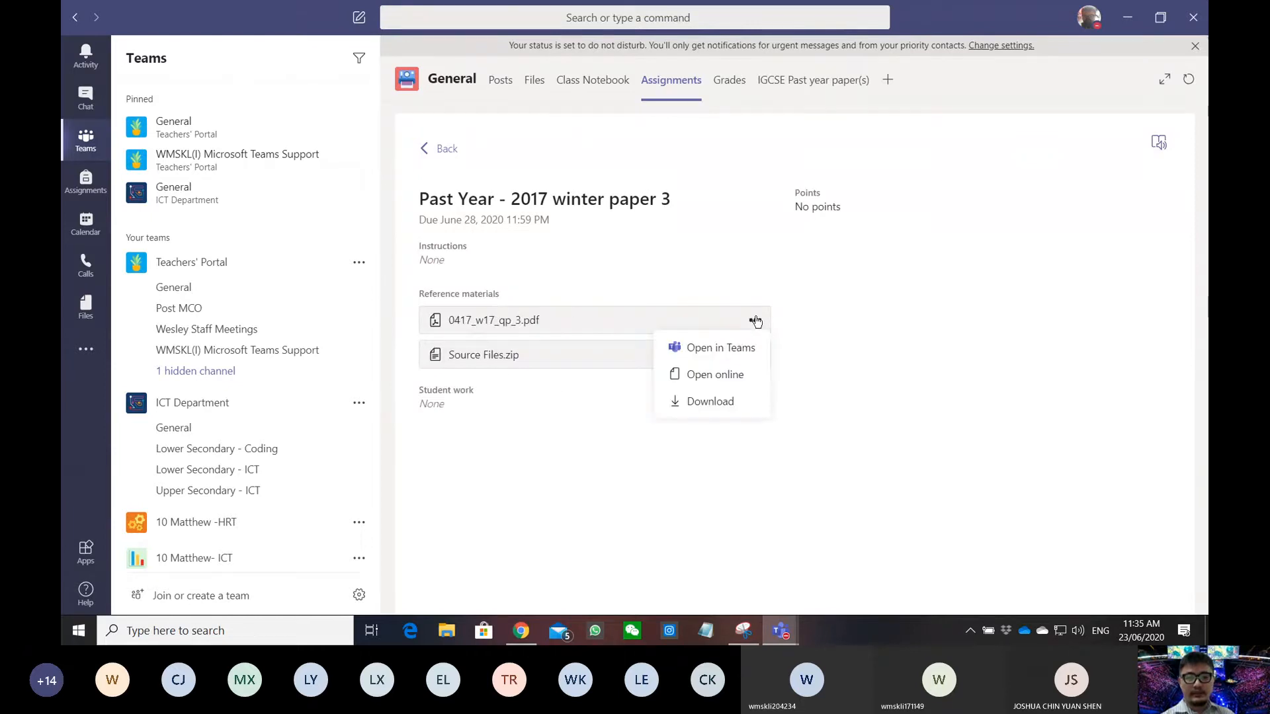
pyautogui.click(718, 401)
pyautogui.click(754, 355)
pyautogui.click(711, 436)
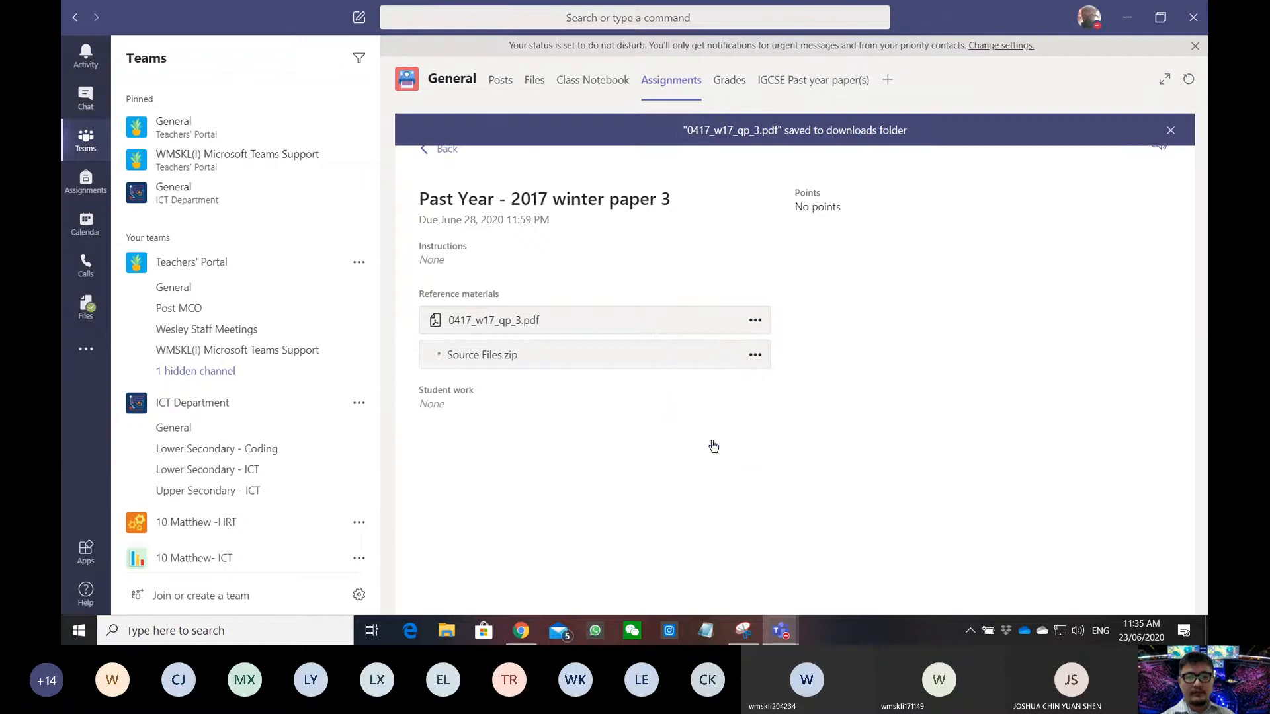
# - Switch to File Explorer at This PC and minimize Teams
pyautogui.click(448, 632)
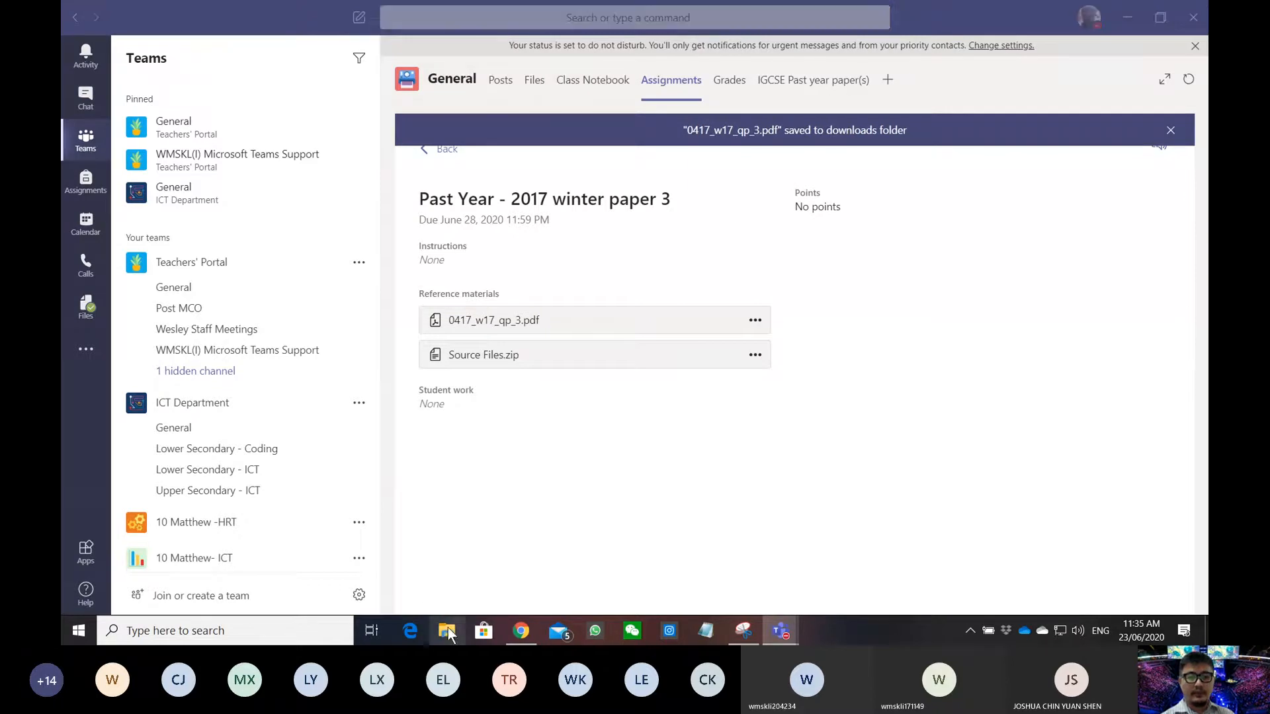
pyautogui.click(1130, 13)
pyautogui.click(1126, 18)
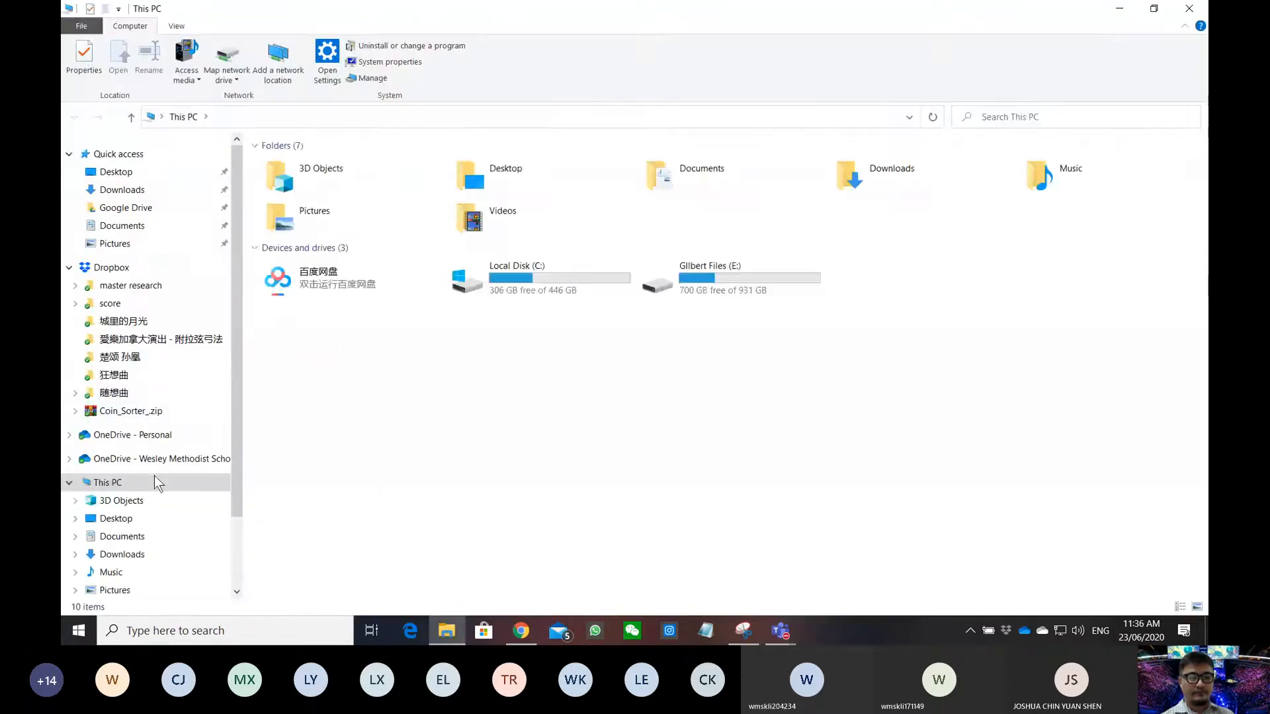
# - Open Downloads, shrink its window, and move Source Files.zip onto the desktop
pyautogui.click(135, 554)
pyautogui.moveTo(744, 10); pyautogui.dragTo(893, 121)
pyautogui.click(733, 327)
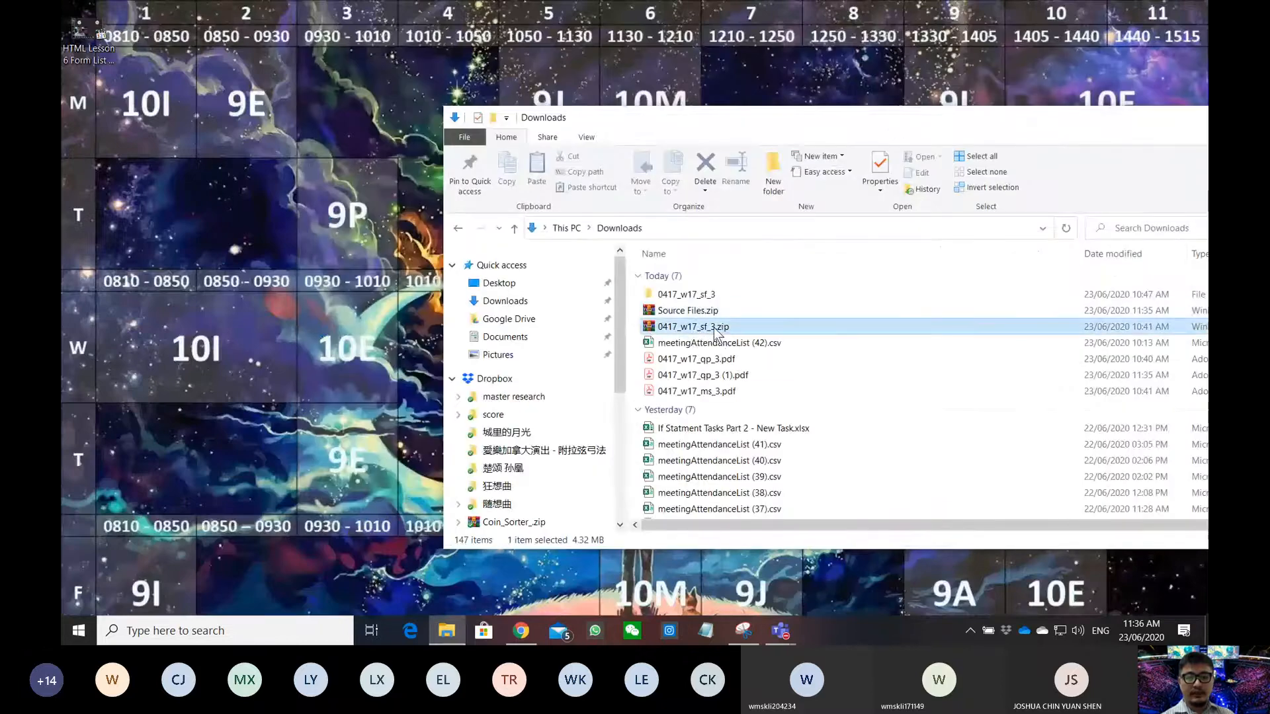
pyautogui.moveTo(688, 310); pyautogui.dragTo(260, 205)
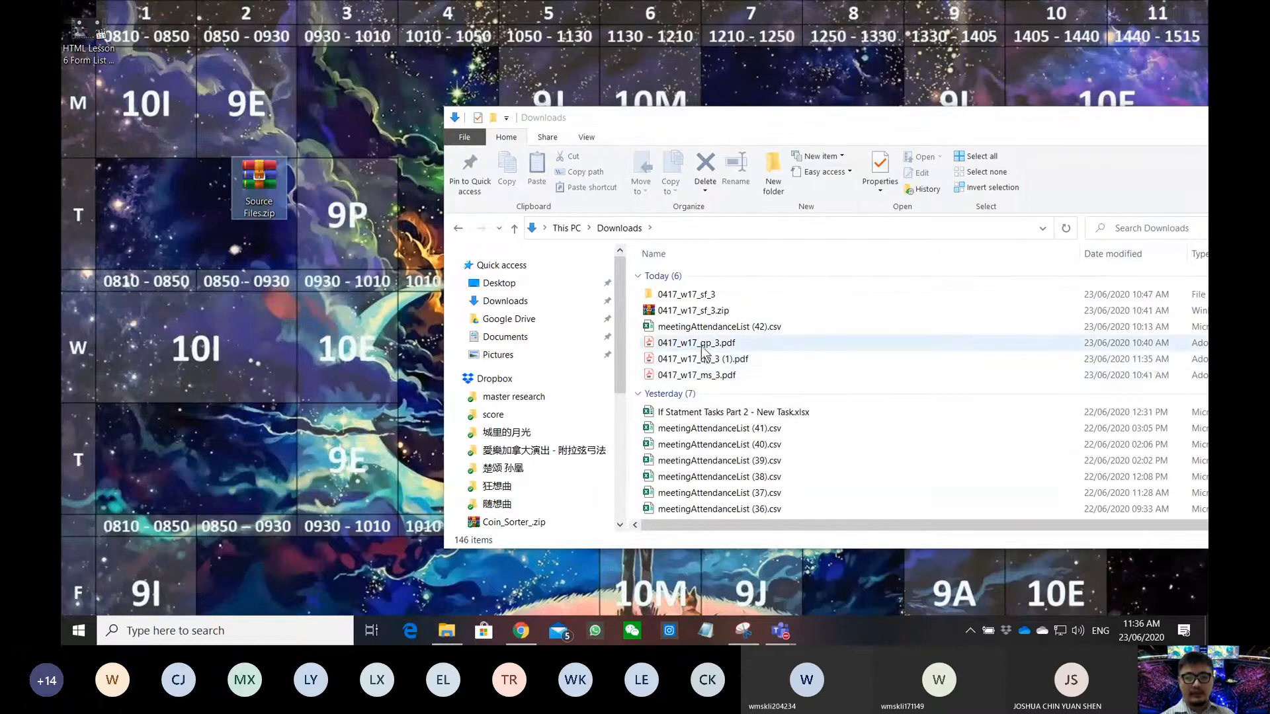
# - Move the exam paper 0417_w17_qp_3 (1).pdf onto the desktop and close Downloads
pyautogui.moveTo(701, 359); pyautogui.dragTo(374, 344)
pyautogui.moveTo(1000, 117); pyautogui.dragTo(696, 129)
pyautogui.click(1028, 131)
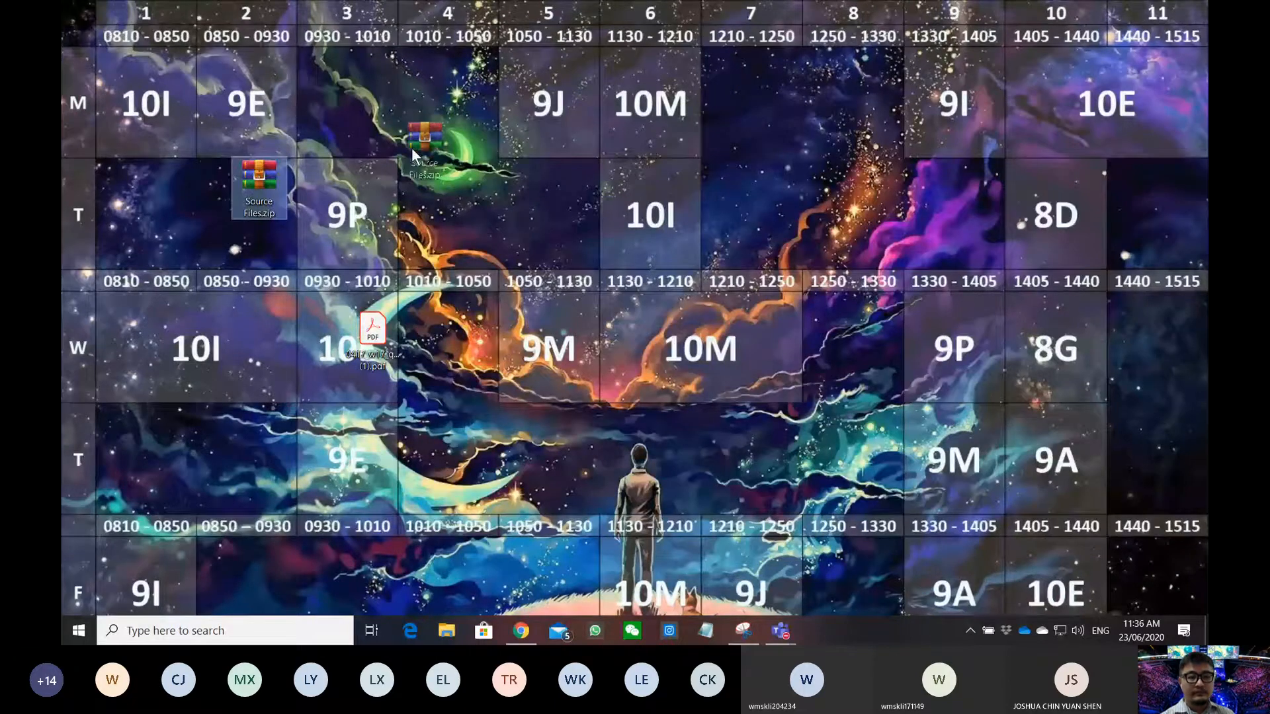
pyautogui.moveTo(413, 151); pyautogui.dragTo(418, 119)
# - Make the starry-night green-tent picture the desktop background through Personalize, then close Settings
pyautogui.rightClick(465, 201)
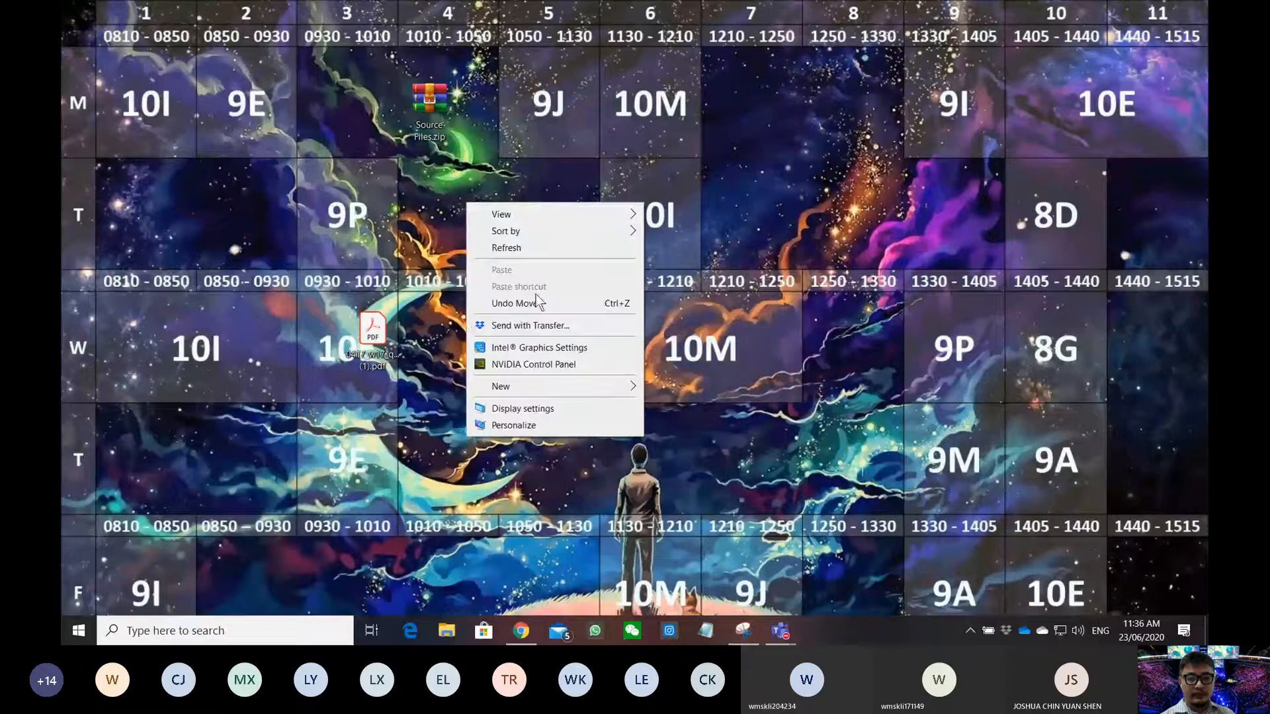
pyautogui.click(531, 422)
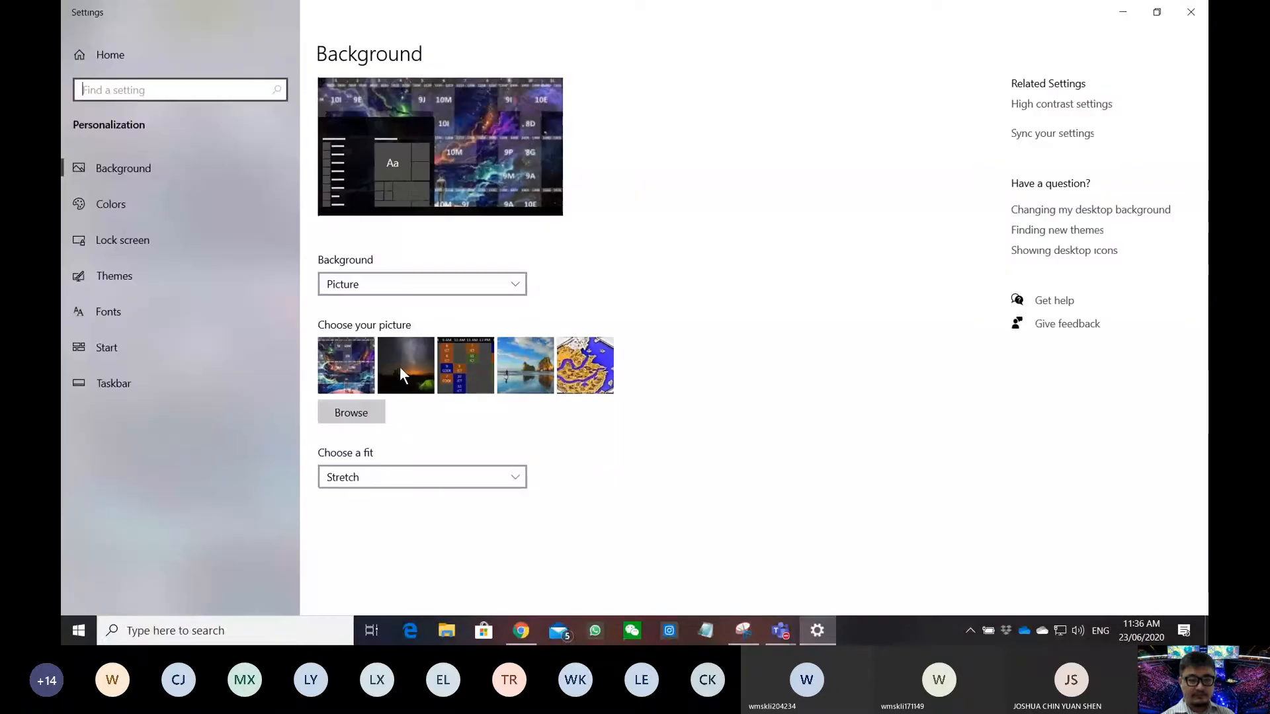
pyautogui.click(403, 366)
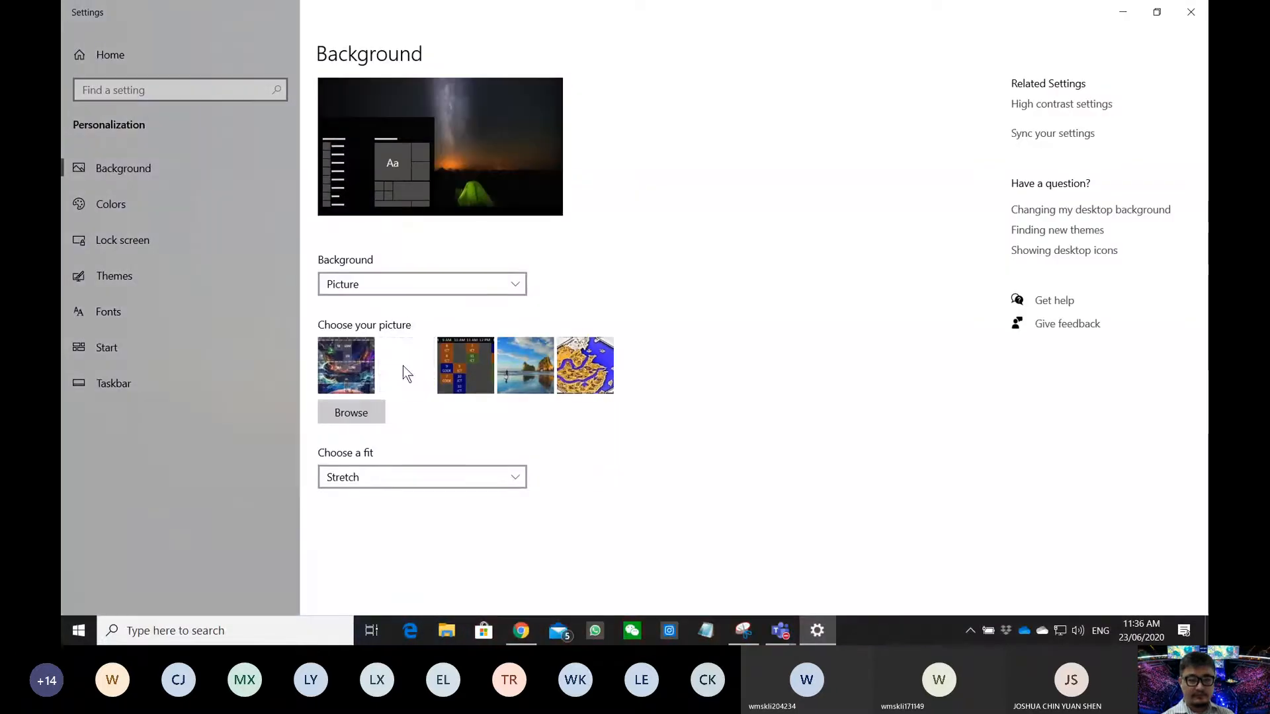
pyautogui.click(404, 366)
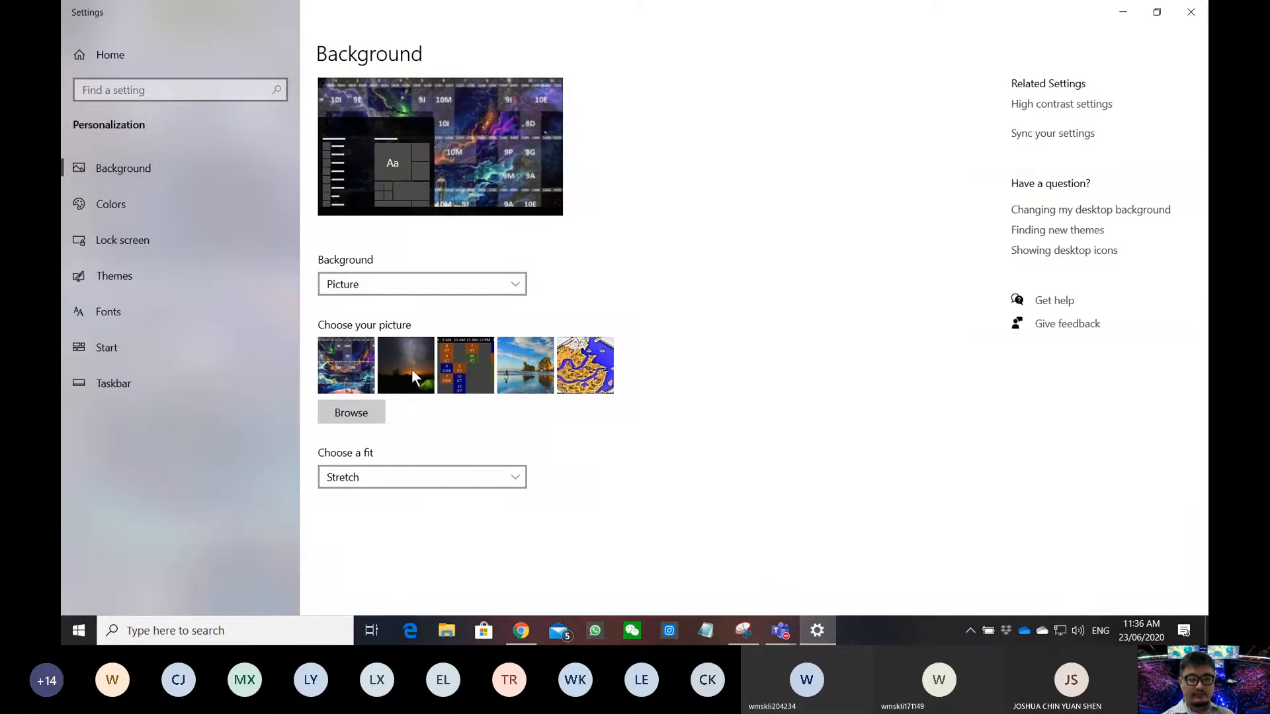
pyautogui.click(412, 369)
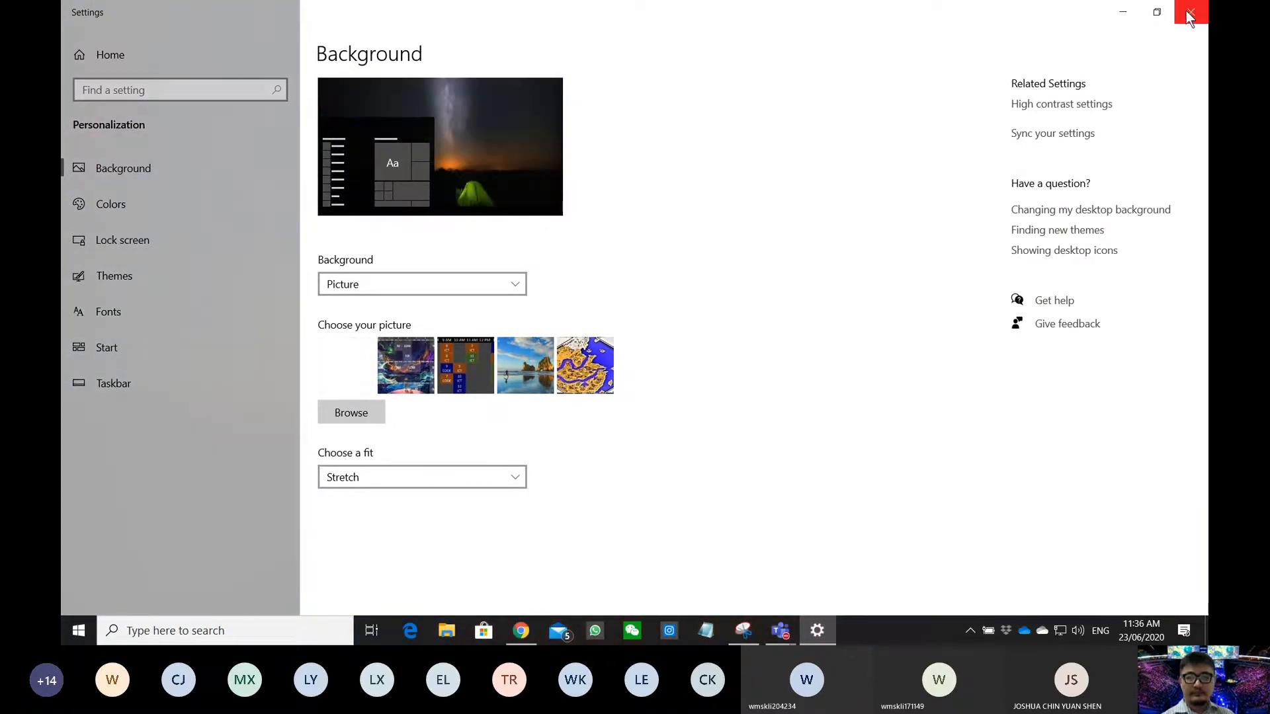
pyautogui.click(1189, 13)
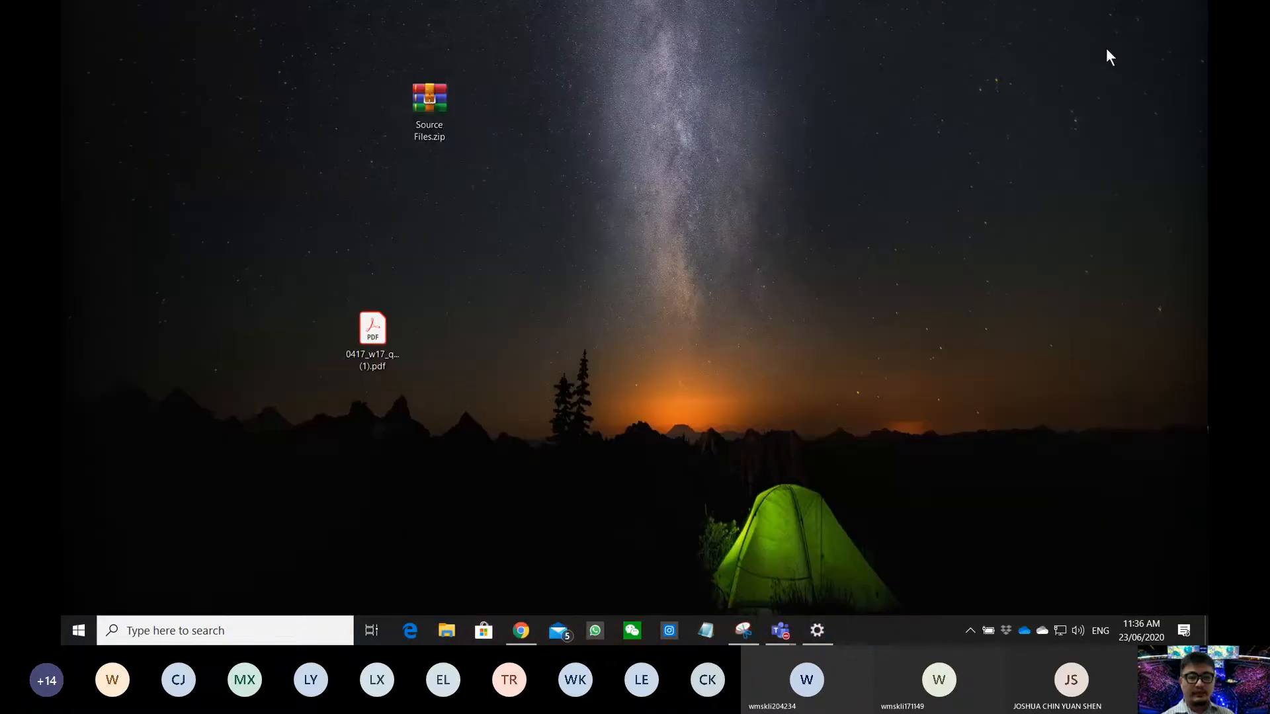
# - Open Source Files.zip in WinRAR to view its contents, then close the viewer
pyautogui.rightClick(422, 111)
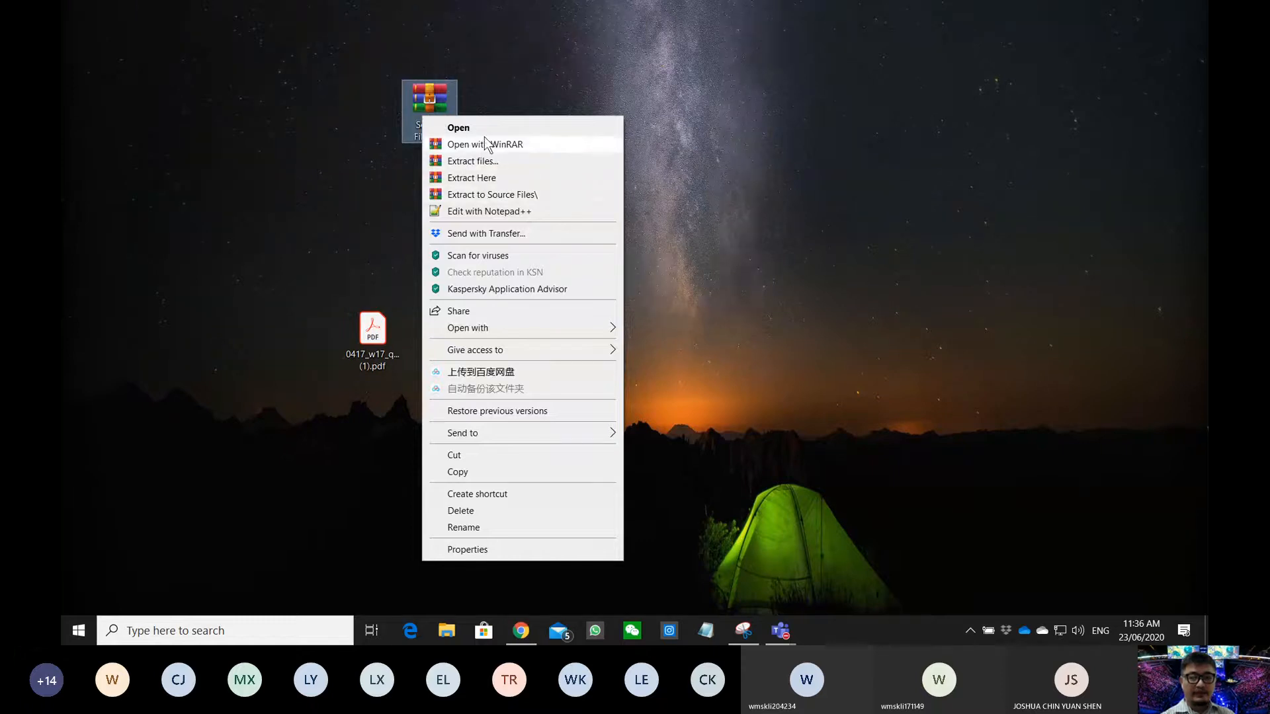
pyautogui.moveTo(494, 334)
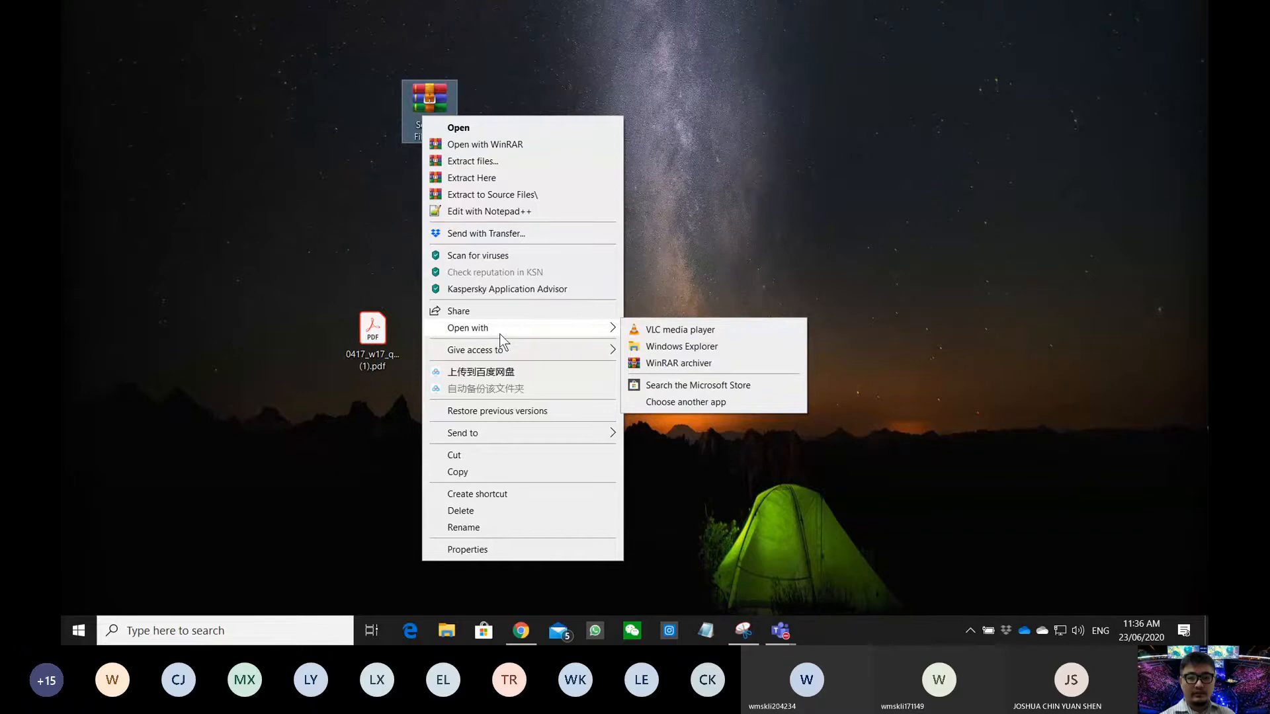
pyautogui.click(427, 100)
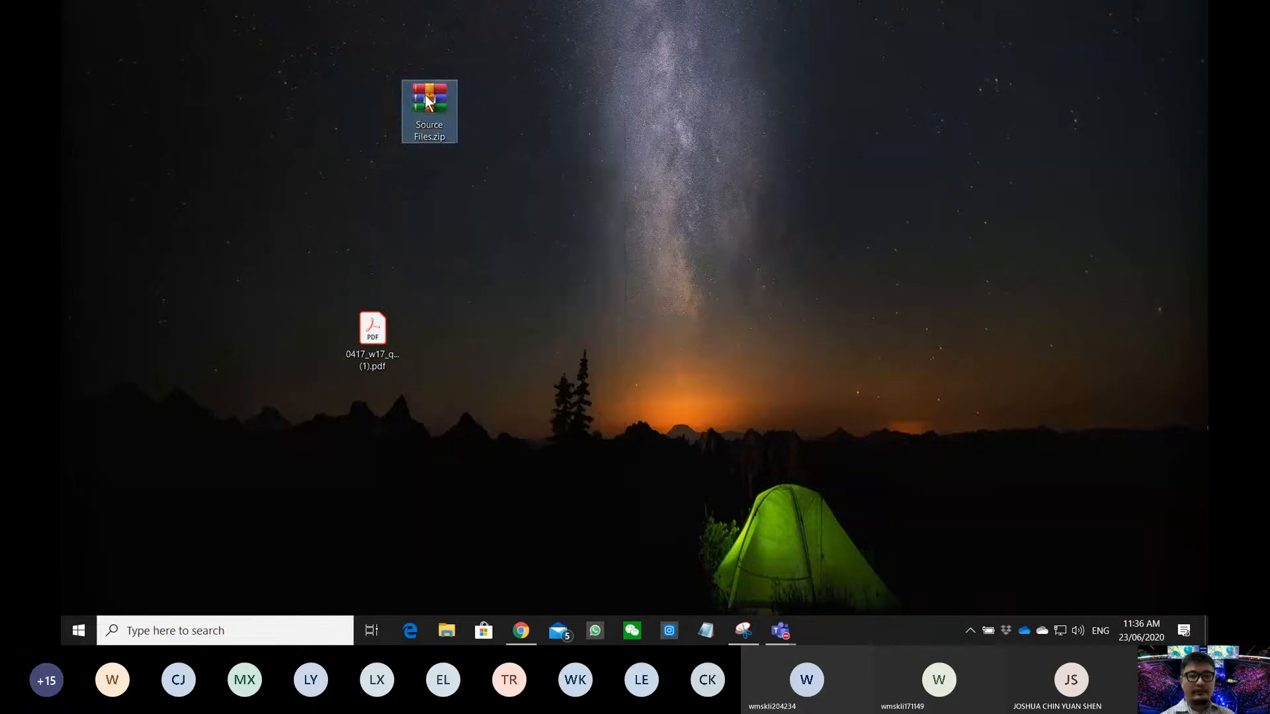
pyautogui.doubleClick(427, 101)
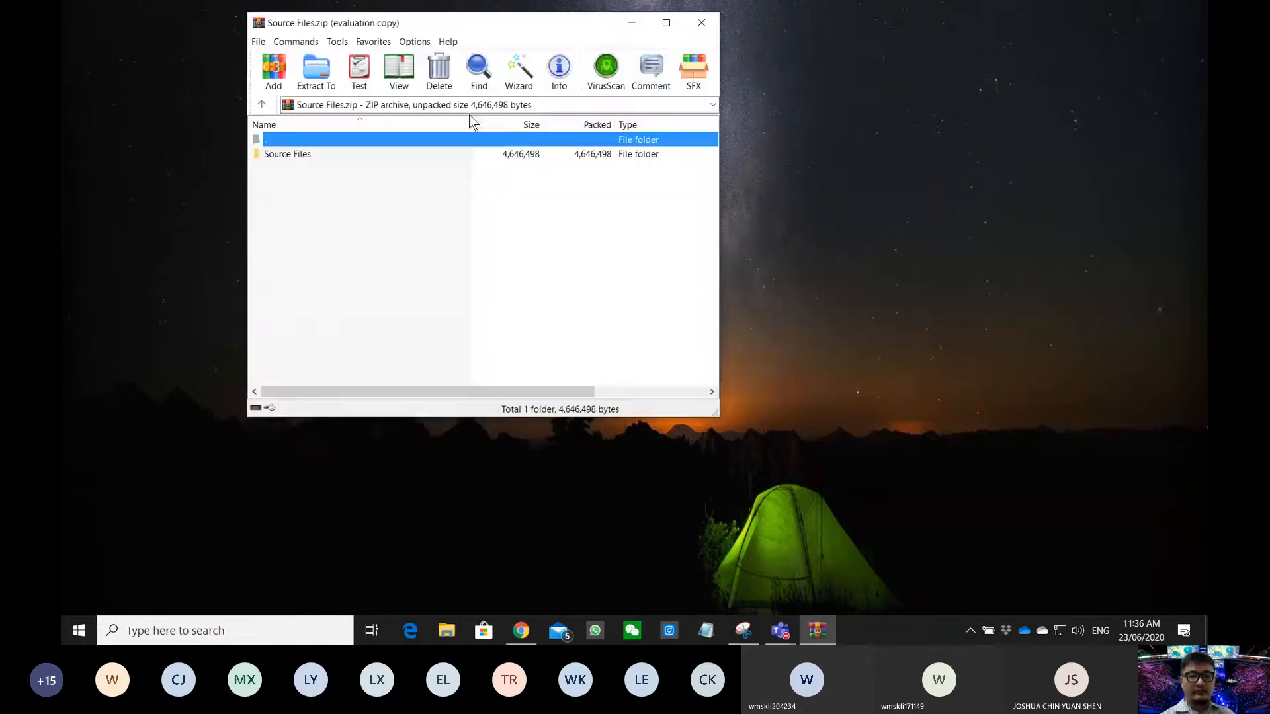
pyautogui.click(701, 22)
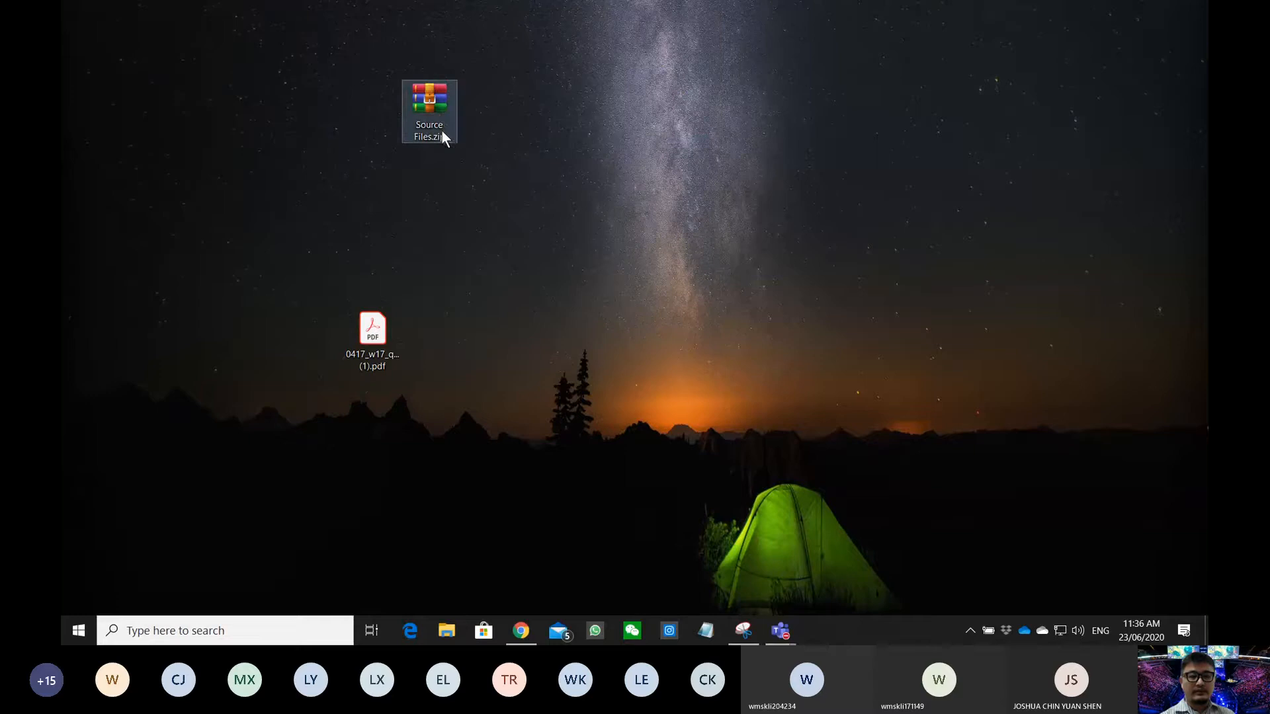
# - Extract the archive to a Source Files folder and place it beside the PDF
pyautogui.rightClick(431, 110)
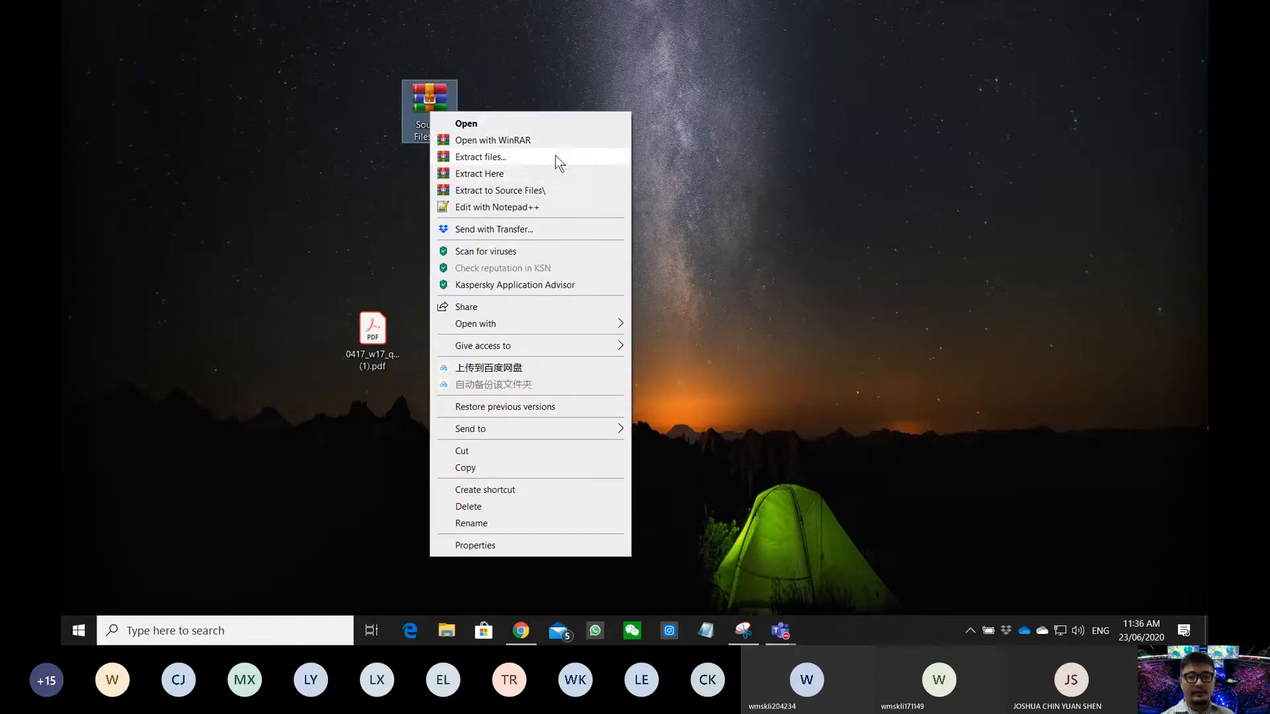
pyautogui.click(484, 191)
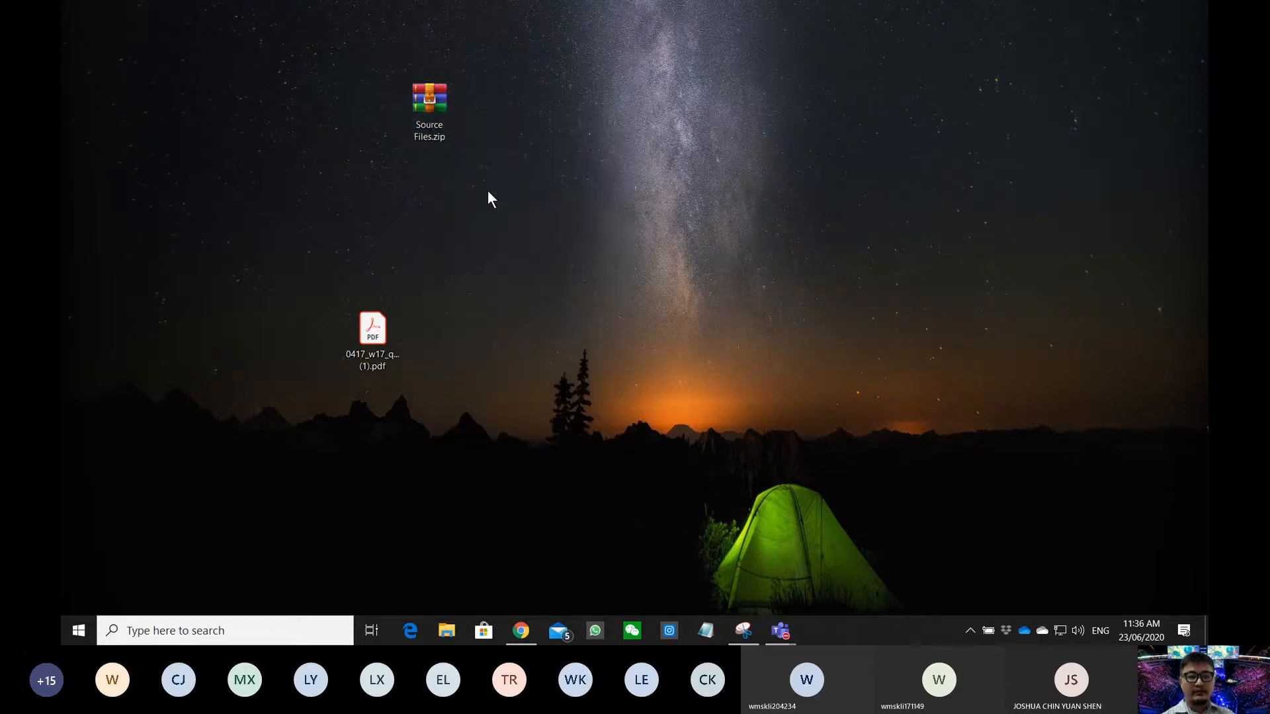
pyautogui.moveTo(508, 324); pyautogui.dragTo(484, 324)
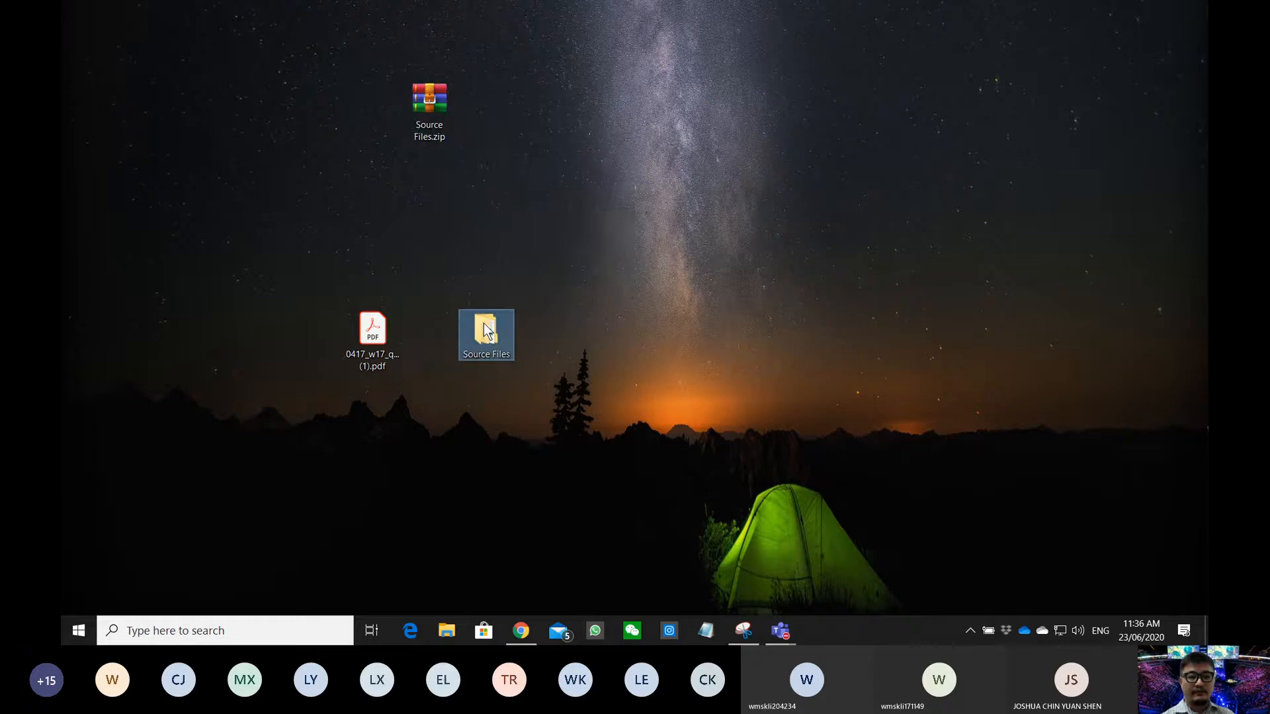
# - Open the extracted Source Files folder and its inner Source Files folder on the right
pyautogui.doubleClick(483, 331)
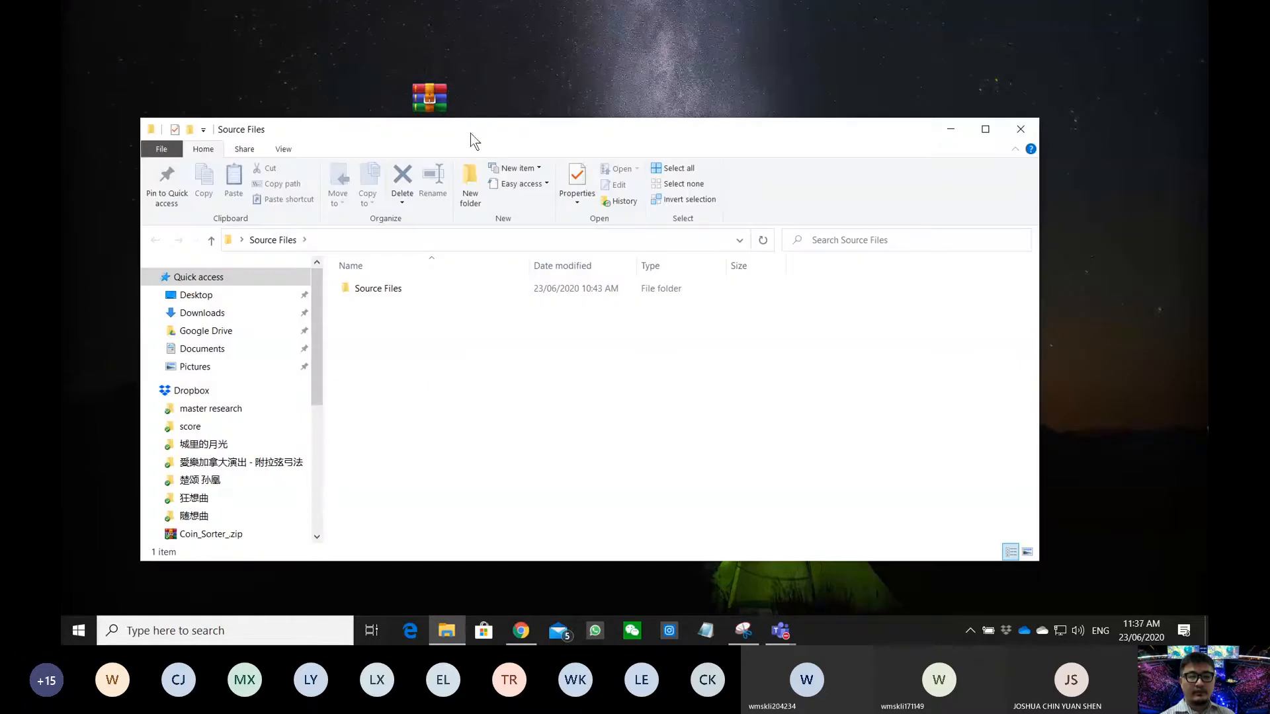
pyautogui.moveTo(471, 133); pyautogui.dragTo(847, 163)
pyautogui.doubleClick(758, 319)
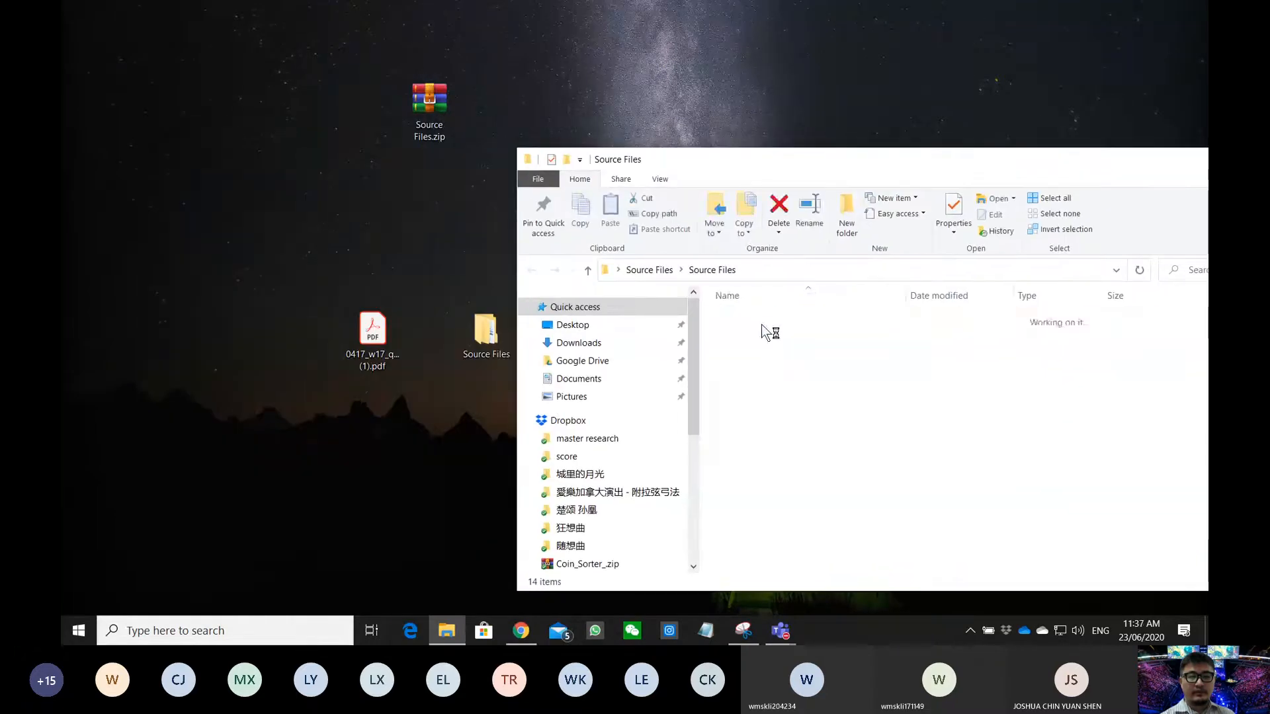
# - Open the exam paper docked left, highlight the 173evidence.rtf instruction, and select that file
pyautogui.click(379, 351)
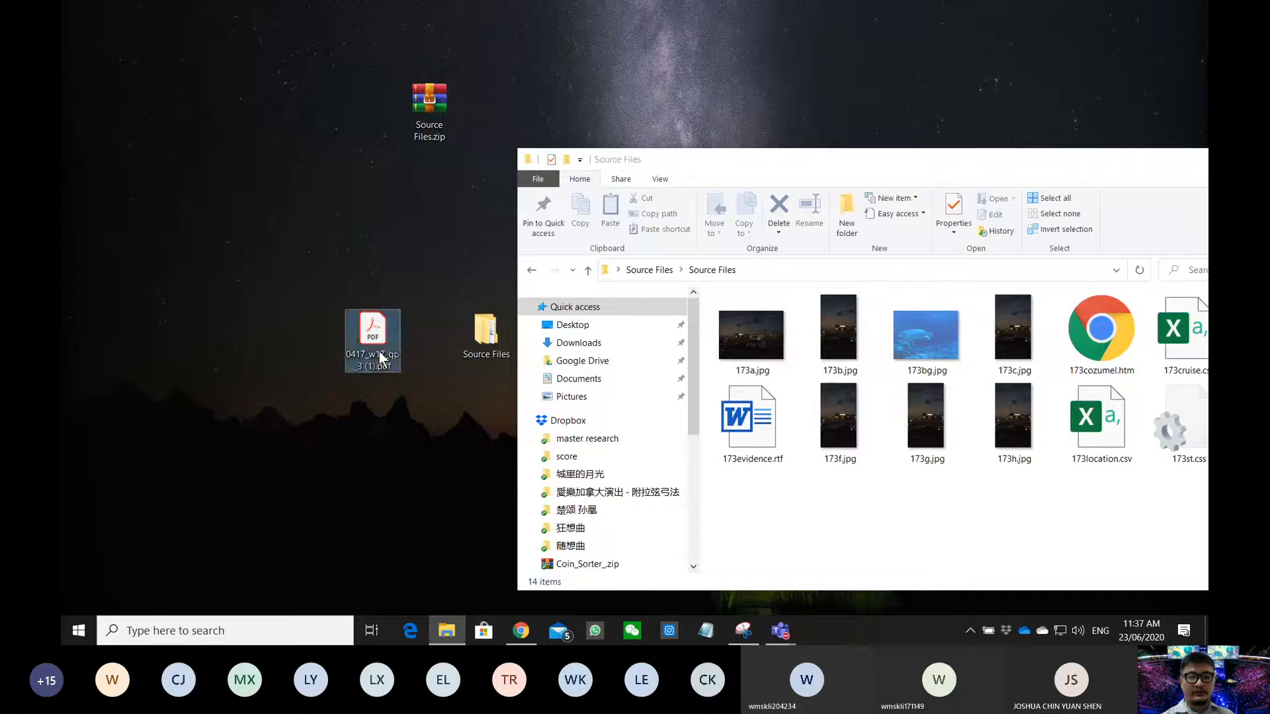
pyautogui.doubleClick(379, 352)
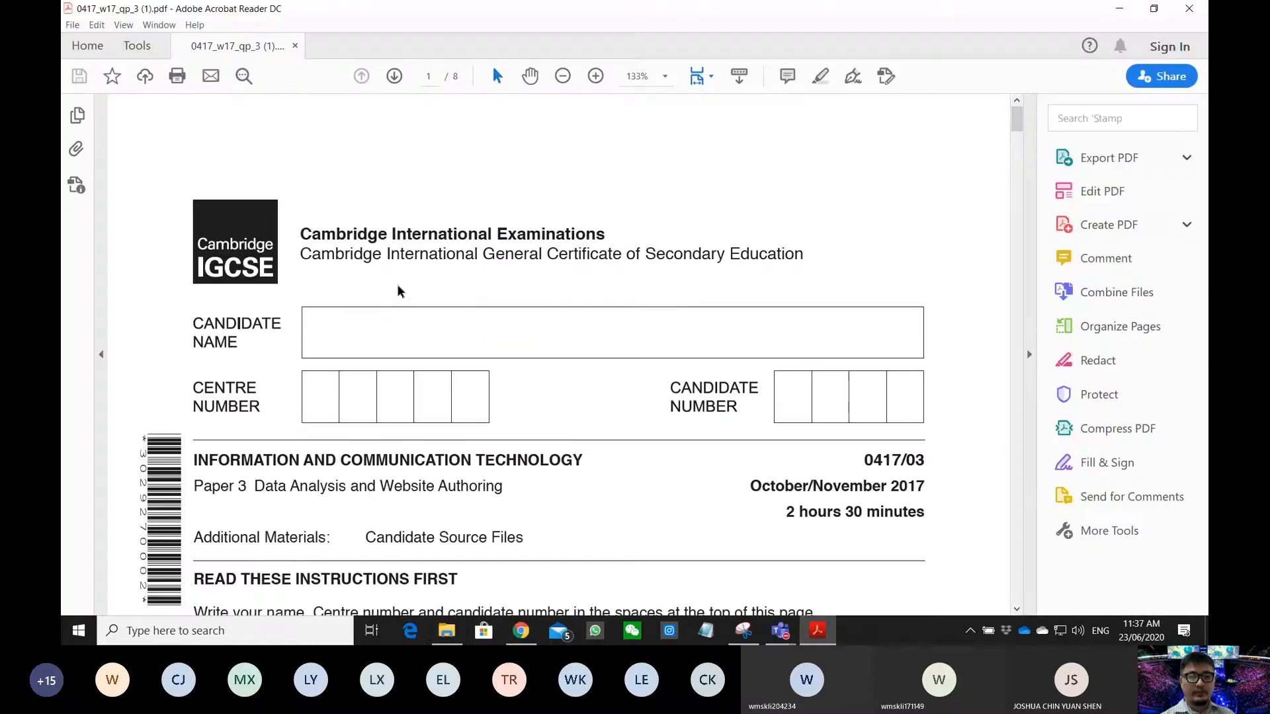
pyautogui.doubleClick(461, 11)
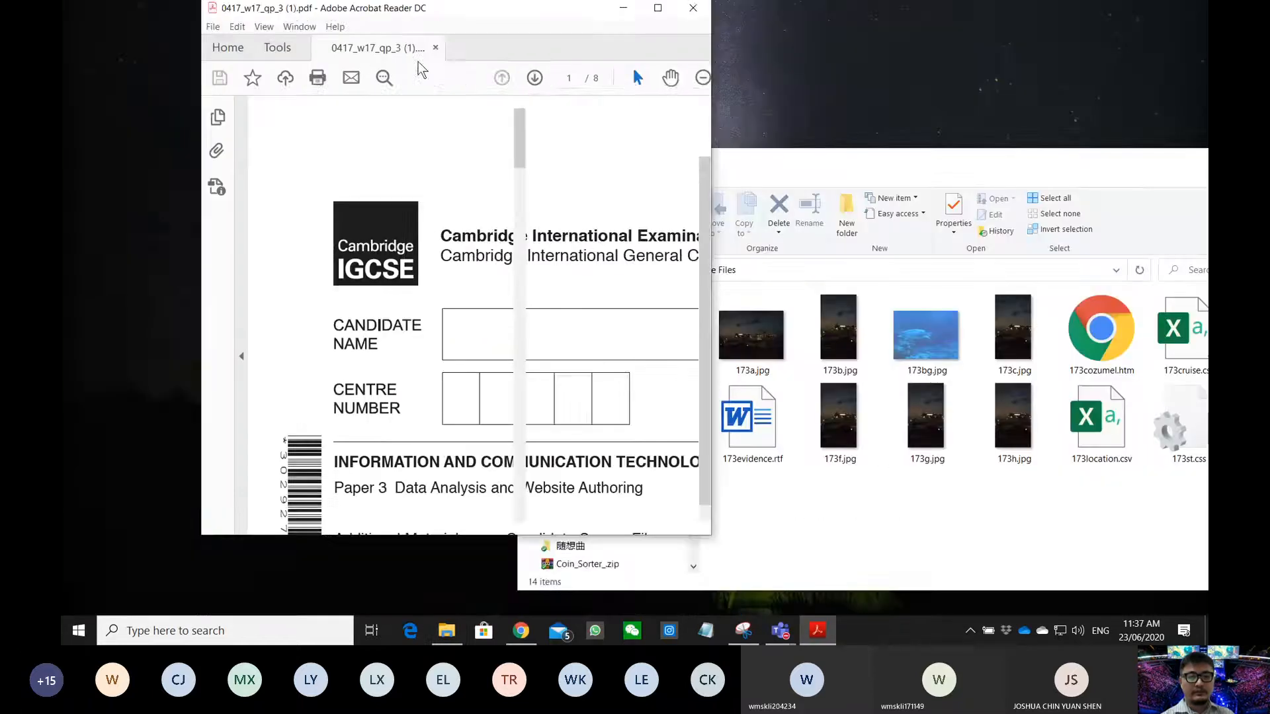
pyautogui.moveTo(418, 62); pyautogui.dragTo(61, 192)
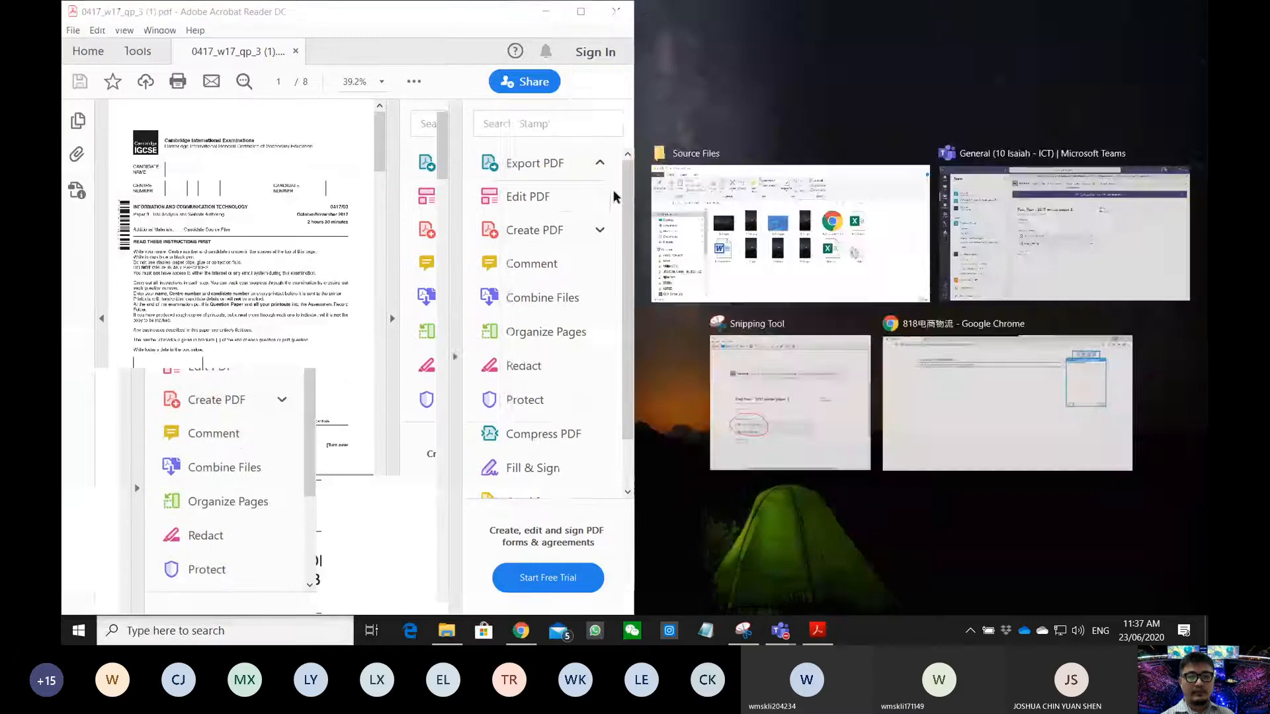
pyautogui.click(454, 342)
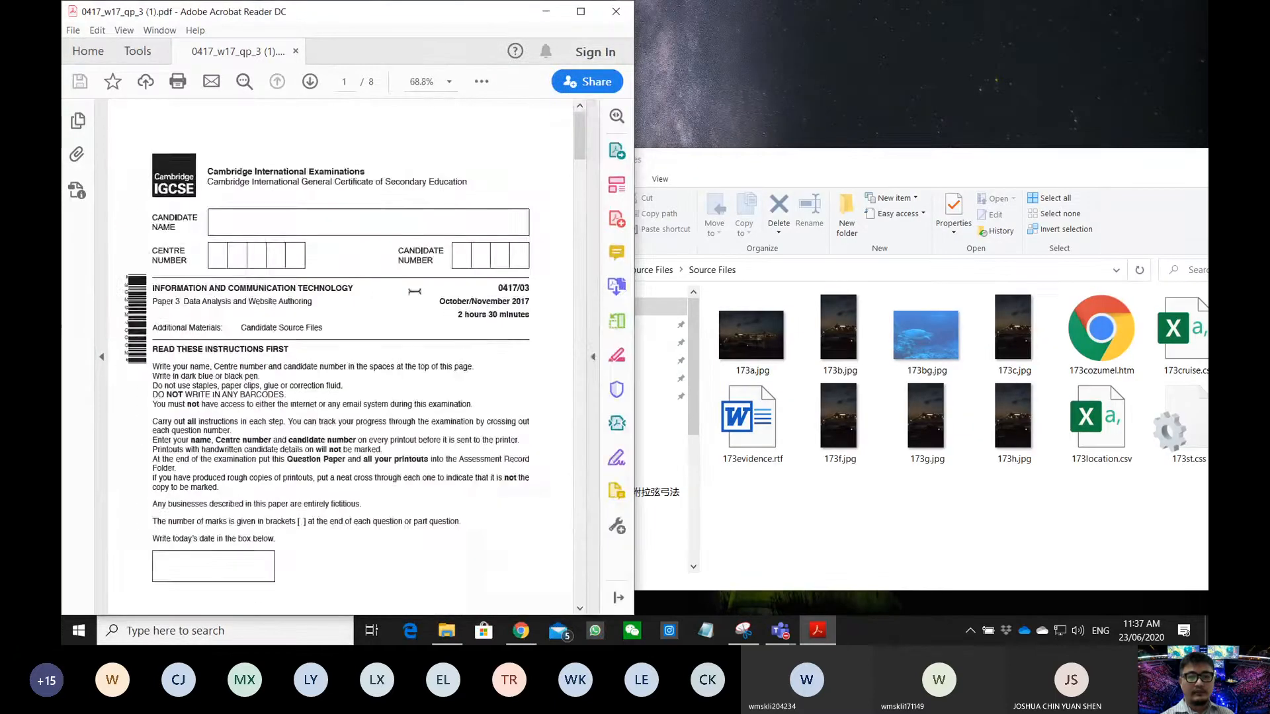
pyautogui.scroll(-10, 415, 291)
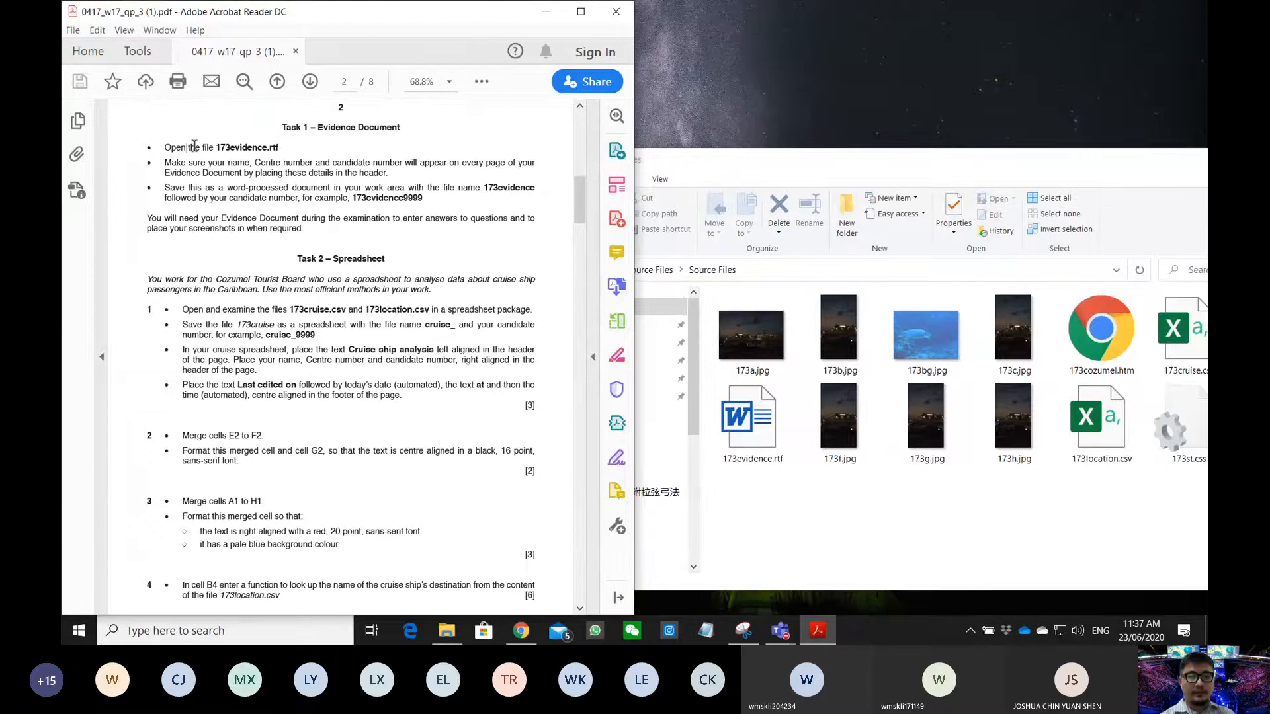
pyautogui.moveTo(186, 148); pyautogui.dragTo(278, 148)
pyautogui.click(958, 436)
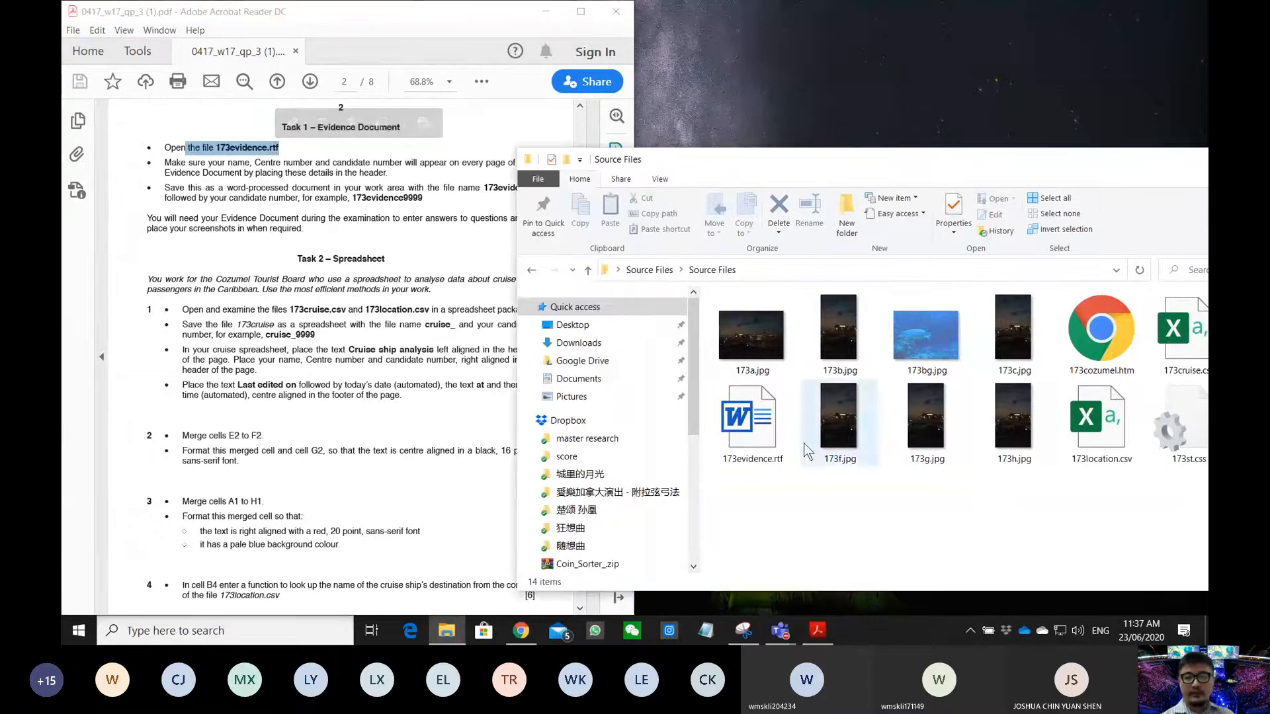
# - Open 173evidence.rtf in Word on the right half, with the question paper on the left
pyautogui.doubleClick(768, 430)
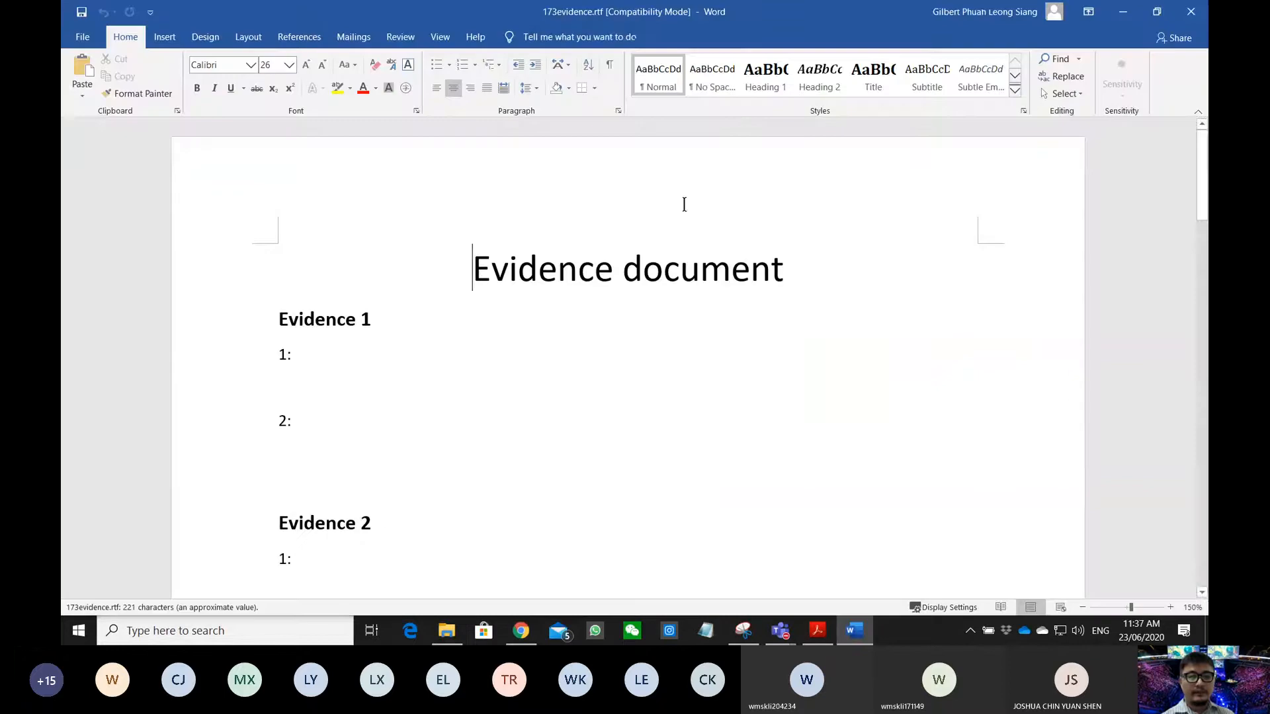
pyautogui.moveTo(733, 12); pyautogui.dragTo(1207, 264)
pyautogui.click(502, 127)
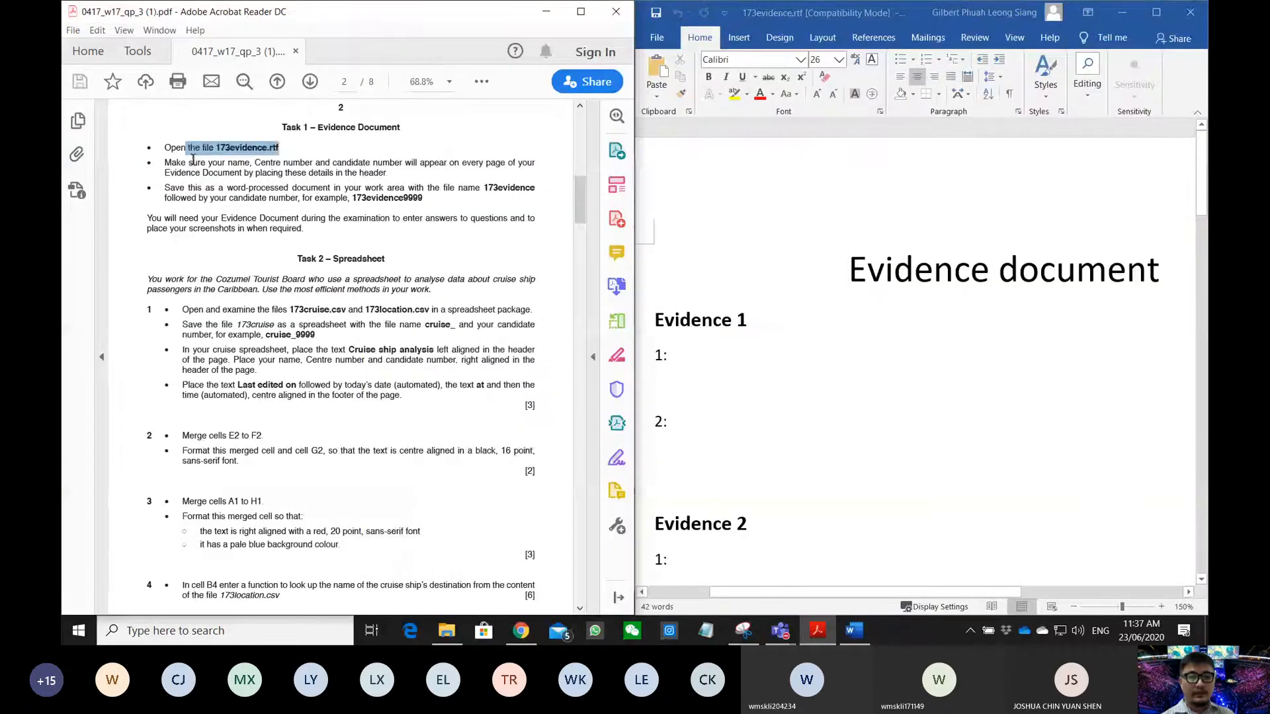
# - Highlight the header-details instruction in the paper and show Word's Insert options
pyautogui.moveTo(164, 162); pyautogui.dragTo(387, 174)
pyautogui.click(734, 212)
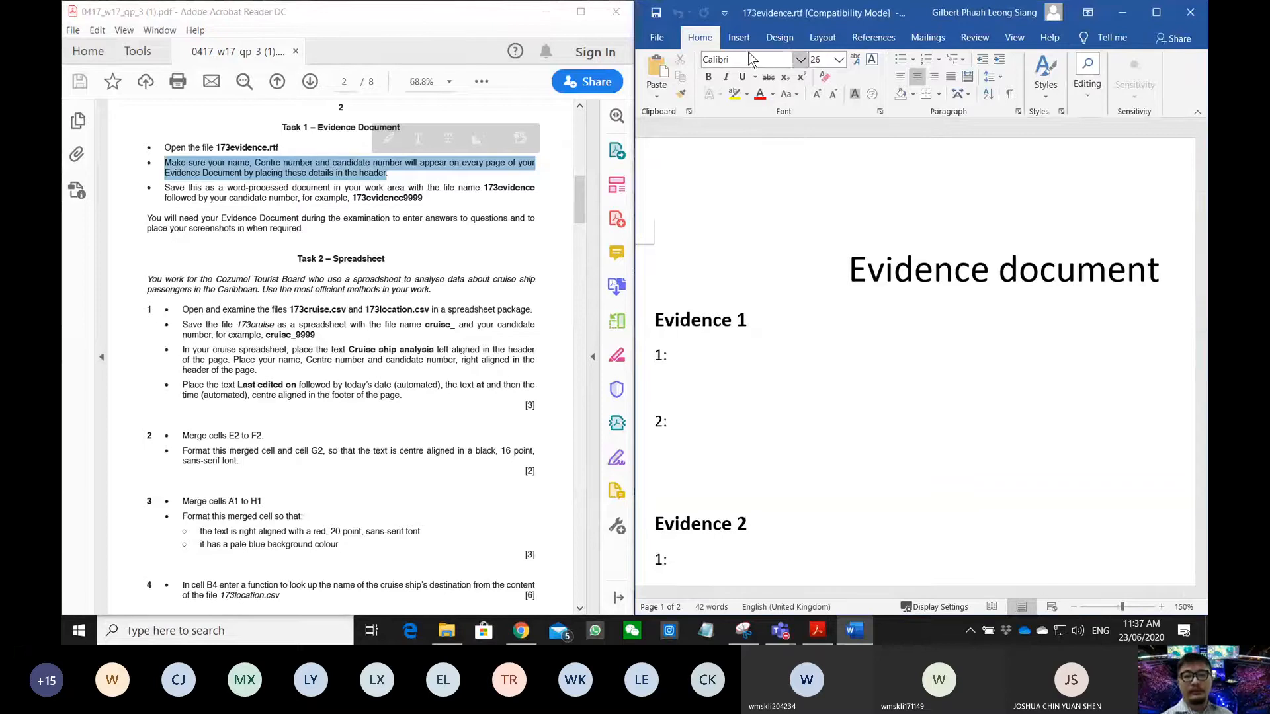
pyautogui.click(739, 38)
# - Insert a Blank header with the candidate's name, centre number and candidate number, then close it
pyautogui.click(1044, 98)
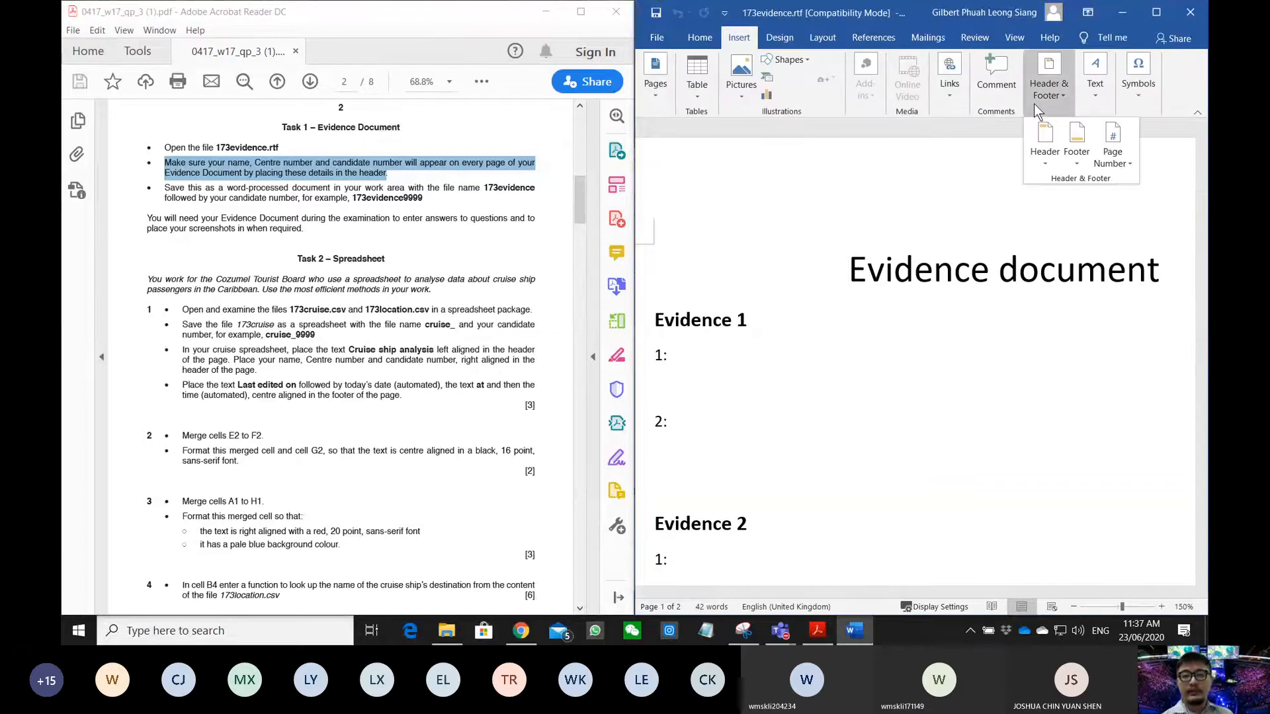
pyautogui.click(1033, 141)
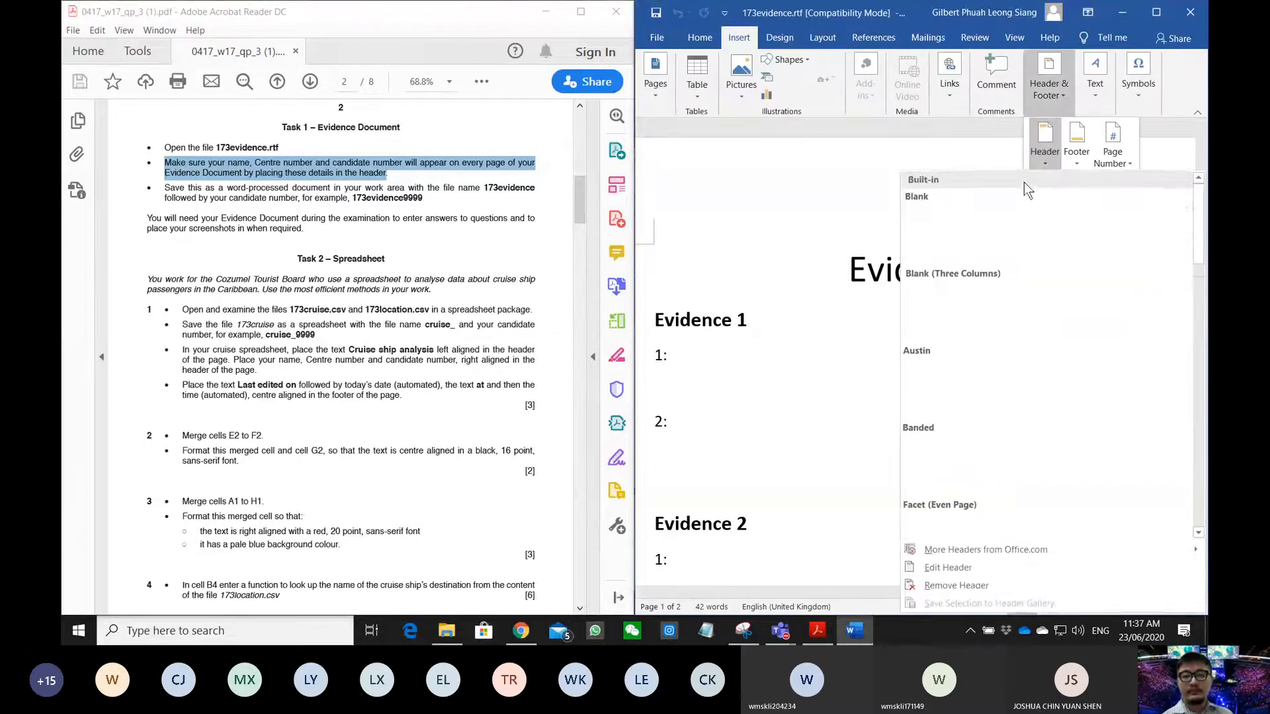
pyautogui.click(940, 218)
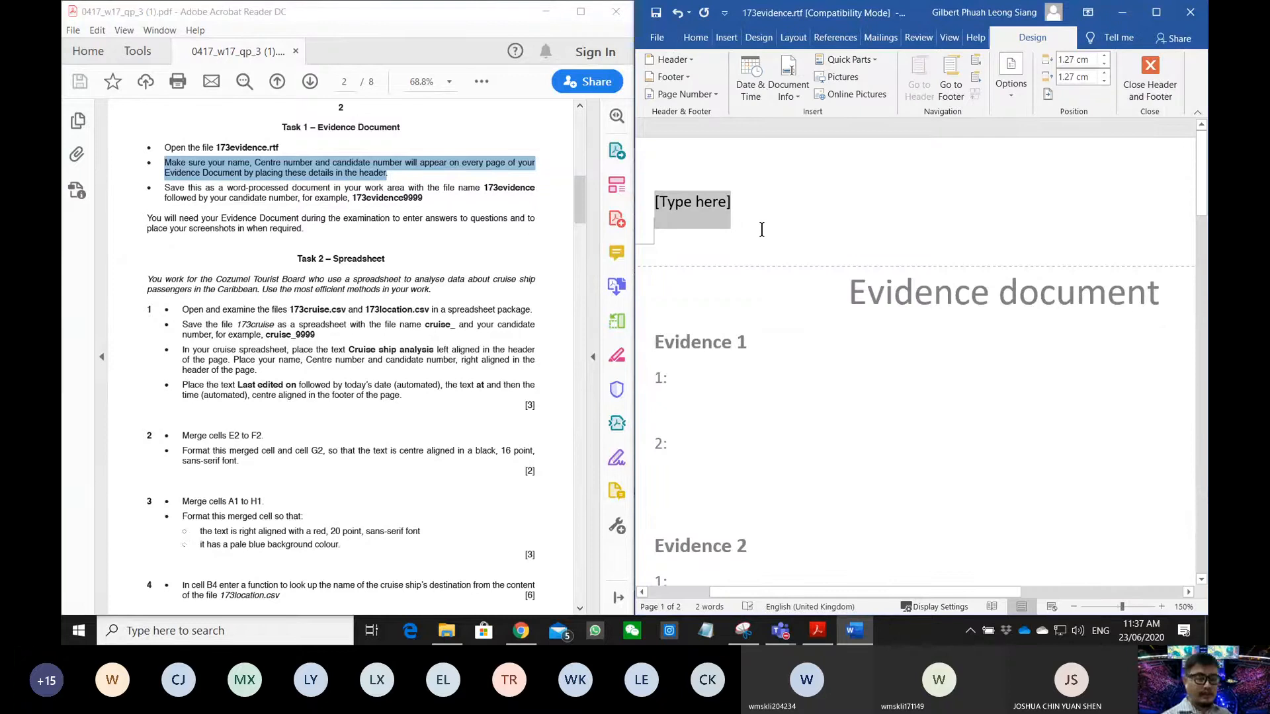
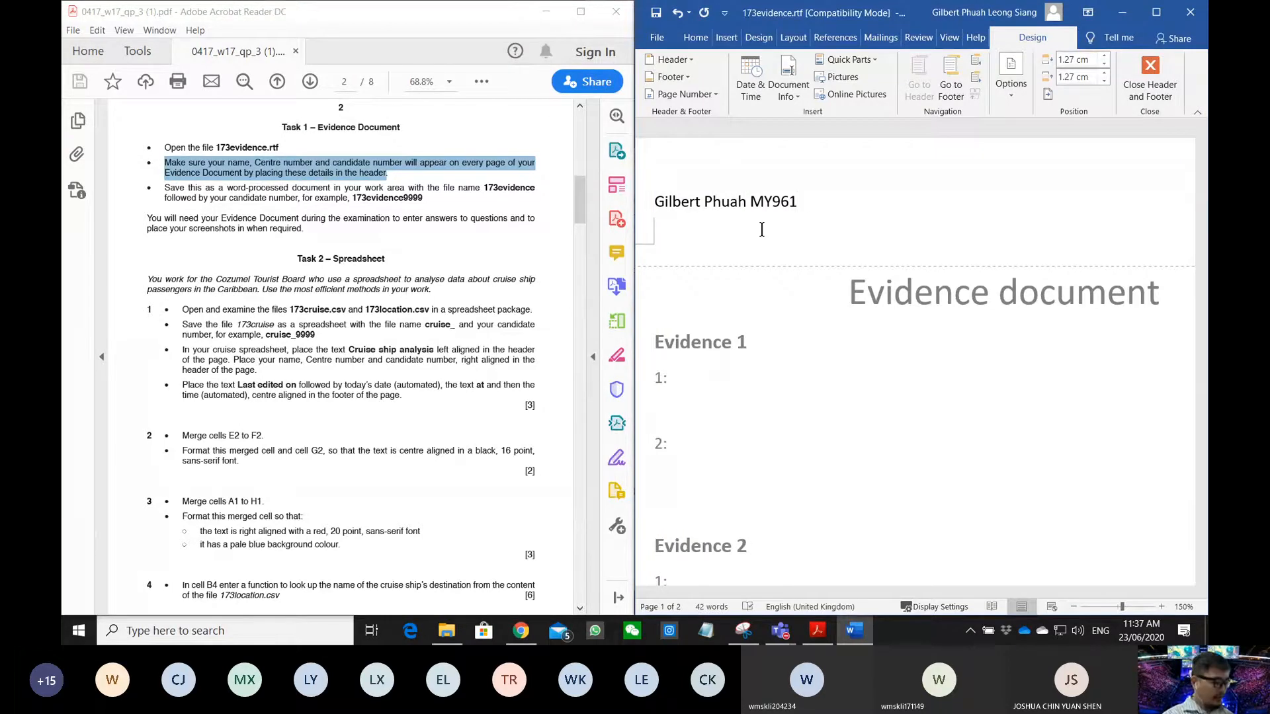
pyautogui.write('I123345')
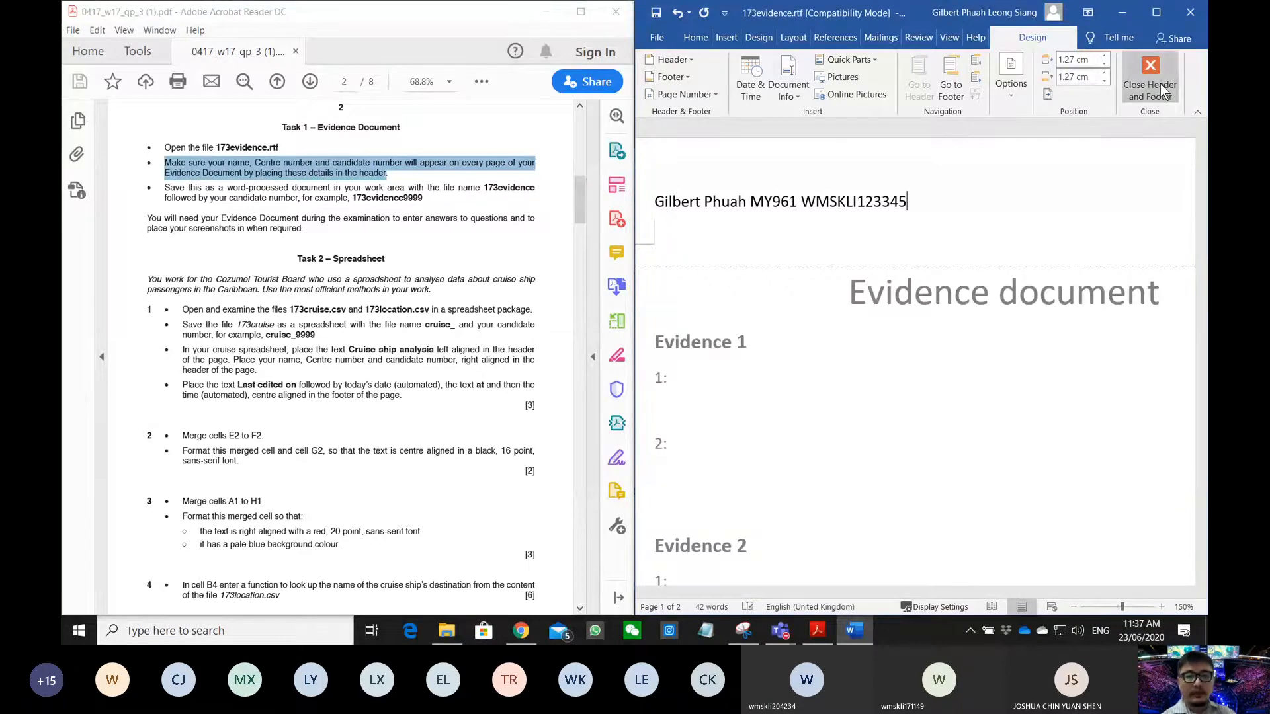
pyautogui.doubleClick(790, 289)
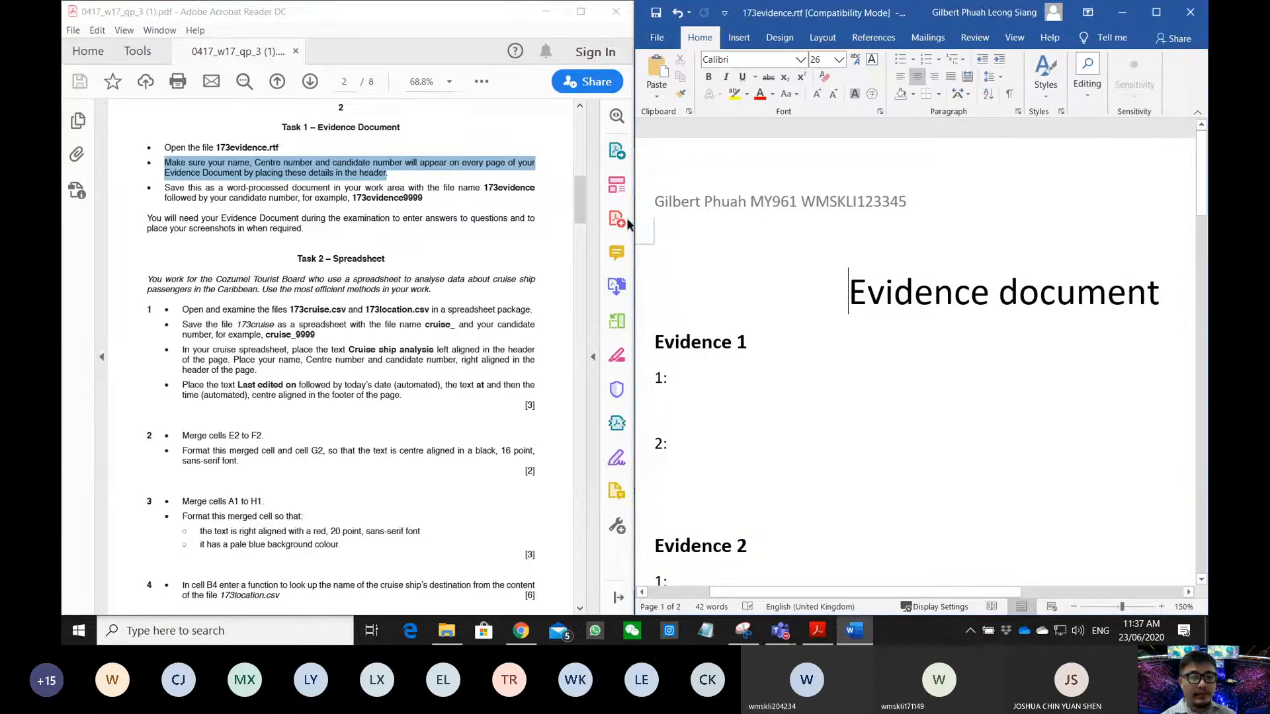
pyautogui.moveTo(222, 190); pyautogui.dragTo(493, 195)
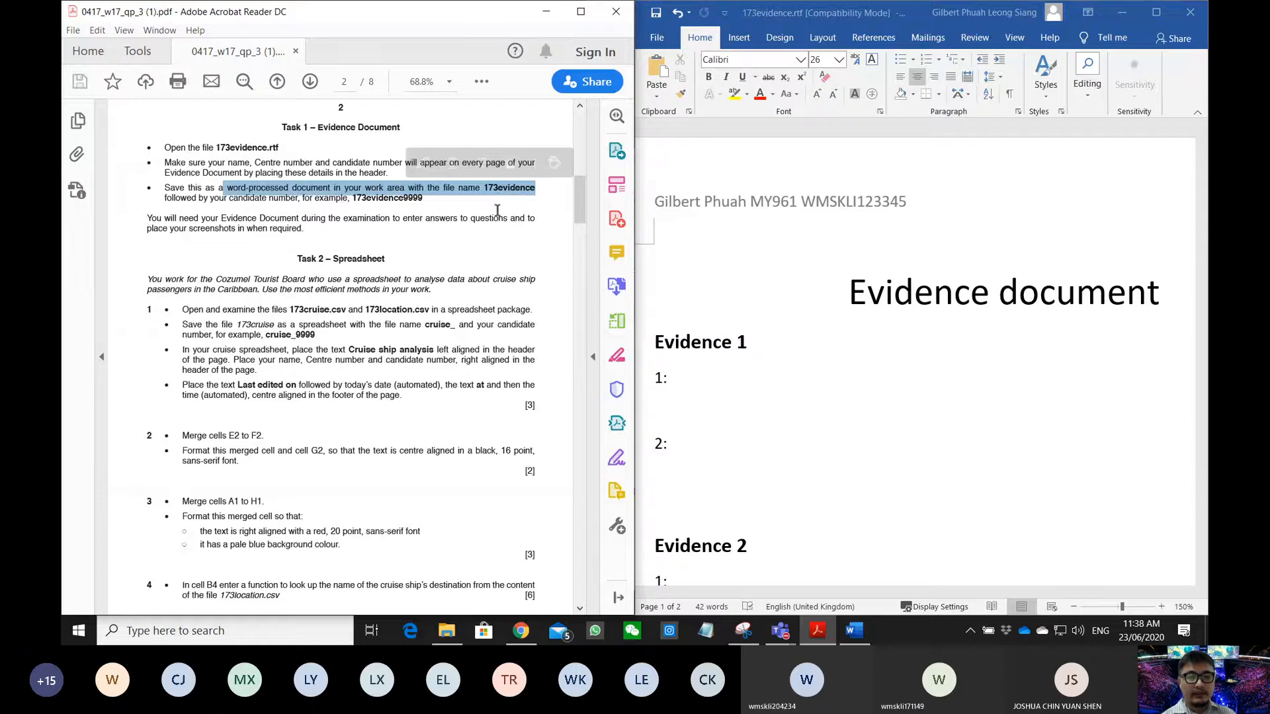
# - Start Save As to the Desktop with Save as type Word Document (*.docx)
pyautogui.moveTo(308, 203); pyautogui.dragTo(229, 200)
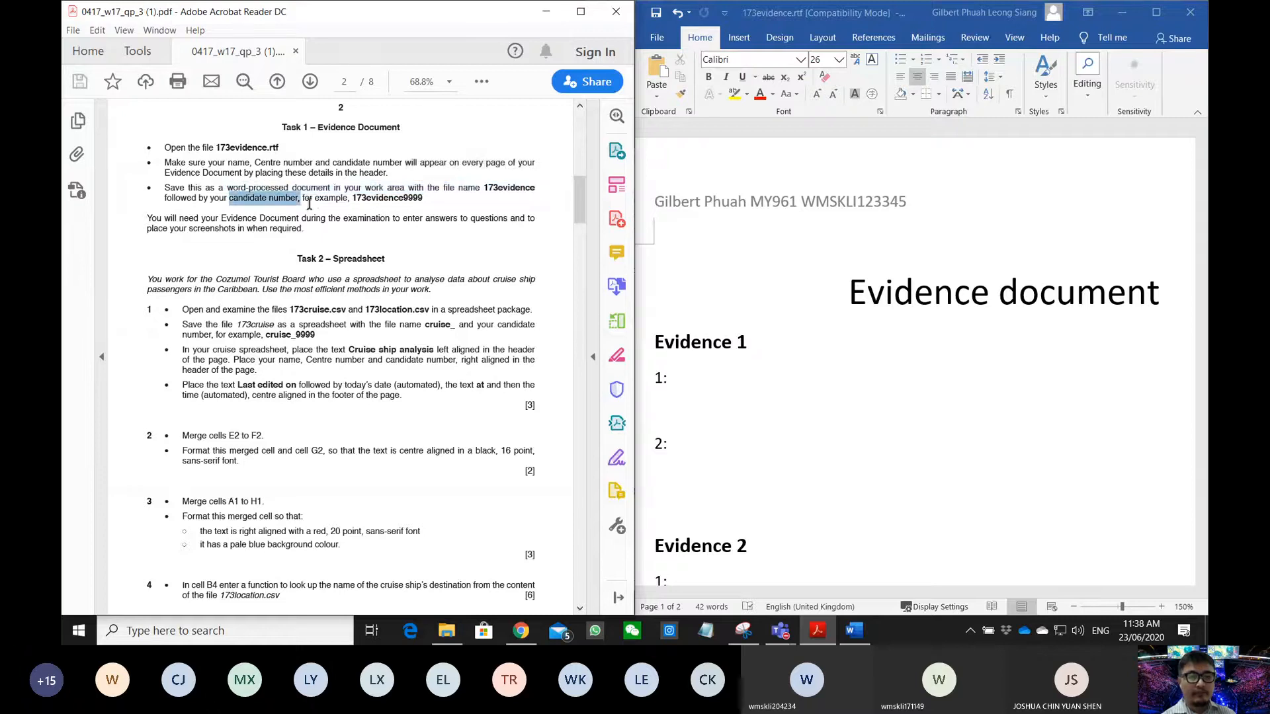
pyautogui.click(658, 40)
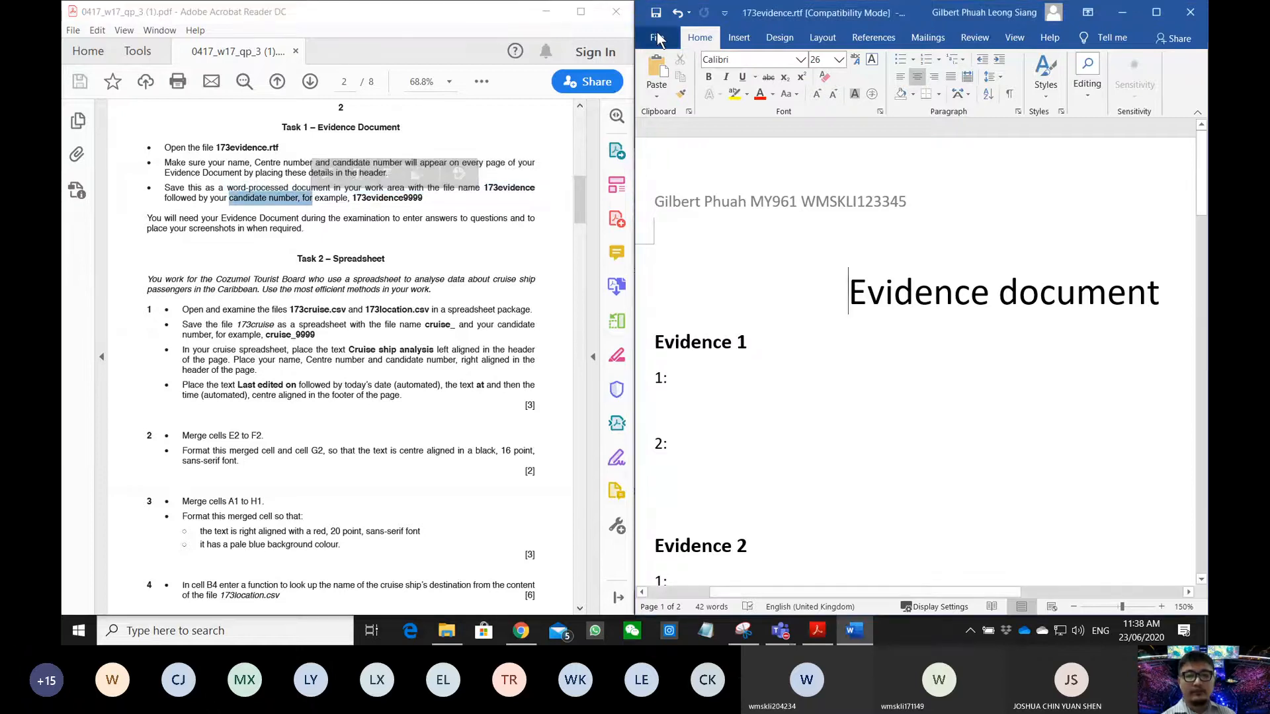
pyautogui.click(658, 40)
pyautogui.click(685, 246)
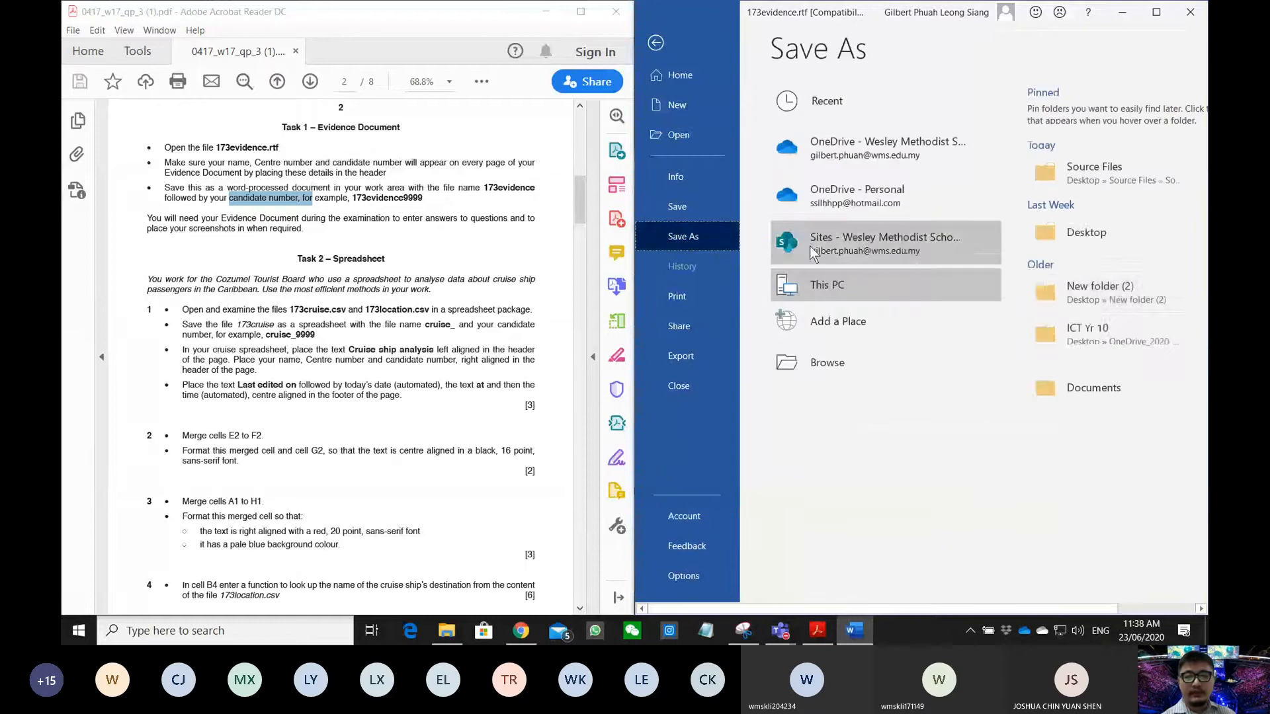
pyautogui.click(1080, 233)
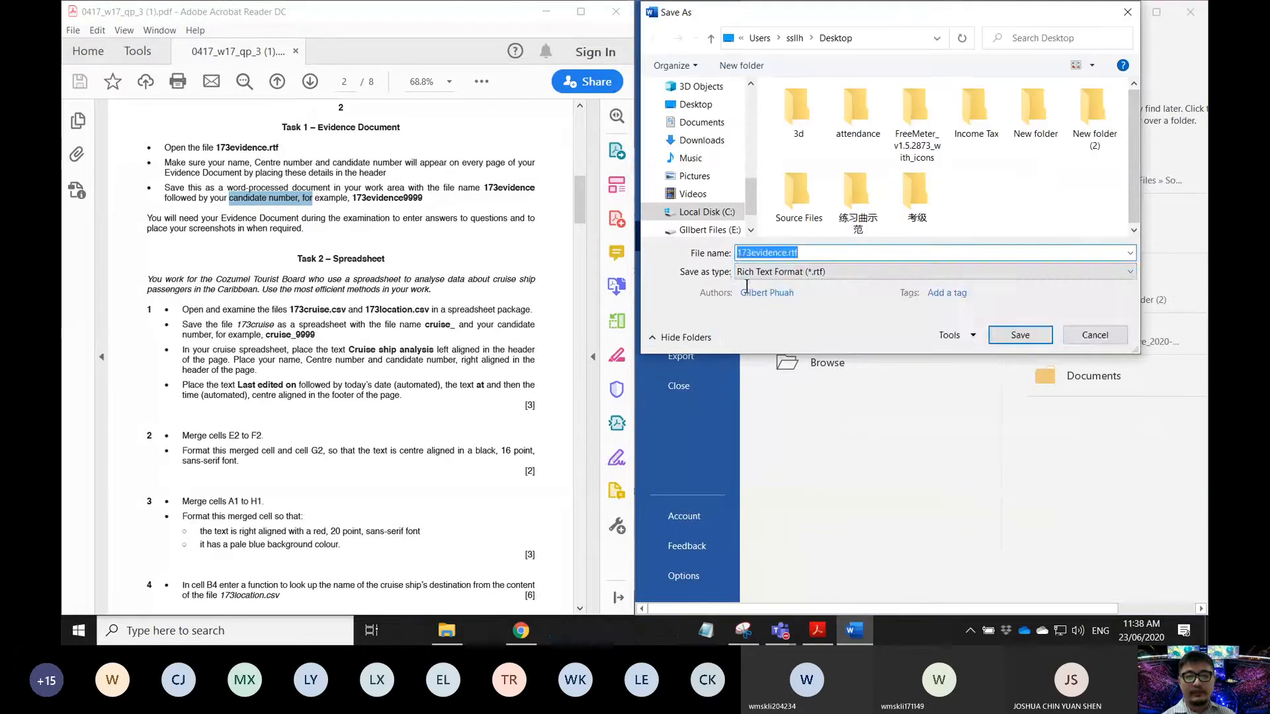
pyautogui.click(780, 272)
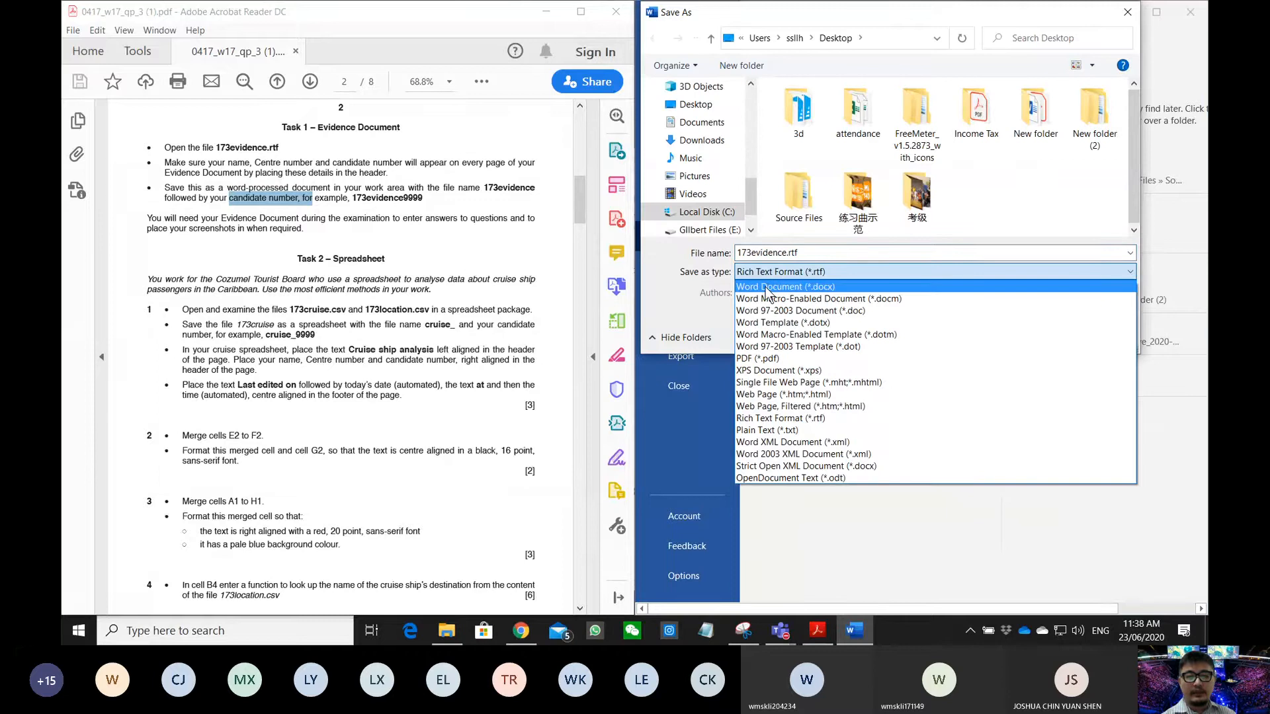
pyautogui.click(767, 289)
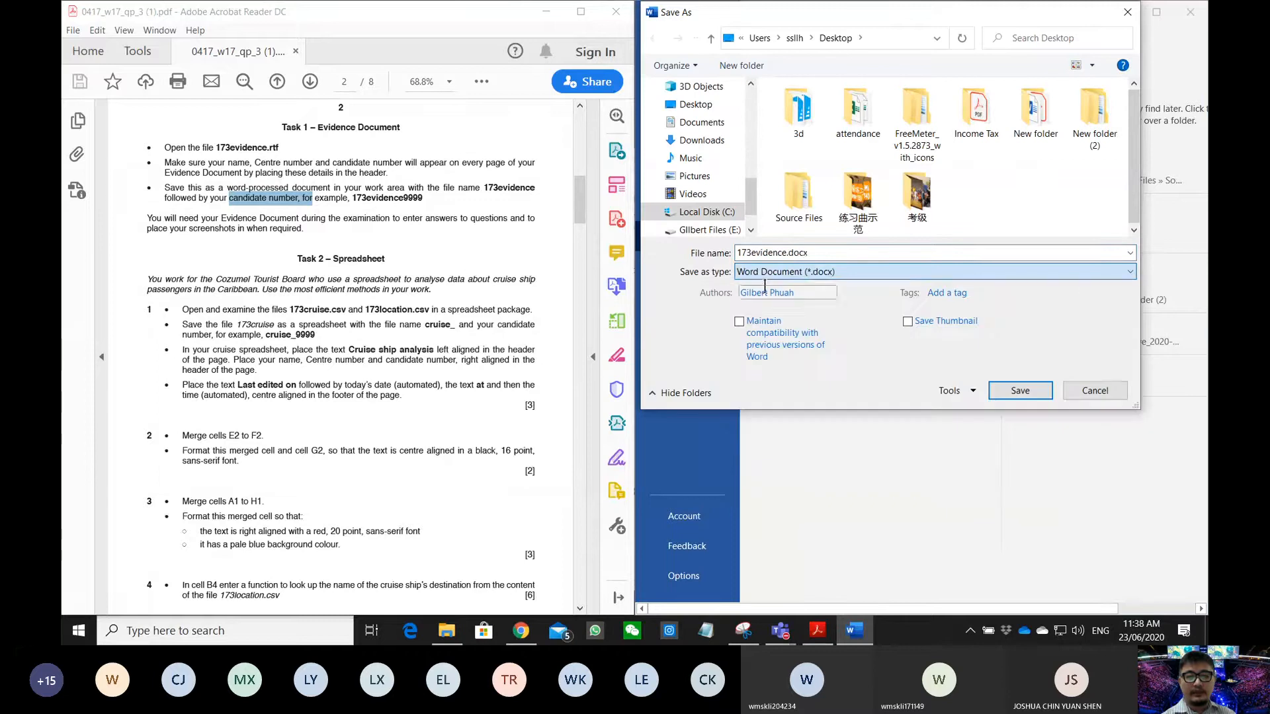
# - Name the file 173evidence plus the candidate number, save, and accept the format upgrade
pyautogui.doubleClick(784, 253)
pyautogui.click(785, 253)
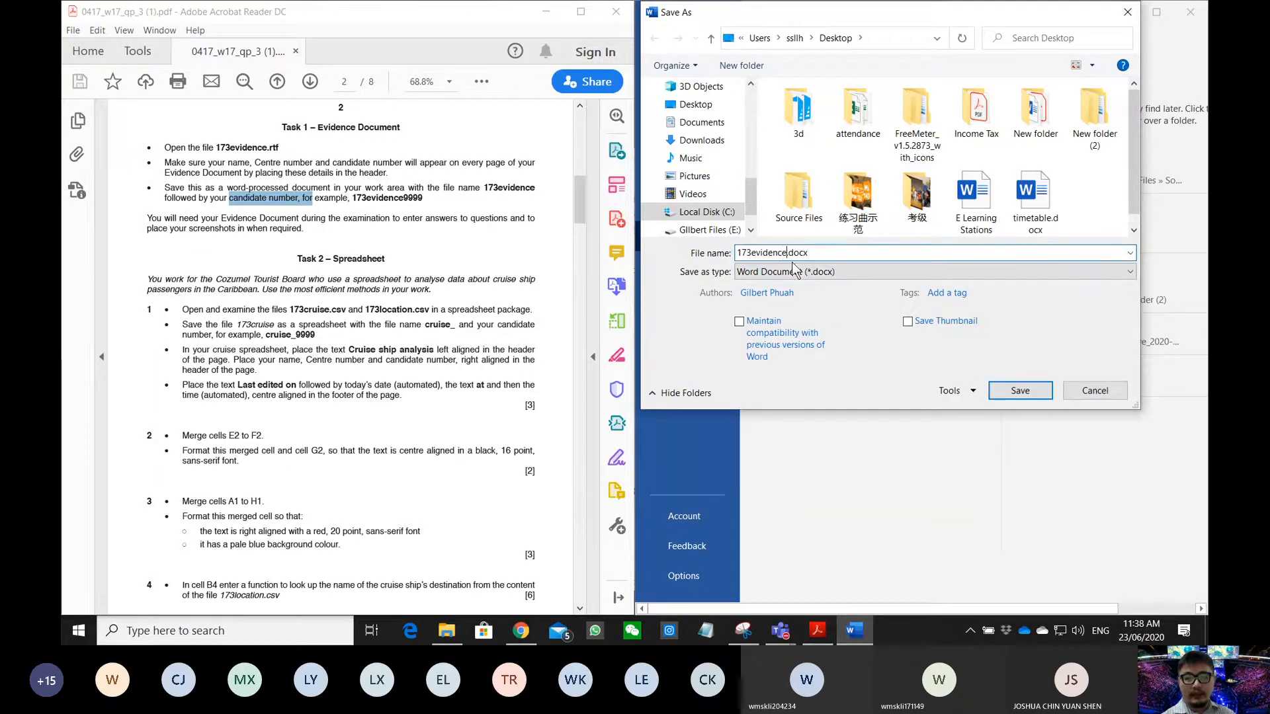
pyautogui.write('WMSKLI123456')
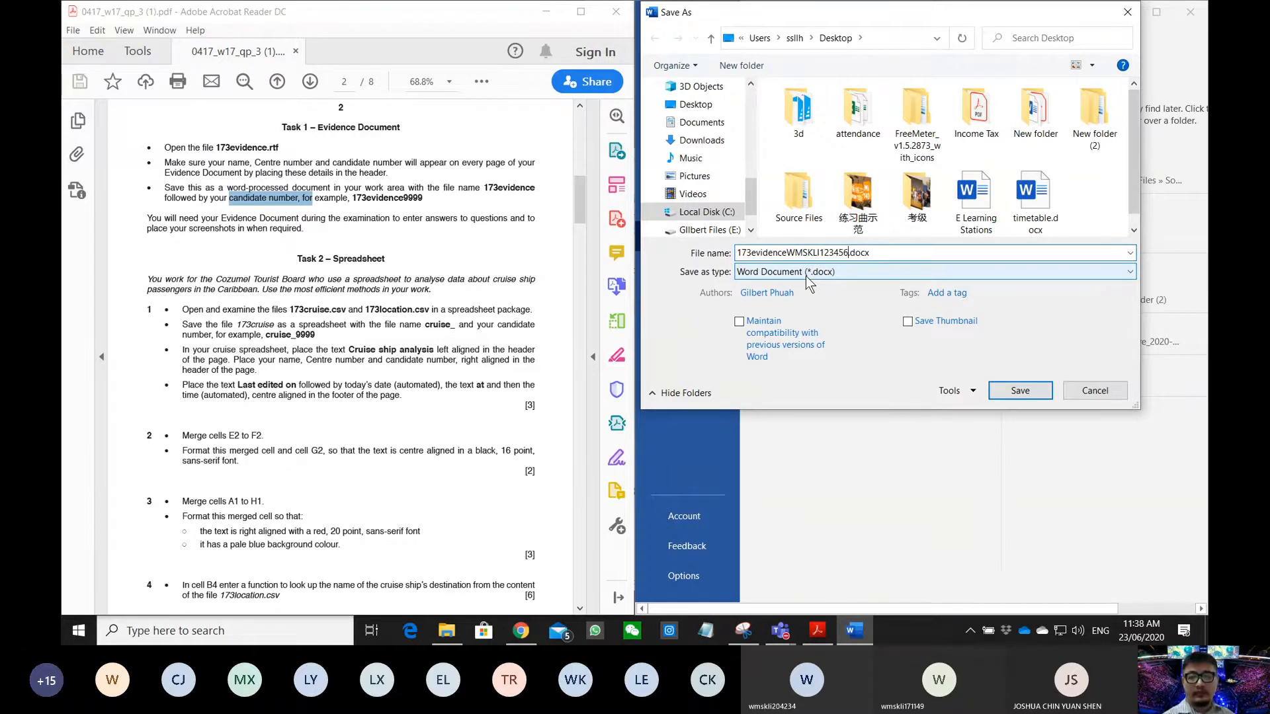
pyautogui.click(1020, 391)
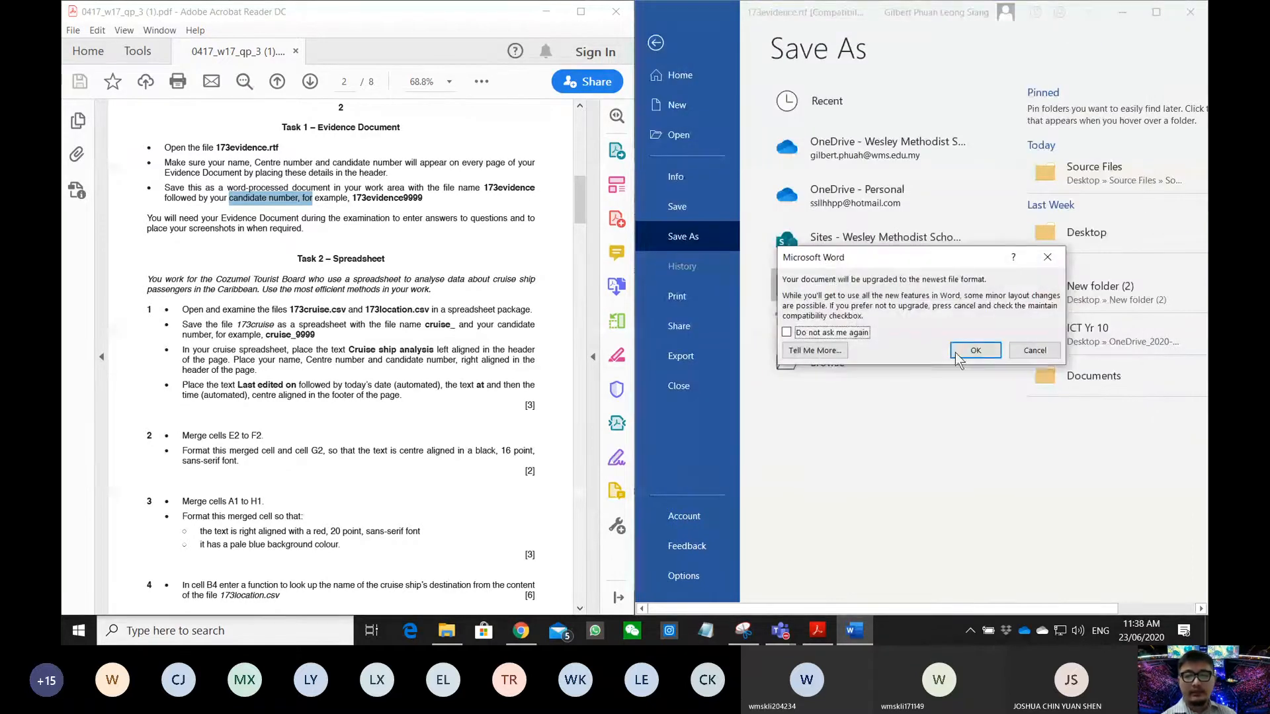
pyautogui.click(957, 354)
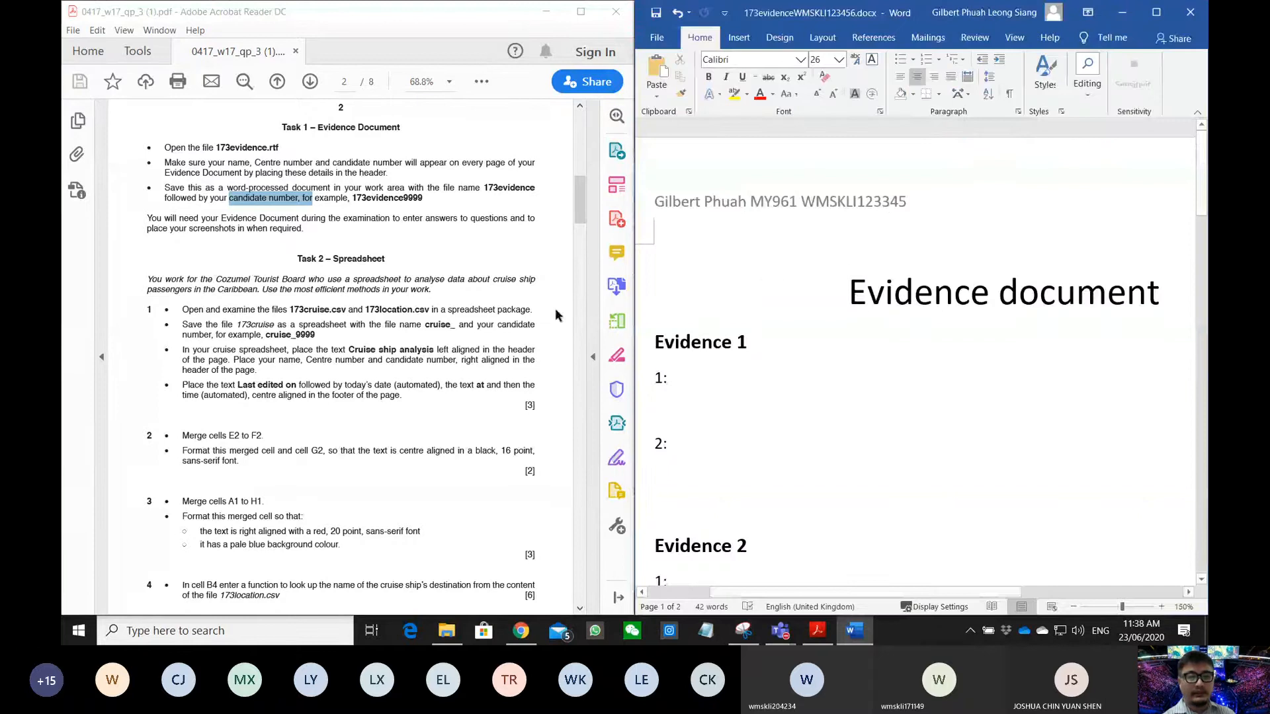
# - Unsnap Word and resize the question paper window to read past the Task 2 heading
pyautogui.click(326, 310)
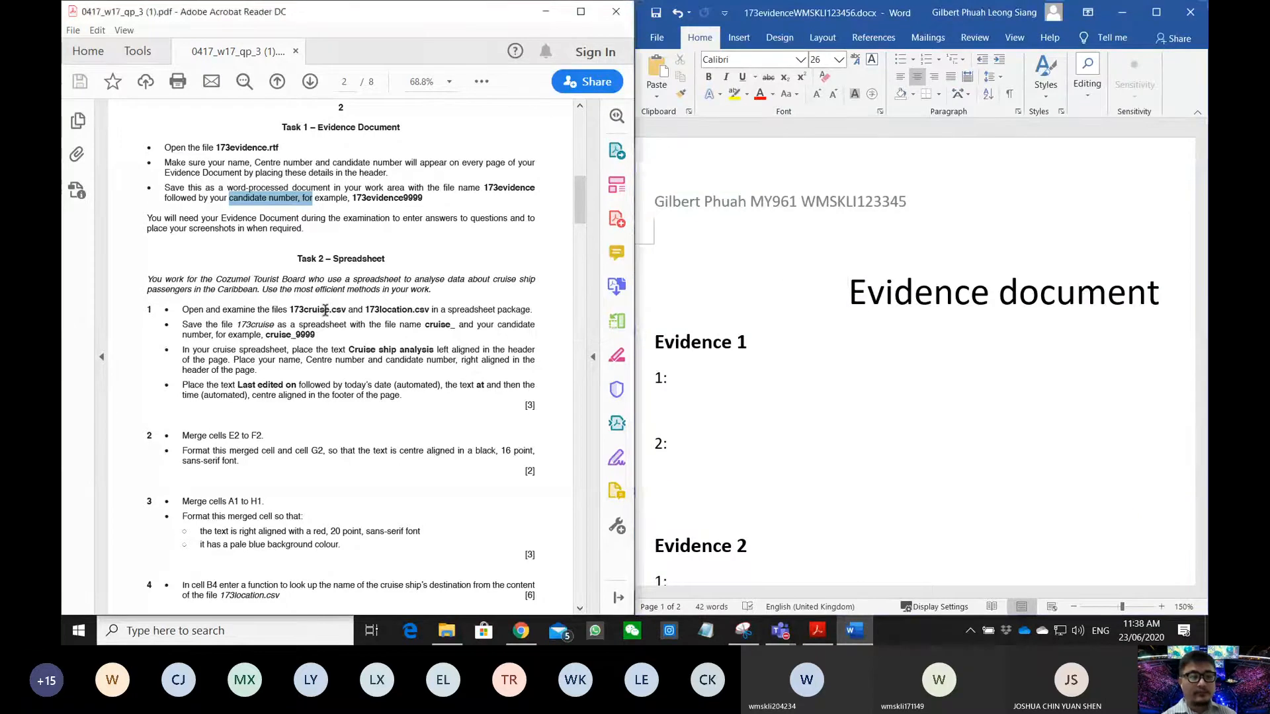
pyautogui.scroll(-2, 326, 310)
pyautogui.moveTo(149, 223); pyautogui.dragTo(324, 219)
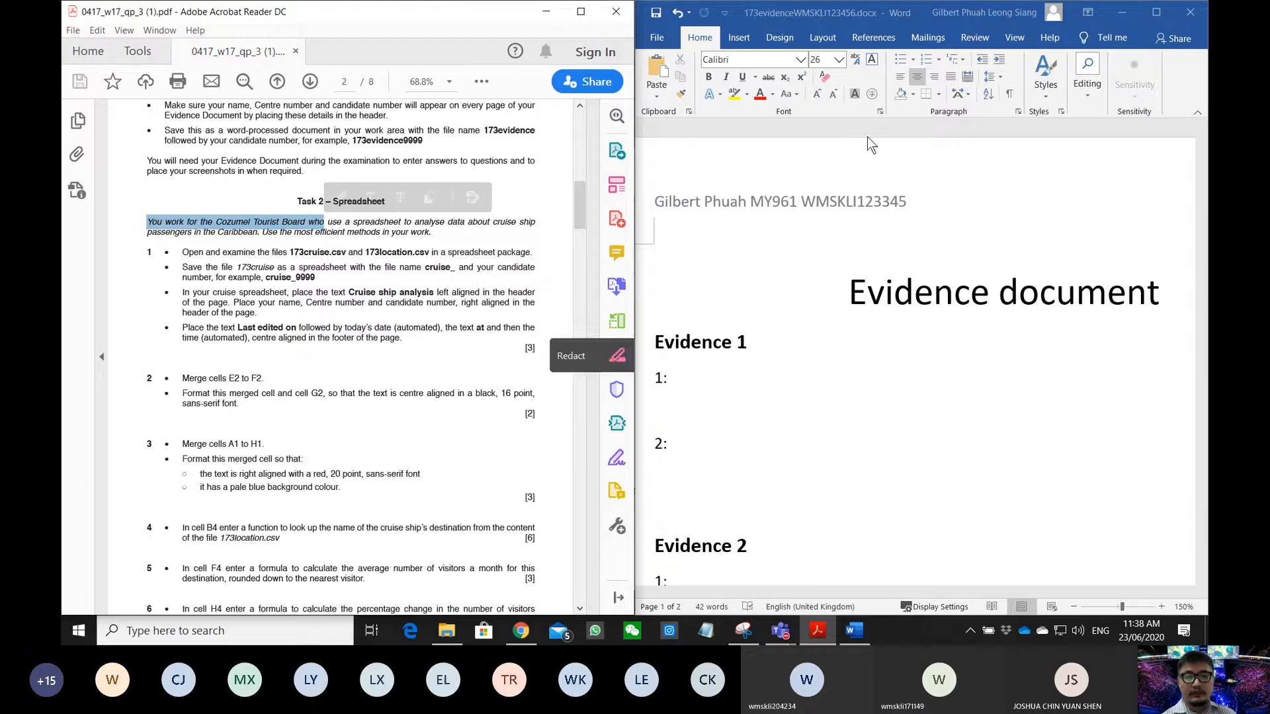
pyautogui.moveTo(842, 15); pyautogui.dragTo(650, 305)
pyautogui.moveTo(637, 216); pyautogui.dragTo(1202, 304)
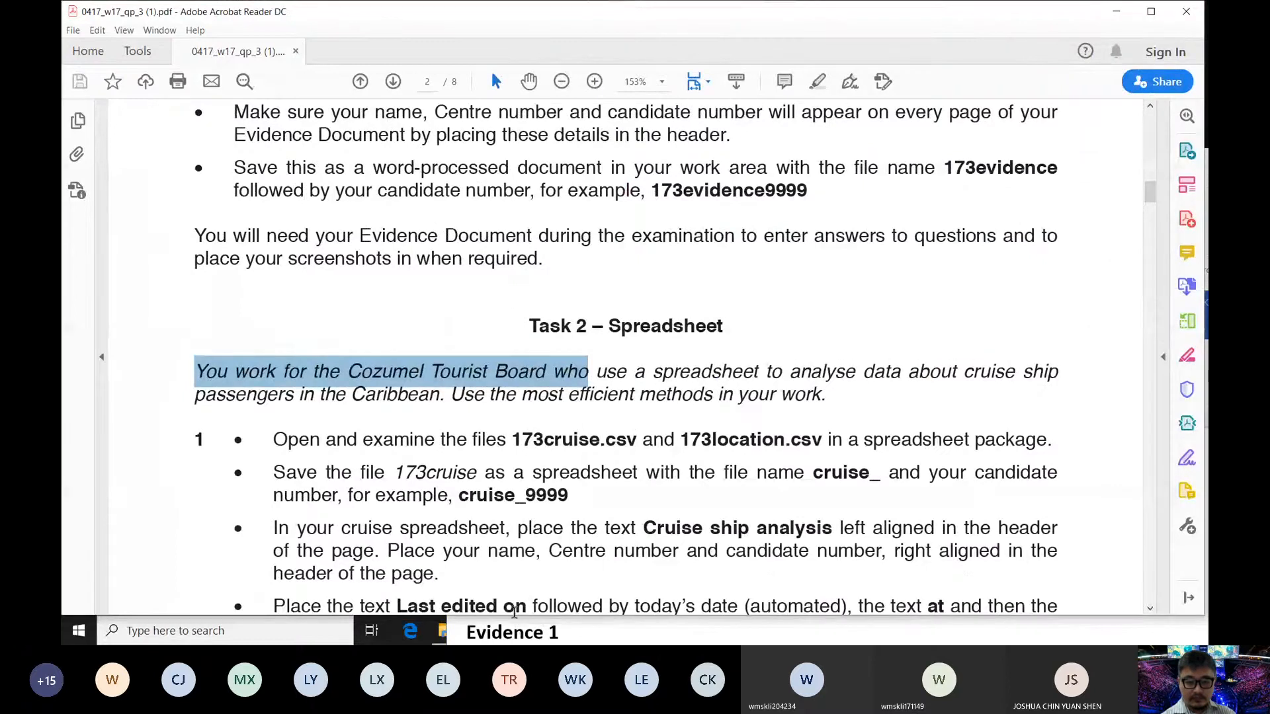
pyautogui.click(514, 611)
pyautogui.moveTo(442, 605); pyautogui.dragTo(468, 346)
pyautogui.click(463, 348)
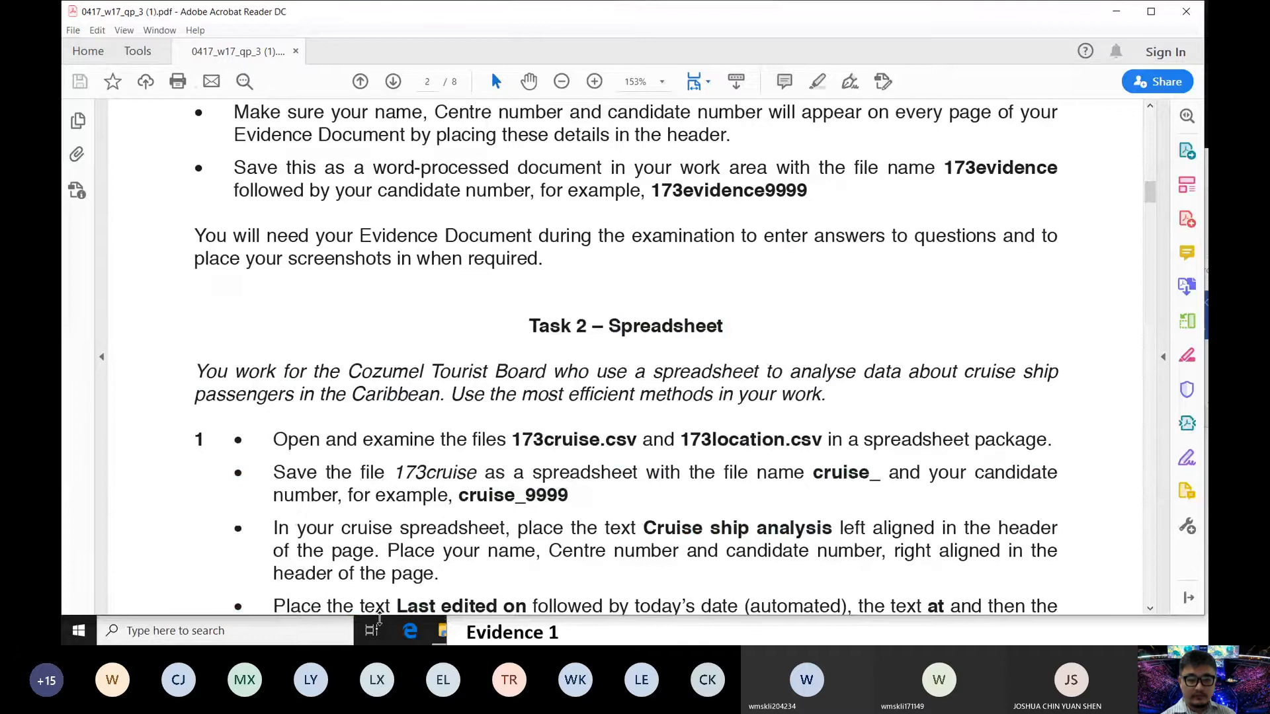
pyautogui.moveTo(393, 579); pyautogui.dragTo(460, 286)
# - Scroll to the Task 2 instructions on opening 173cruise.csv and 173location.csv
pyautogui.scroll(-3, 488, 223)
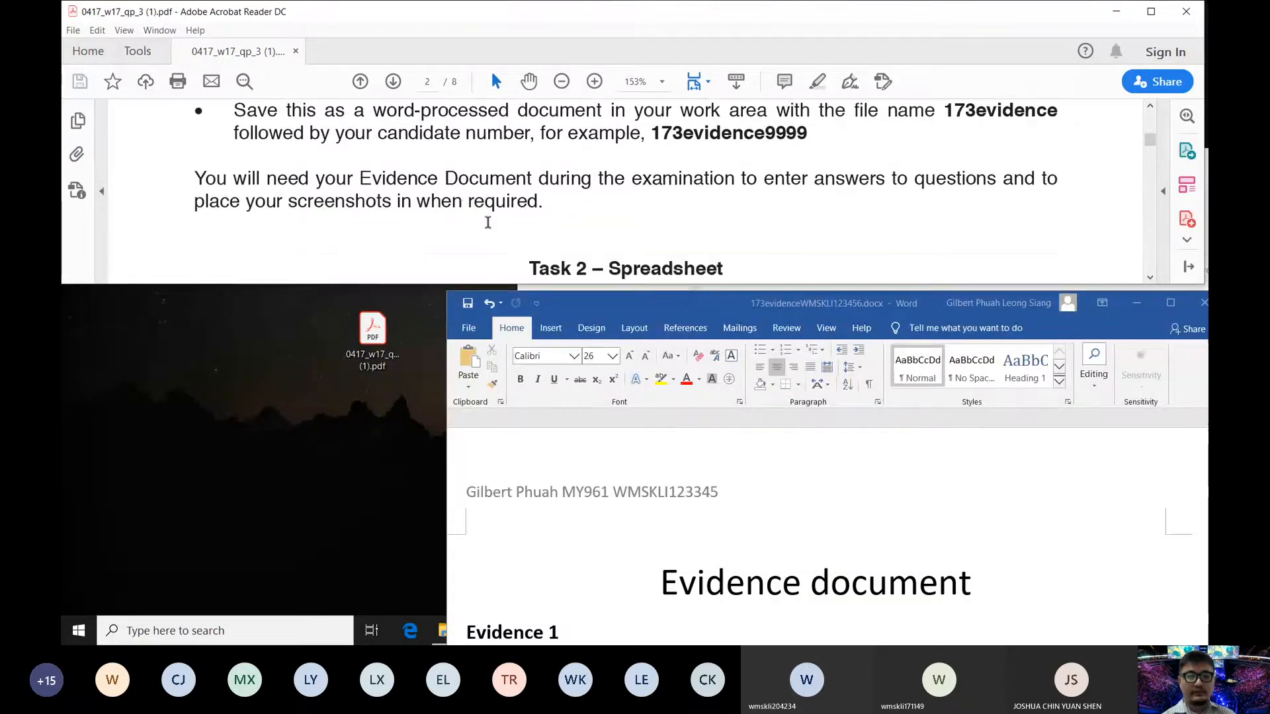
pyautogui.scroll(-2, 487, 223)
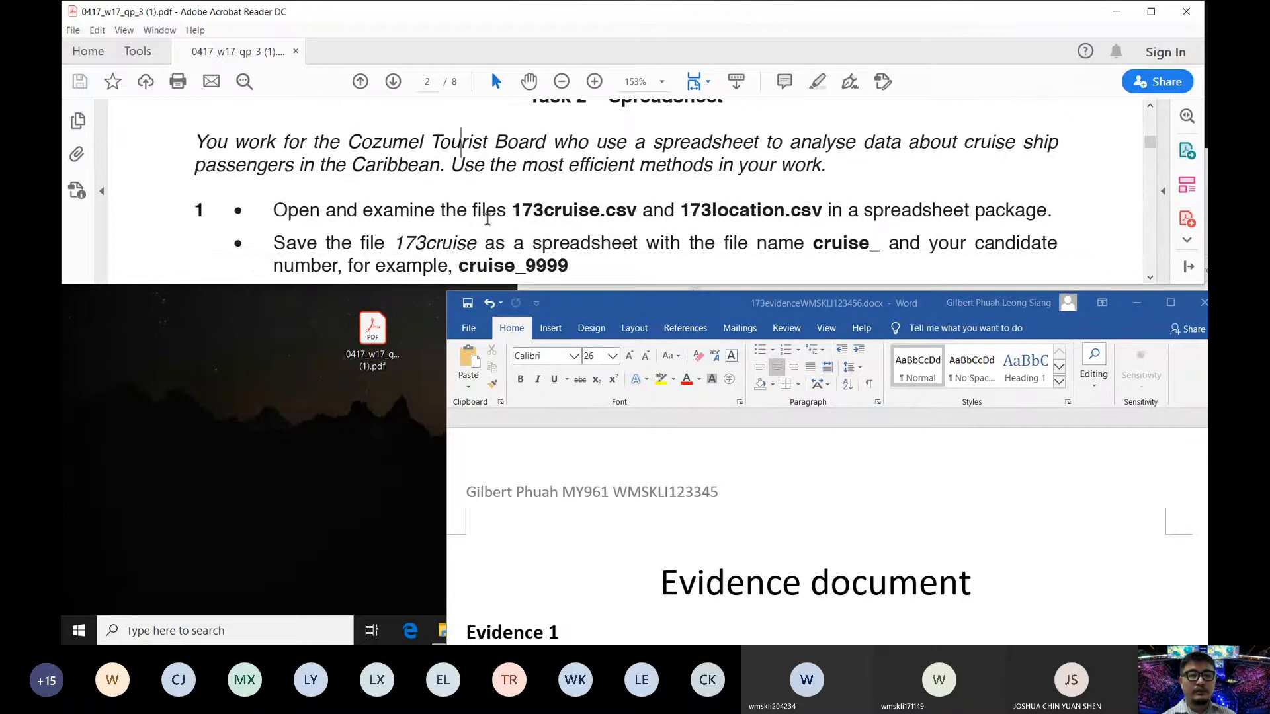
pyautogui.moveTo(331, 140); pyautogui.dragTo(823, 169)
pyautogui.click(410, 174)
pyautogui.scroll(-1, 509, 189)
pyautogui.click(345, 188)
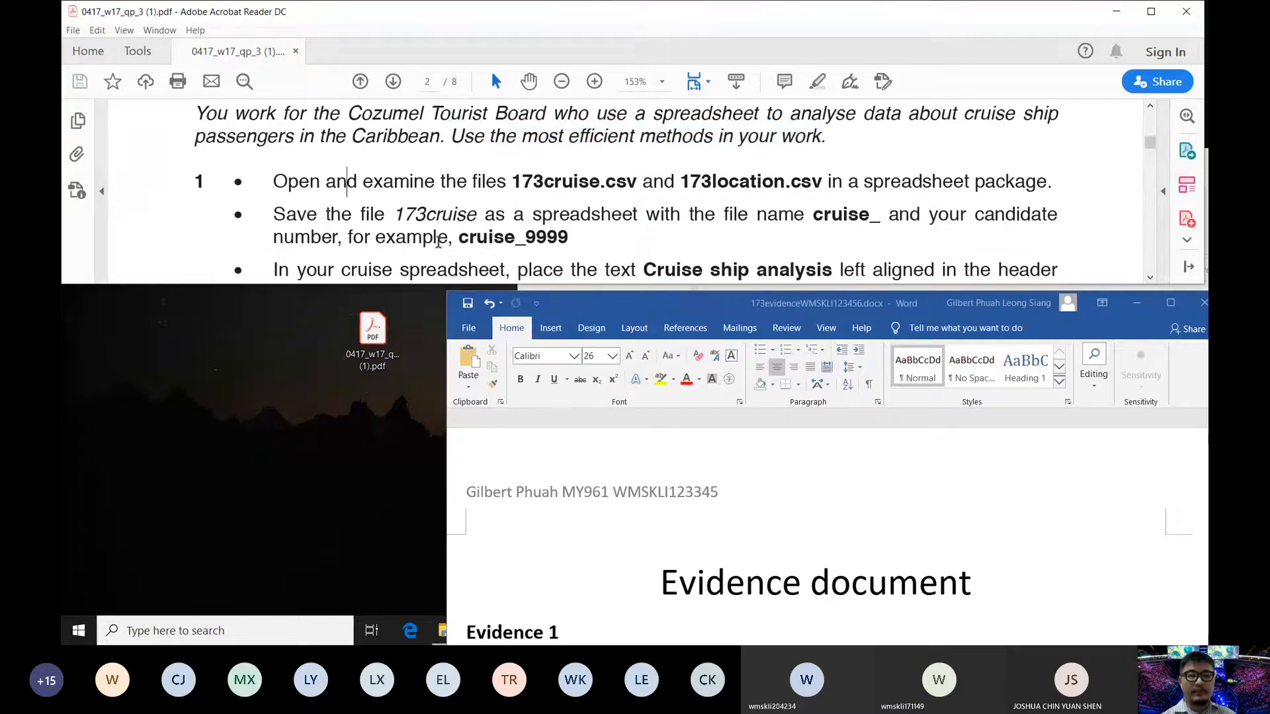
# - Minimize Word and open 173cruise.csv and 173location.csv from the Source Files folder in Excel
pyautogui.click(1136, 303)
pyautogui.click(920, 529)
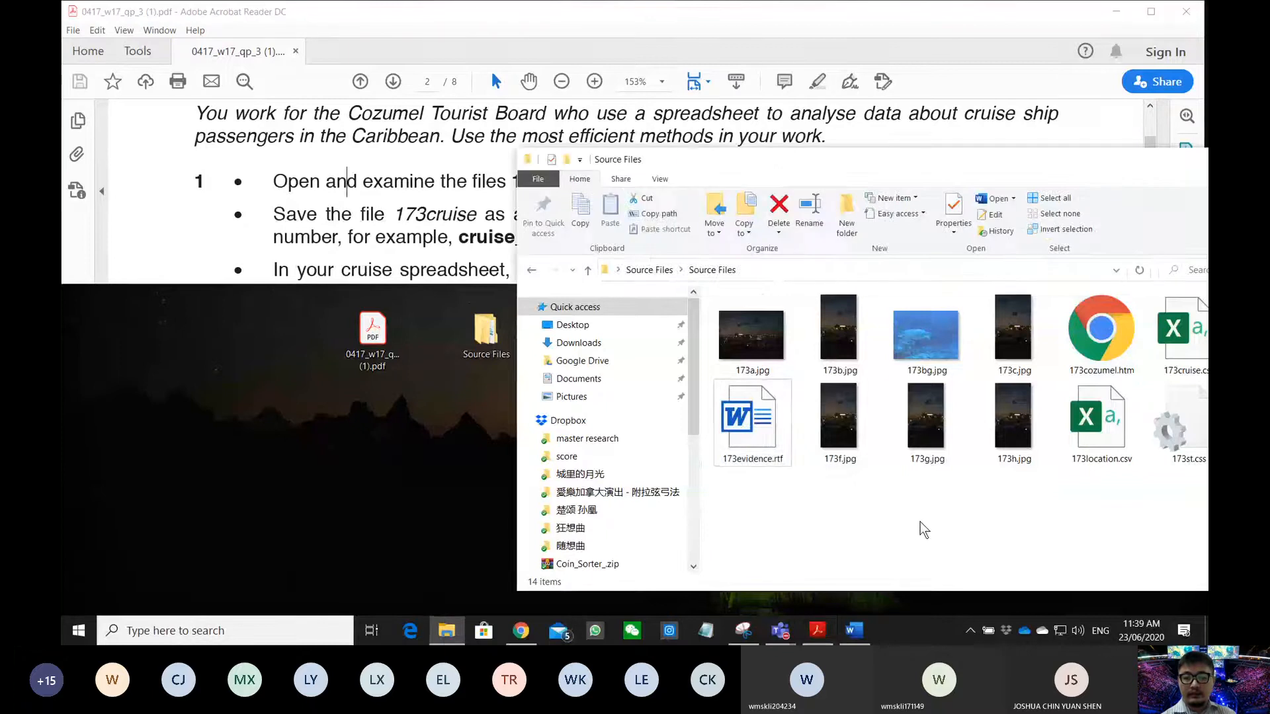
pyautogui.moveTo(905, 171); pyautogui.dragTo(520, 224)
pyautogui.click(802, 386)
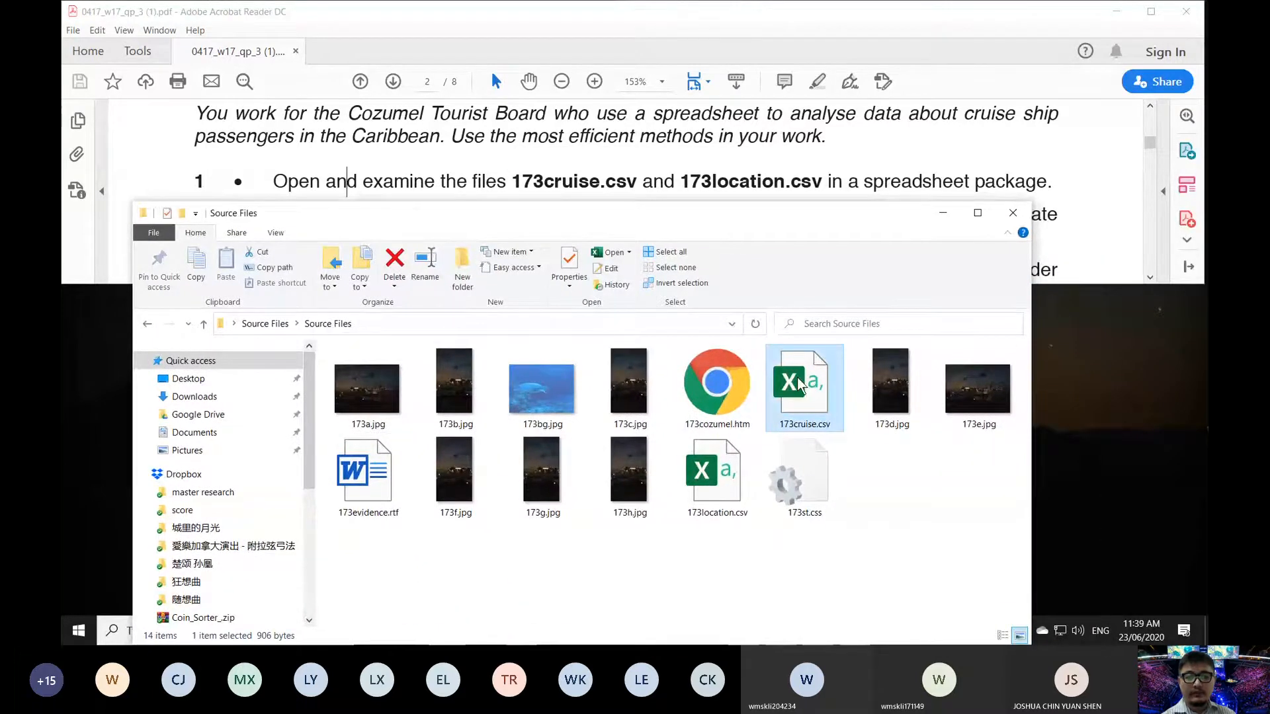
pyautogui.doubleClick(788, 405)
pyautogui.doubleClick(711, 467)
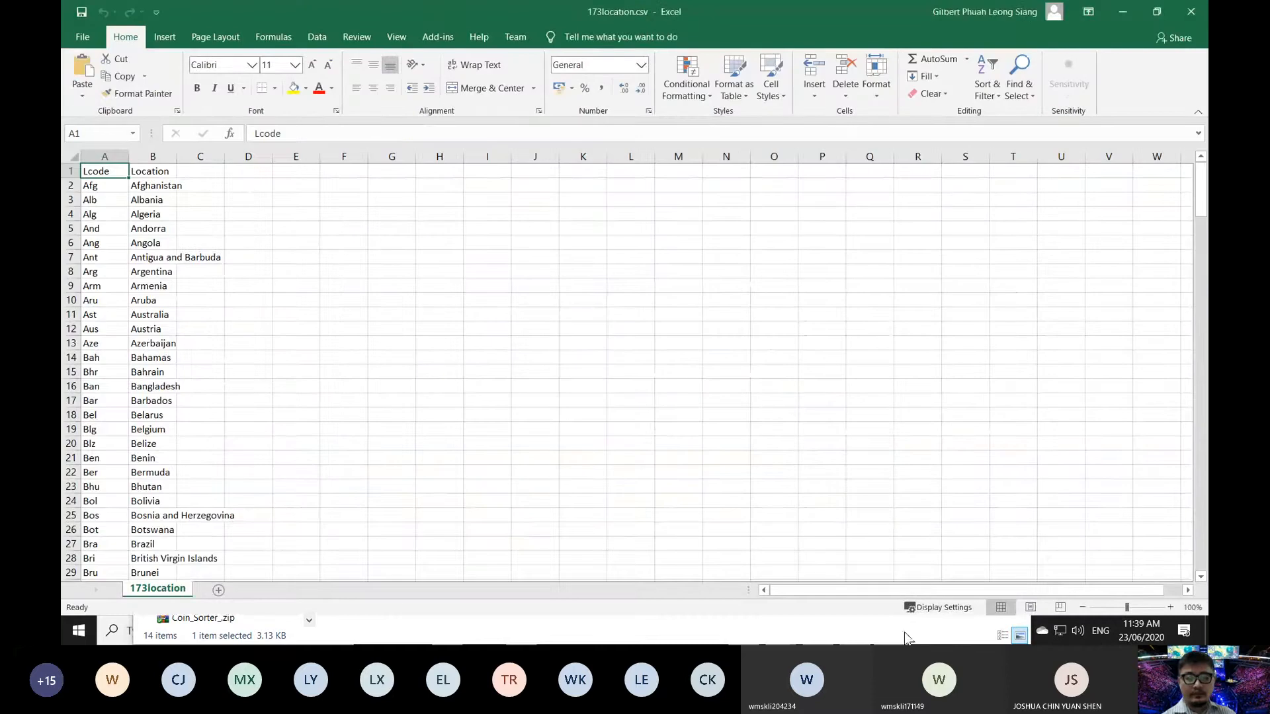
pyautogui.moveTo(573, 13); pyautogui.dragTo(922, 131)
# - Bring the 173cruise workbook forward and check its Dcode and Destination headings in A3:B3
pyautogui.scroll(-6, 680, 406)
pyautogui.scroll(6, 680, 405)
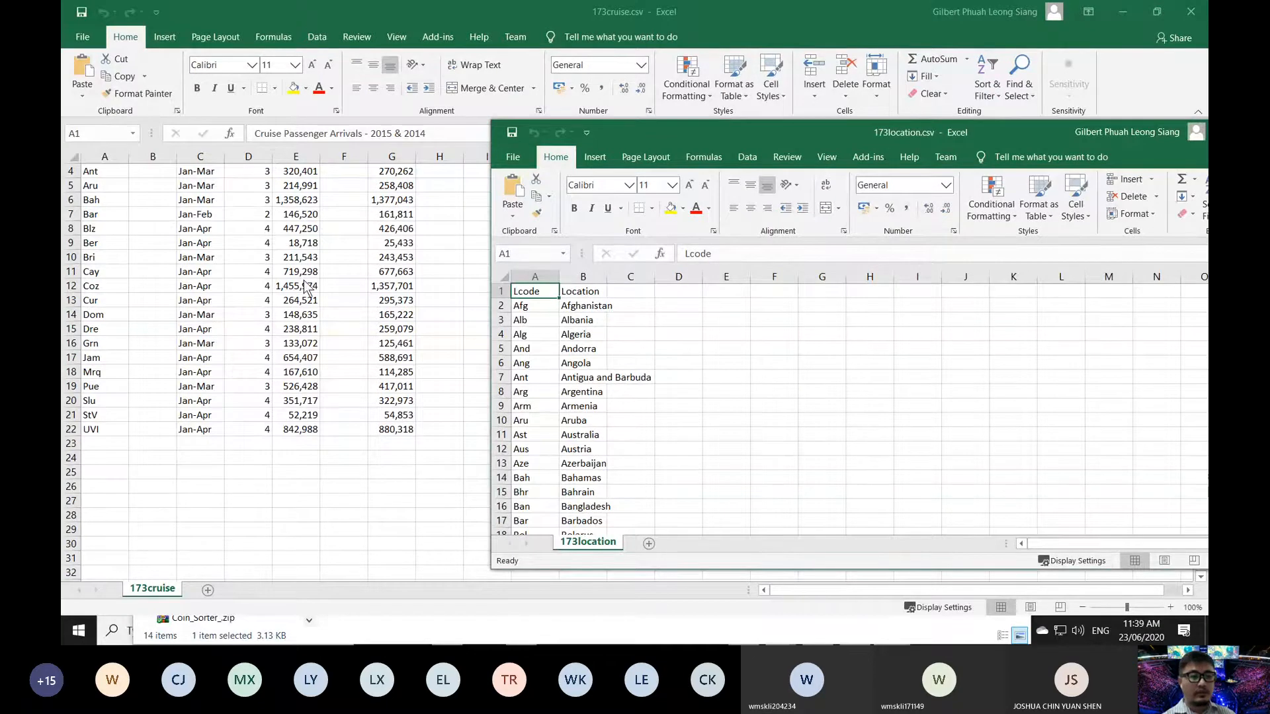
pyautogui.hotkey('alt', 'Tab')
pyautogui.scroll(1, 308, 292)
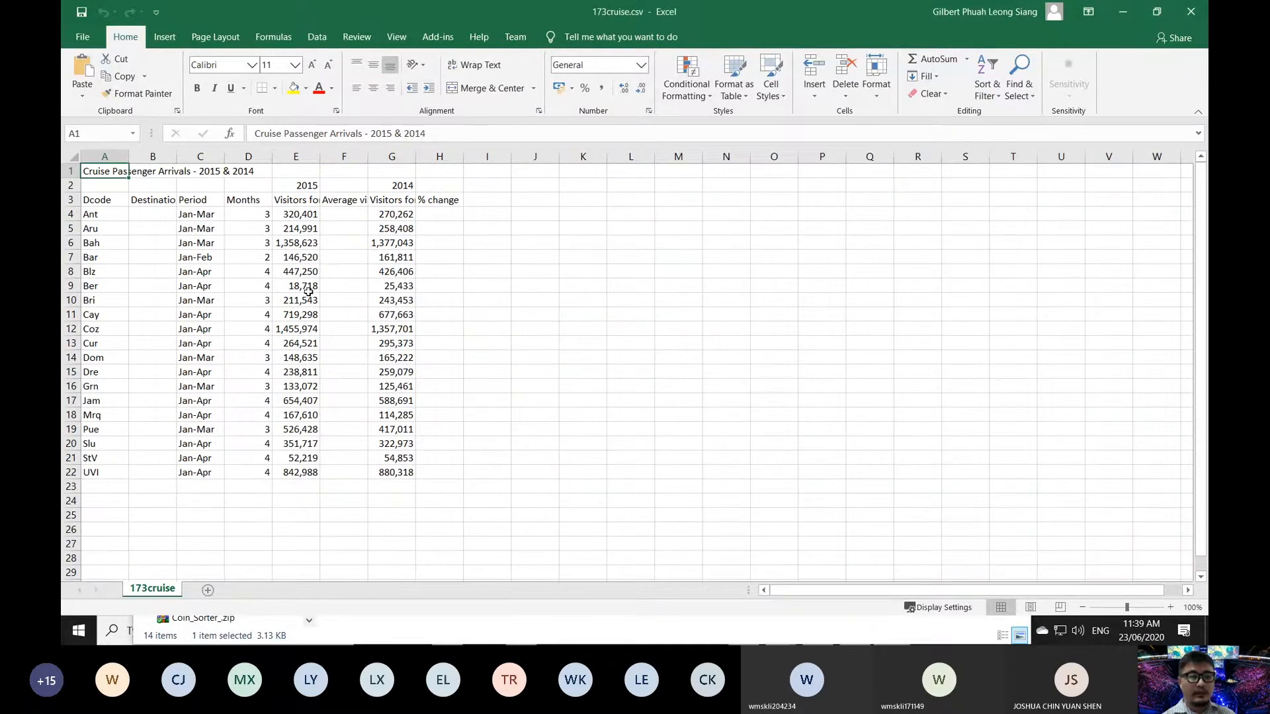
pyautogui.click(103, 202)
pyautogui.click(153, 204)
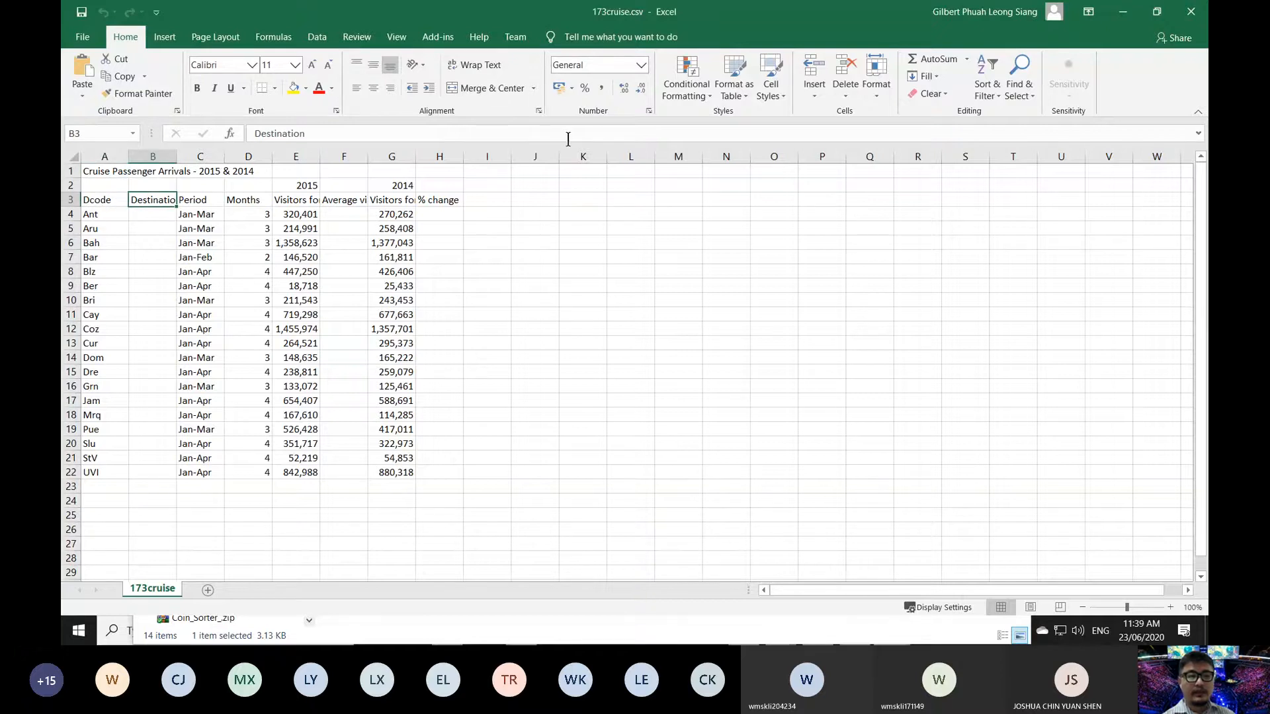
pyautogui.moveTo(782, 10); pyautogui.dragTo(969, 221)
# - Reread the PDF instructions on opening and saving 173cruise, then bring the 173cruise workbook back
pyautogui.click(798, 11)
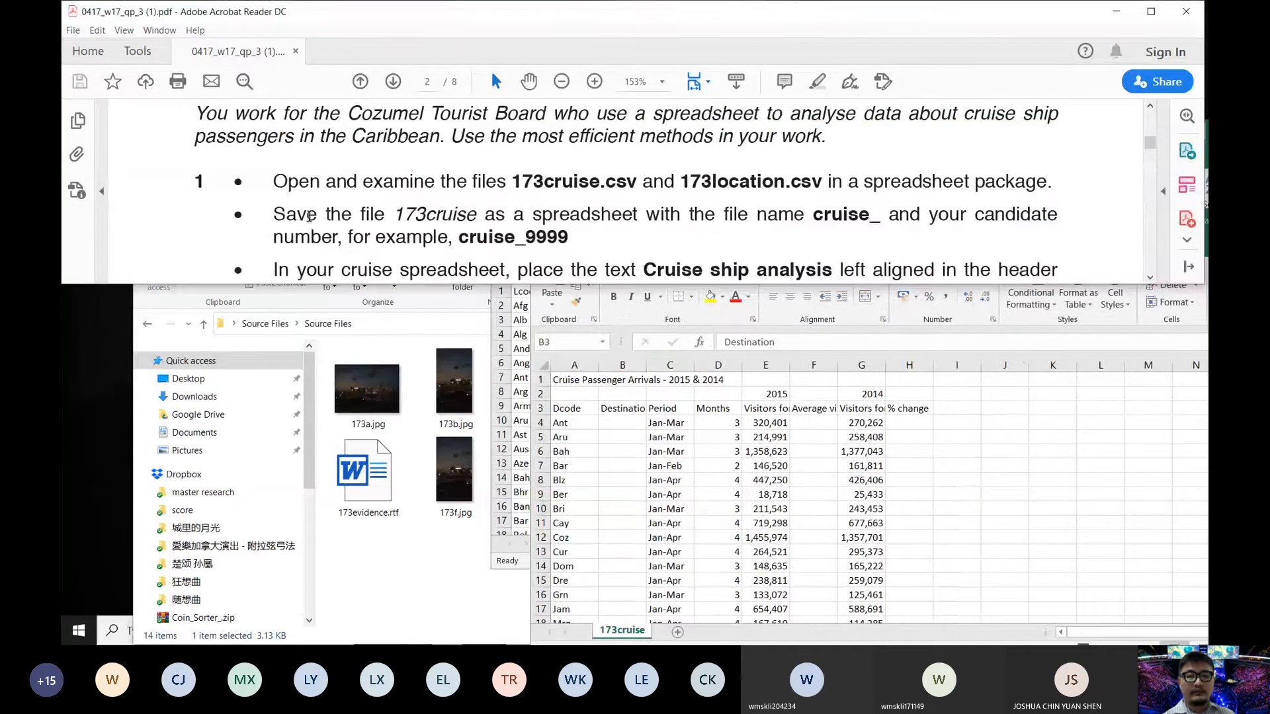
pyautogui.scroll(-1, 283, 216)
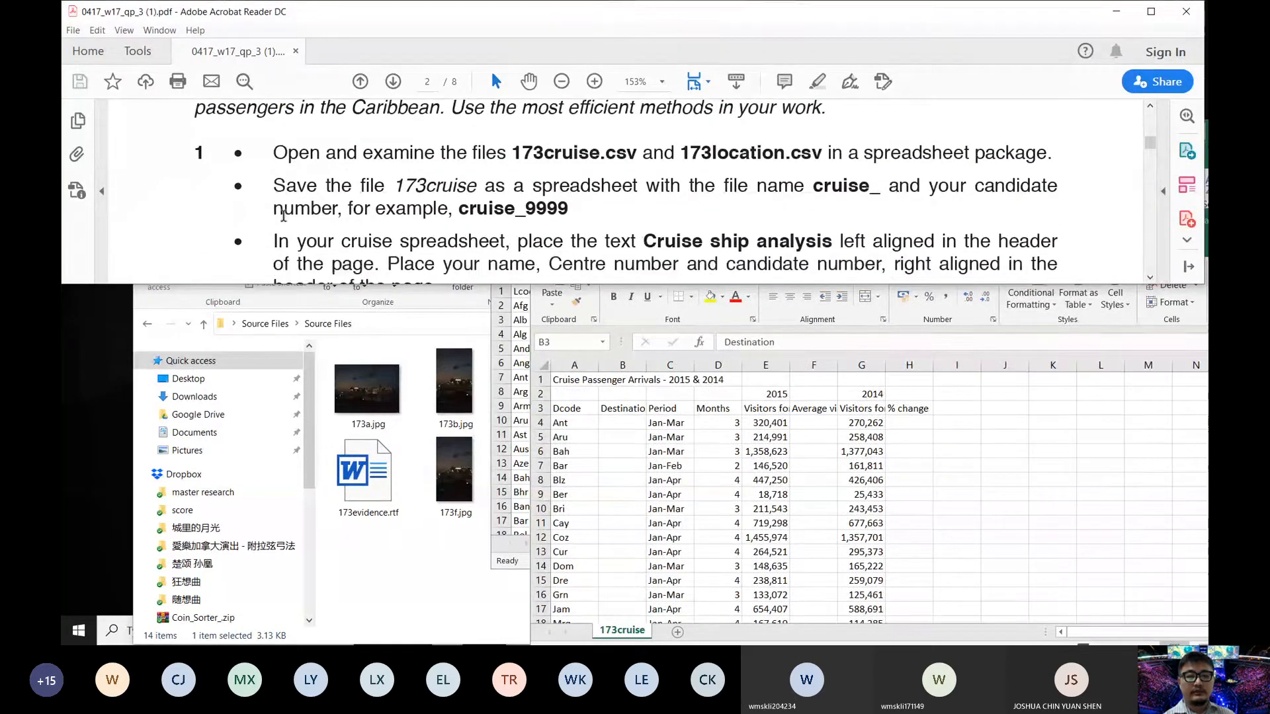
pyautogui.moveTo(555, 156); pyautogui.dragTo(1003, 172)
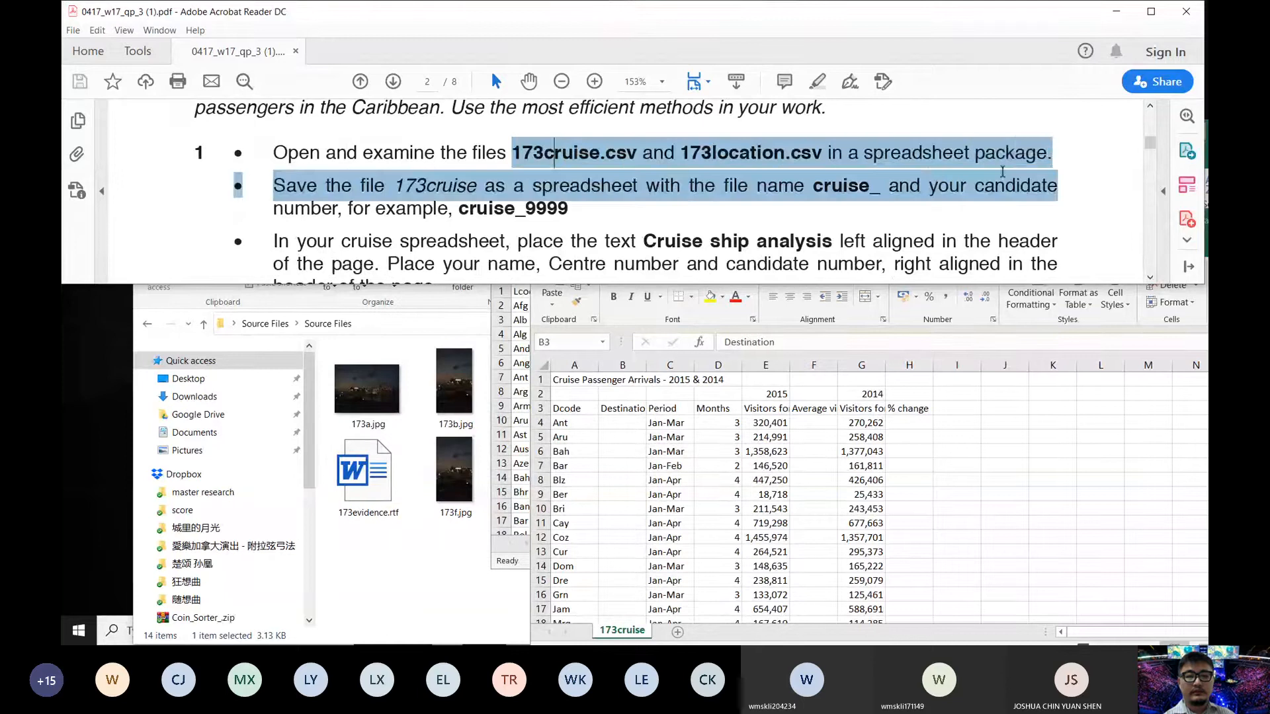
pyautogui.click(337, 190)
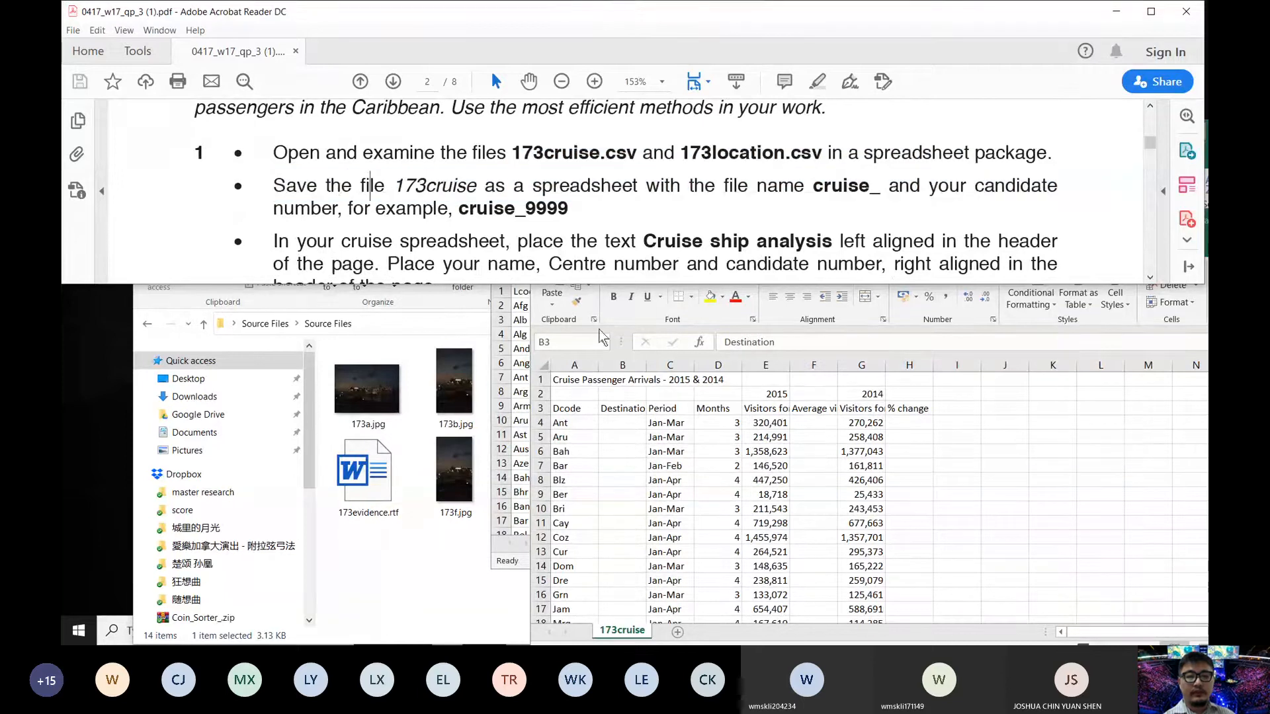
pyautogui.click(698, 468)
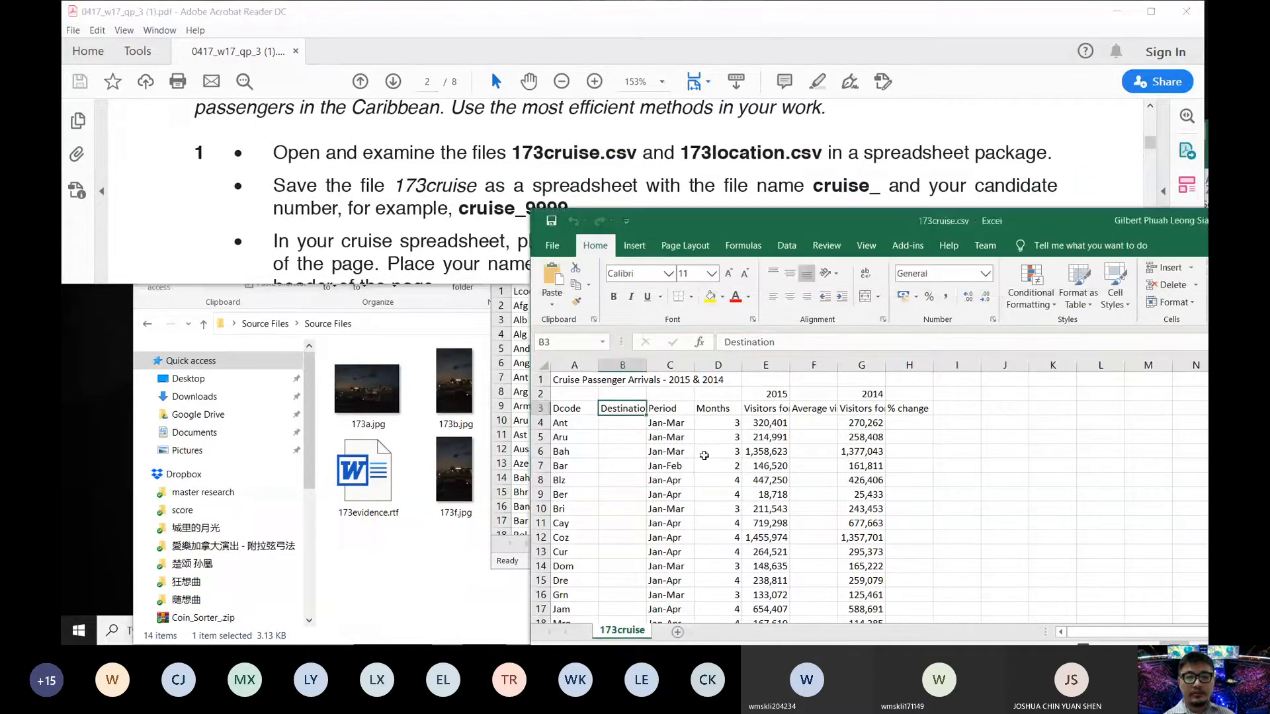
pyautogui.moveTo(815, 220); pyautogui.dragTo(524, 229)
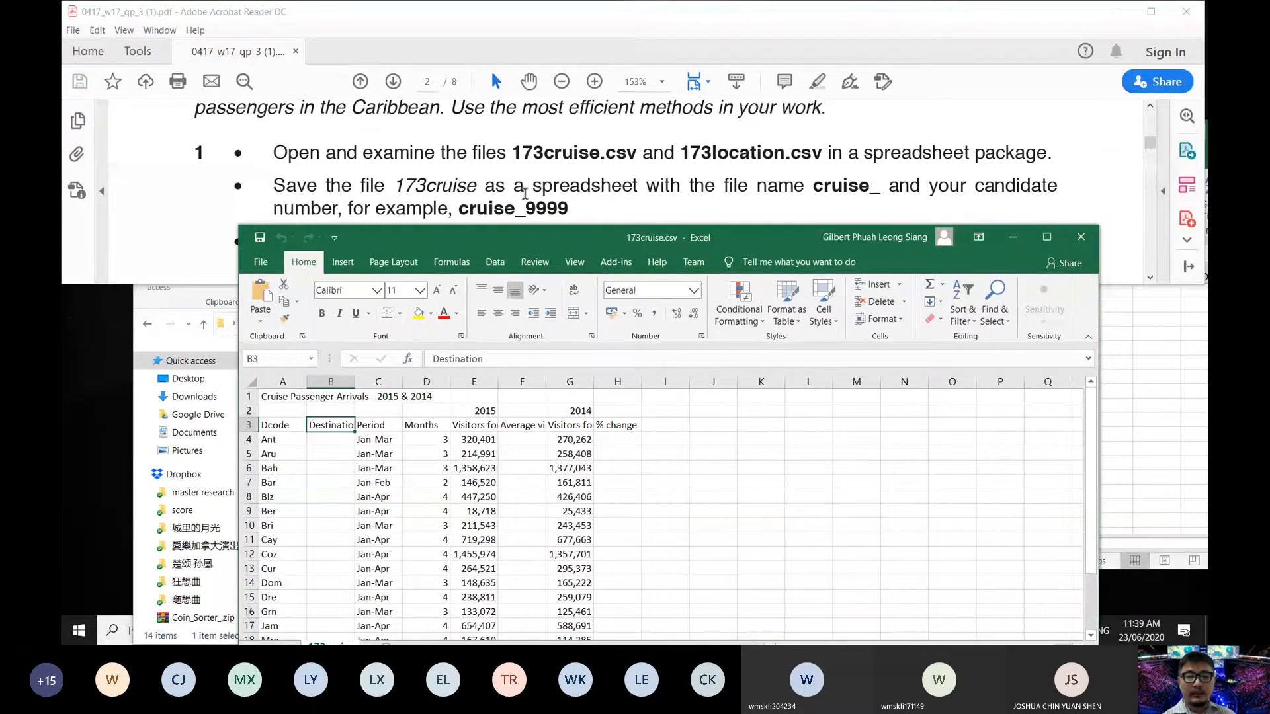
# - Save the cruise data to the Desktop as an Excel Workbook (.xlsx) named cruise_ plus the candidate number
pyautogui.click(263, 263)
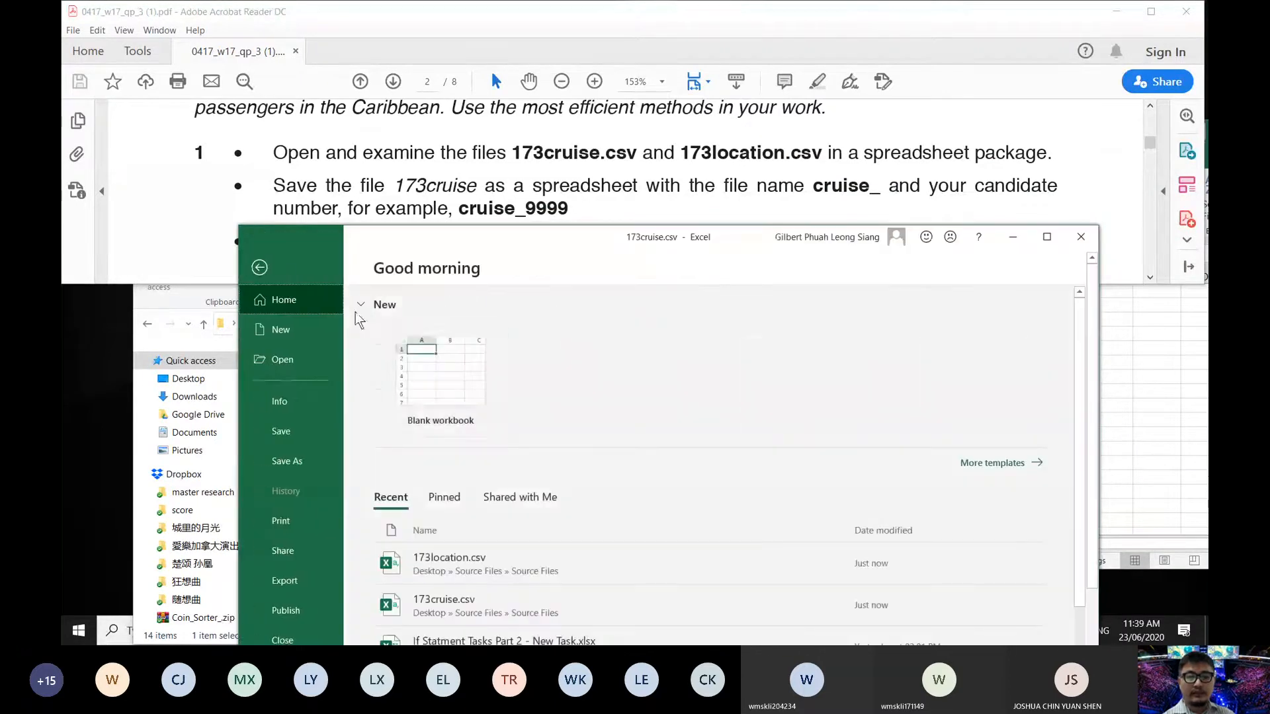
pyautogui.click(287, 461)
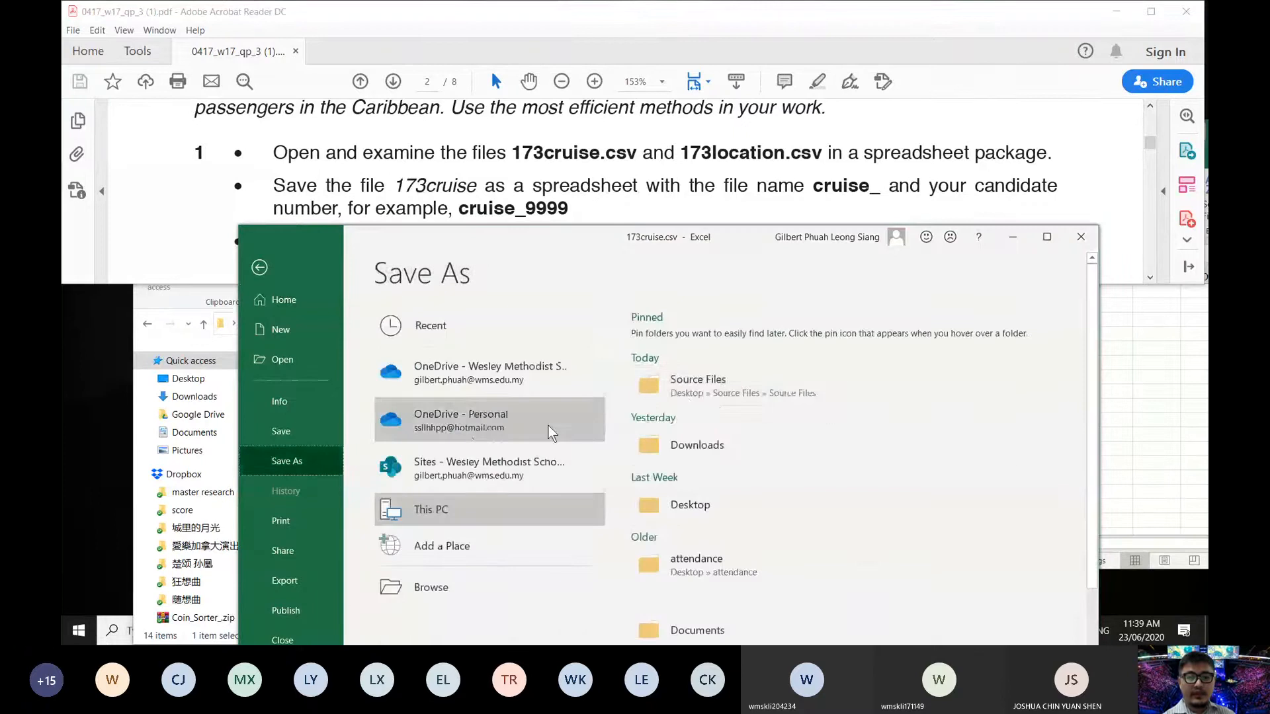
pyautogui.click(695, 511)
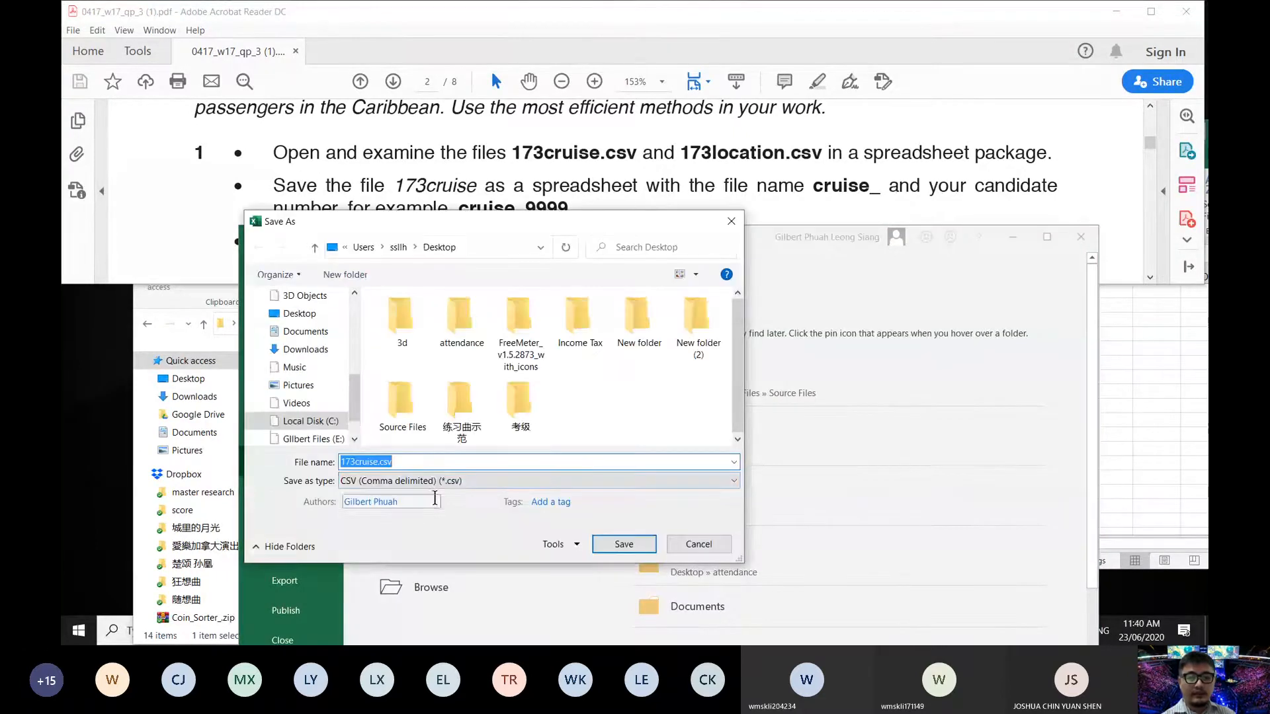
pyautogui.click(435, 481)
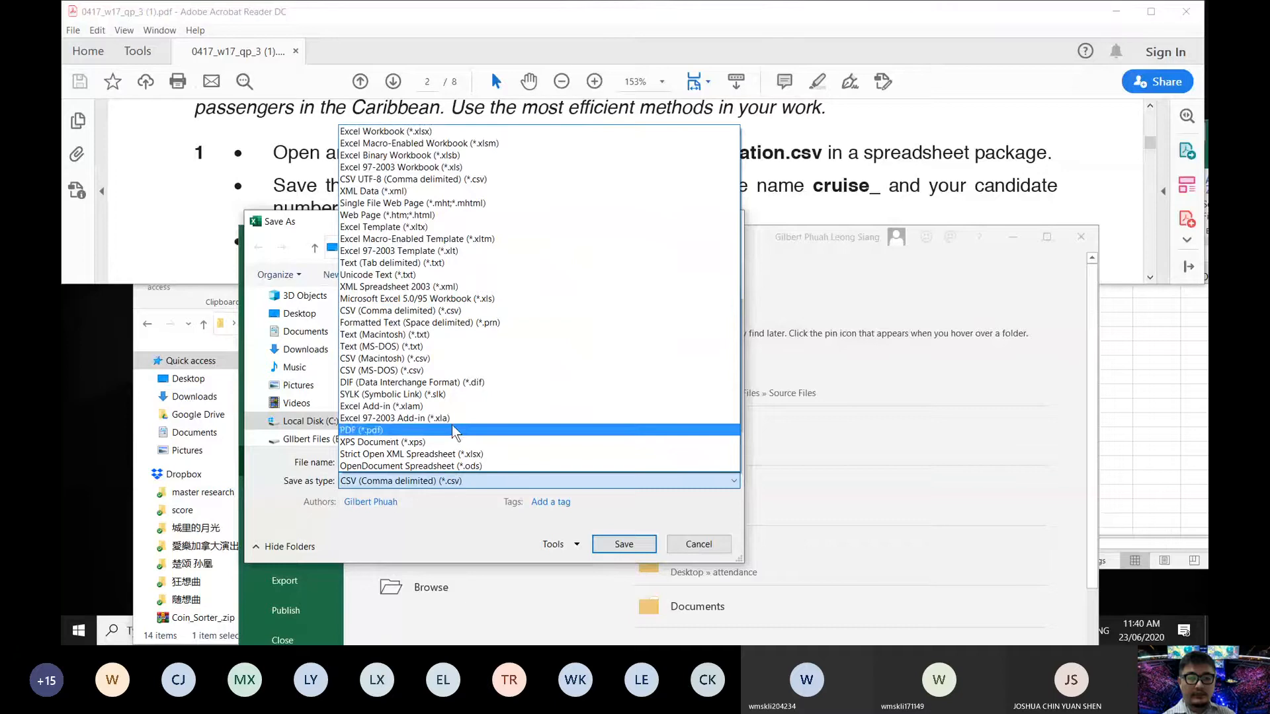
pyautogui.click(414, 132)
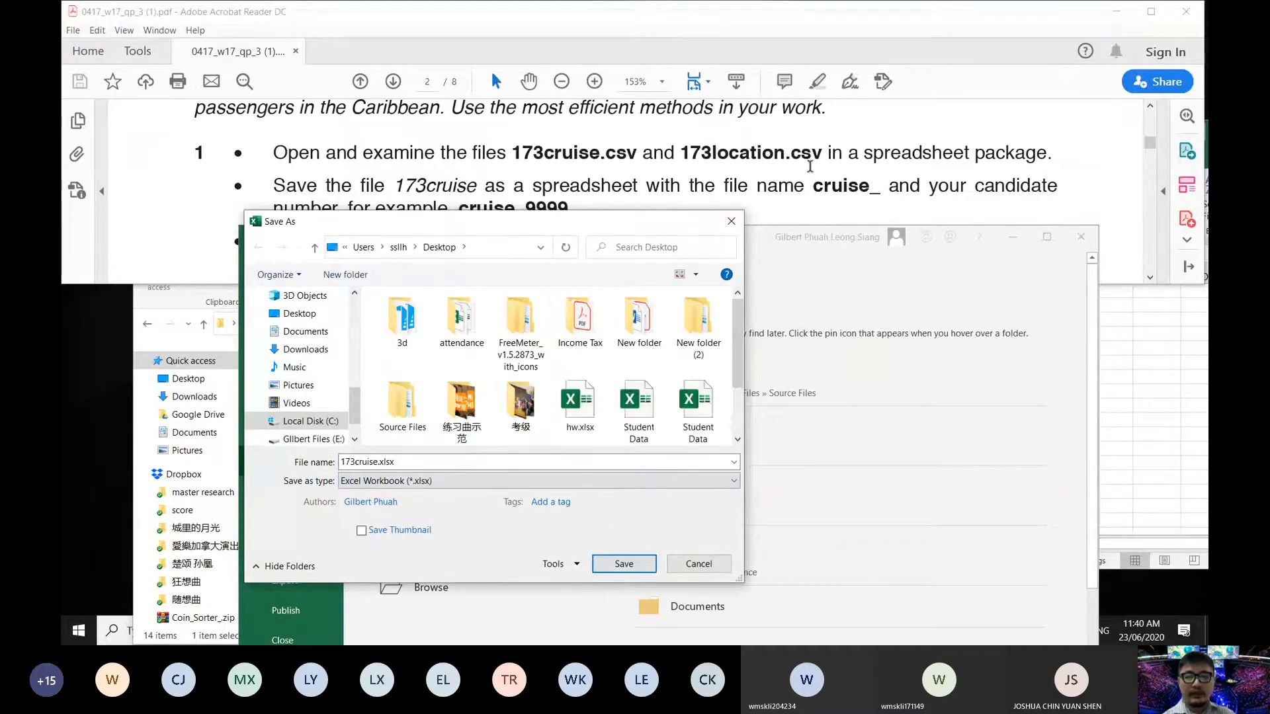
pyautogui.doubleClick(364, 463)
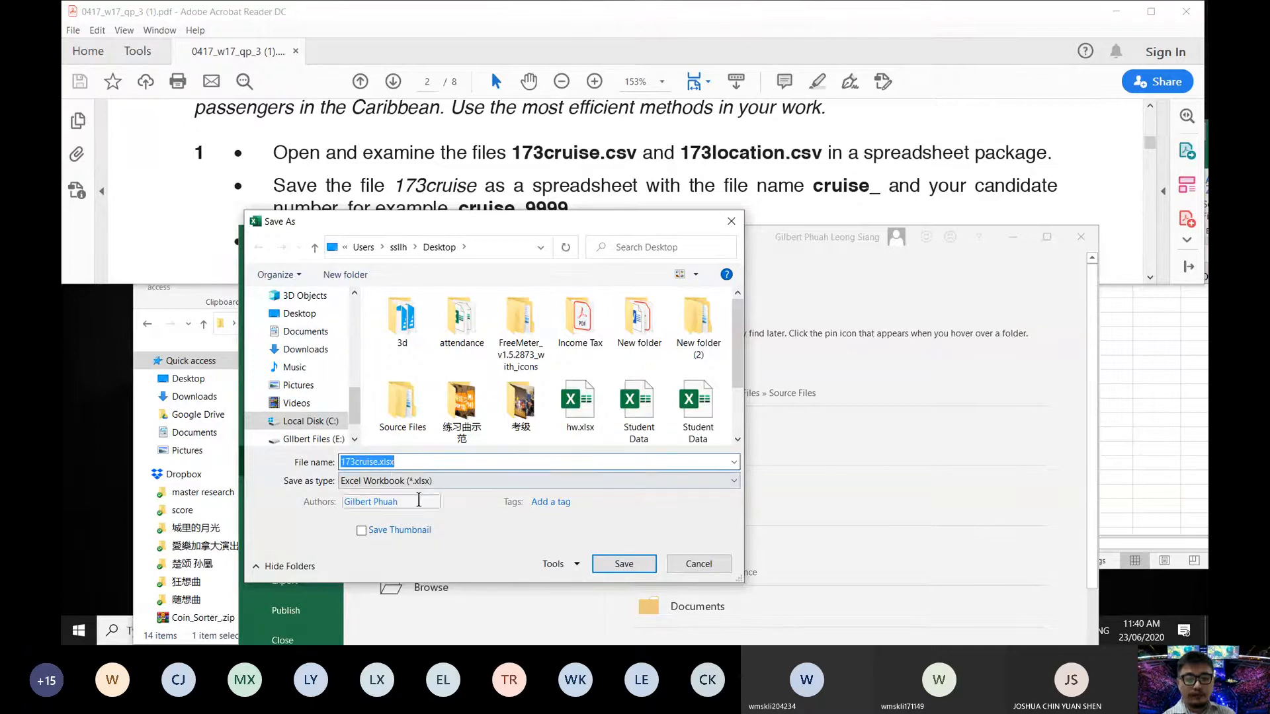
pyautogui.click(354, 463)
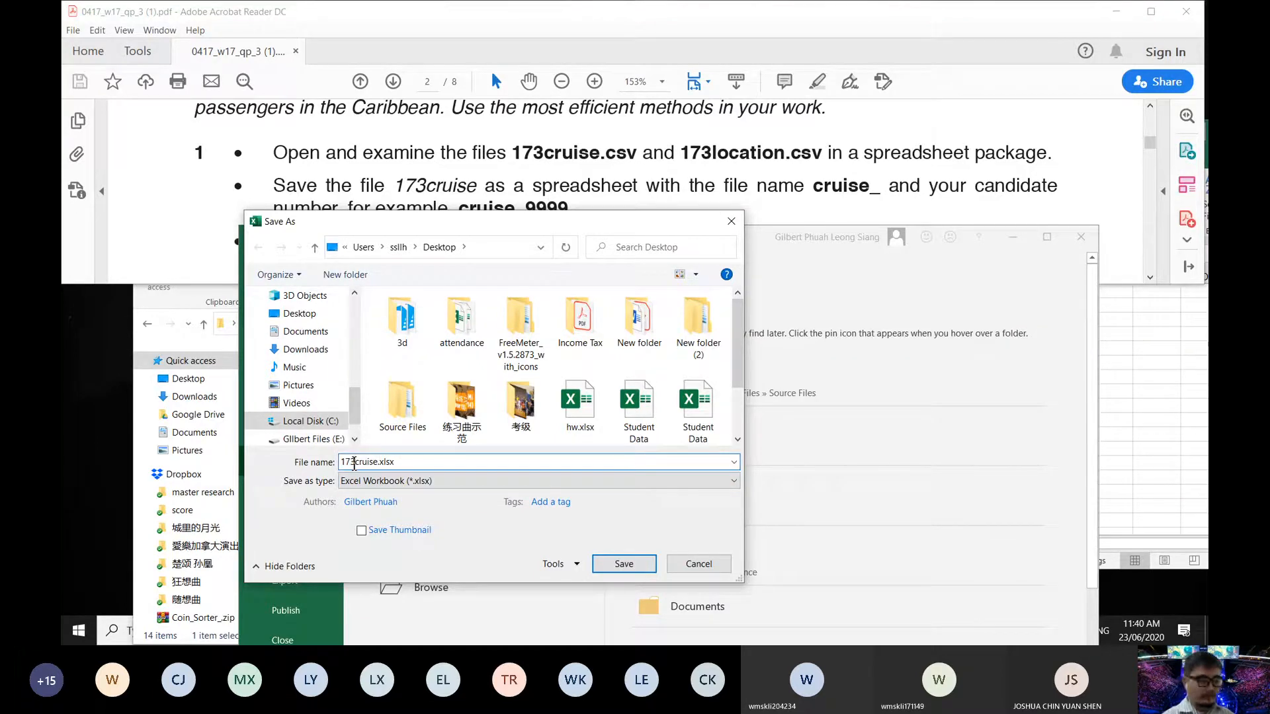
pyautogui.press('BackSpace')
pyautogui.press('BackSpace')
pyautogui.press('BackSpace')
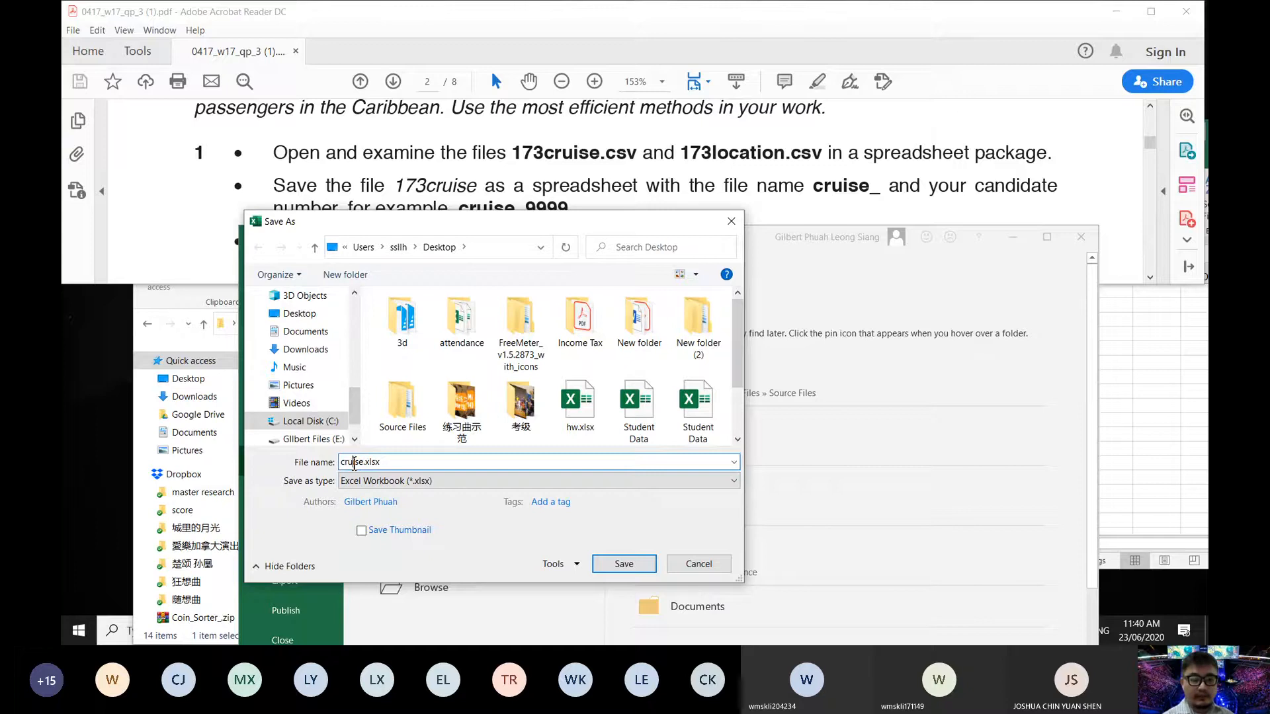
pyautogui.write('_')
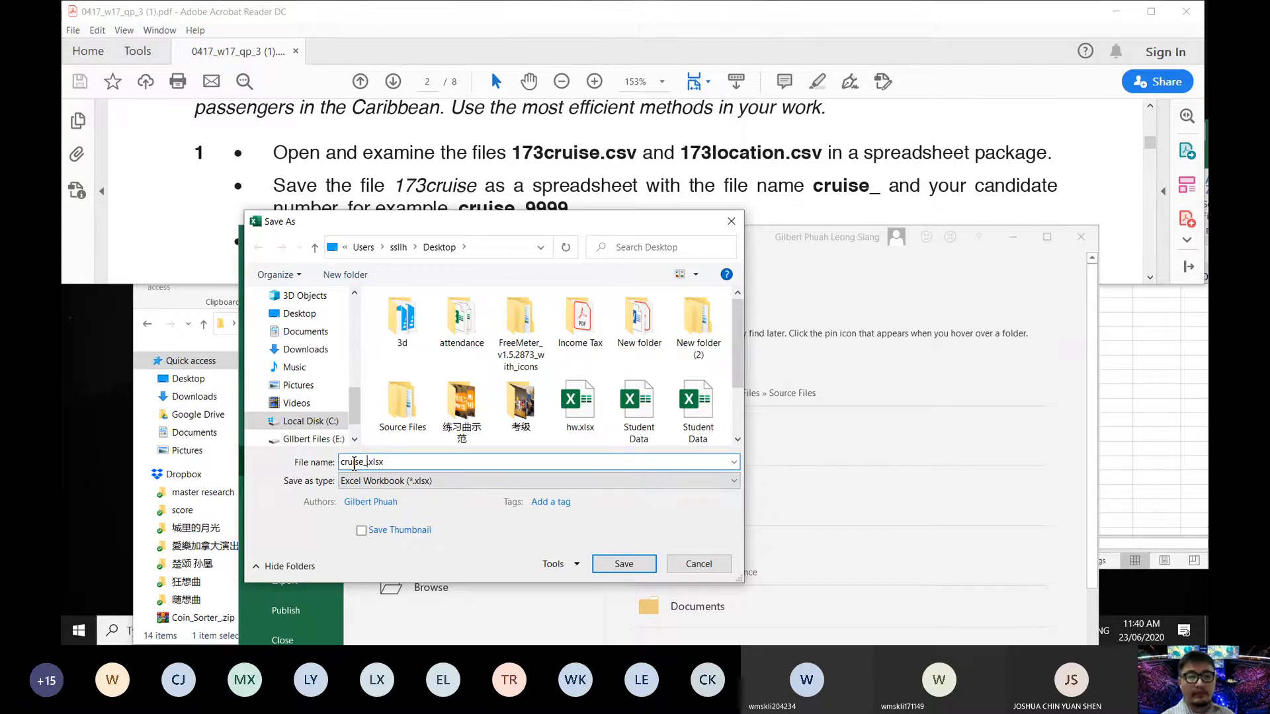
pyautogui.write('123456')
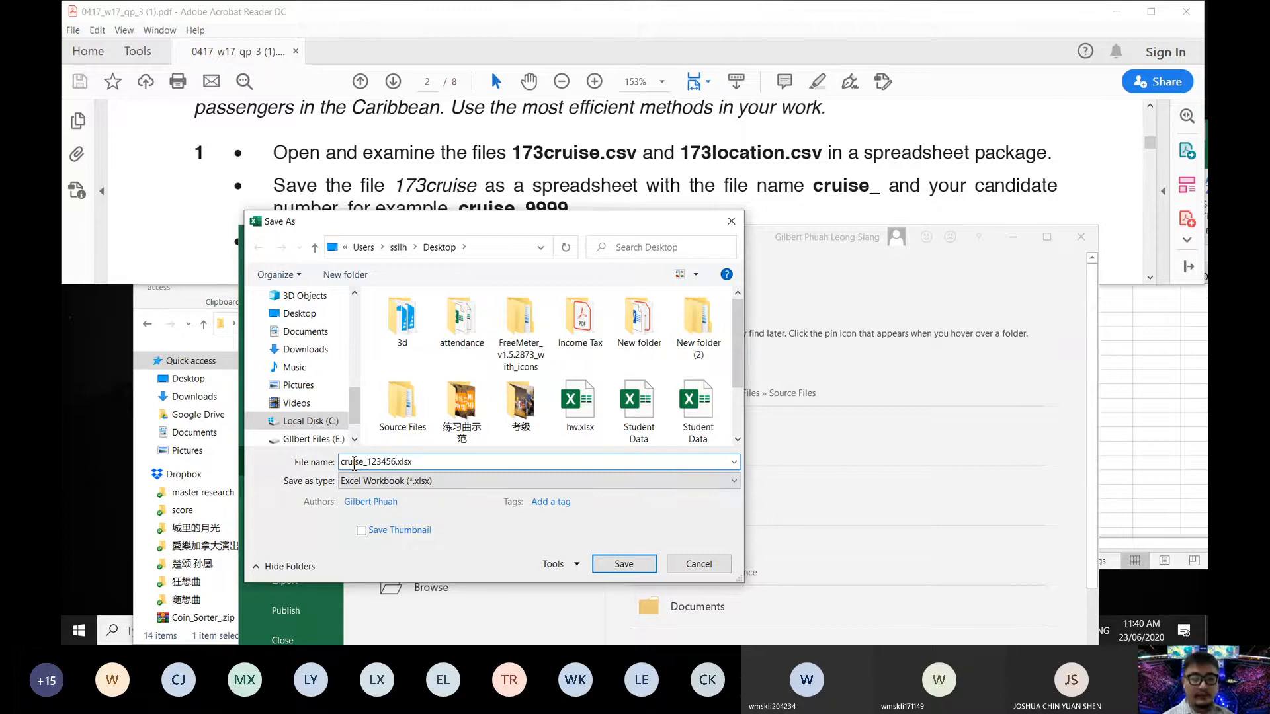
pyautogui.click(622, 564)
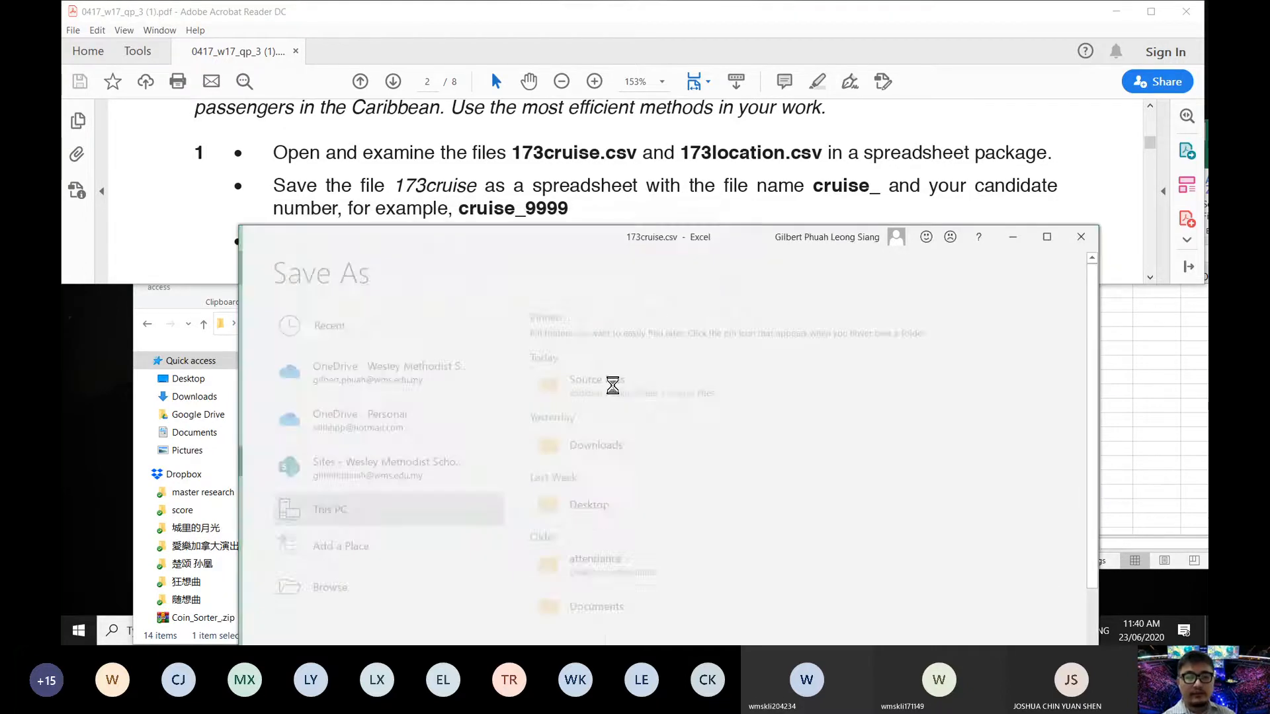
pyautogui.moveTo(562, 236); pyautogui.dragTo(565, 279)
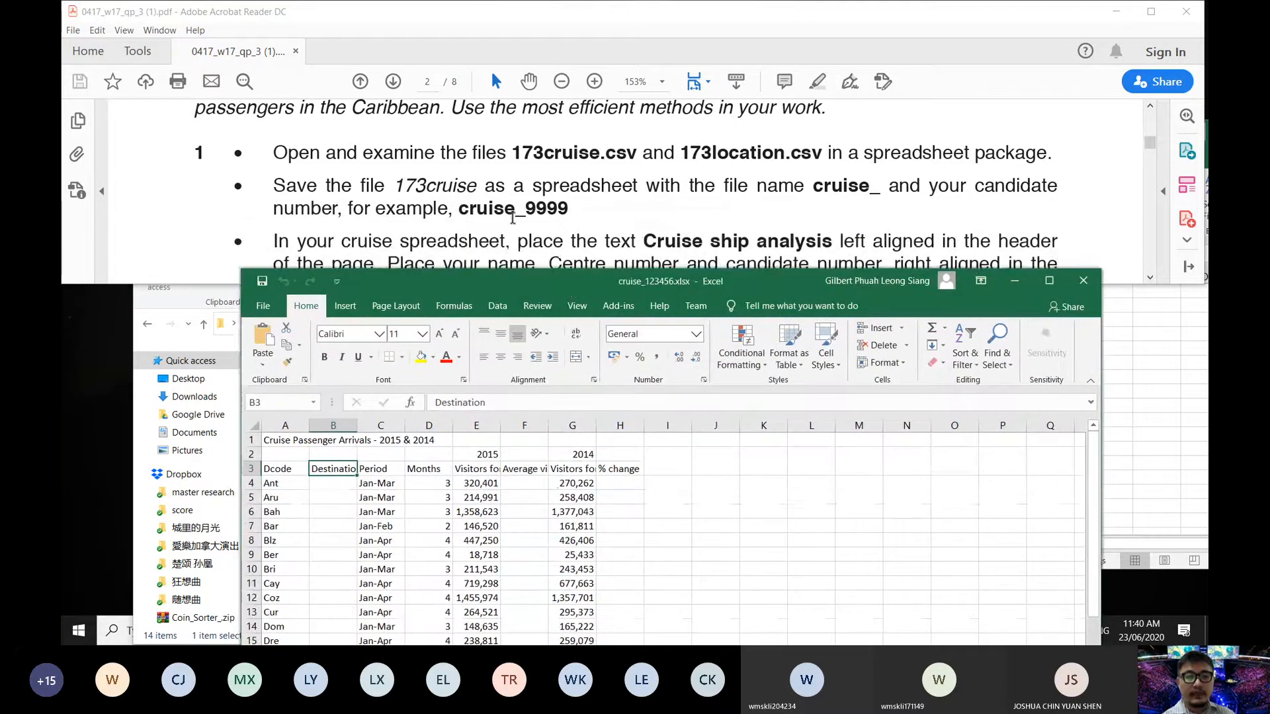
pyautogui.scroll(-1, 489, 210)
pyautogui.scroll(-3, 490, 211)
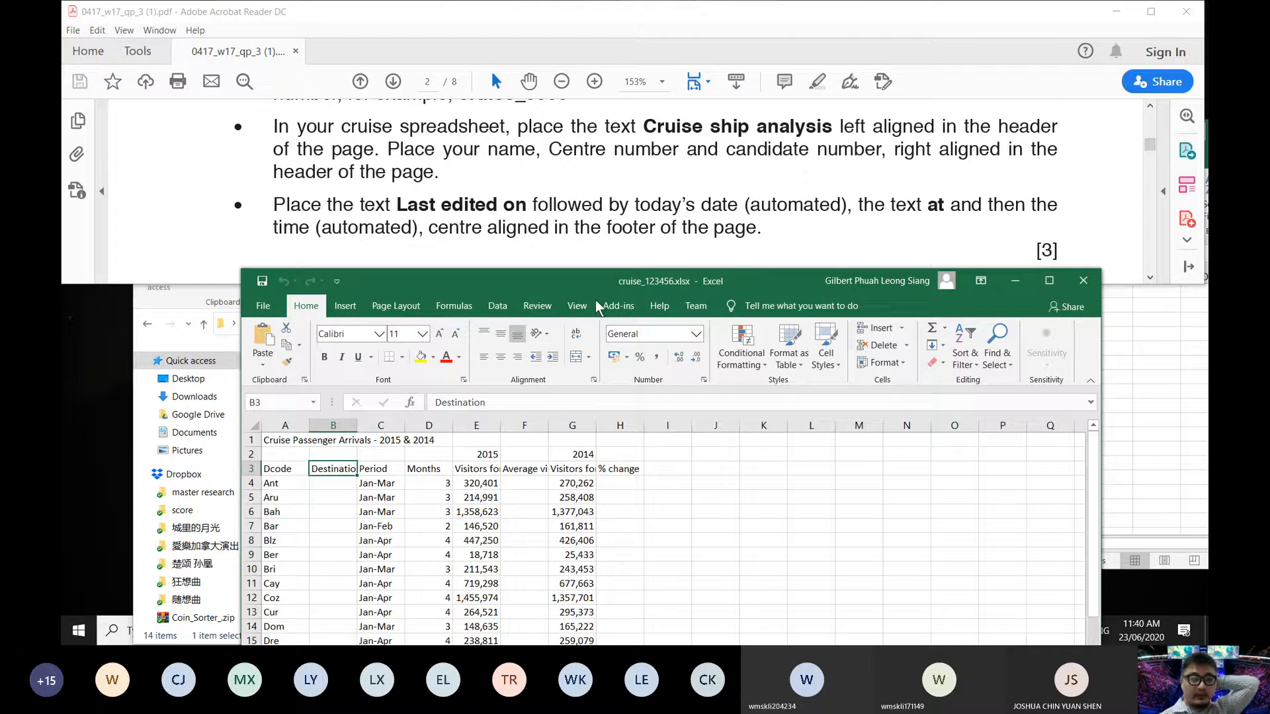
pyautogui.click(284, 441)
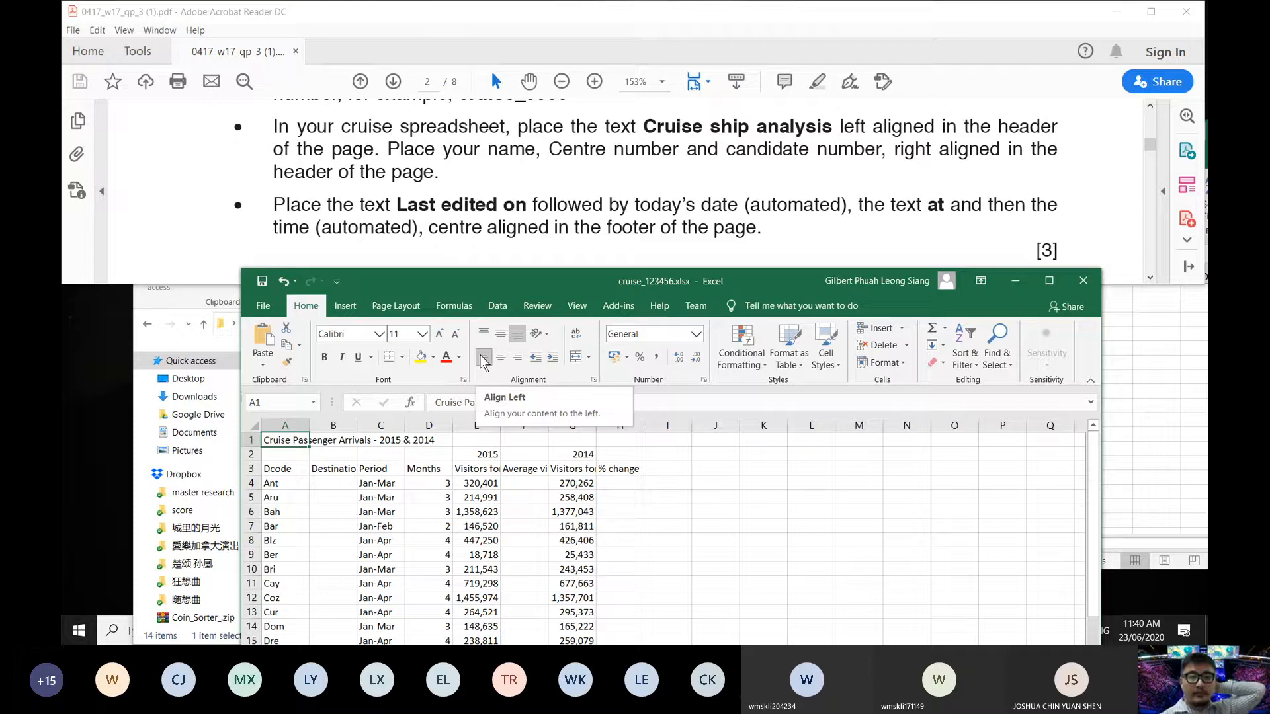
pyautogui.click(484, 359)
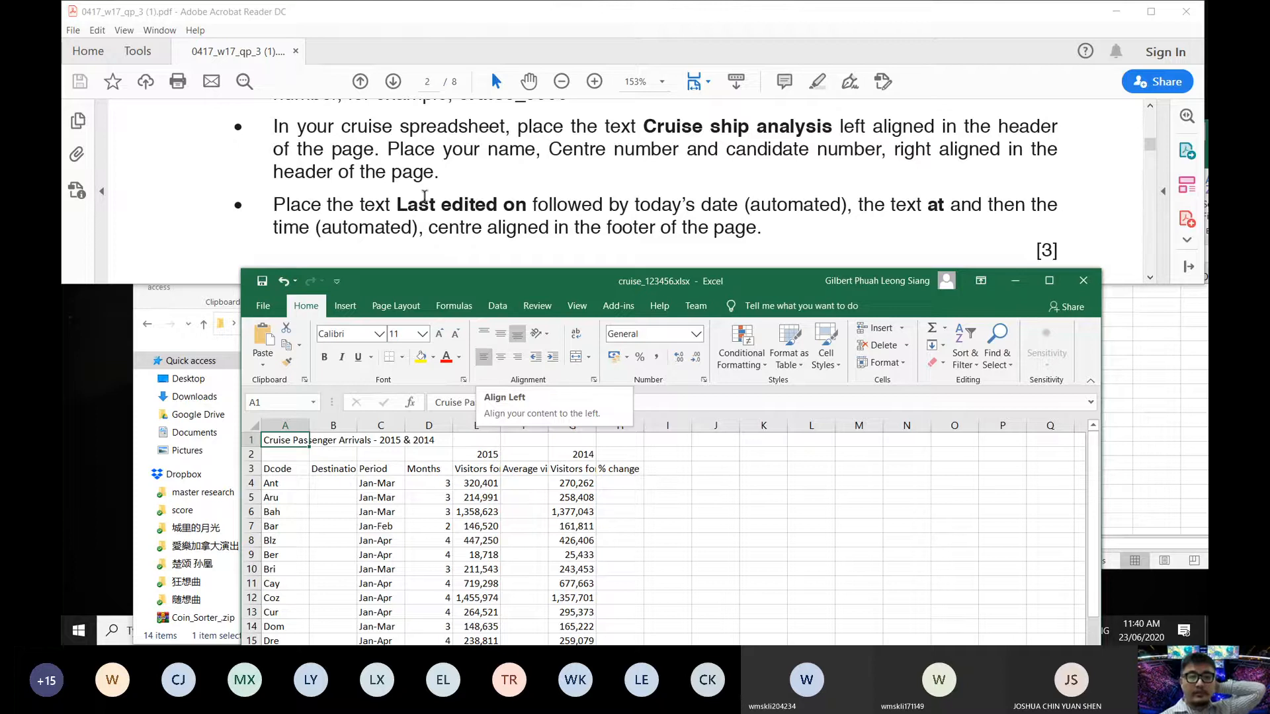
pyautogui.click(392, 148)
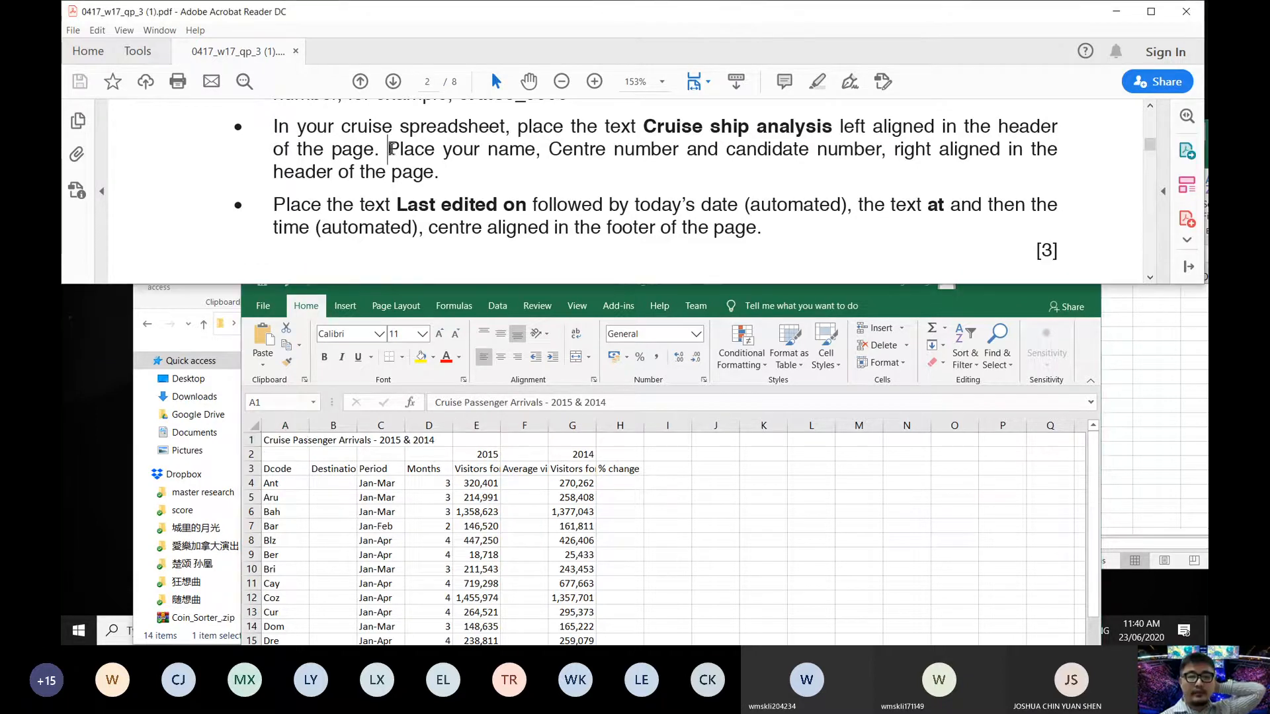
pyautogui.moveTo(392, 148); pyautogui.dragTo(441, 174)
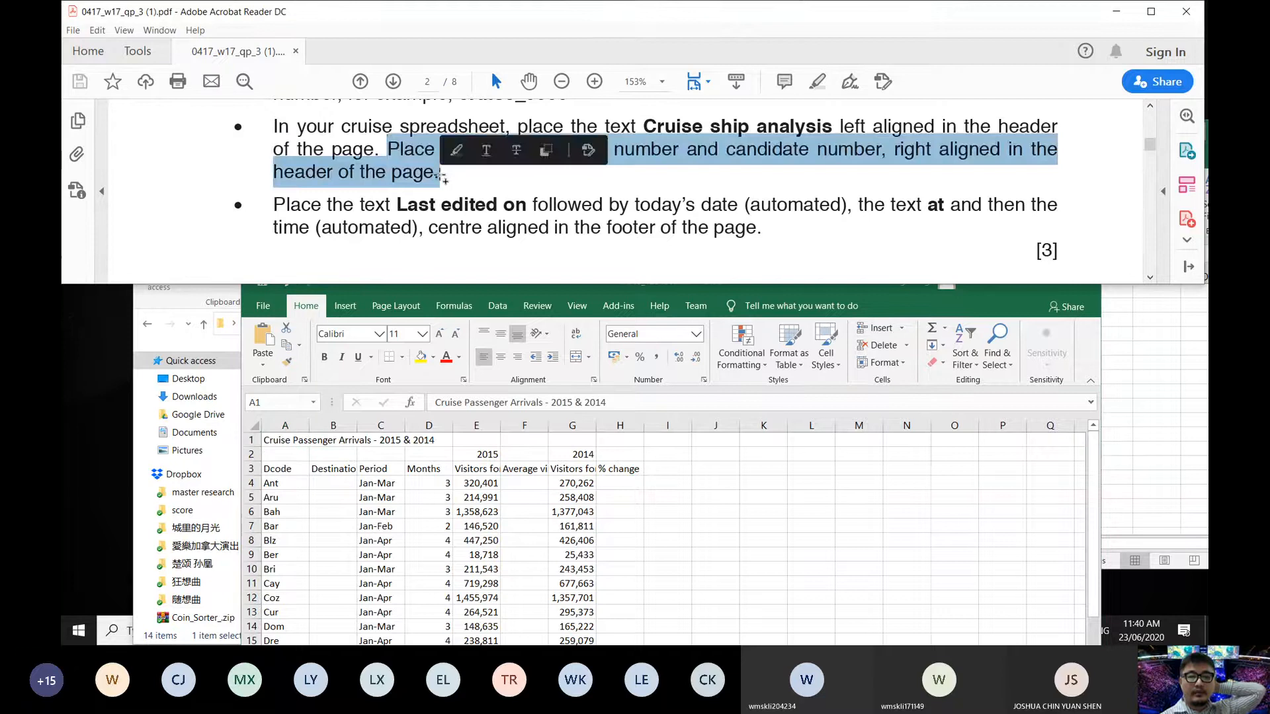
pyautogui.click(397, 179)
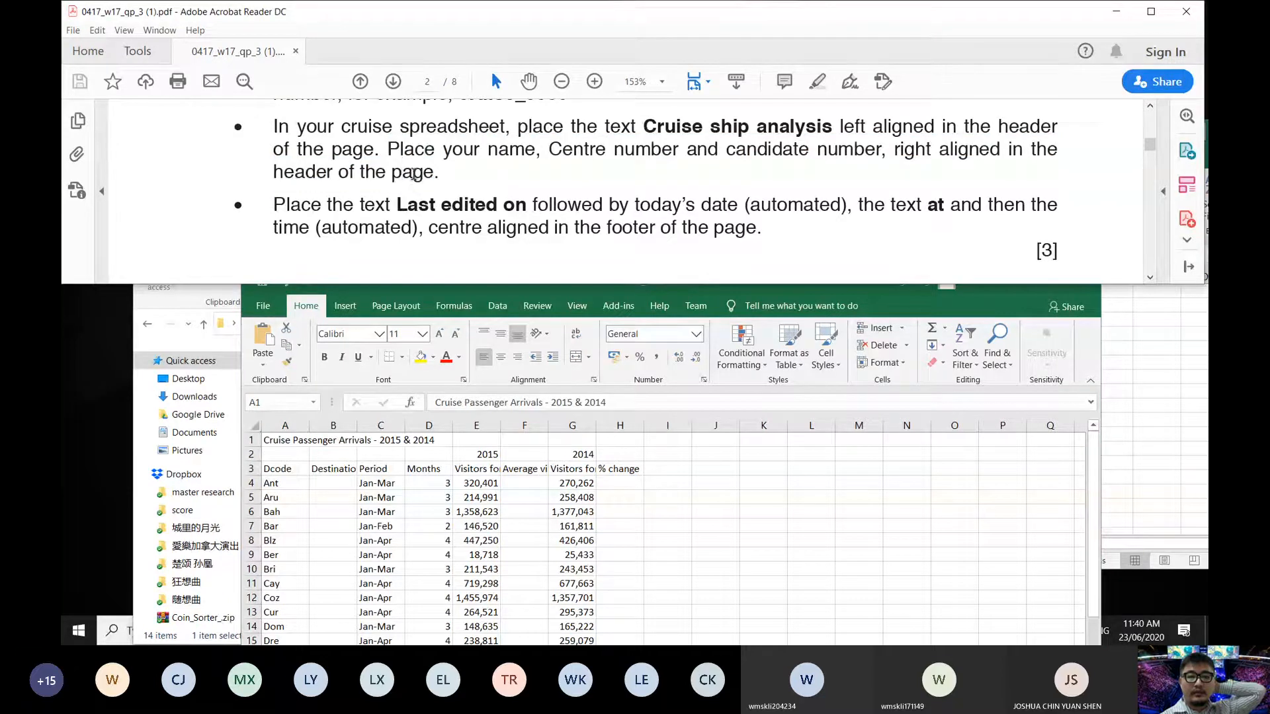
pyautogui.moveTo(391, 148); pyautogui.dragTo(453, 153)
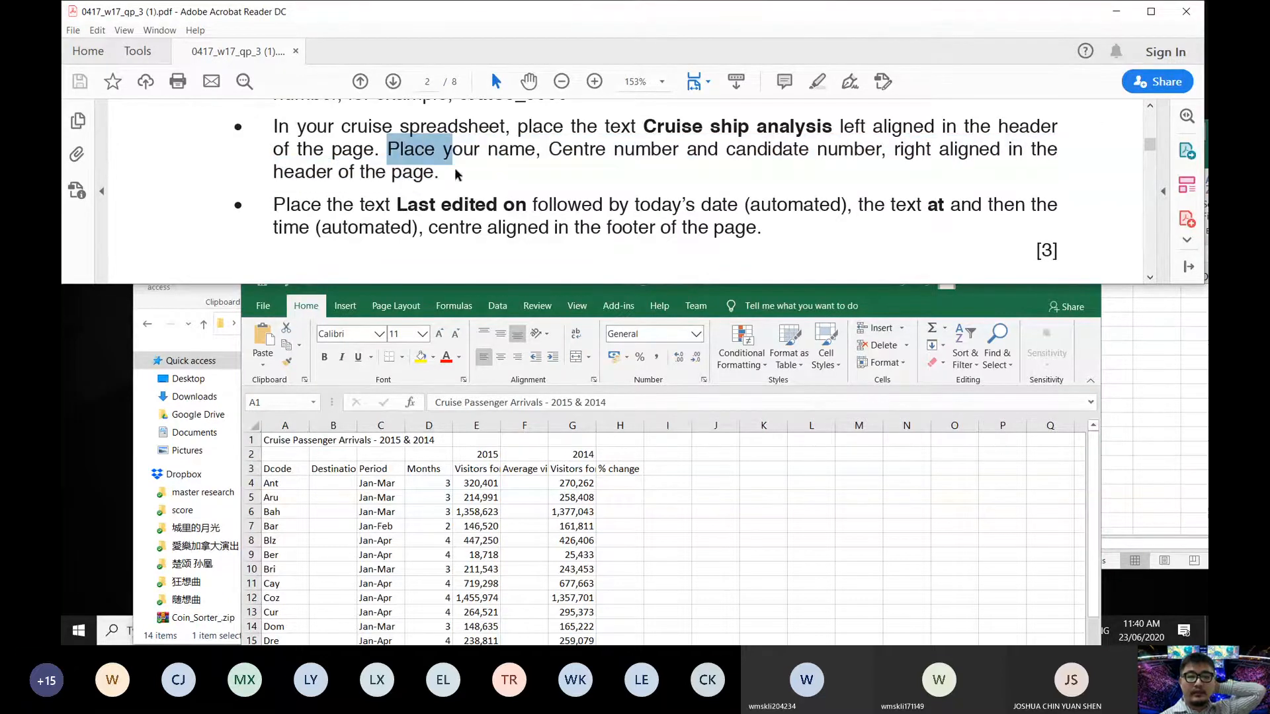
pyautogui.click(352, 304)
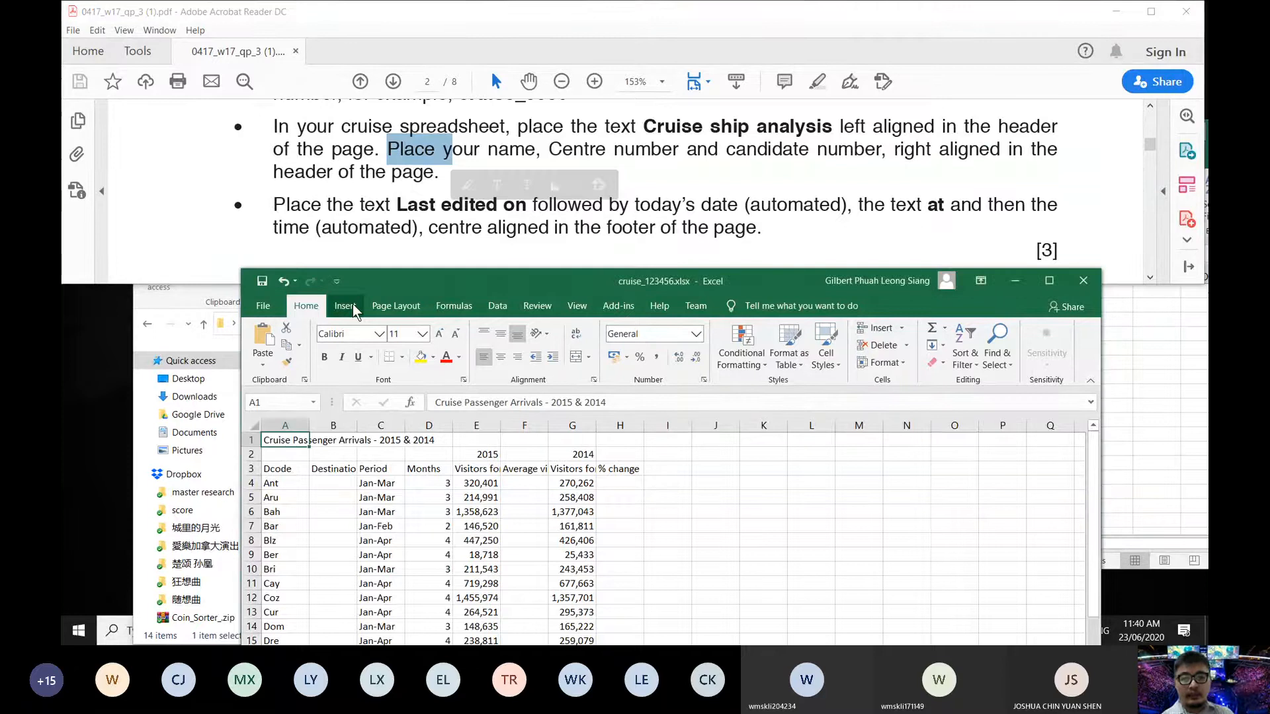
pyautogui.click(626, 400)
pyautogui.click(757, 151)
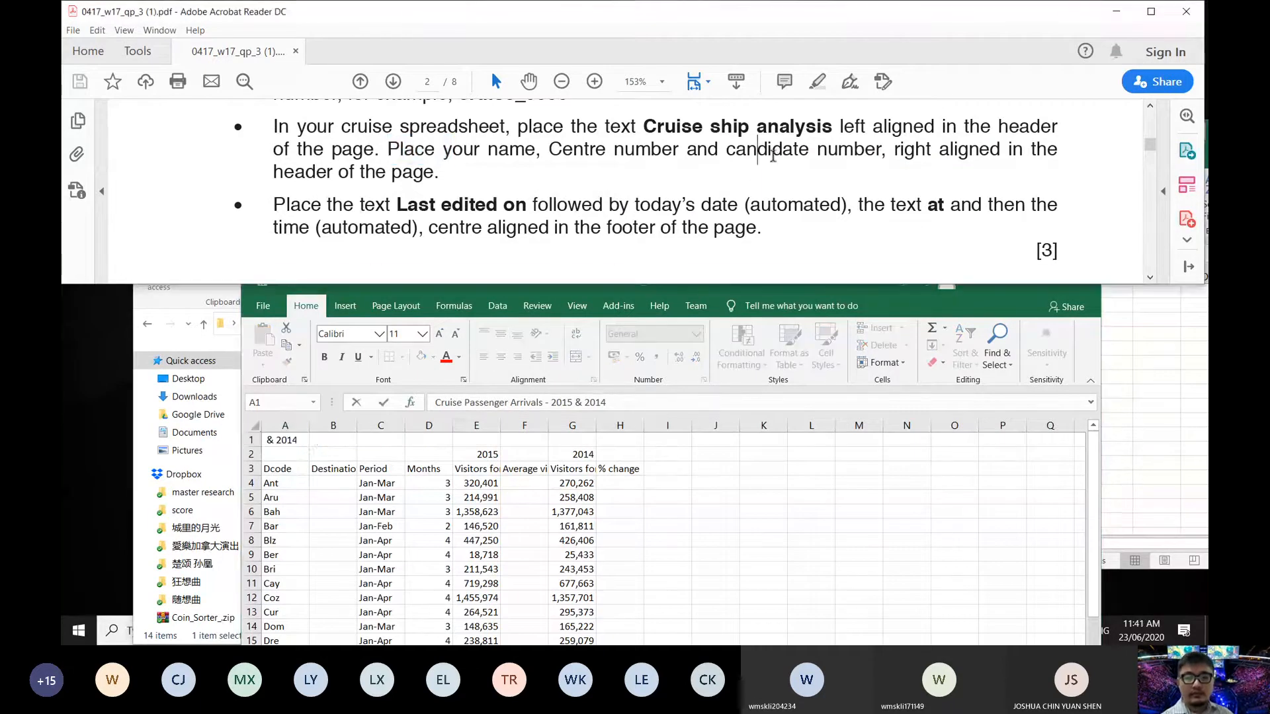
pyautogui.click(289, 441)
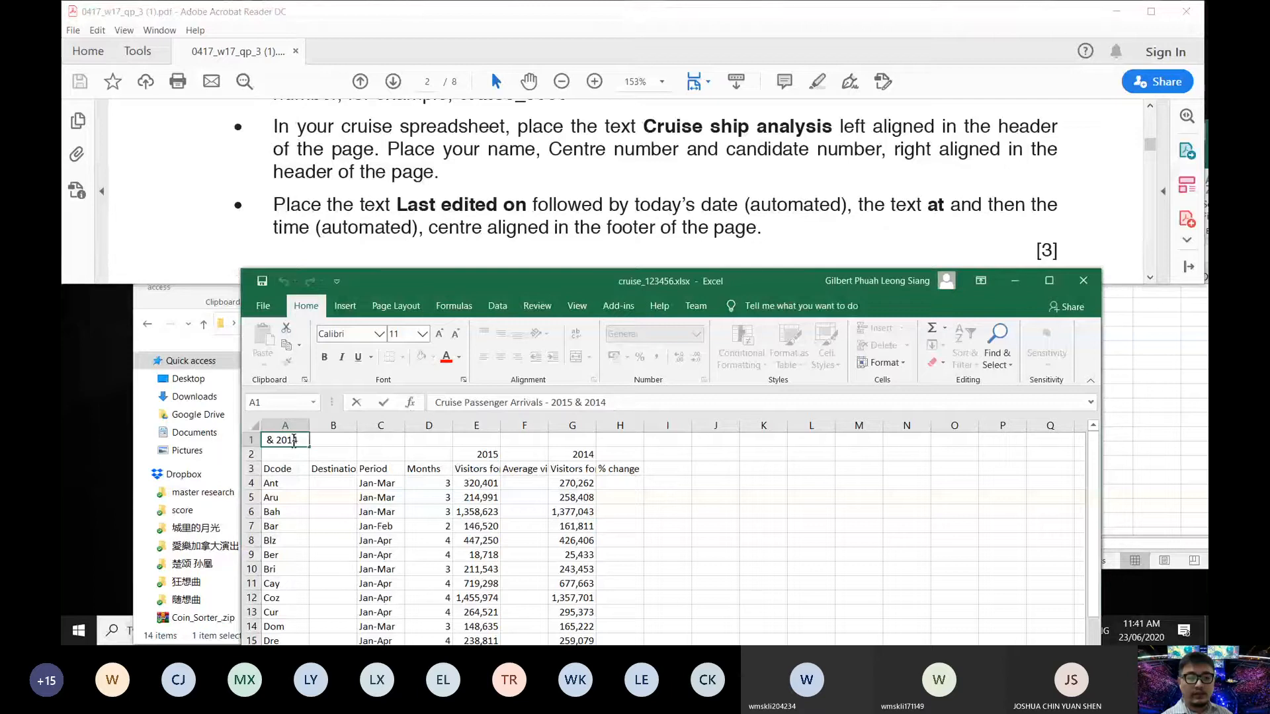
pyautogui.click(307, 465)
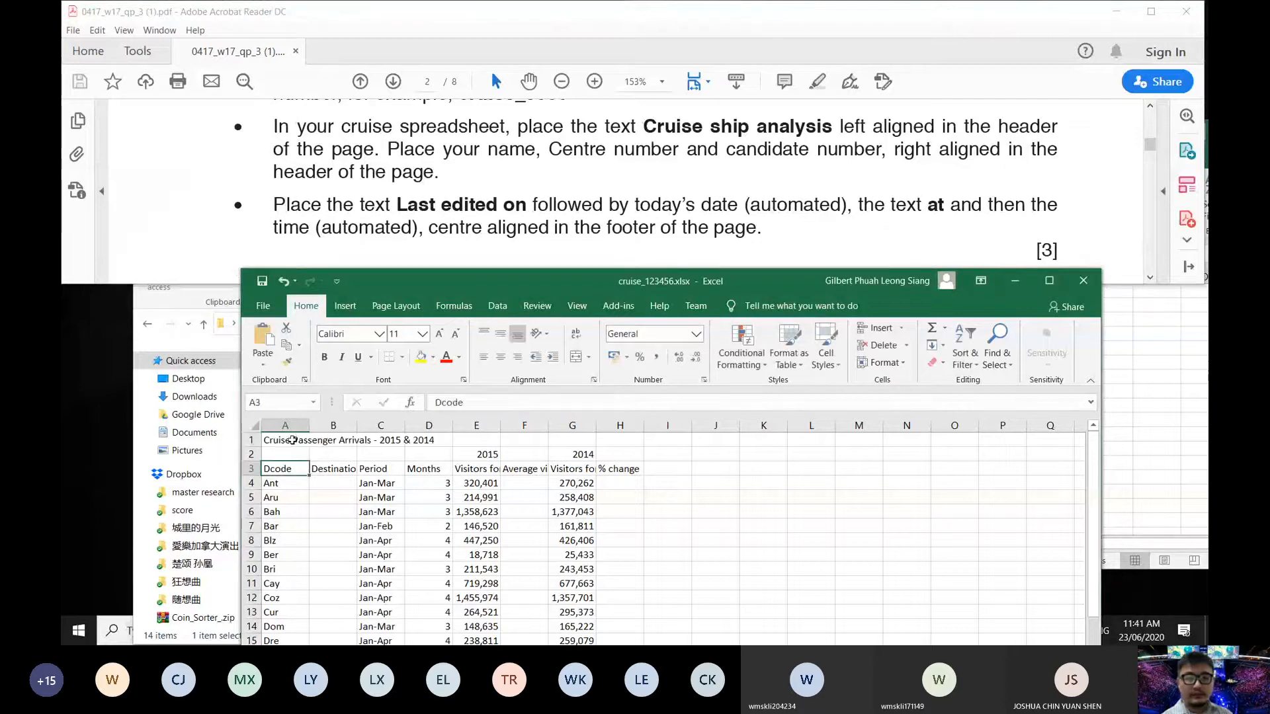
pyautogui.click(292, 437)
pyautogui.hotkey('ctrl', 'c')
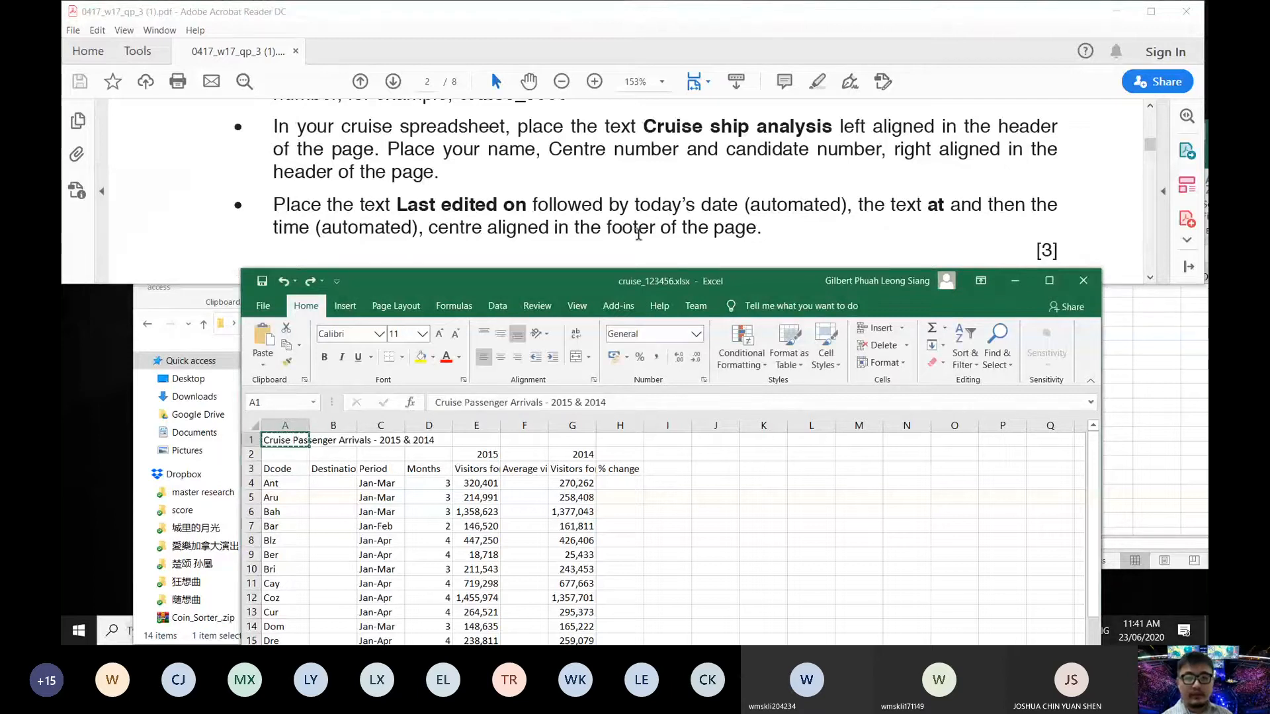
pyautogui.press('Escape')
pyautogui.click(706, 141)
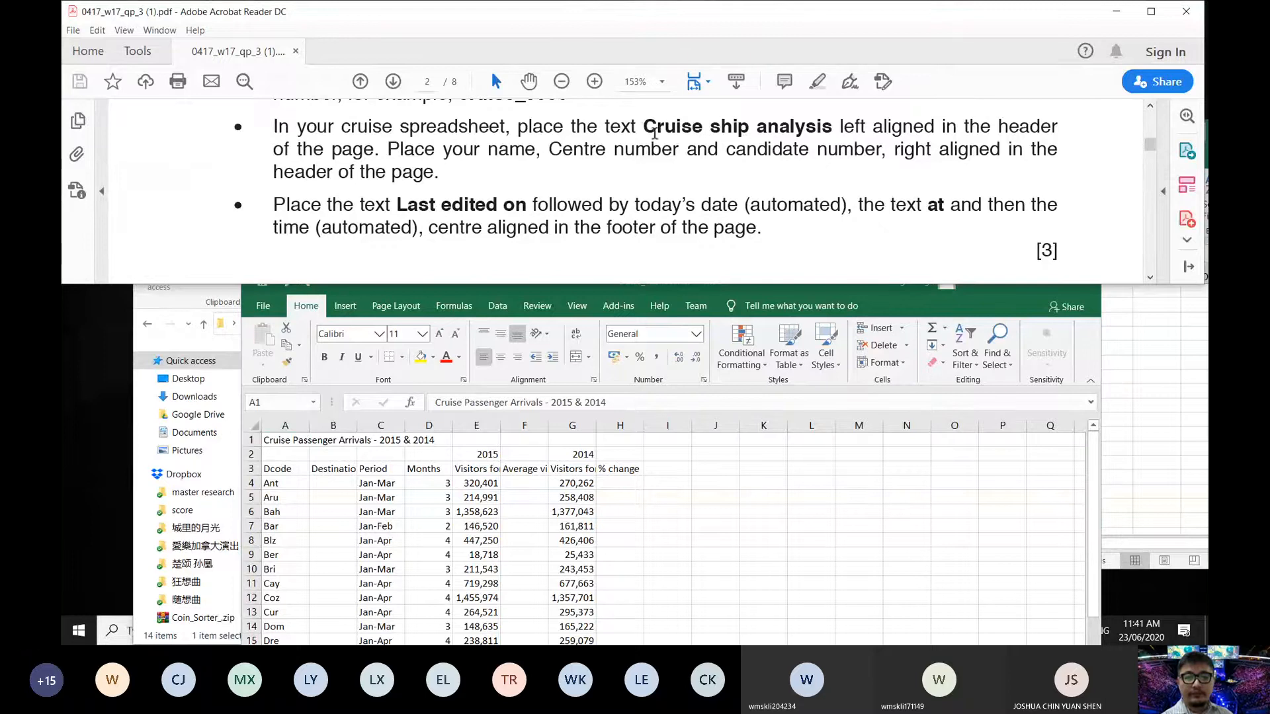
pyautogui.click(352, 304)
pyautogui.click(352, 304)
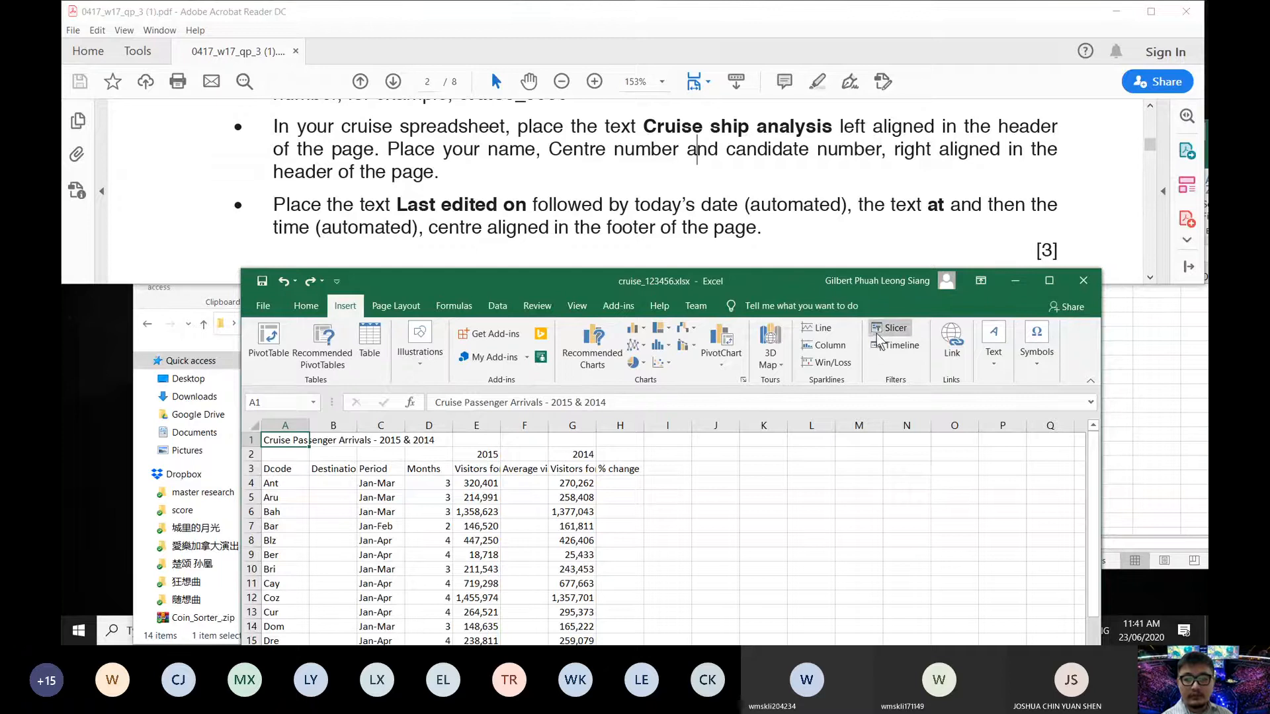
# - Open Header & Footer editing via Tell Me and put Cruise ship analysis in the left header
pyautogui.click(397, 306)
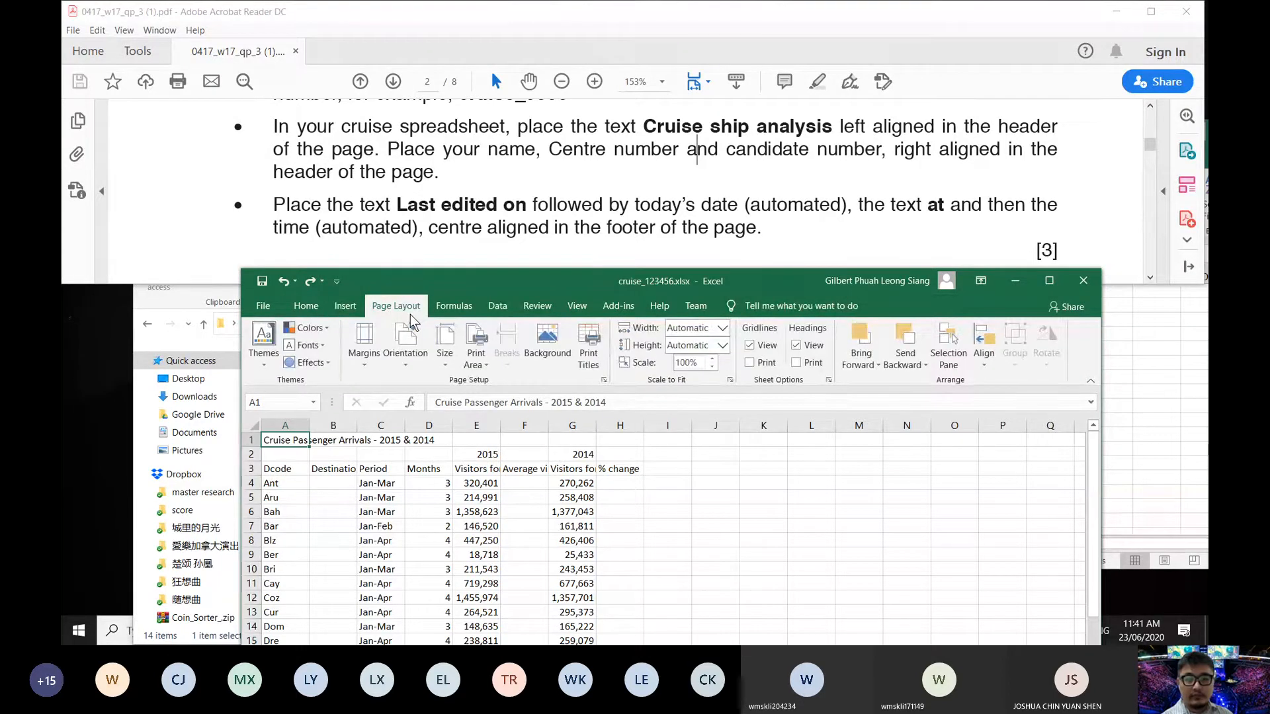
pyautogui.click(344, 306)
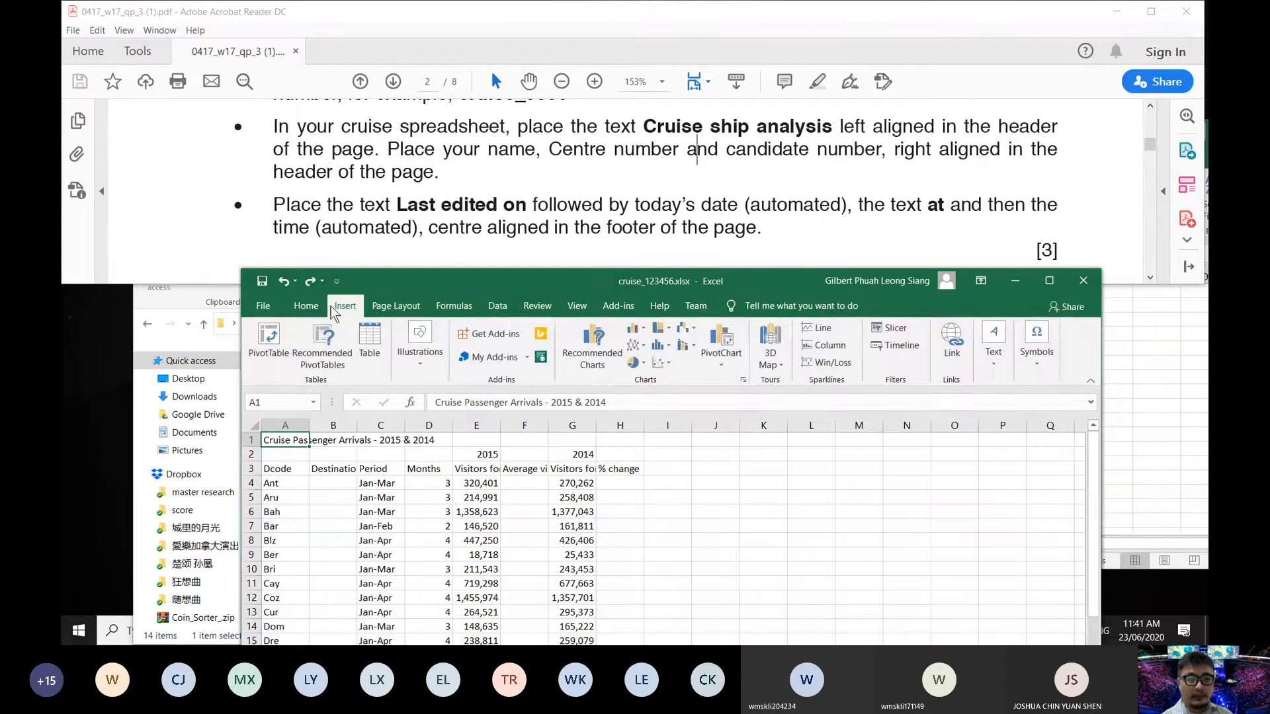
pyautogui.click(774, 307)
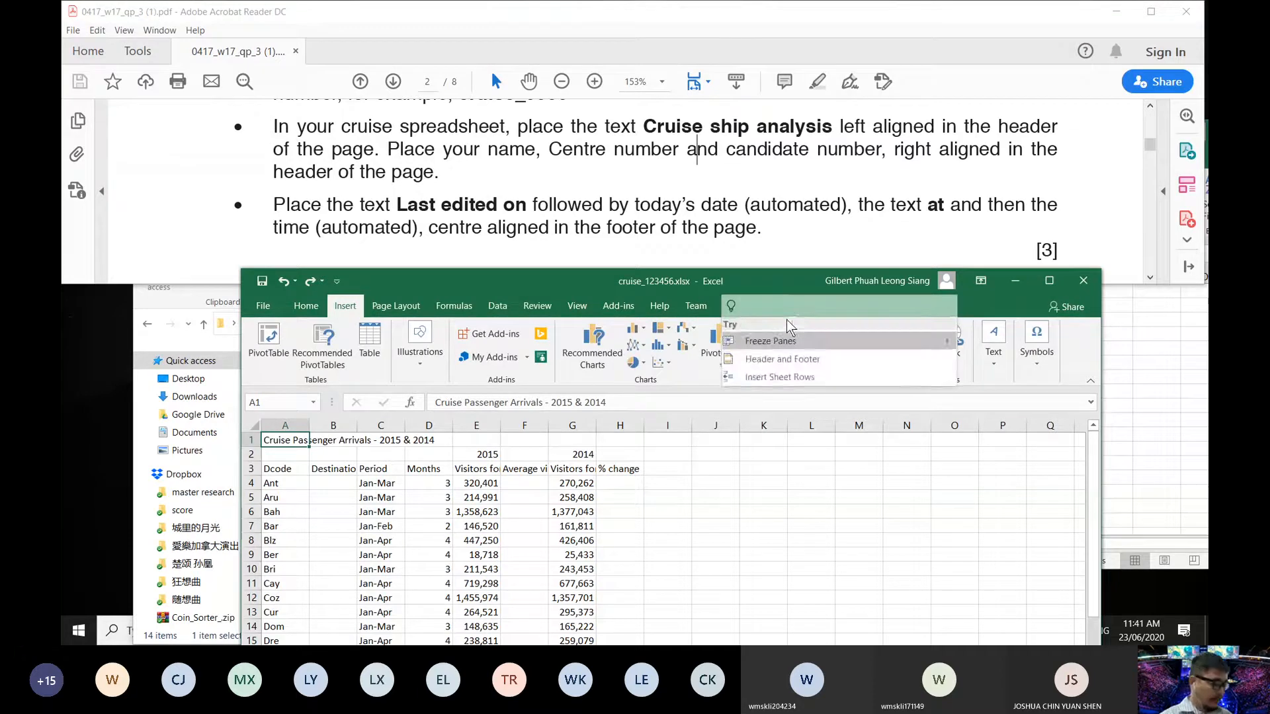
pyautogui.write('header')
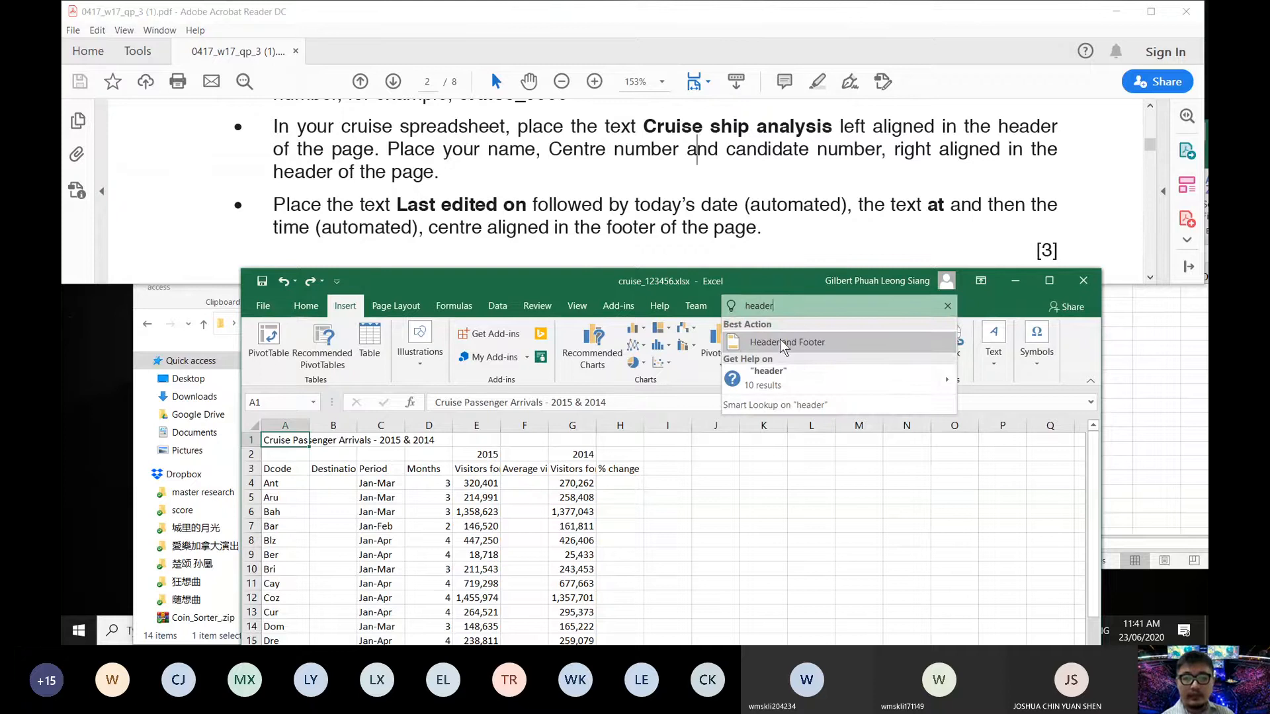
pyautogui.click(780, 340)
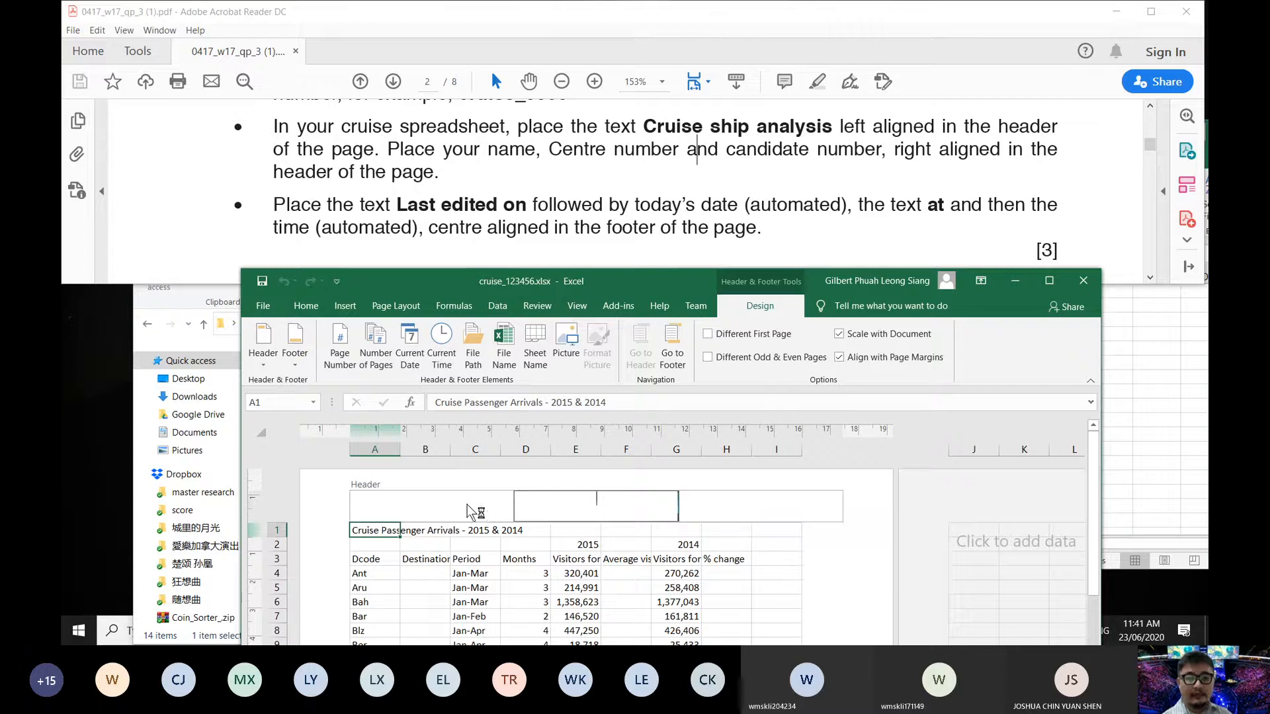
pyautogui.click(446, 500)
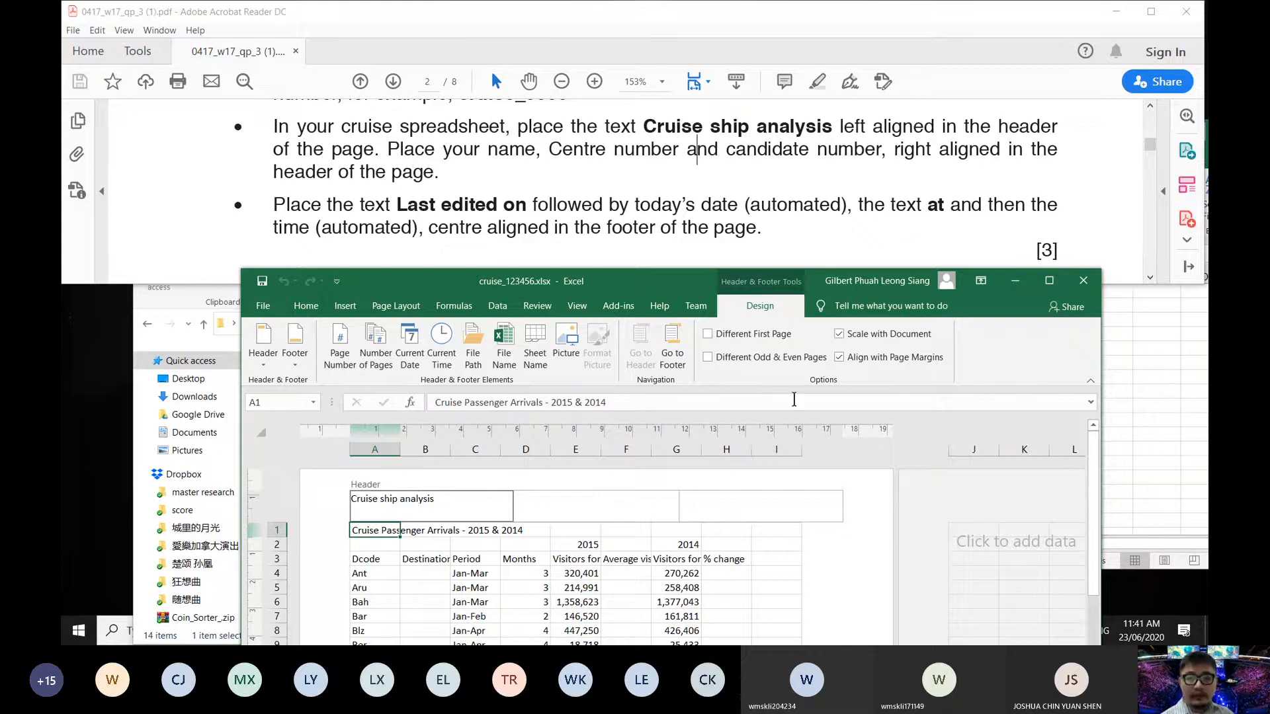
# - Enter the candidate's name, centre number and candidate number in the right header section
pyautogui.click(712, 508)
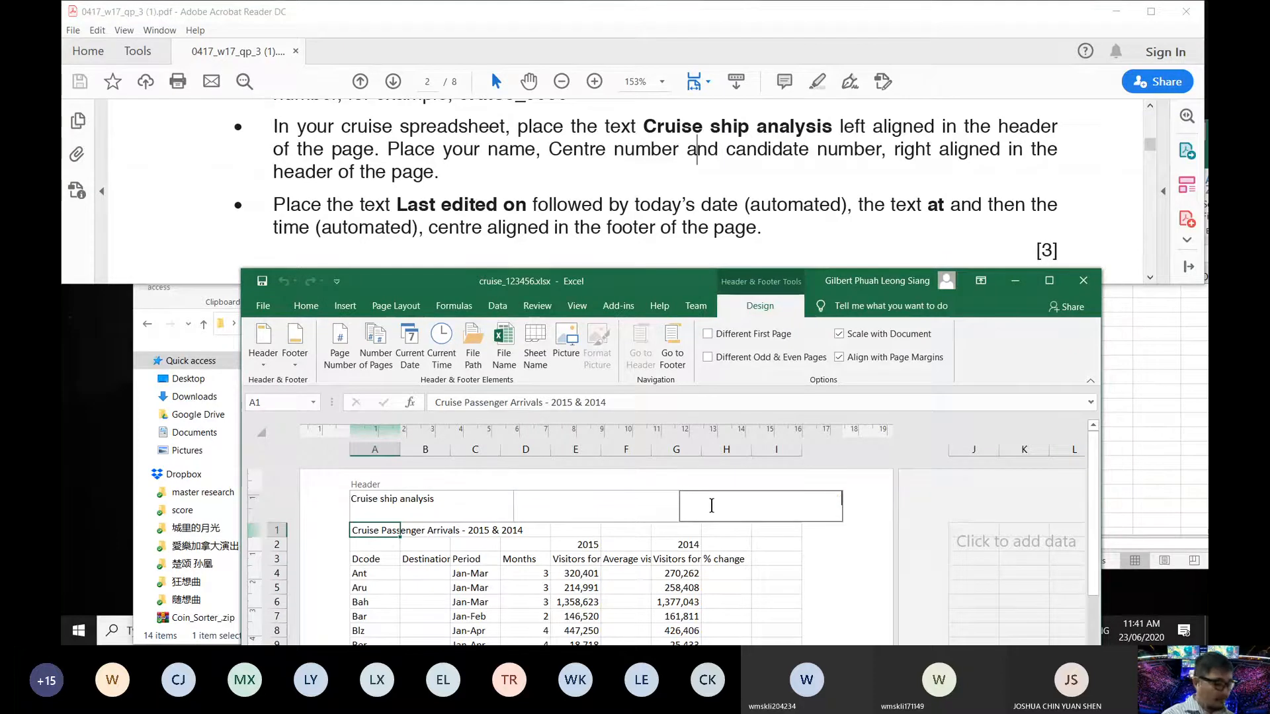
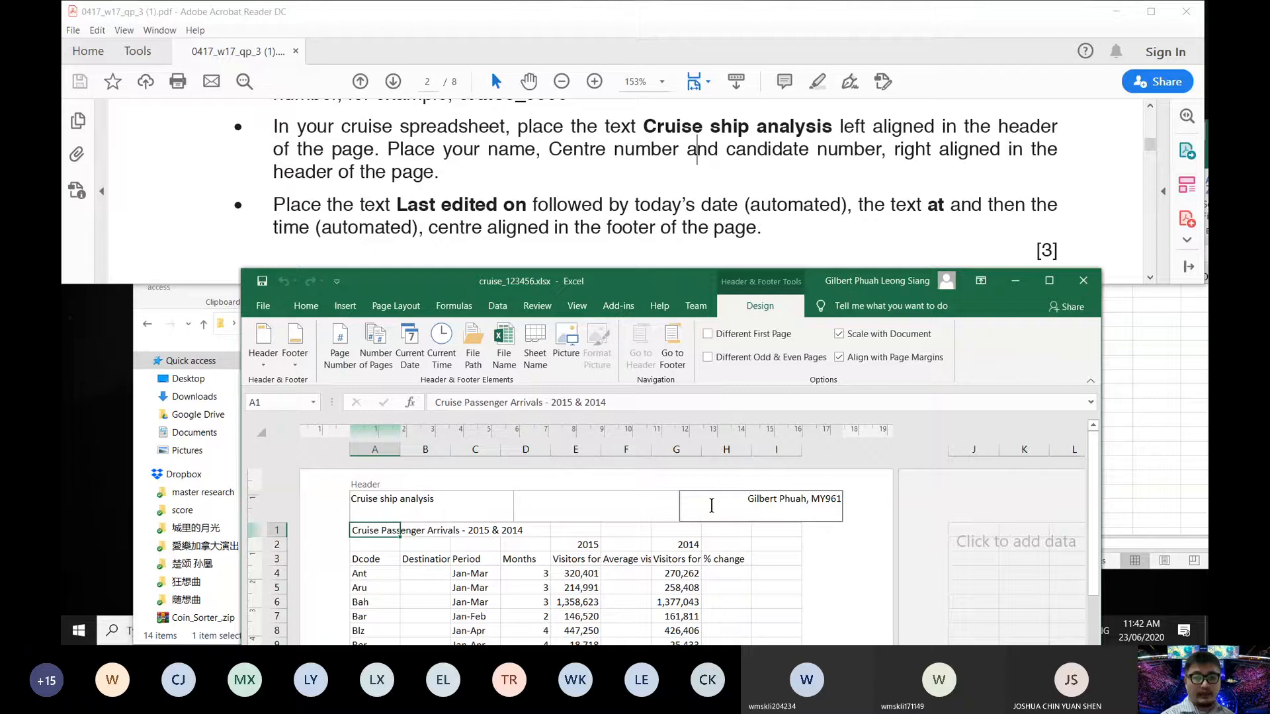
pyautogui.write(' WMSKLI')
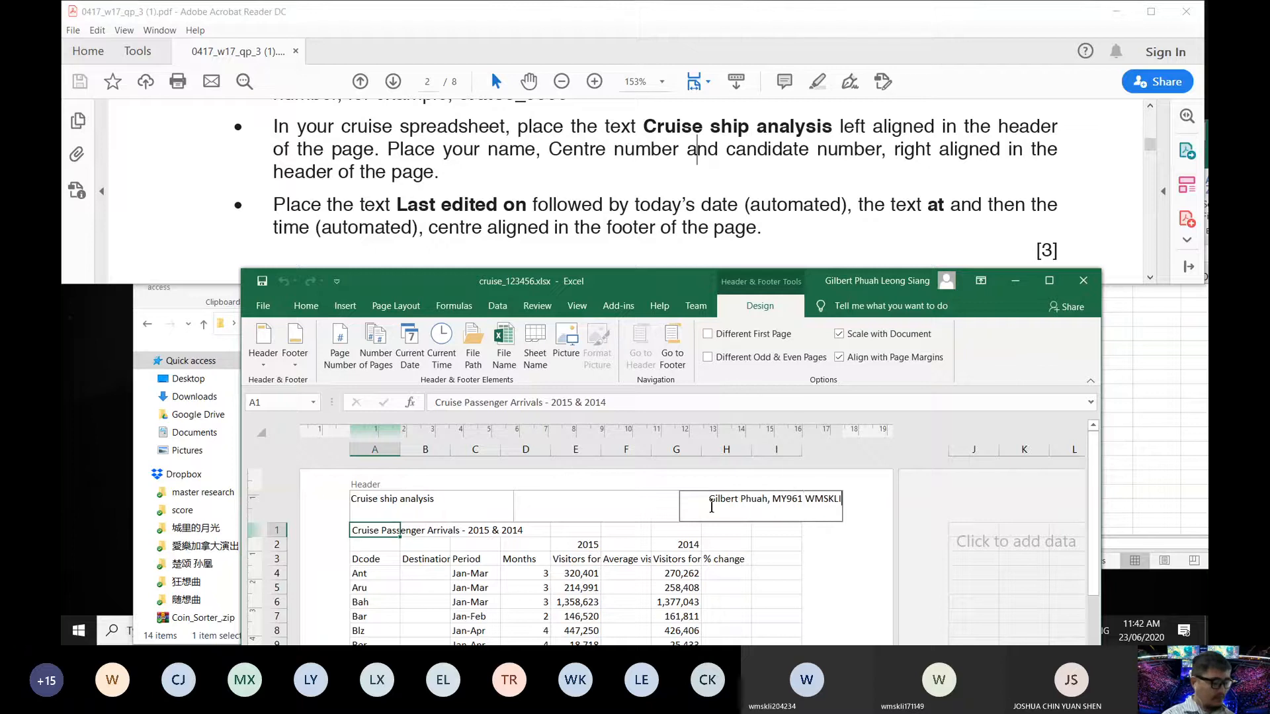
pyautogui.write('123456')
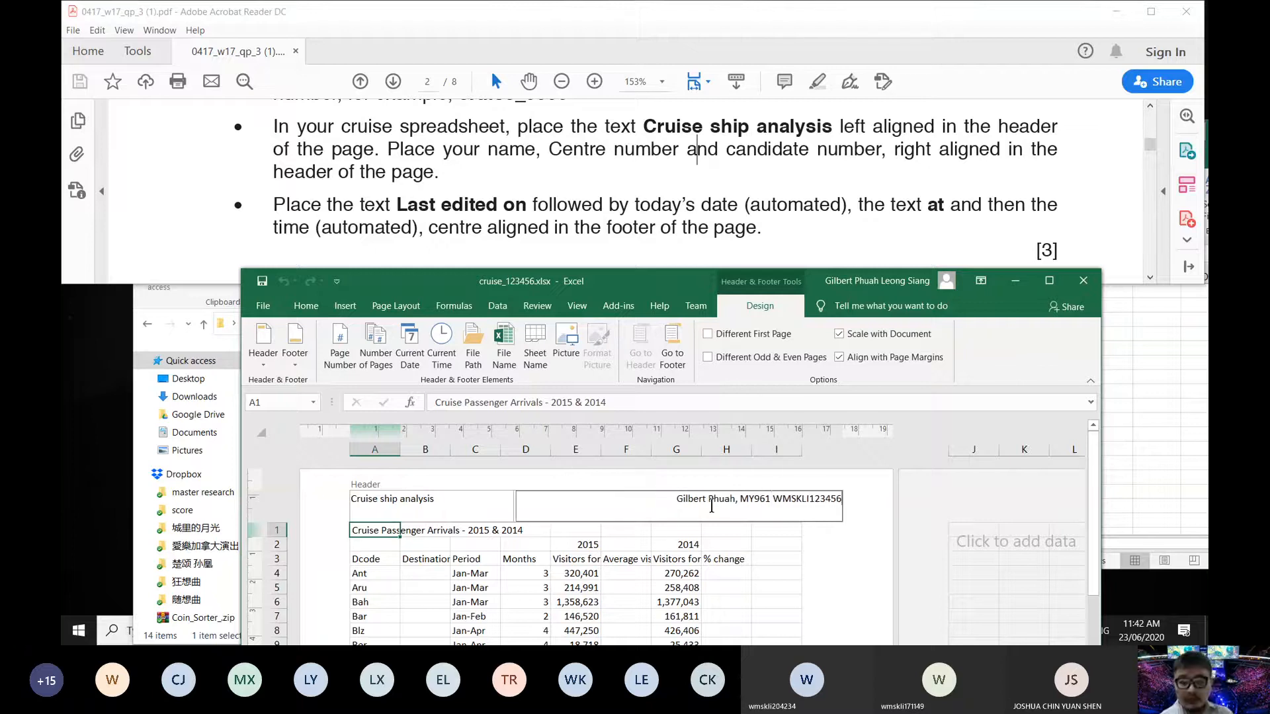
pyautogui.scroll(-1, 463, 179)
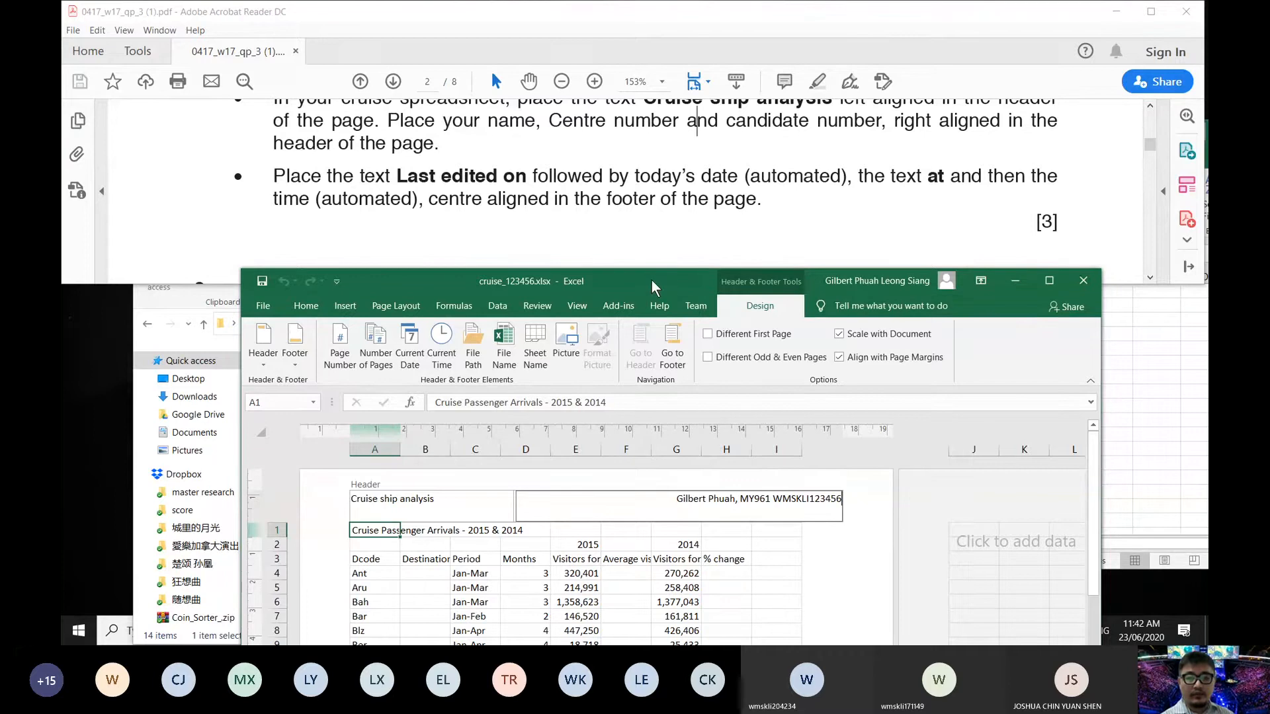
# - Type 'Last edited on' into the centre section of the page footer
pyautogui.moveTo(652, 280); pyautogui.dragTo(692, 187)
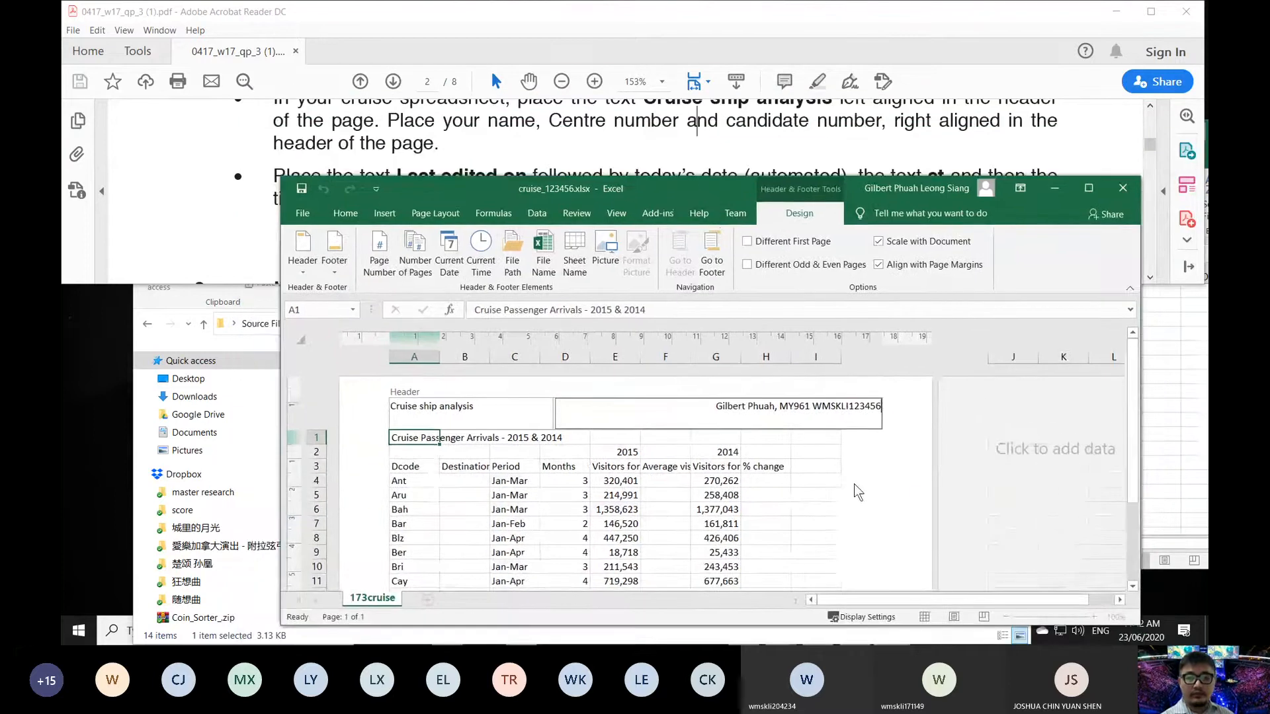
pyautogui.moveTo(1133, 371)
pyautogui.mouseDown()
pyautogui.moveTo(1118, 506)
pyautogui.moveTo(1123, 350)
pyautogui.mouseUp()
pyautogui.scroll(-8, 911, 443)
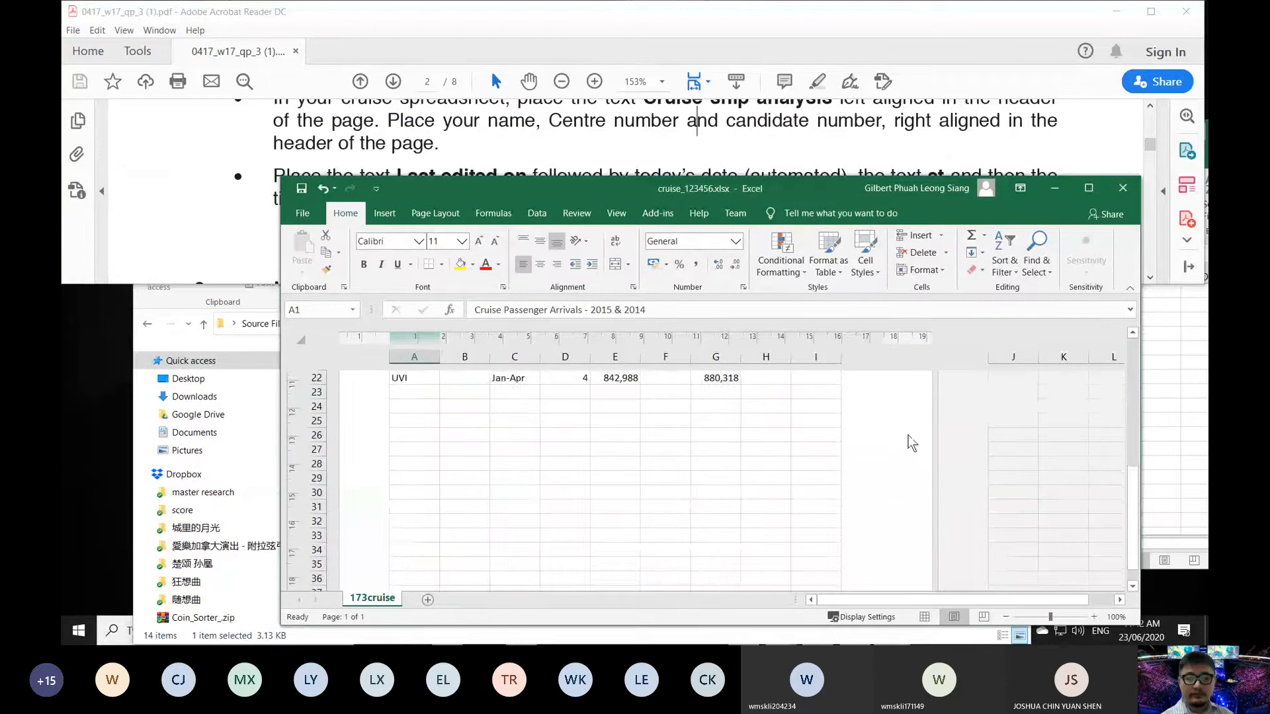
pyautogui.scroll(-8, 906, 440)
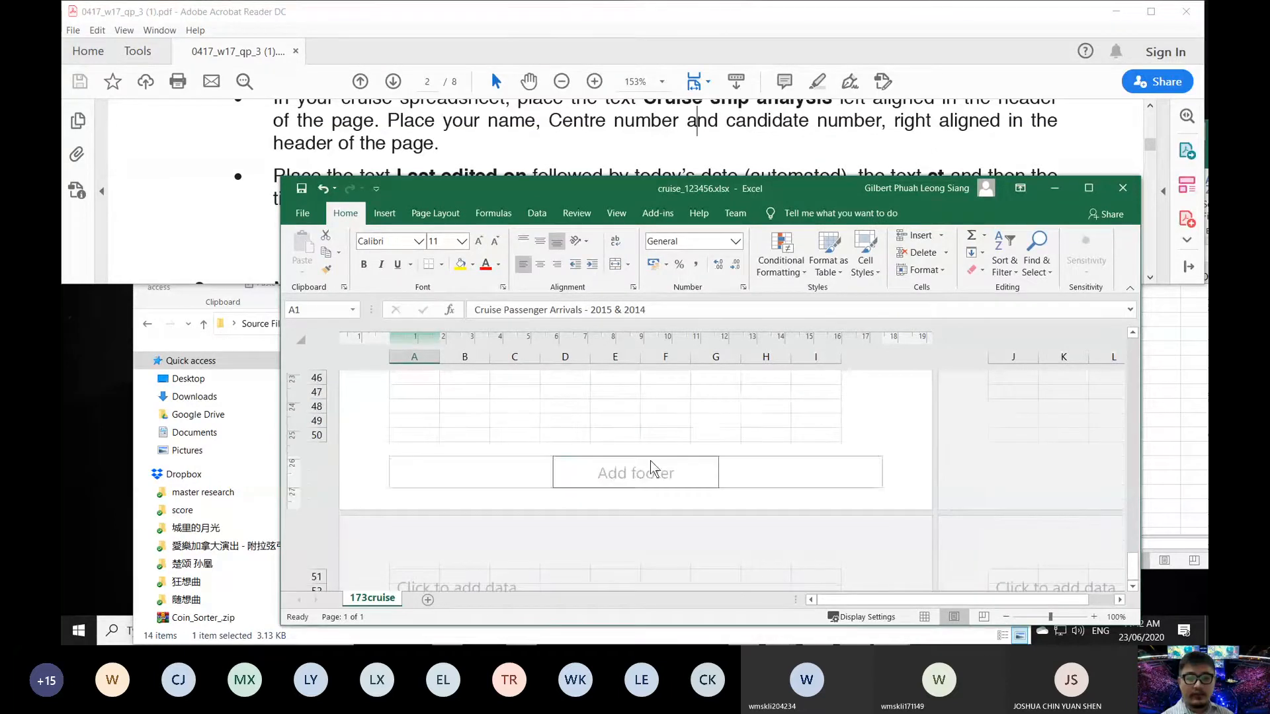
pyautogui.moveTo(580, 183); pyautogui.dragTo(577, 224)
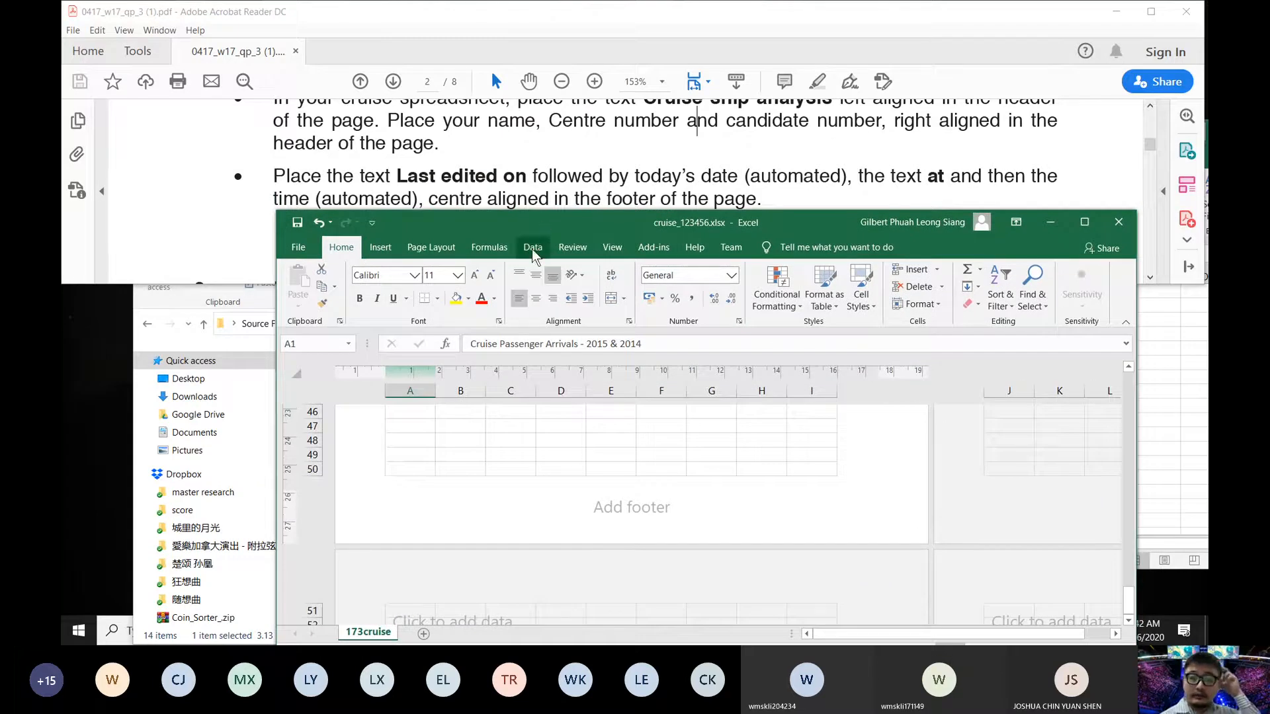
pyautogui.click(589, 508)
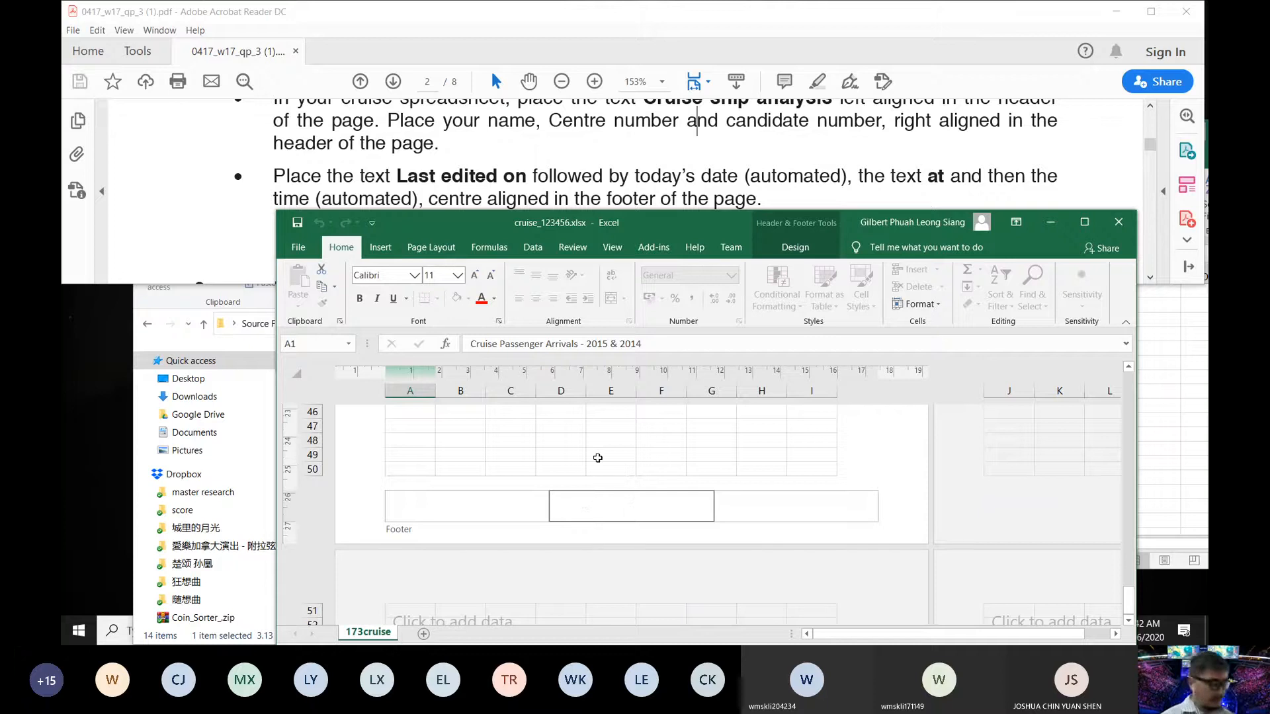
pyautogui.write('Last')
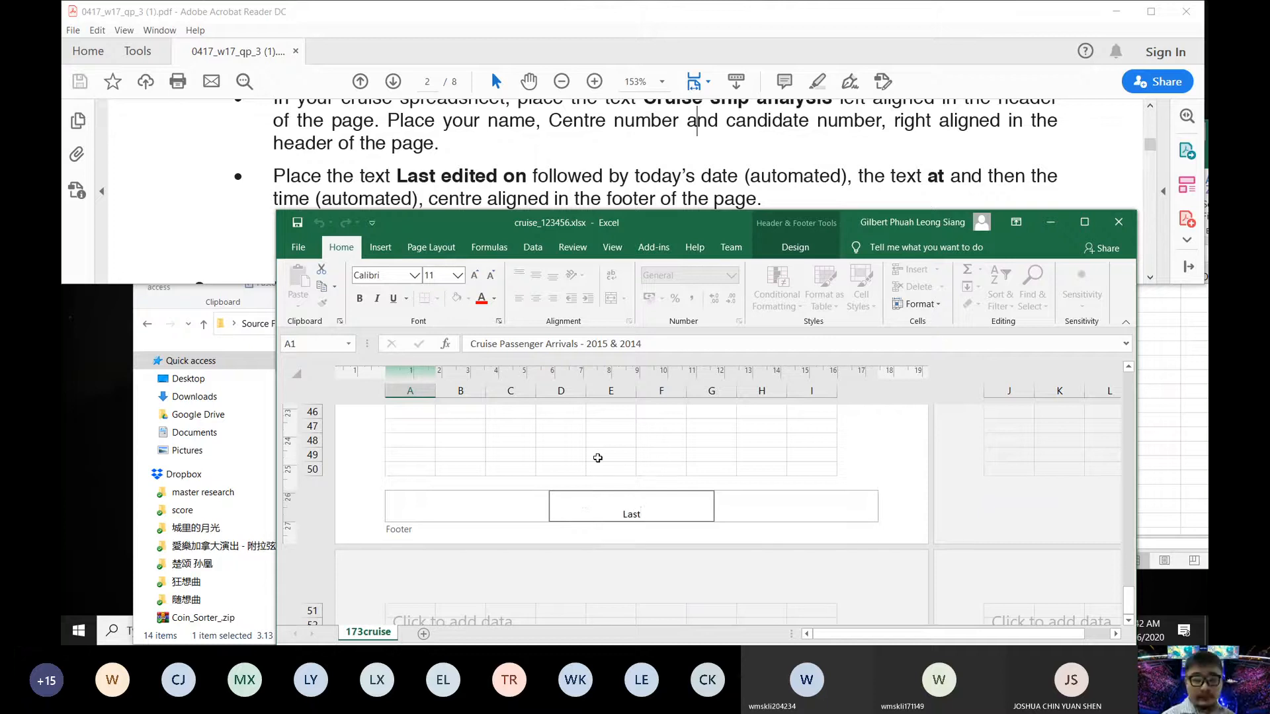
pyautogui.write('r edite')
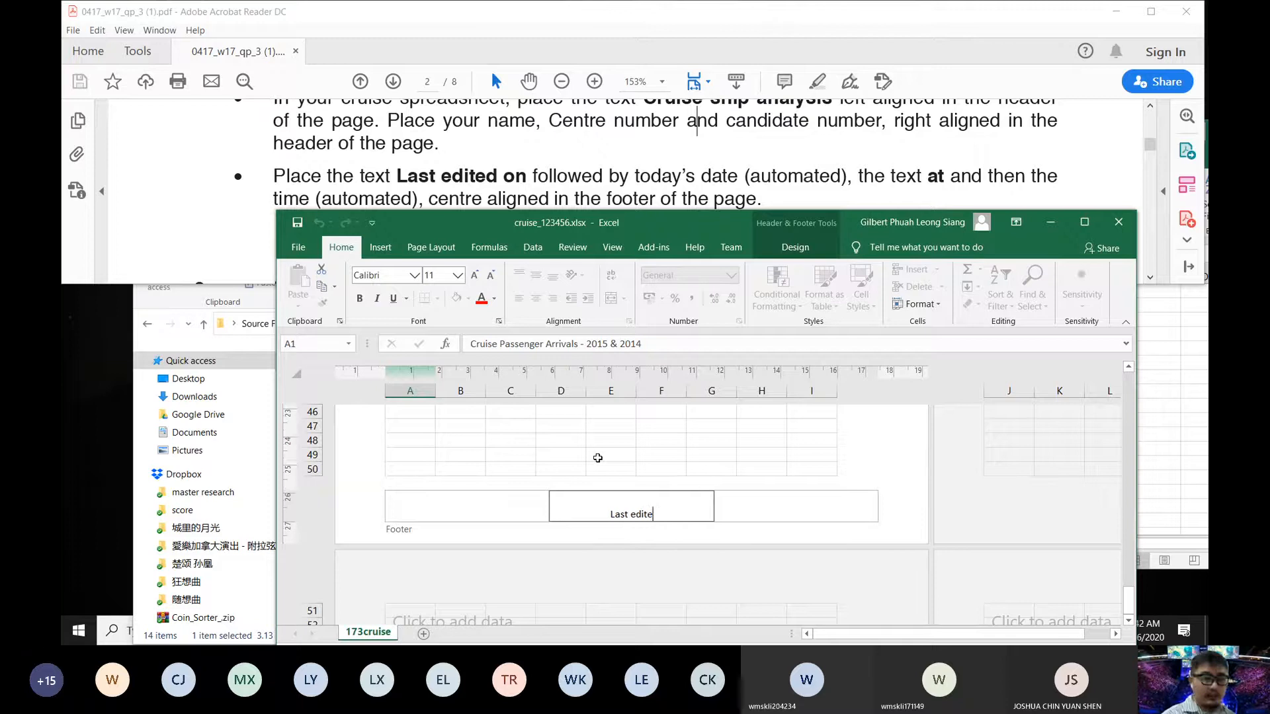
pyautogui.write('d on')
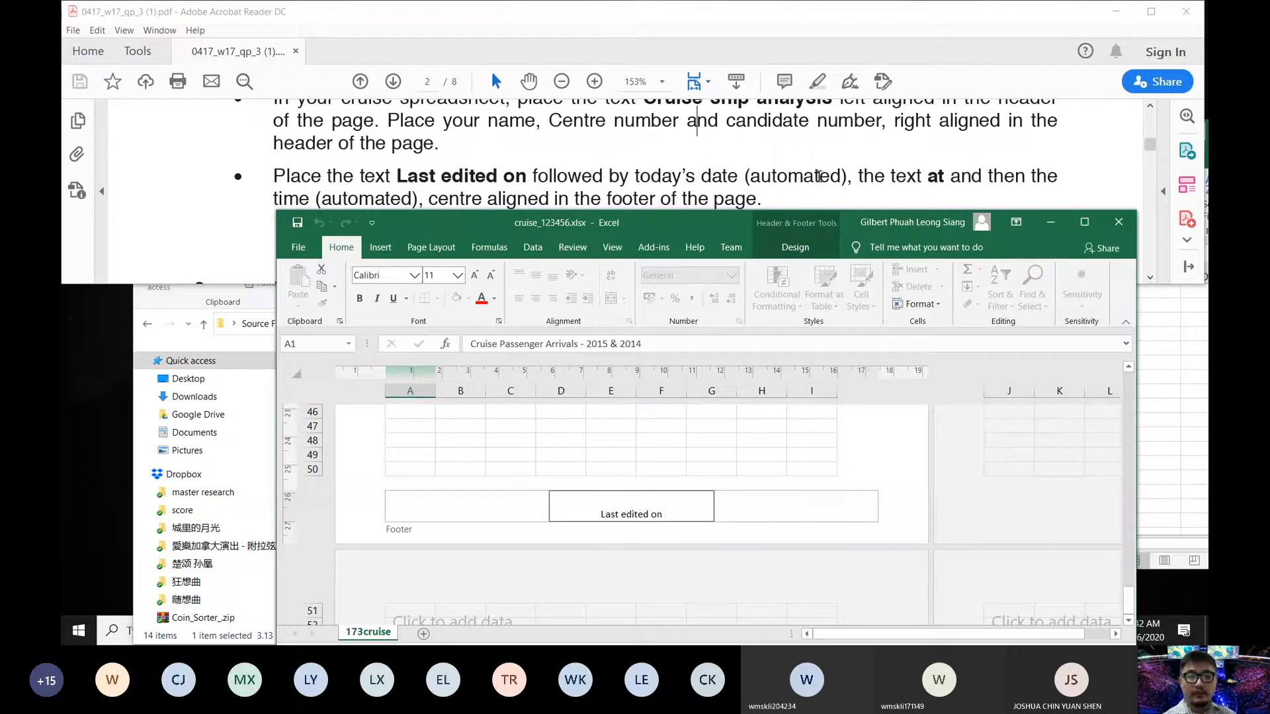
# - Add the automatic current date, the word 'at', and the automatic current time to the footer
pyautogui.click(773, 246)
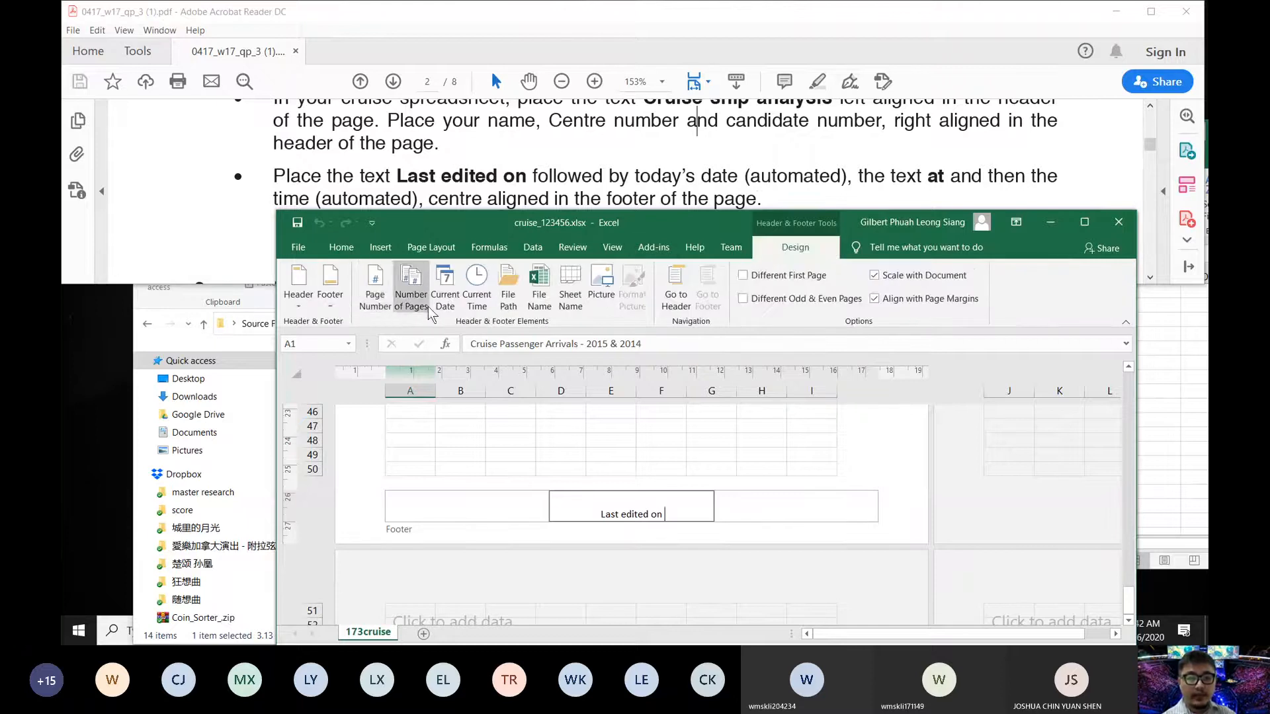
pyautogui.click(456, 276)
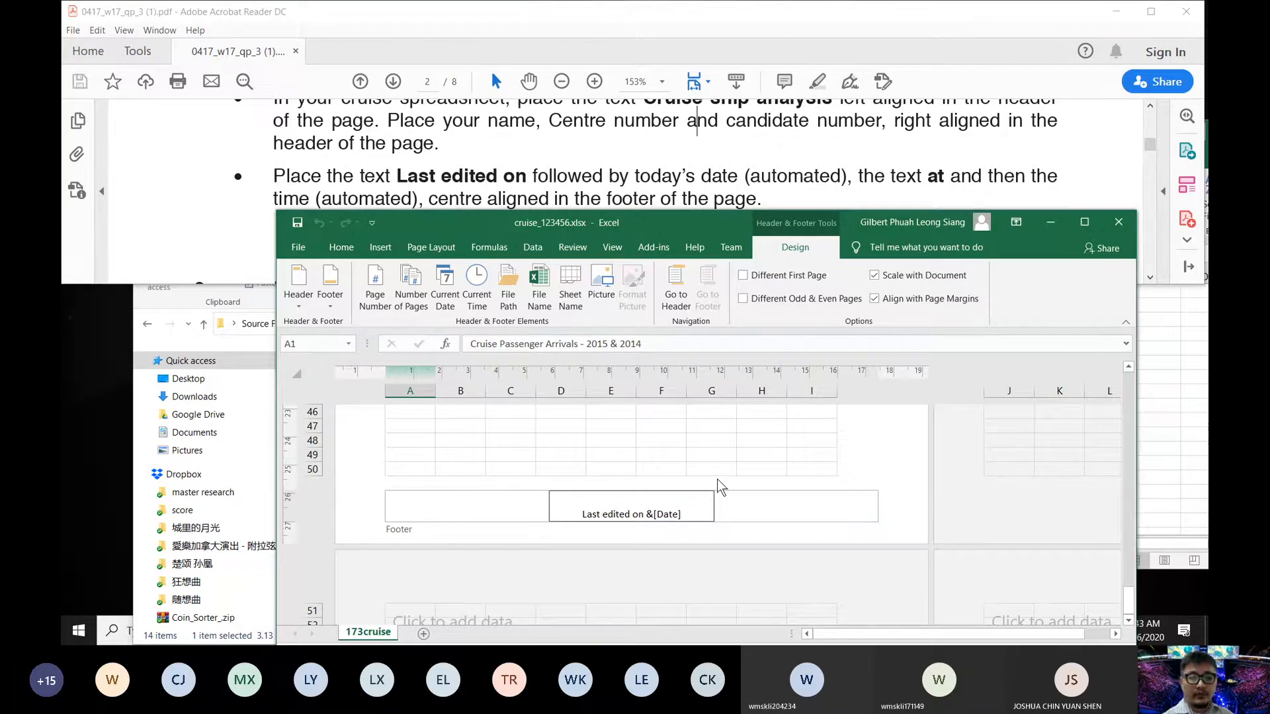
pyautogui.write('at')
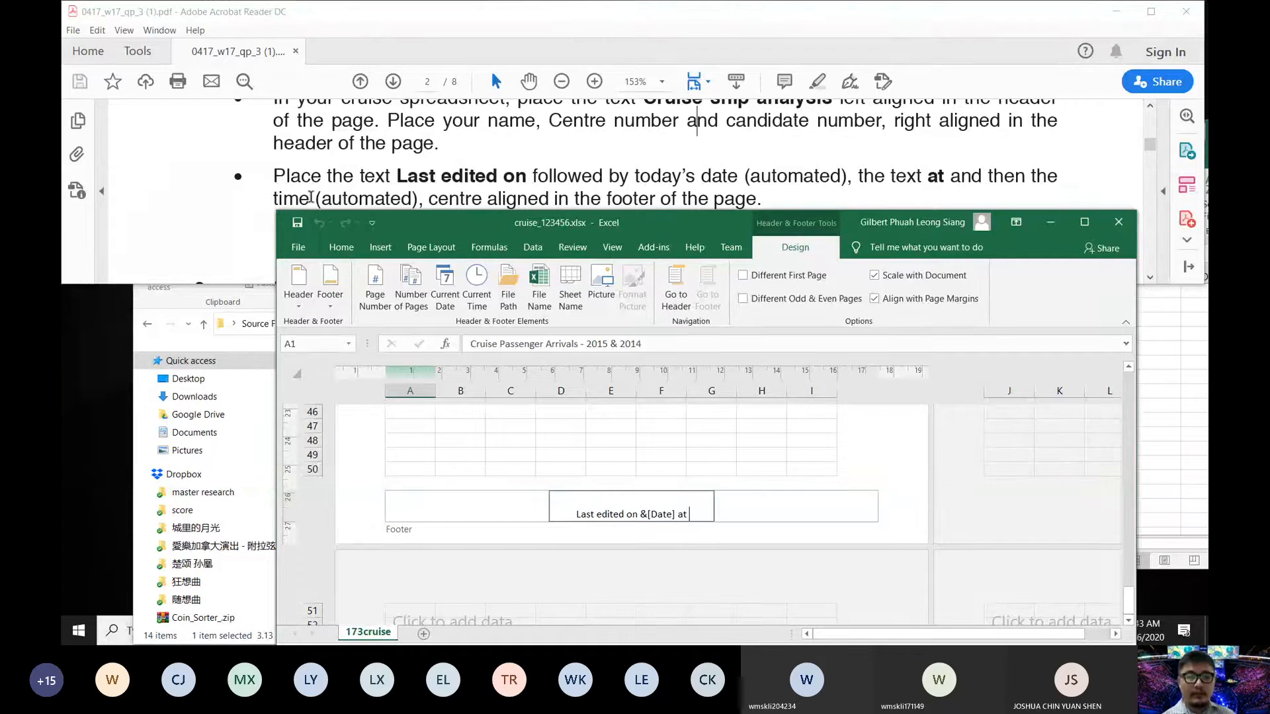
pyautogui.click(476, 298)
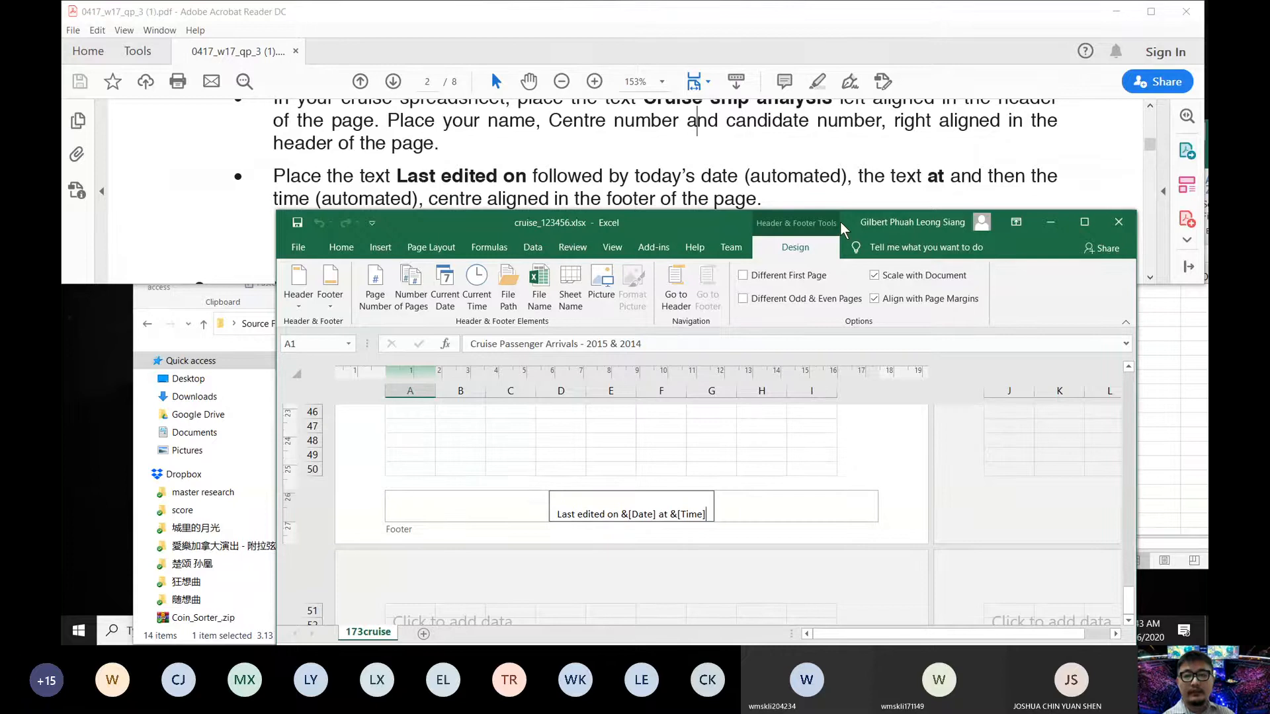
# - Maximize the Excel window and leave the footer to finish editing it
pyautogui.scroll(-3, 851, 156)
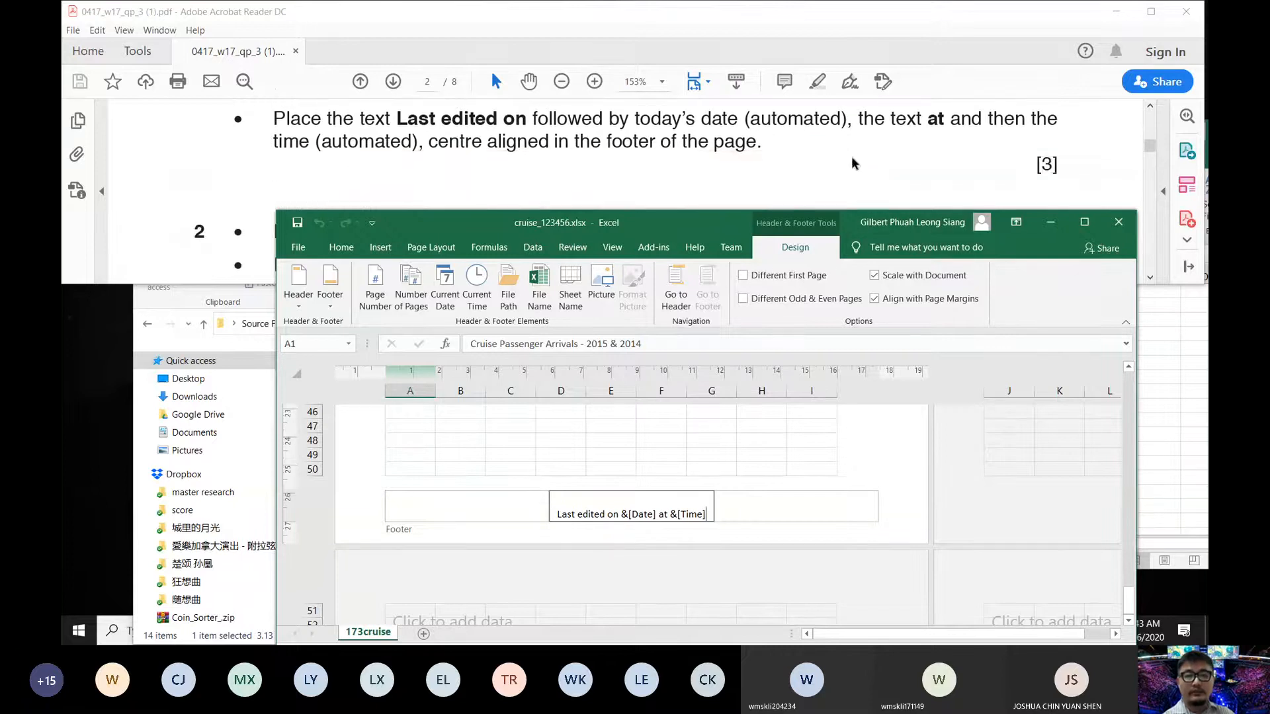
pyautogui.click(1082, 221)
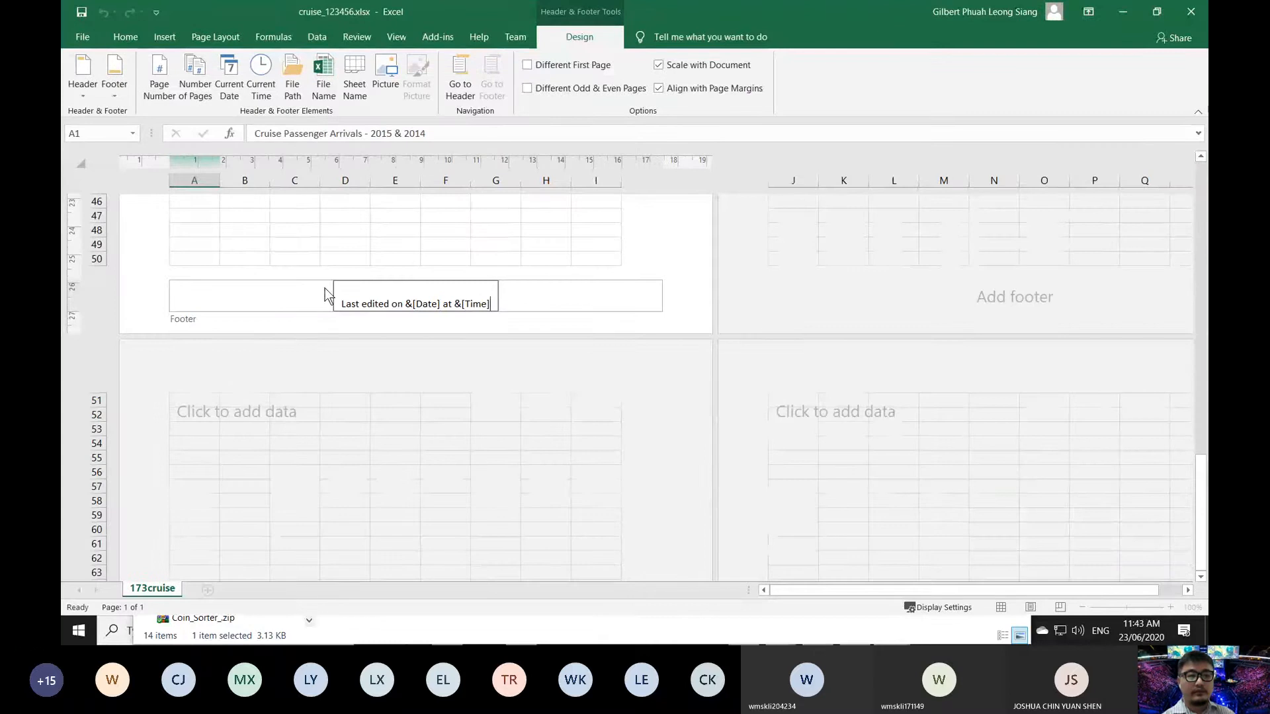
pyautogui.click(280, 331)
pyautogui.scroll(15, 287, 330)
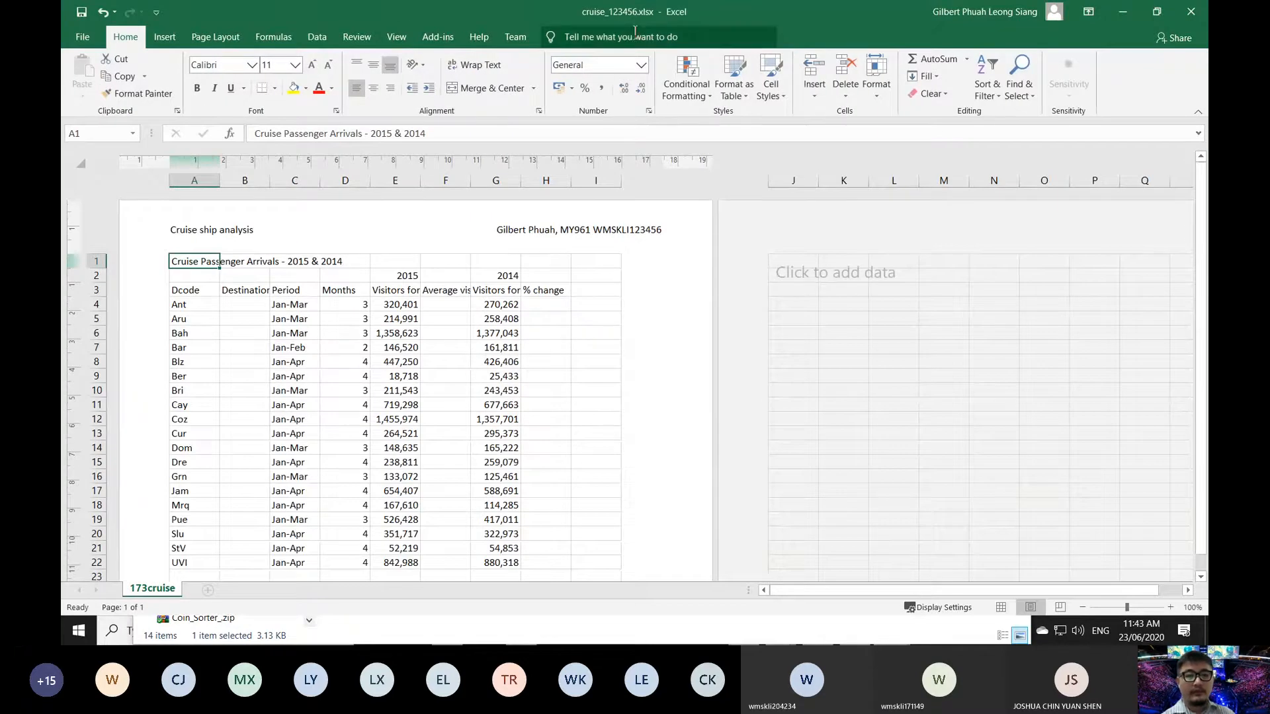
# - Check in Page Layout view that the footer shows the real date and time, then return to Normal view
pyautogui.click(1001, 607)
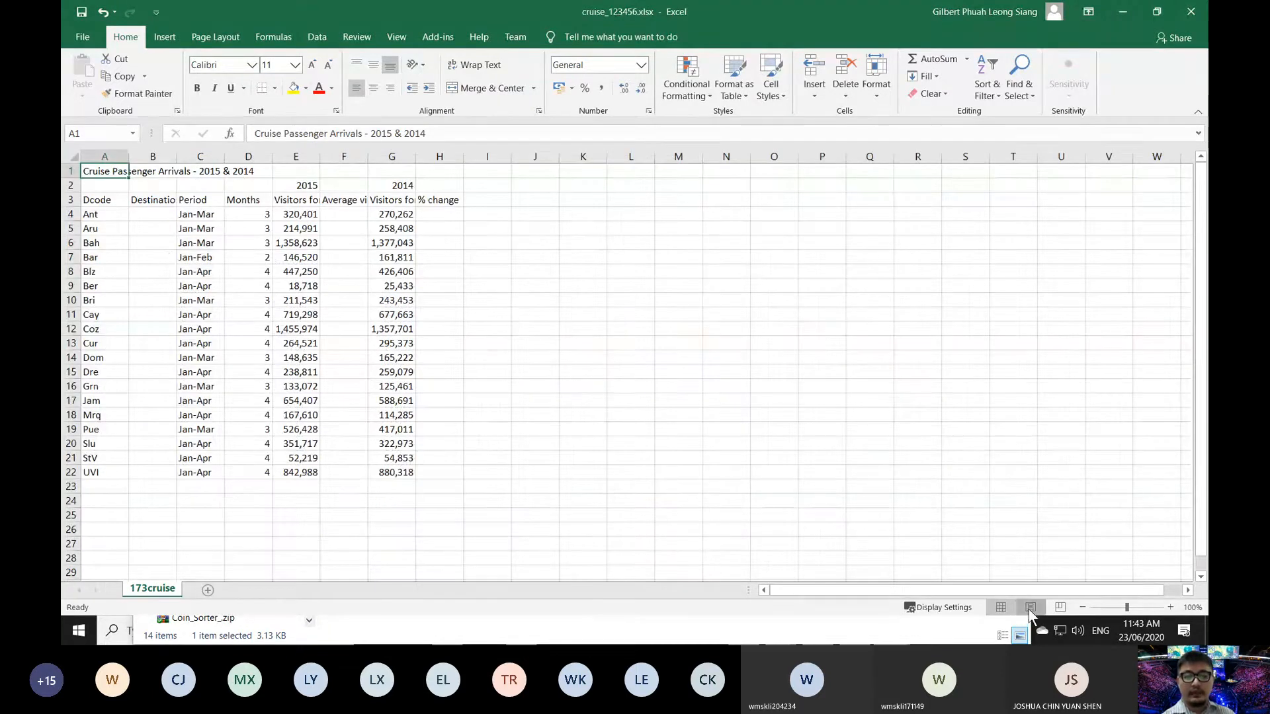
pyautogui.click(1030, 607)
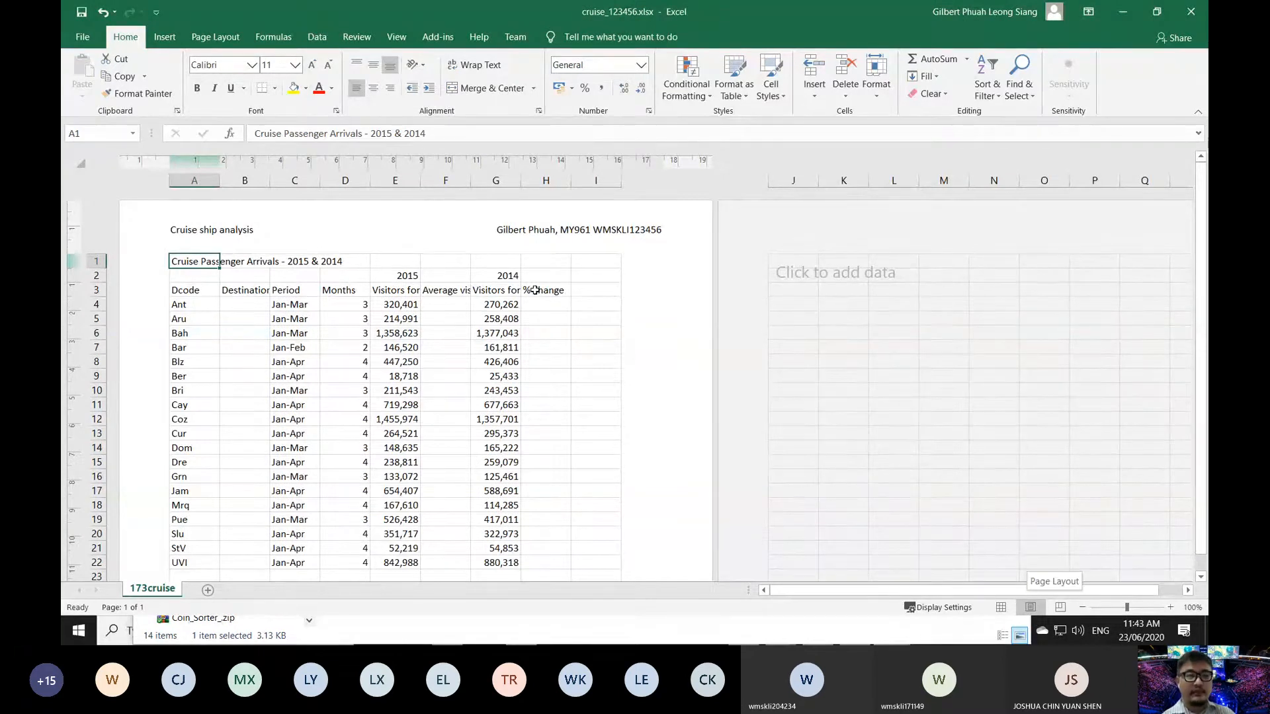
pyautogui.scroll(-7, 568, 298)
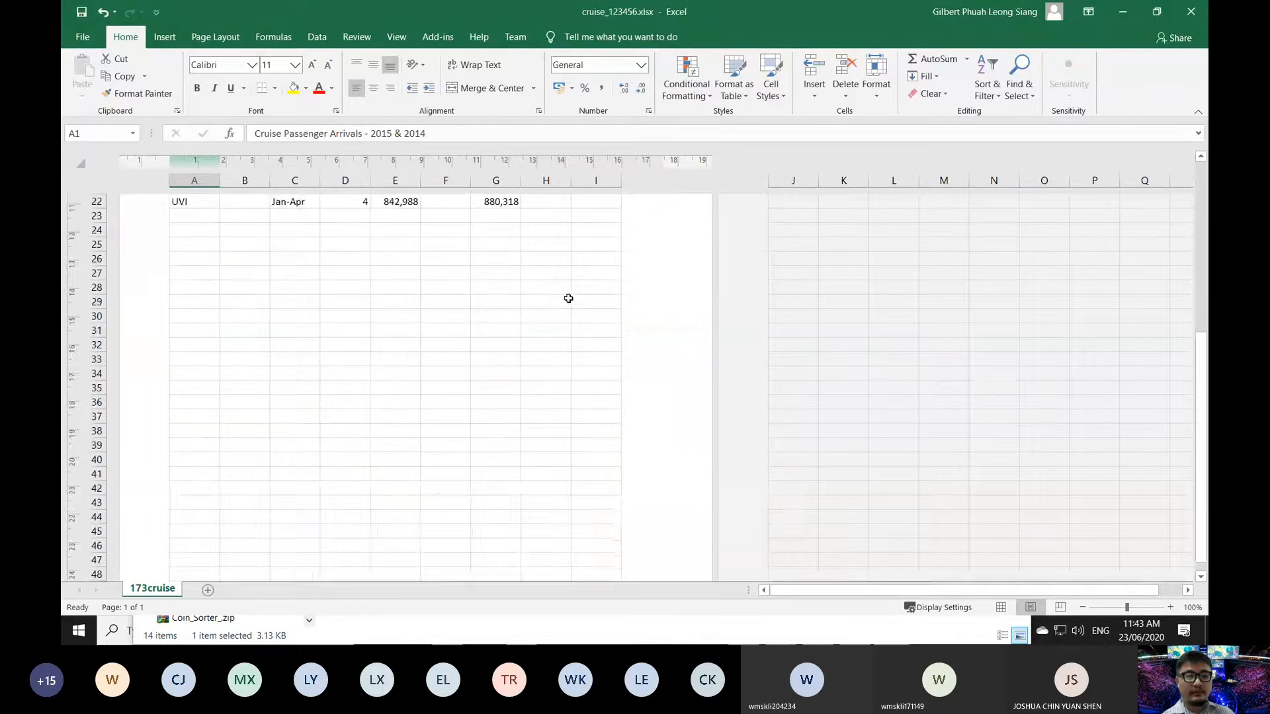
pyautogui.scroll(-3, 568, 299)
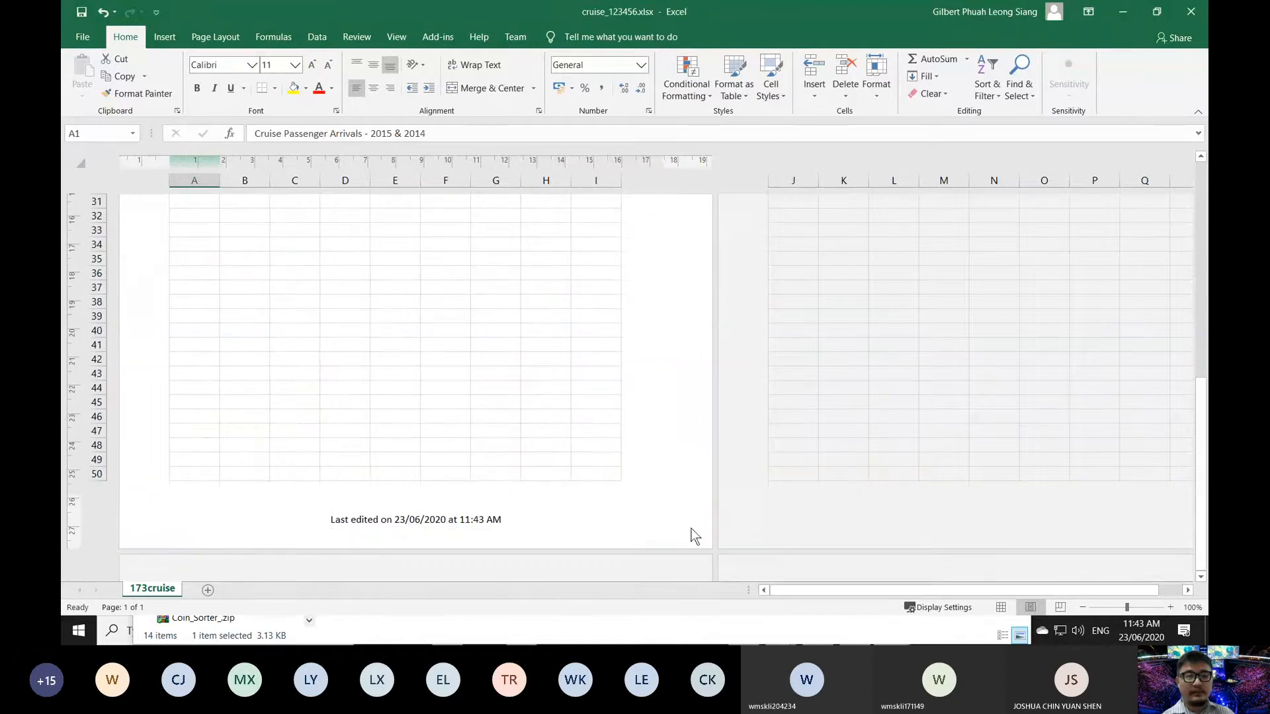
pyautogui.scroll(10, 615, 497)
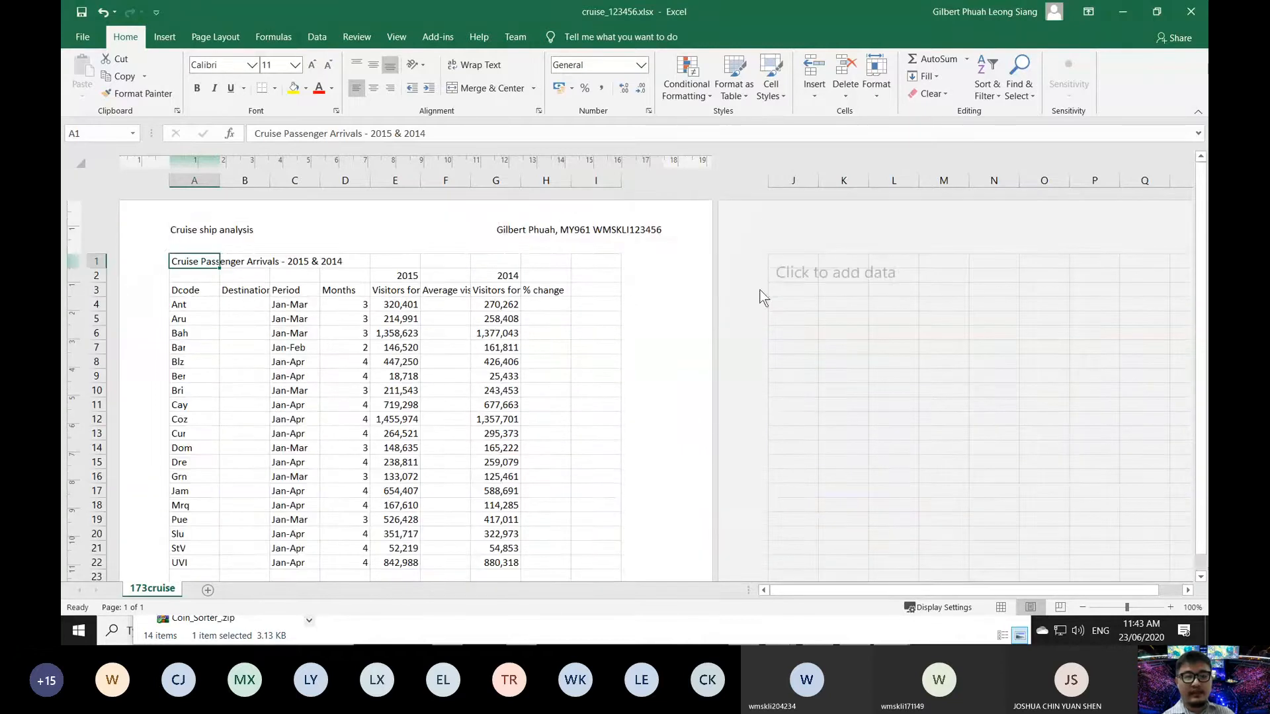
pyautogui.click(1000, 609)
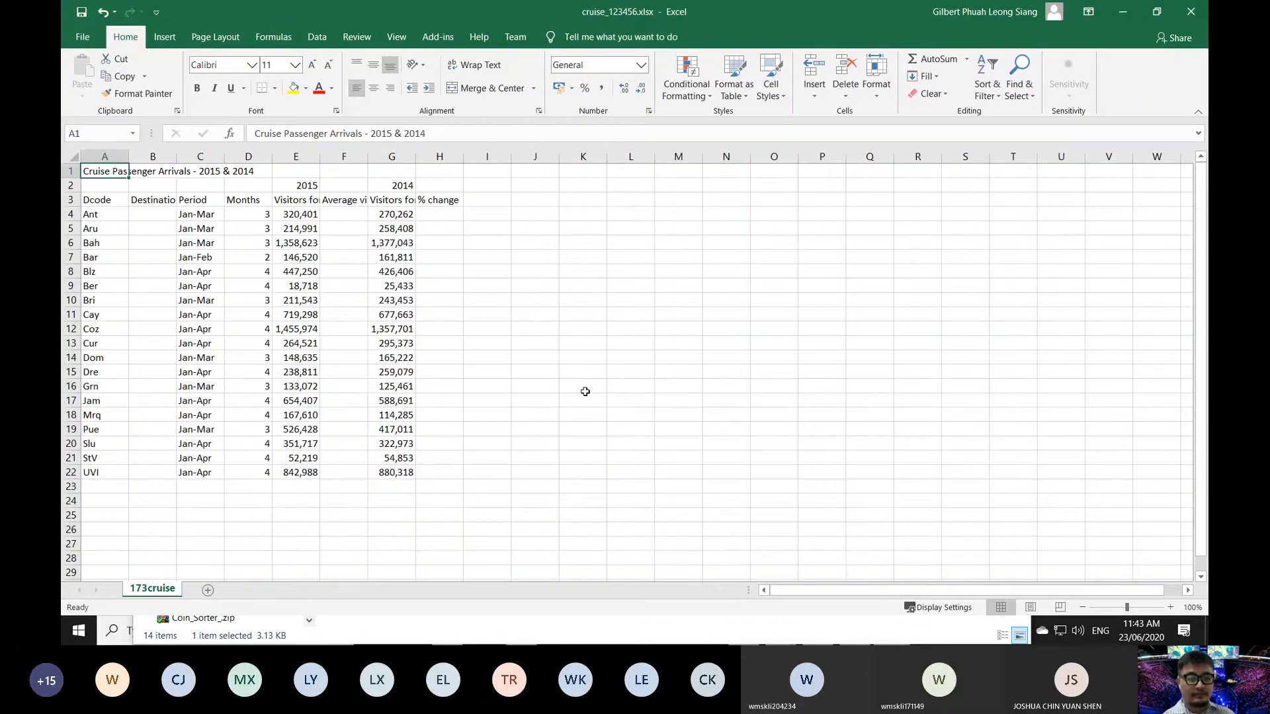
# - Minimize the Source Files folder, highlight 'Merge cells E2 to F2' in the question paper, and return to Excel
pyautogui.click(534, 386)
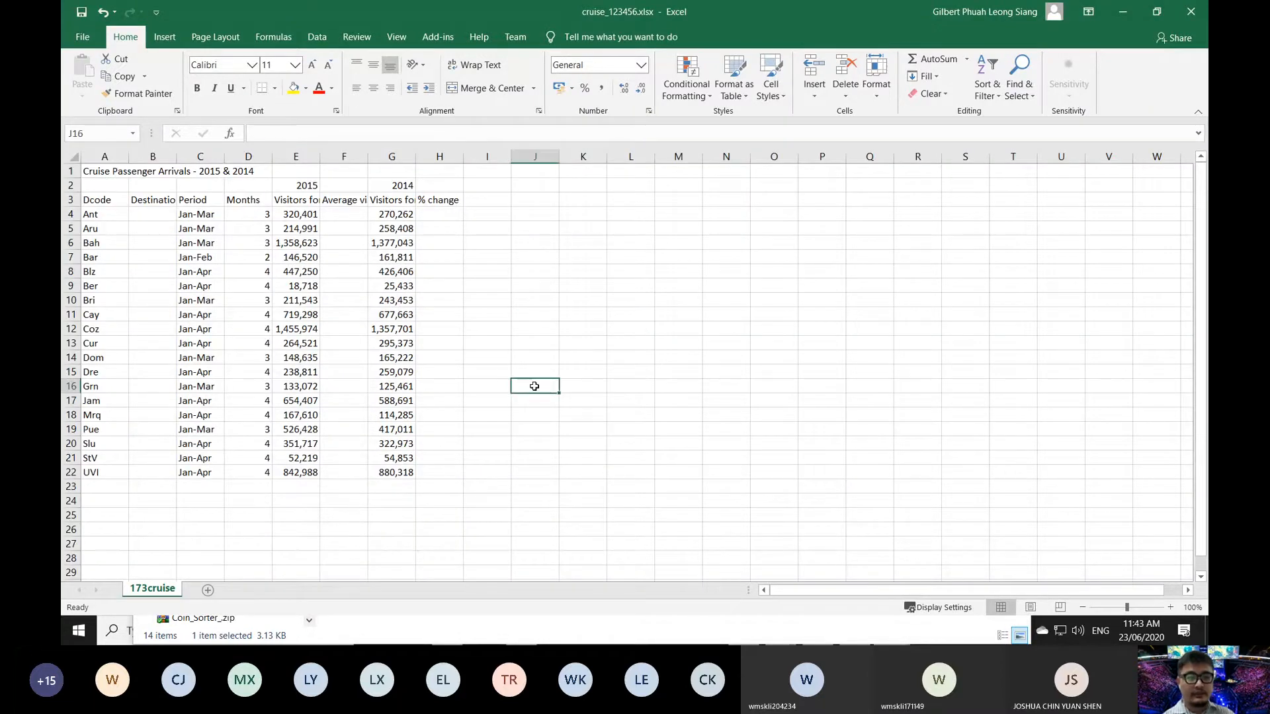
pyautogui.click(751, 639)
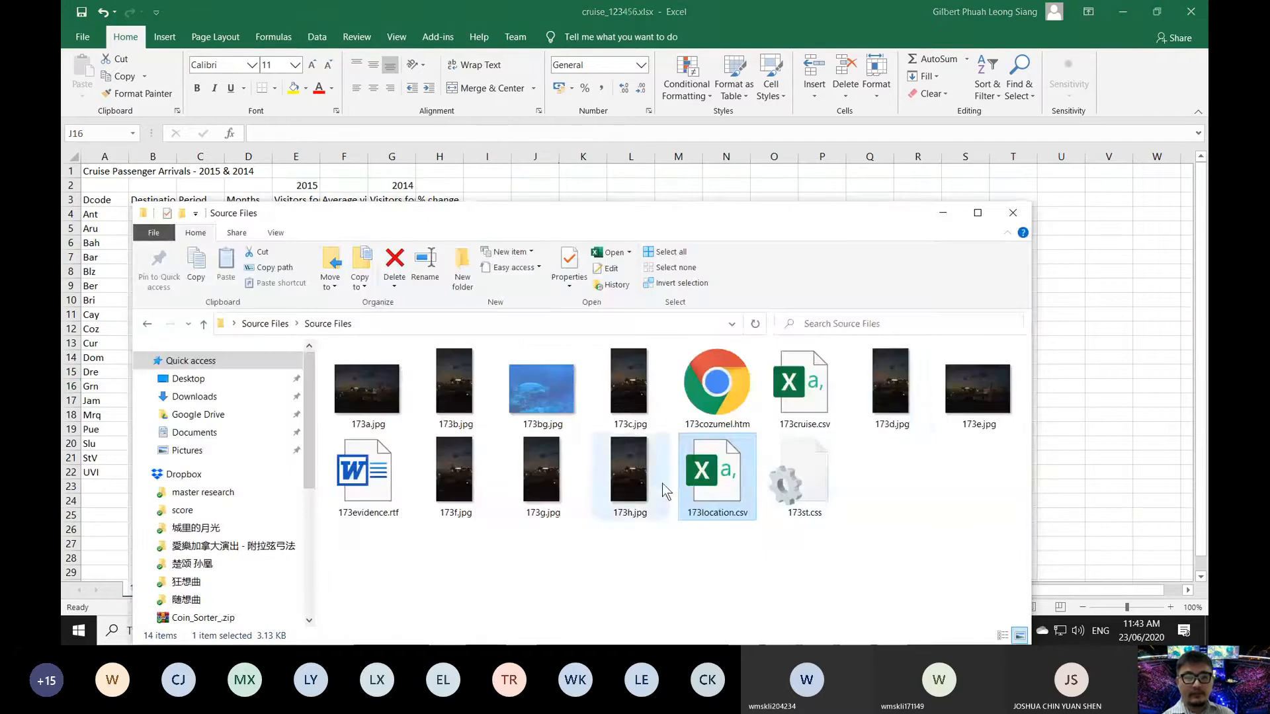
pyautogui.click(943, 213)
pyautogui.click(818, 630)
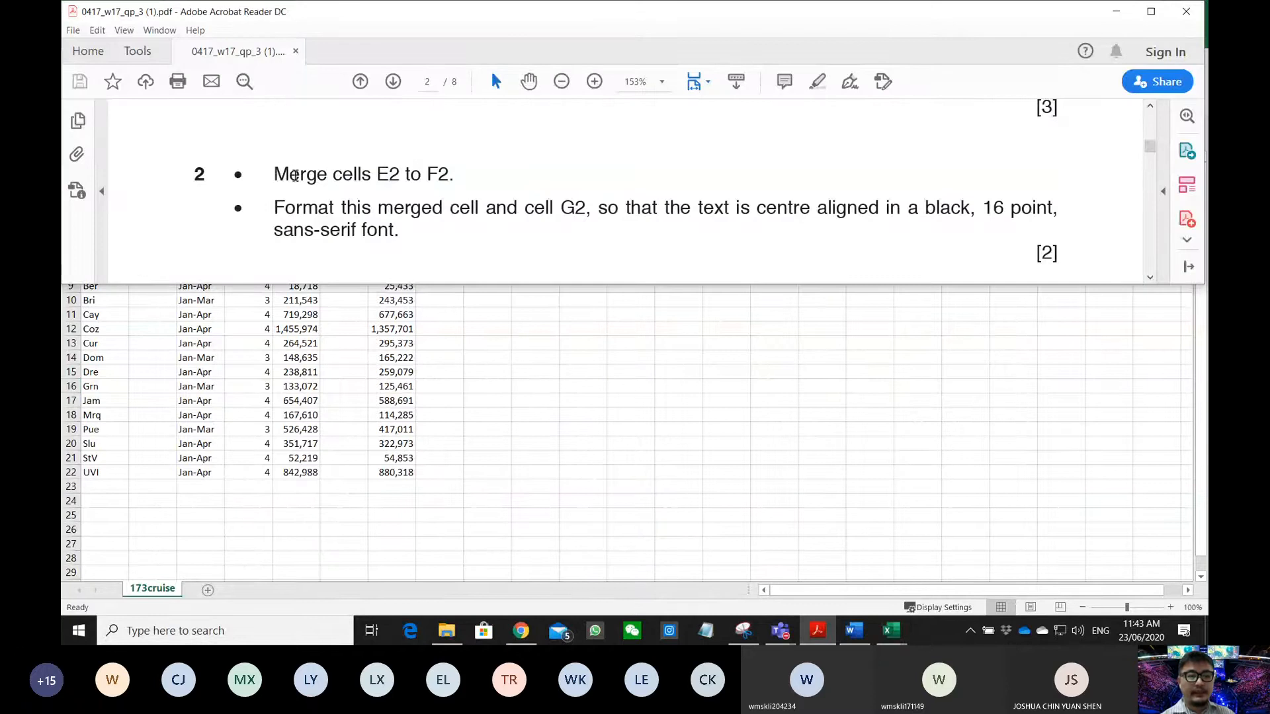
pyautogui.moveTo(277, 174); pyautogui.dragTo(454, 174)
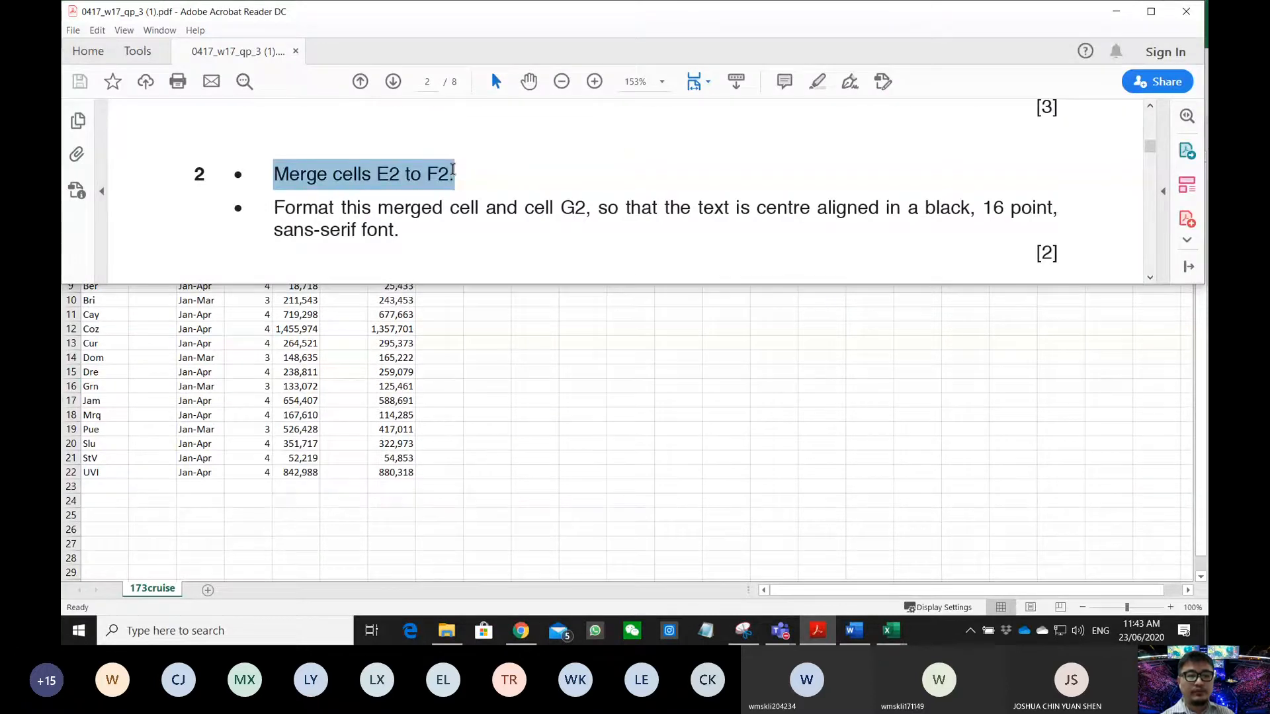
pyautogui.click(523, 390)
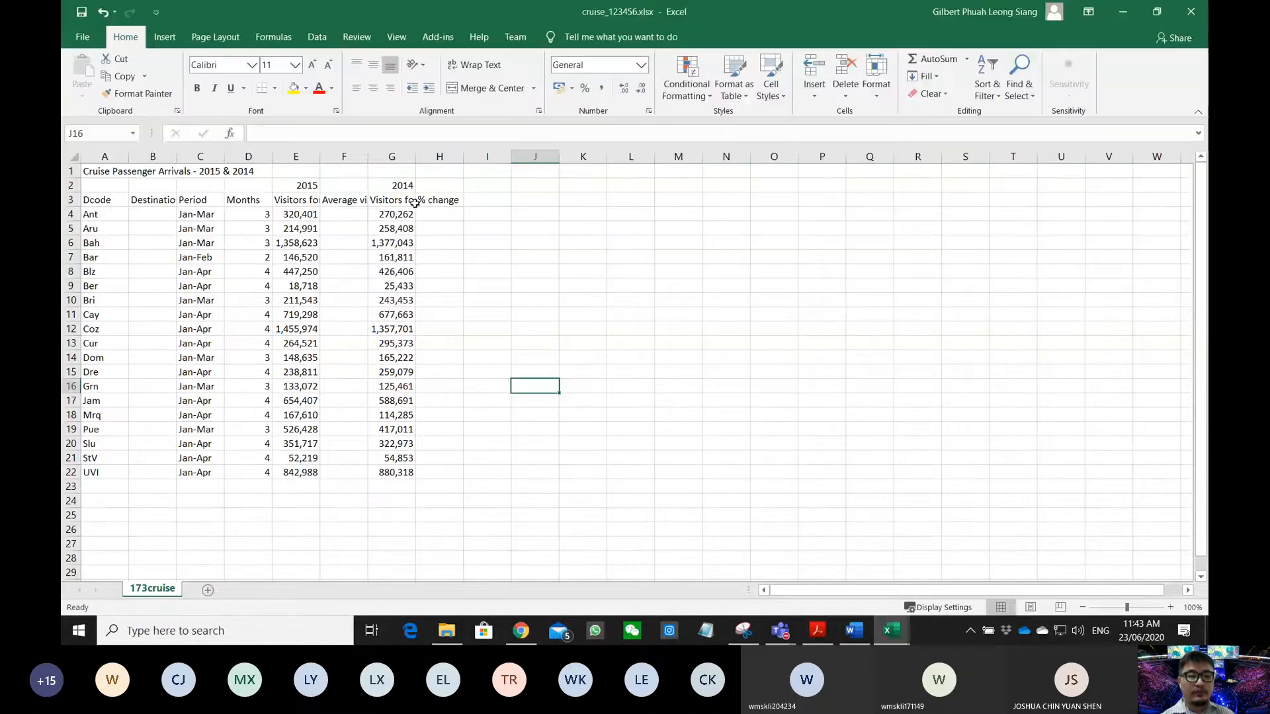
# - Select E2:F2 and apply Merge & Center to the 2015 heading
pyautogui.click(288, 186)
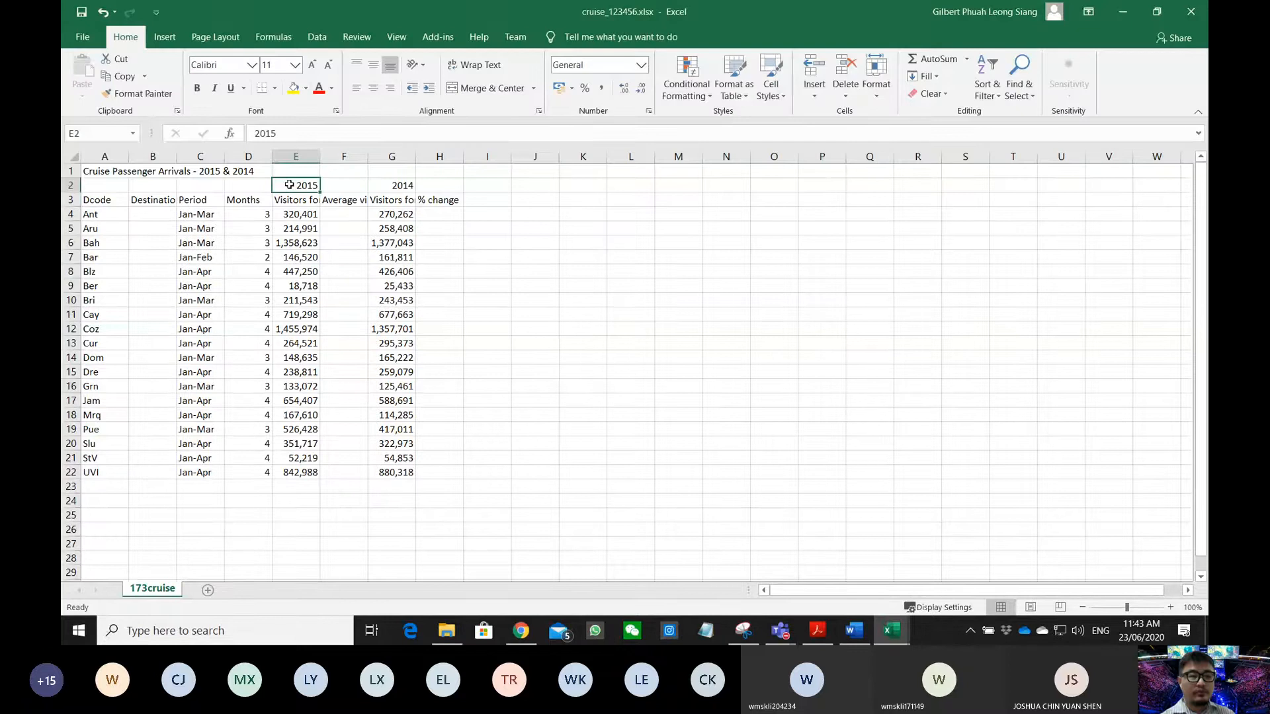
pyautogui.moveTo(307, 185); pyautogui.dragTo(343, 186)
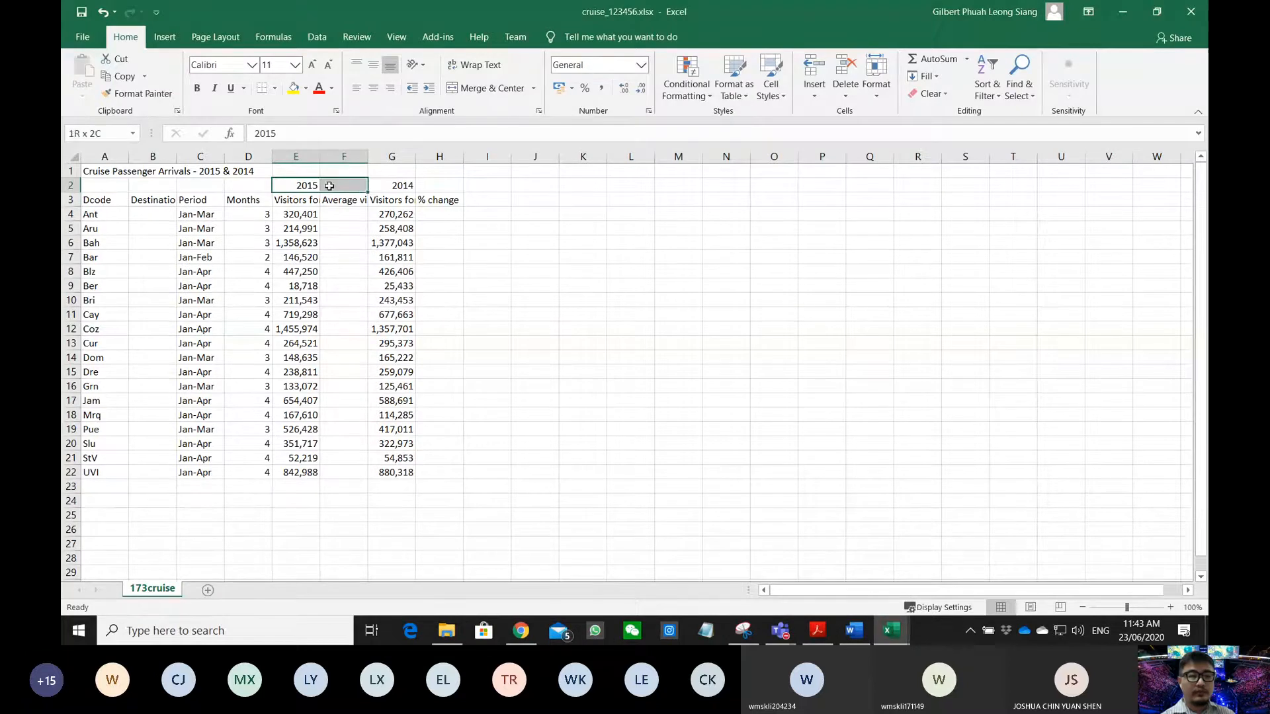
pyautogui.click(475, 87)
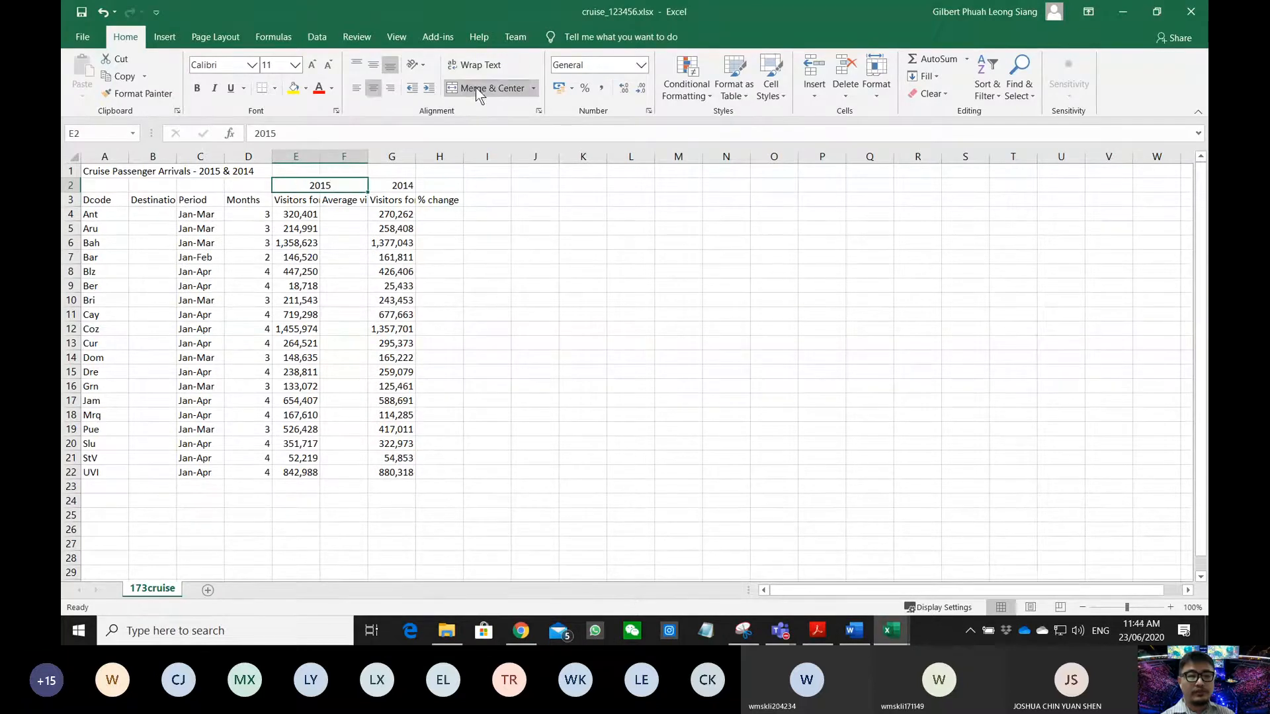
pyautogui.click(816, 636)
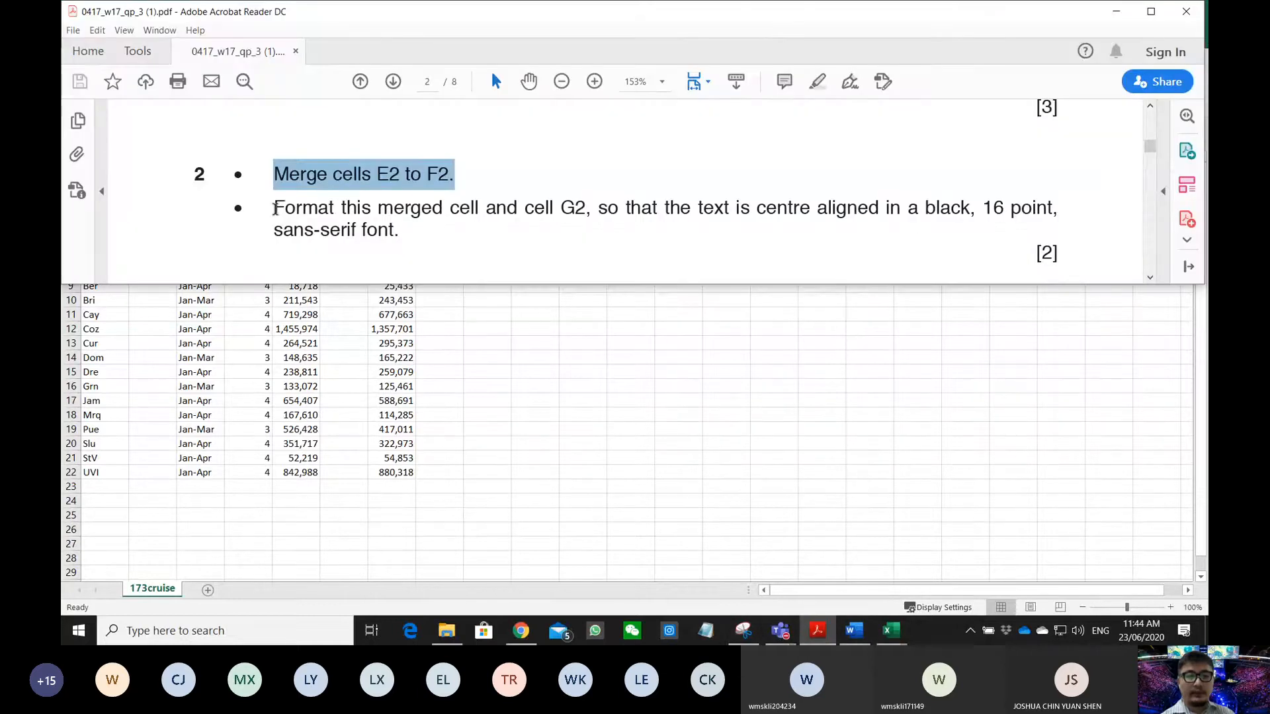
# - Resize the Excel window so question 2's formatting instructions in the PDF stay visible above it
pyautogui.moveTo(276, 209)
pyautogui.mouseDown()
pyautogui.moveTo(530, 213)
pyautogui.moveTo(592, 201)
pyautogui.moveTo(944, 215)
pyautogui.mouseUp()
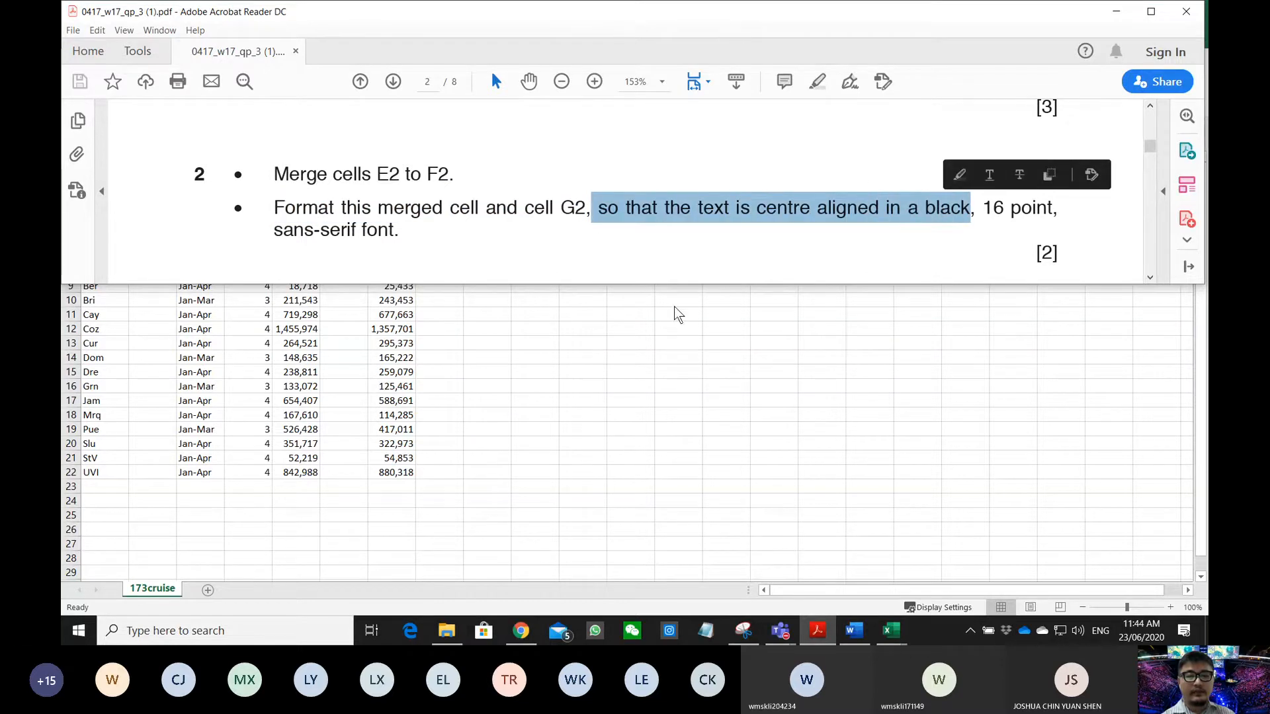
pyautogui.hotkey('alt', 'Tab')
pyautogui.moveTo(703, 9); pyautogui.dragTo(498, 181)
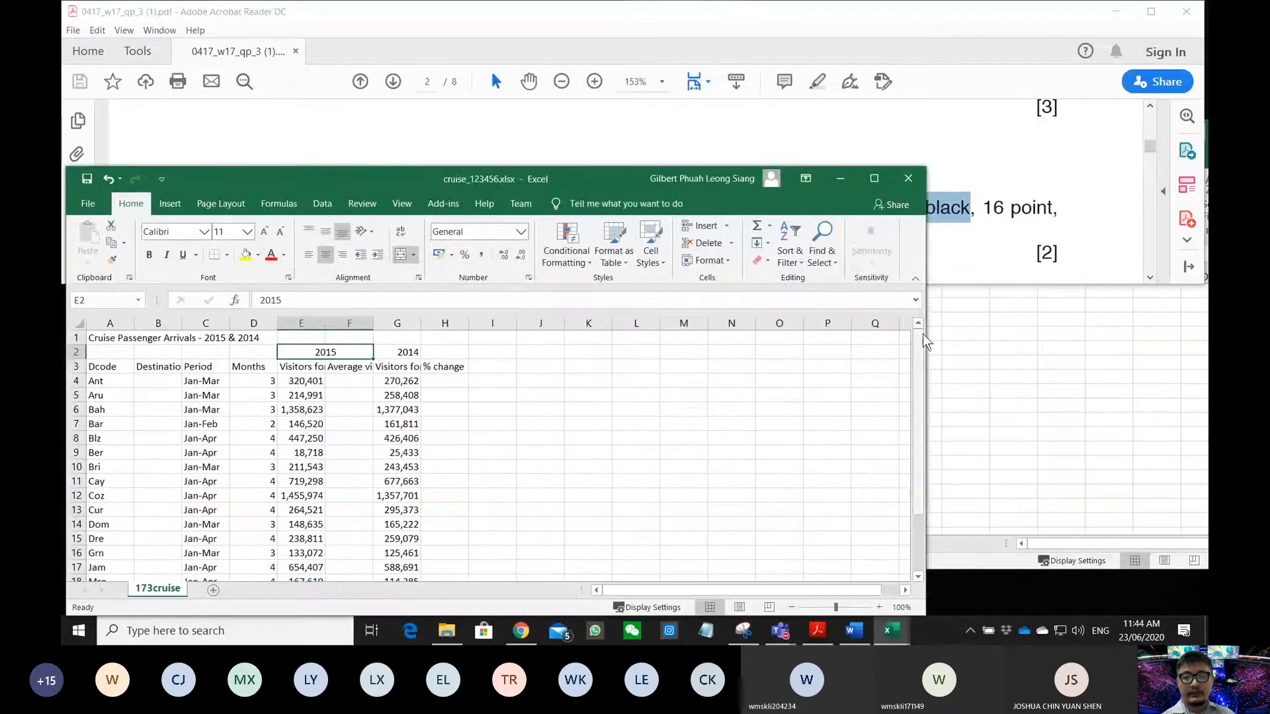
pyautogui.moveTo(923, 335); pyautogui.dragTo(1200, 335)
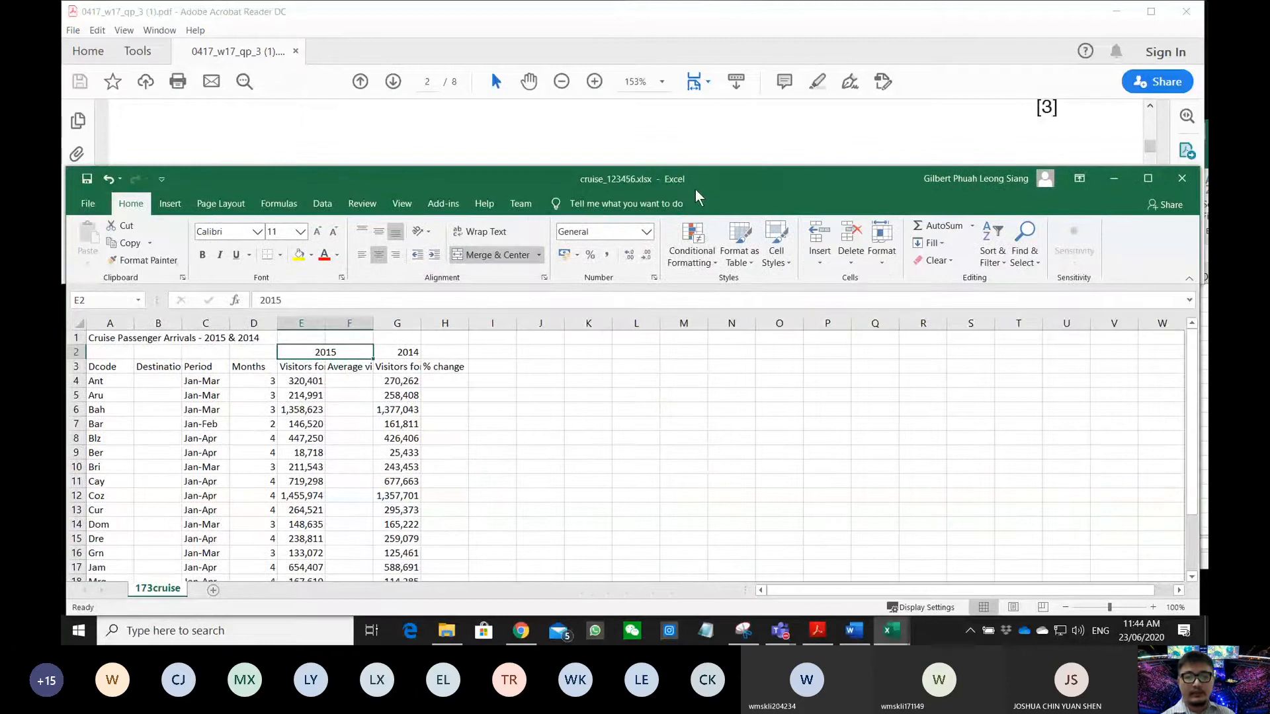
pyautogui.moveTo(1200, 424); pyautogui.dragTo(1206, 424)
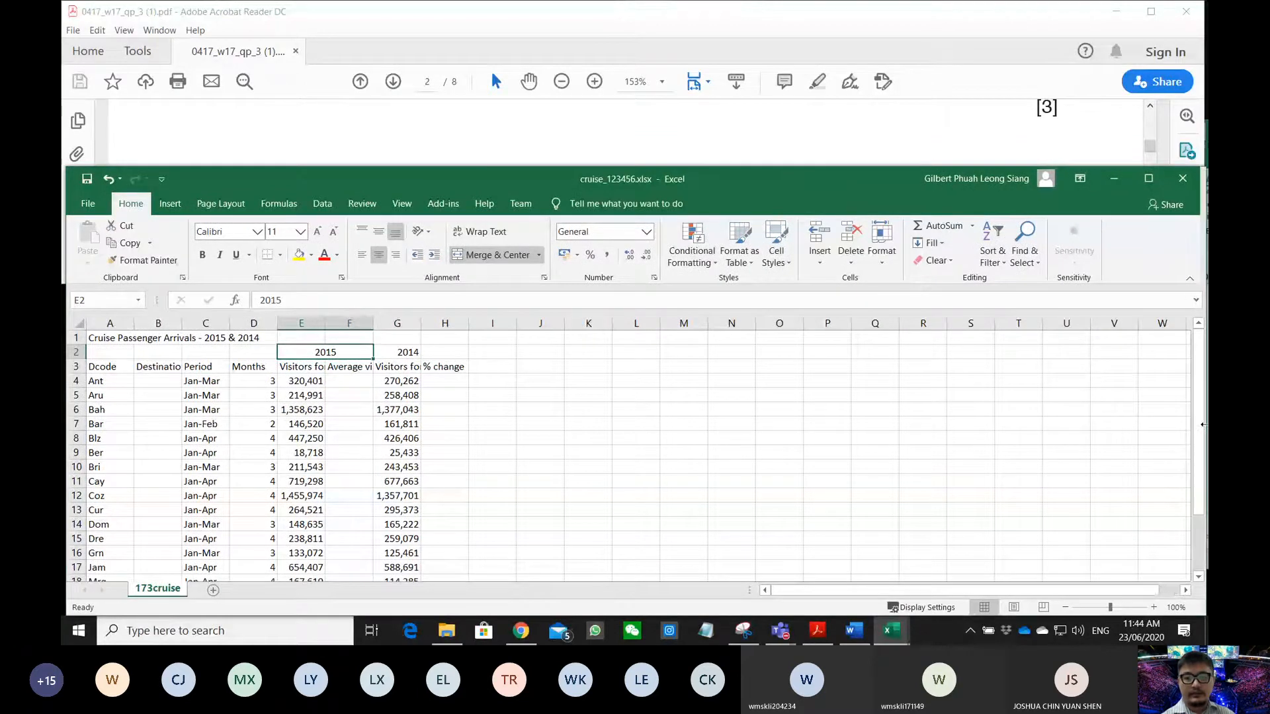
pyautogui.moveTo(803, 166); pyautogui.dragTo(787, 269)
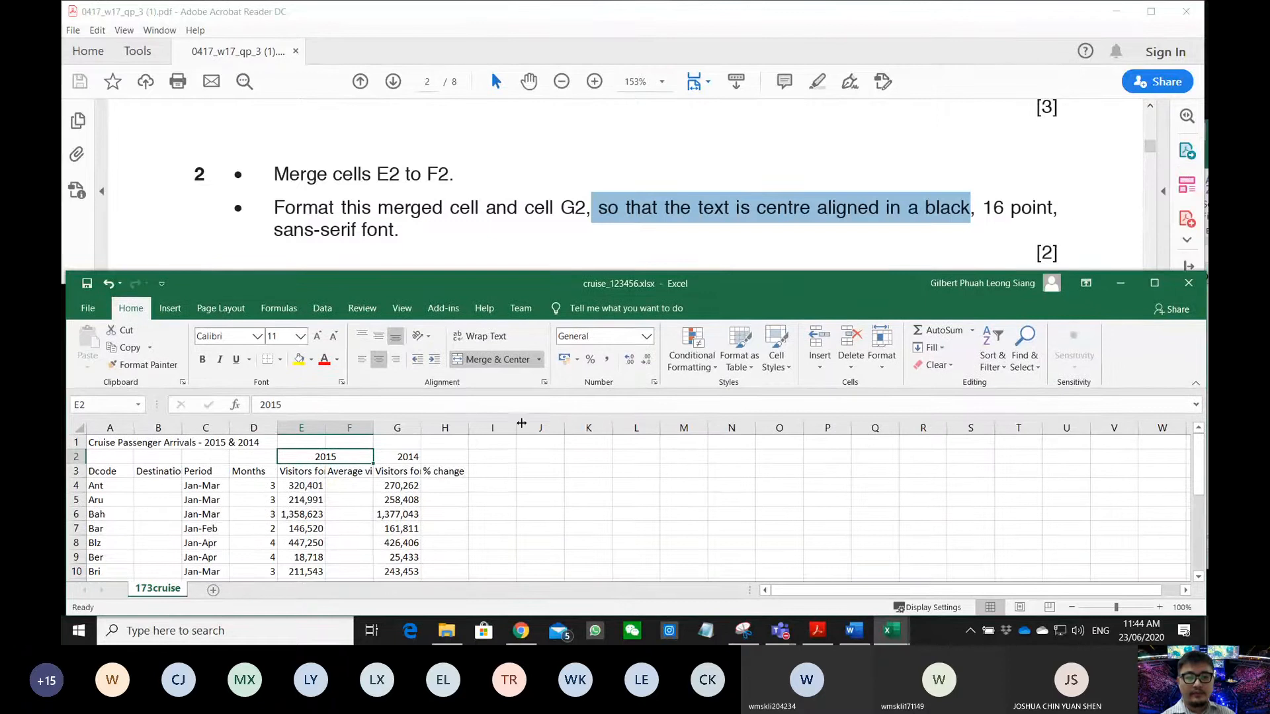
# - Centre the 2015 and 2014 headings in E2:G2, colour them black, and set them to 16 point
pyautogui.keyDown('ctrl'); pyautogui.click(396, 460); pyautogui.keyUp('ctrl')
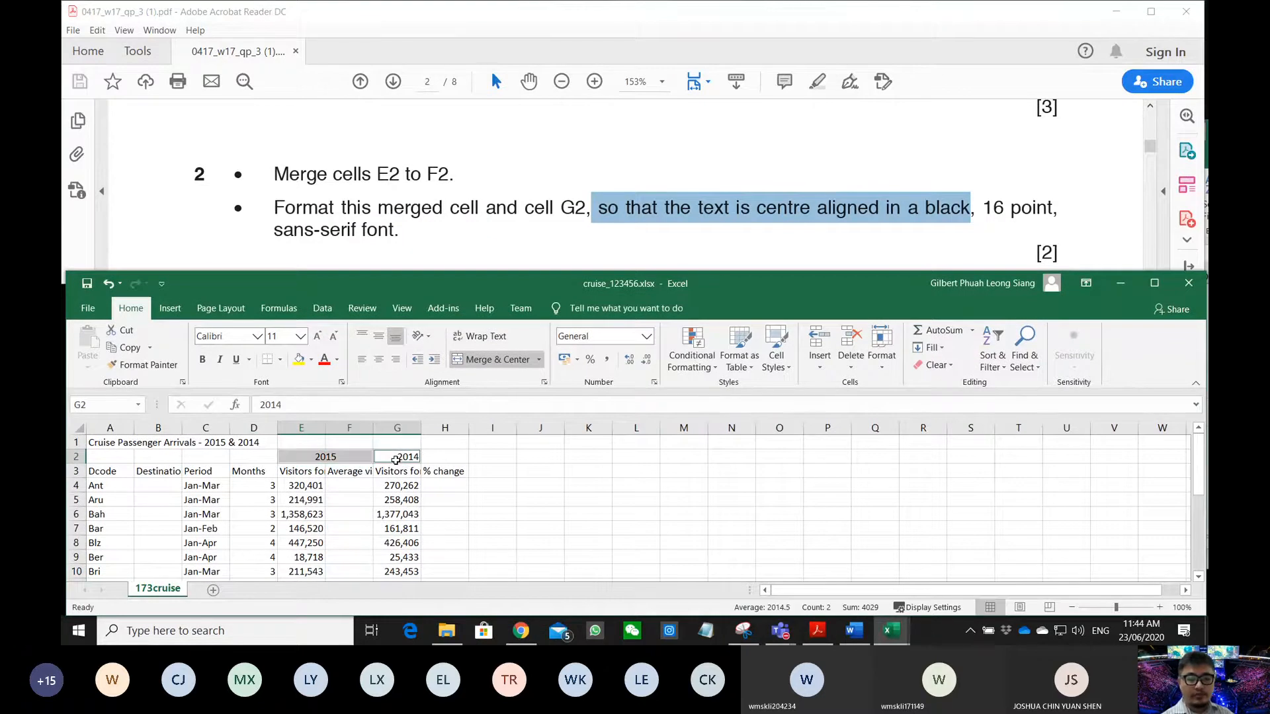
pyautogui.moveTo(356, 463); pyautogui.dragTo(390, 464)
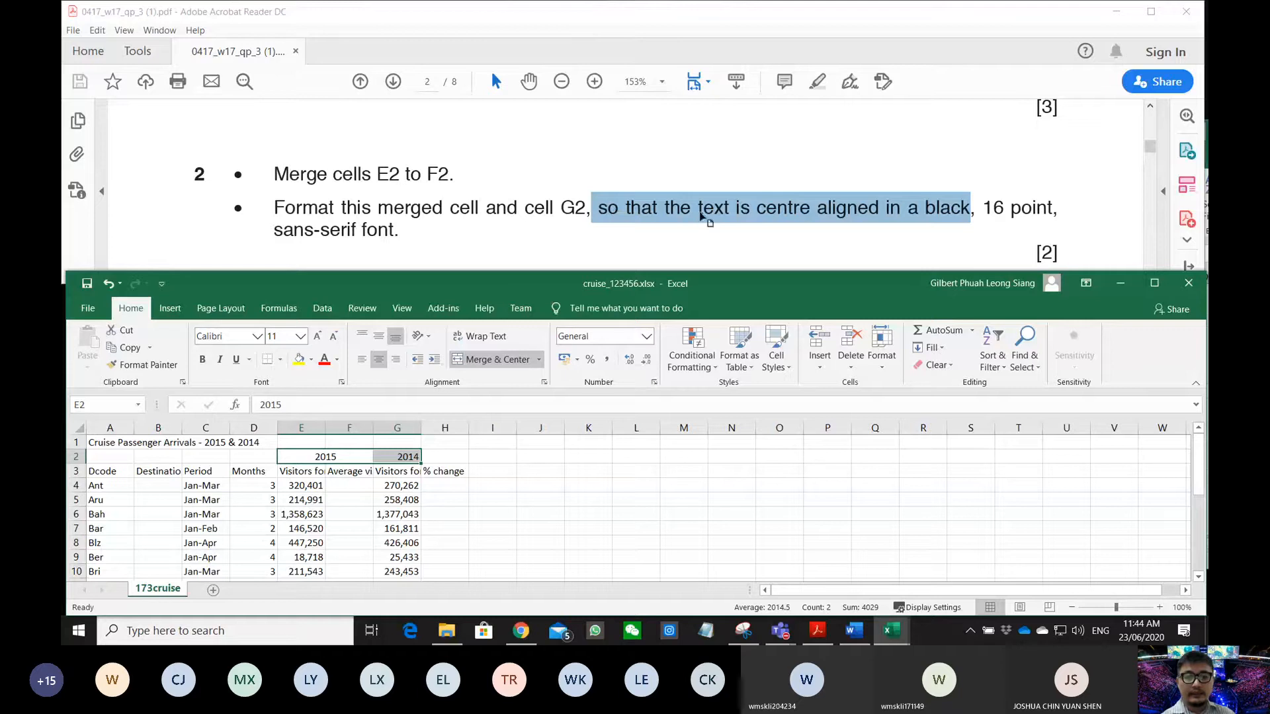
pyautogui.click(379, 360)
pyautogui.click(378, 359)
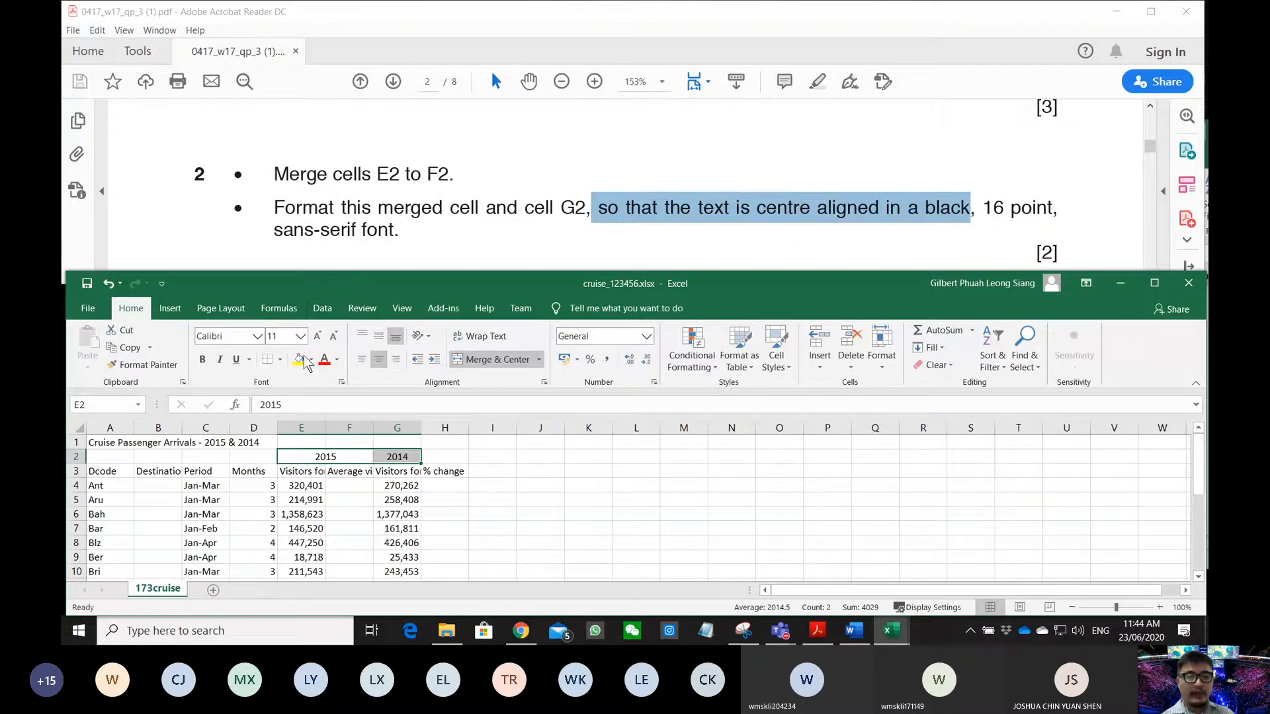
pyautogui.click(336, 360)
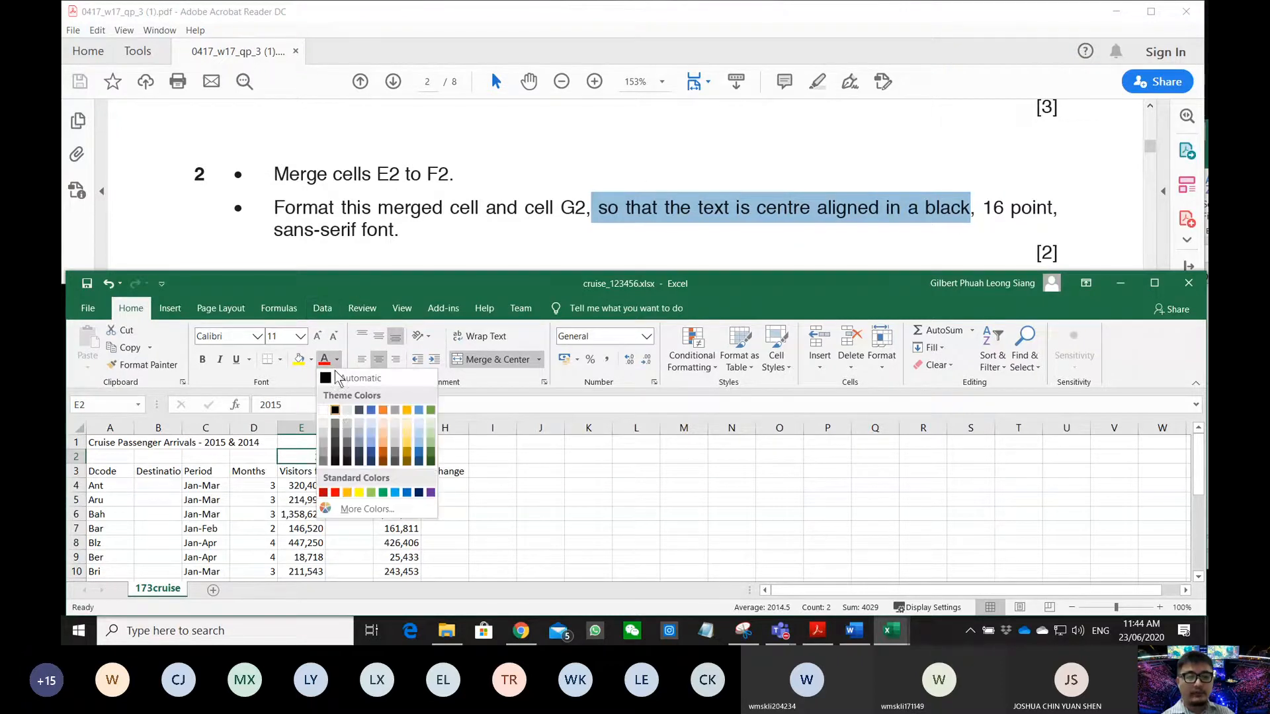
pyautogui.click(335, 410)
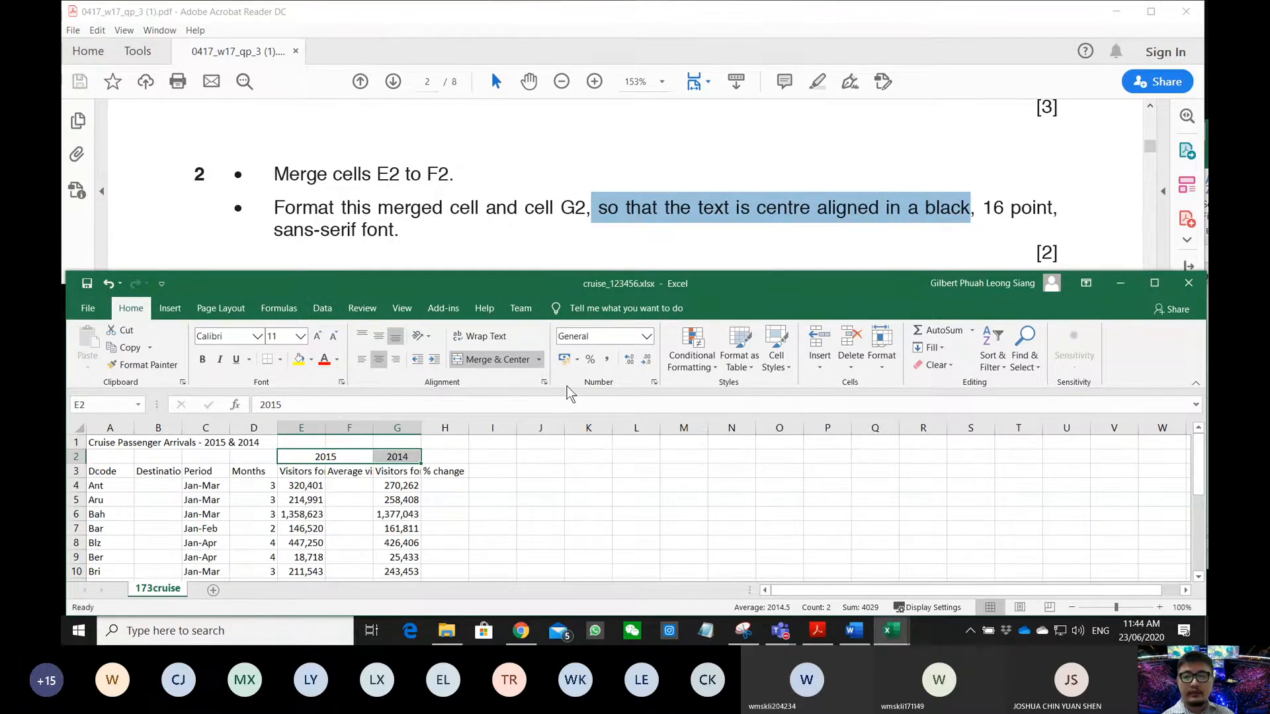
pyautogui.click(302, 337)
pyautogui.click(273, 440)
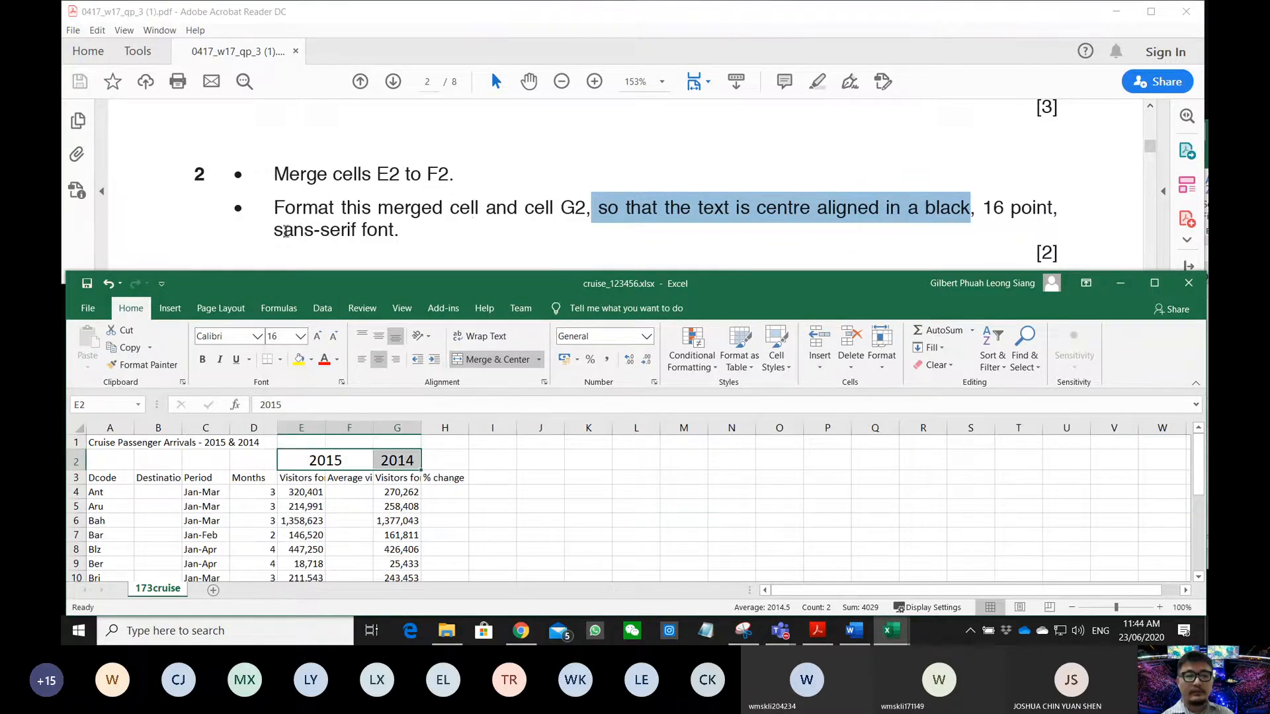
# - Type the font name Sans-serif into the Font box for the 2015 and 2014 headings
pyautogui.click(258, 336)
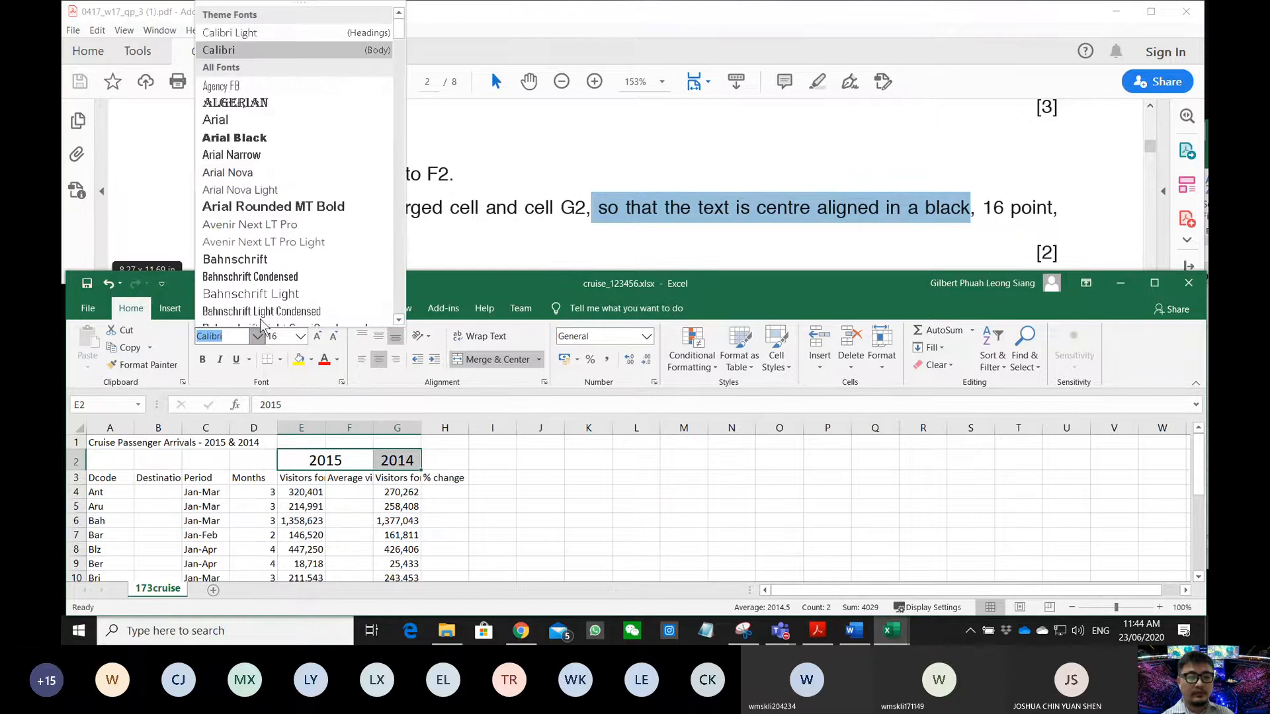
pyautogui.scroll(-7, 288, 239)
pyautogui.scroll(5, 288, 238)
pyautogui.write('Sab')
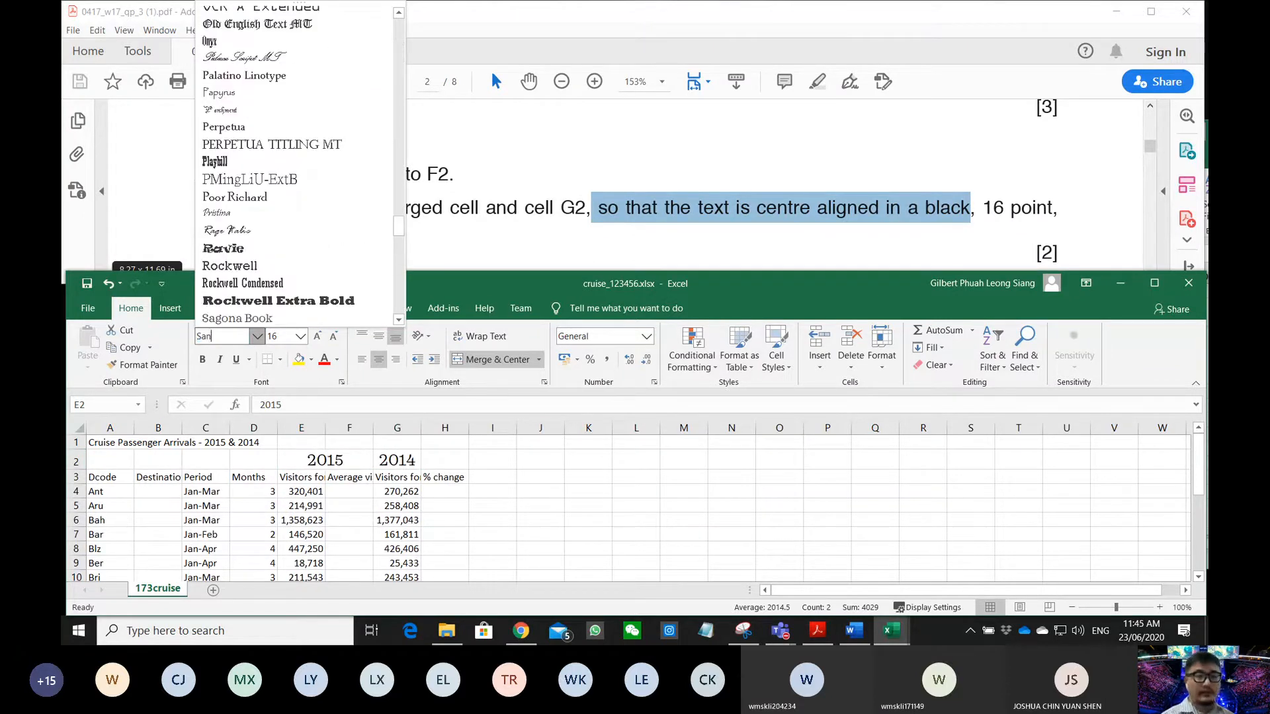
pyautogui.write('n')
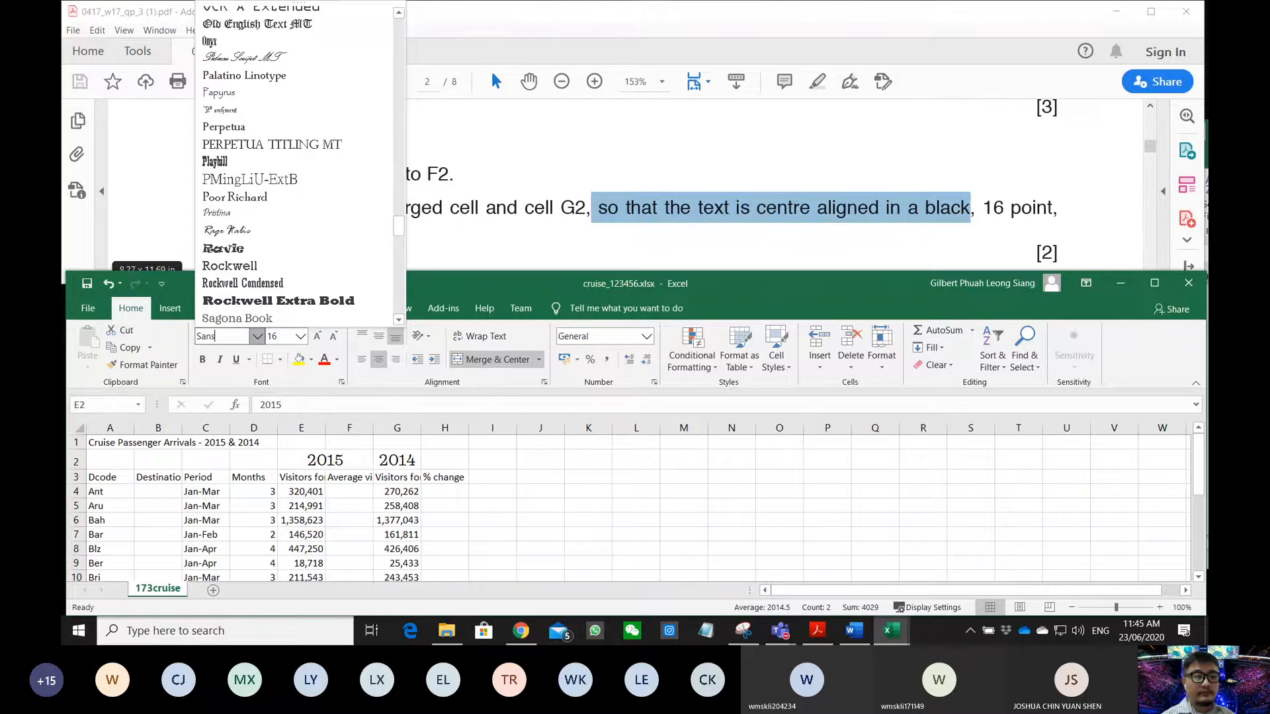
pyautogui.press('BackSpace')
pyautogui.scroll(-2, 283, 243)
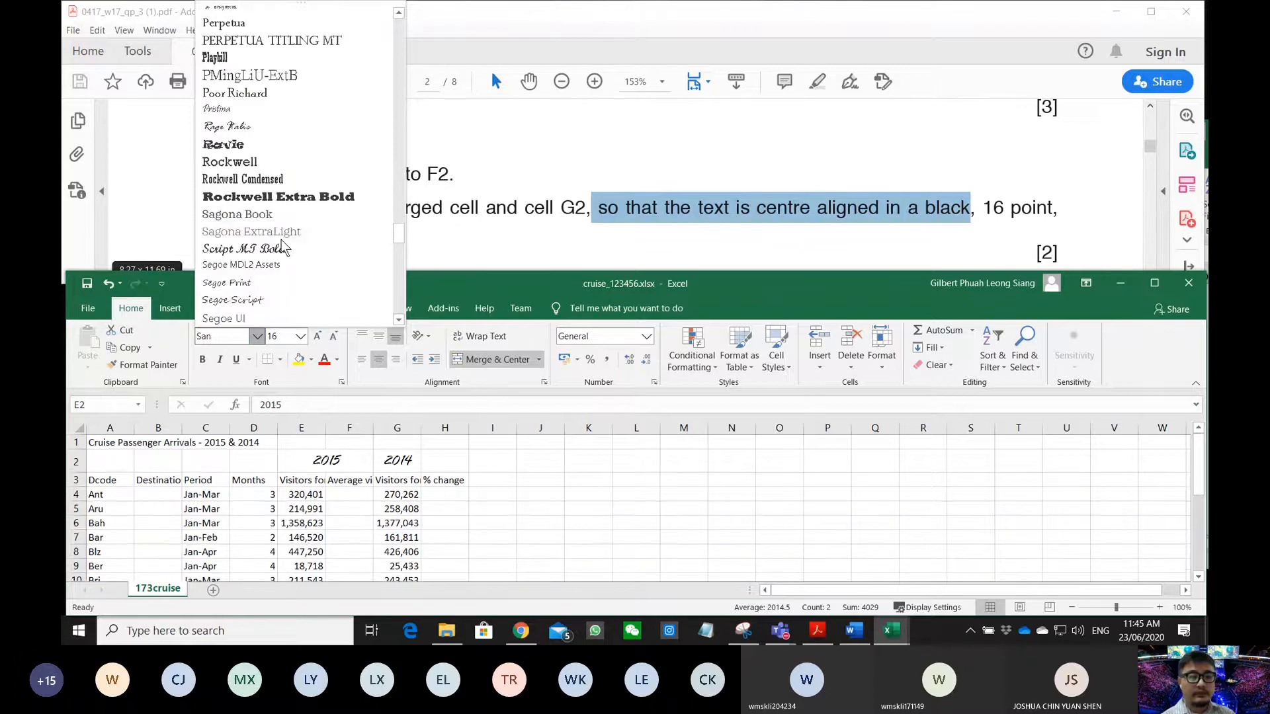
pyautogui.scroll(-2, 264, 252)
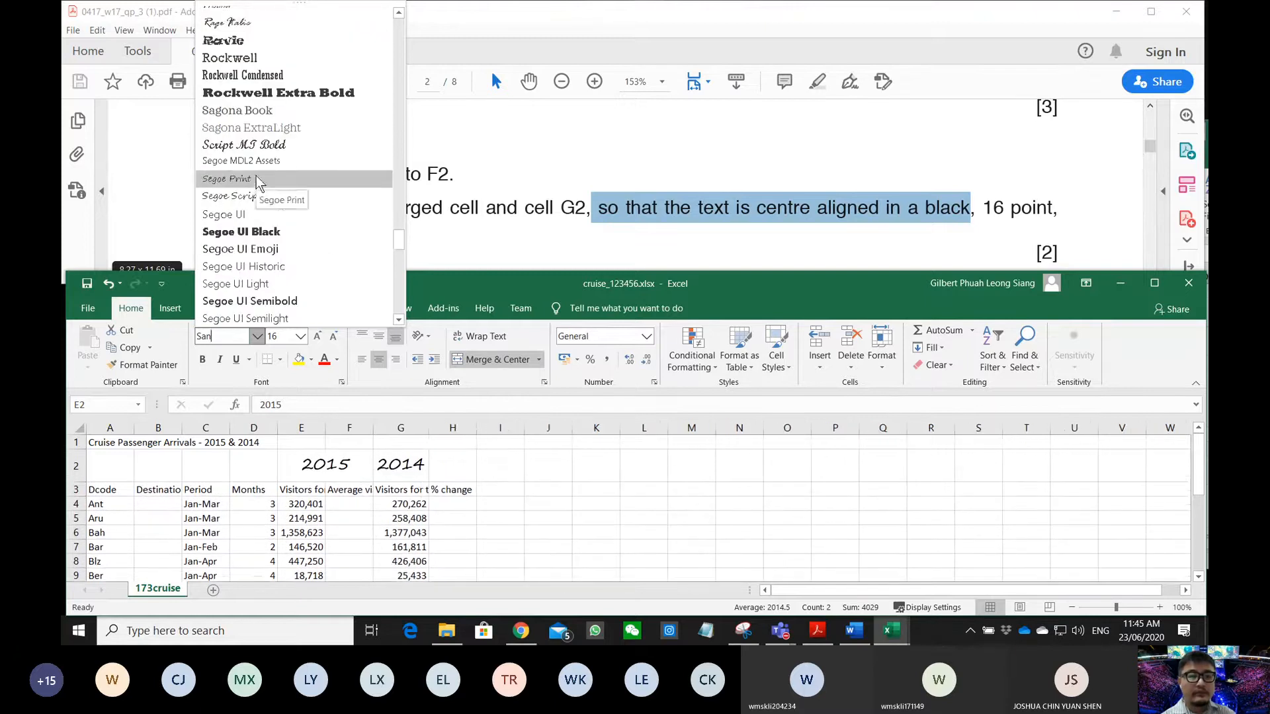
pyautogui.click(416, 200)
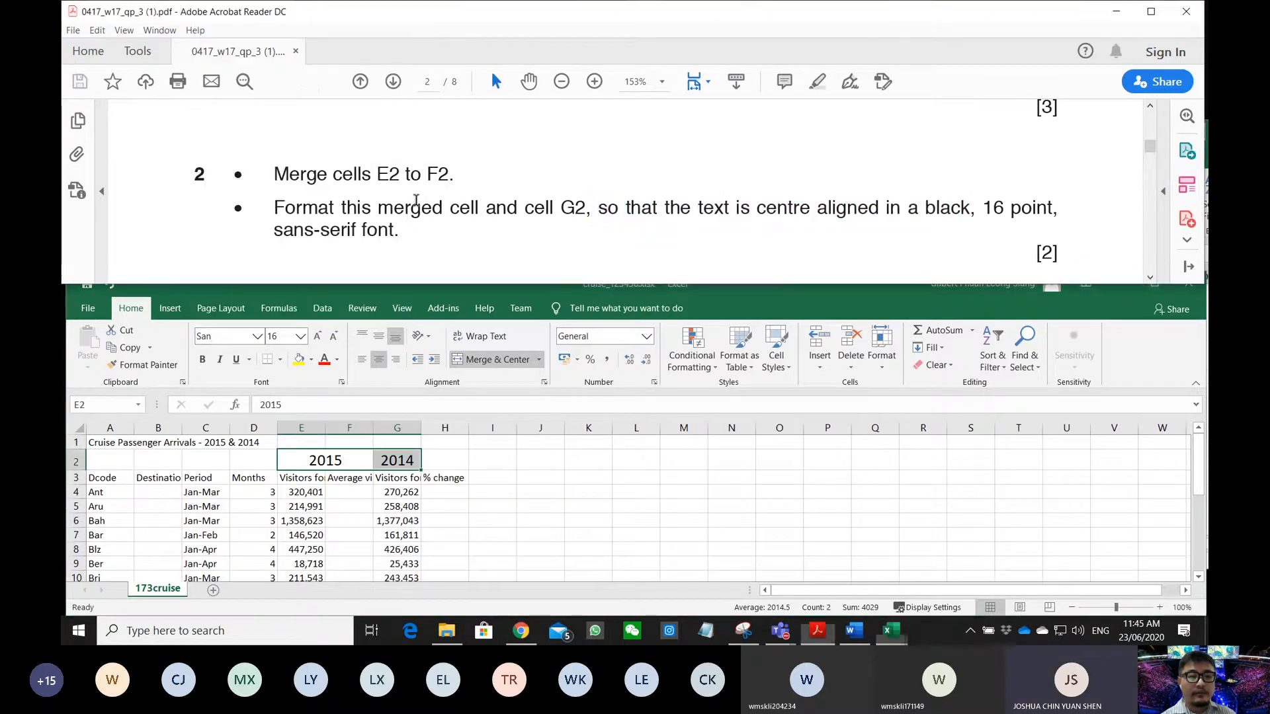
pyautogui.click(227, 337)
pyautogui.click(227, 336)
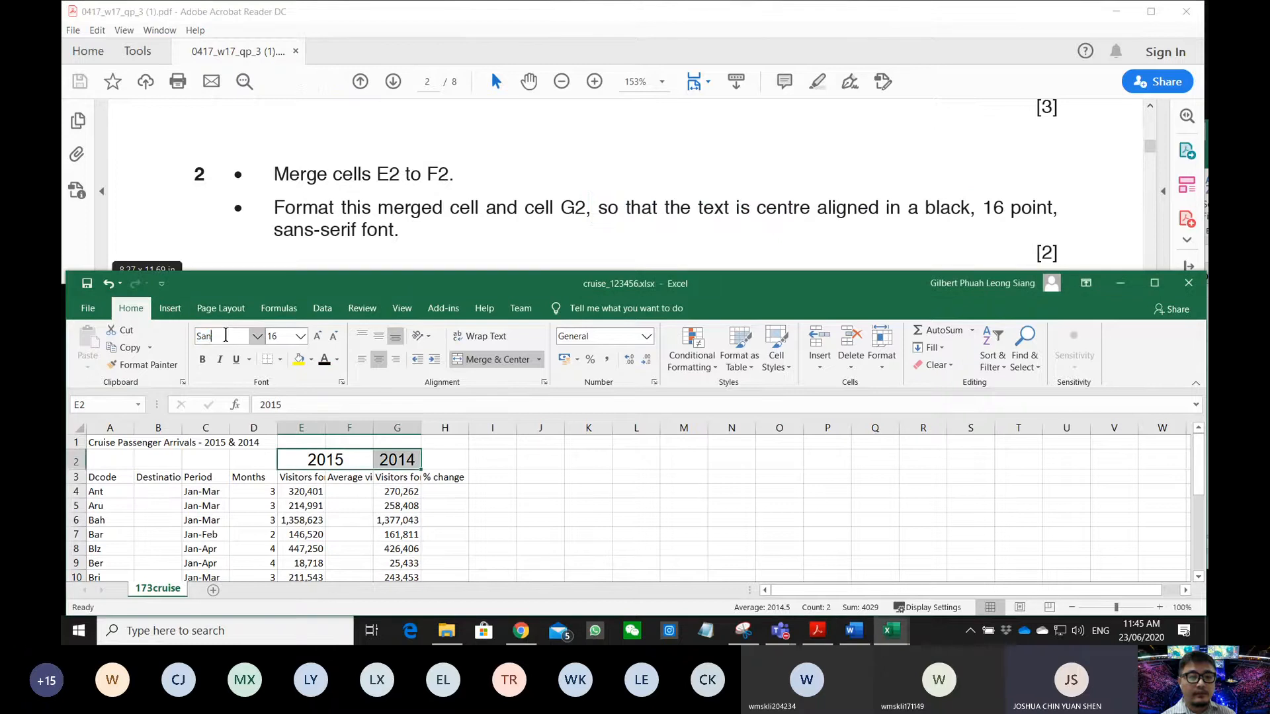
pyautogui.write('-s')
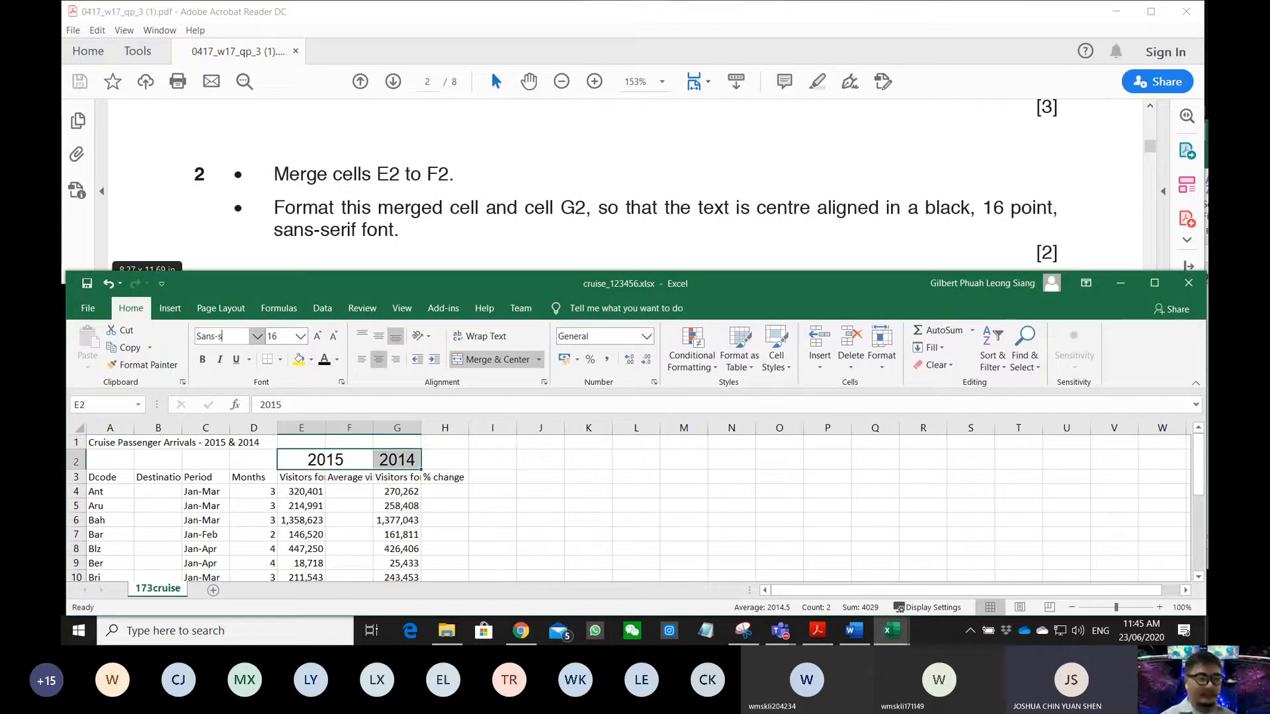
pyautogui.write('erif')
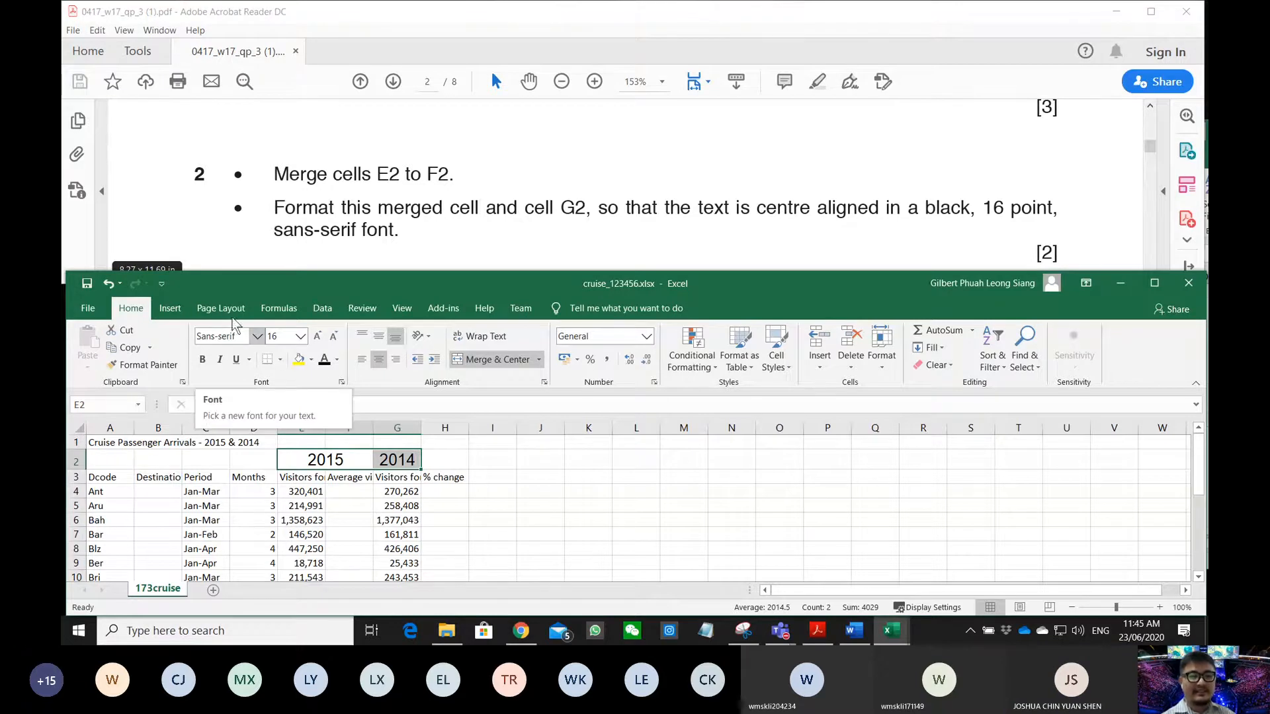
pyautogui.click(459, 465)
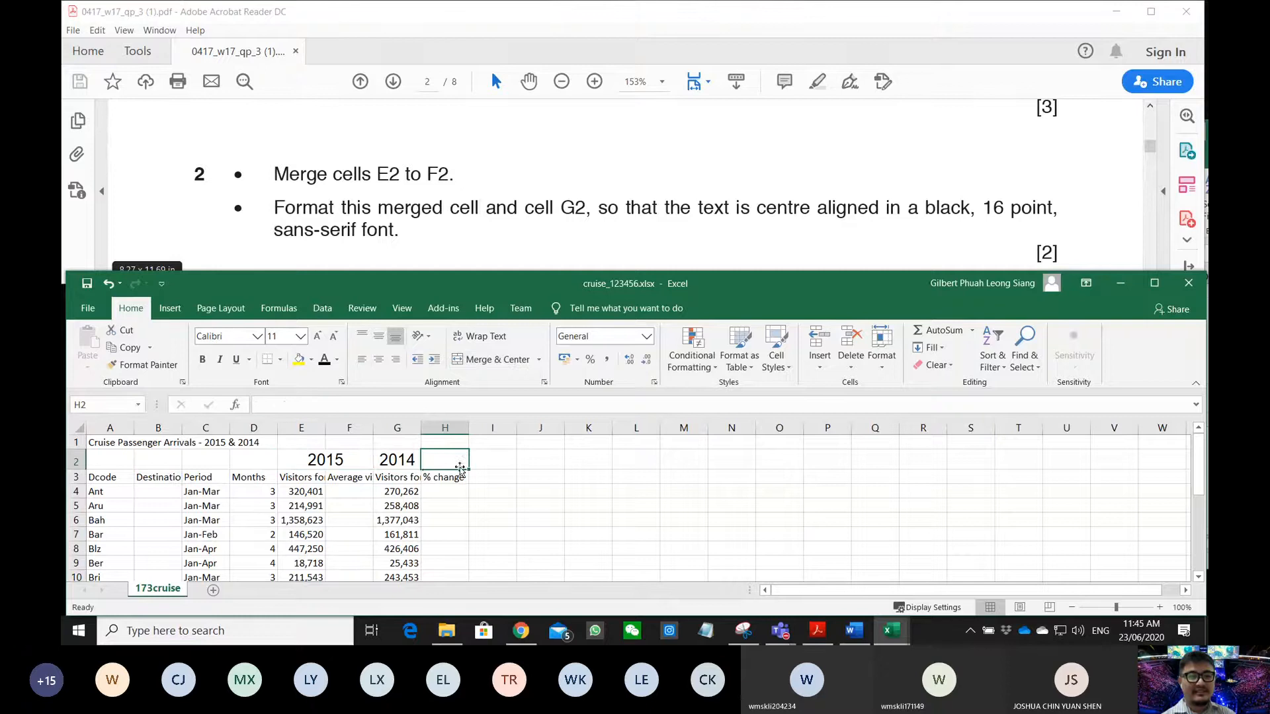
pyautogui.click(337, 465)
pyautogui.click(392, 463)
pyautogui.click(345, 459)
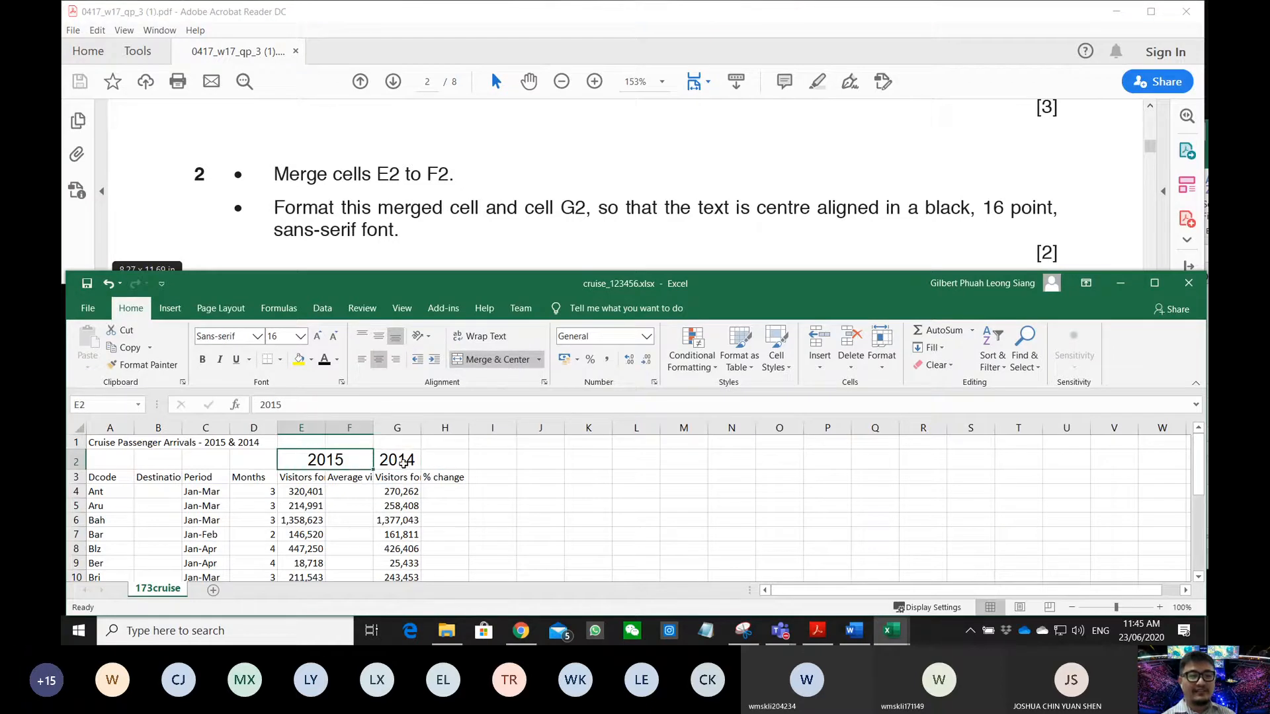
pyautogui.click(404, 462)
pyautogui.click(340, 460)
pyautogui.click(404, 462)
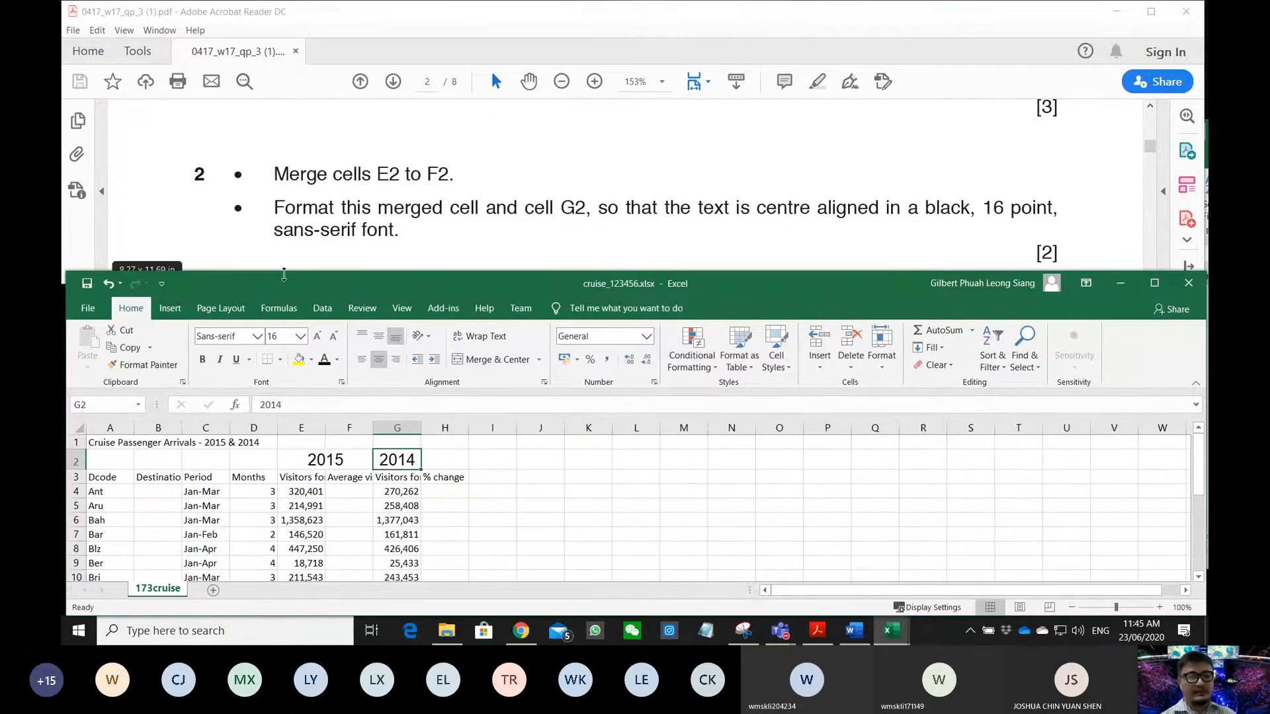
pyautogui.click(262, 337)
pyautogui.click(263, 336)
# - Scroll the question paper to question 3 and select the title row A1:H1 in Excel
pyautogui.scroll(-3, 378, 221)
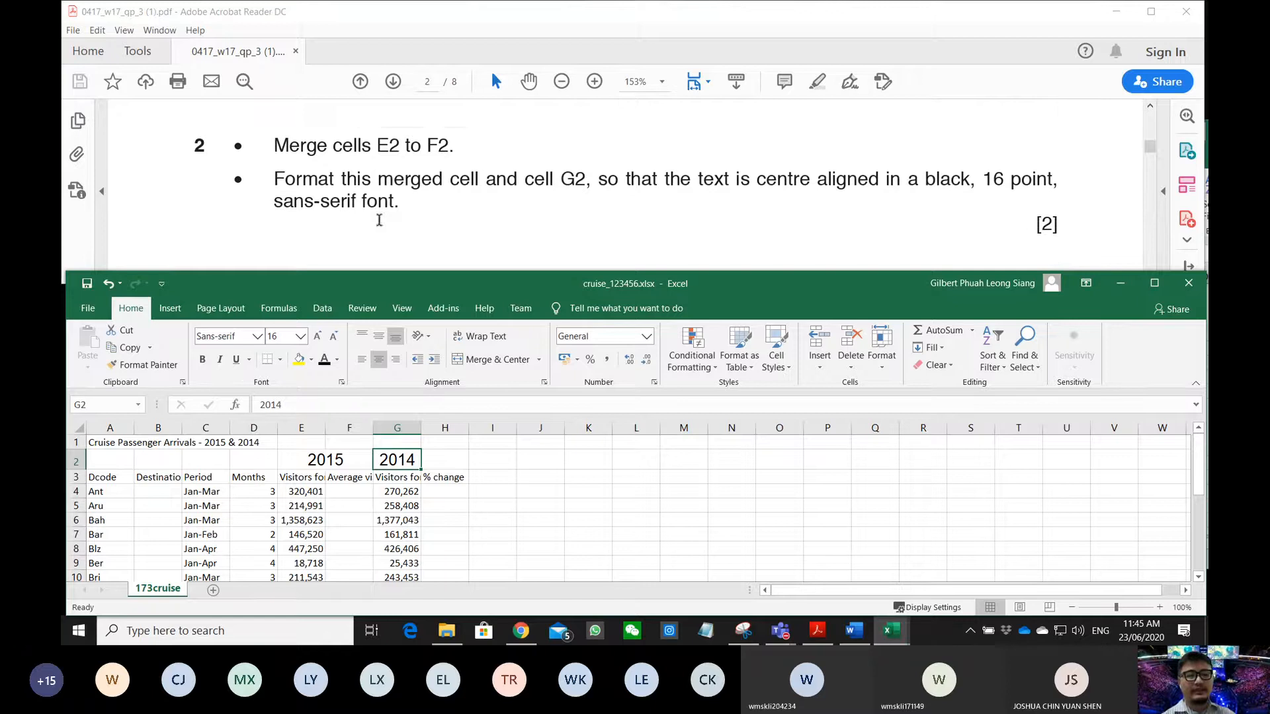
pyautogui.scroll(1, 378, 224)
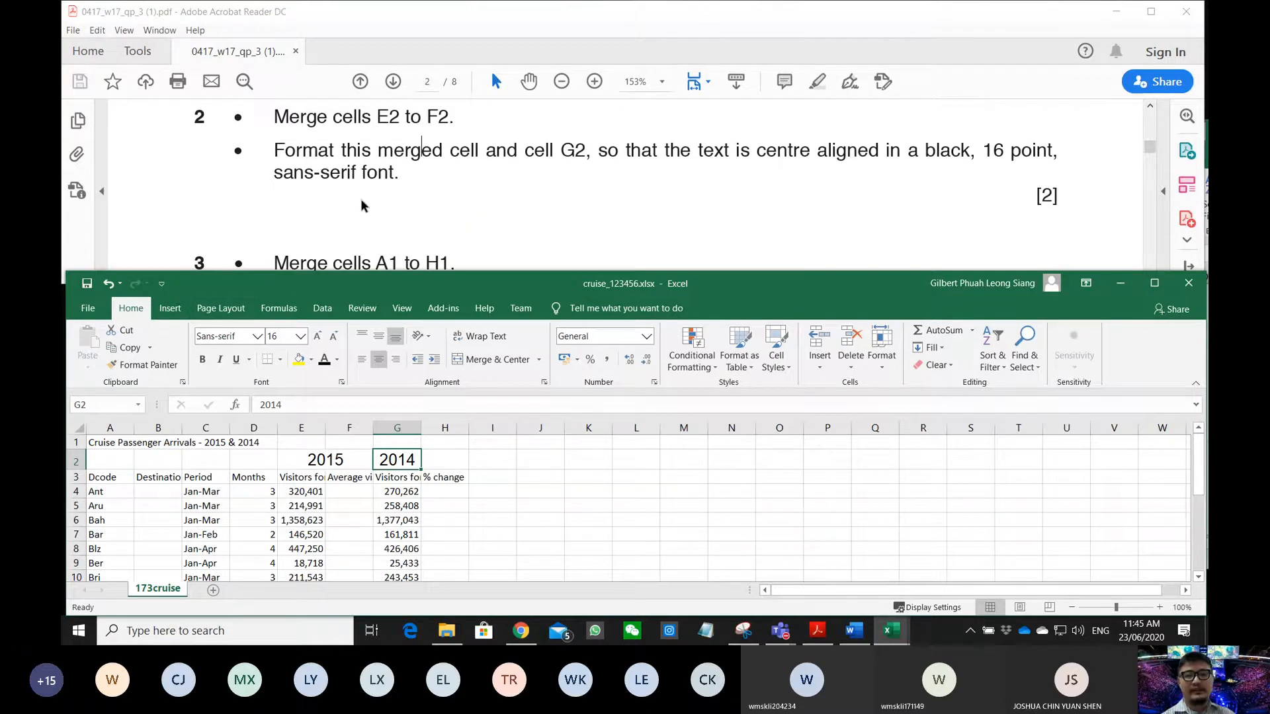
pyautogui.scroll(-3, 359, 199)
pyautogui.scroll(-1, 357, 201)
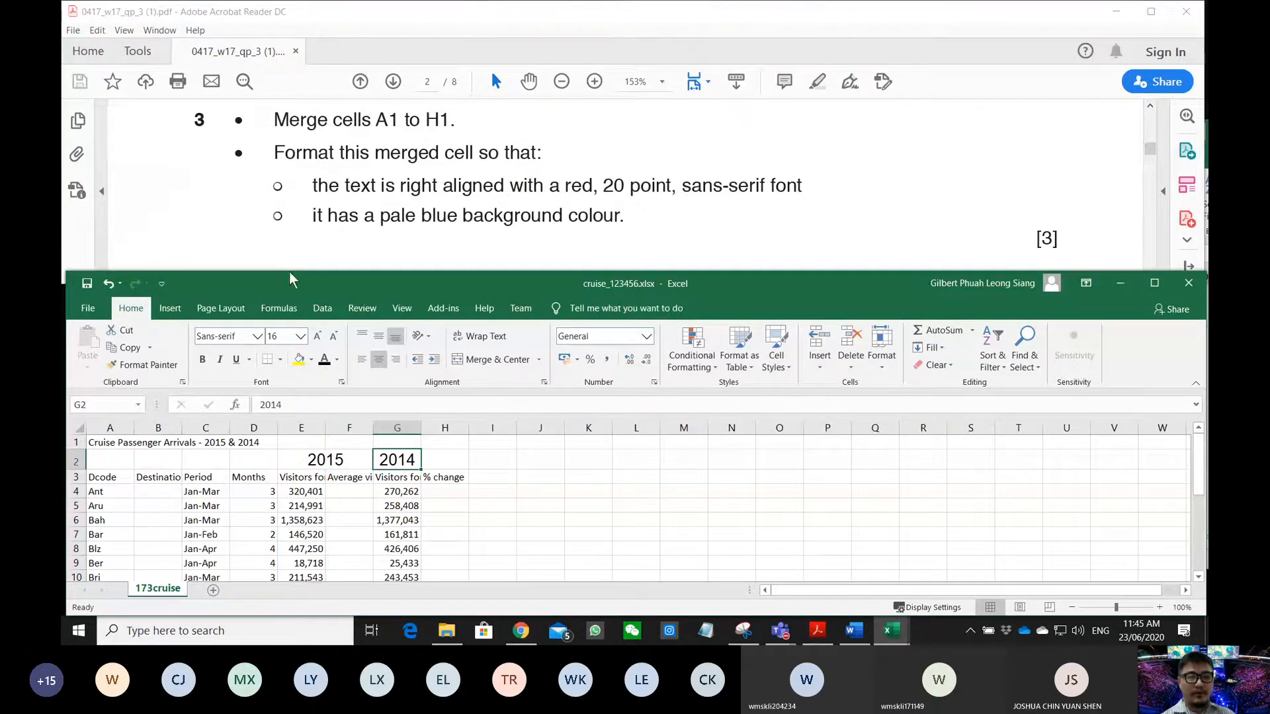
pyautogui.moveTo(116, 442); pyautogui.dragTo(443, 447)
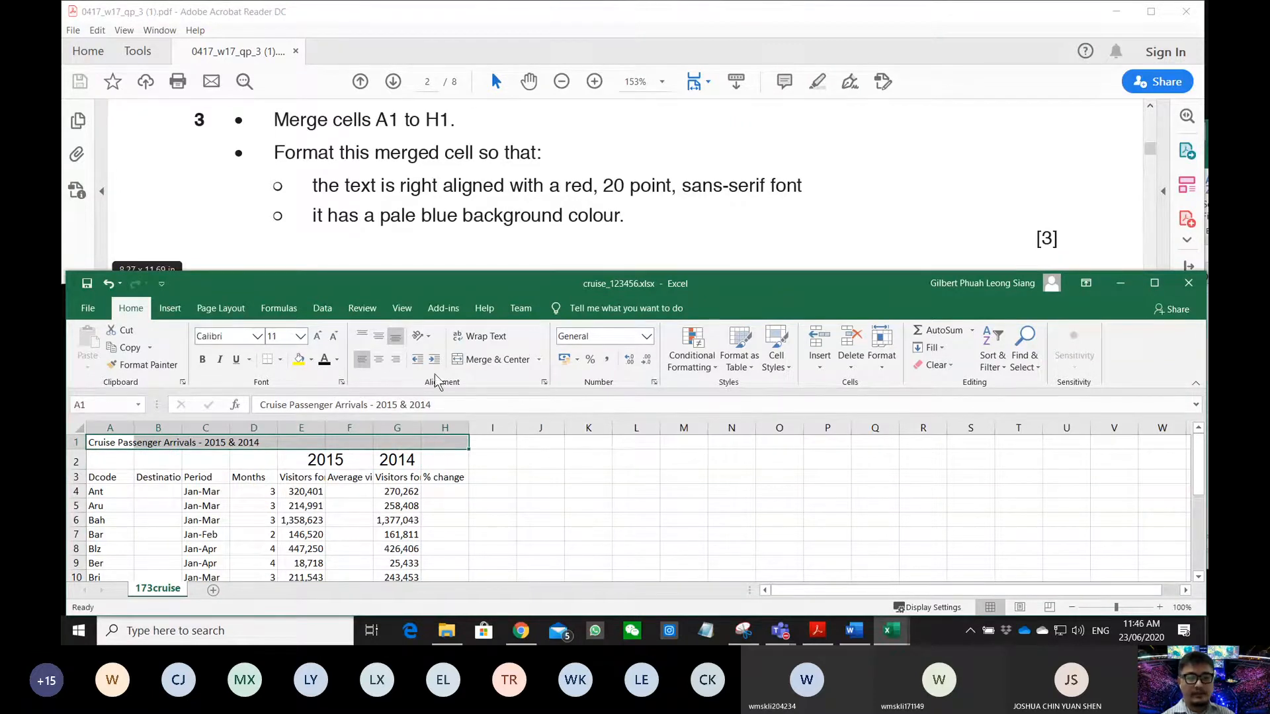
# - Merge cells A1 through H1 with Merge Cells, without centring the title
pyautogui.click(539, 359)
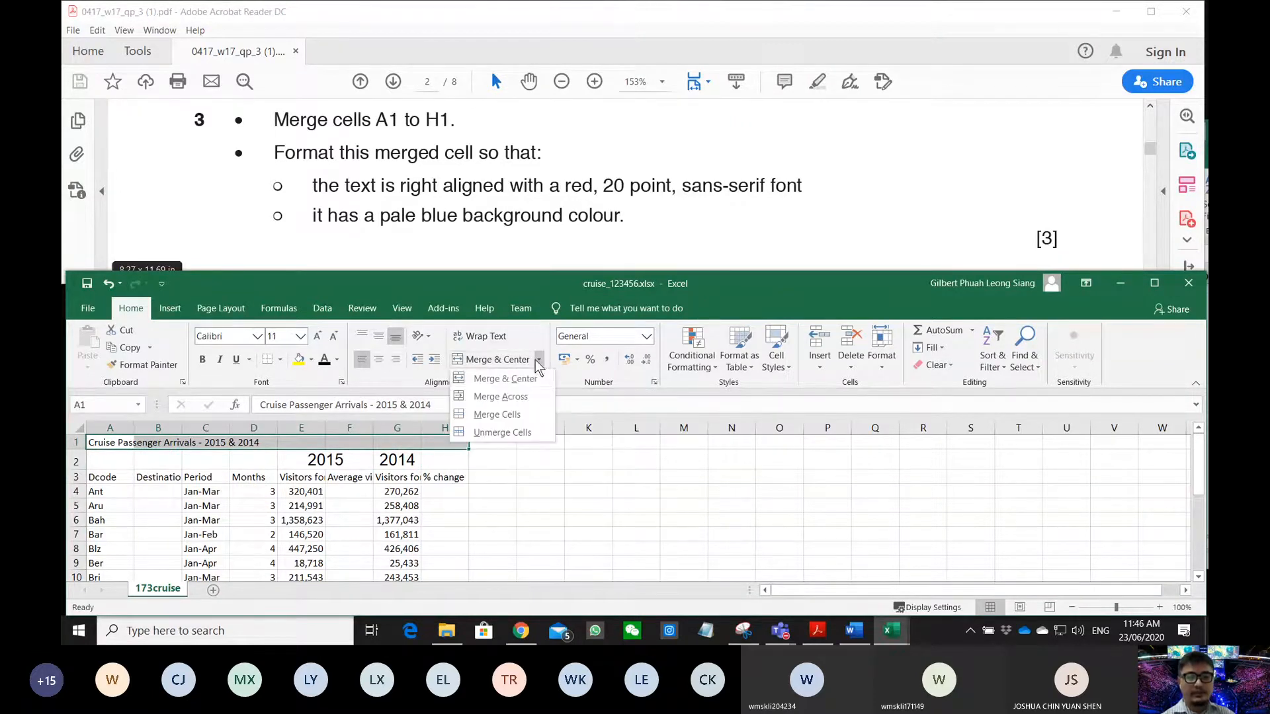
pyautogui.click(509, 417)
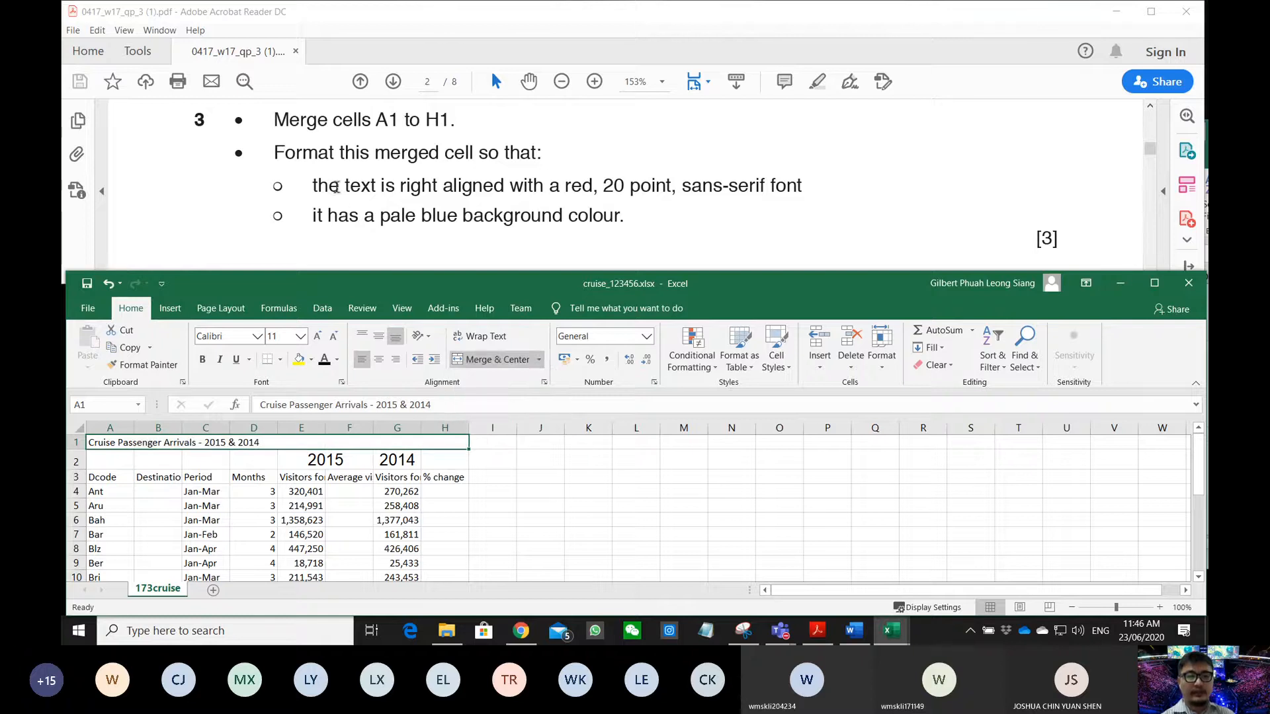
# - Right-align the merged title and make its text red
pyautogui.click(396, 360)
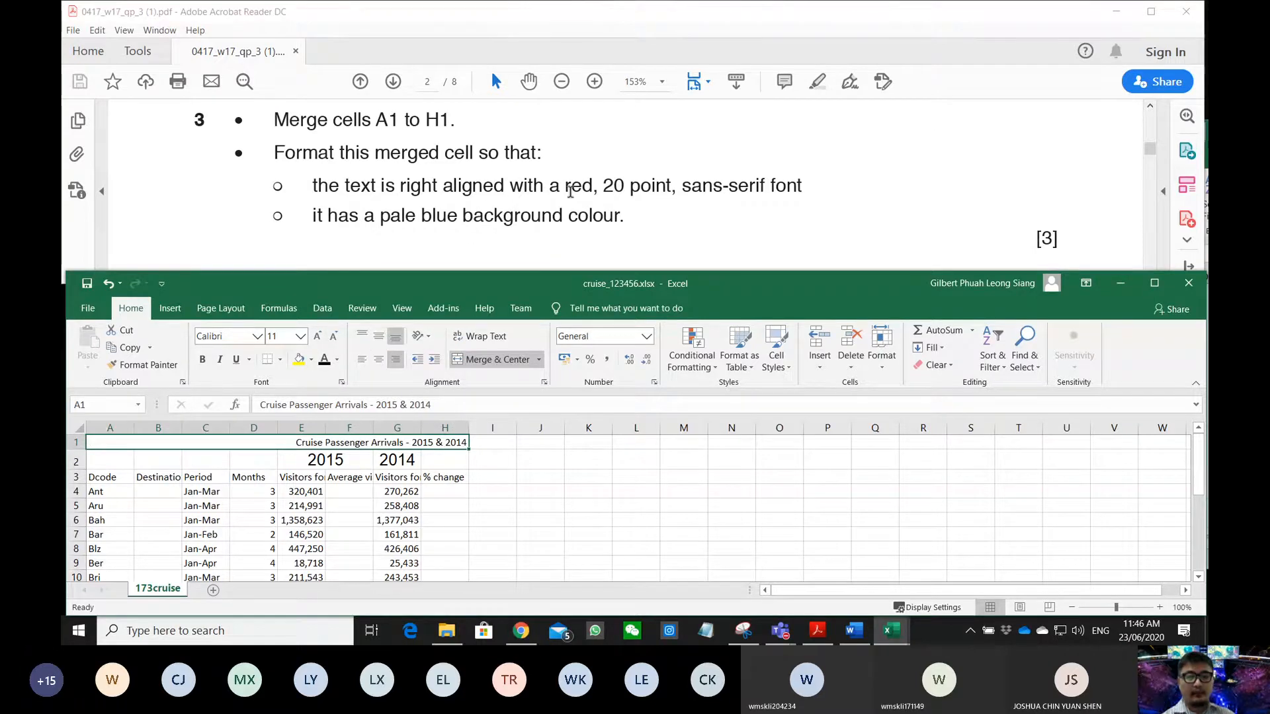
pyautogui.click(338, 360)
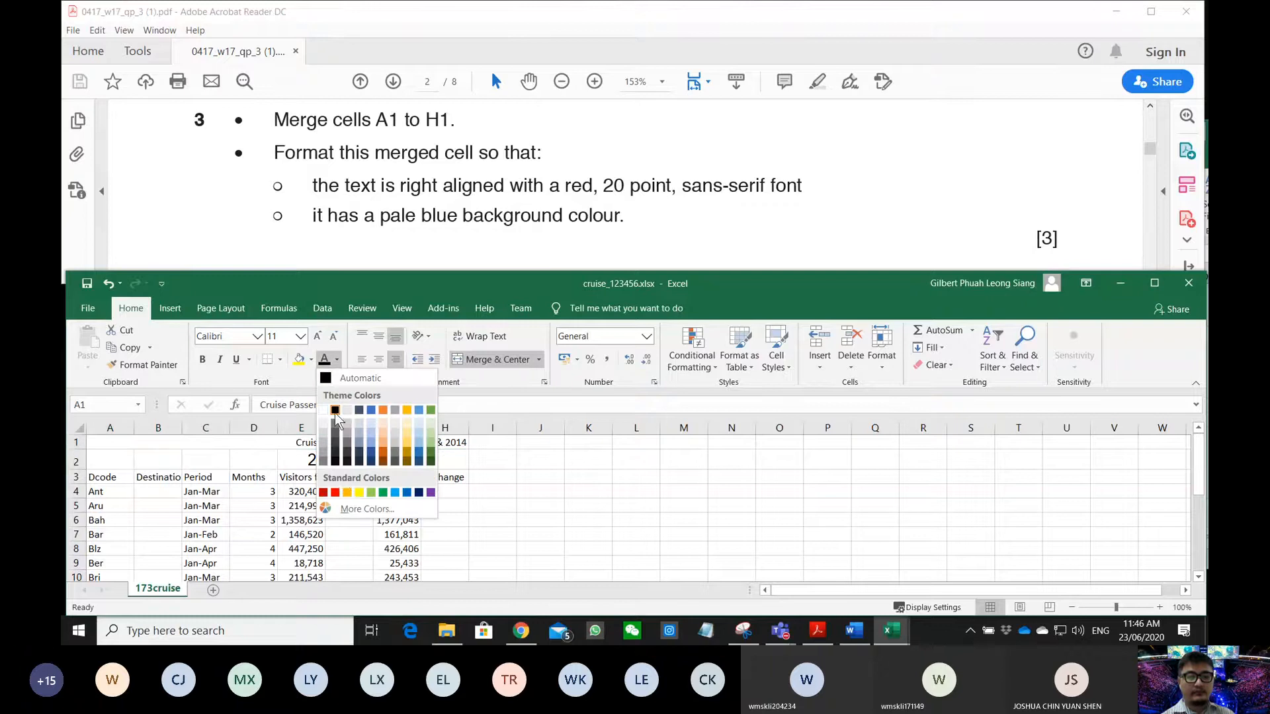
pyautogui.click(335, 493)
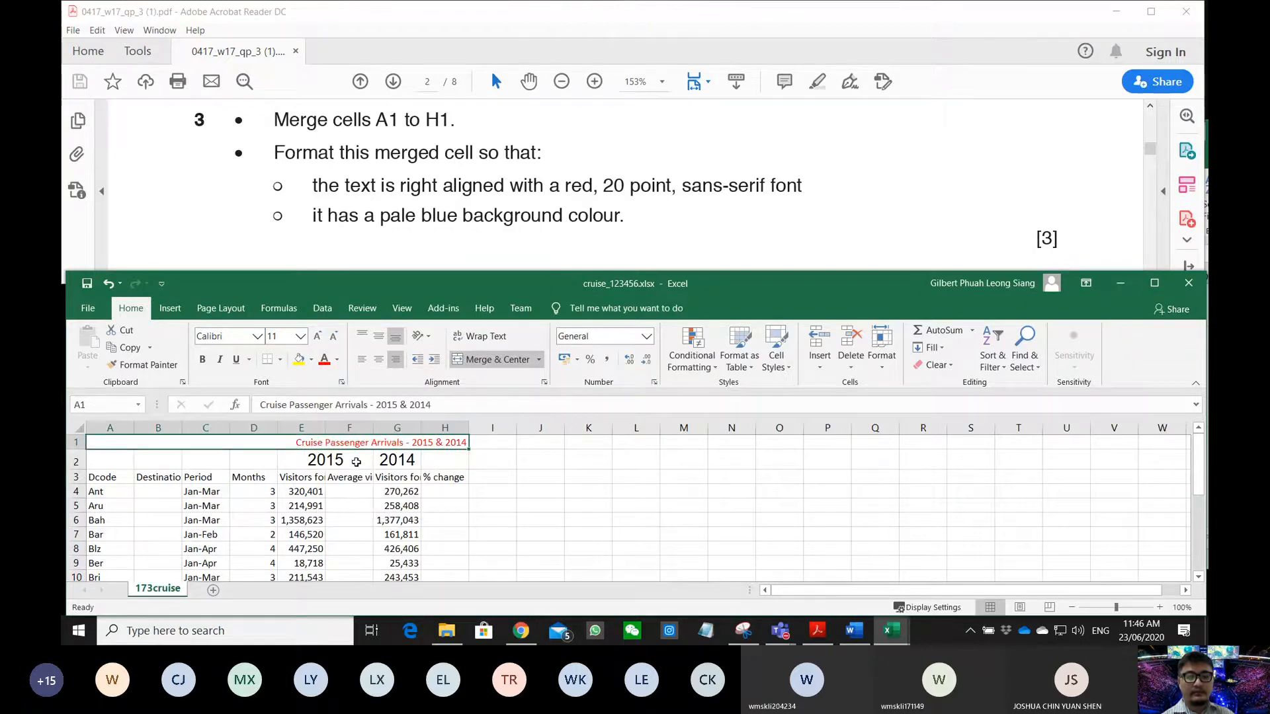
# - Set the title font to 20 point Sans-serif
pyautogui.click(300, 336)
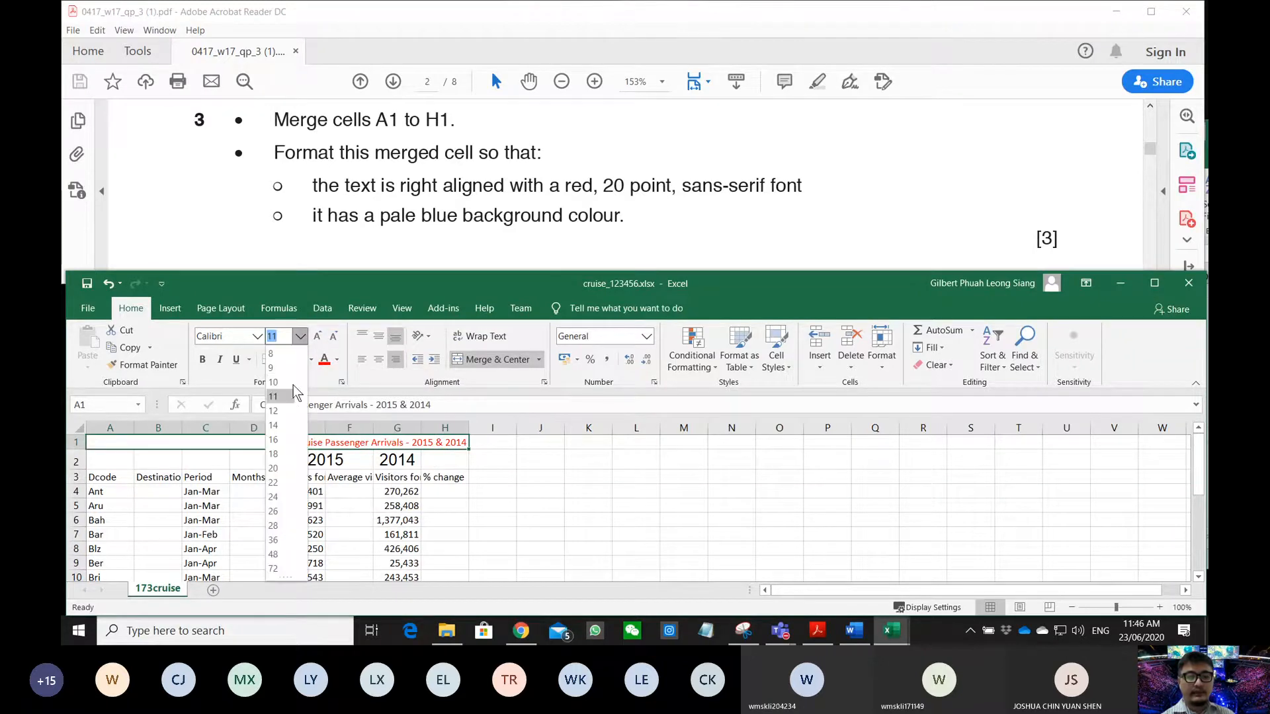
pyautogui.click(276, 463)
pyautogui.click(235, 336)
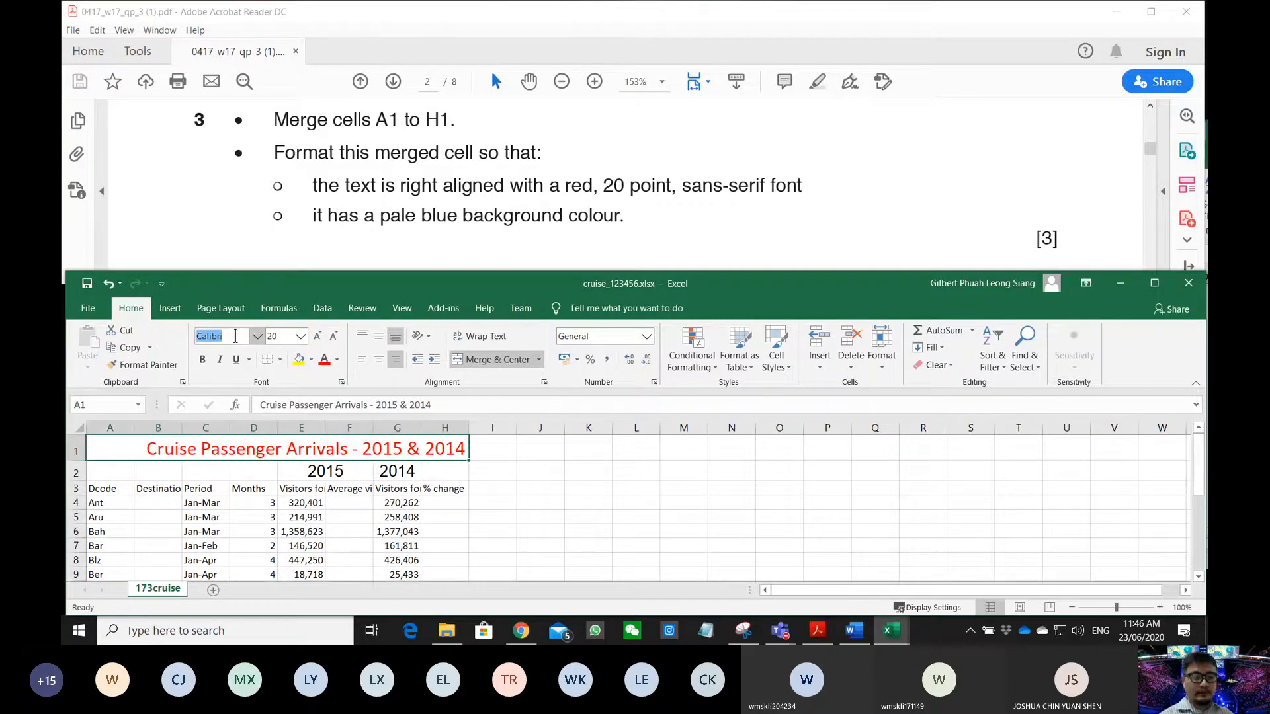
pyautogui.write('Sans')
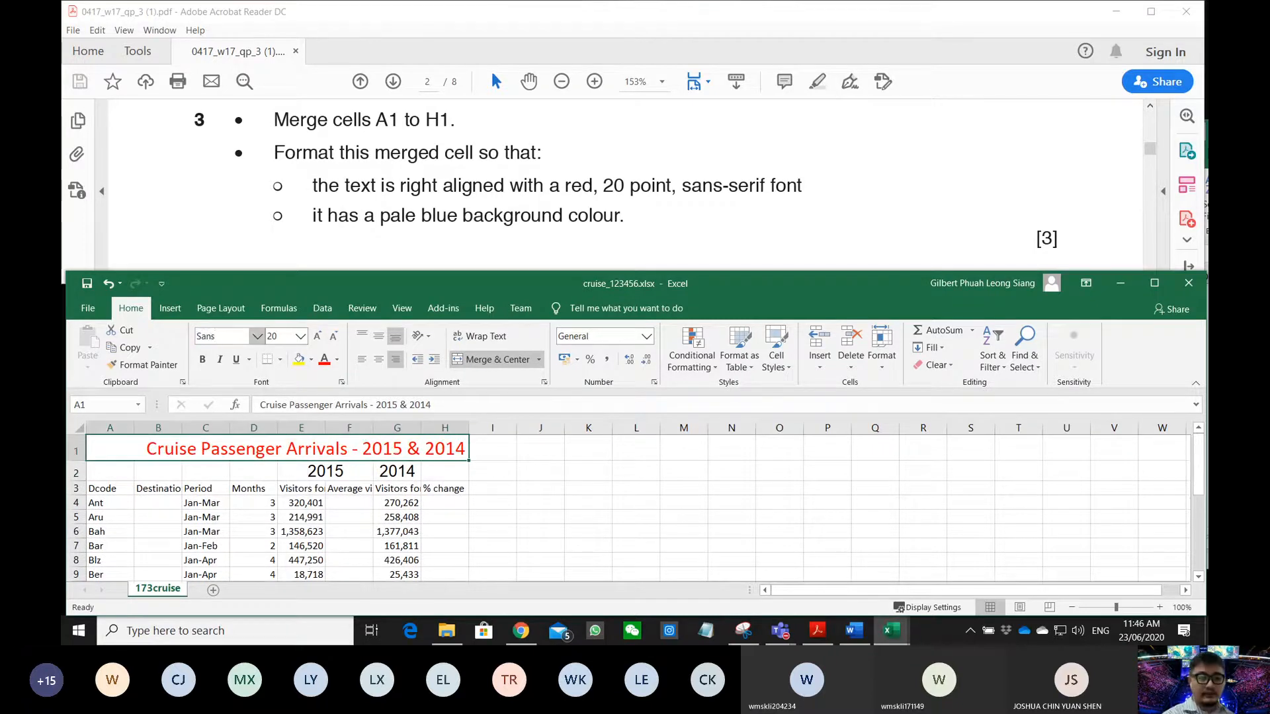
pyautogui.write('-')
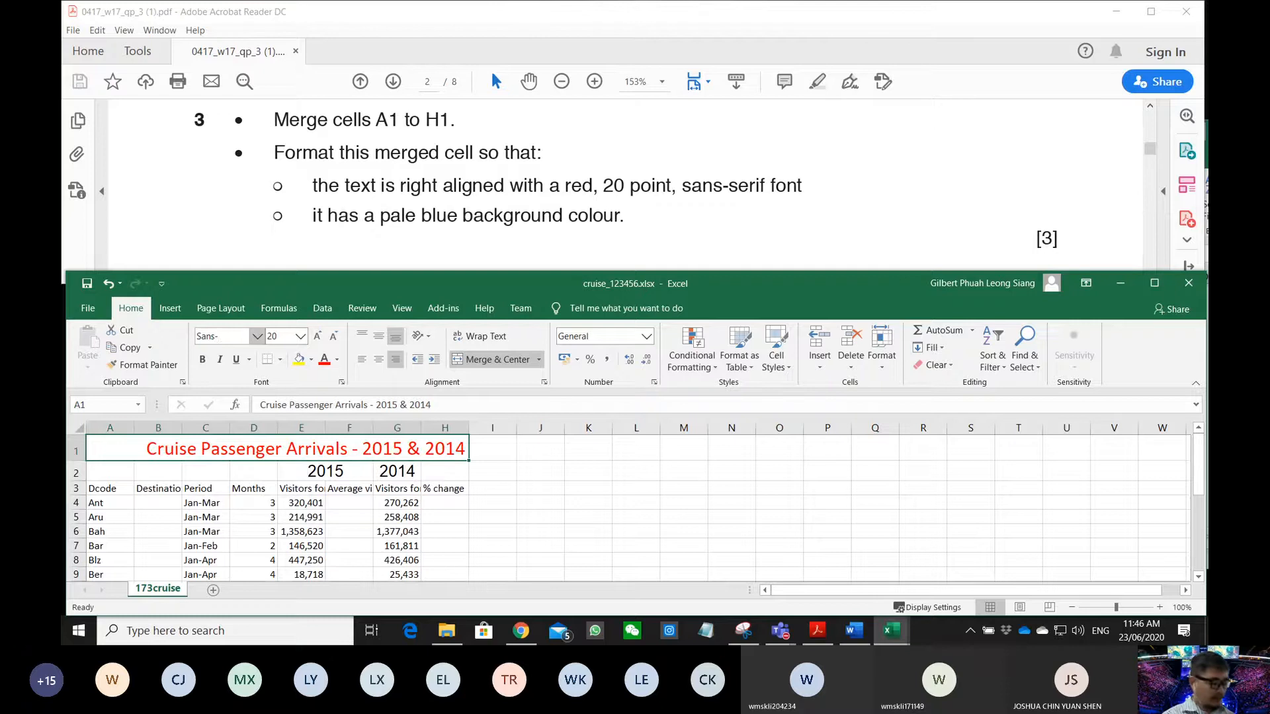
pyautogui.write('serif')
pyautogui.press('Return')
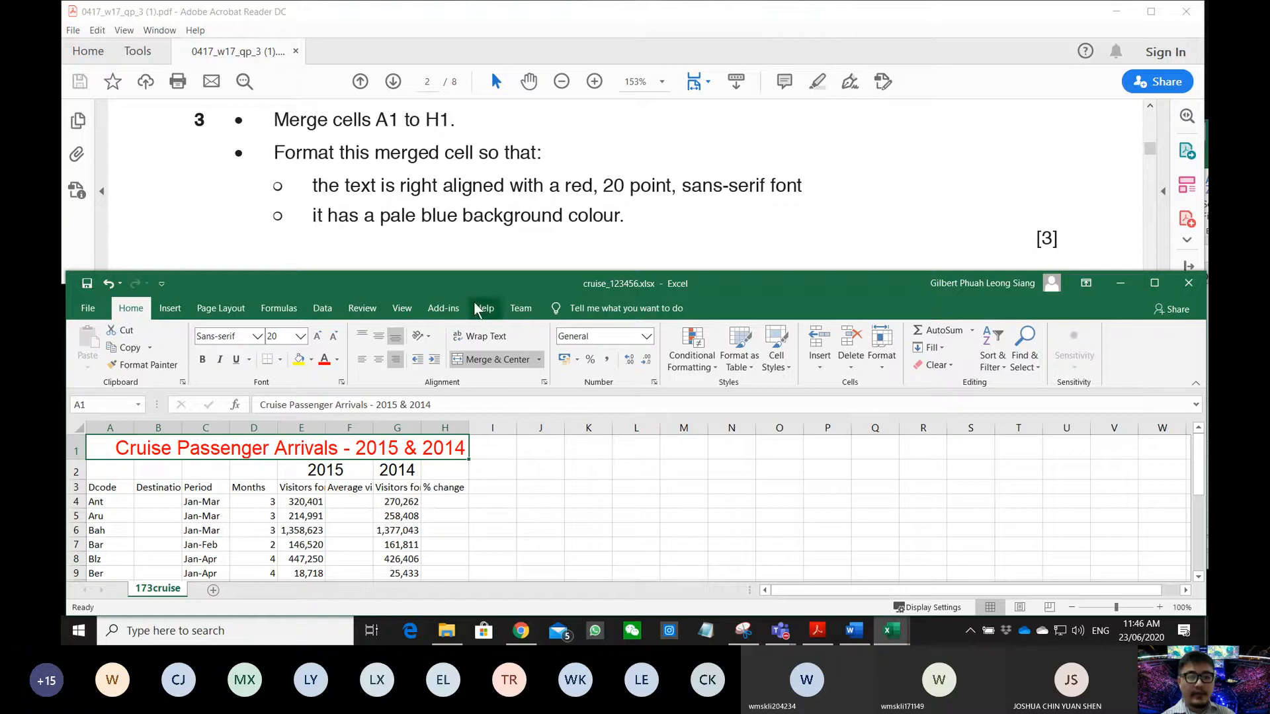
pyautogui.click(311, 361)
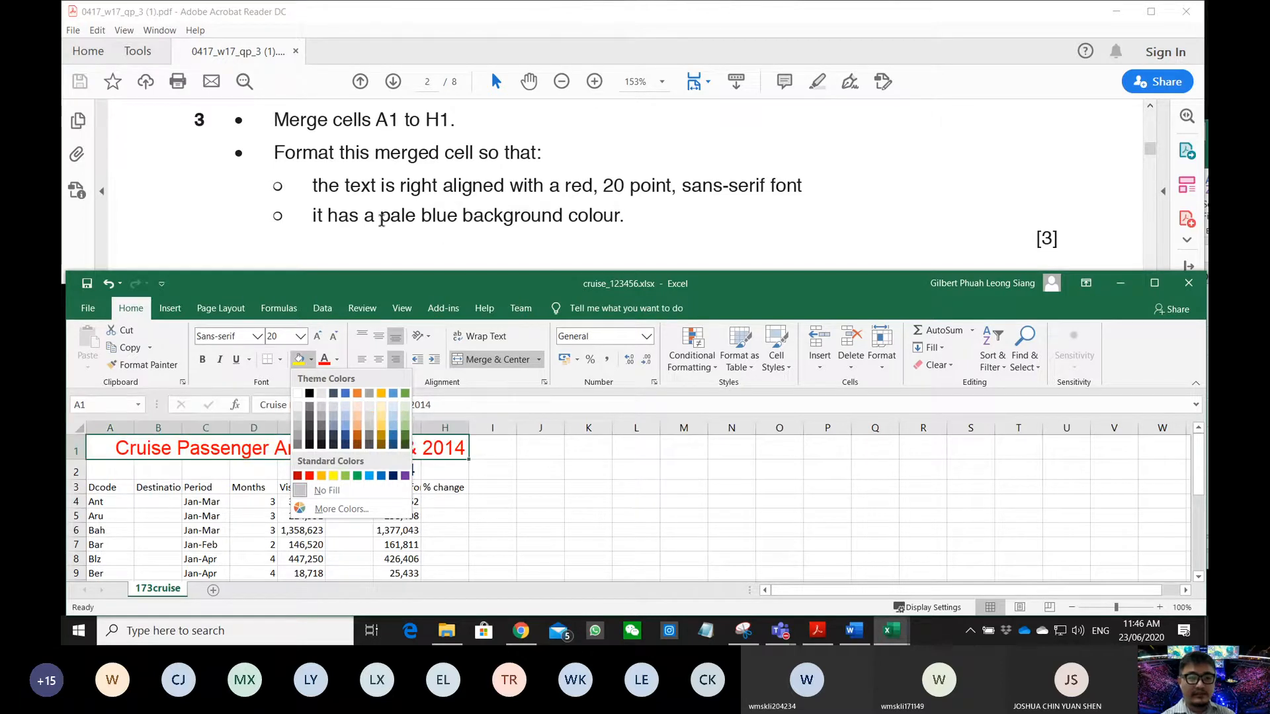
# - Fill the merged A1:H1 title with a pale cyan colour from More Colors
pyautogui.moveTo(382, 221); pyautogui.dragTo(457, 217)
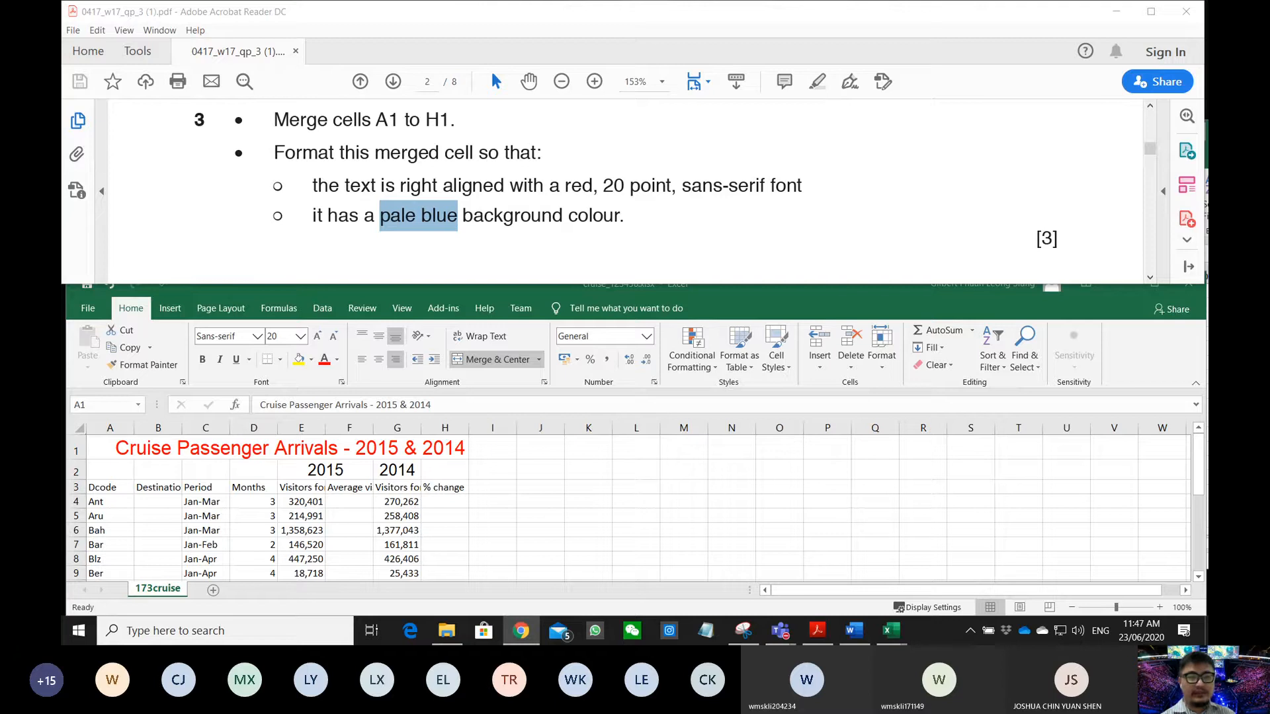
pyautogui.click(320, 368)
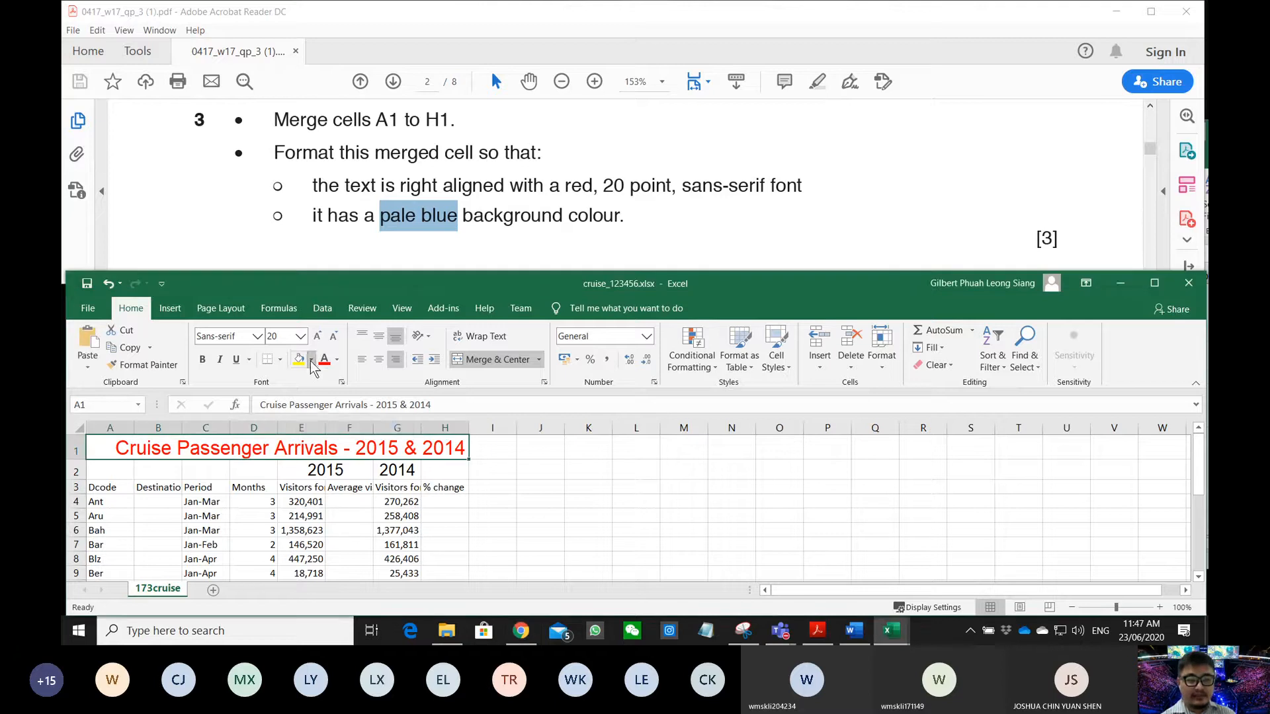
pyautogui.click(311, 359)
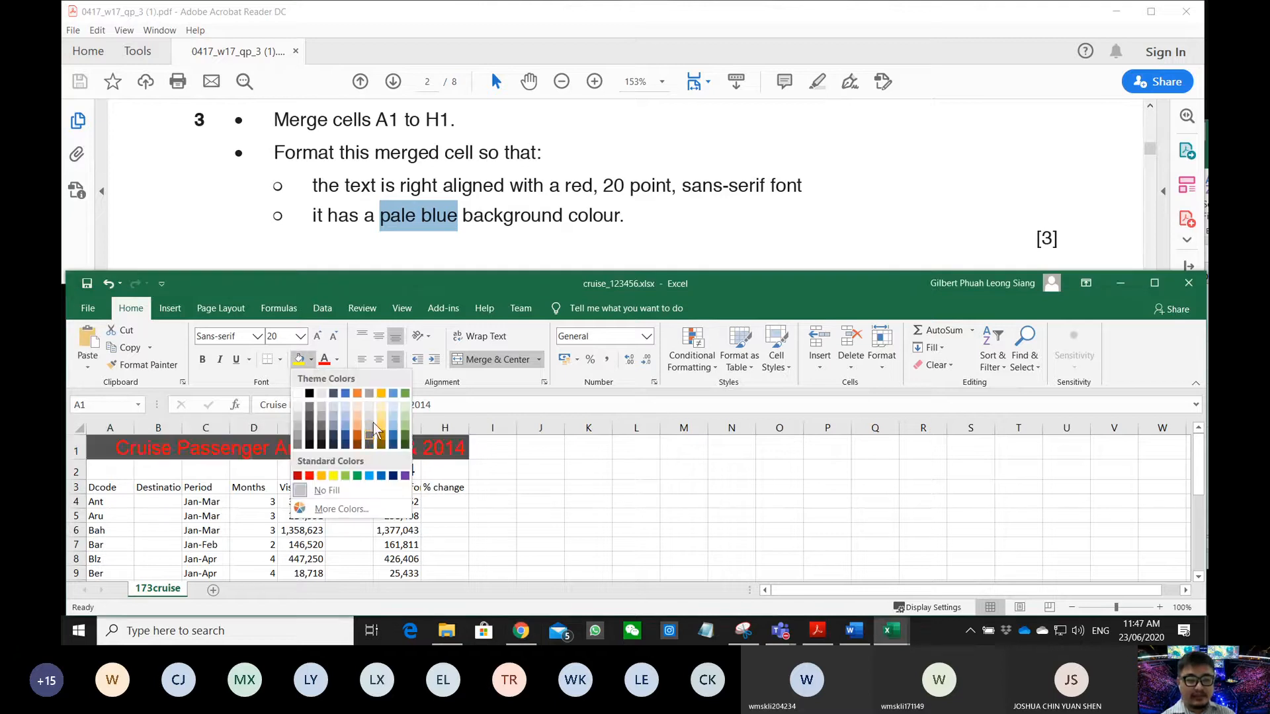
pyautogui.click(354, 507)
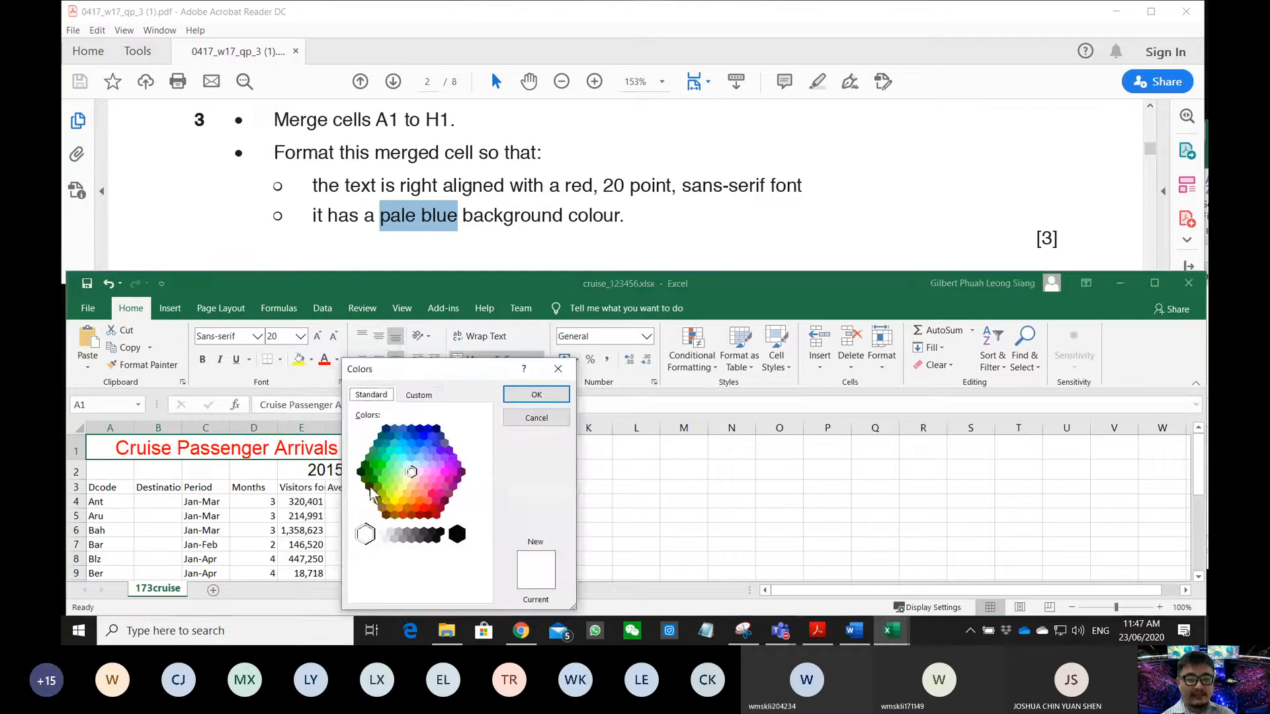
pyautogui.click(399, 451)
pyautogui.click(403, 458)
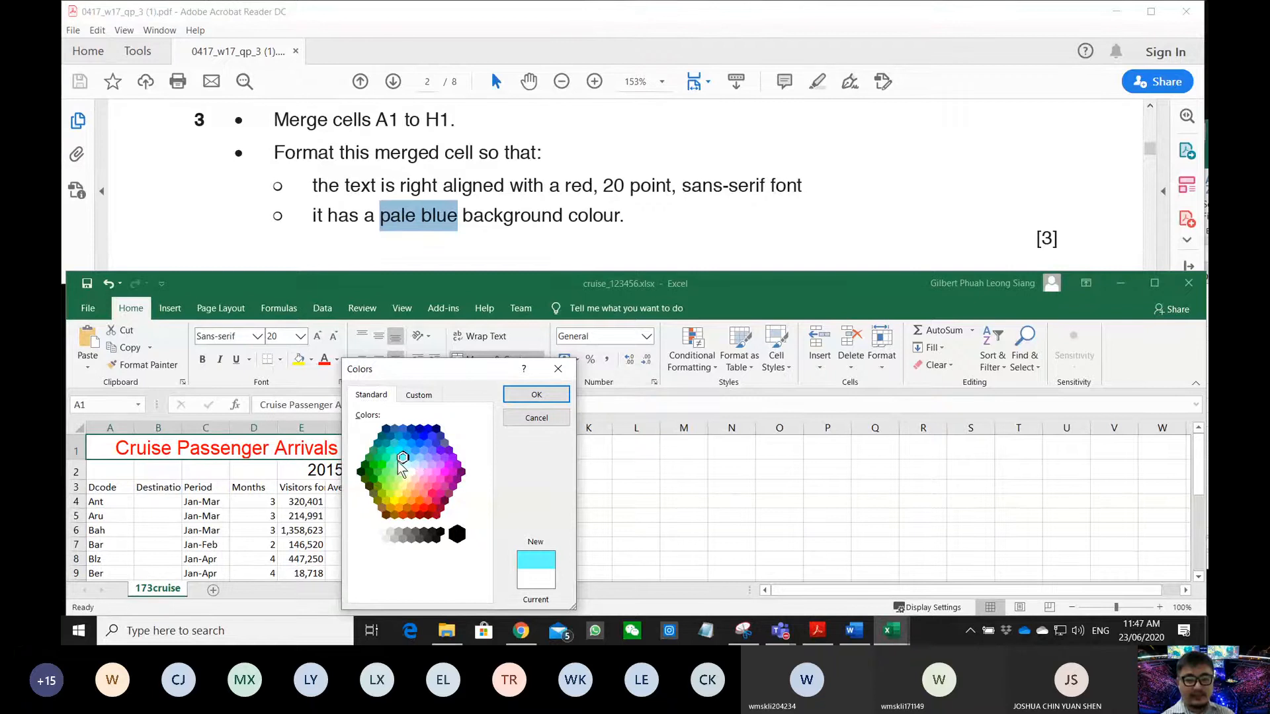
pyautogui.click(537, 394)
pyautogui.click(506, 502)
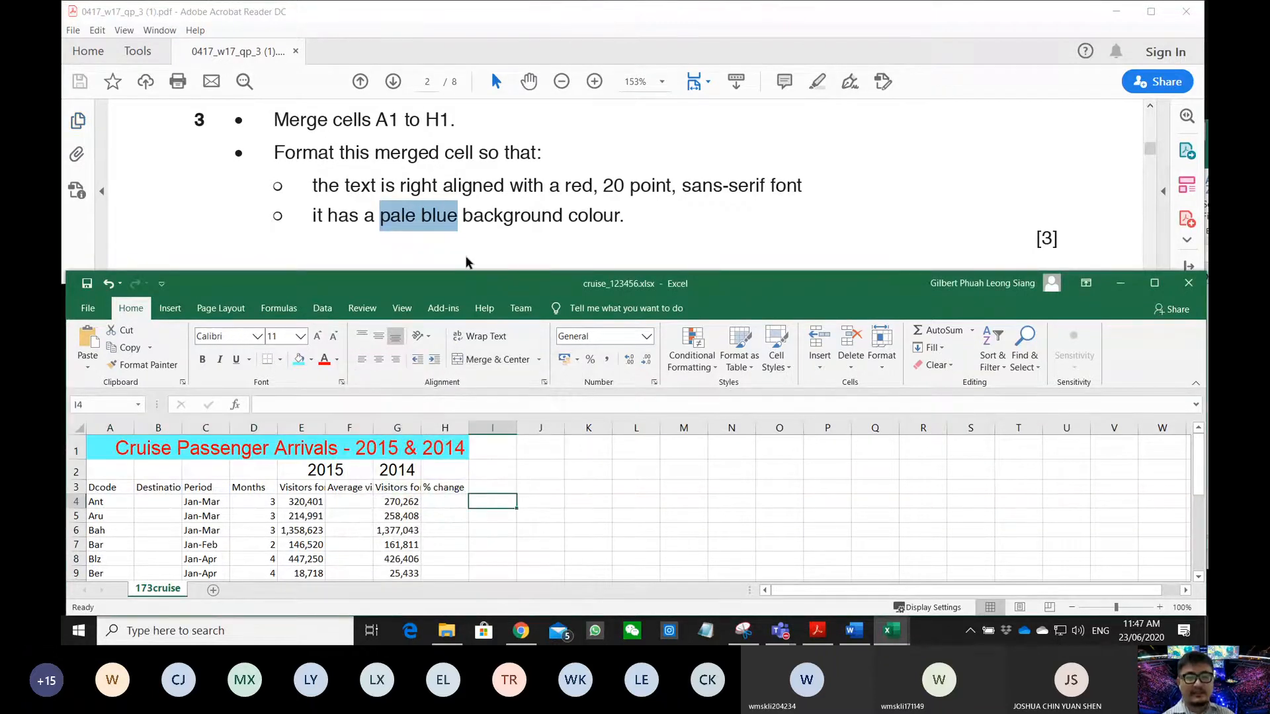
# - Scroll to question 4 and select cell B4 in the cruise sheet
pyautogui.scroll(-3, 466, 253)
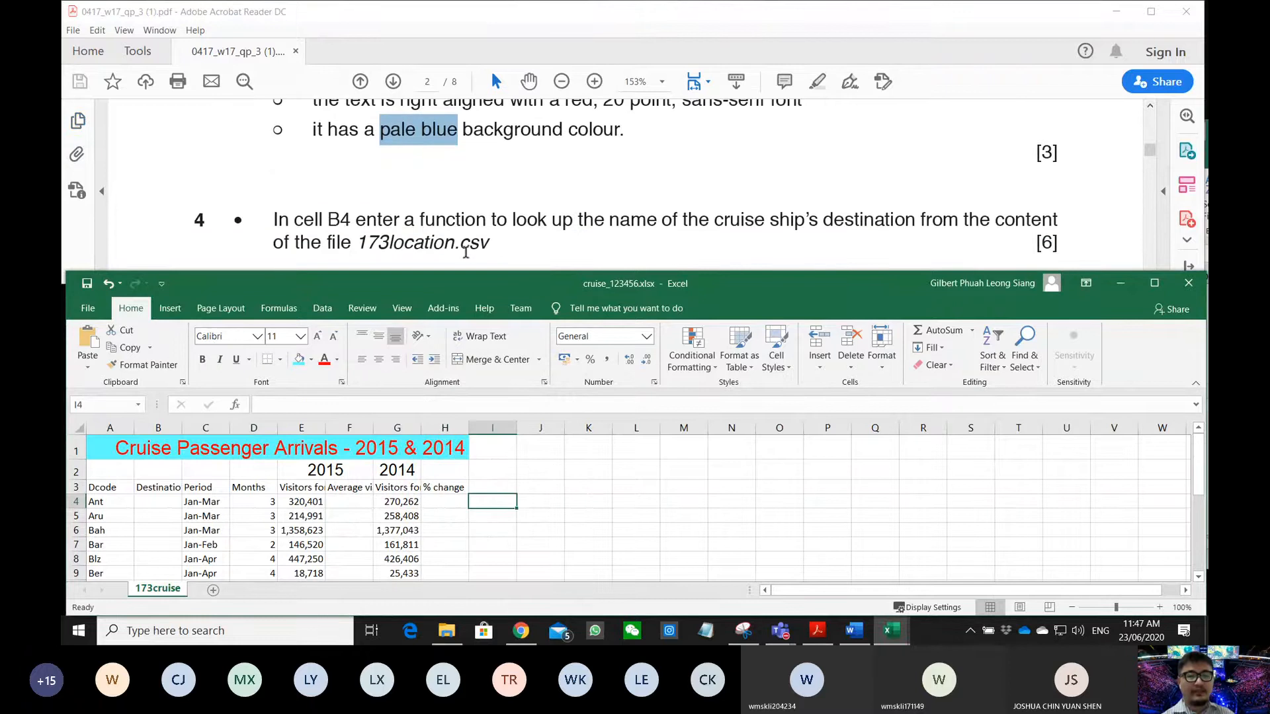
pyautogui.scroll(-2, 465, 253)
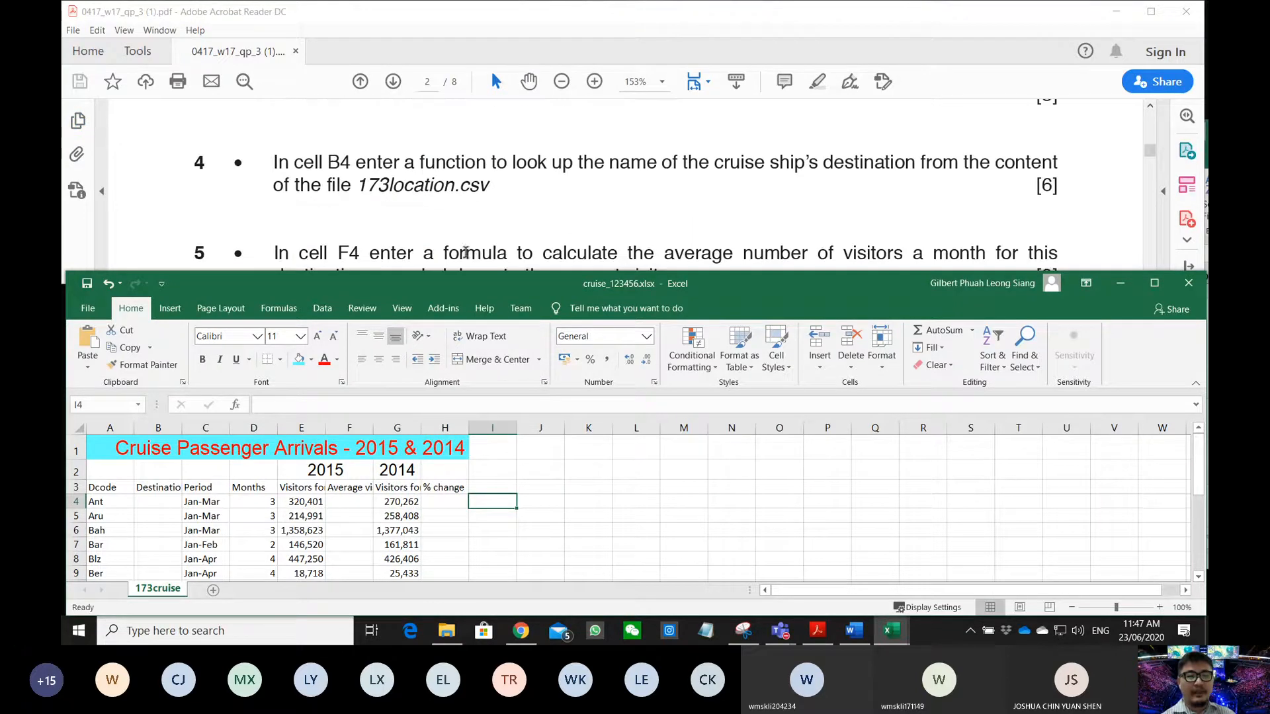
pyautogui.moveTo(295, 162); pyautogui.dragTo(351, 171)
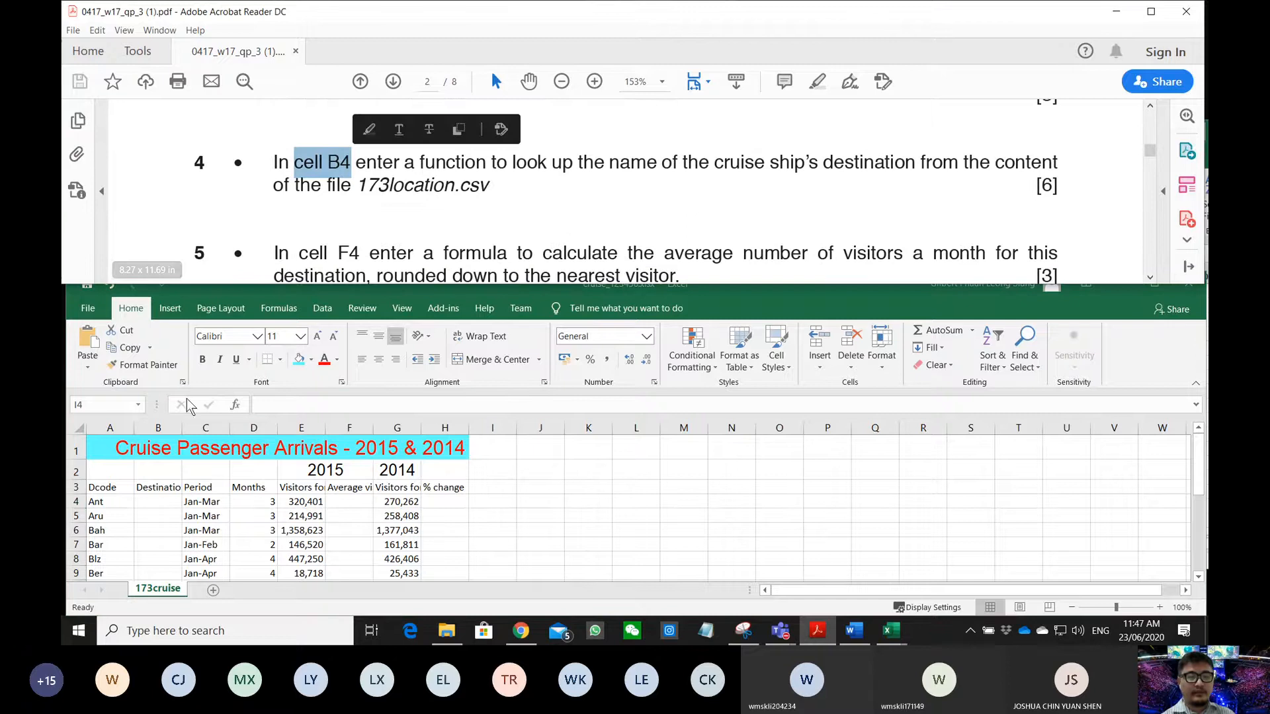
pyautogui.click(149, 501)
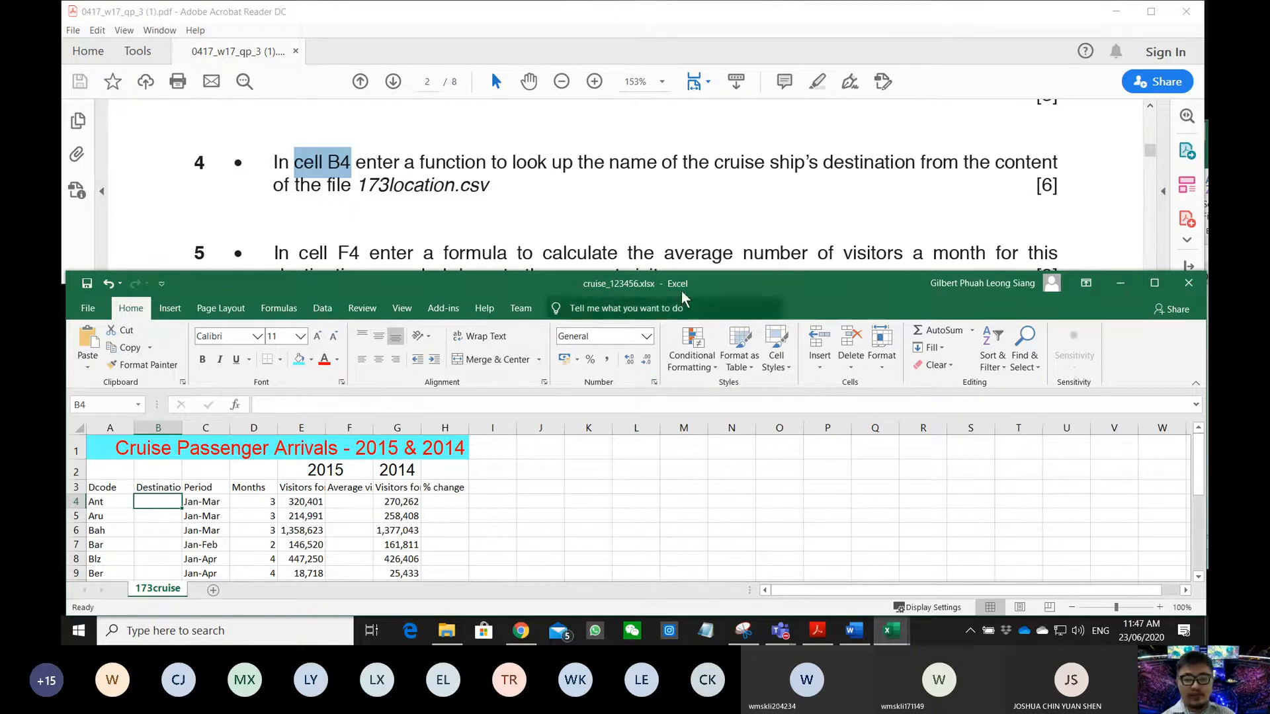
# - Arrange 173location.csv and the cruise workbook side by side in the lower halves, then reselect B4
pyautogui.moveTo(891, 630)
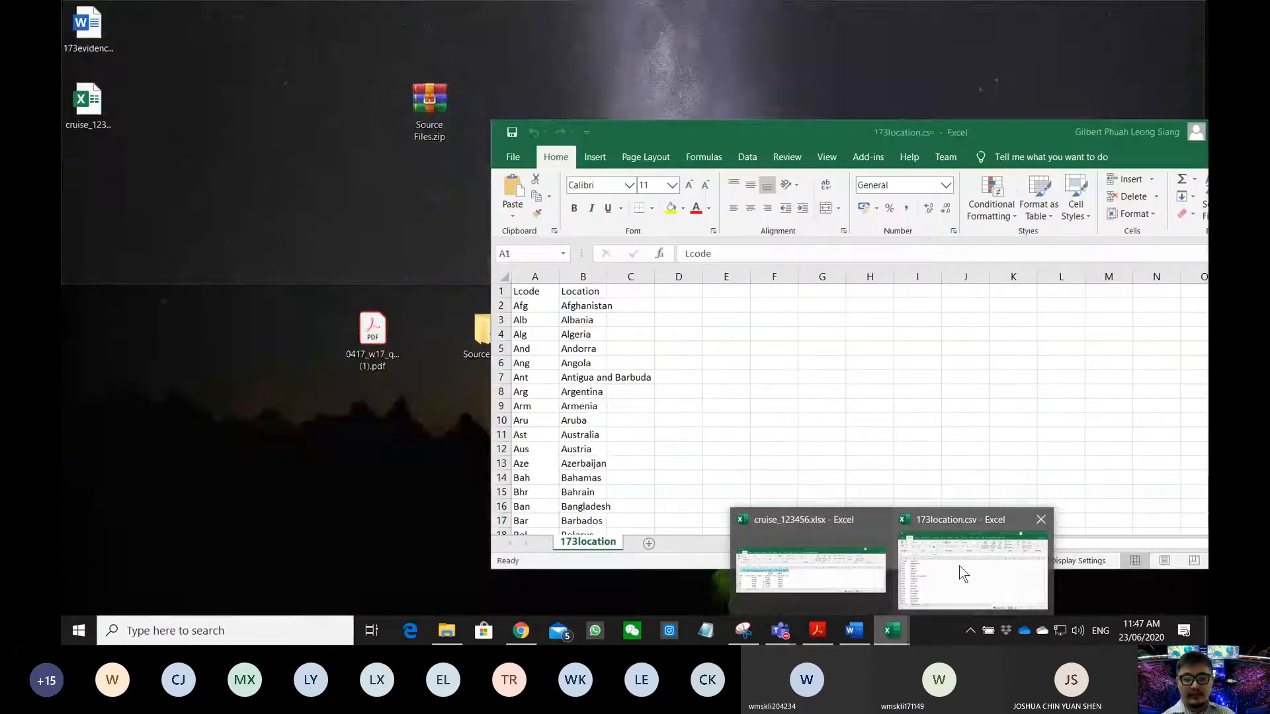
pyautogui.click(959, 566)
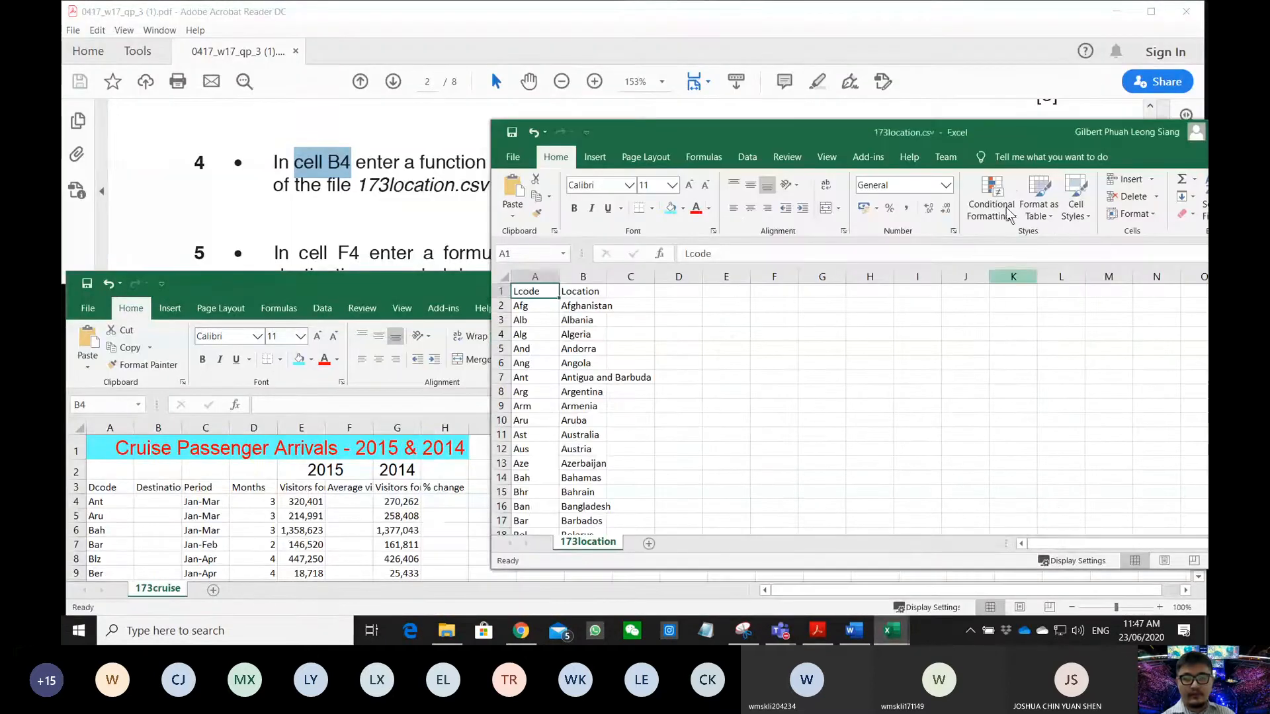
pyautogui.moveTo(1013, 126); pyautogui.dragTo(1205, 617)
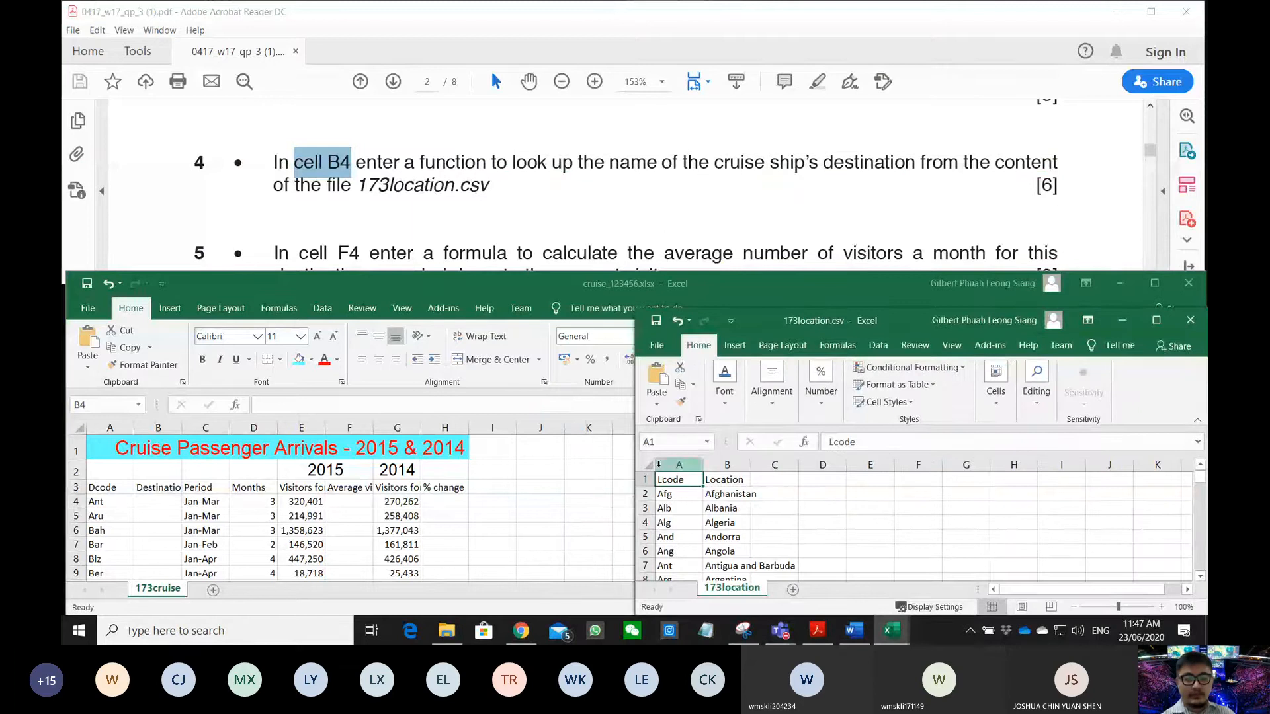
pyautogui.moveTo(566, 284); pyautogui.dragTo(63, 635)
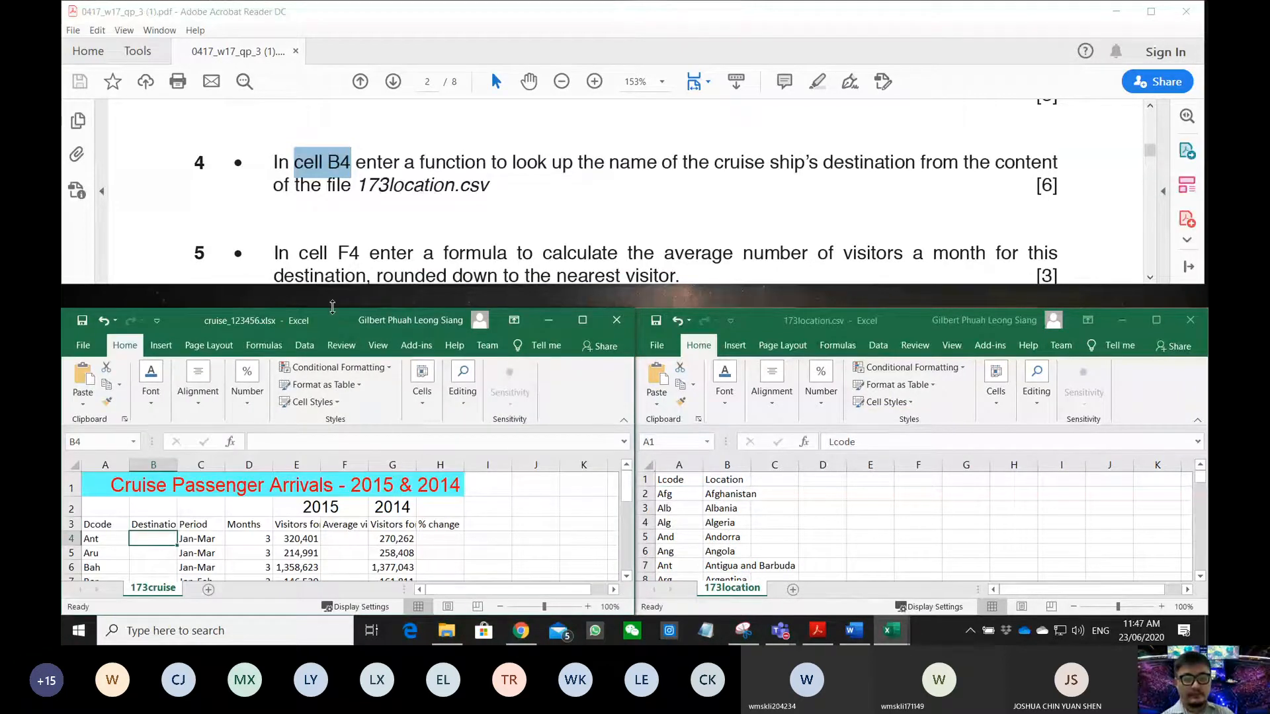
pyautogui.moveTo(332, 308)
pyautogui.mouseDown()
pyautogui.moveTo(332, 265)
pyautogui.moveTo(332, 289)
pyautogui.mouseUp()
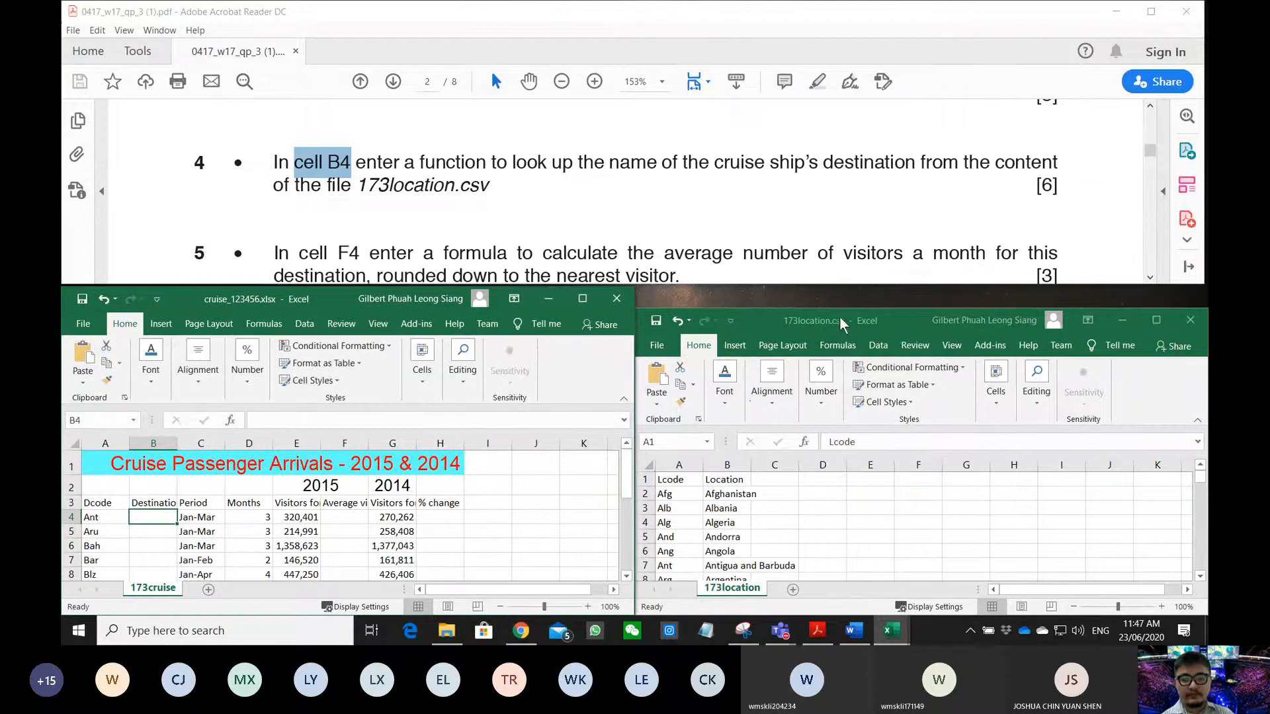
pyautogui.moveTo(897, 306); pyautogui.dragTo(897, 281)
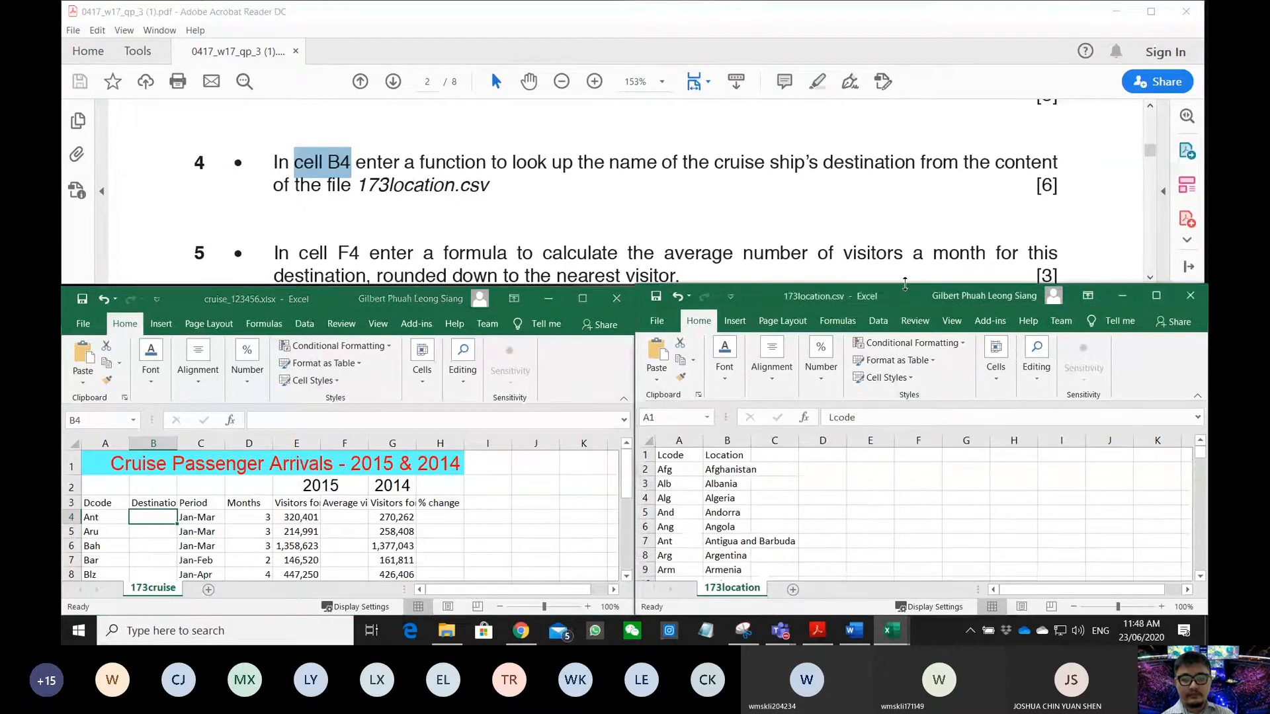
pyautogui.click(168, 520)
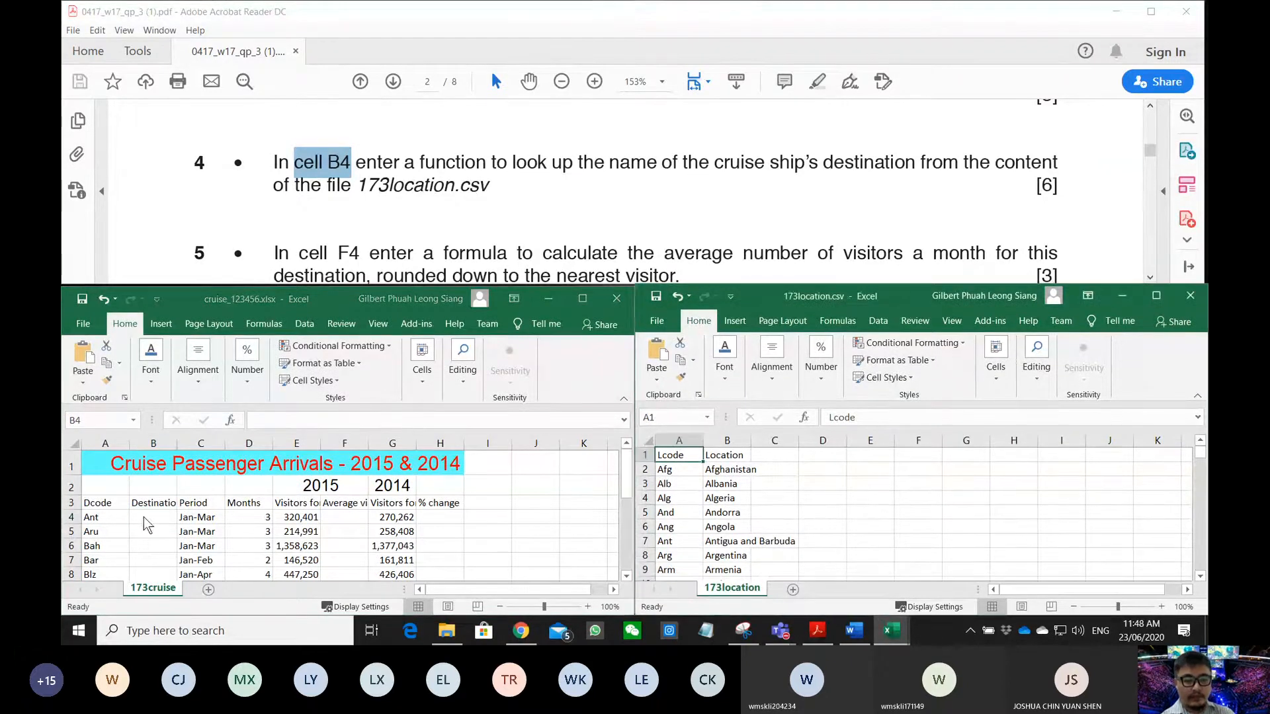
# - Insert VLOOKUP in B4 with A4 as lookup value and the 173location table as range
pyautogui.click(232, 421)
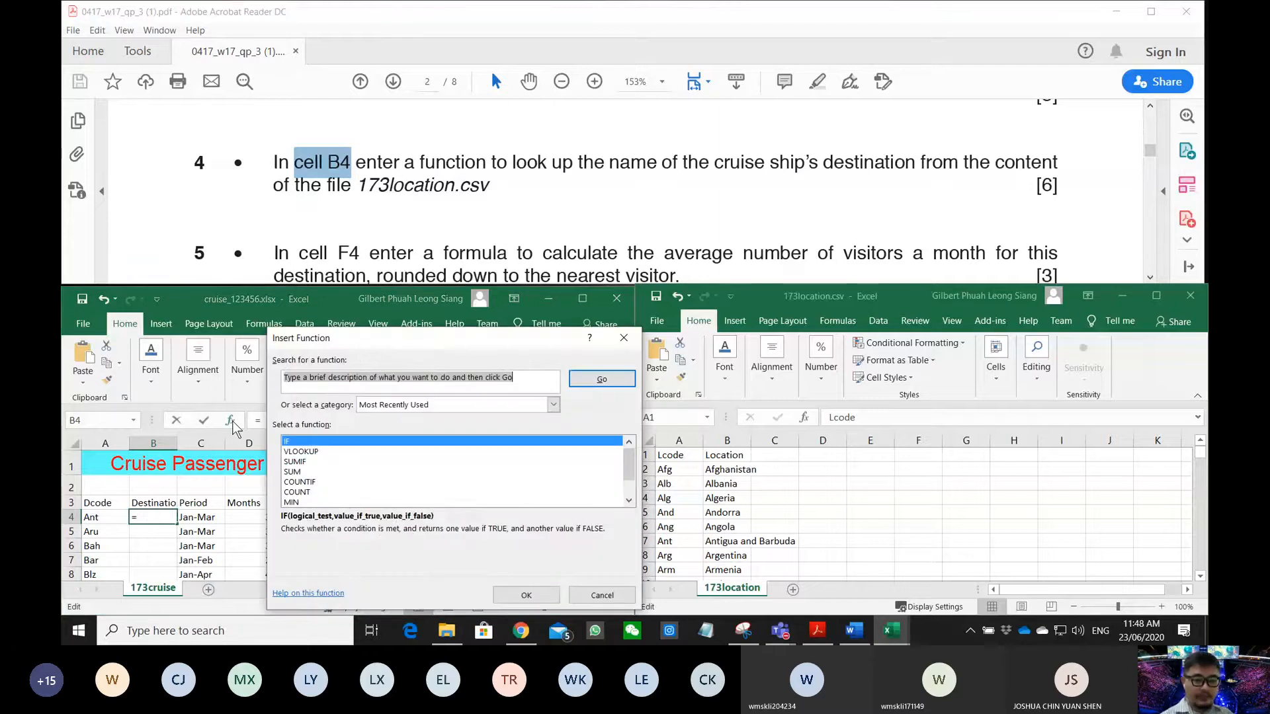
pyautogui.doubleClick(316, 451)
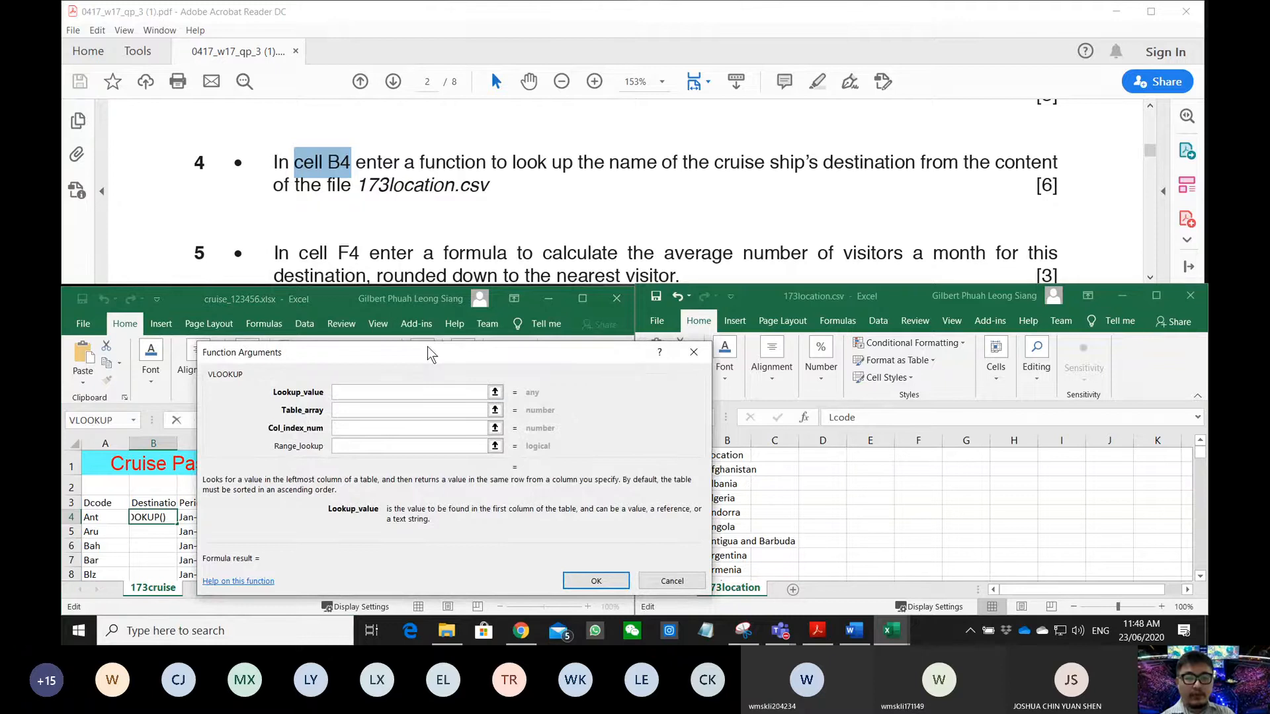
pyautogui.moveTo(427, 347); pyautogui.dragTo(497, 129)
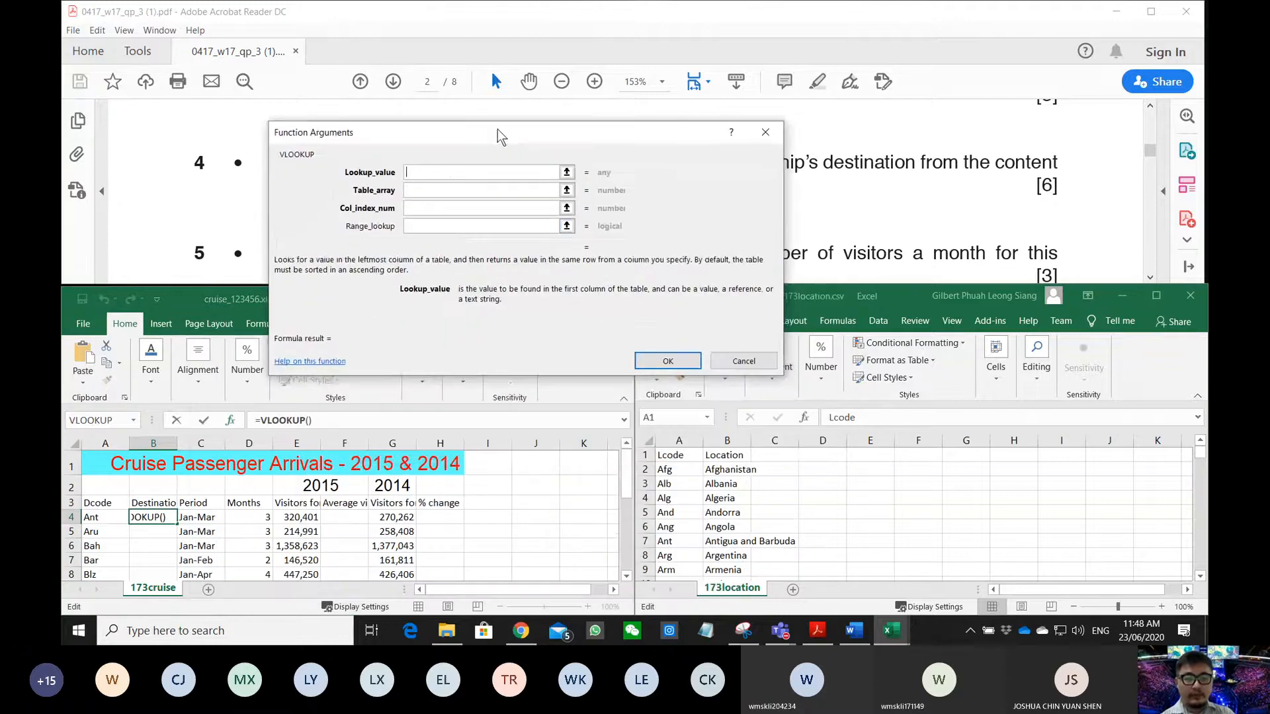
pyautogui.click(116, 517)
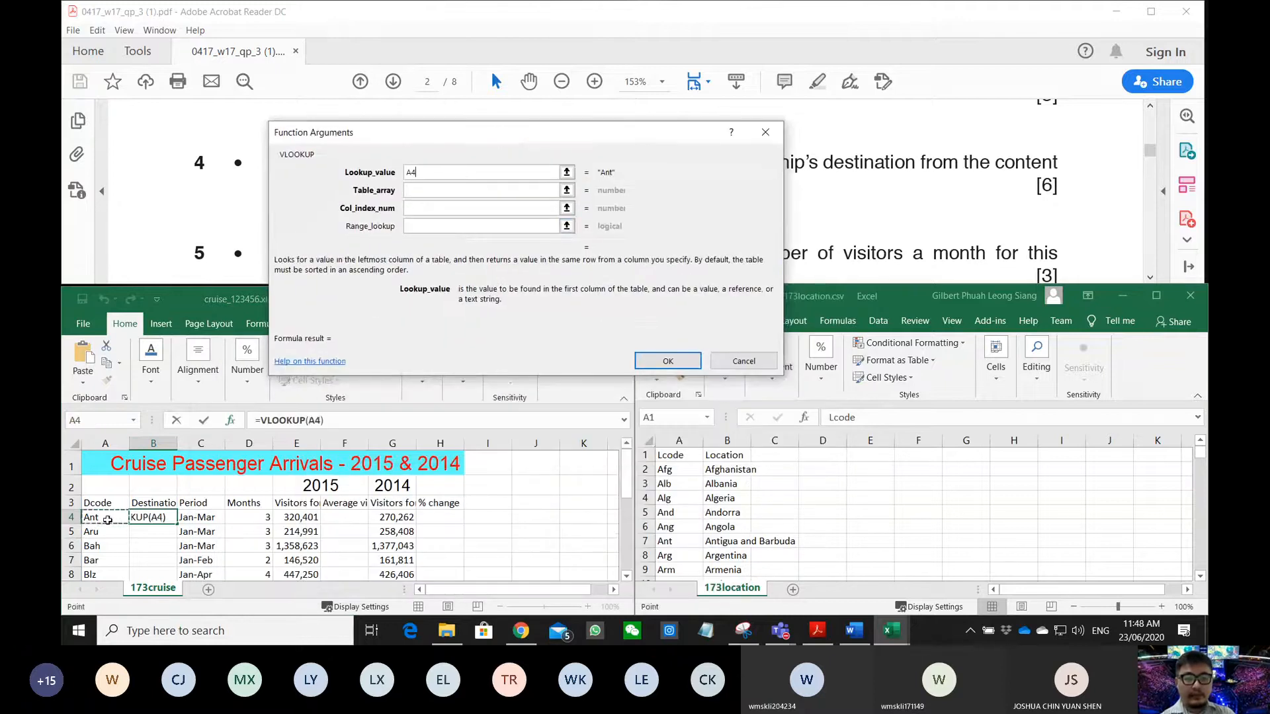
pyautogui.click(433, 190)
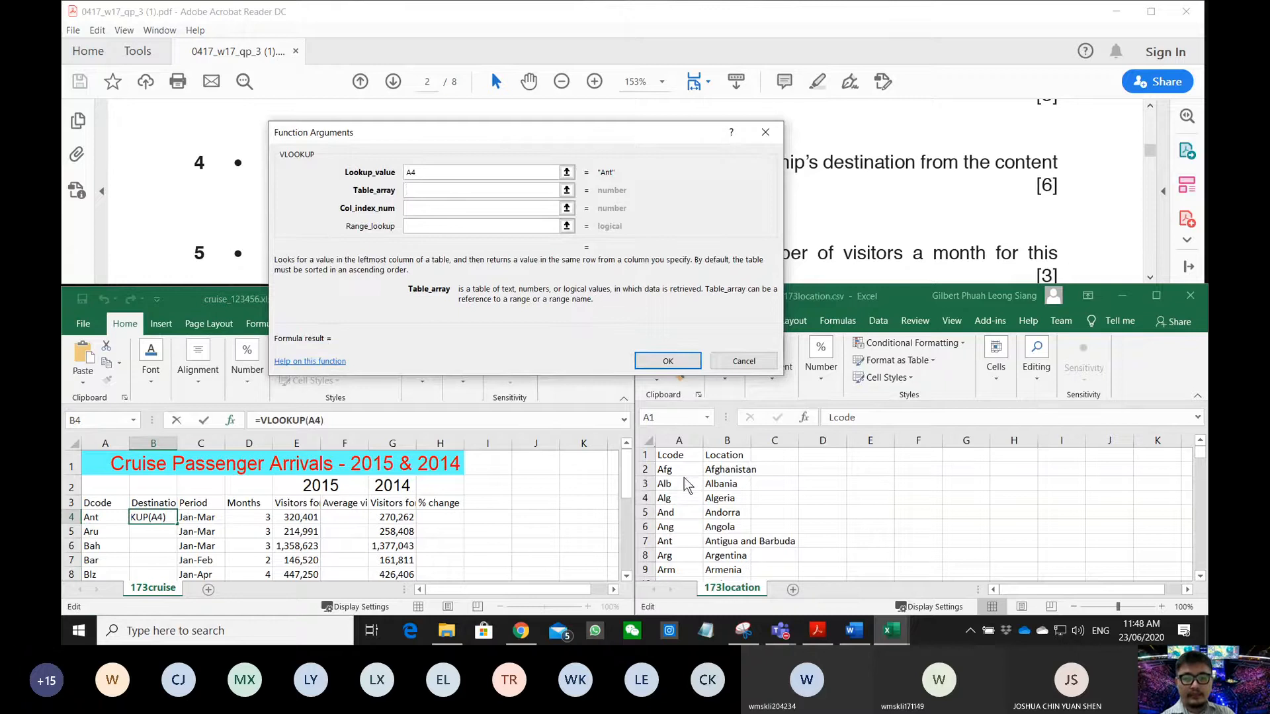
pyautogui.moveTo(669, 455); pyautogui.dragTo(730, 633)
pyautogui.moveTo(744, 543); pyautogui.dragTo(744, 543)
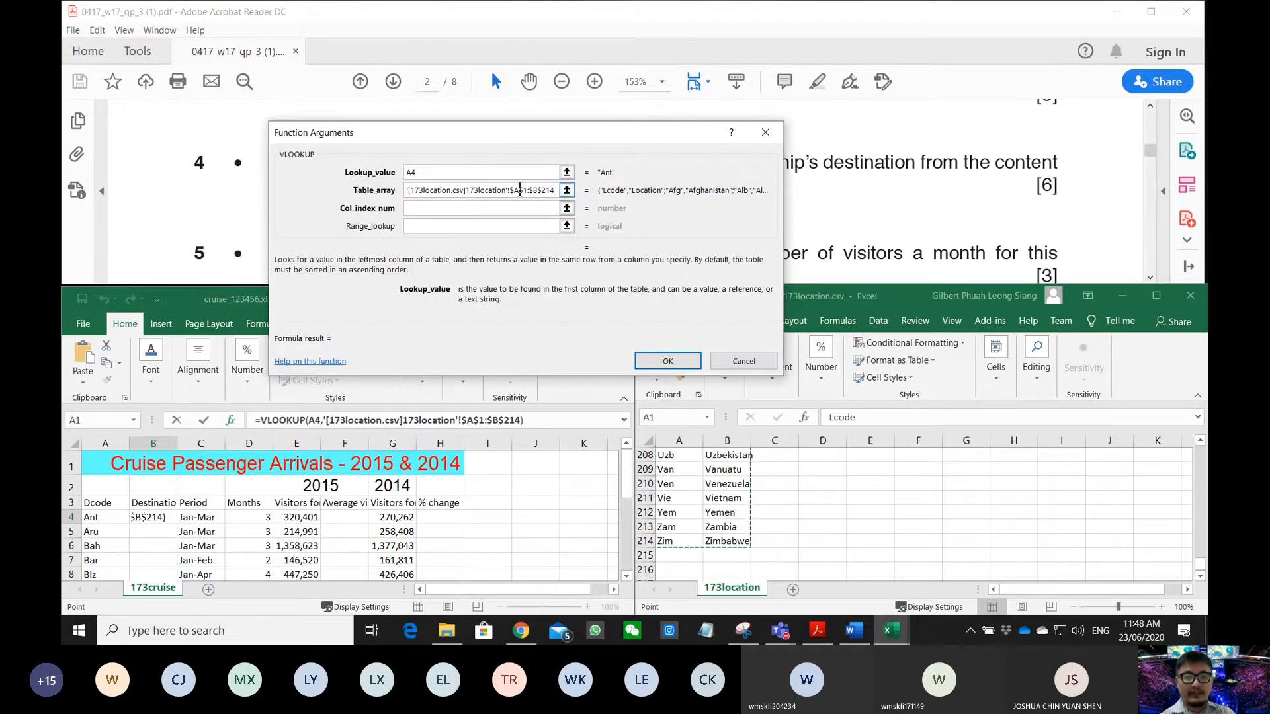
# - Make the table range fully absolute as $A$1:$B$214
pyautogui.press('F4')
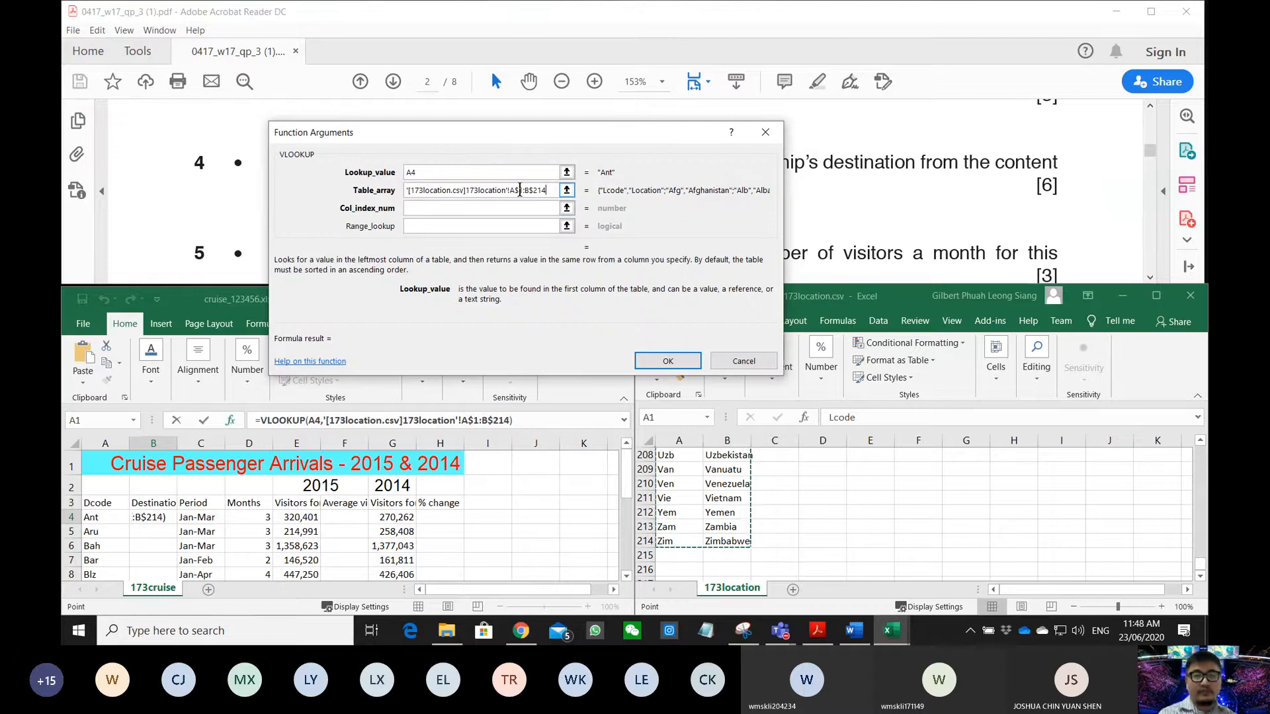
pyautogui.press('F4')
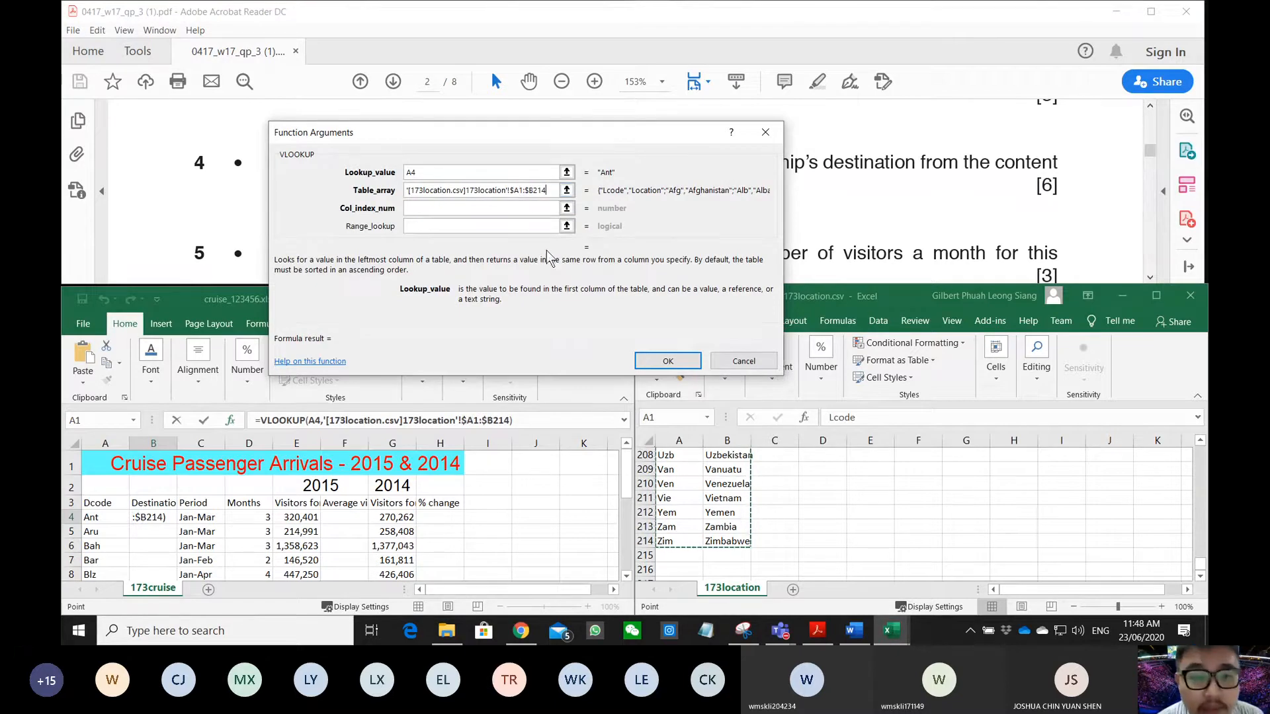
pyautogui.click(520, 191)
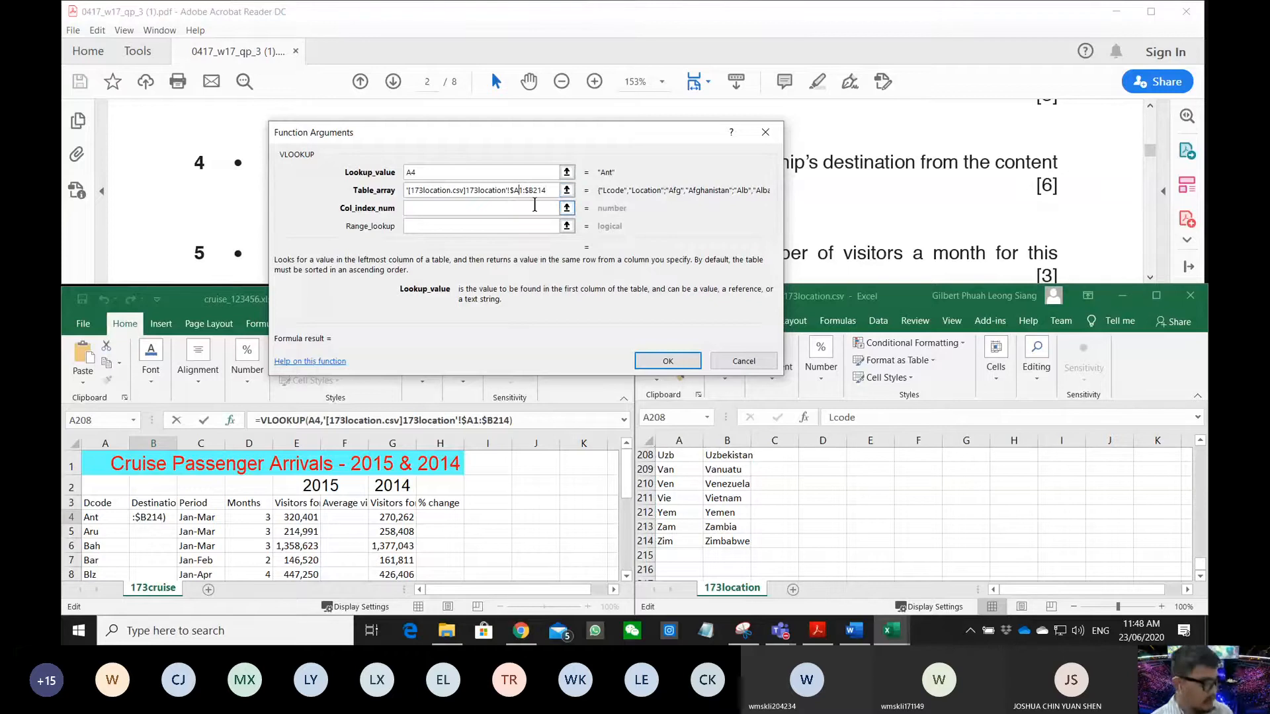
pyautogui.write('$')
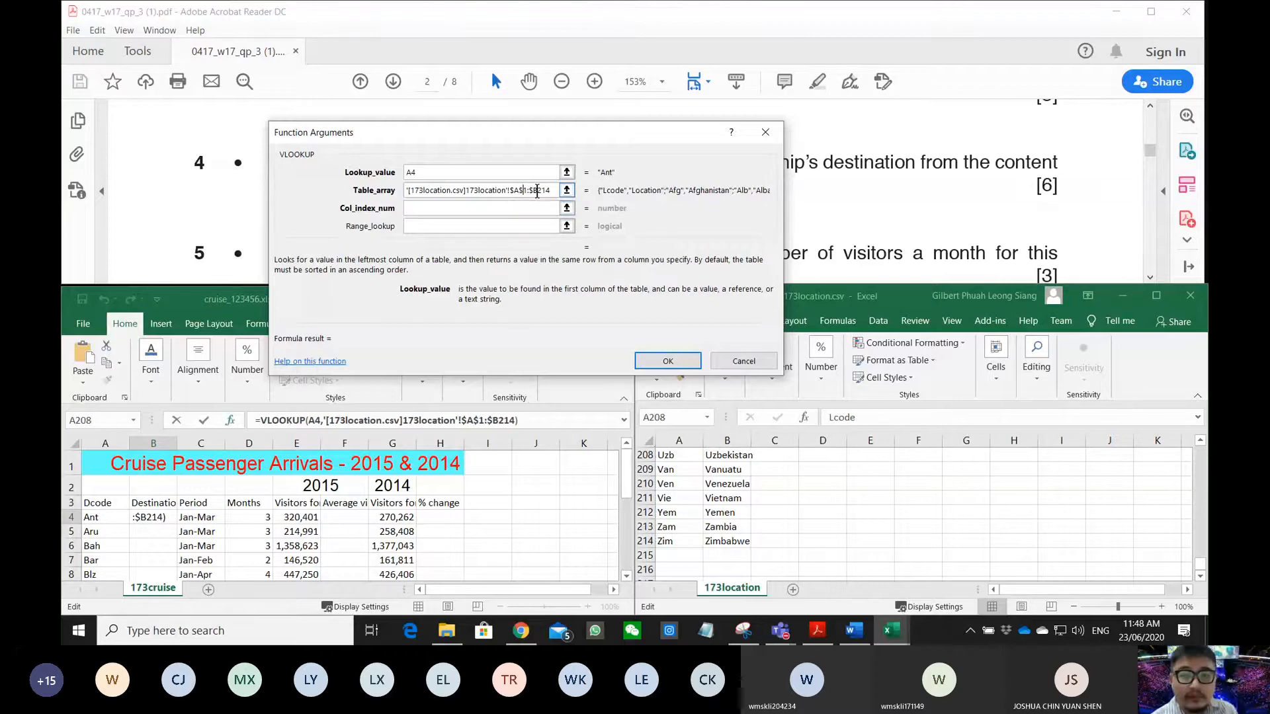
pyautogui.click(537, 190)
pyautogui.write('$')
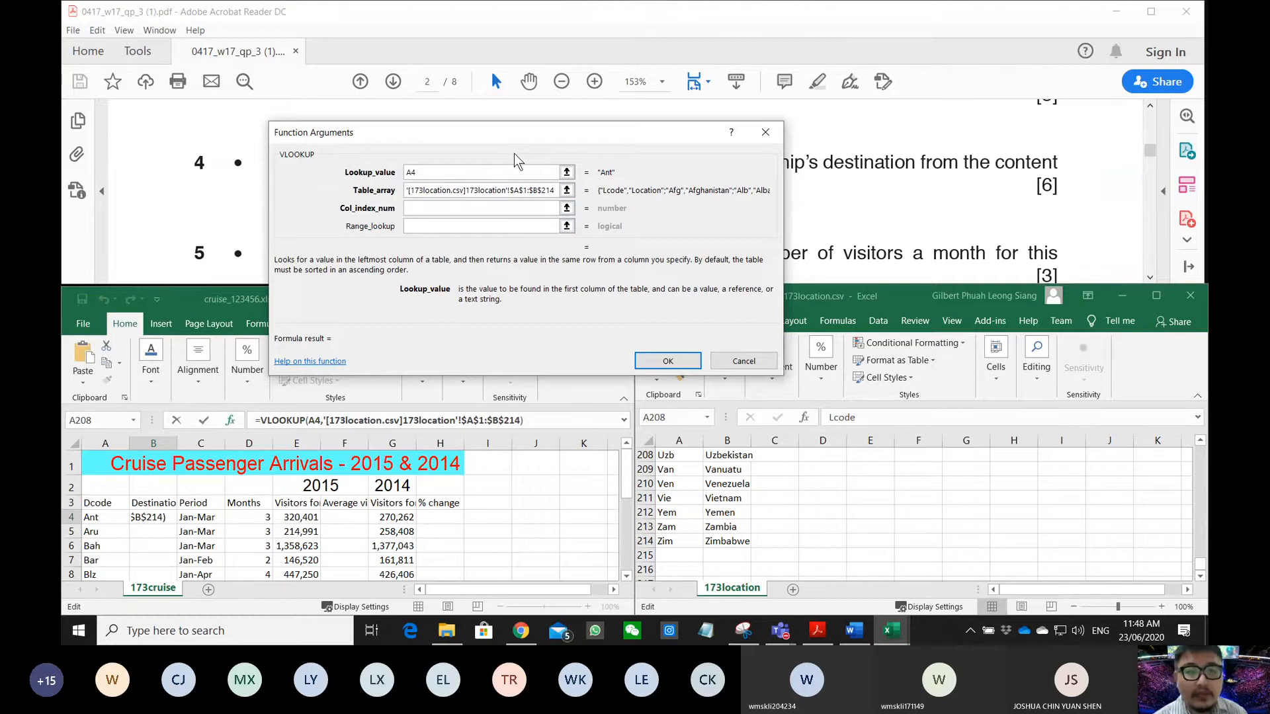
pyautogui.moveTo(519, 136); pyautogui.dragTo(390, 237)
pyautogui.scroll(20, 726, 478)
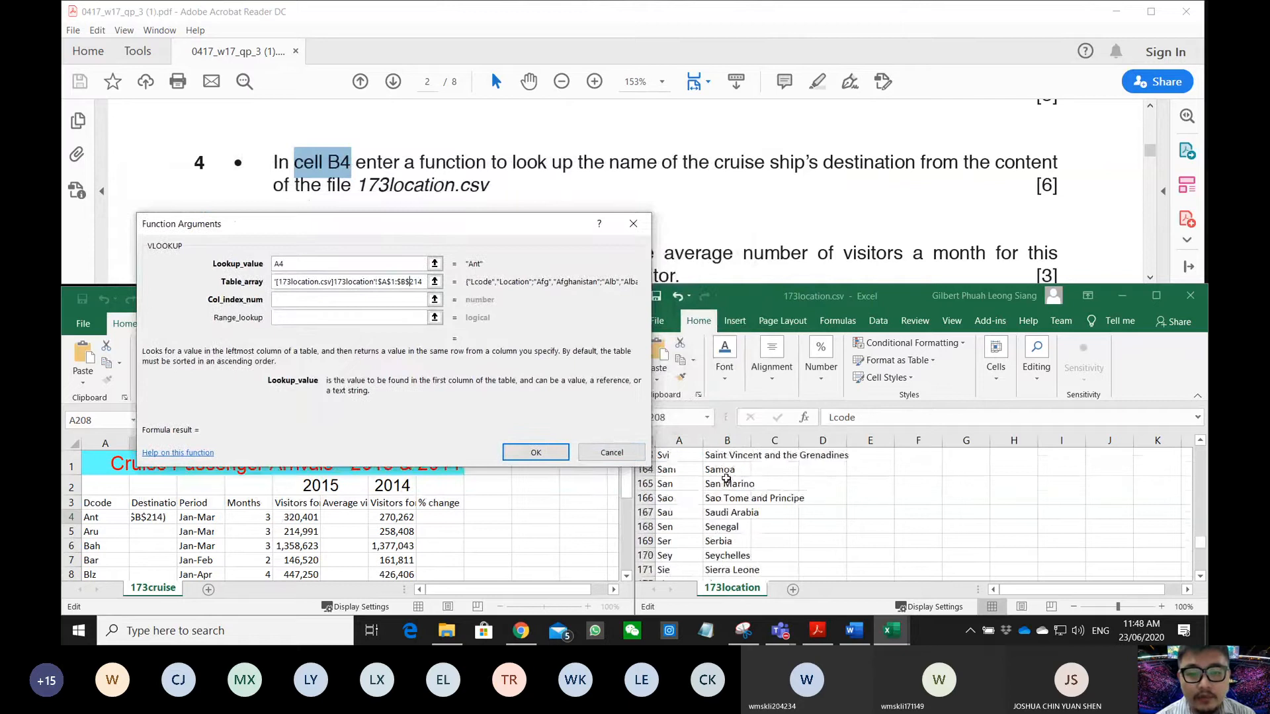
pyautogui.scroll(20, 726, 477)
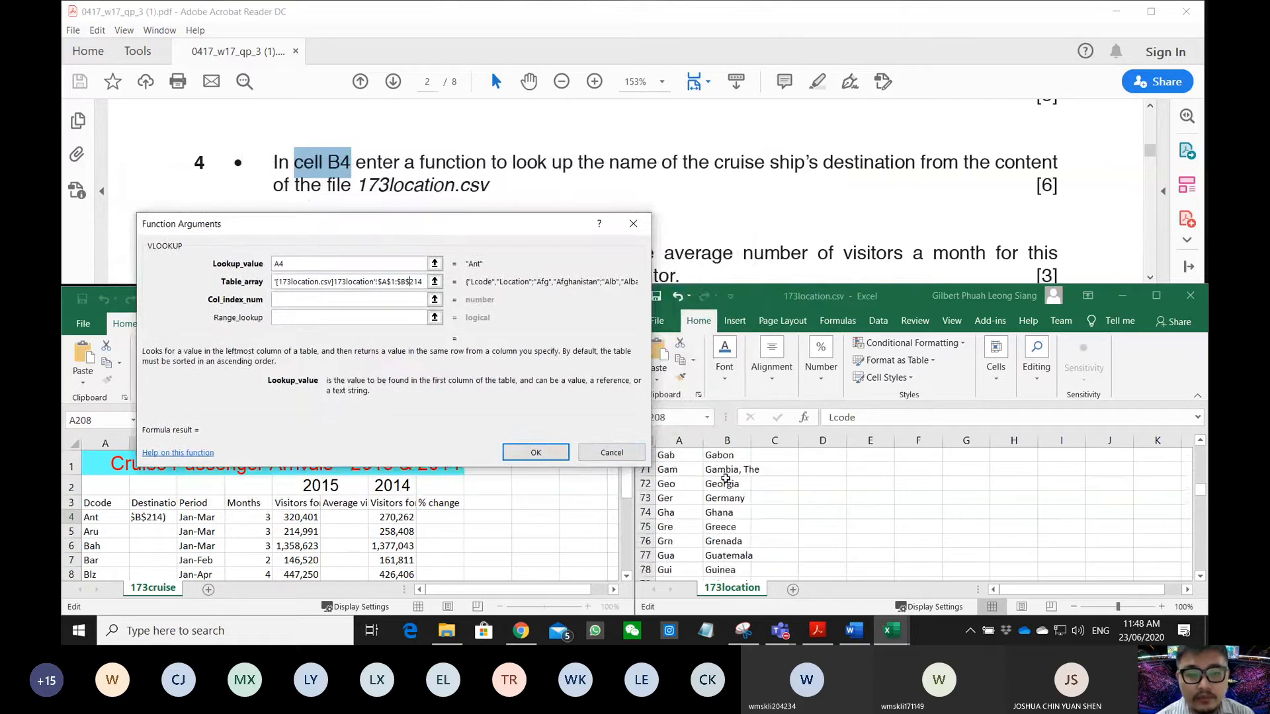
pyautogui.scroll(15, 726, 478)
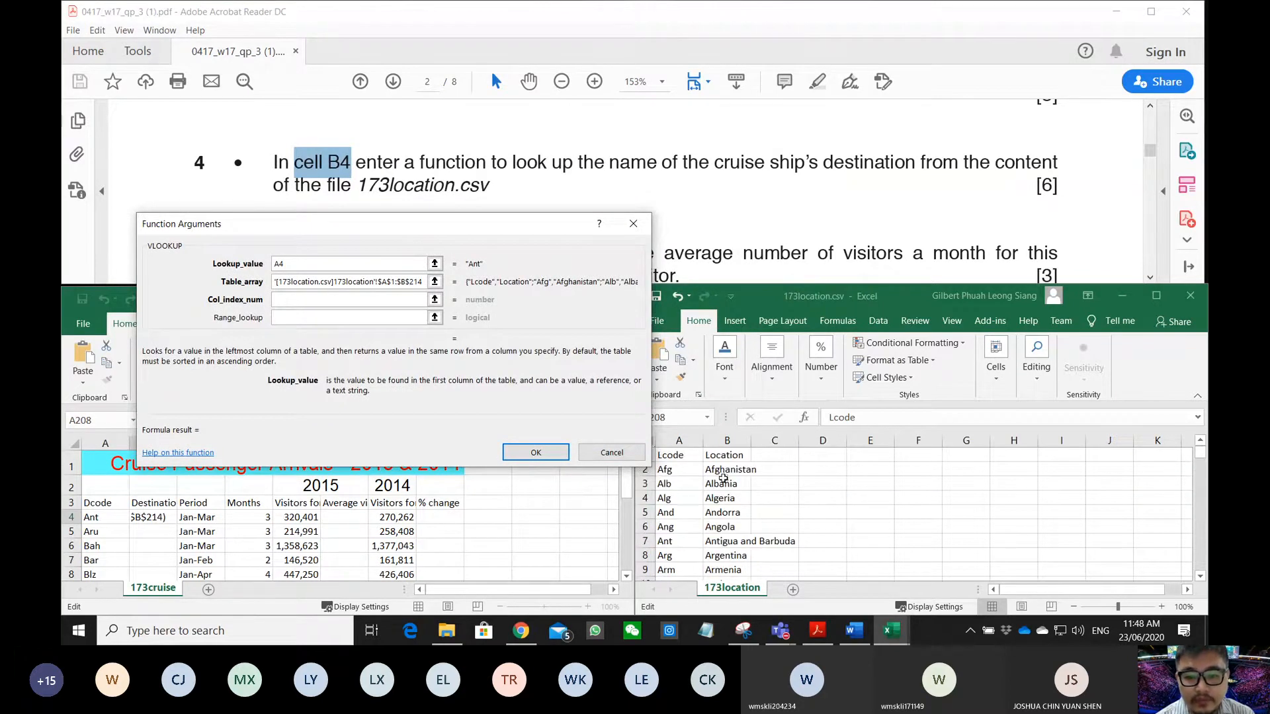
# - Set column index 2 and range lookup FALSE, returning Antigua and Barbuda
pyautogui.click(396, 301)
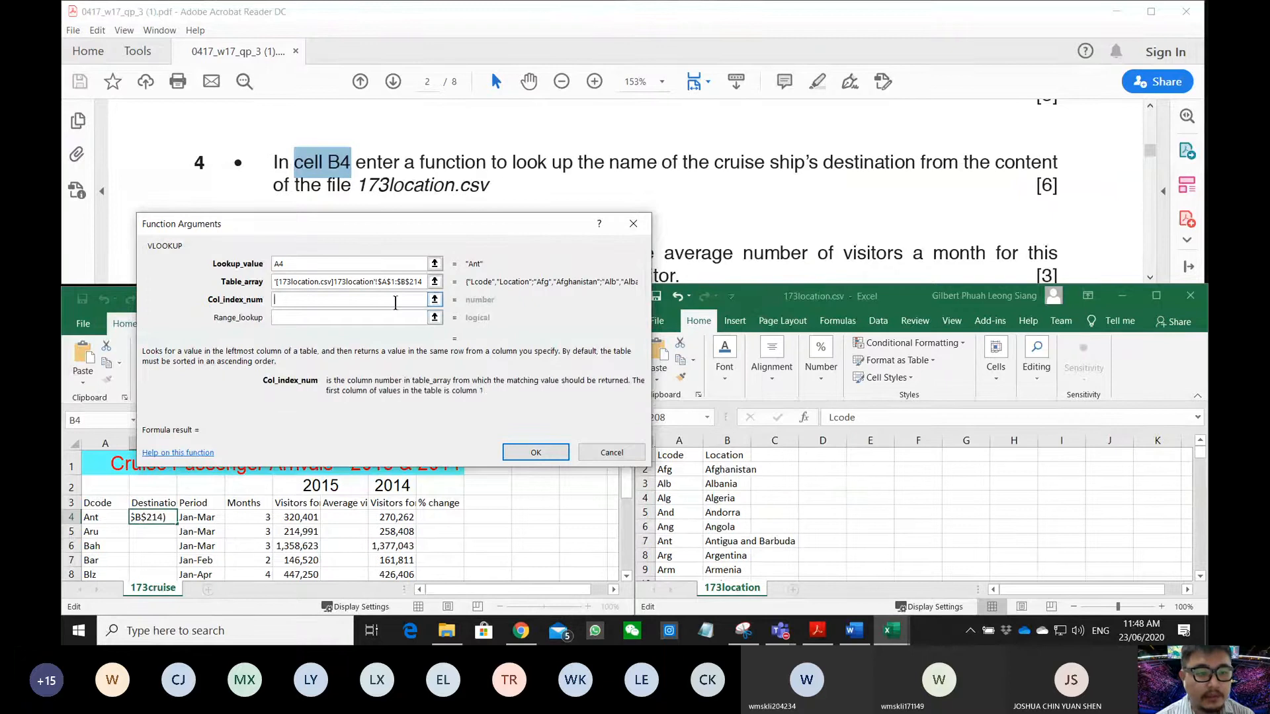
pyautogui.write('2')
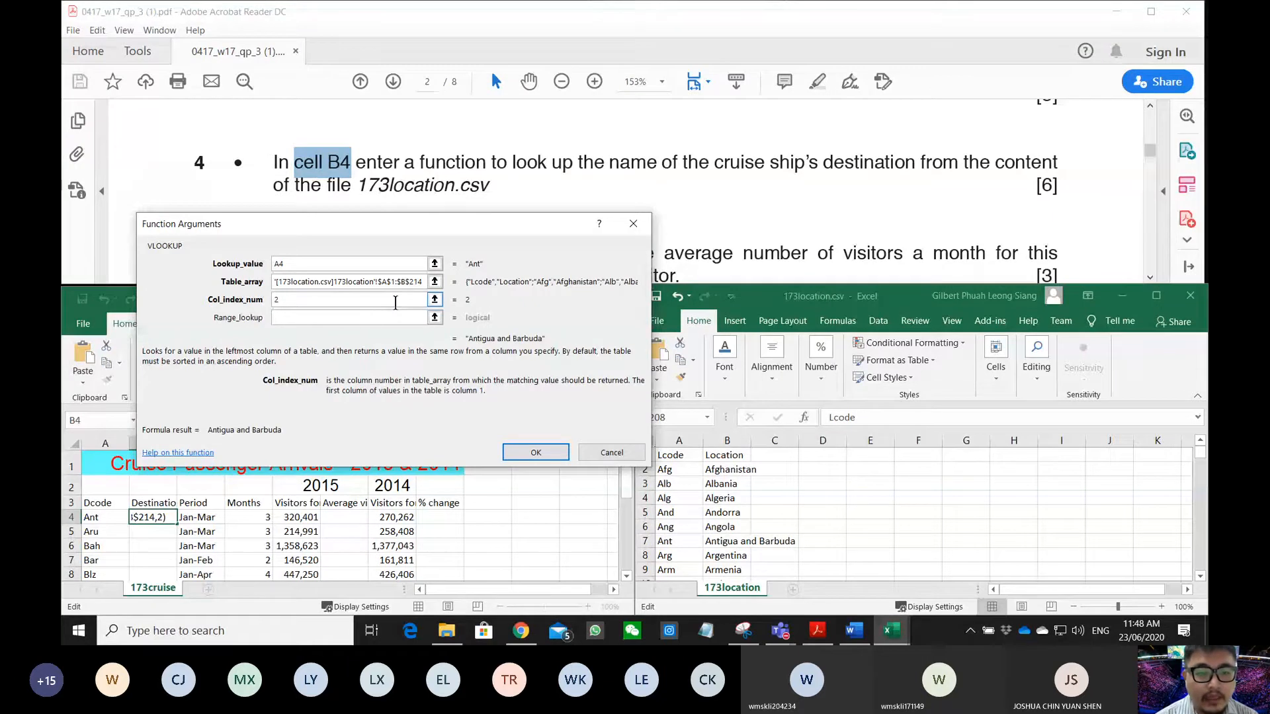
pyautogui.click(365, 318)
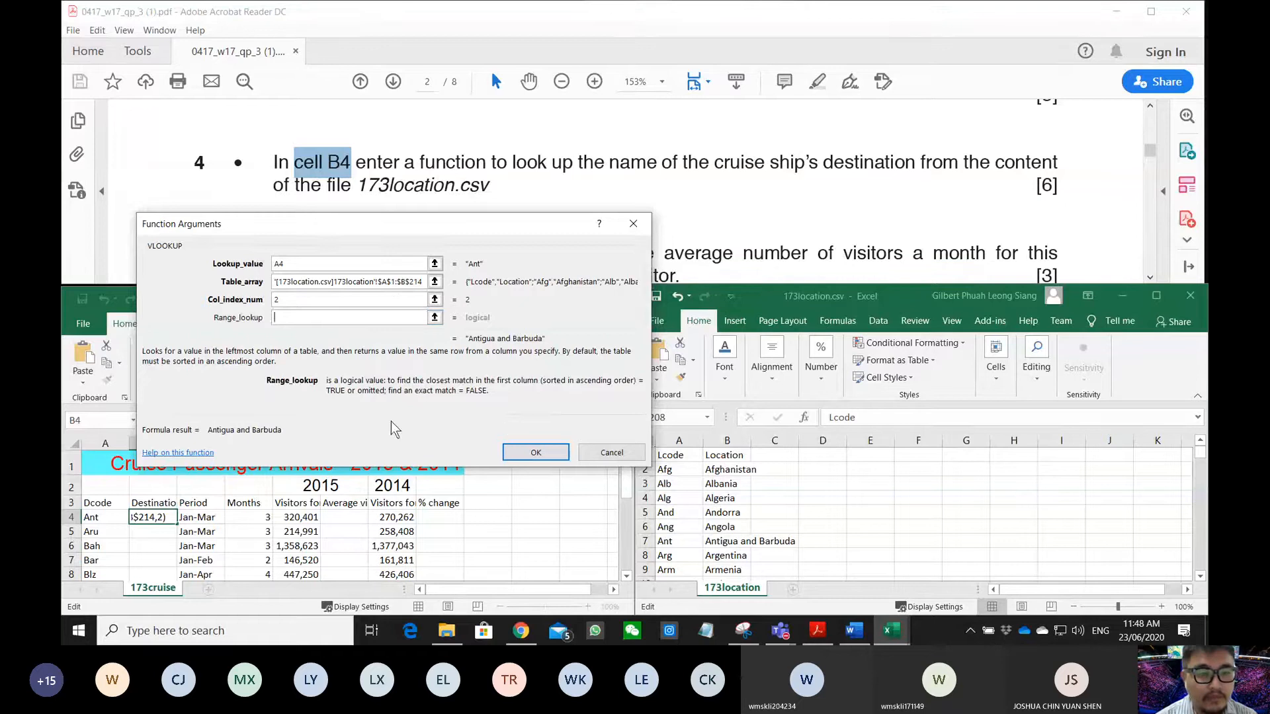
pyautogui.scroll(-5, 686, 486)
pyautogui.scroll(5, 686, 486)
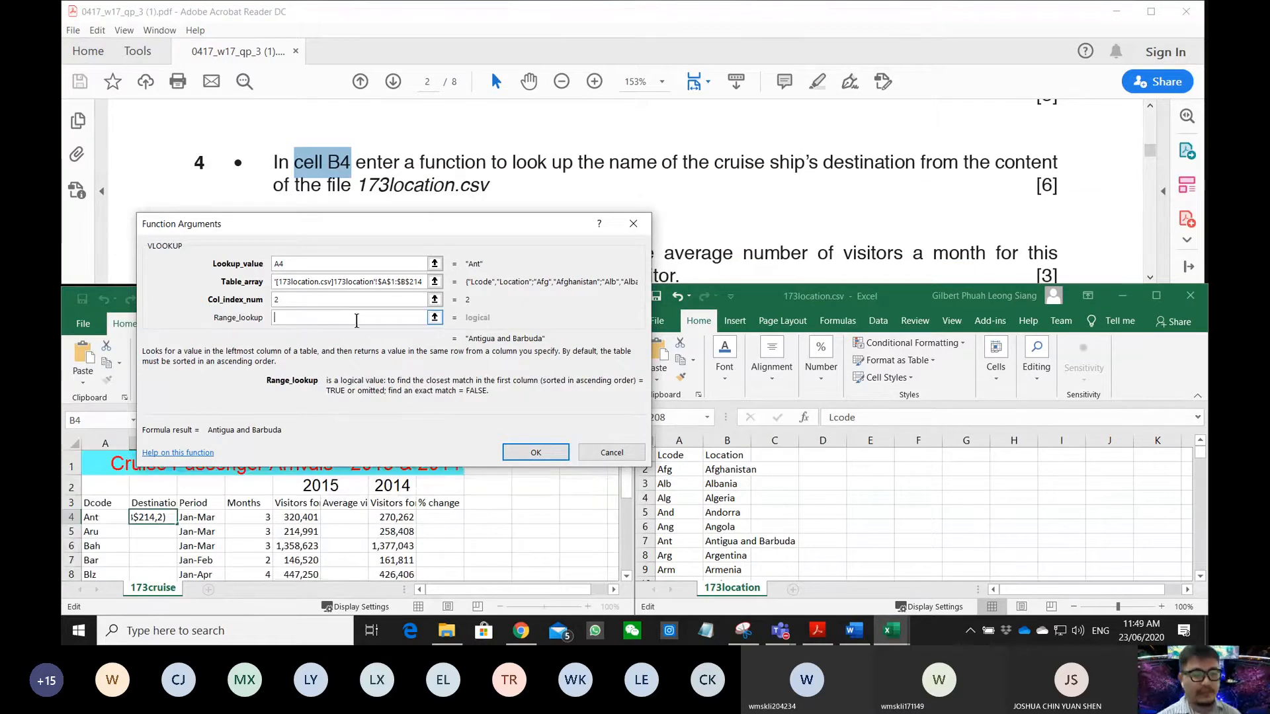
pyautogui.write('false')
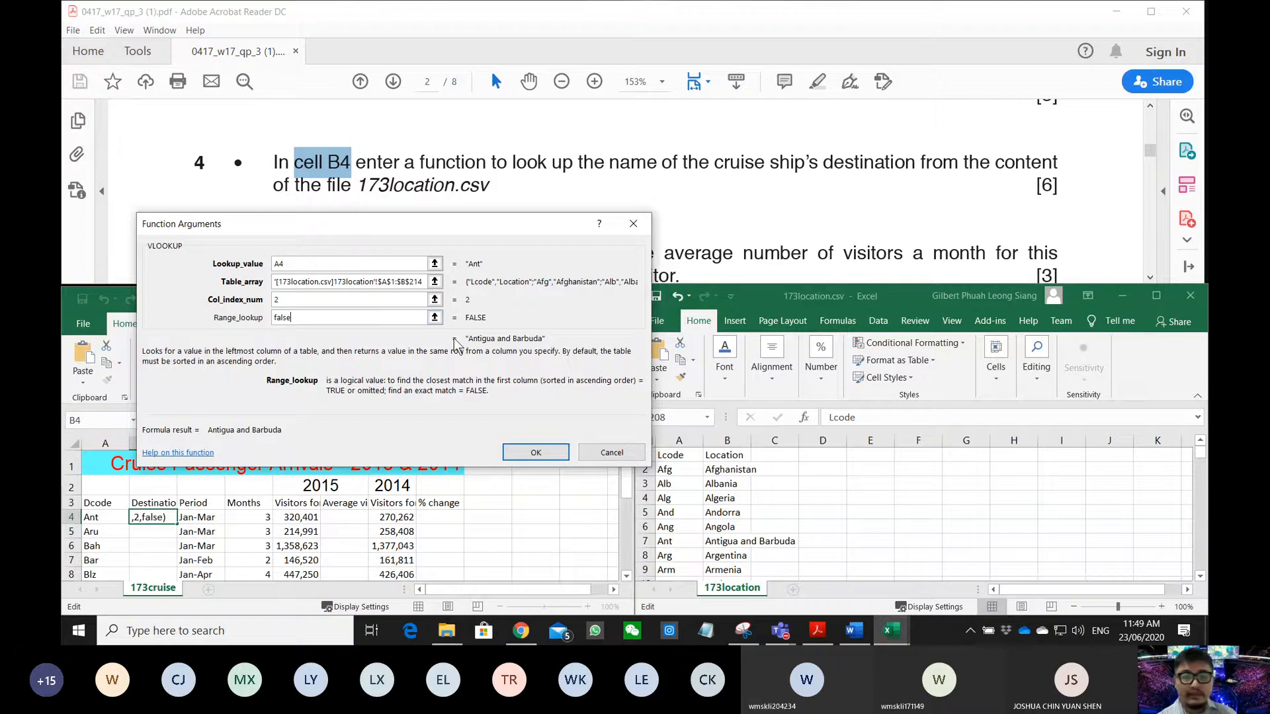
pyautogui.click(533, 458)
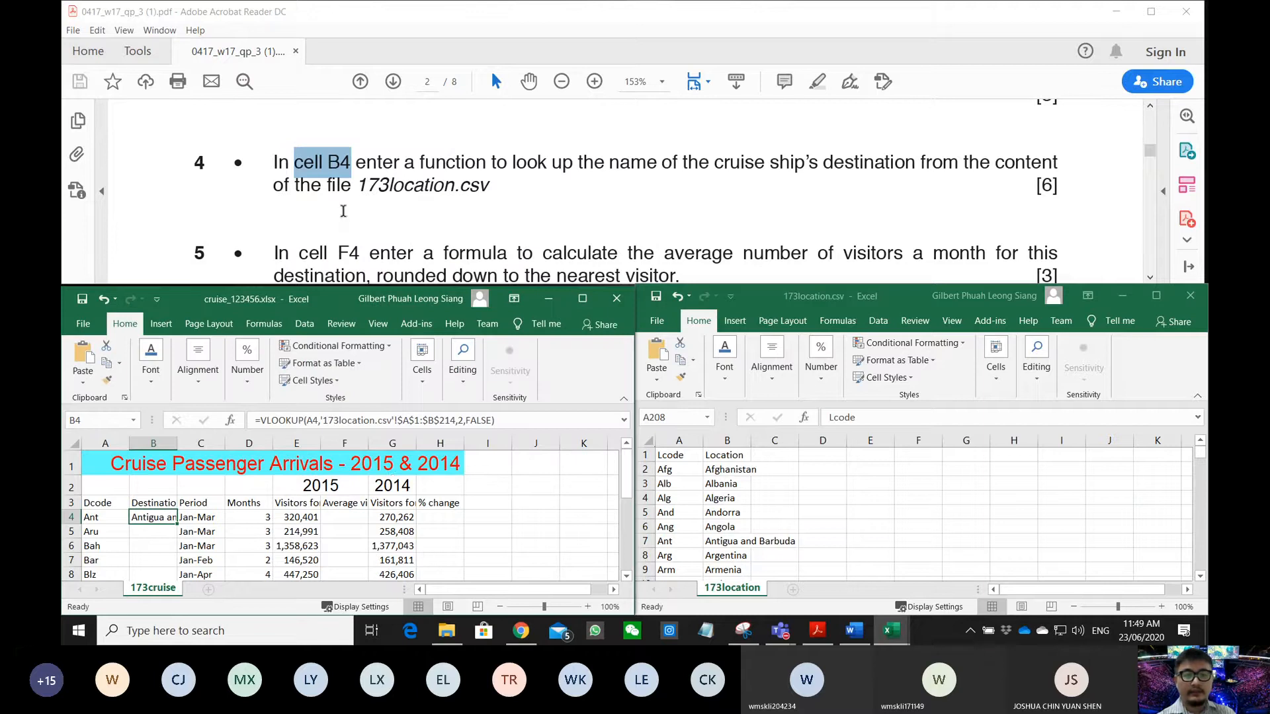
pyautogui.scroll(-1, 343, 211)
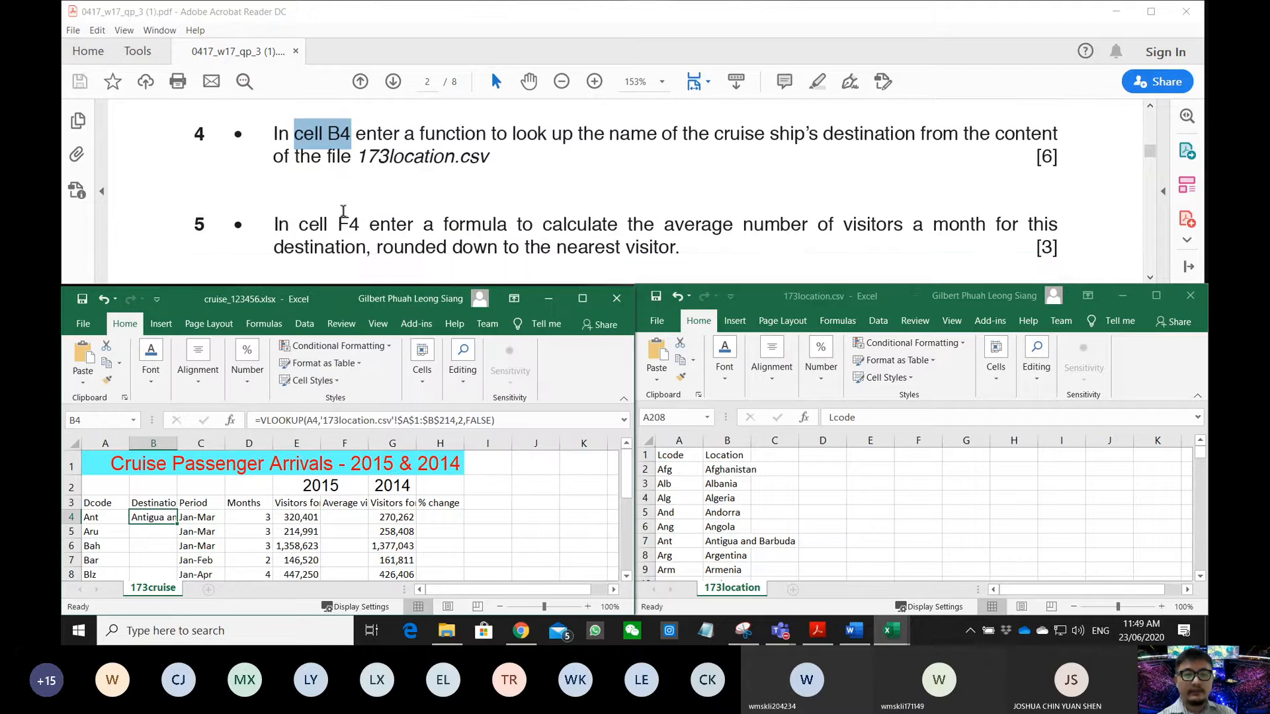
pyautogui.click(309, 220)
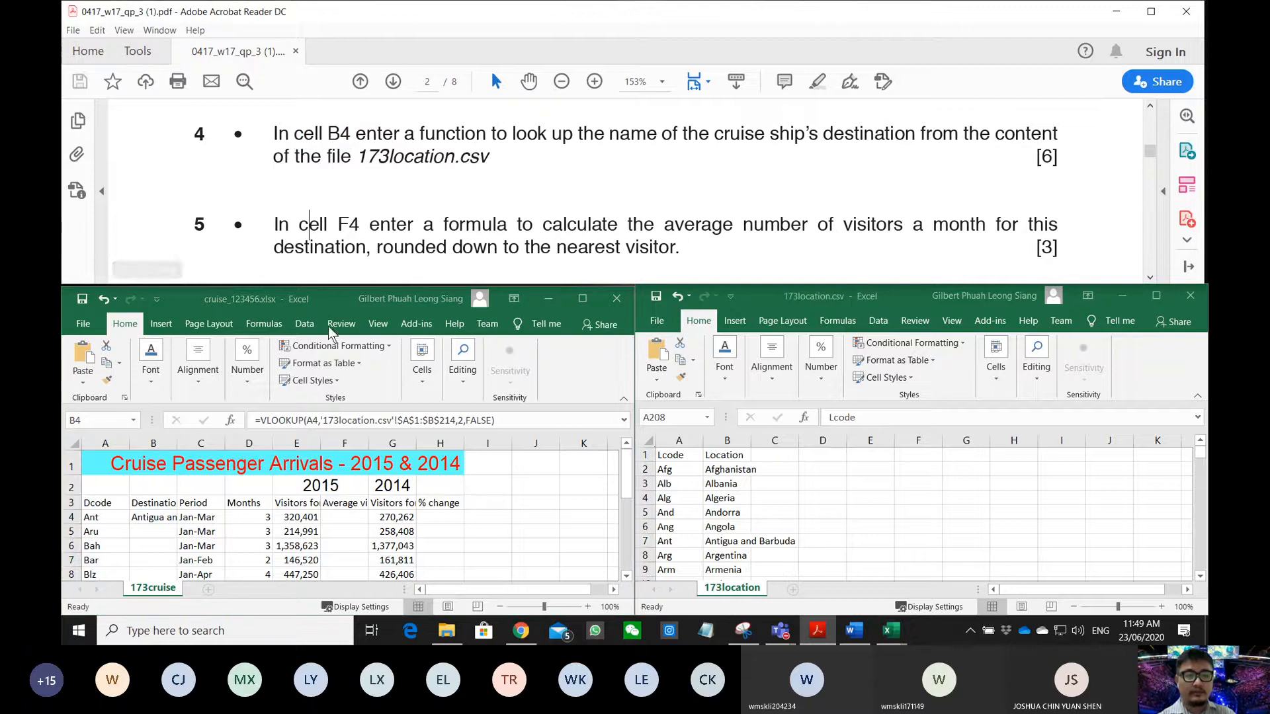
pyautogui.click(340, 446)
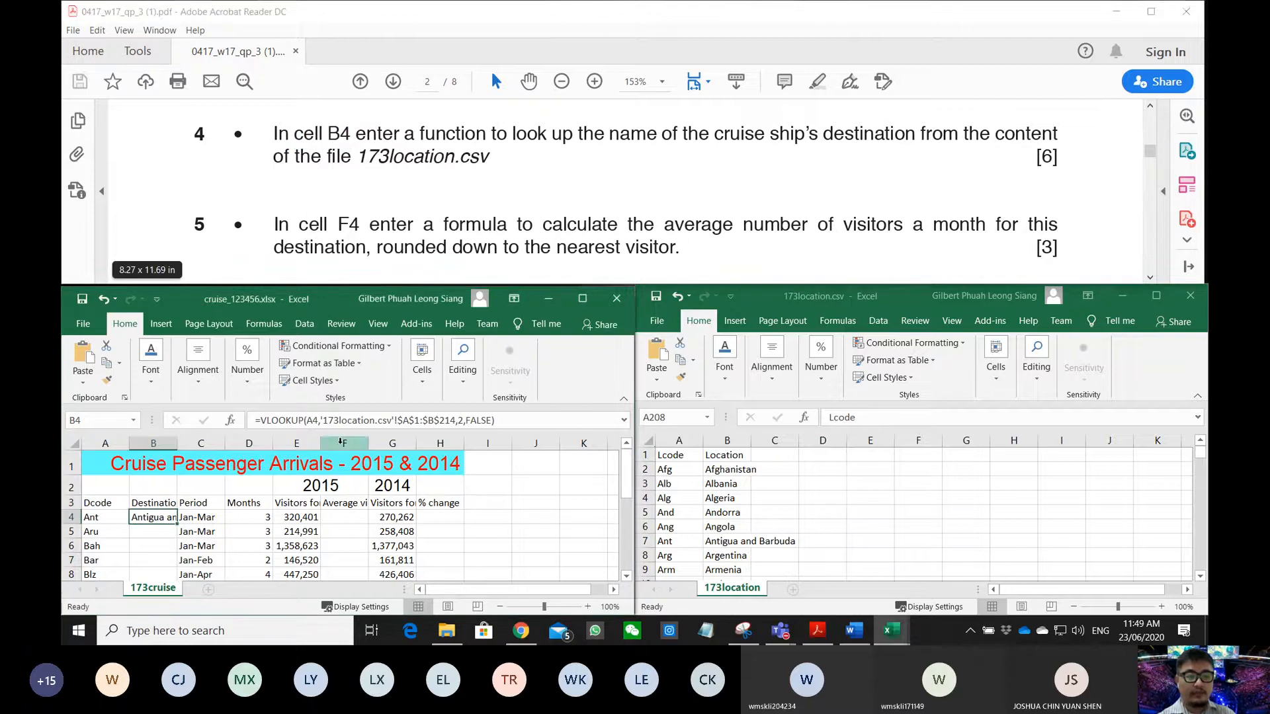
pyautogui.click(344, 520)
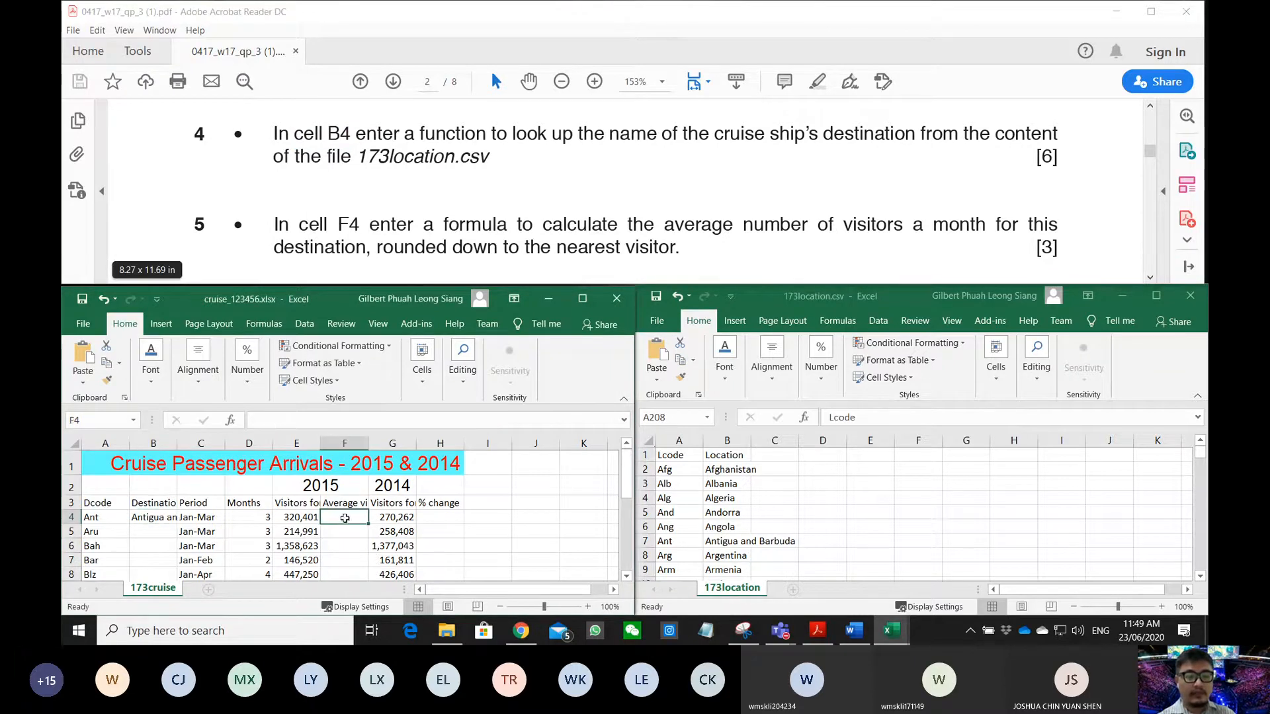
pyautogui.click(99, 420)
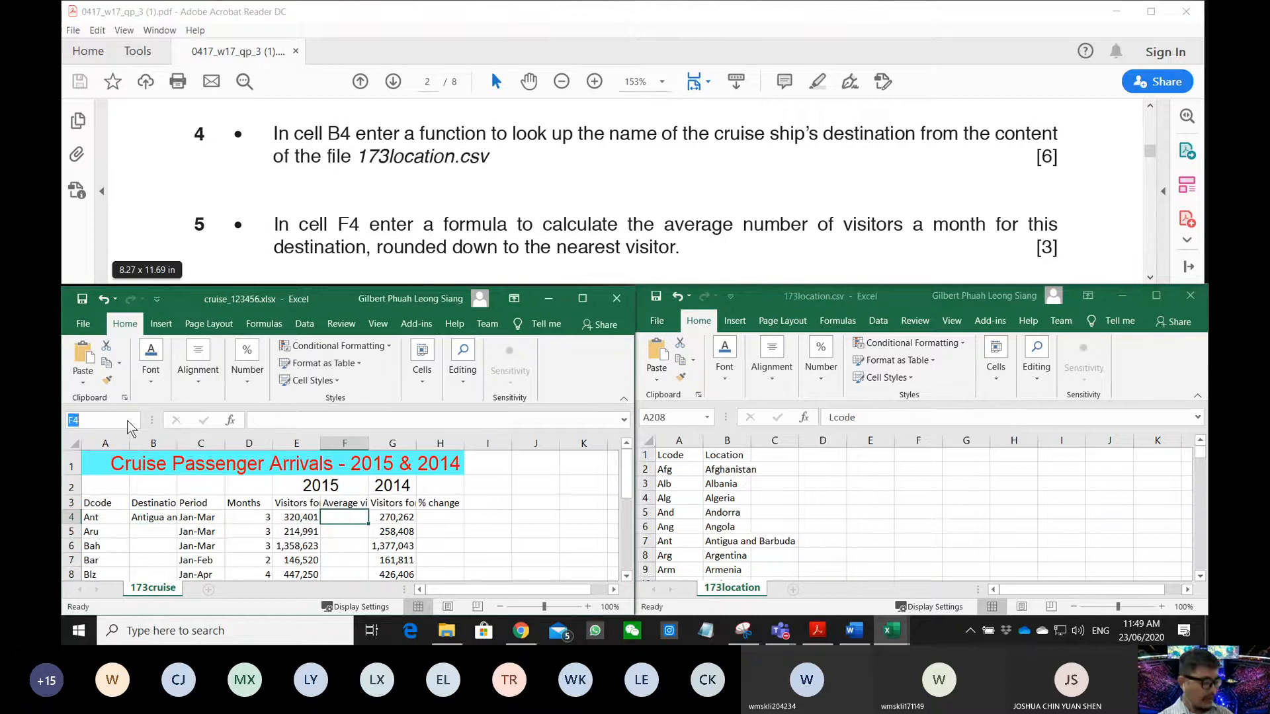
pyautogui.write('f4')
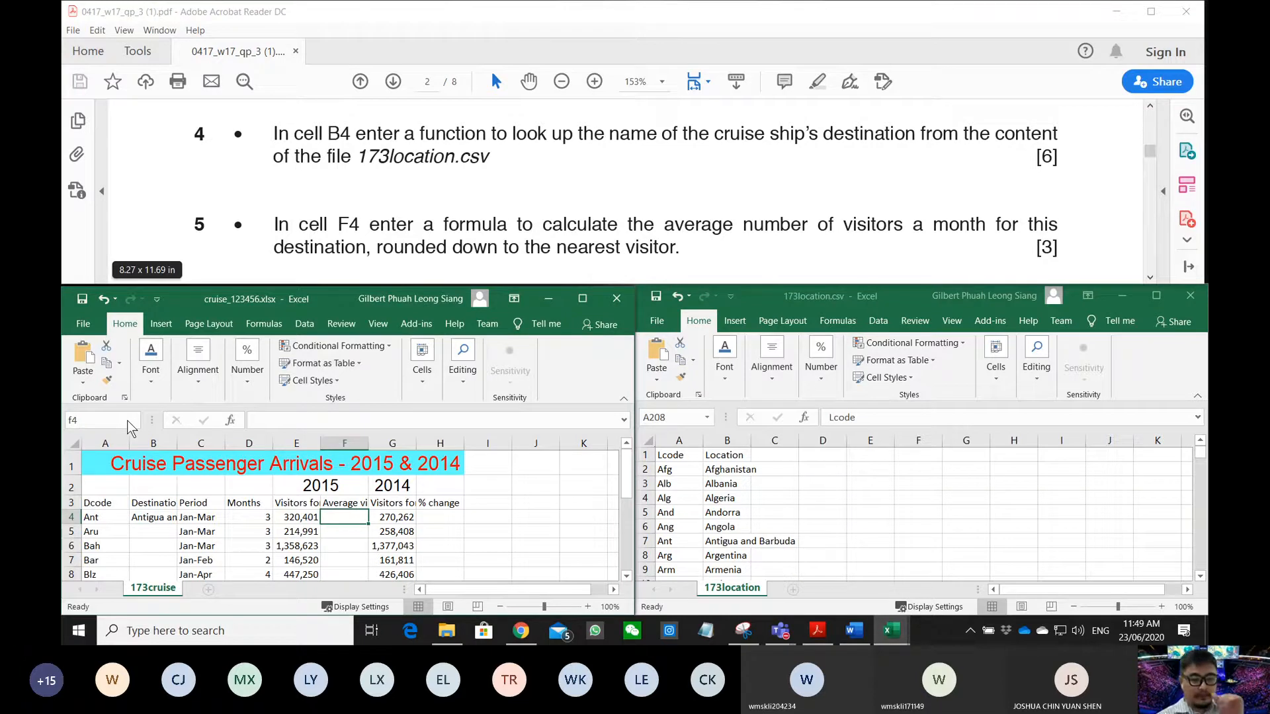
pyautogui.press('Return')
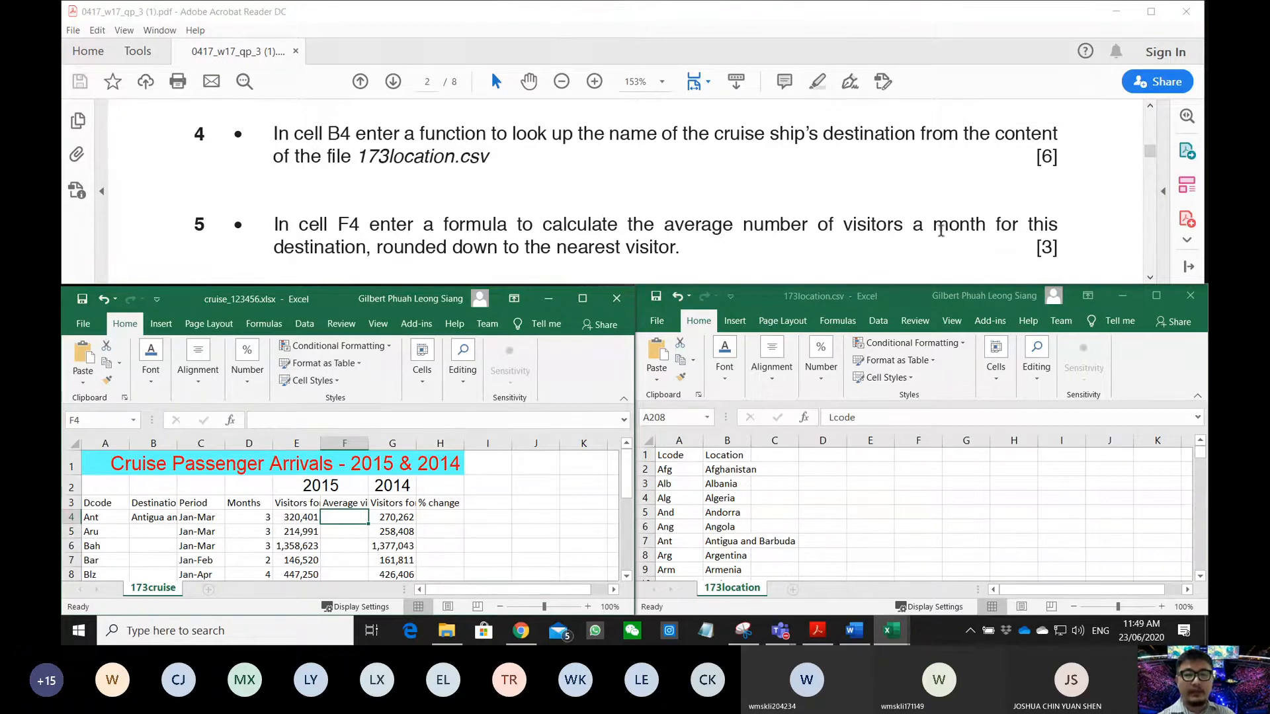
pyautogui.scroll(-1, 577, 229)
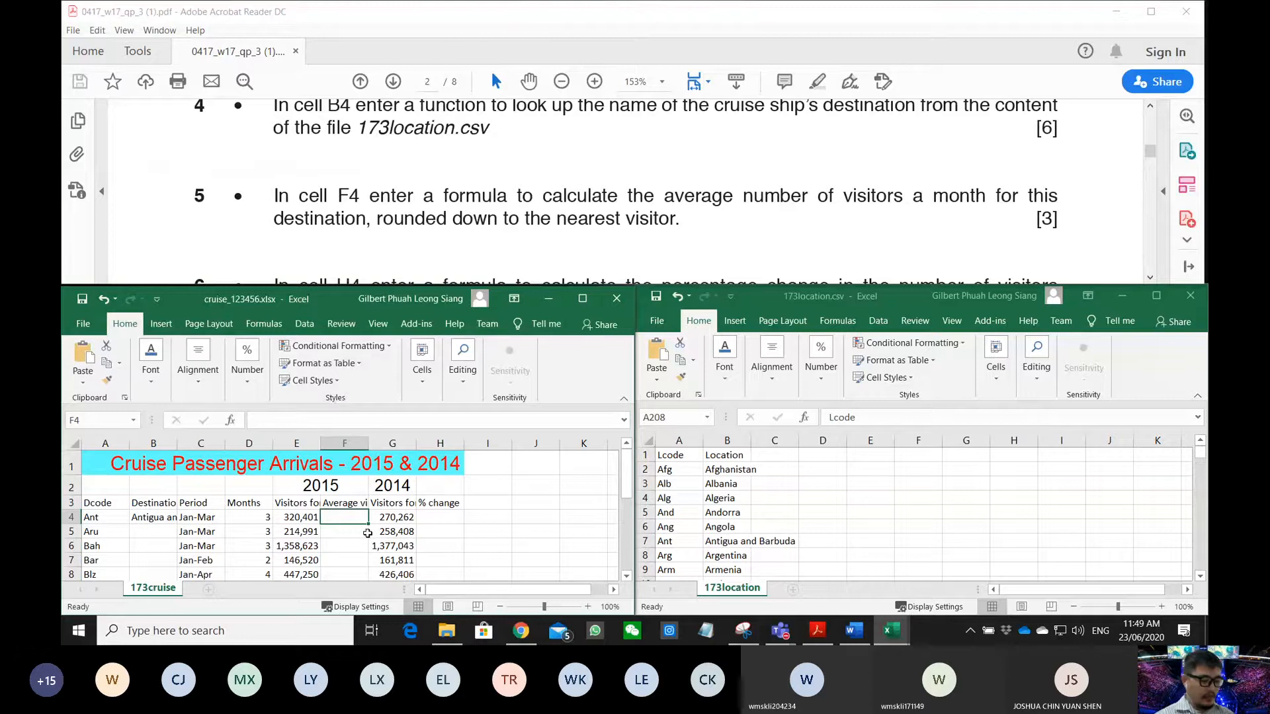
pyautogui.write('=')
pyautogui.click(316, 519)
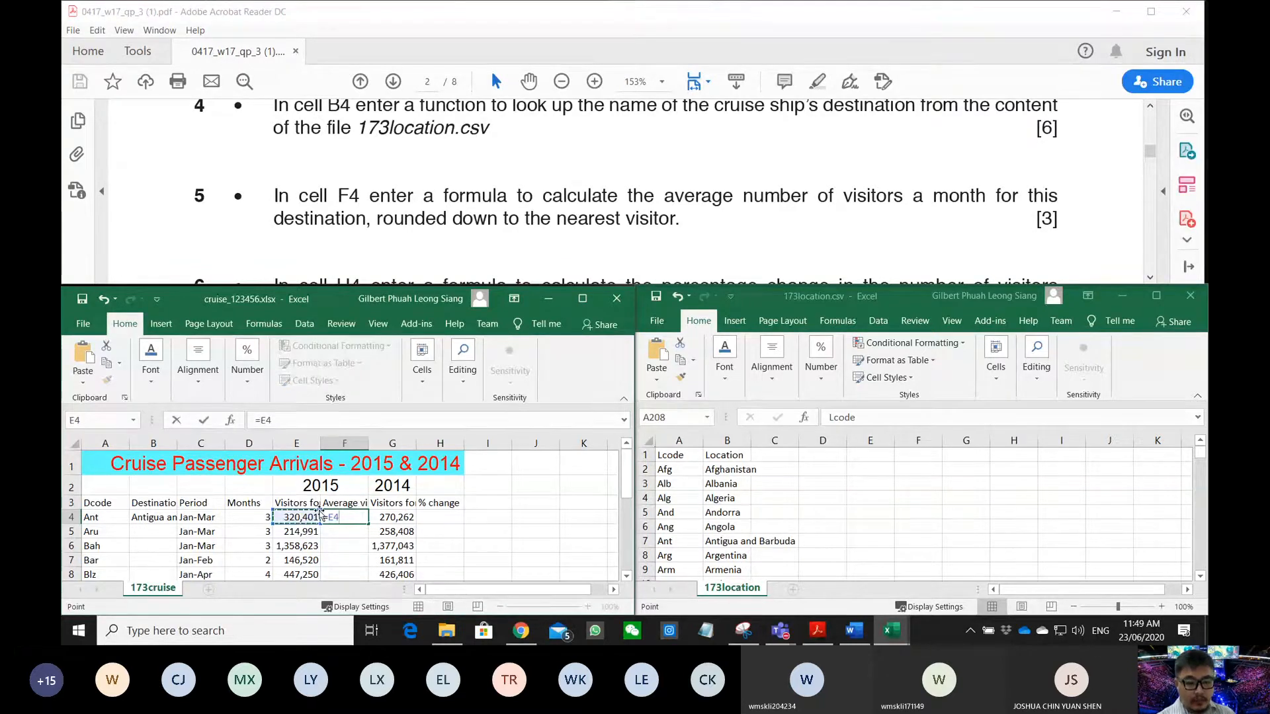
pyautogui.press('Escape')
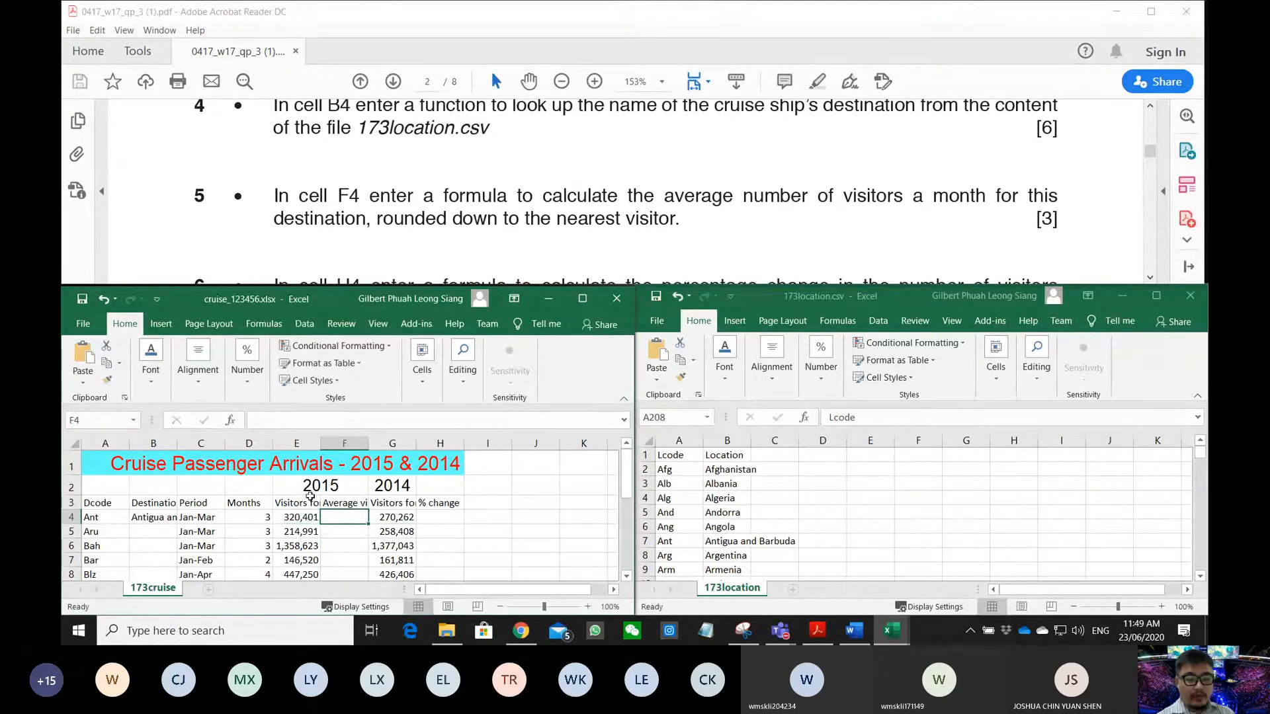
pyautogui.click(75, 444)
# - Autofit all columns, then enter =E4/D4 in F4 to get 106800.3333
pyautogui.doubleClick(133, 444)
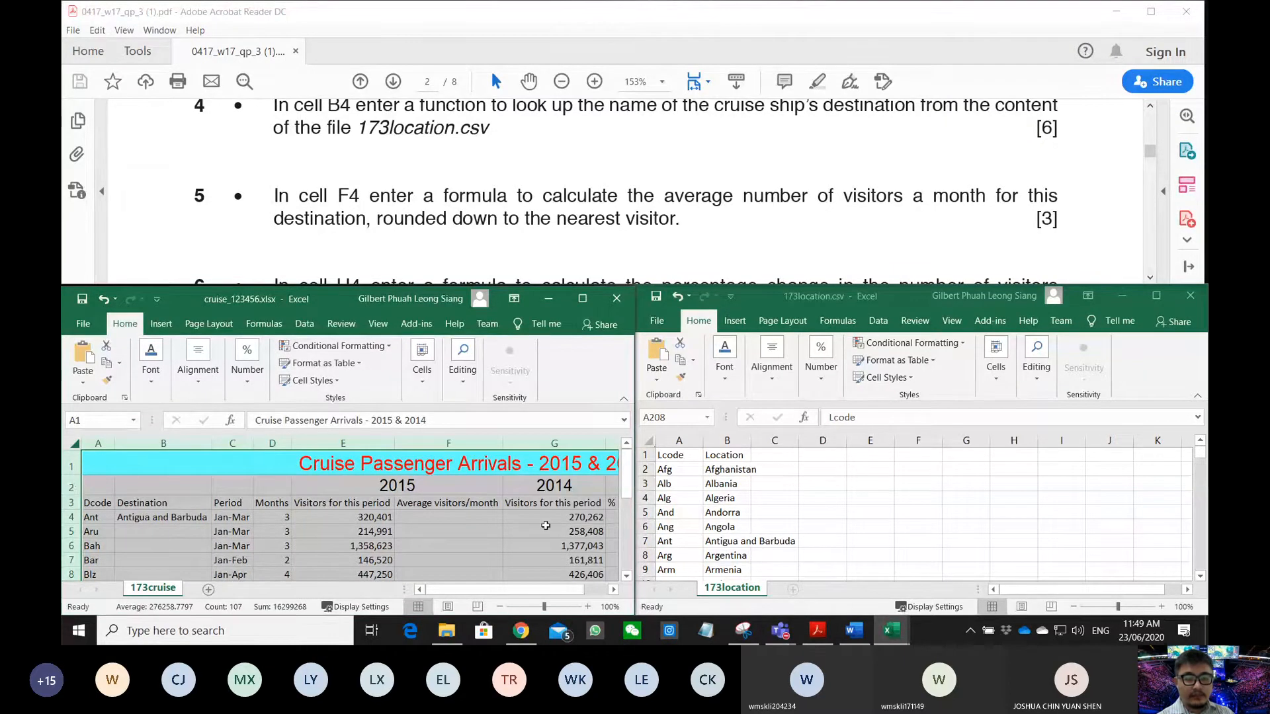
pyautogui.click(473, 516)
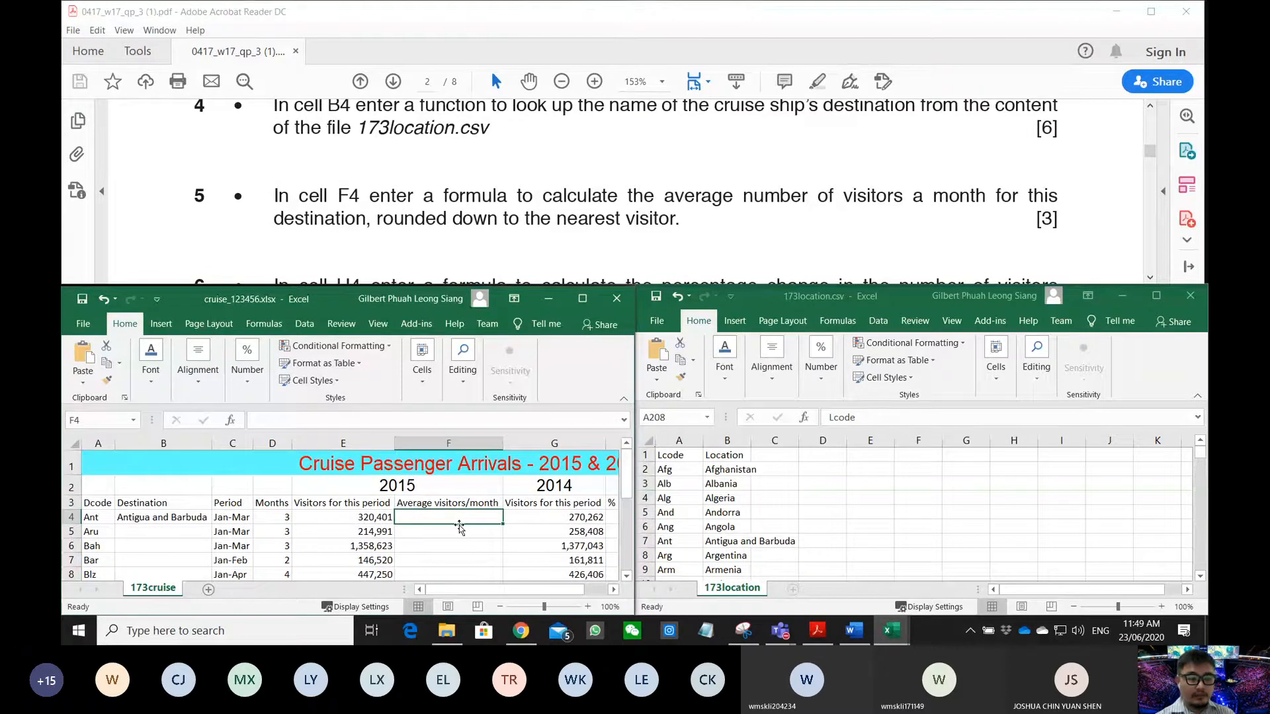
pyautogui.write('=')
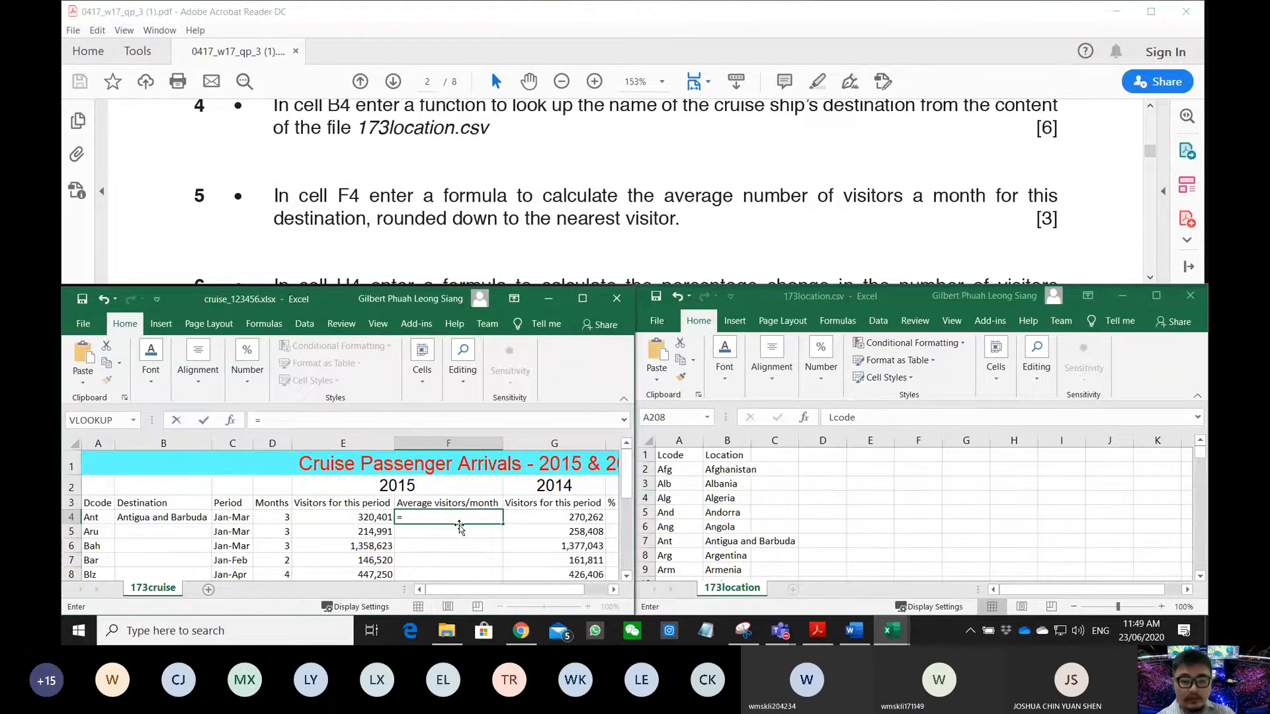
pyautogui.click(368, 517)
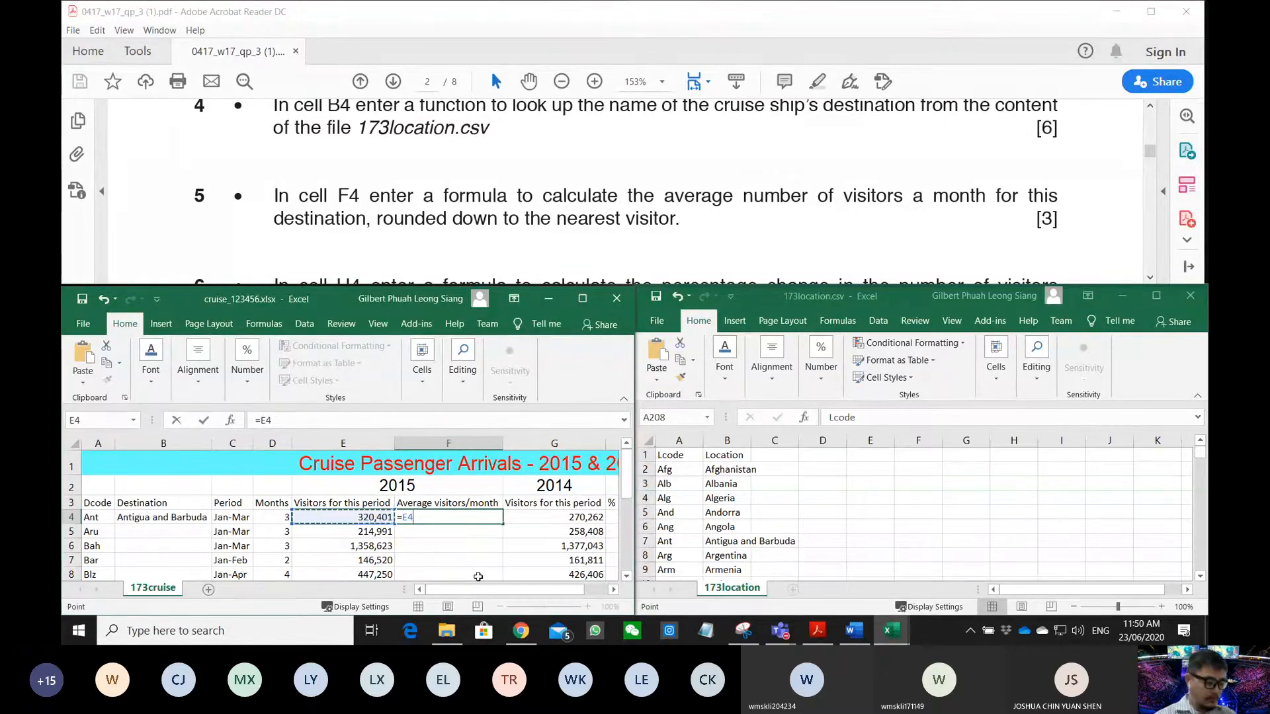
pyautogui.write('/')
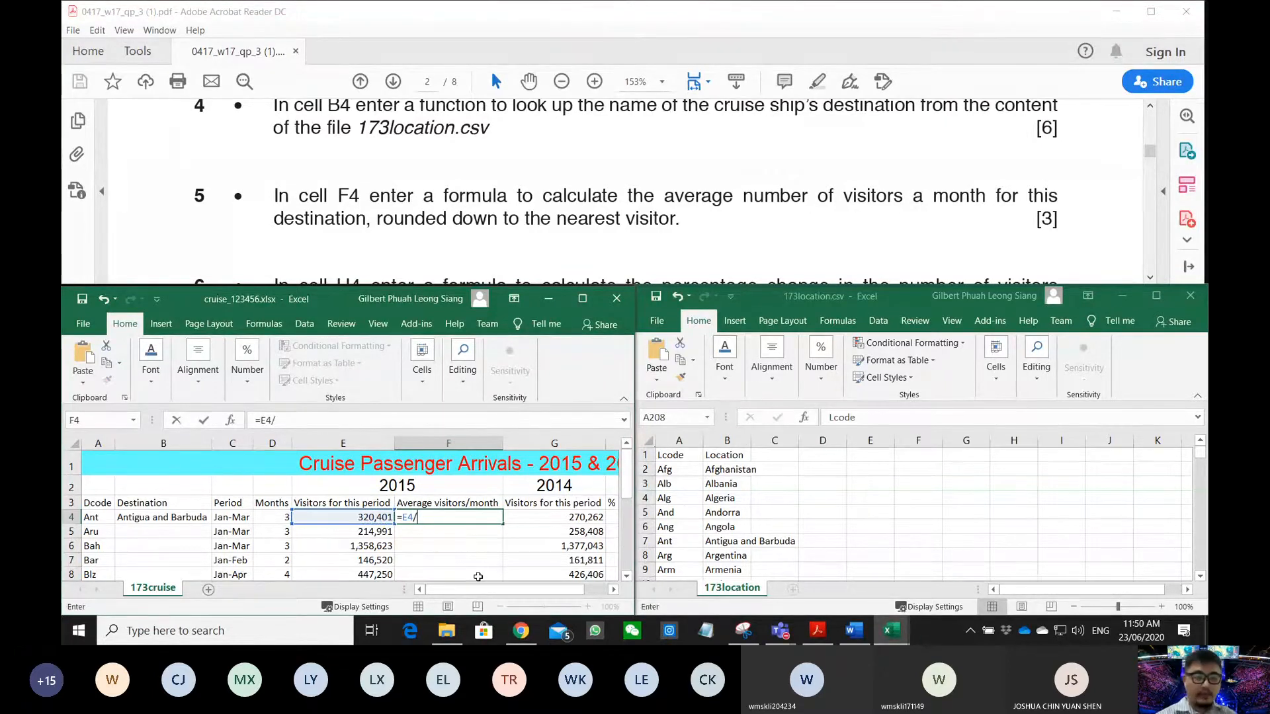
pyautogui.click(277, 517)
pyautogui.press('Return')
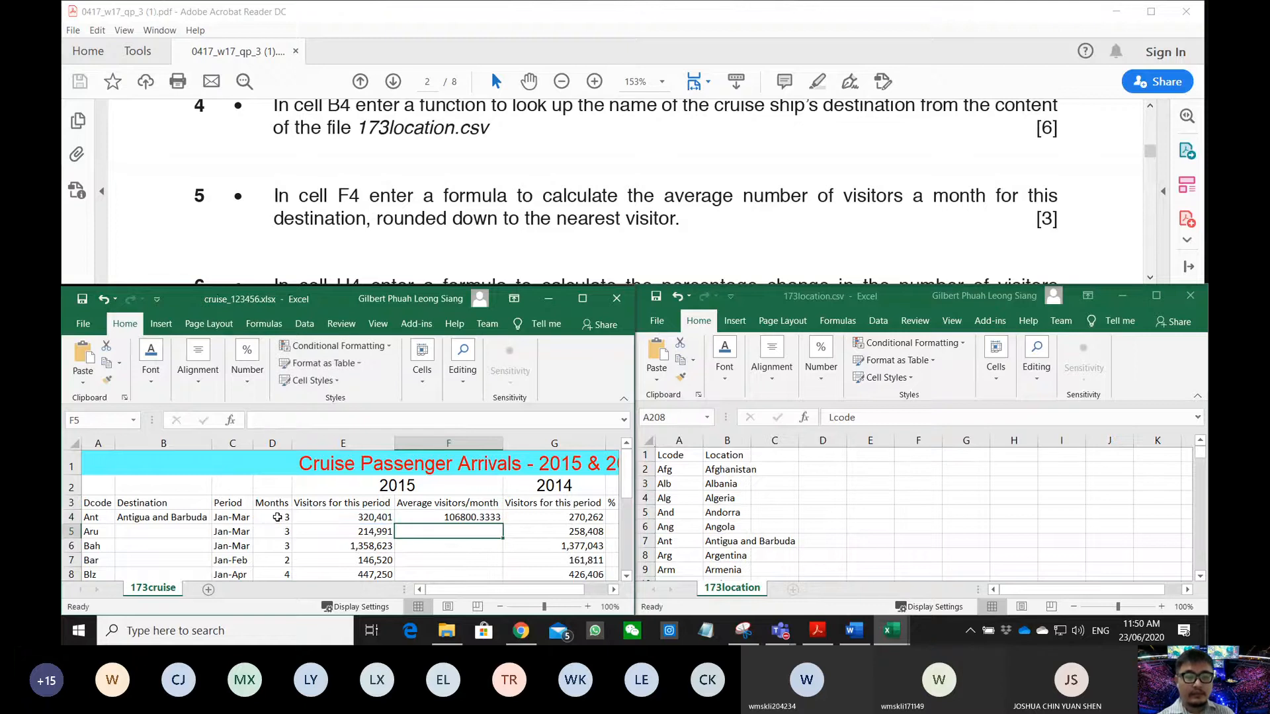
pyautogui.click(460, 518)
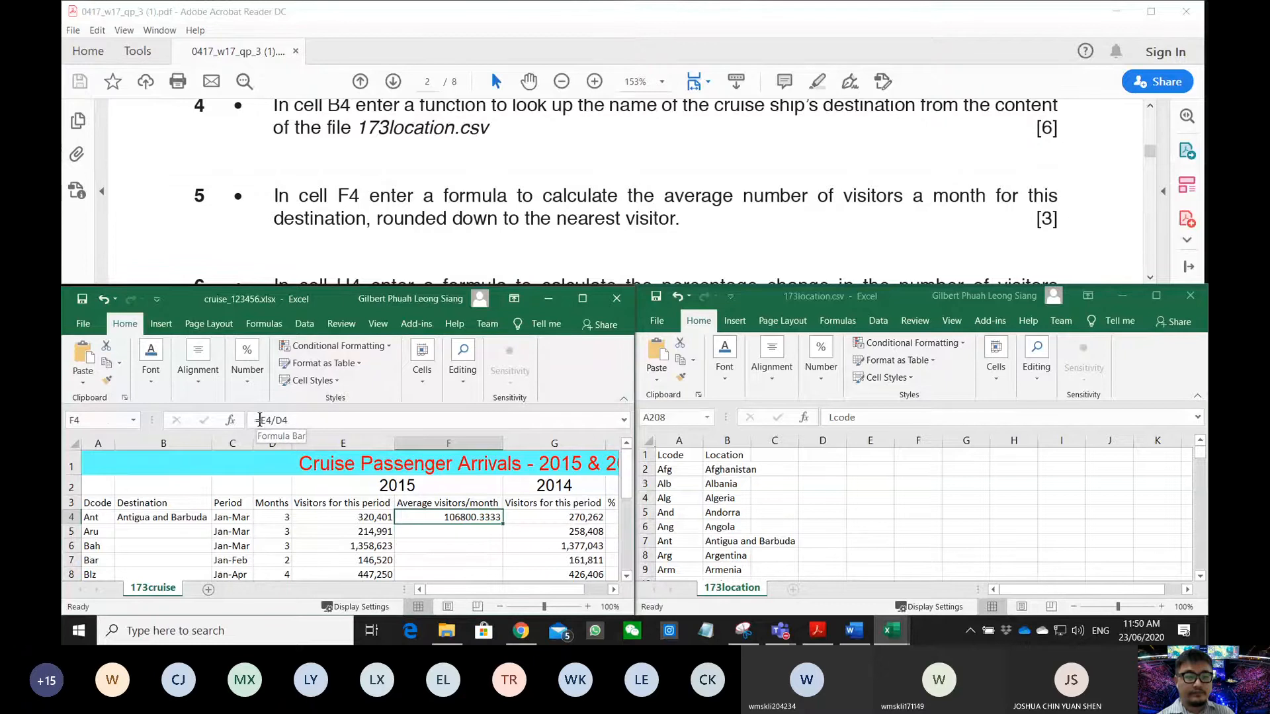
# - Delete E4/D4 from F4's formula and insert ROUNDDOWN found by searching 'round'
pyautogui.moveTo(259, 420); pyautogui.dragTo(297, 413)
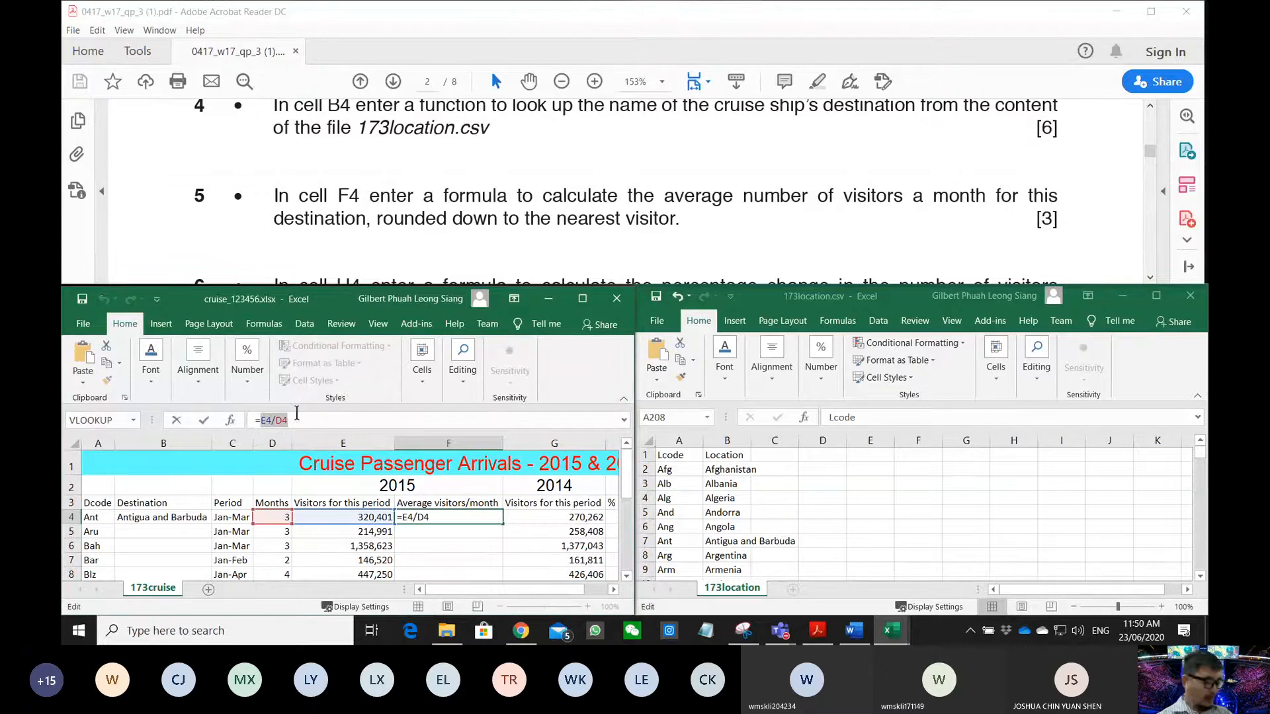
pyautogui.press('BackSpace')
pyautogui.click(232, 420)
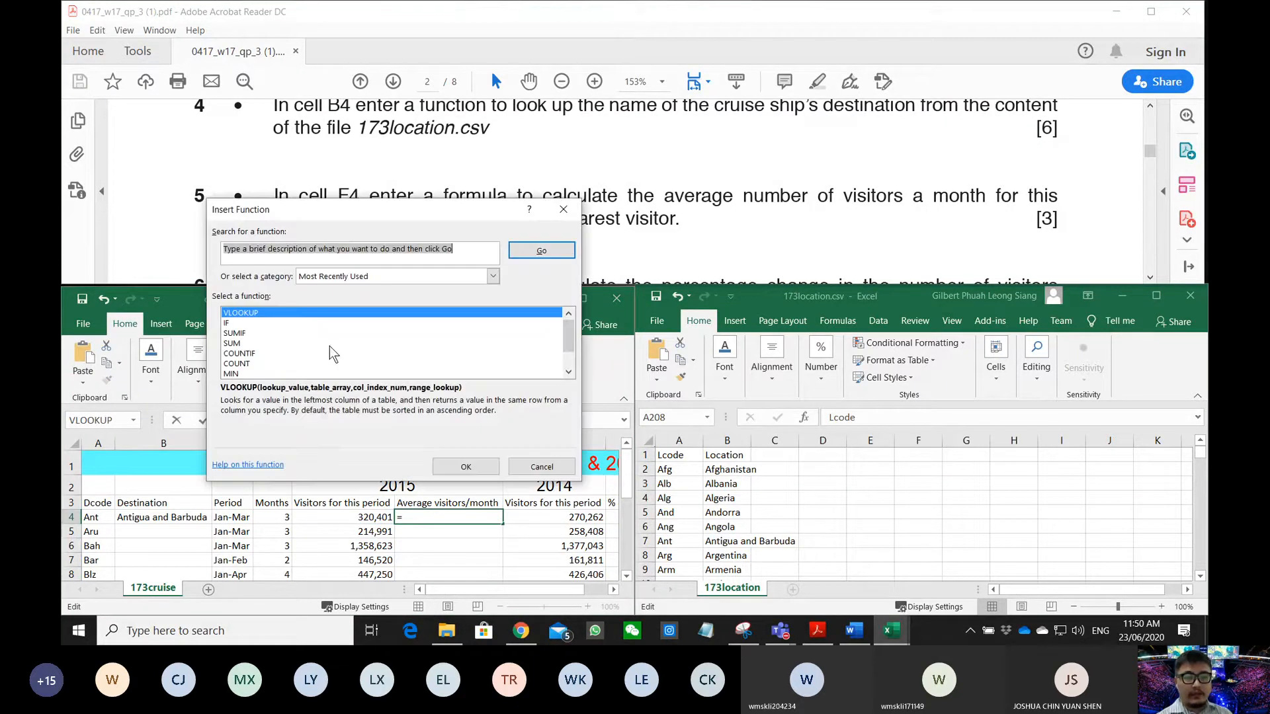
pyautogui.write('round')
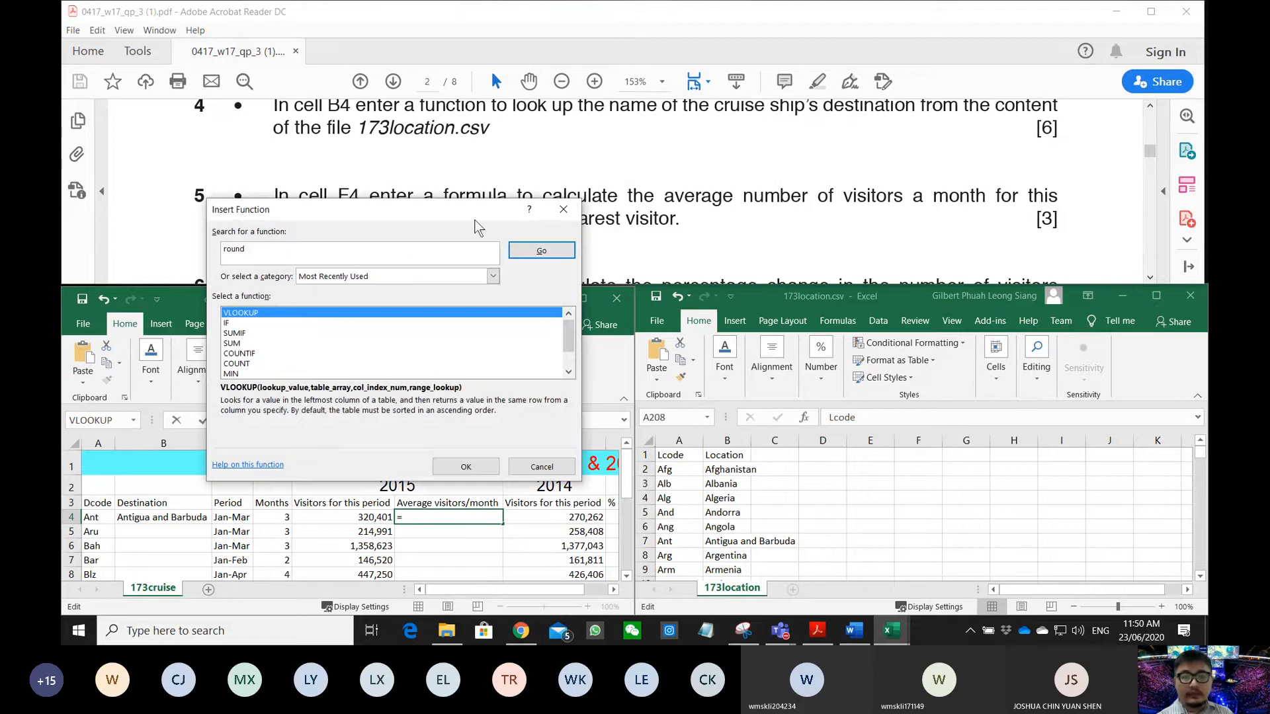
pyautogui.moveTo(449, 213); pyautogui.dragTo(490, 245)
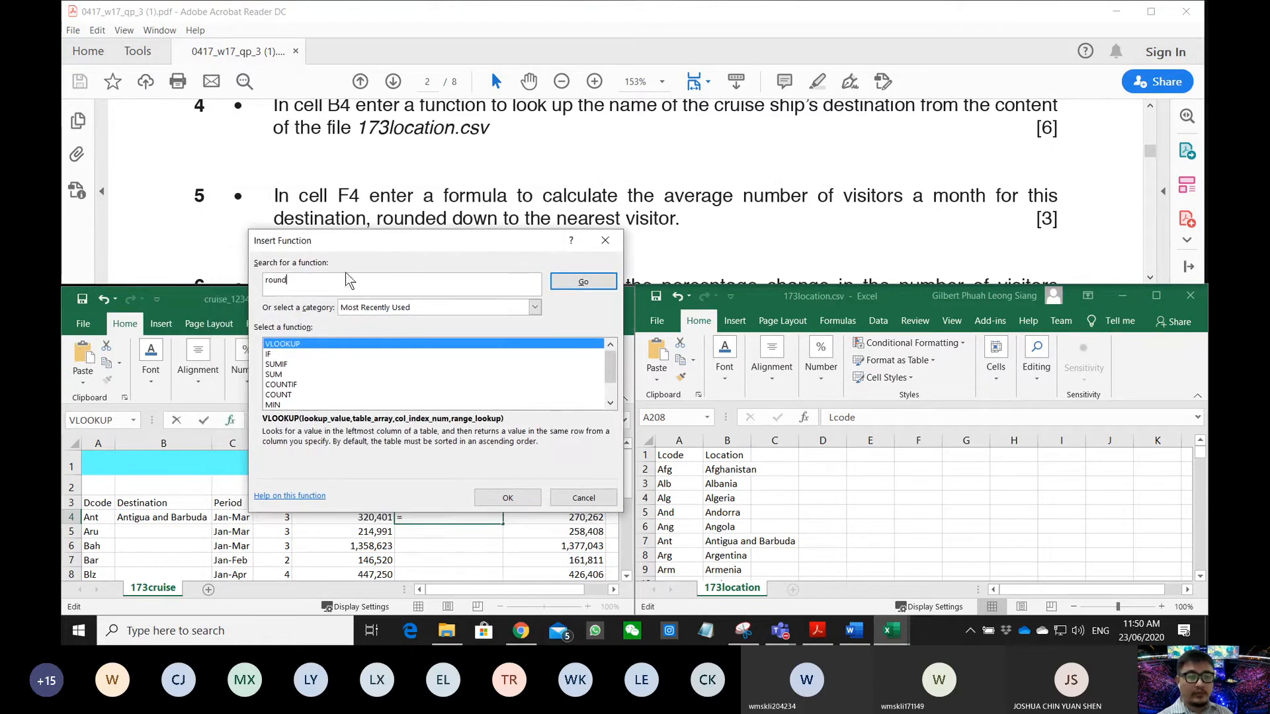
pyautogui.click(582, 282)
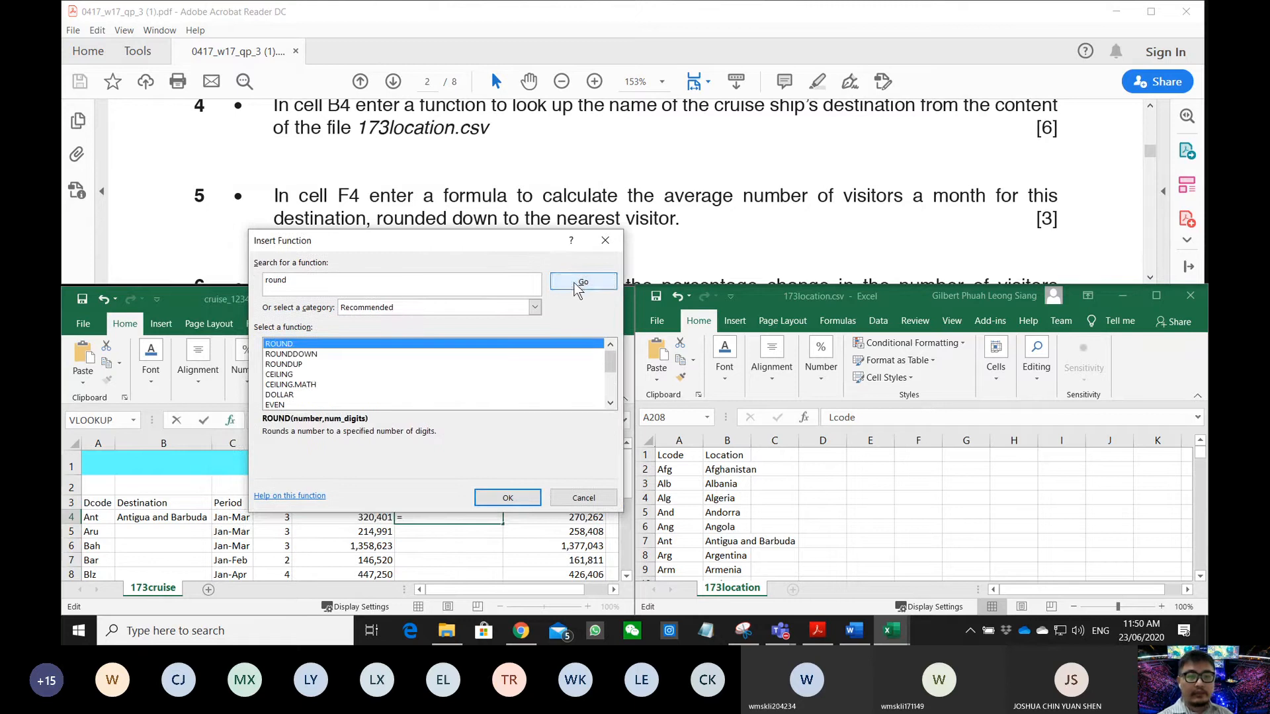
pyautogui.click(313, 355)
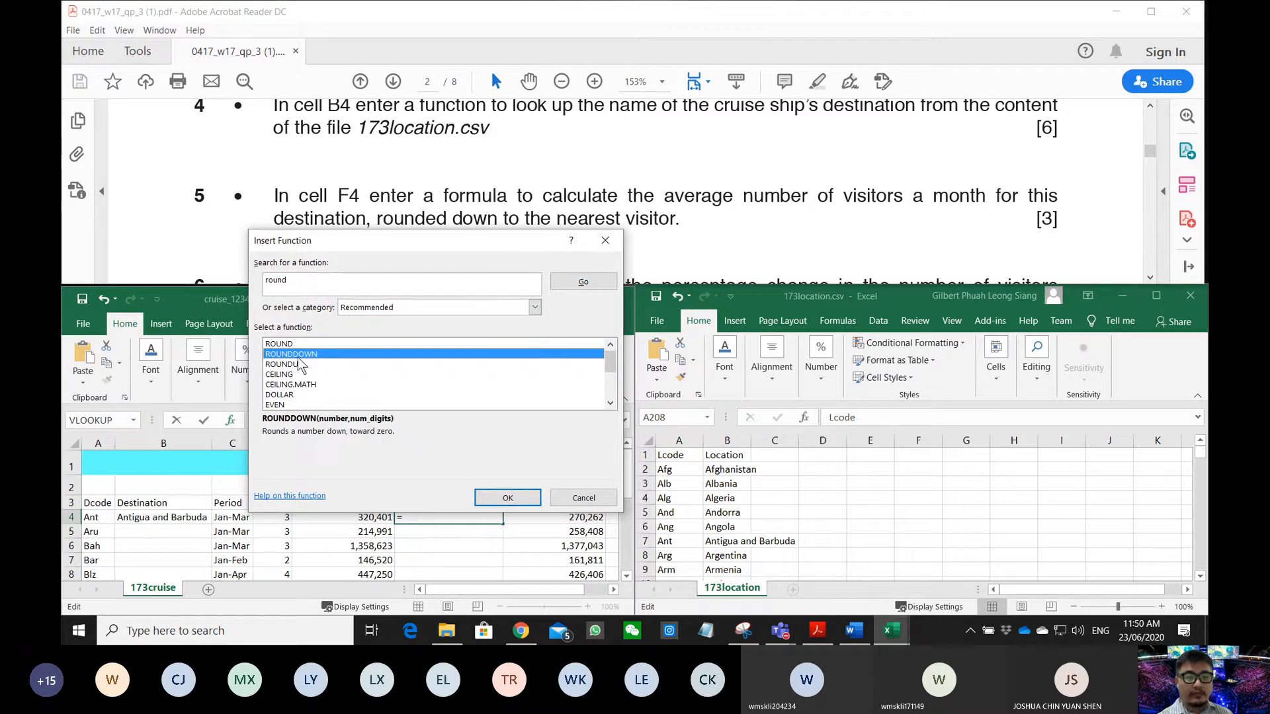
pyautogui.click(310, 365)
pyautogui.click(308, 355)
pyautogui.click(504, 497)
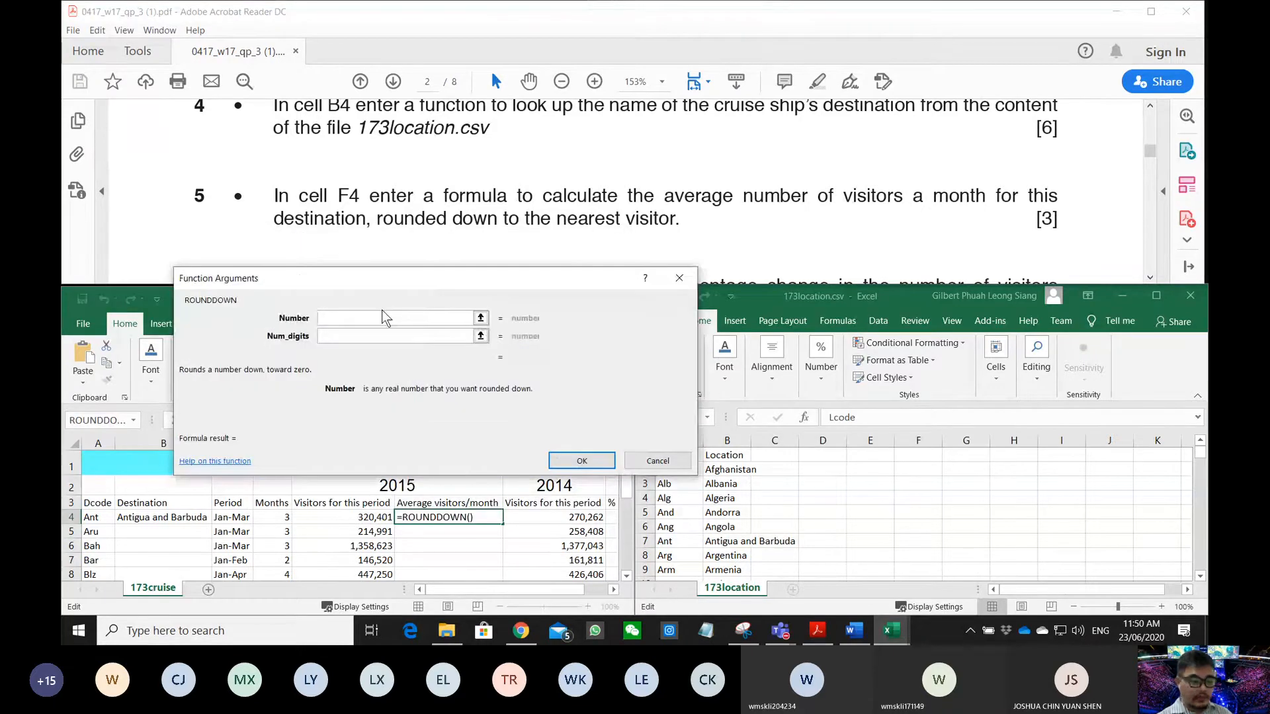
# - Give ROUNDDOWN Number E4/D4 and Num_digits 0, so F4 shows 106800
pyautogui.write('E4/D4')
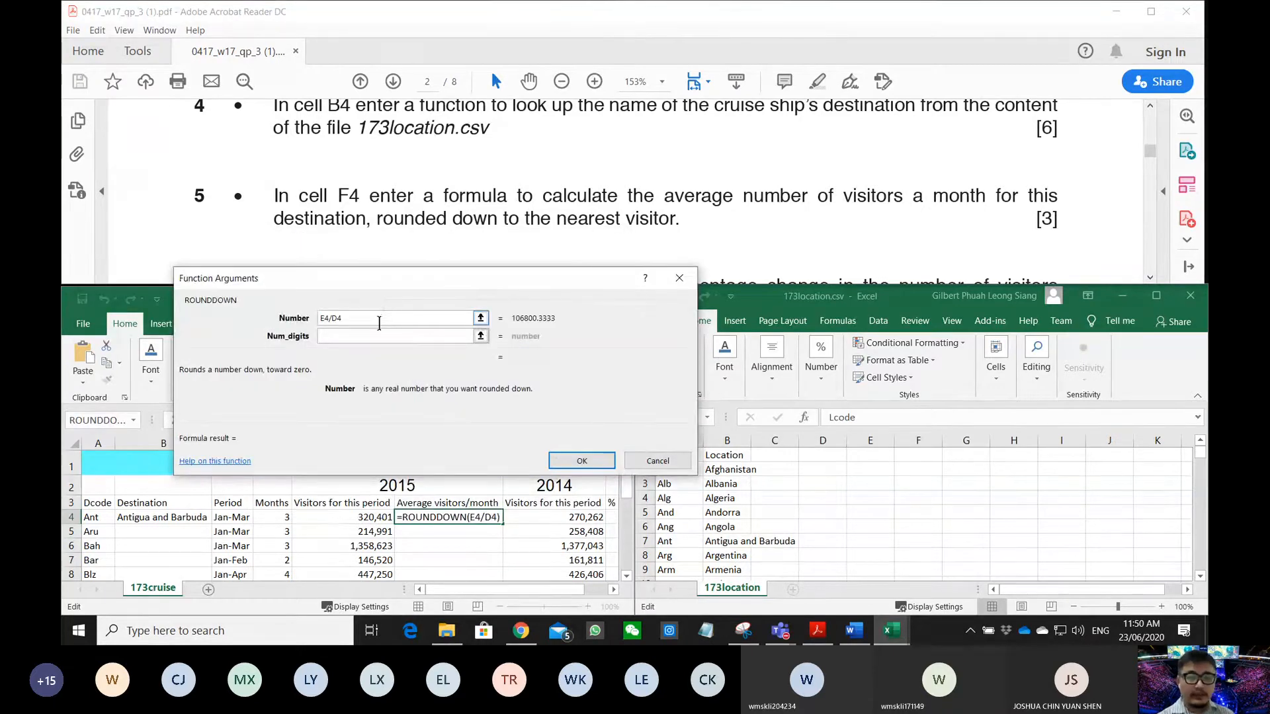
pyautogui.click(332, 335)
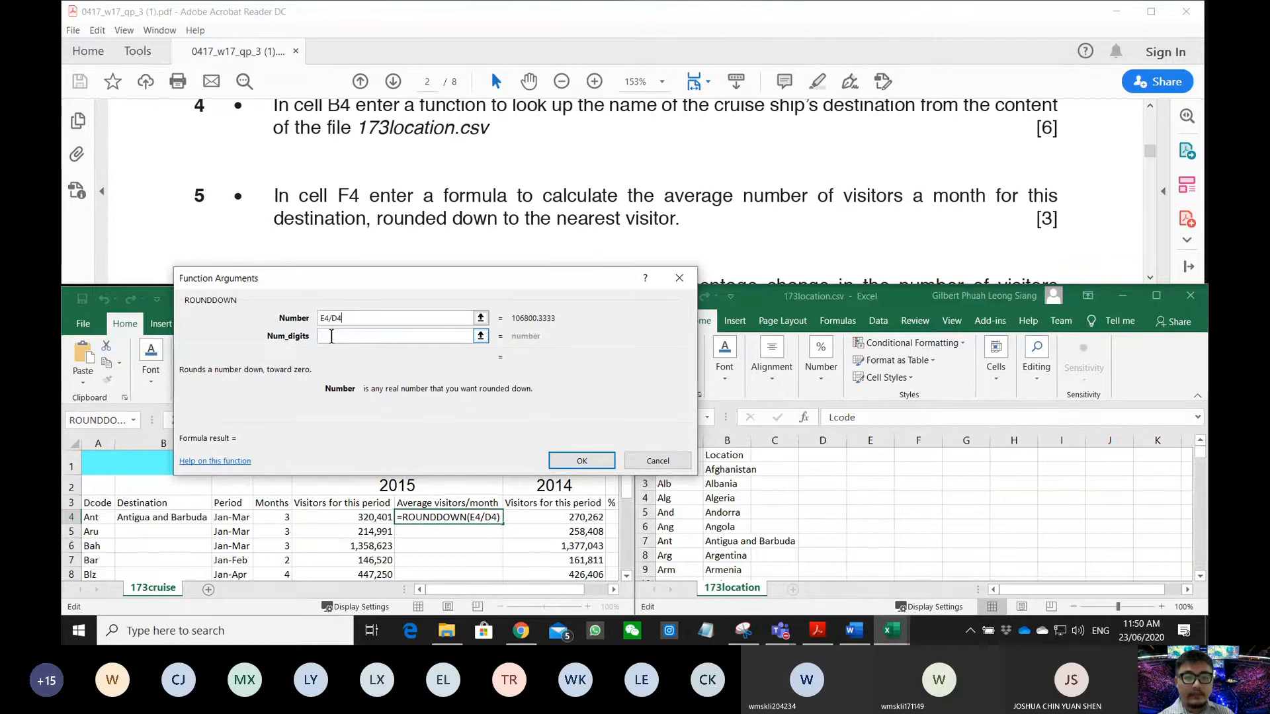
pyautogui.click(331, 336)
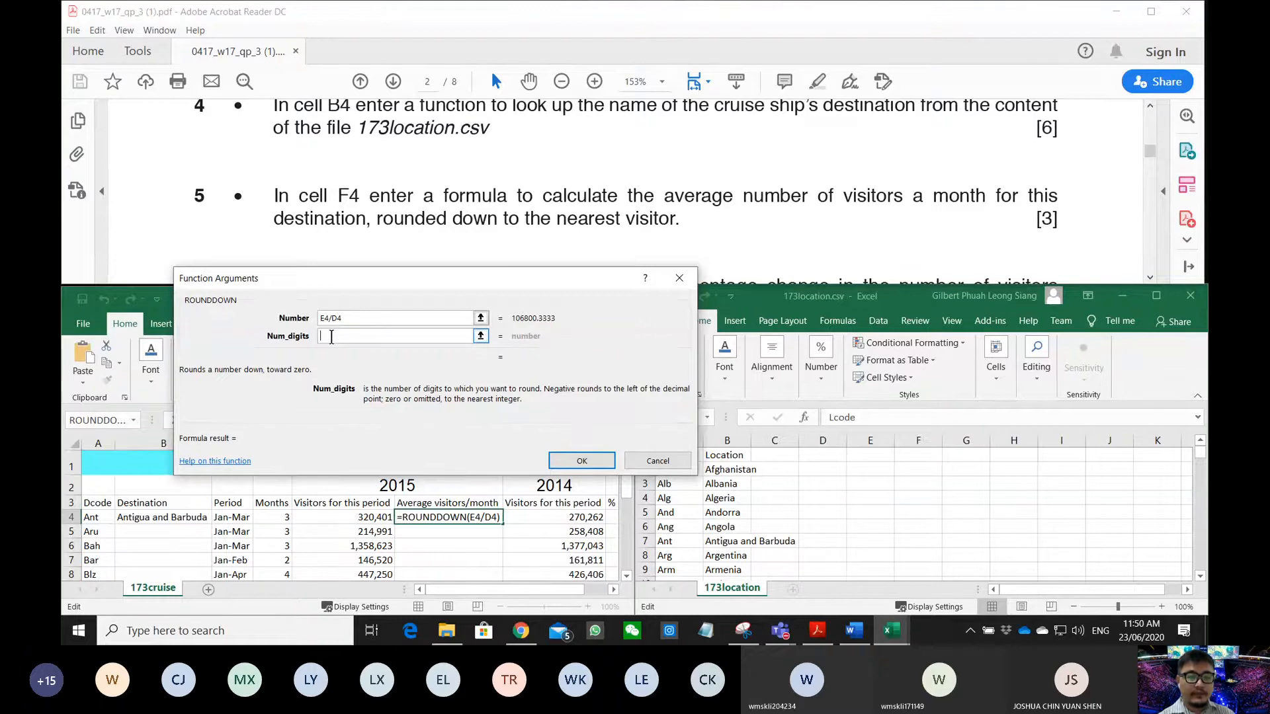
pyautogui.write('1')
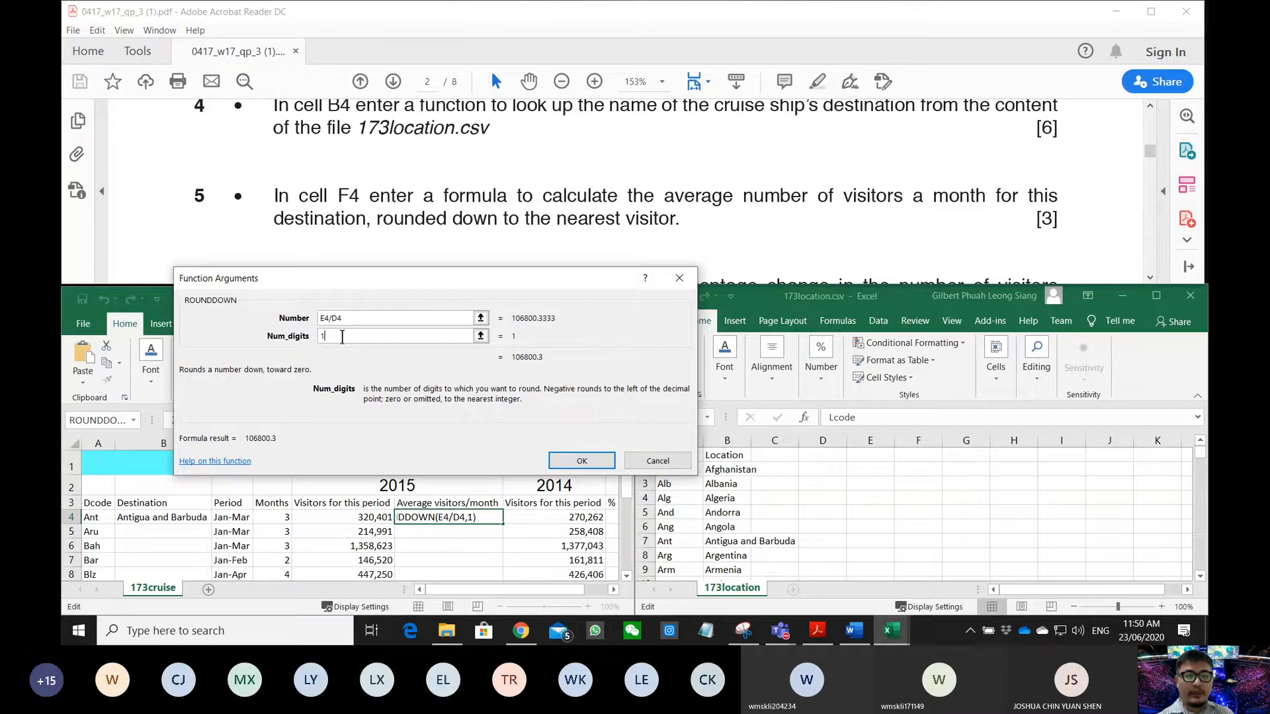
pyautogui.press('BackSpace')
pyautogui.write('3')
pyautogui.press('BackSpace')
pyautogui.write('0')
pyautogui.press('BackSpace')
pyautogui.write('-1')
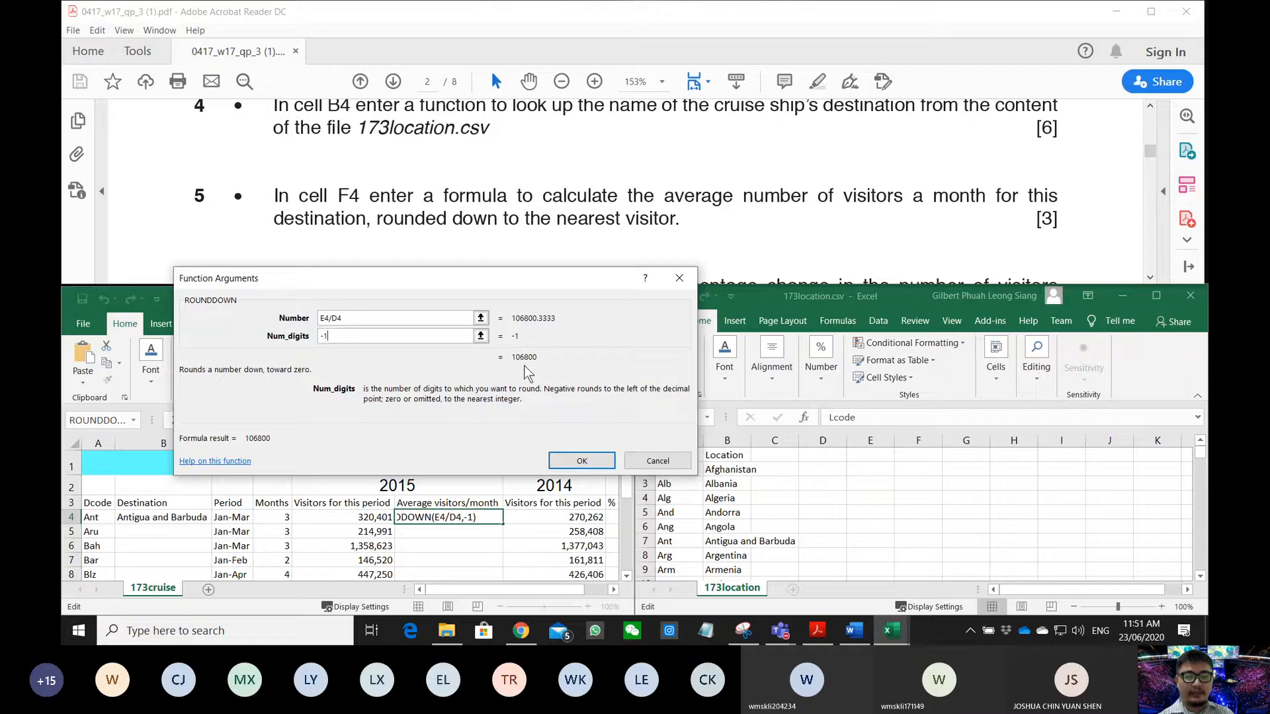
pyautogui.moveTo(360, 336); pyautogui.dragTo(253, 338)
pyautogui.write('0')
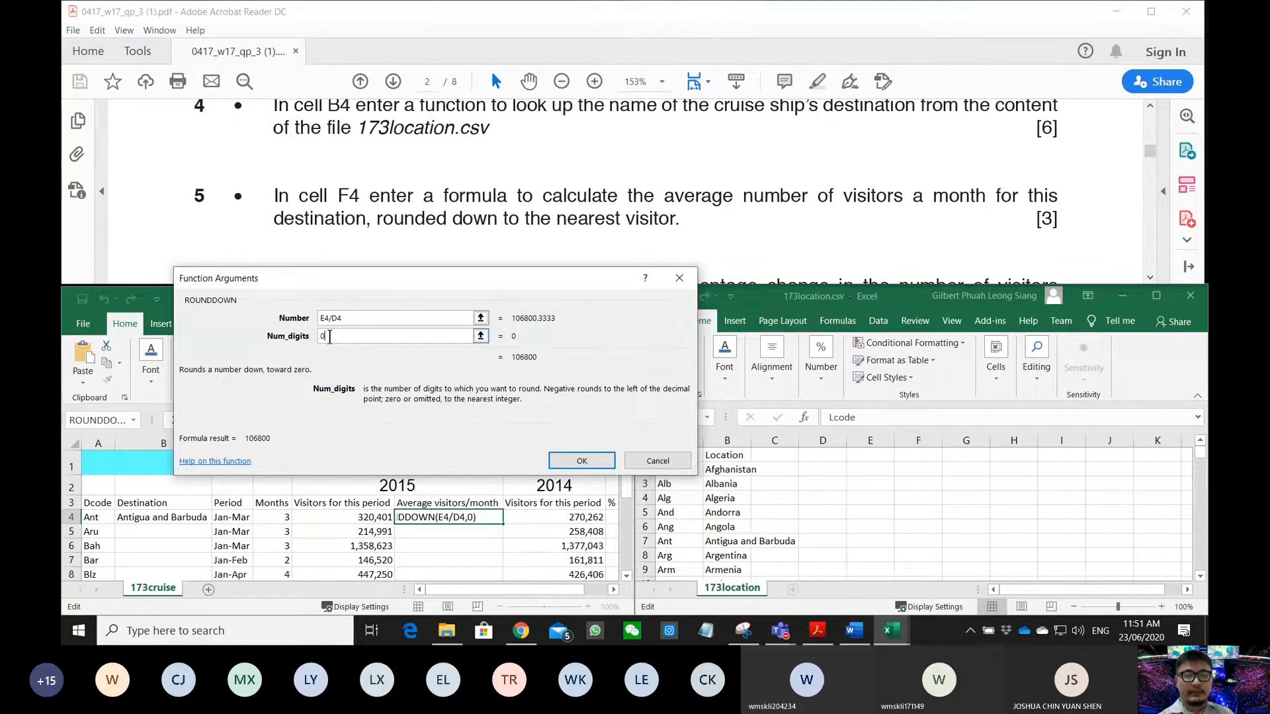
pyautogui.click(580, 461)
# - Read question 6's % change requirement, select H4 and type = to begin its formula
pyautogui.scroll(-1, 457, 192)
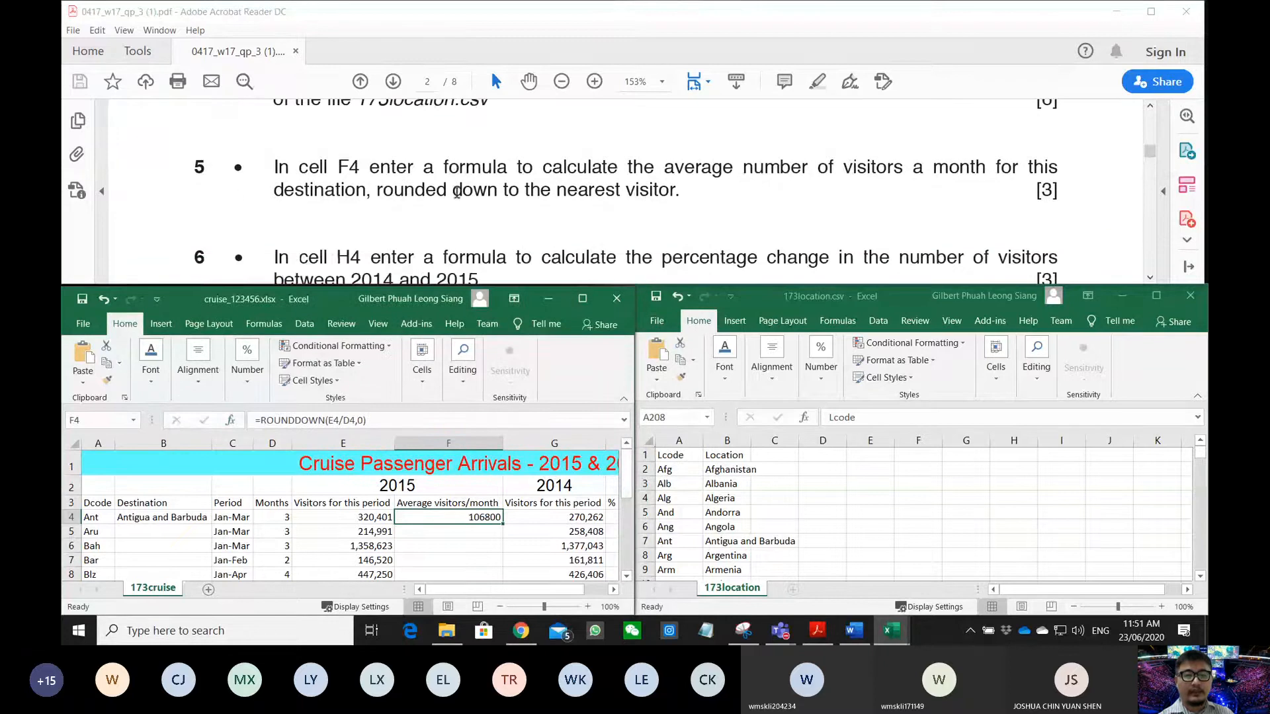
pyautogui.scroll(-2, 457, 193)
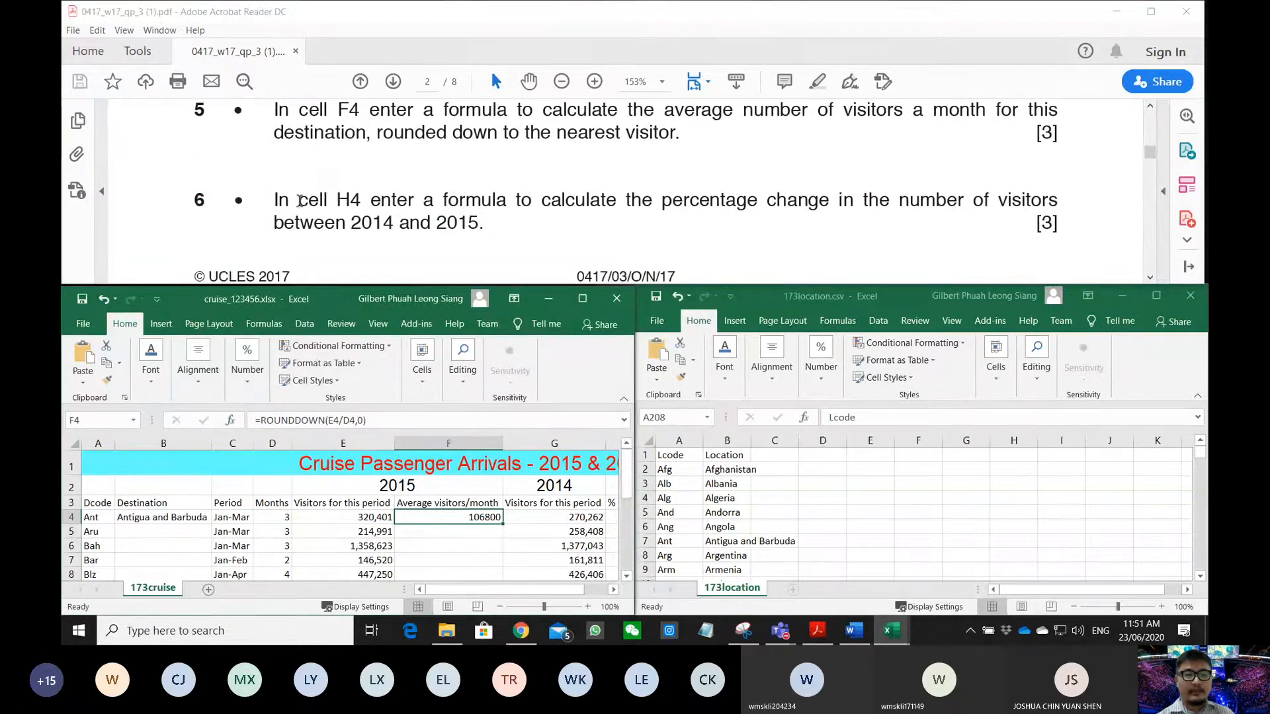
pyautogui.moveTo(299, 200); pyautogui.dragTo(829, 200)
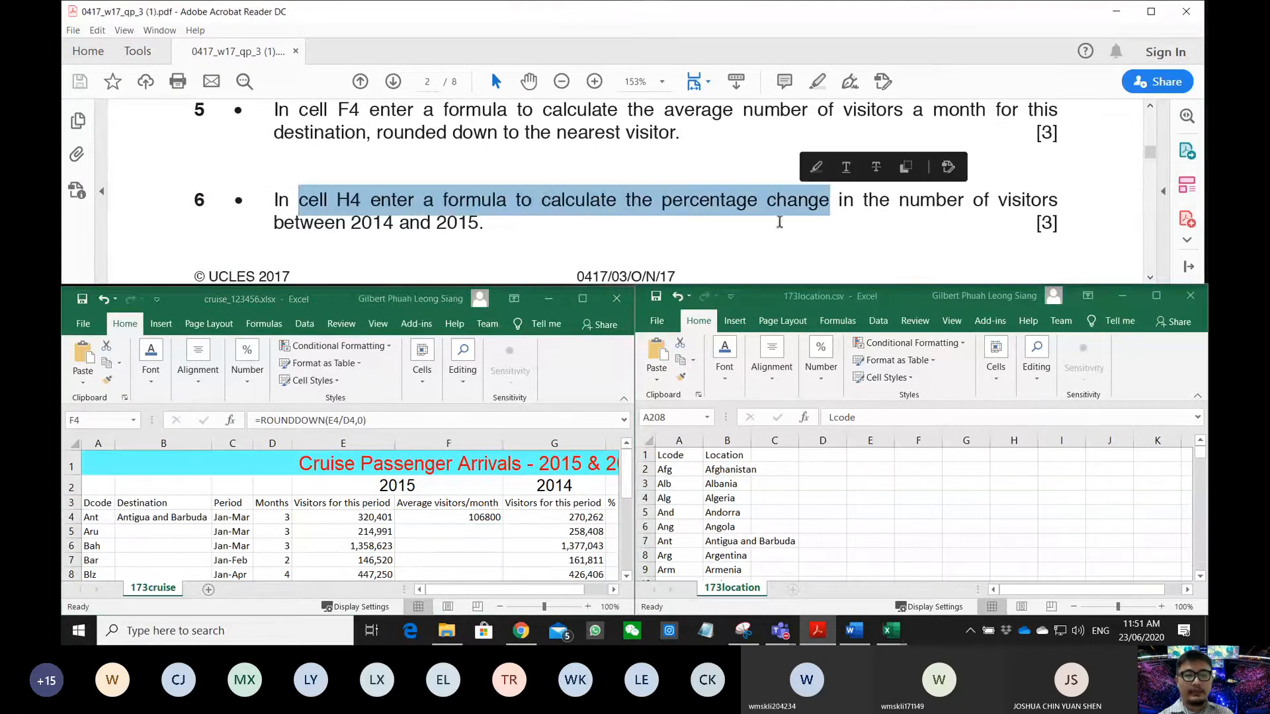
pyautogui.click(476, 589)
pyautogui.moveTo(514, 591); pyautogui.dragTo(565, 591)
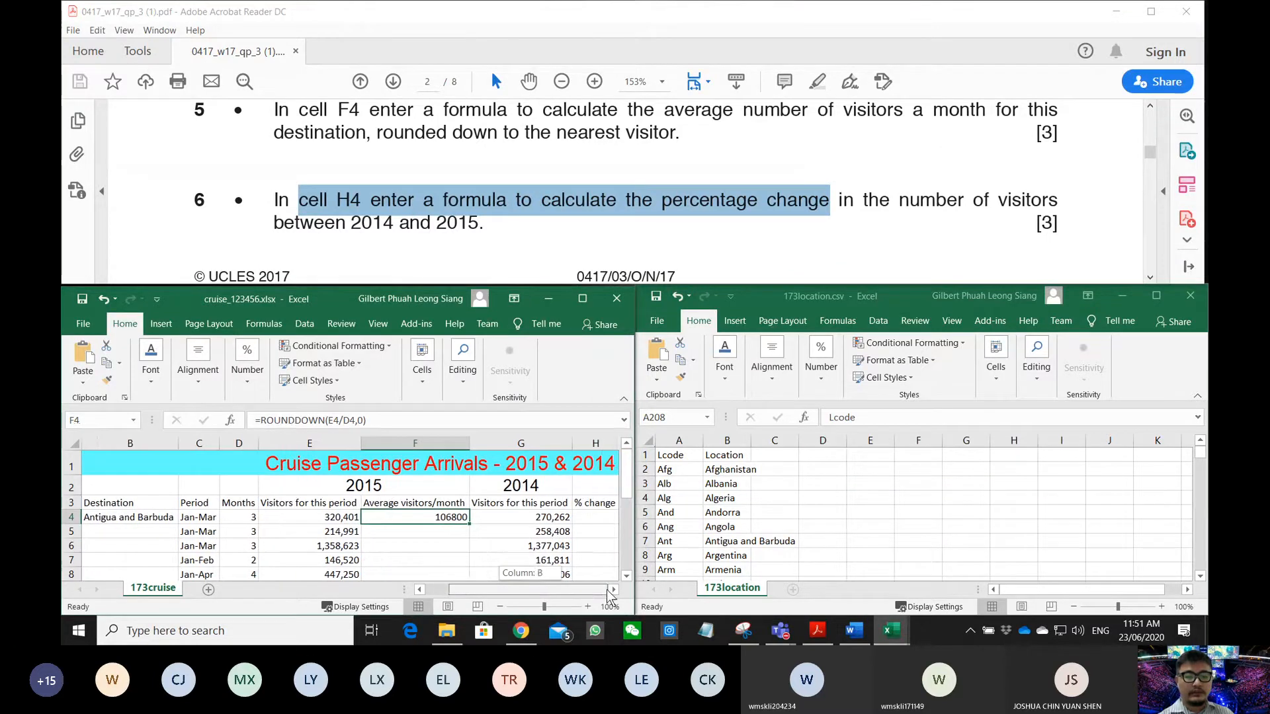
pyautogui.click(596, 517)
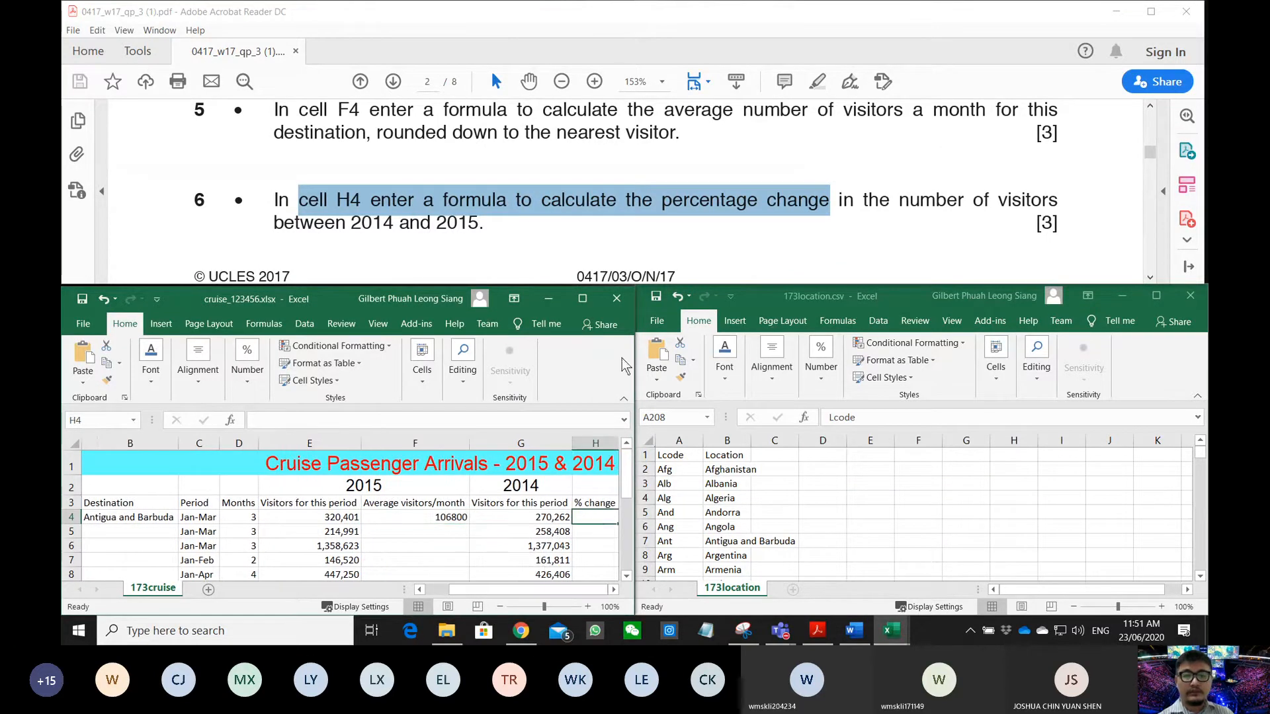
pyautogui.scroll(-1, 673, 221)
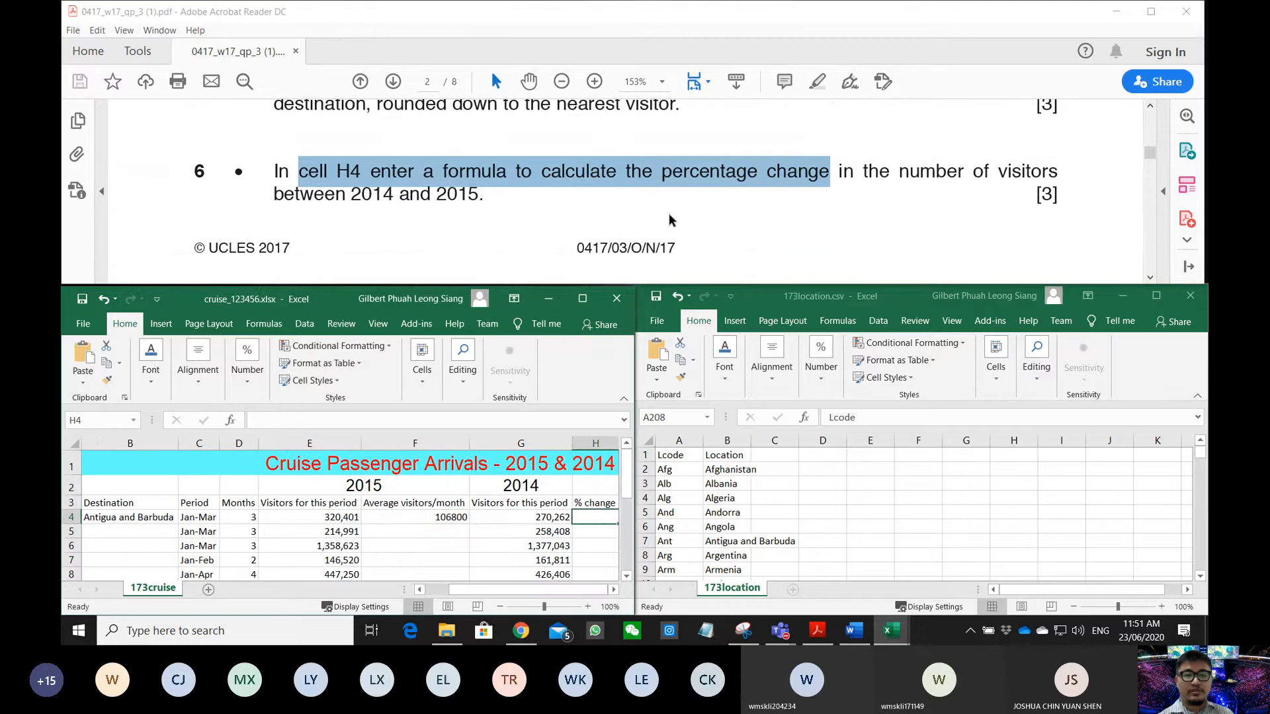
pyautogui.click(426, 198)
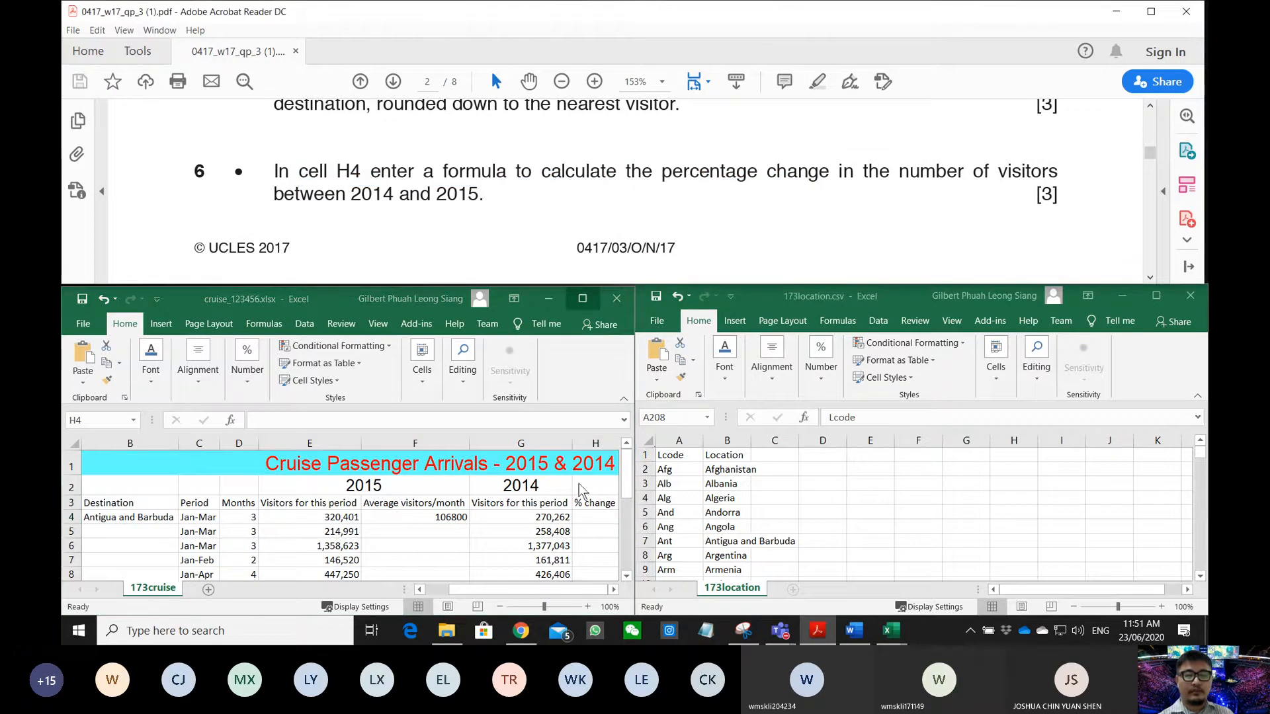
pyautogui.click(582, 516)
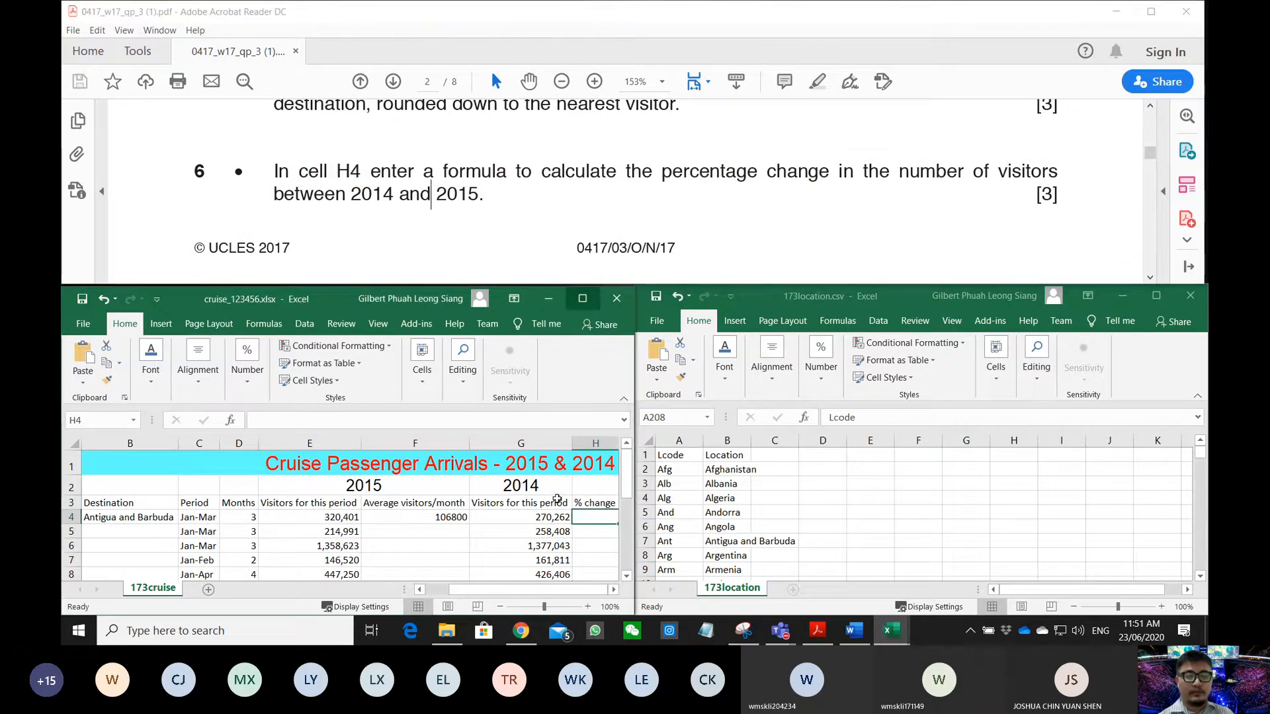
pyautogui.write('=')
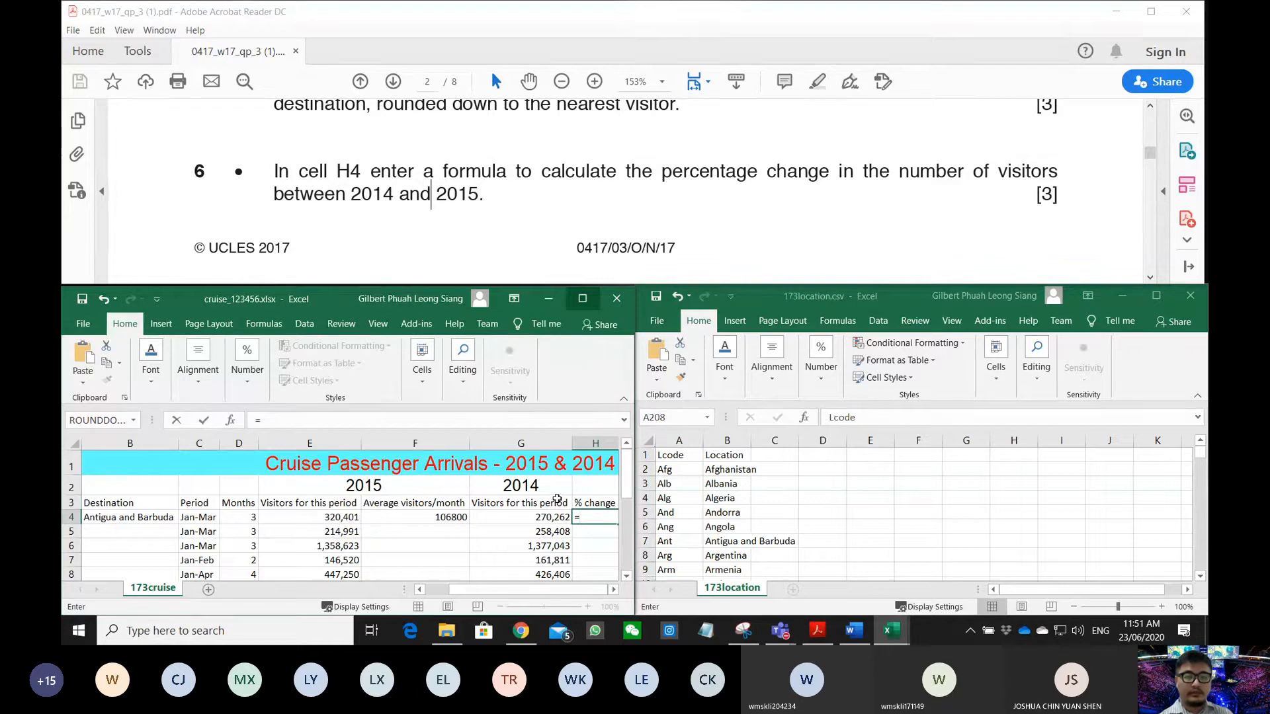
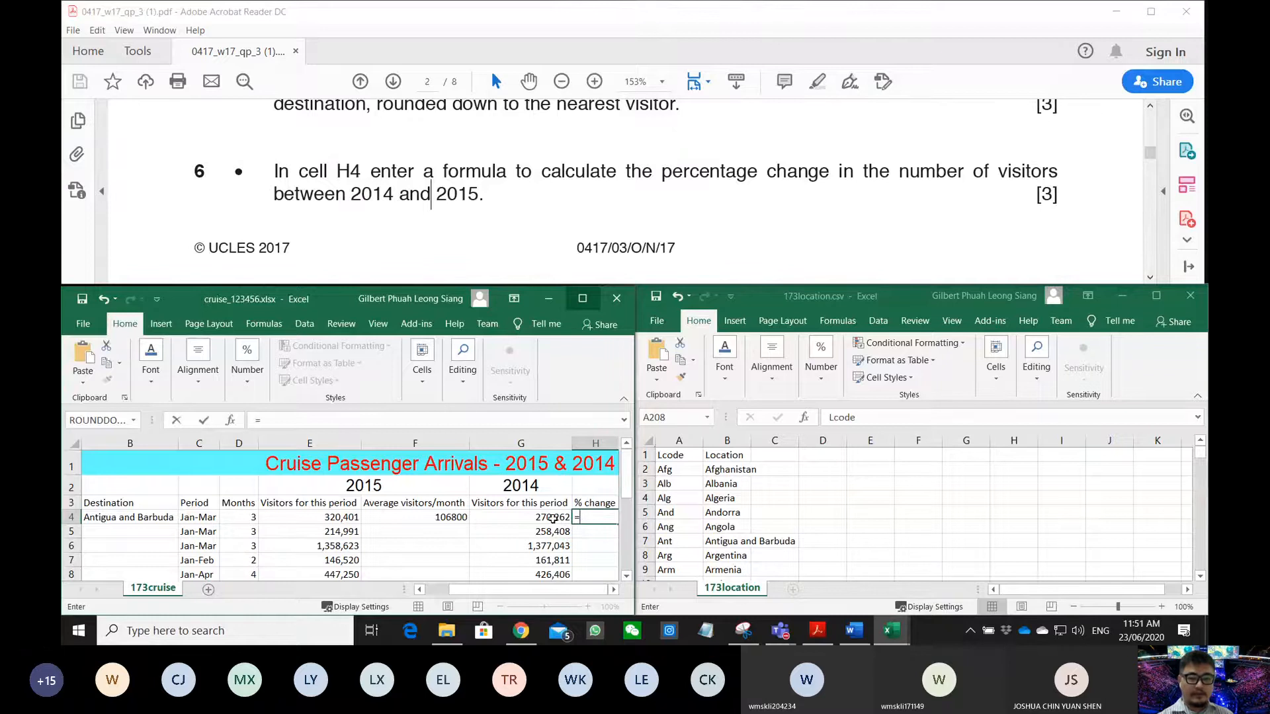
# - Complete H4 as =G4/E4, giving 0.84351 as the first % change value
pyautogui.click(553, 520)
pyautogui.write('/')
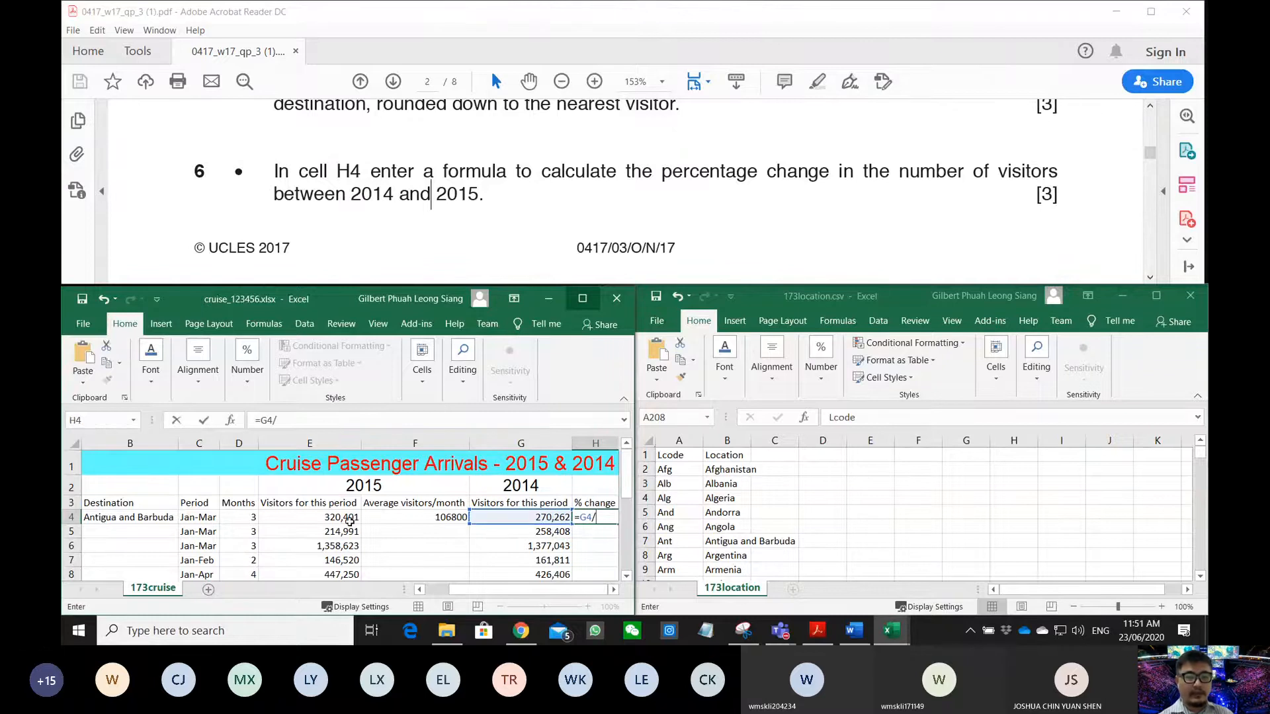
pyautogui.click(341, 517)
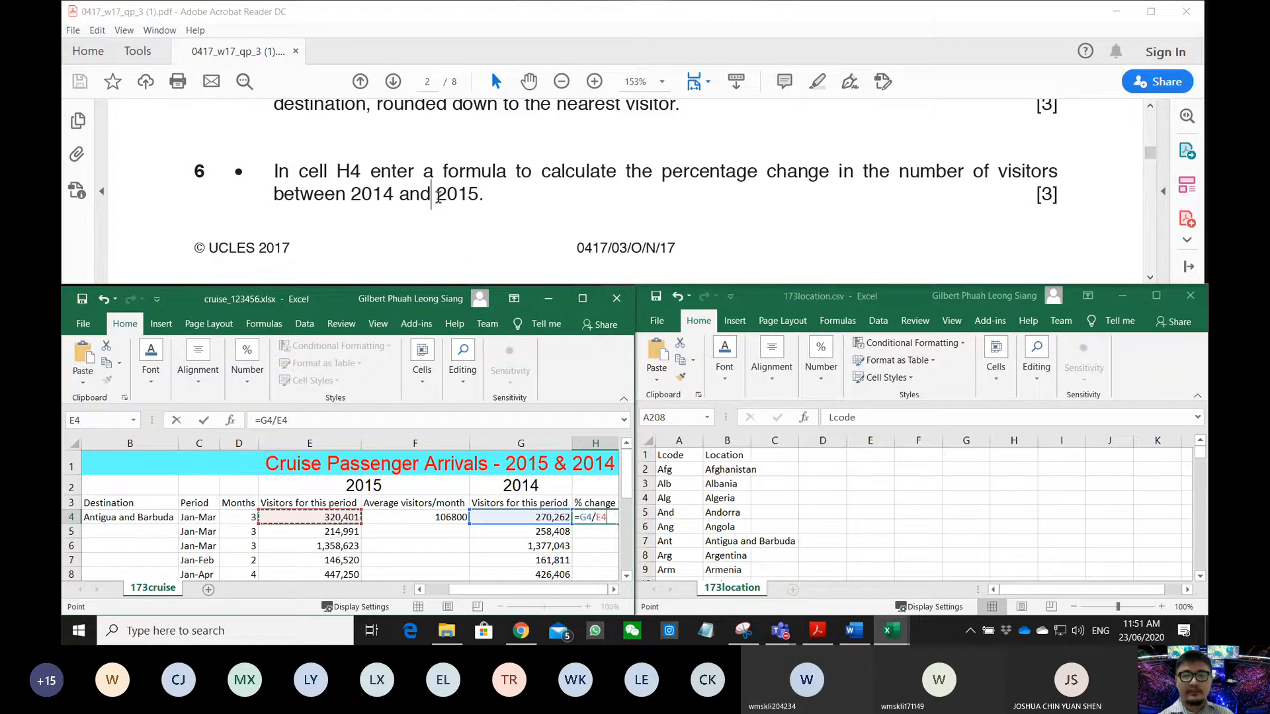
pyautogui.press('Return')
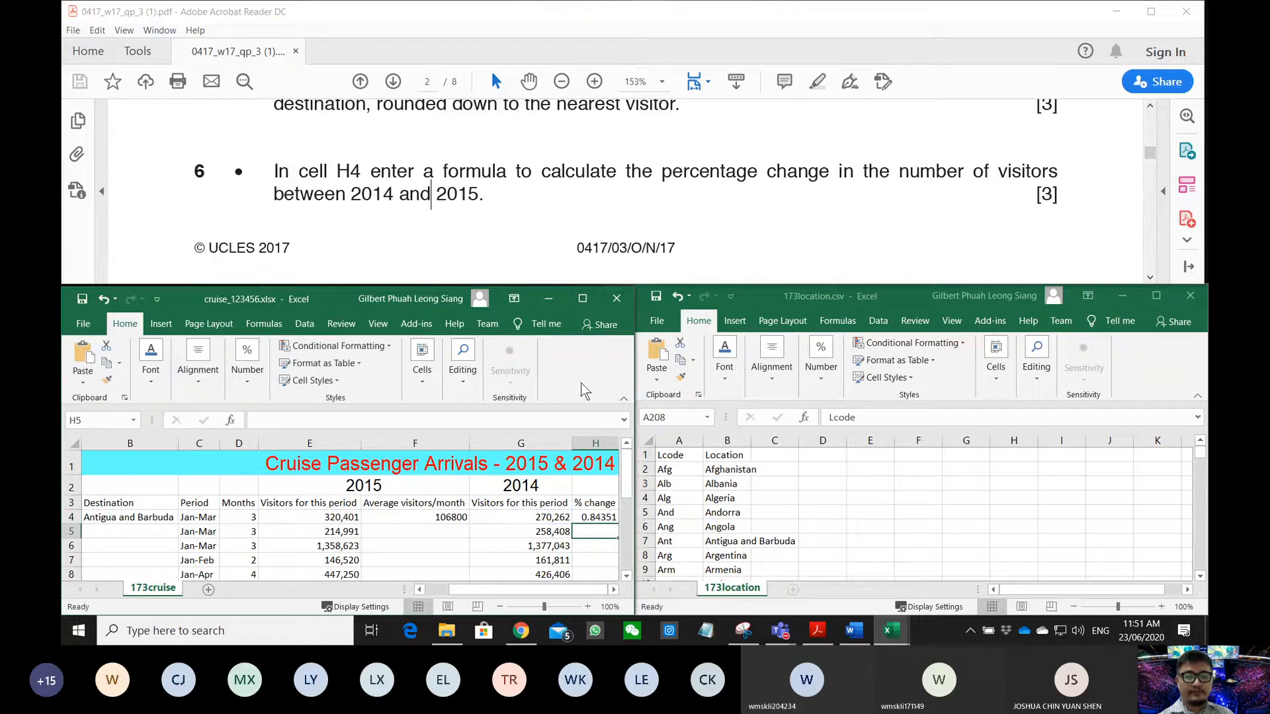
pyautogui.click(591, 518)
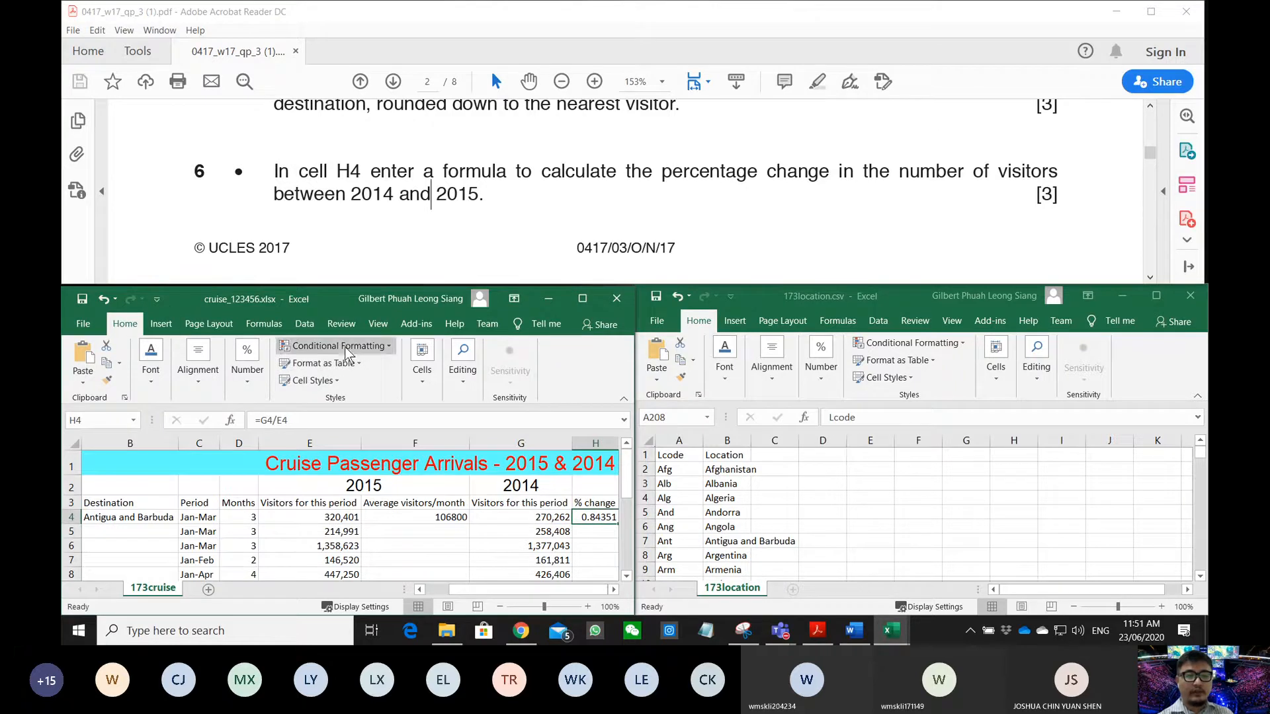
# - Format H4 with the Percentage number format
pyautogui.click(420, 379)
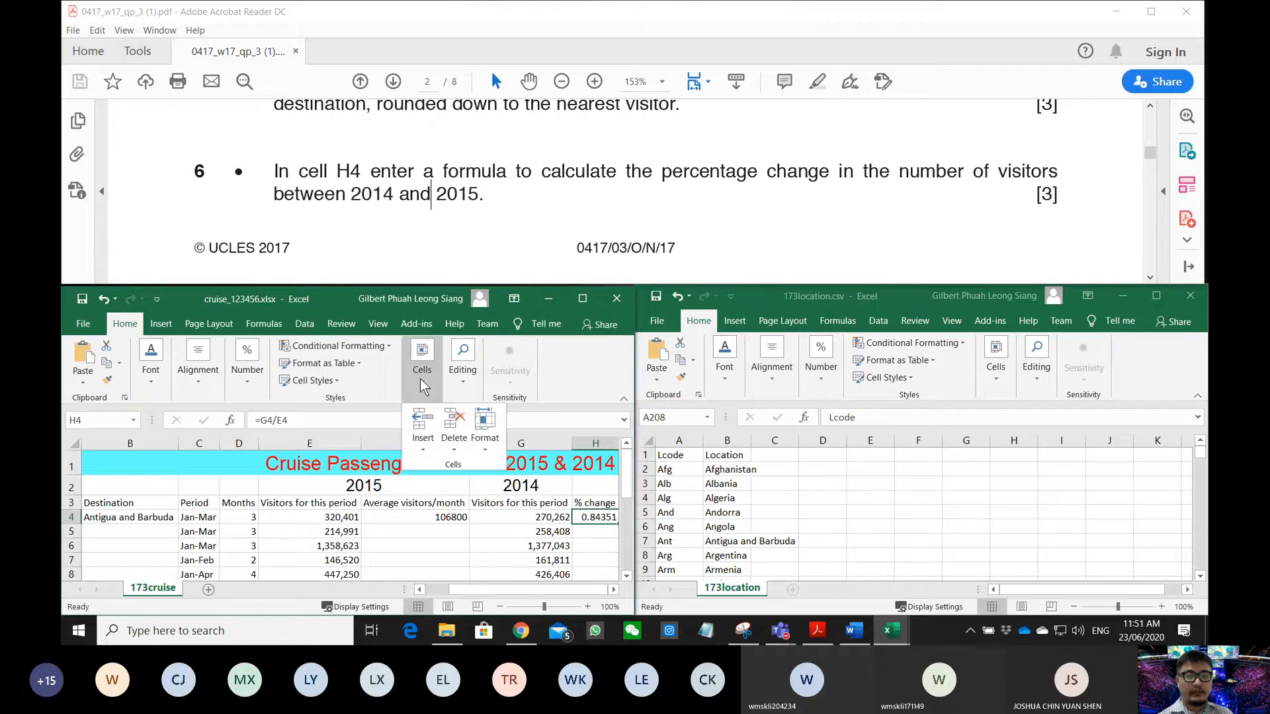
pyautogui.click(404, 383)
pyautogui.click(241, 383)
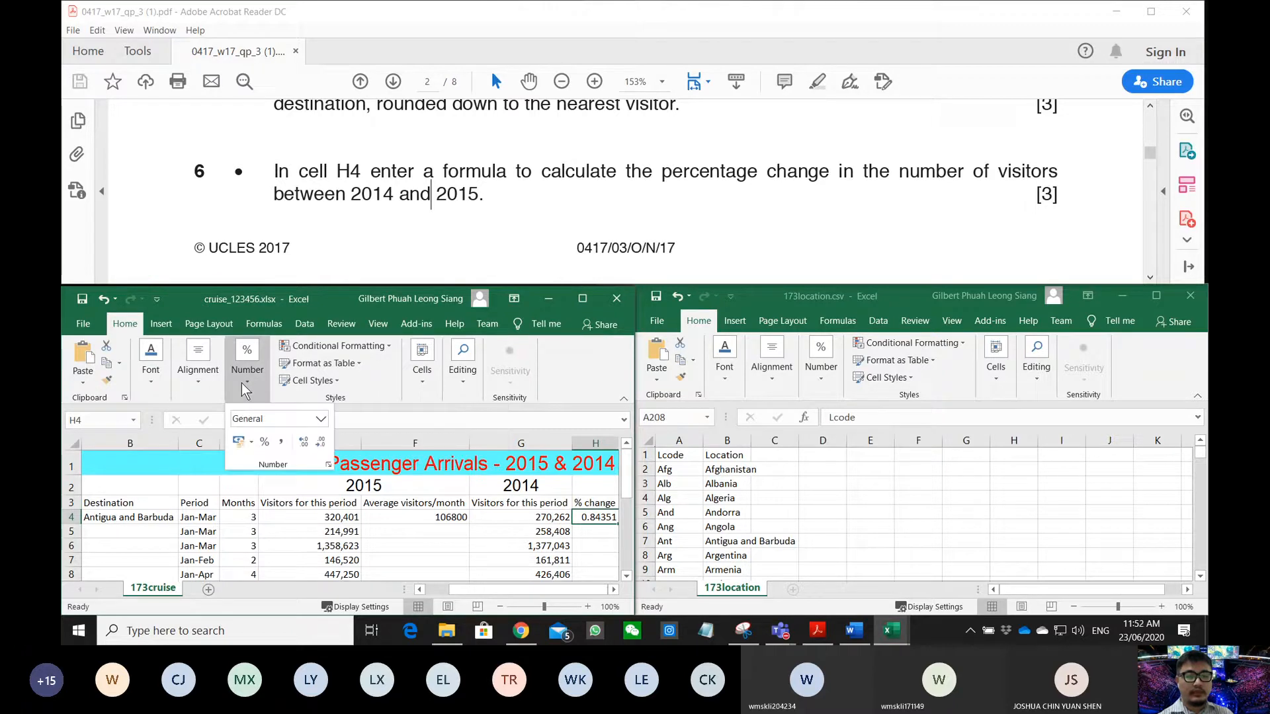
pyautogui.click(265, 419)
pyautogui.click(321, 419)
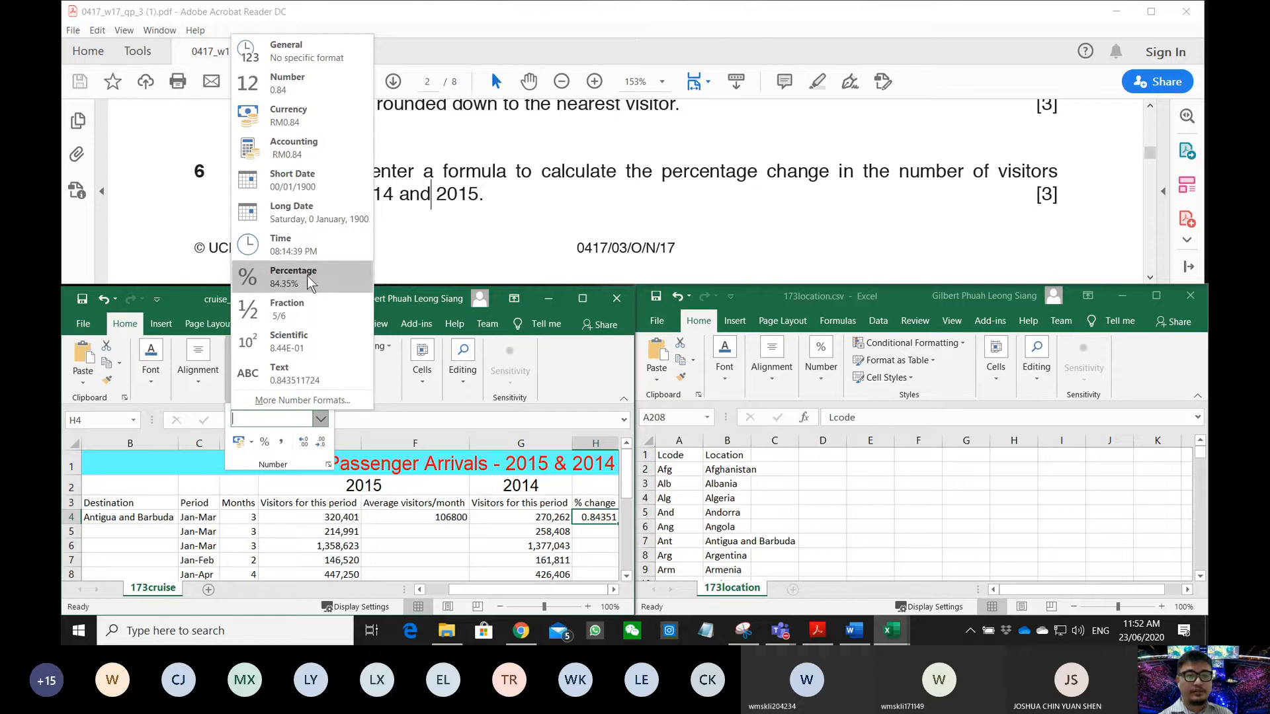
pyautogui.click(267, 275)
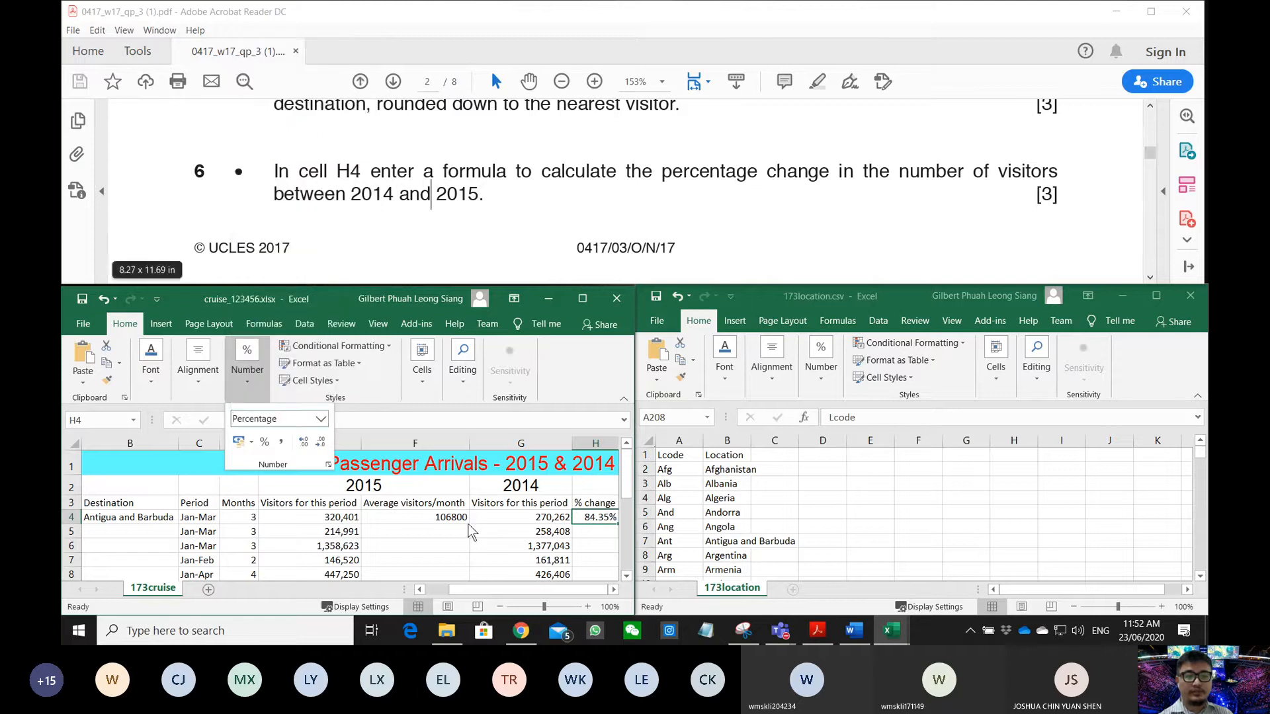
pyautogui.click(595, 518)
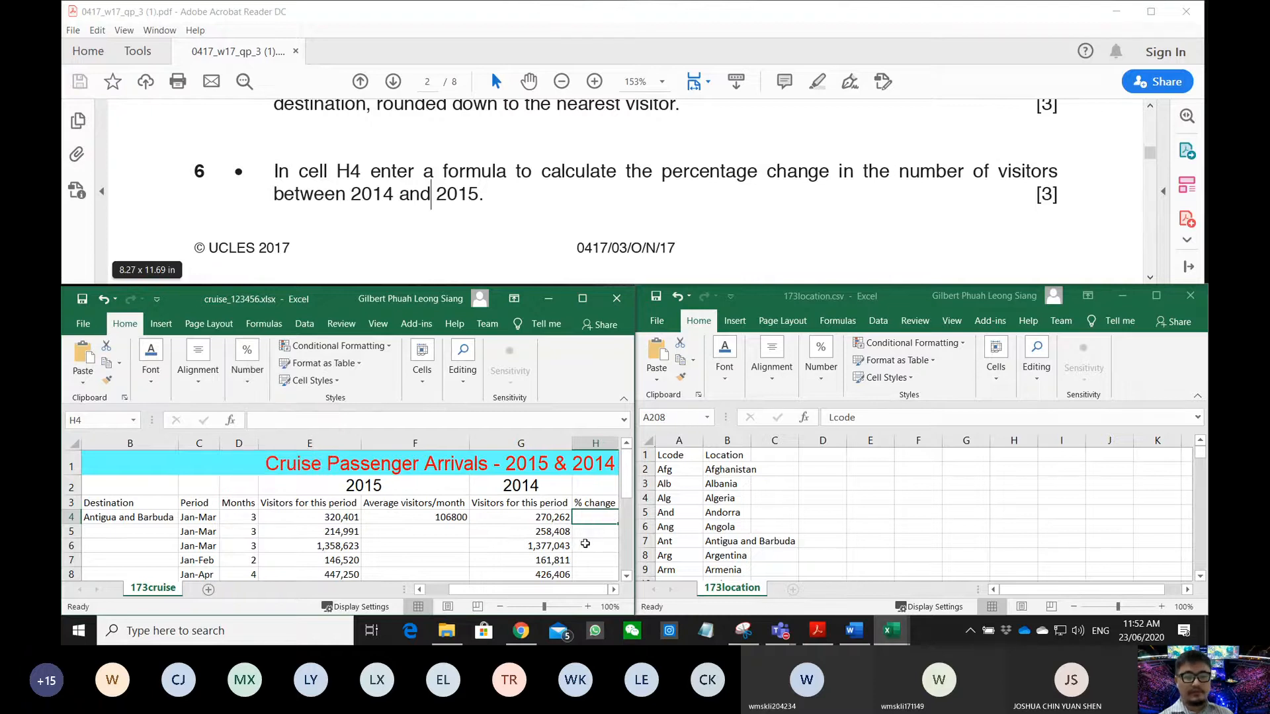
# - Rewrite H4's formula as =E4/G4 so it shows 118.55%
pyautogui.click(344, 518)
pyautogui.click(599, 518)
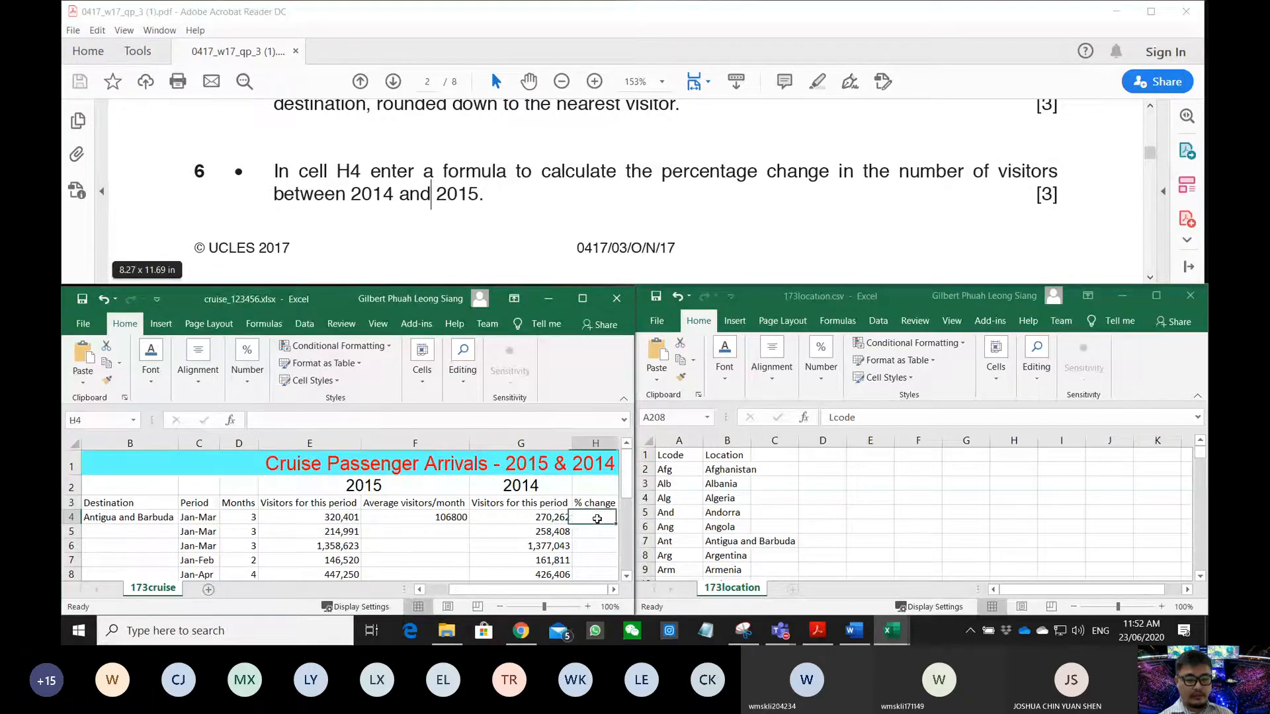
pyautogui.write('=')
pyautogui.click(344, 518)
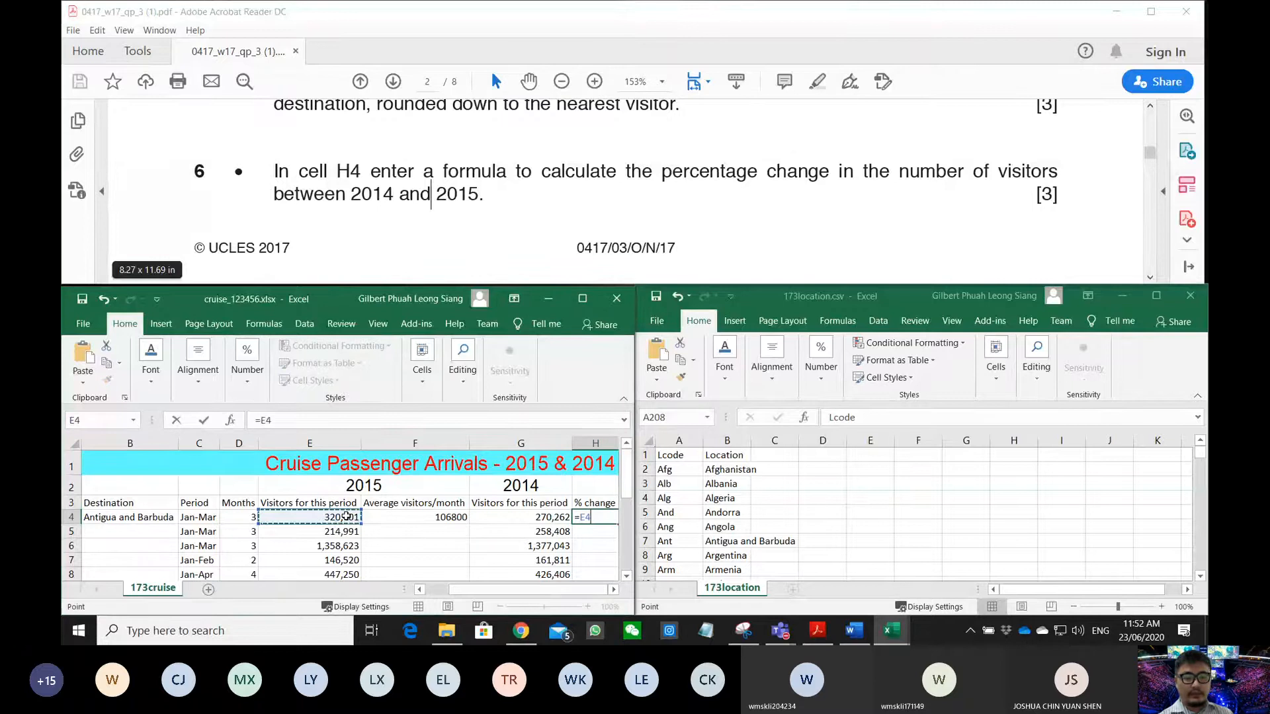
pyautogui.write('/')
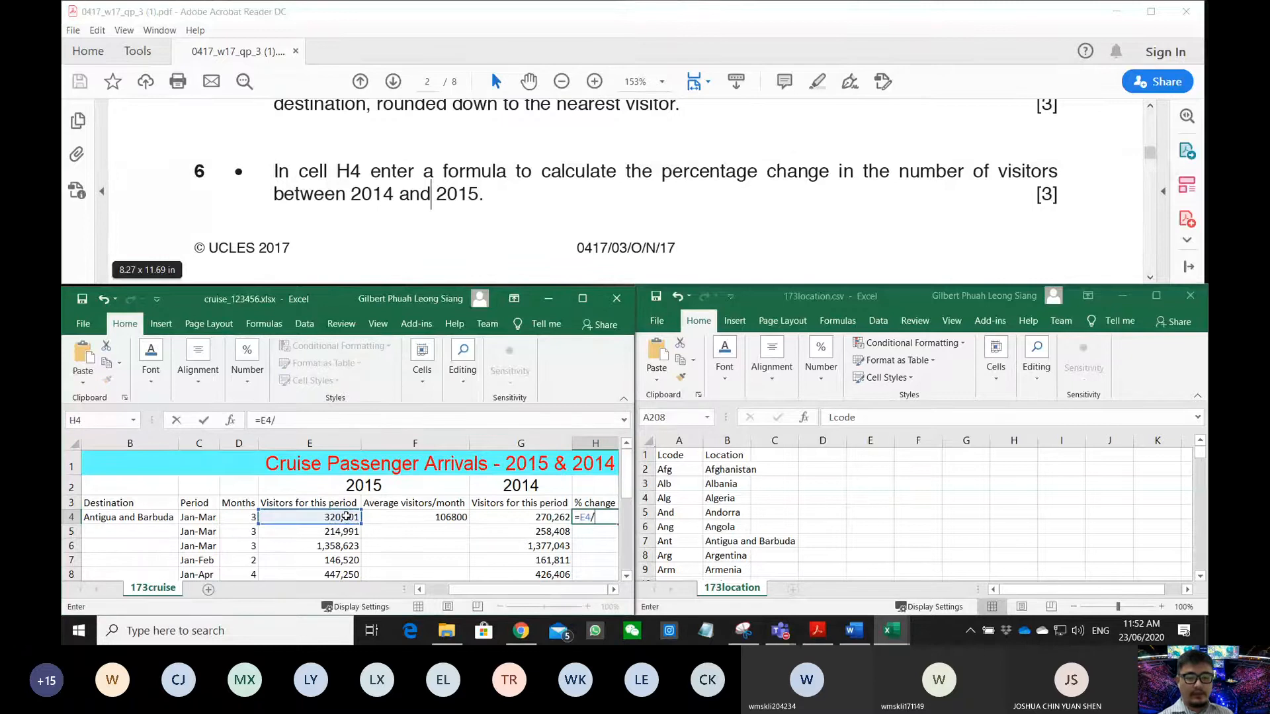
pyautogui.click(510, 517)
pyautogui.press('Return')
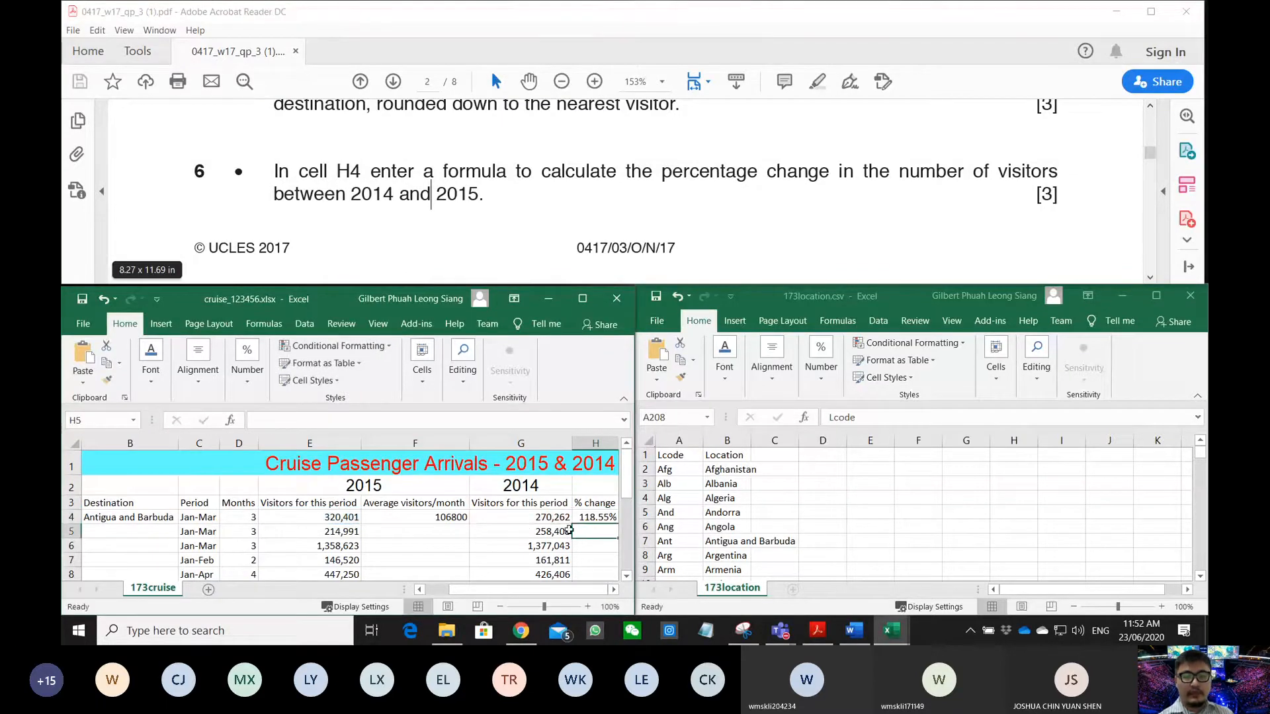
pyautogui.click(604, 518)
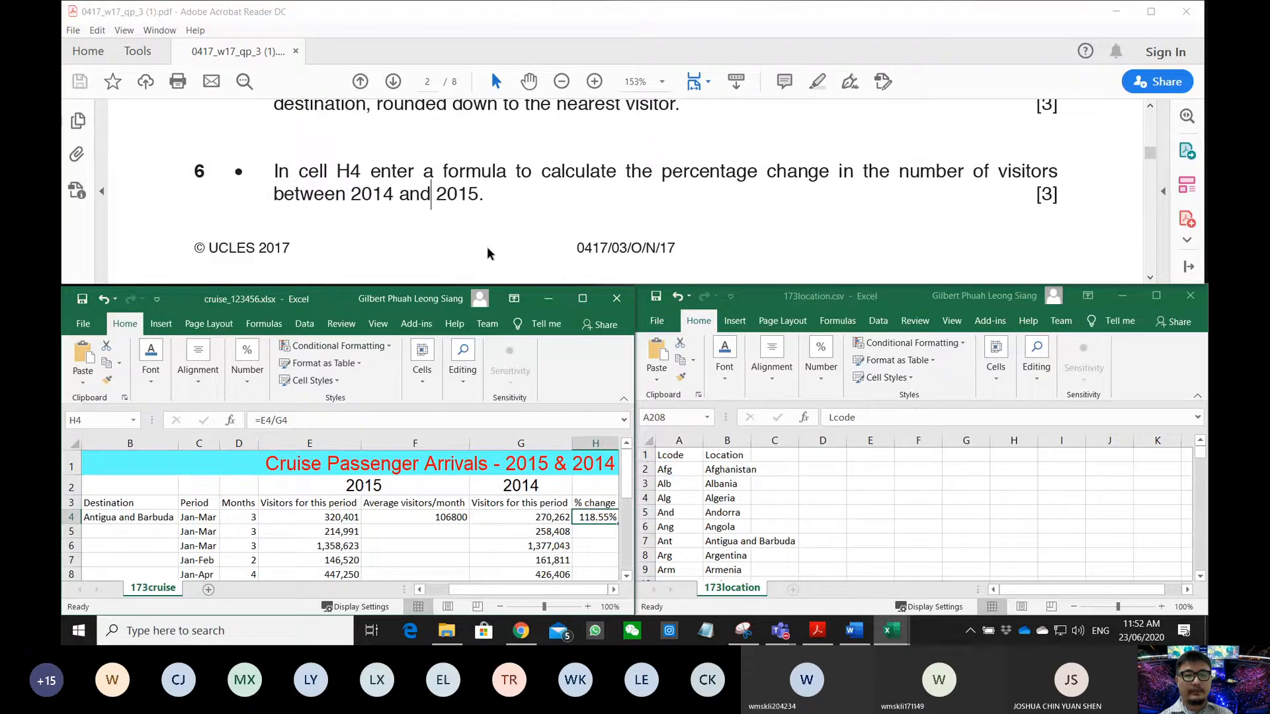
# - Highlight the exam paper's instruction to replicate the formulae
pyautogui.scroll(-1, 494, 239)
pyautogui.scroll(-2, 493, 238)
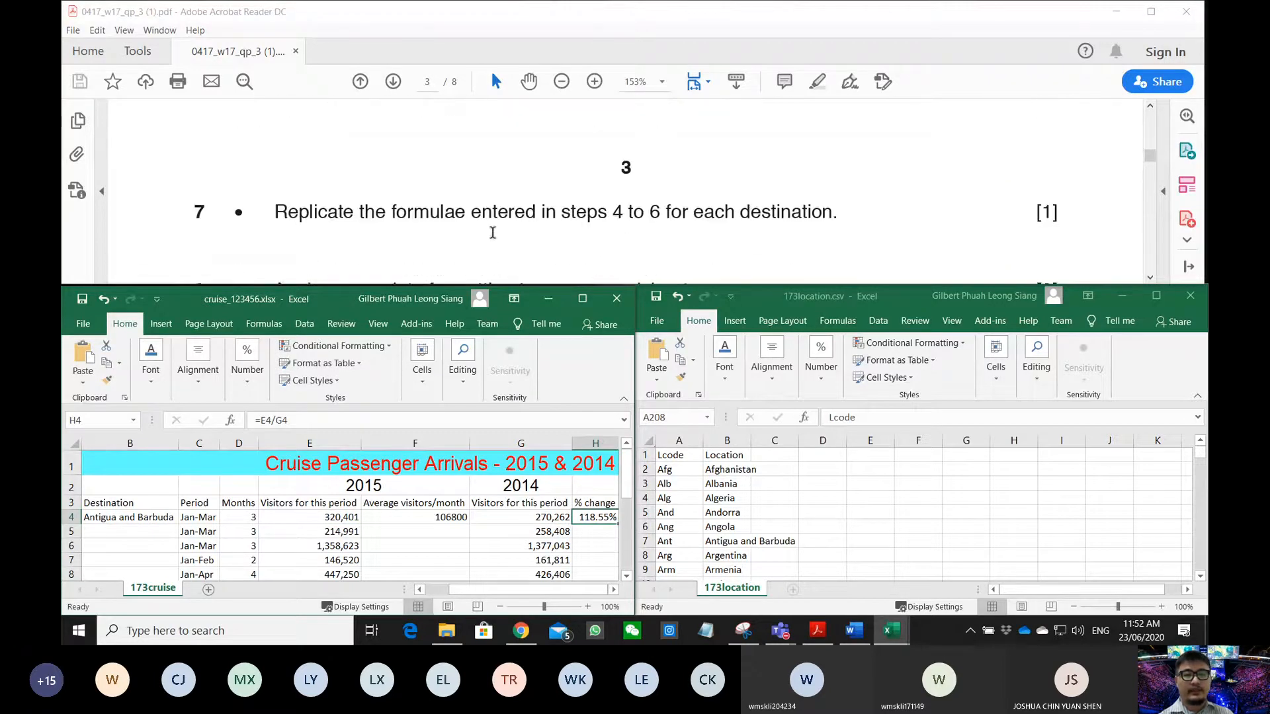
pyautogui.moveTo(321, 156); pyautogui.dragTo(785, 159)
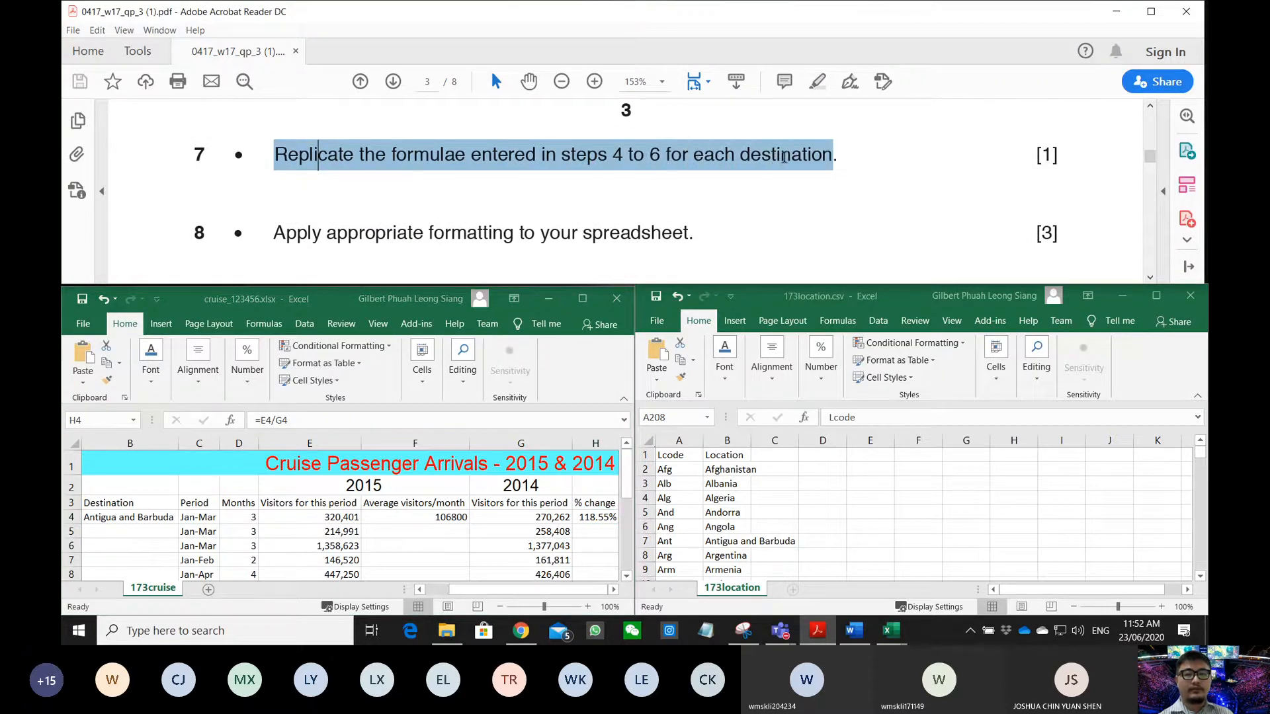
pyautogui.scroll(-1, 278, 501)
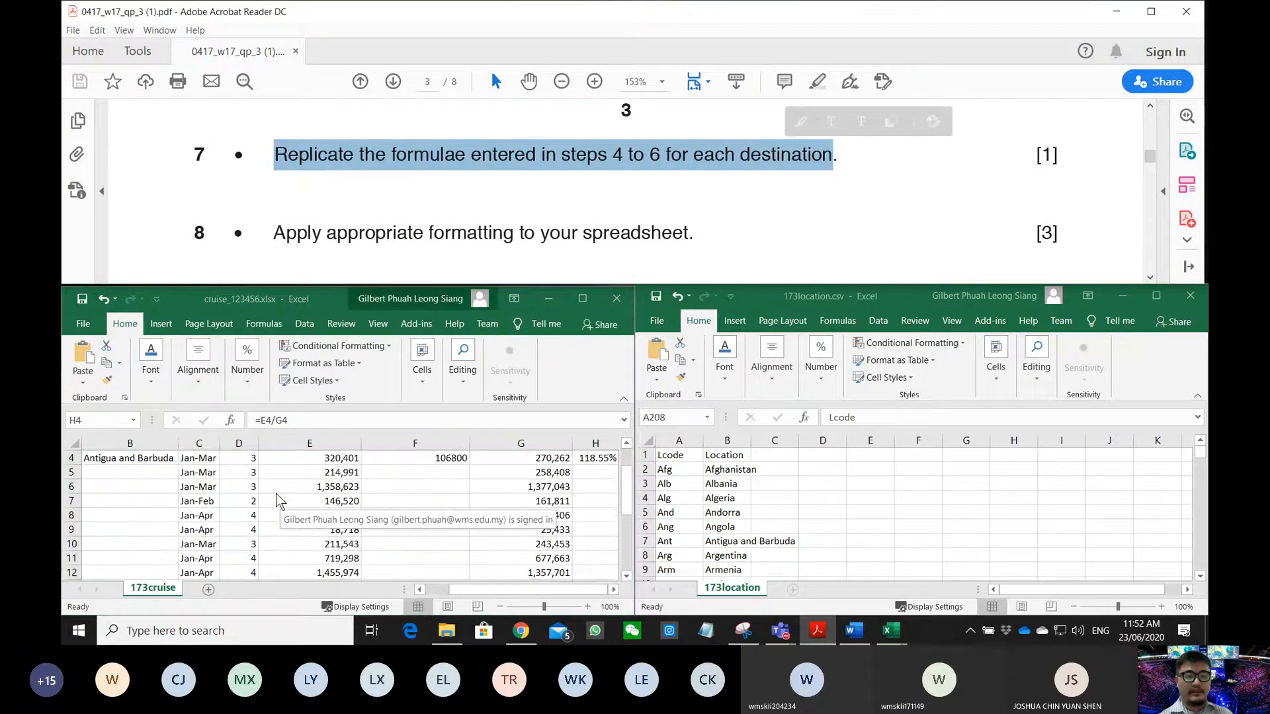
pyautogui.scroll(1, 277, 510)
pyautogui.scroll(-1, 276, 517)
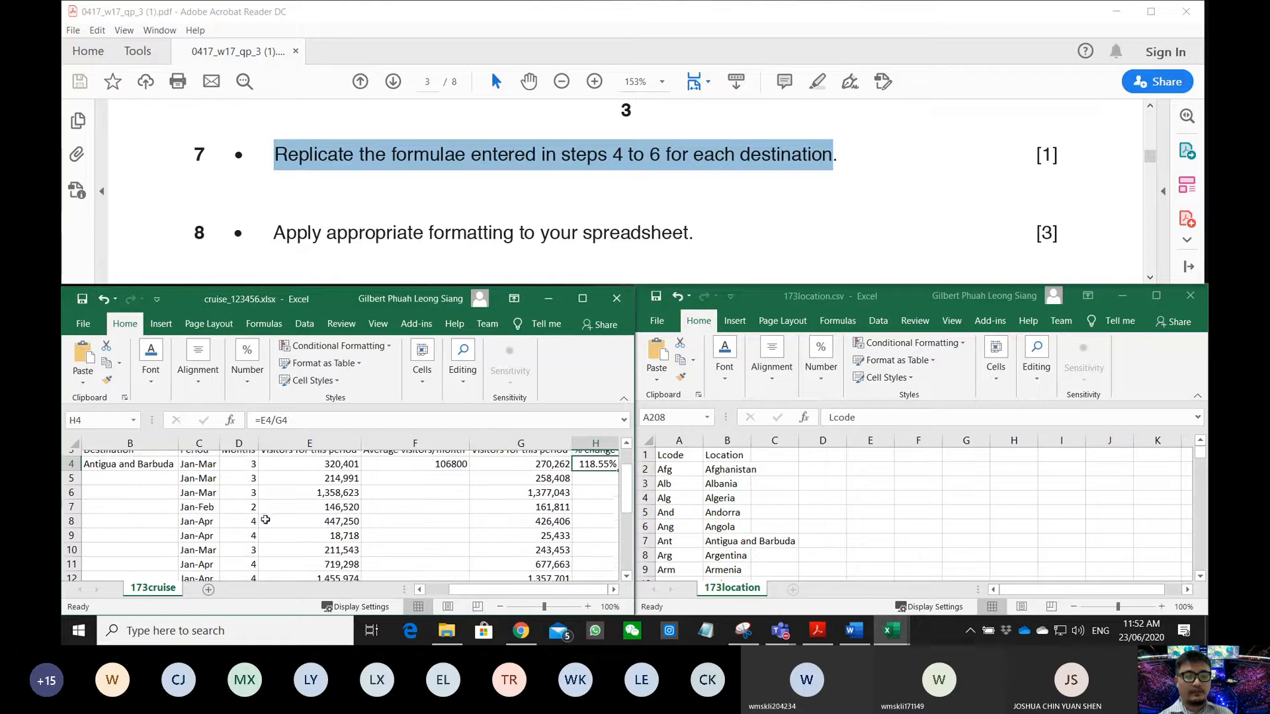
# - Maximize the workbook and fill B4's destination lookup down to row 22
pyautogui.click(147, 460)
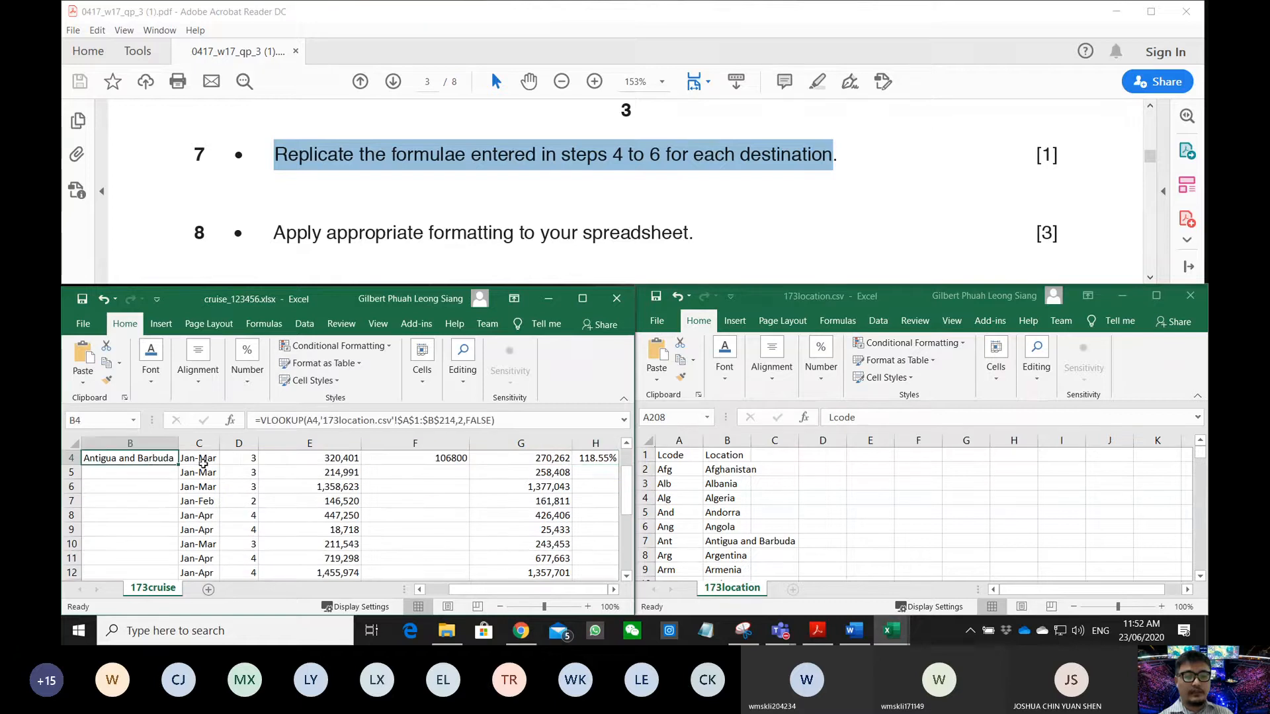
pyautogui.click(583, 299)
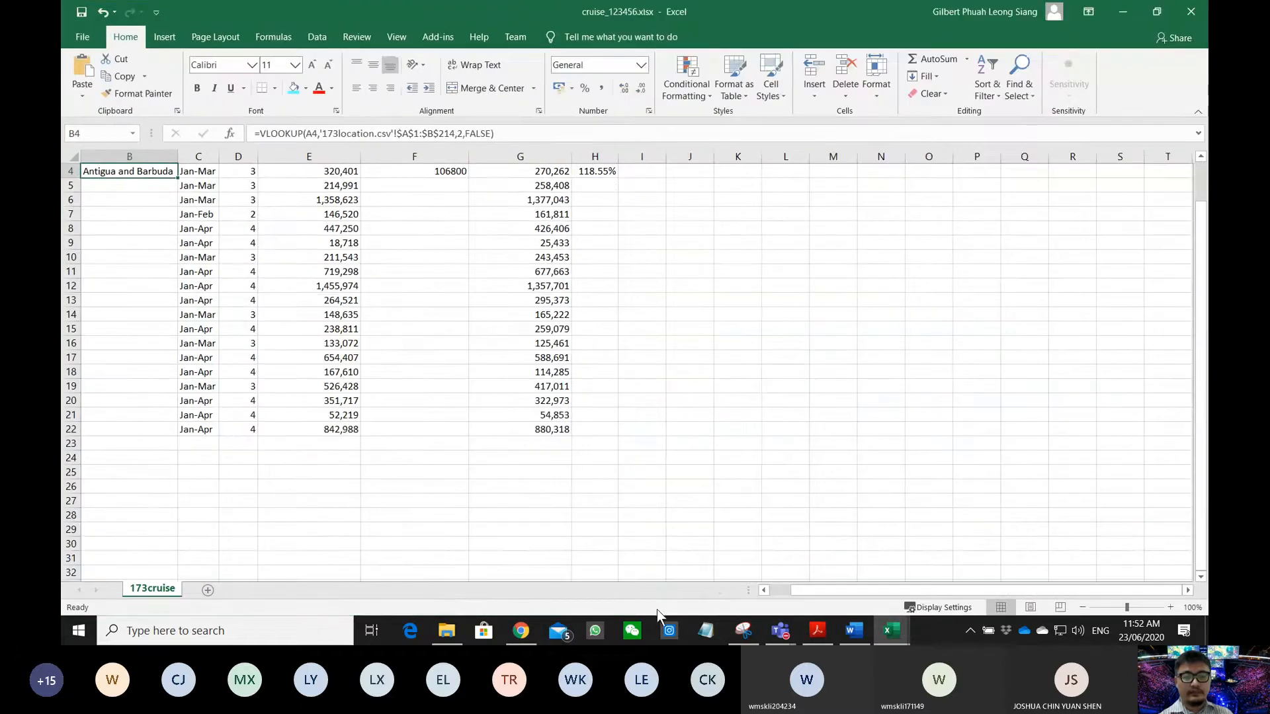
pyautogui.moveTo(818, 594); pyautogui.dragTo(736, 586)
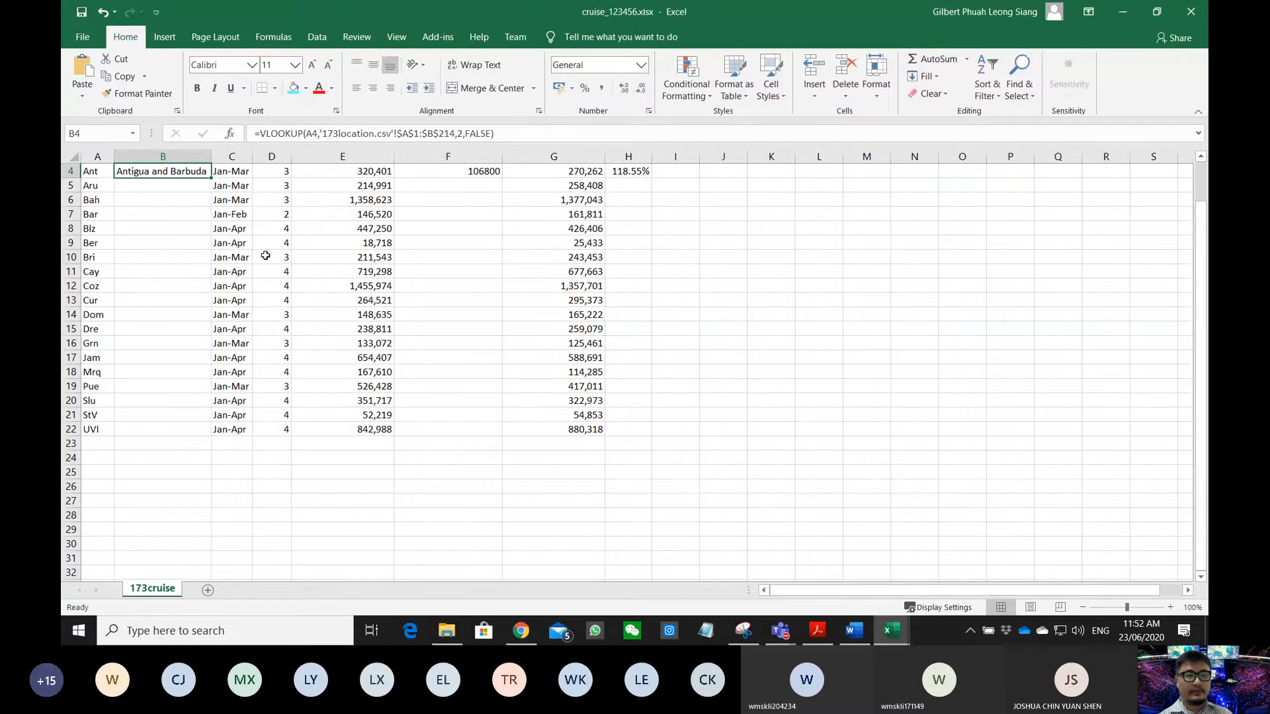
pyautogui.moveTo(212, 180); pyautogui.dragTo(199, 432)
# - Fill the F4 average-per-month and H4 % change formulas down to row 22
pyautogui.scroll(1, 380, 292)
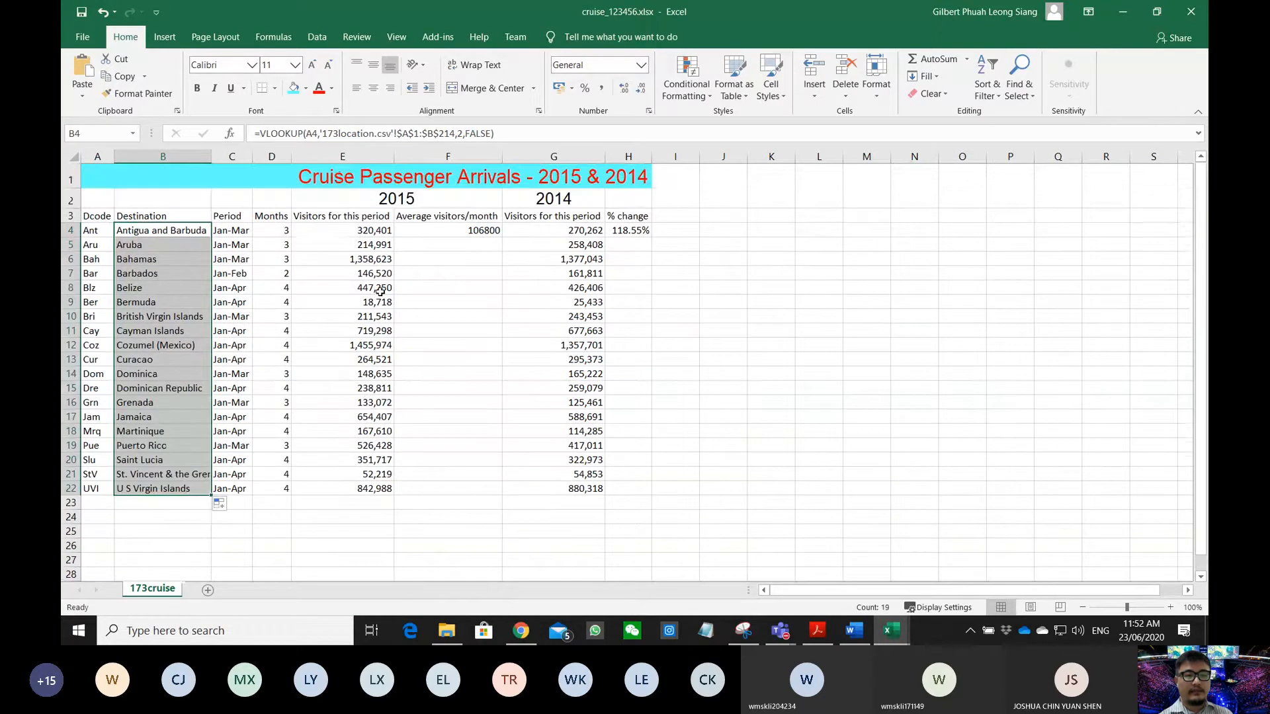
pyautogui.click(471, 233)
pyautogui.moveTo(502, 238); pyautogui.dragTo(472, 491)
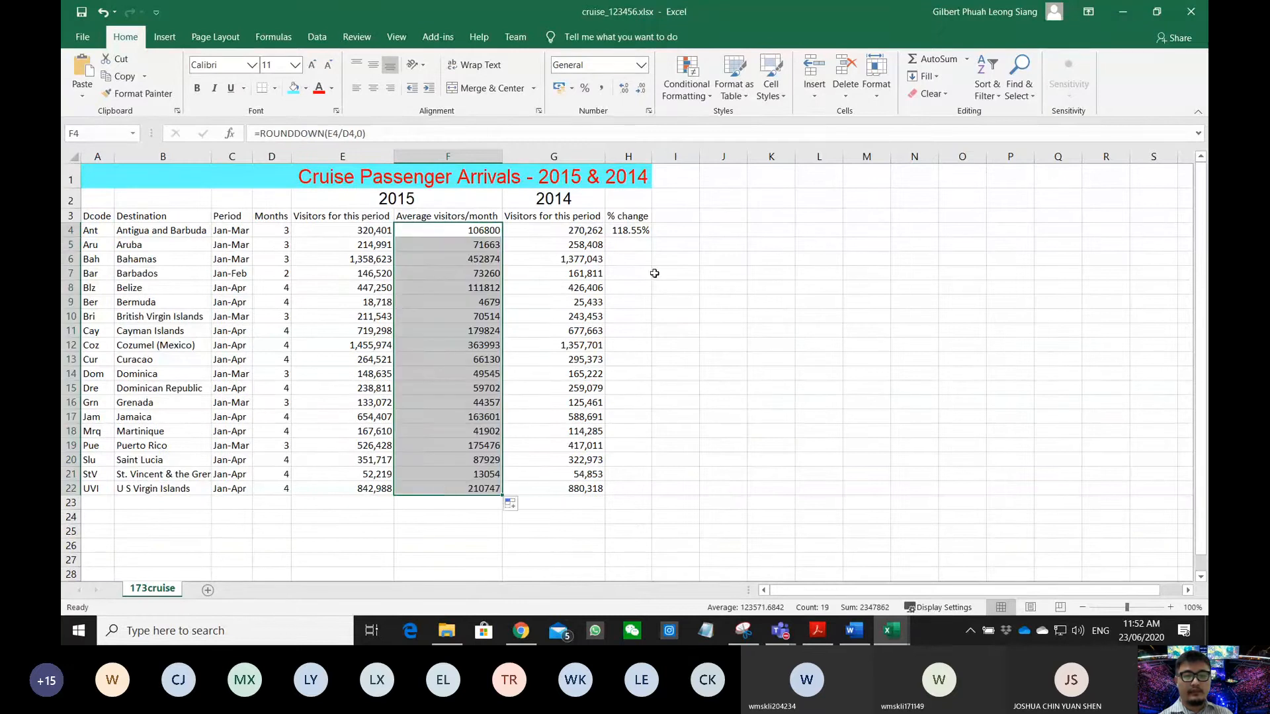
pyautogui.click(639, 233)
pyautogui.moveTo(651, 236); pyautogui.dragTo(650, 496)
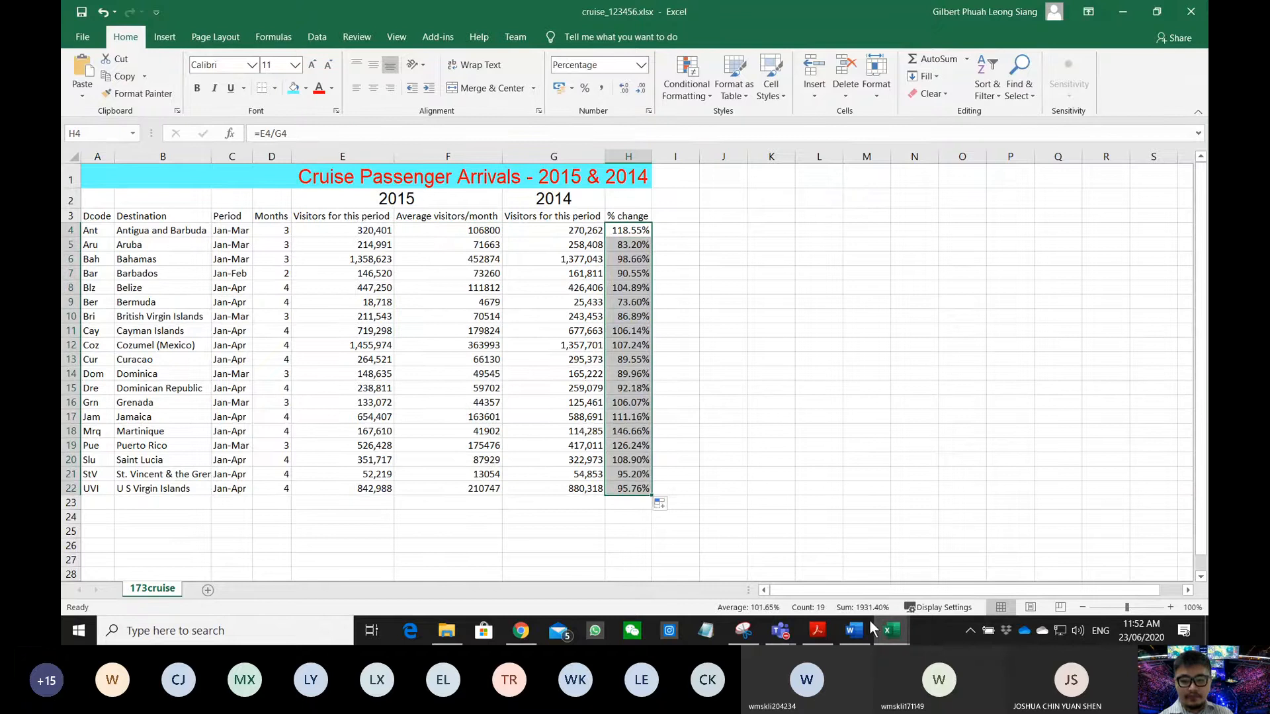
# - Mark question 9's requirements: formulae printout, landscape, row/column headings, all cells fully visible
pyautogui.click(818, 631)
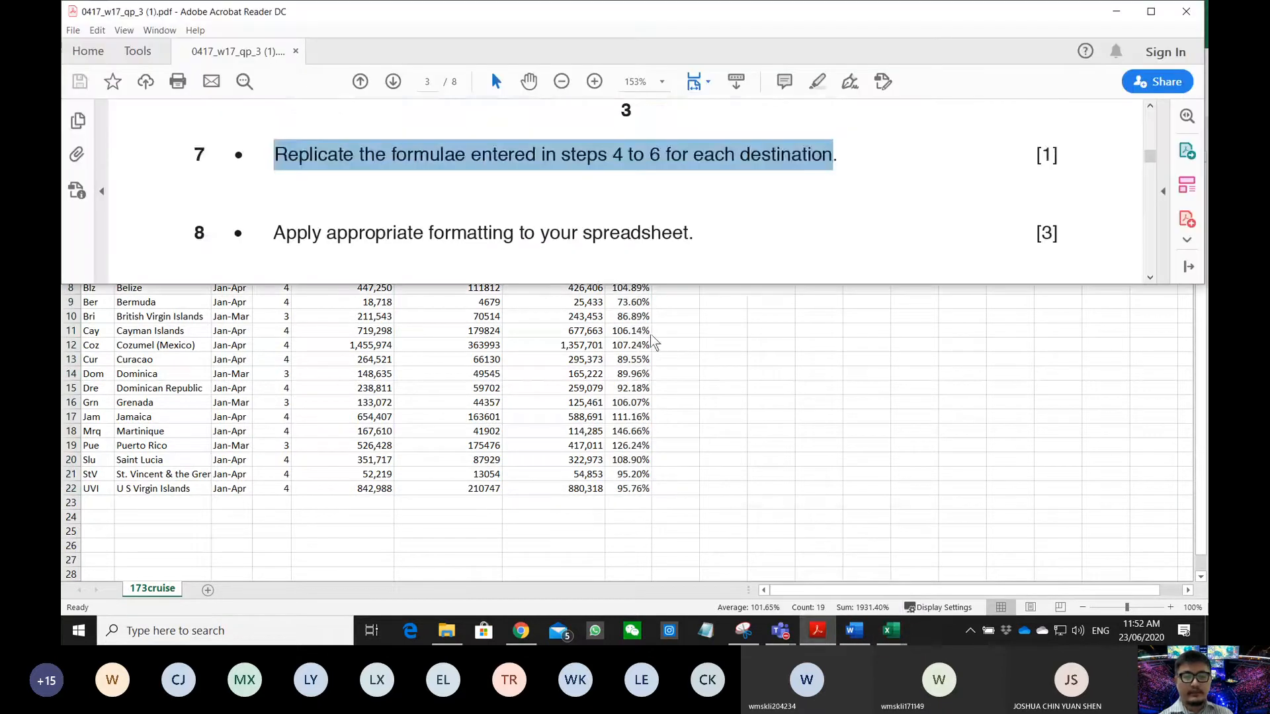
pyautogui.scroll(-4, 644, 254)
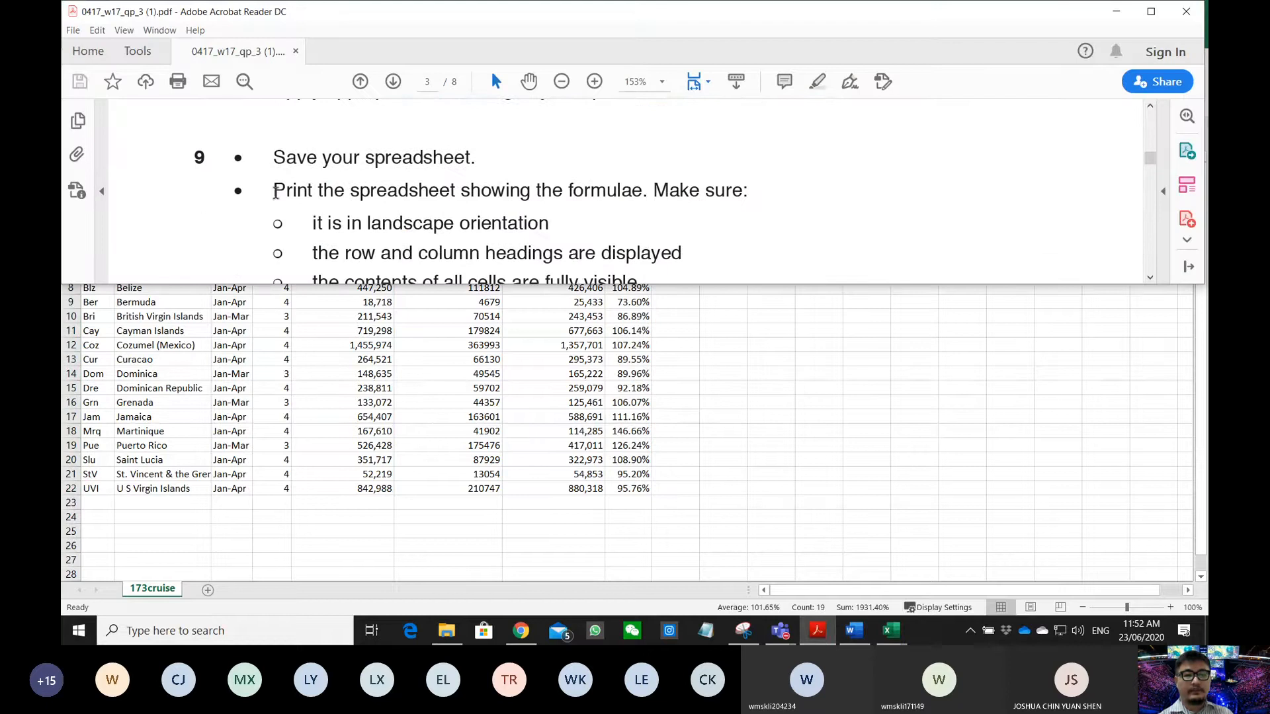
pyautogui.moveTo(275, 191); pyautogui.dragTo(700, 191)
pyautogui.scroll(-1, 472, 240)
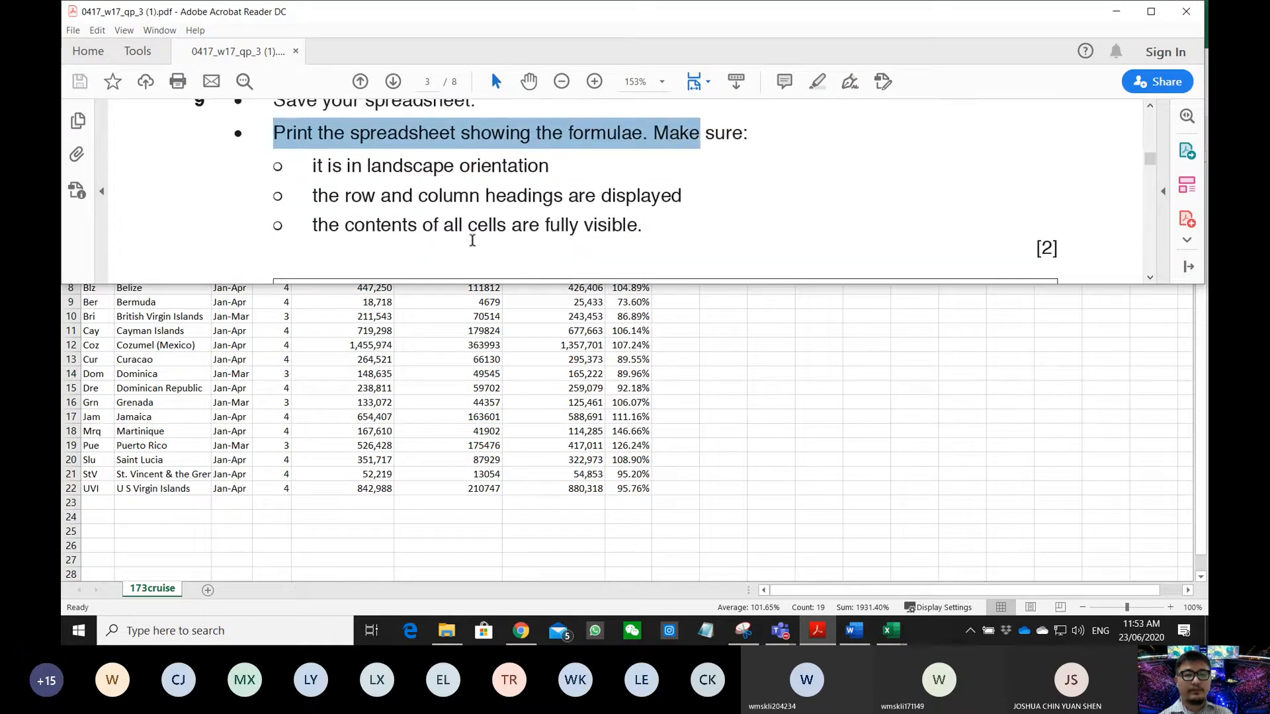
pyautogui.moveTo(316, 165); pyautogui.dragTo(495, 166)
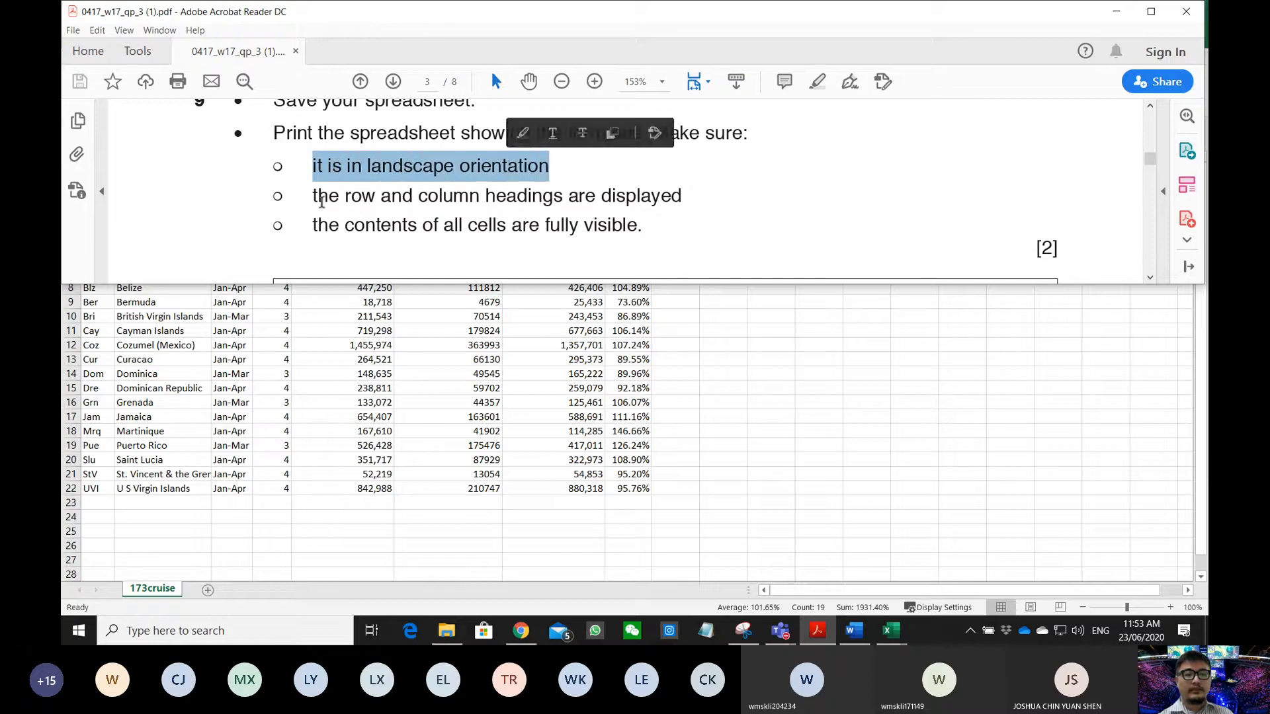
pyautogui.moveTo(314, 196); pyautogui.dragTo(638, 202)
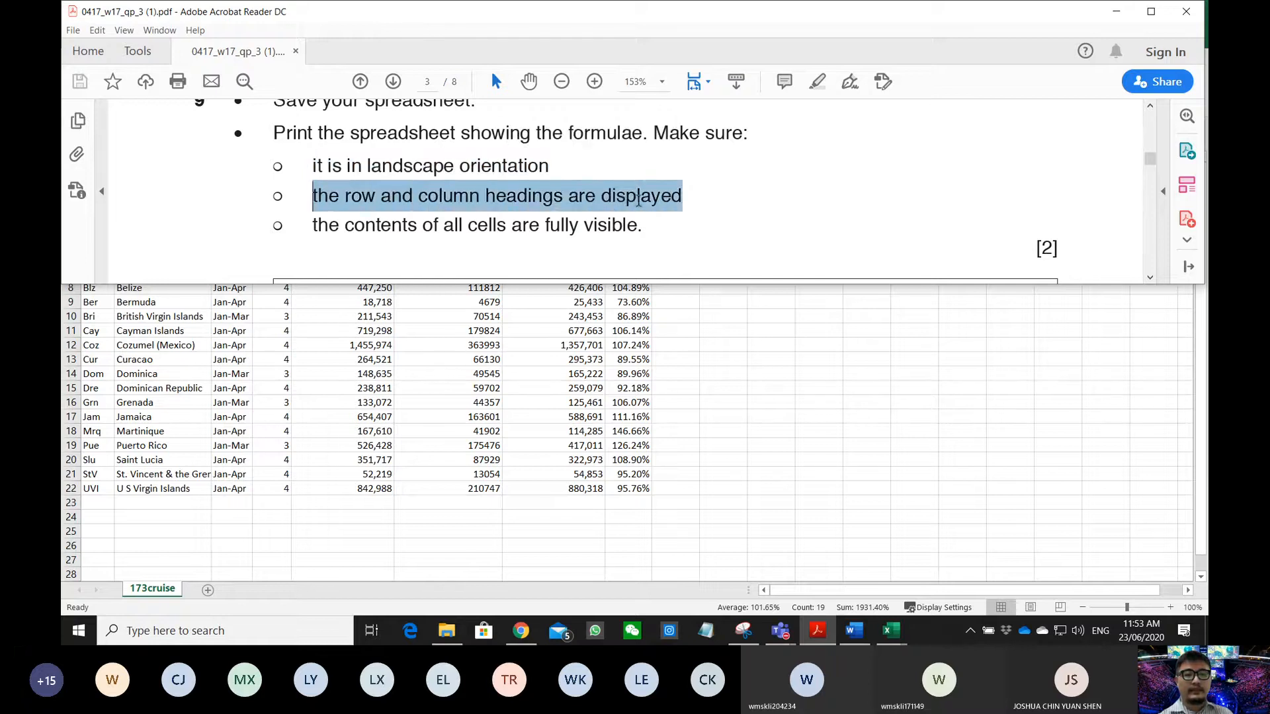
pyautogui.moveTo(318, 229); pyautogui.dragTo(623, 233)
pyautogui.scroll(-2, 620, 241)
pyautogui.scroll(-5, 616, 237)
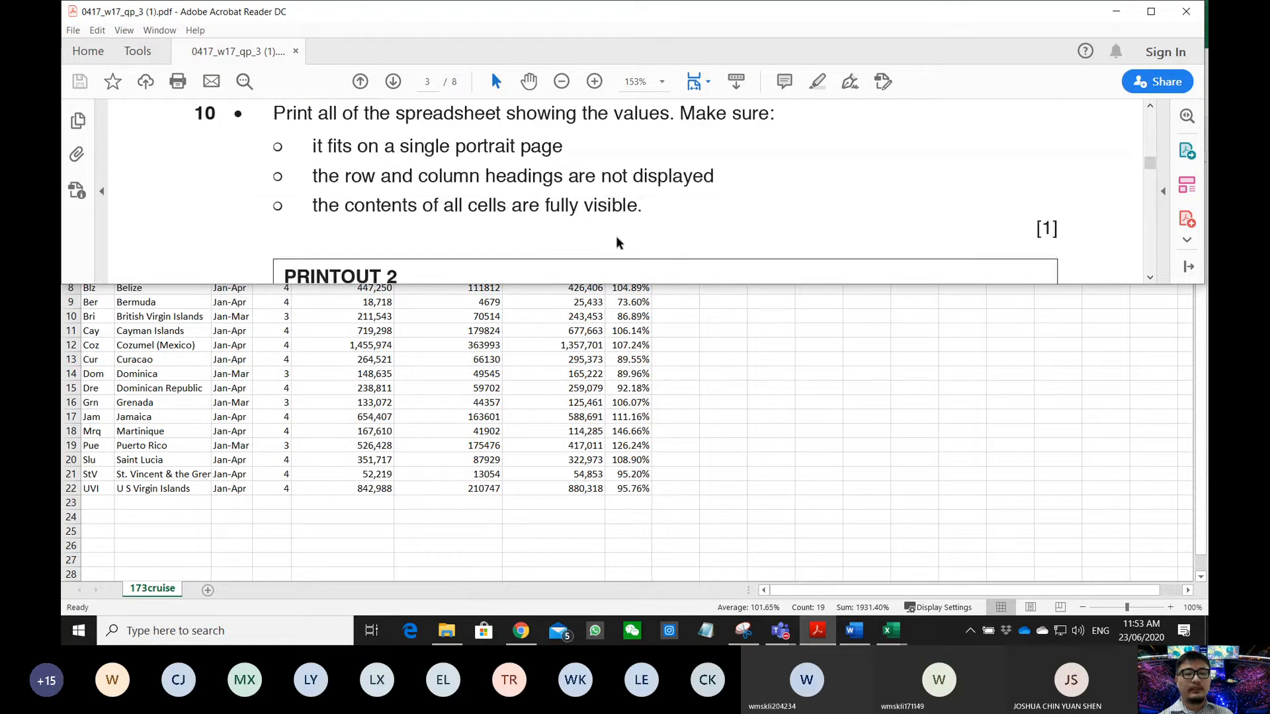
pyautogui.scroll(3, 617, 237)
pyautogui.scroll(3, 616, 235)
pyautogui.scroll(-5, 617, 236)
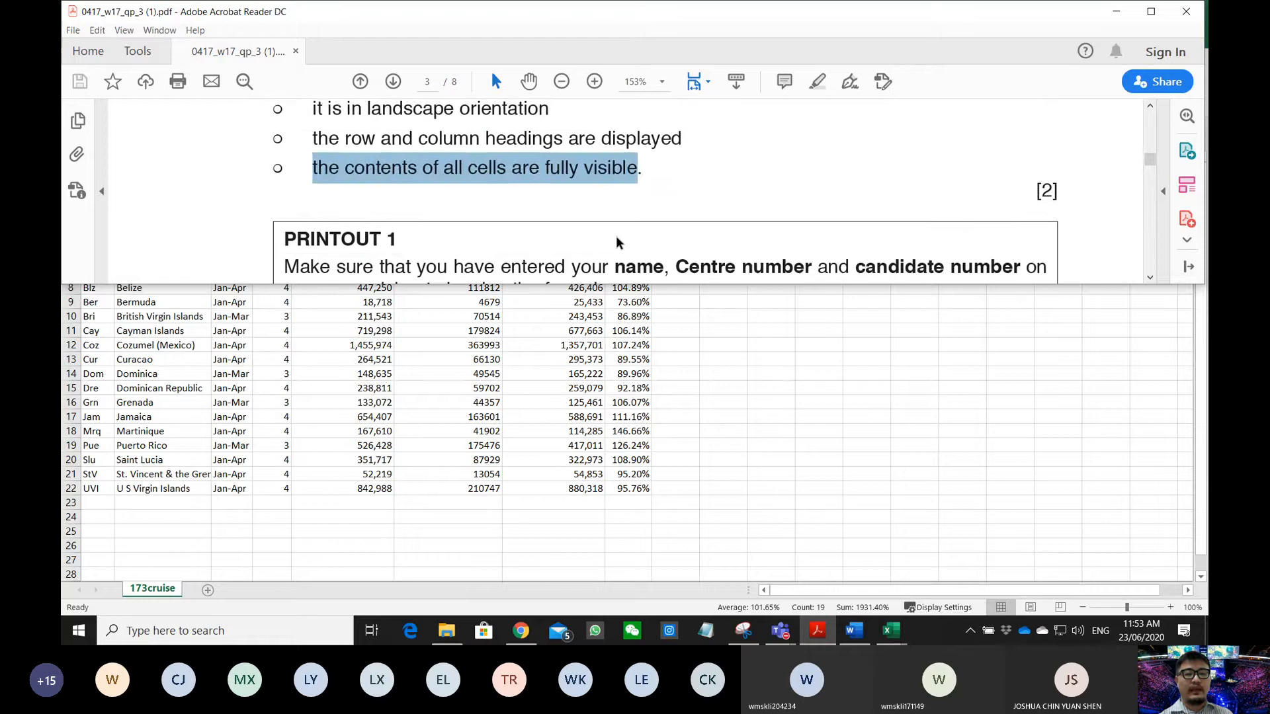
pyautogui.scroll(3, 615, 235)
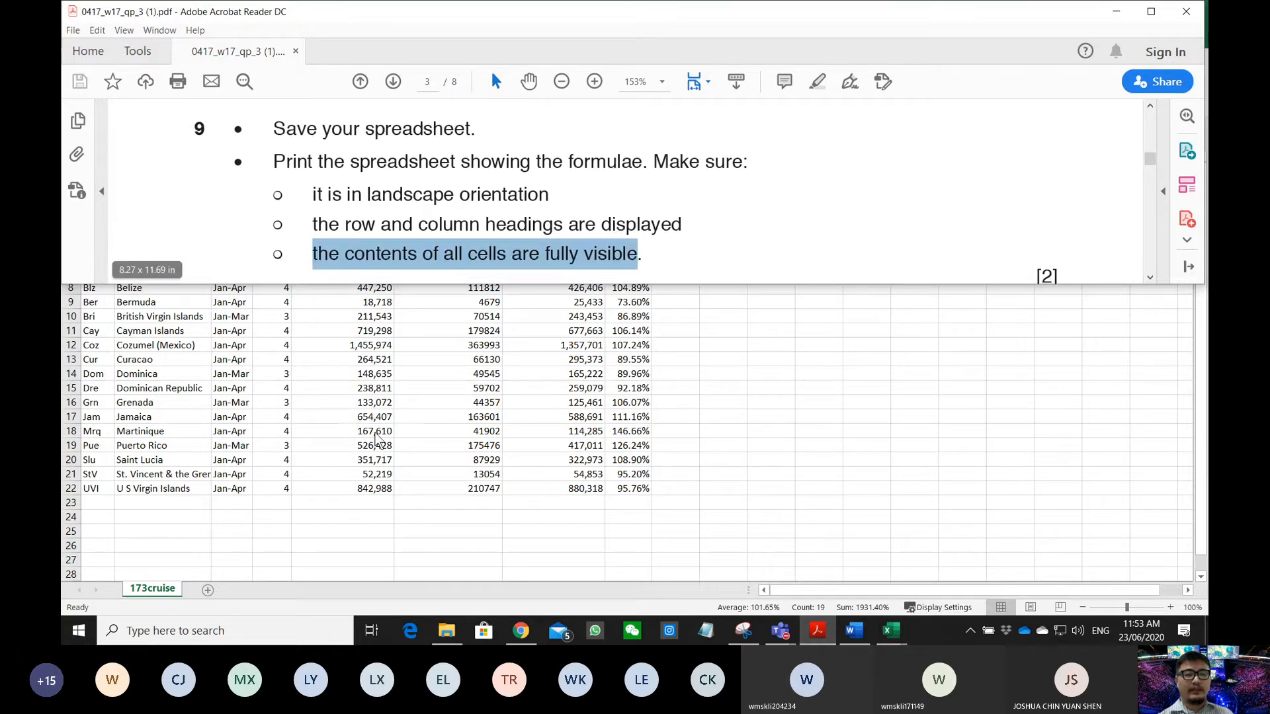
# - Re-highlight just 'Print the spreadsheet showing the formulae' in question 9
pyautogui.hotkey('alt', 'Tab')
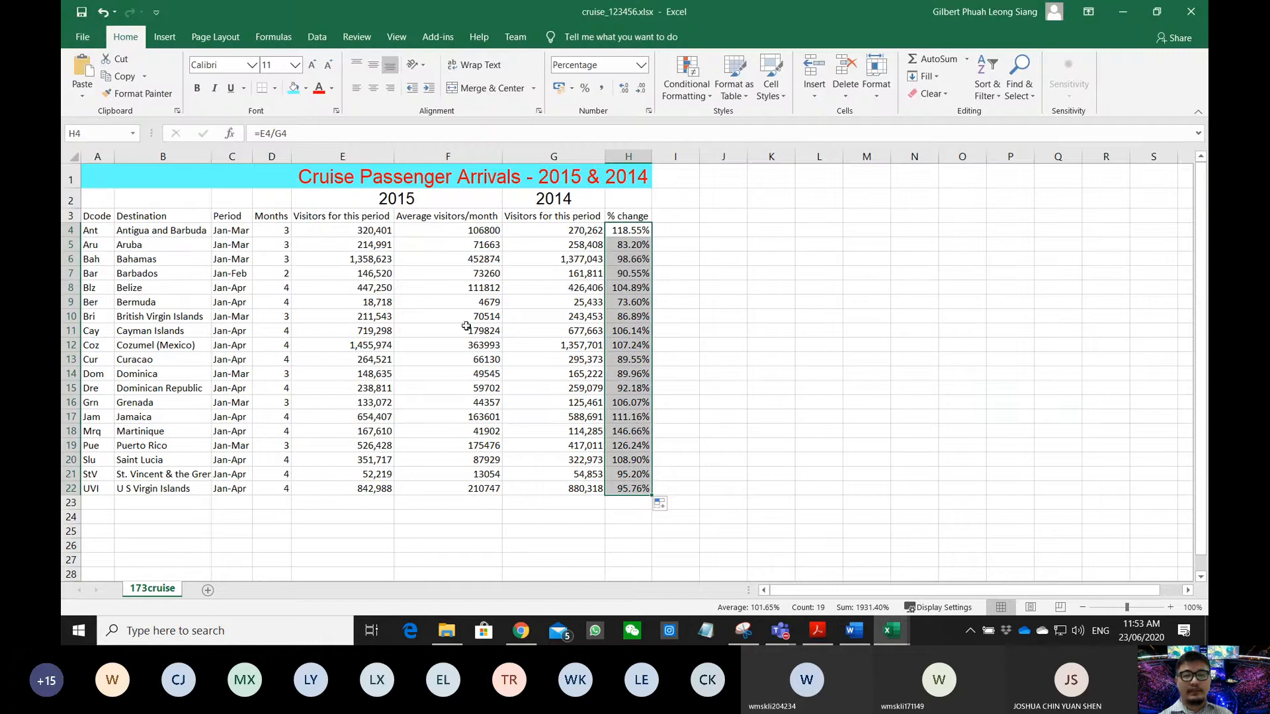
pyautogui.click(891, 632)
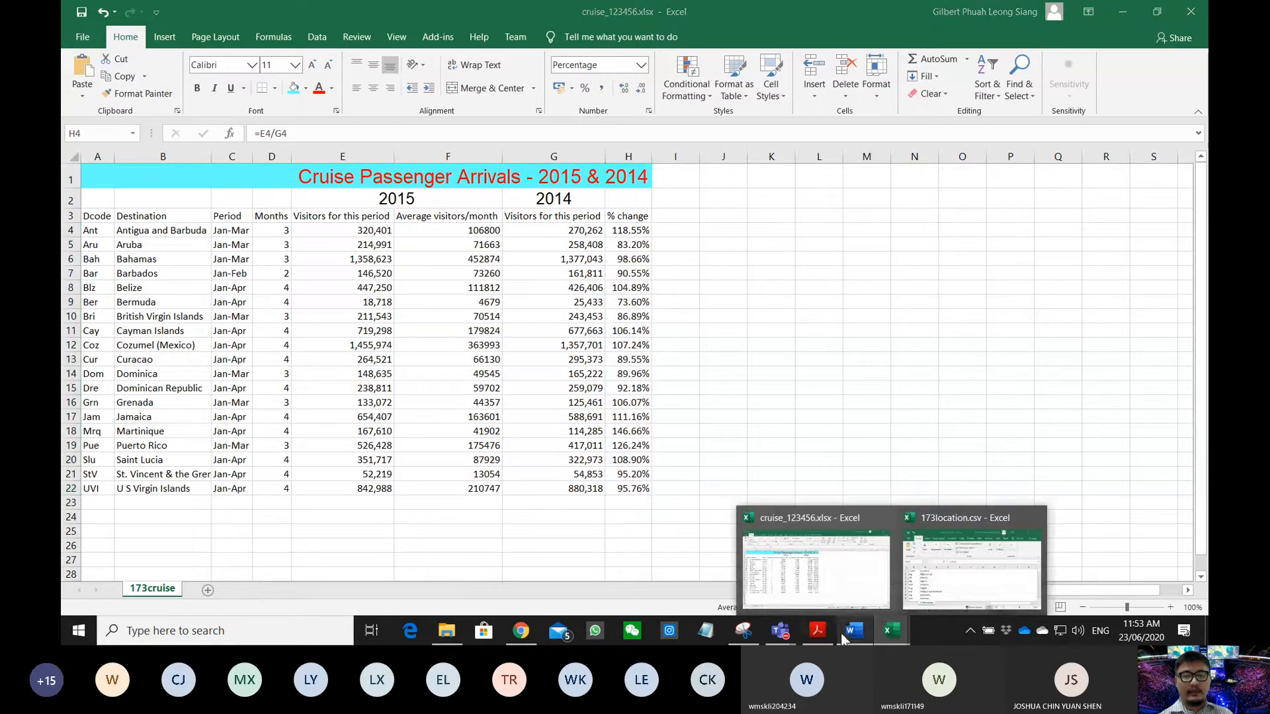
pyautogui.click(818, 637)
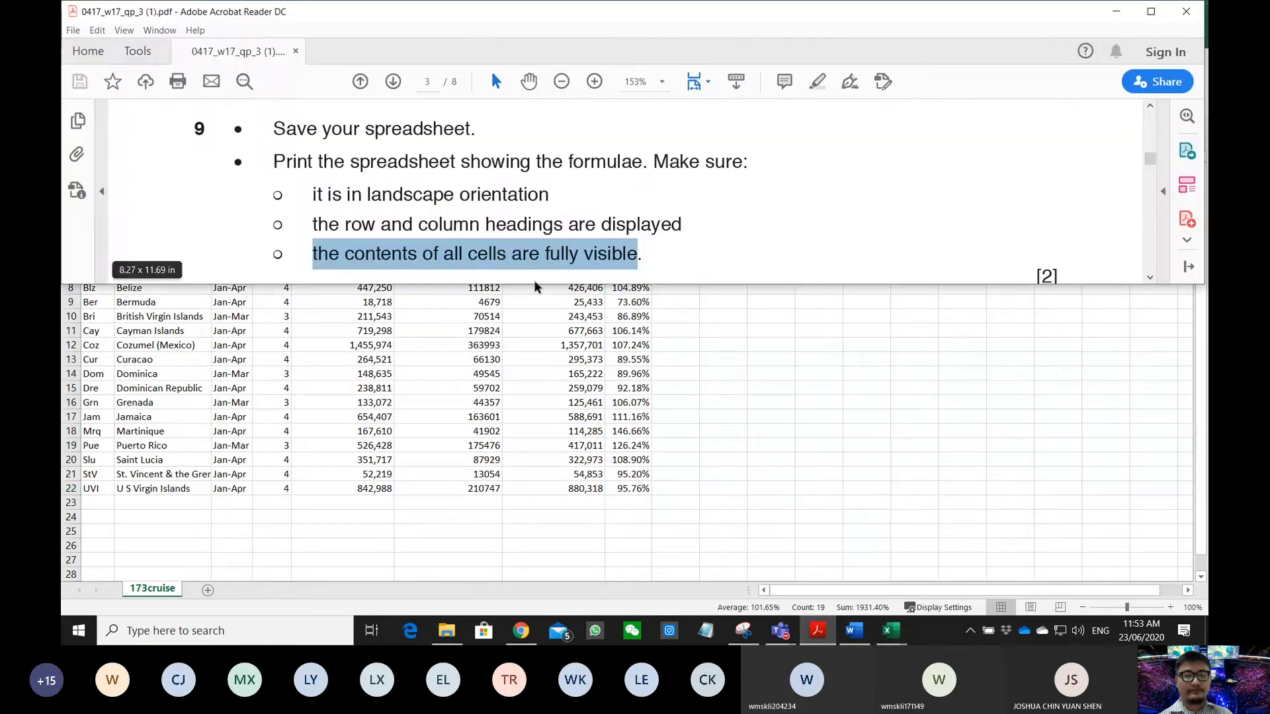
pyautogui.click(388, 171)
pyautogui.moveTo(274, 162); pyautogui.dragTo(653, 158)
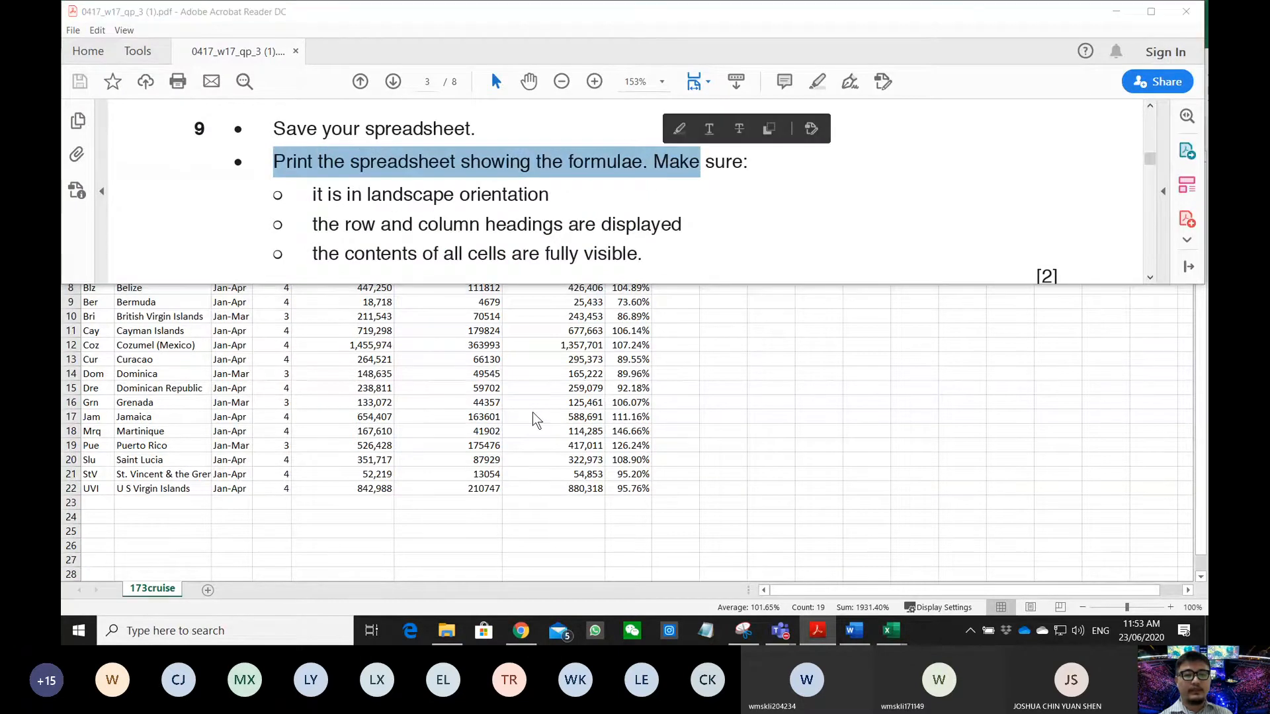
pyautogui.hotkey('alt', 'Tab')
# - Turn on Show Formulas and autofit every column of the sheet
pyautogui.click(266, 39)
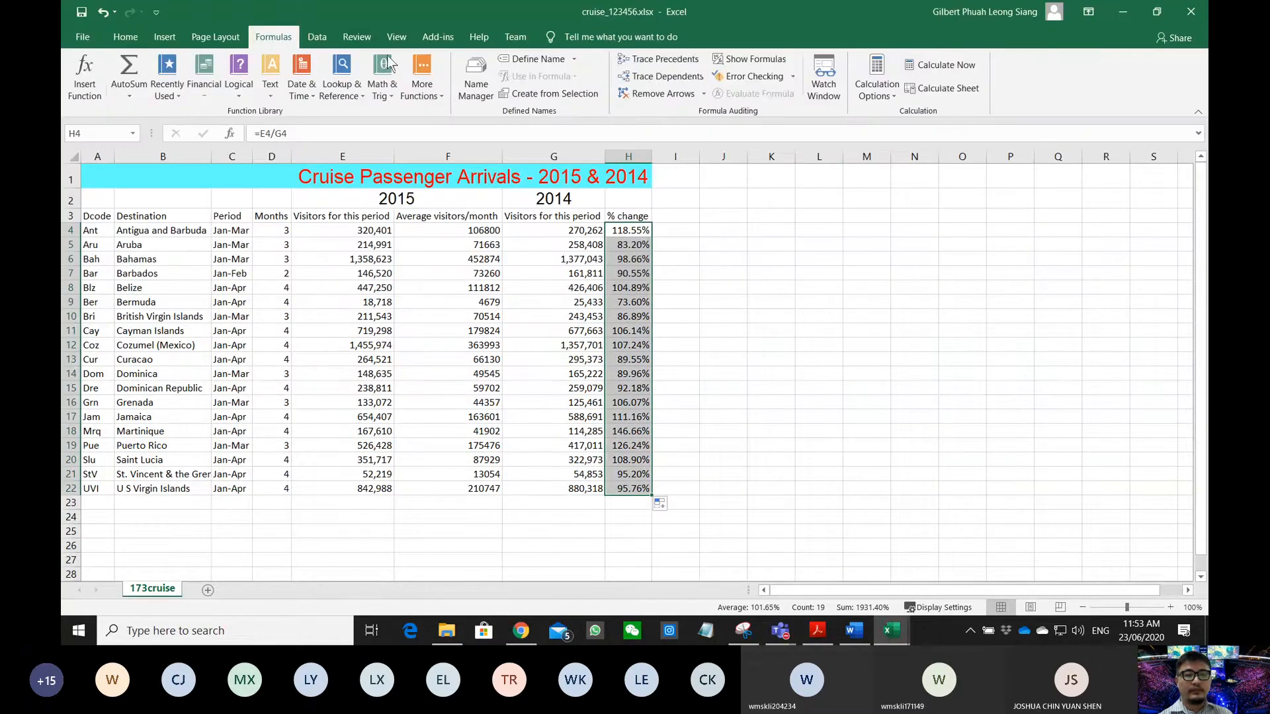
pyautogui.click(740, 61)
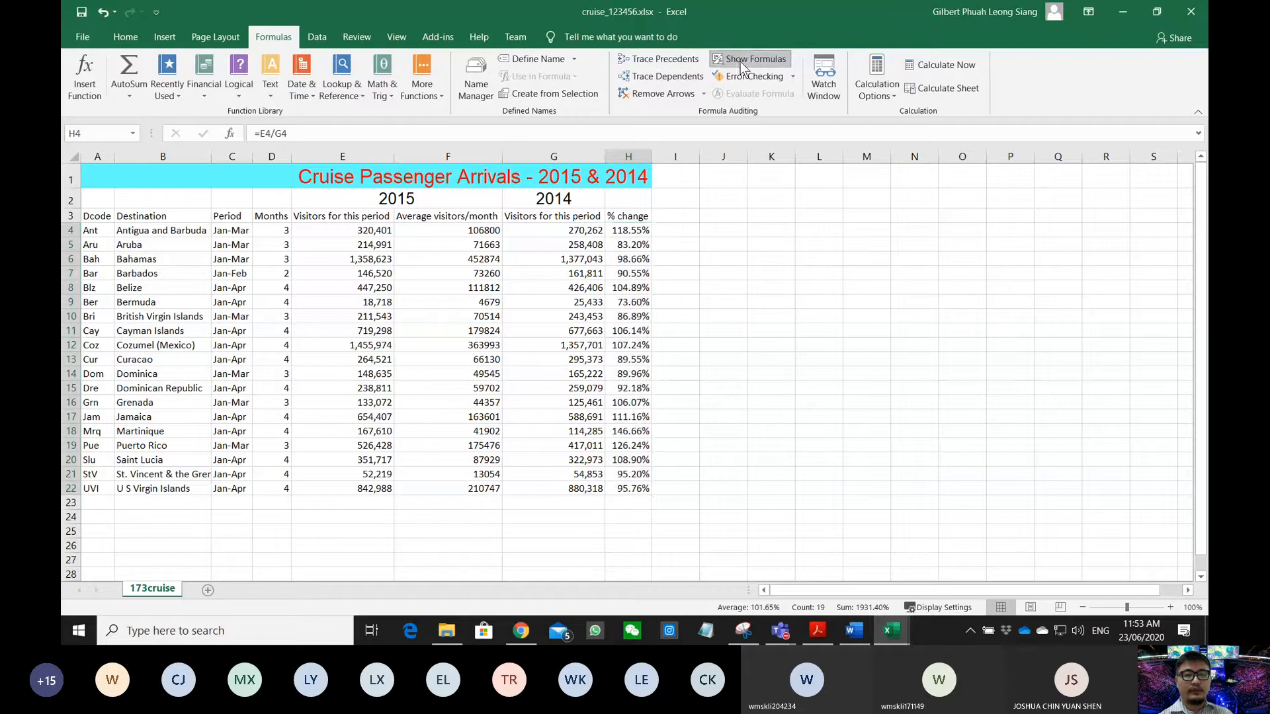
pyautogui.click(67, 157)
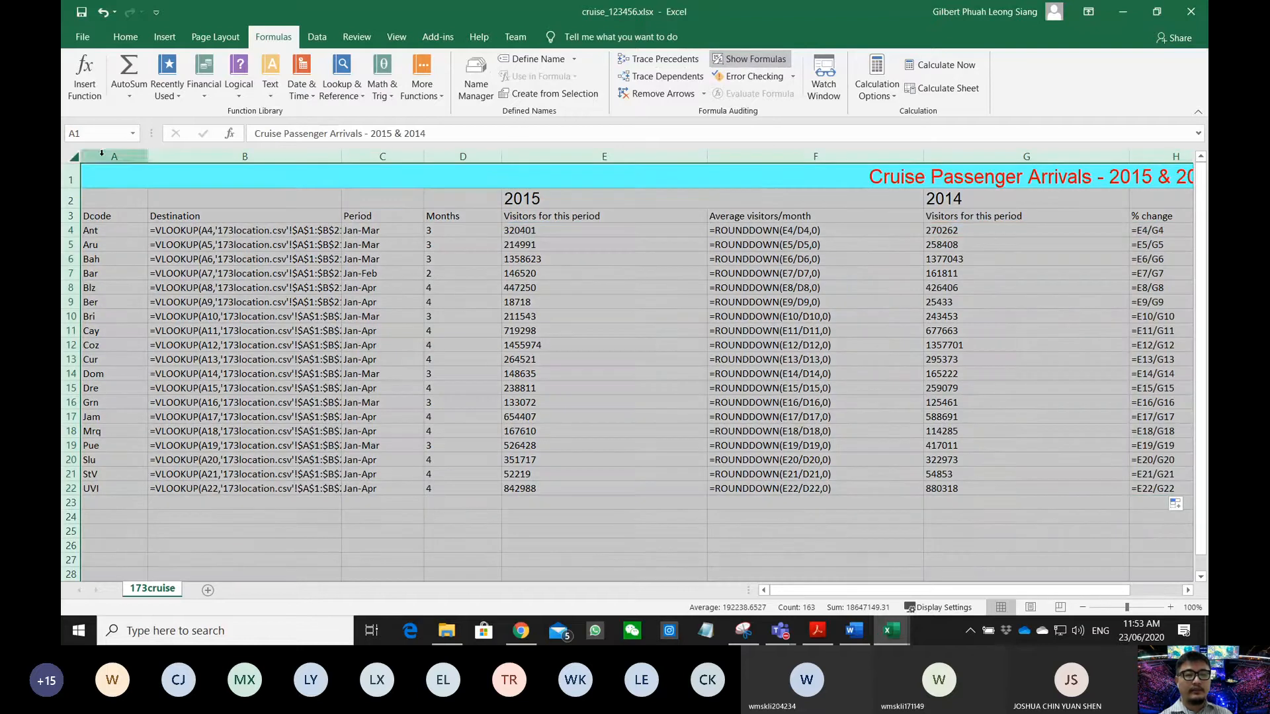
pyautogui.doubleClick(147, 157)
pyautogui.click(900, 427)
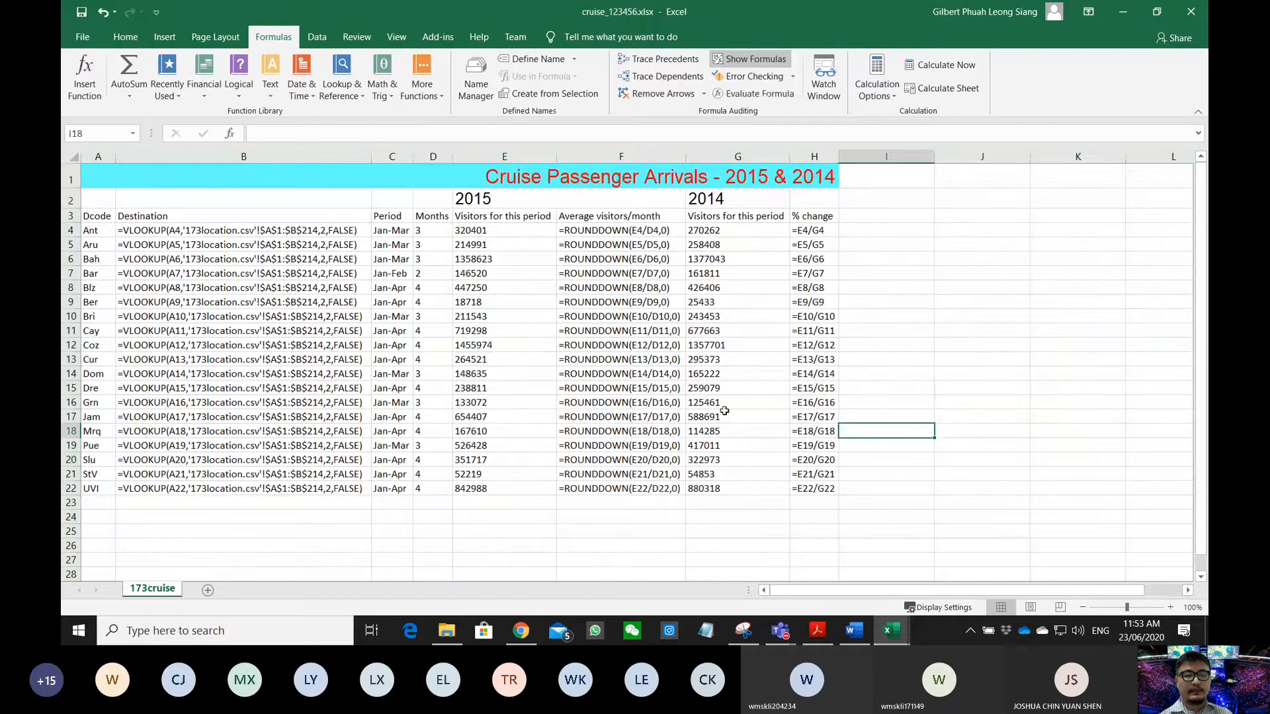
# - Check the landscape requirement and set the page orientation to Landscape
pyautogui.click(818, 630)
pyautogui.moveTo(306, 195); pyautogui.dragTo(549, 196)
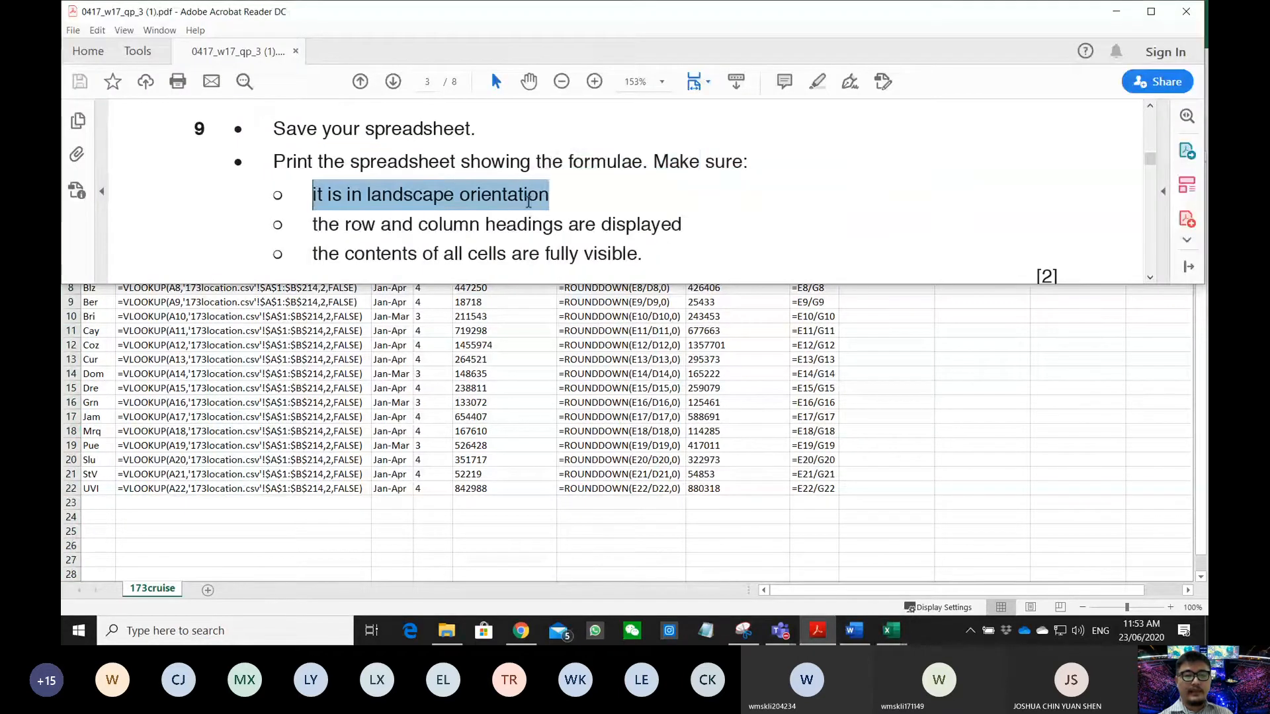
pyautogui.hotkey('alt', 'Tab')
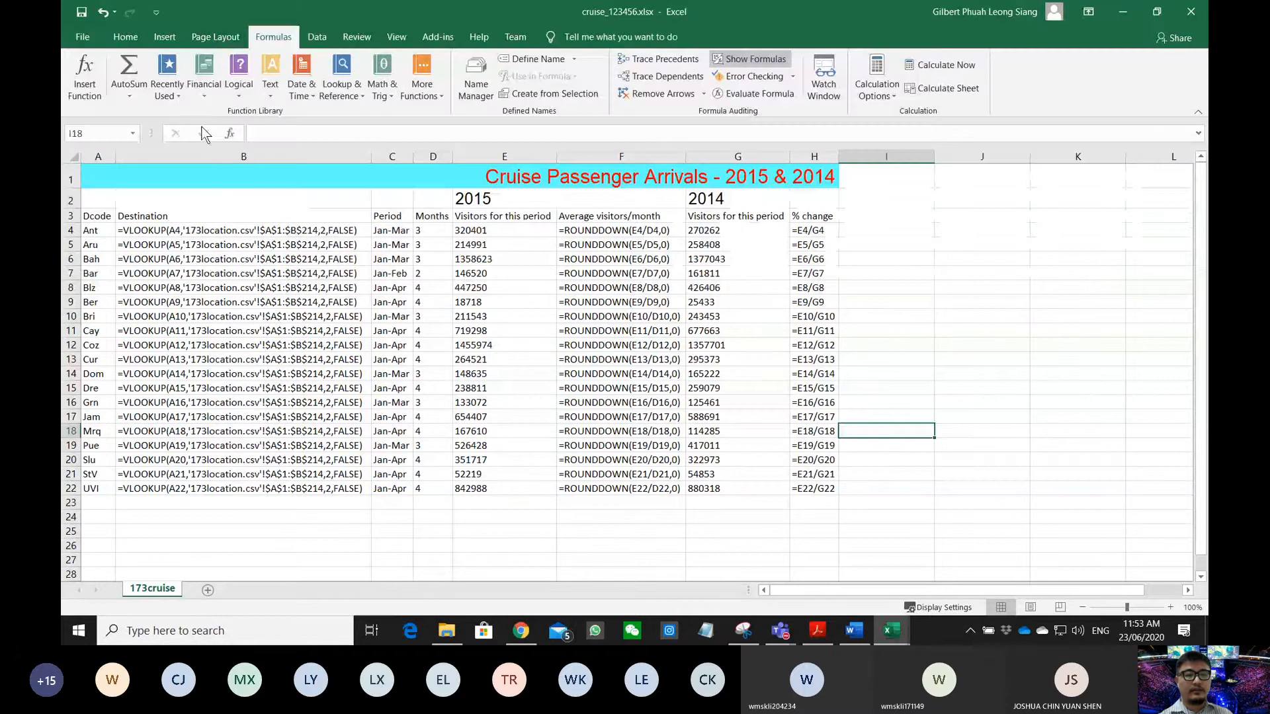
pyautogui.click(214, 37)
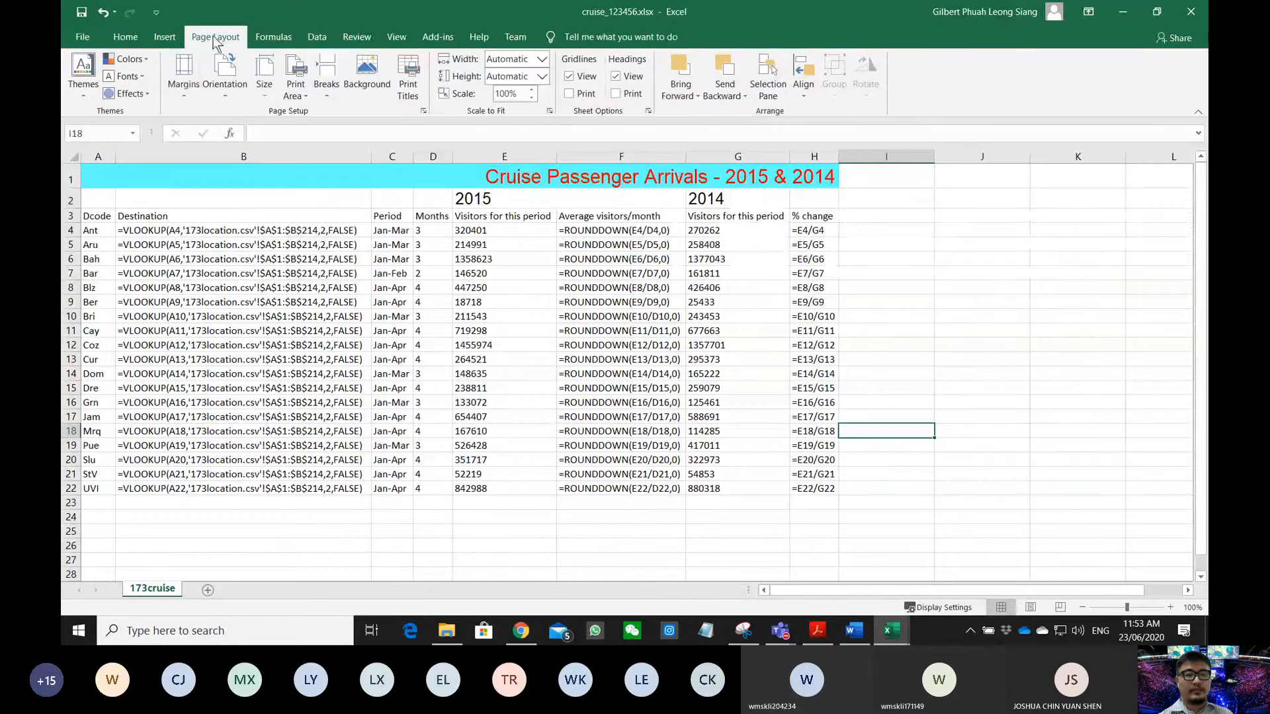
pyautogui.click(224, 87)
pyautogui.click(256, 158)
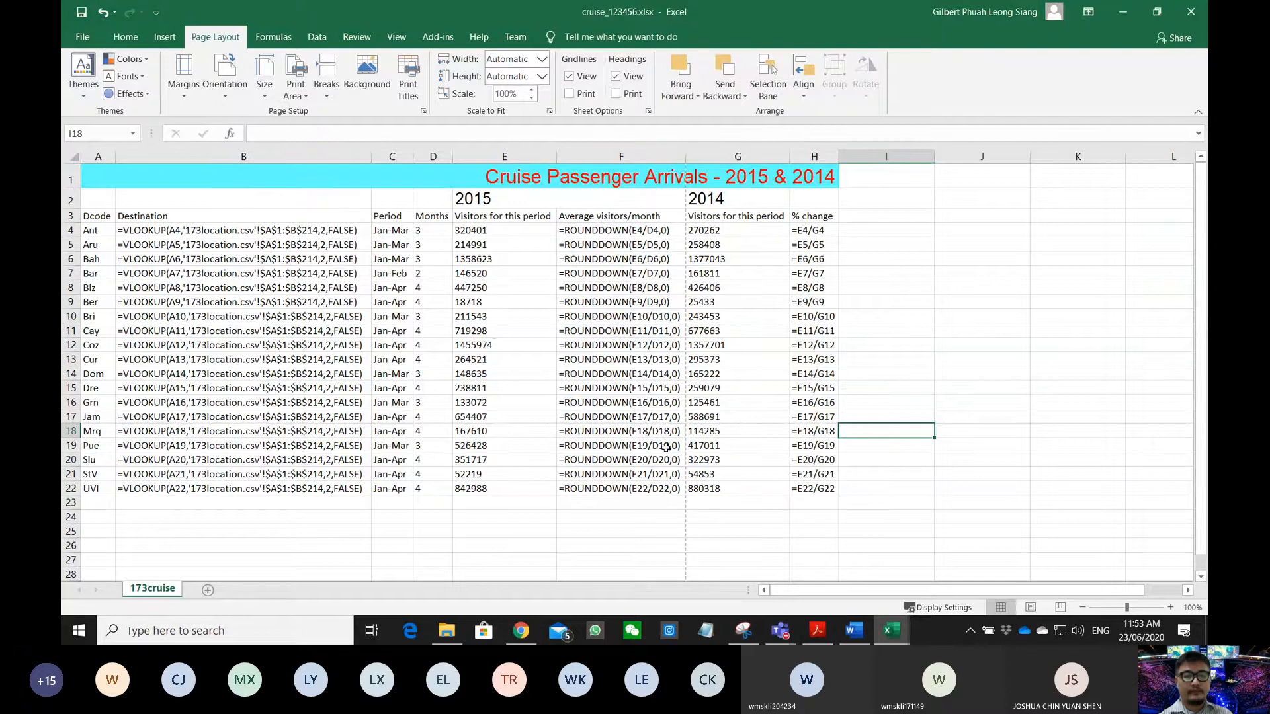
# - Check the headings requirement, select B2:H22 and clear any previously set print area
pyautogui.click(818, 630)
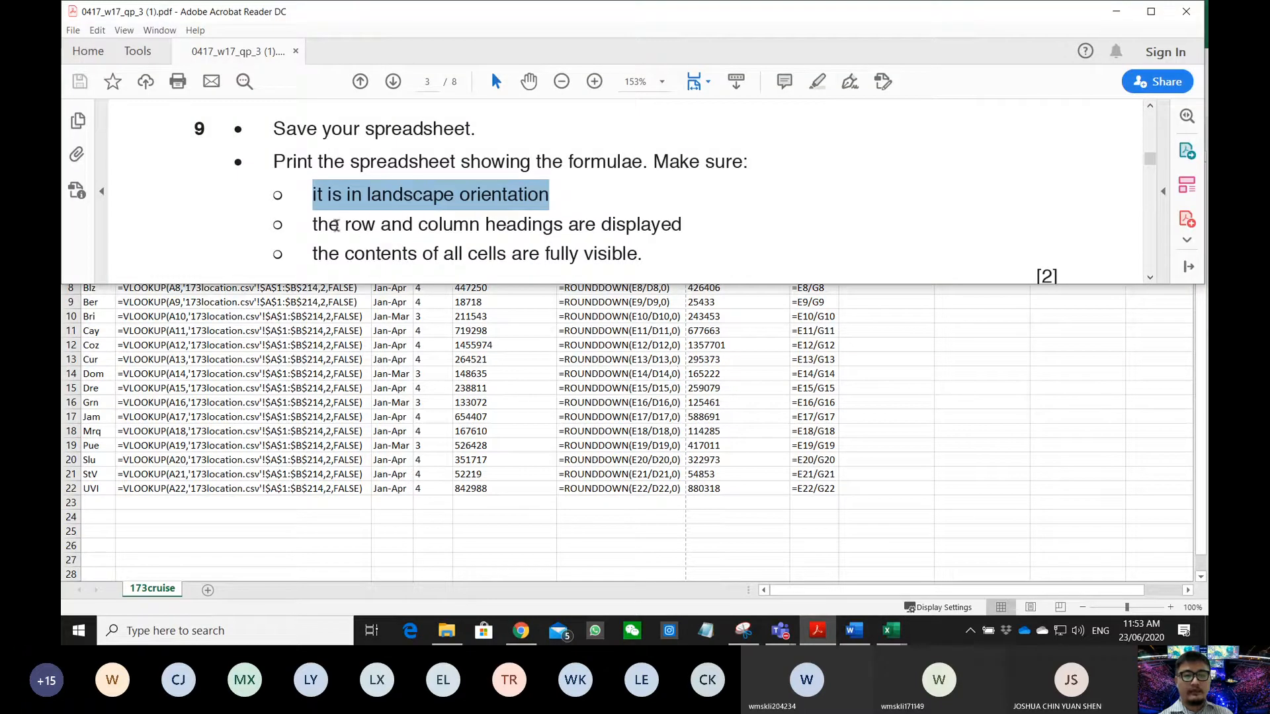
pyautogui.moveTo(310, 224); pyautogui.dragTo(682, 225)
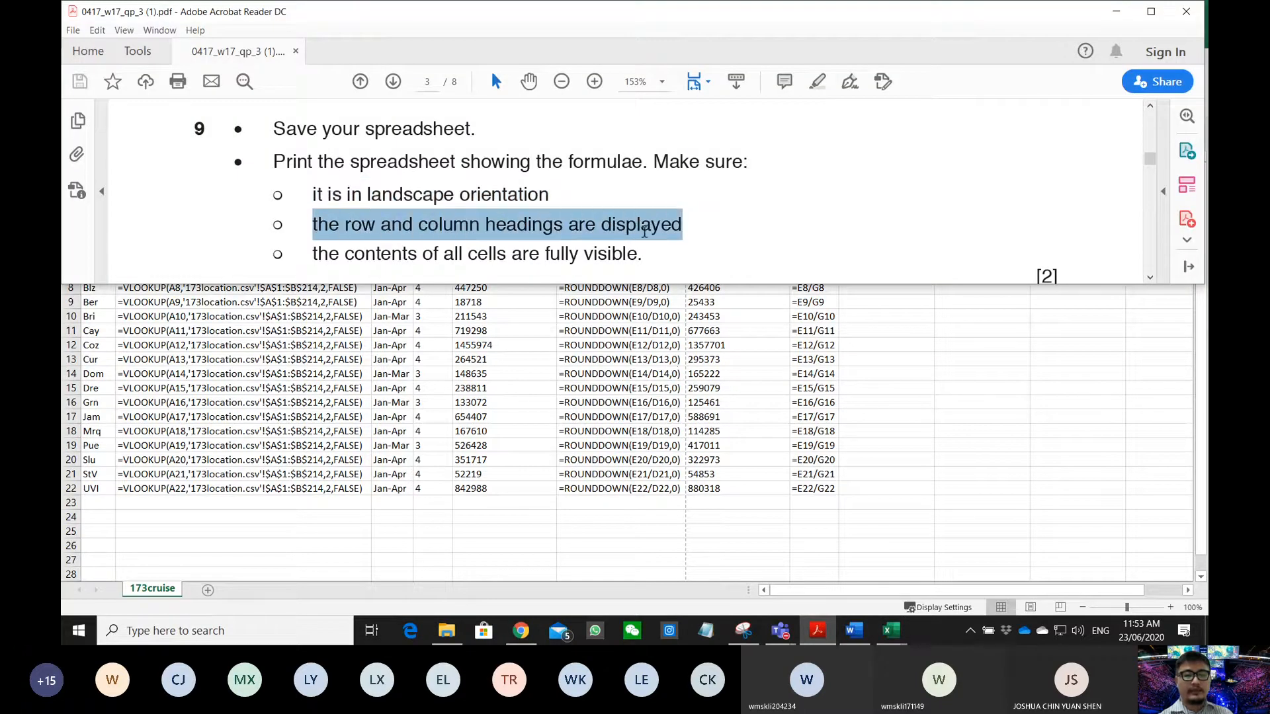
pyautogui.hotkey('alt', 'Tab')
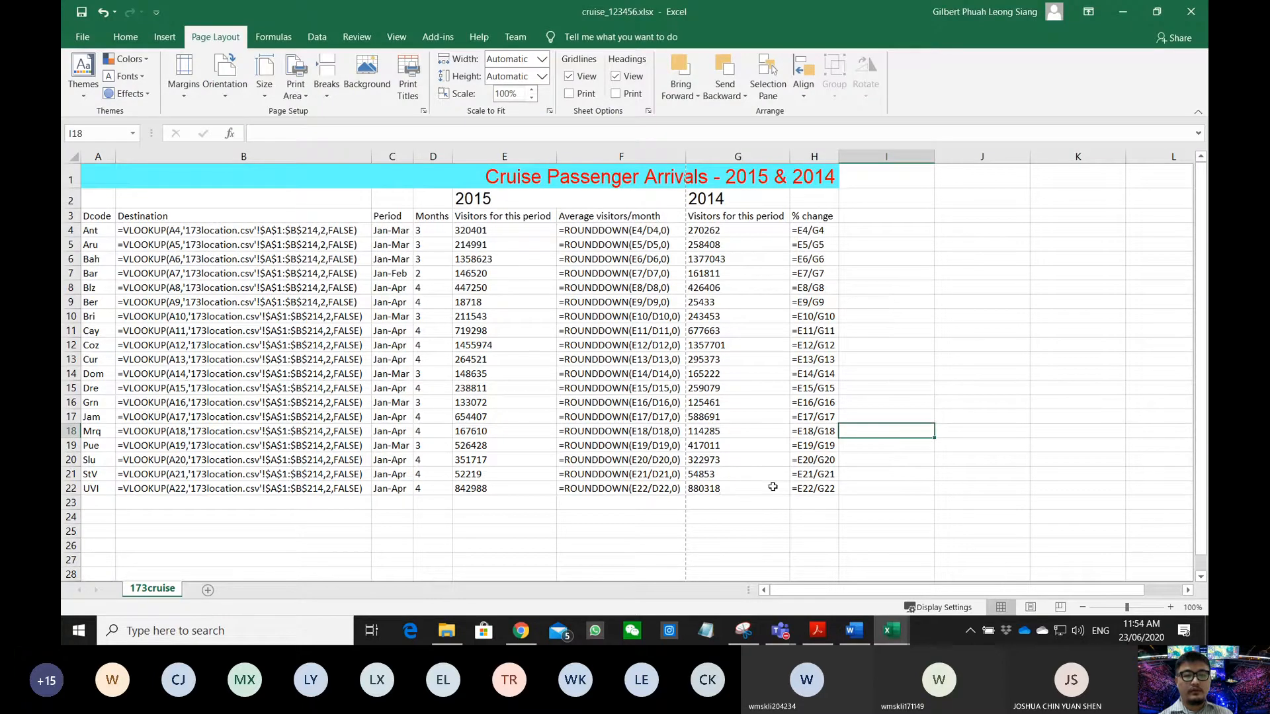
pyautogui.moveTo(823, 492); pyautogui.dragTo(109, 149)
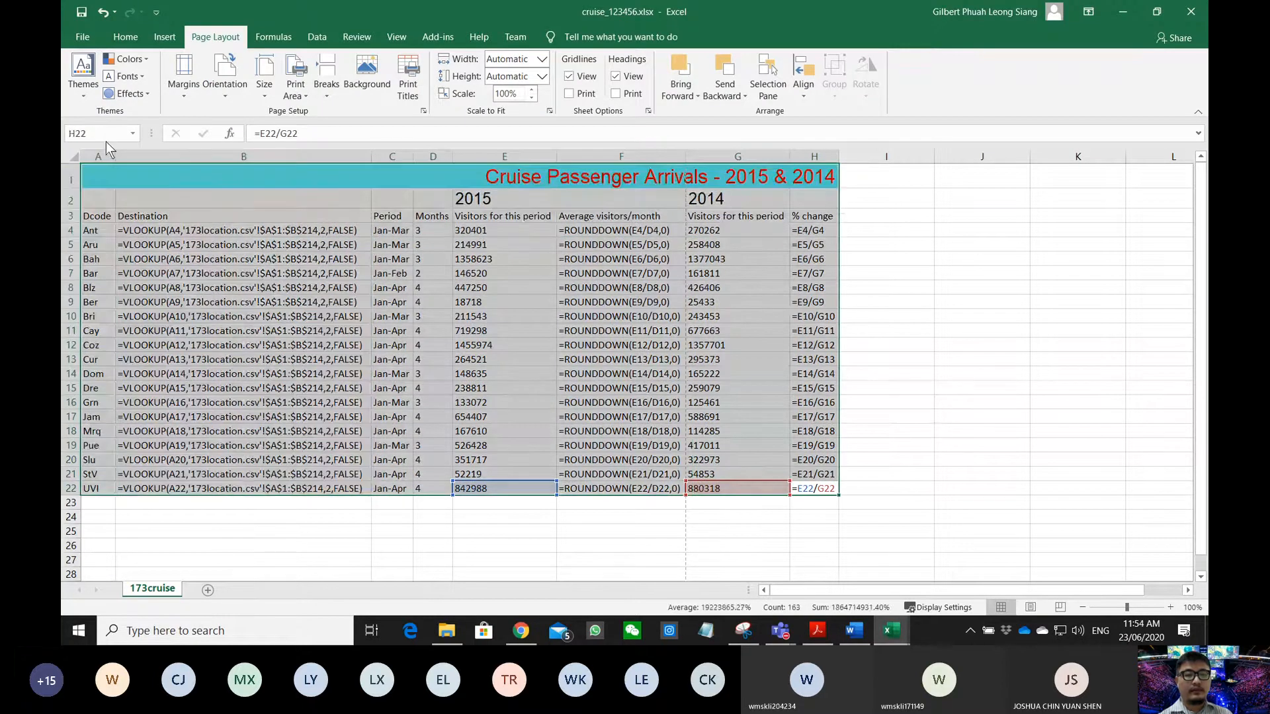
pyautogui.click(297, 82)
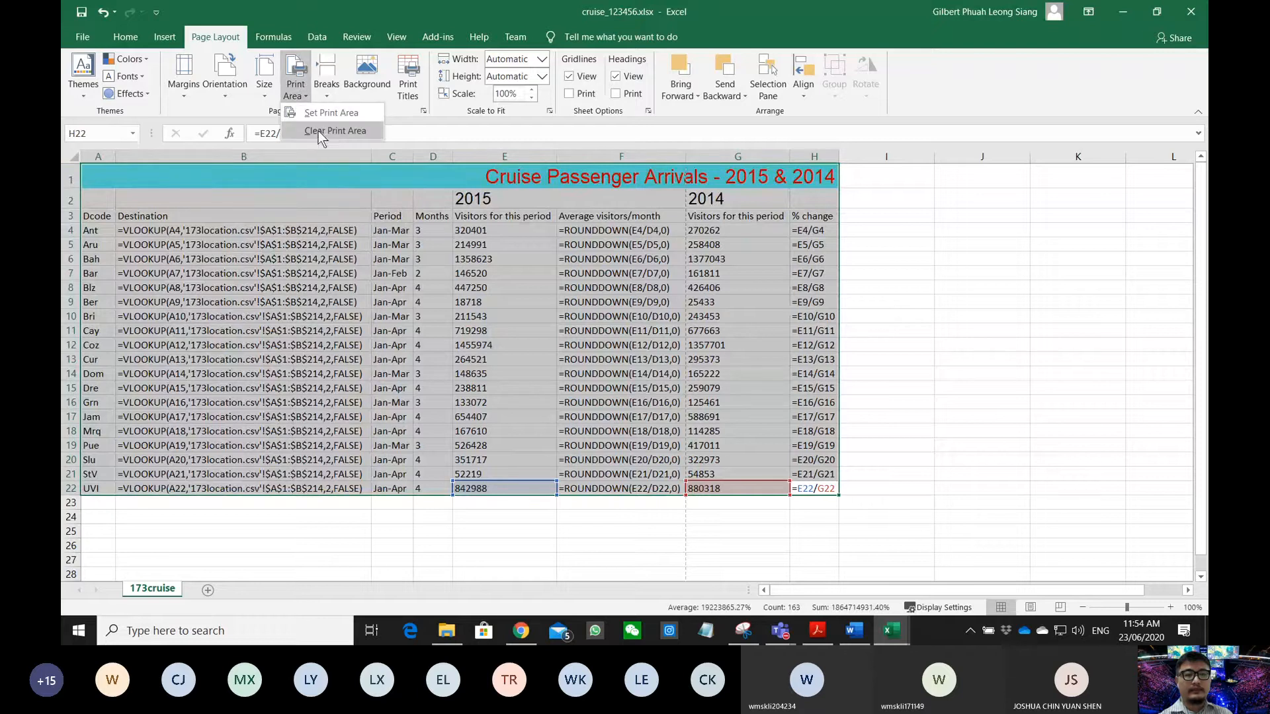
pyautogui.click(309, 293)
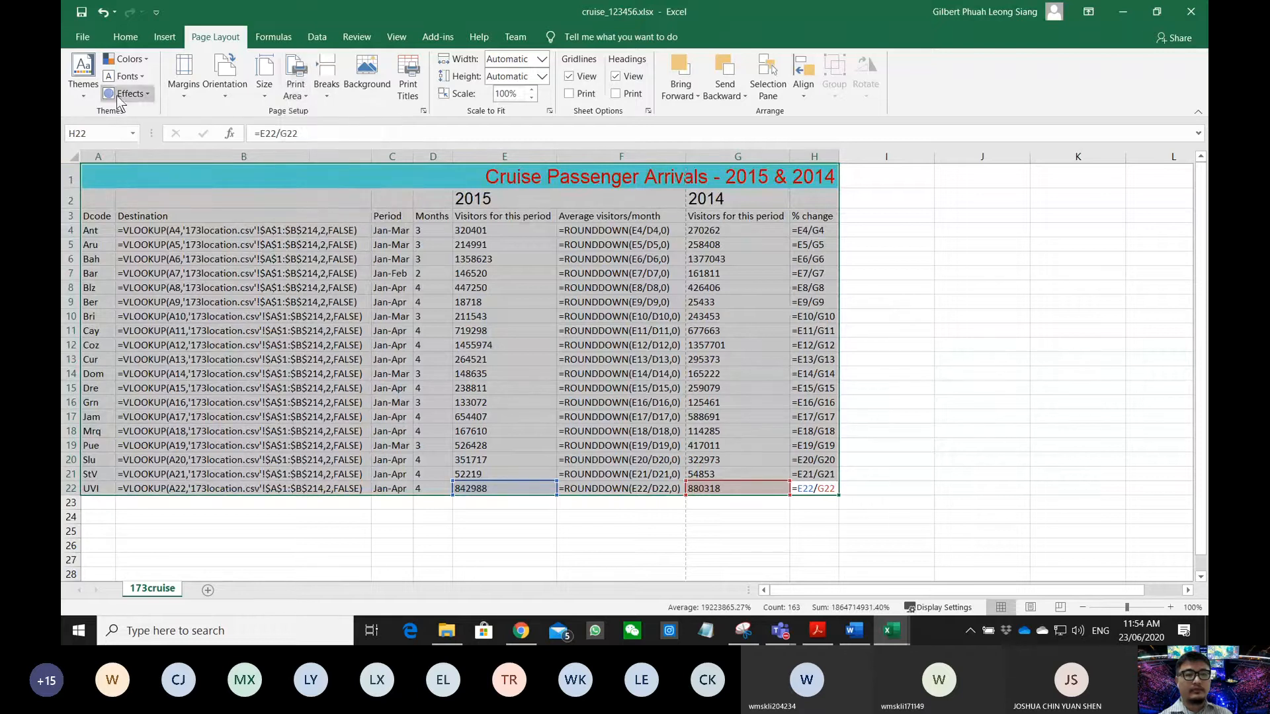
pyautogui.click(83, 36)
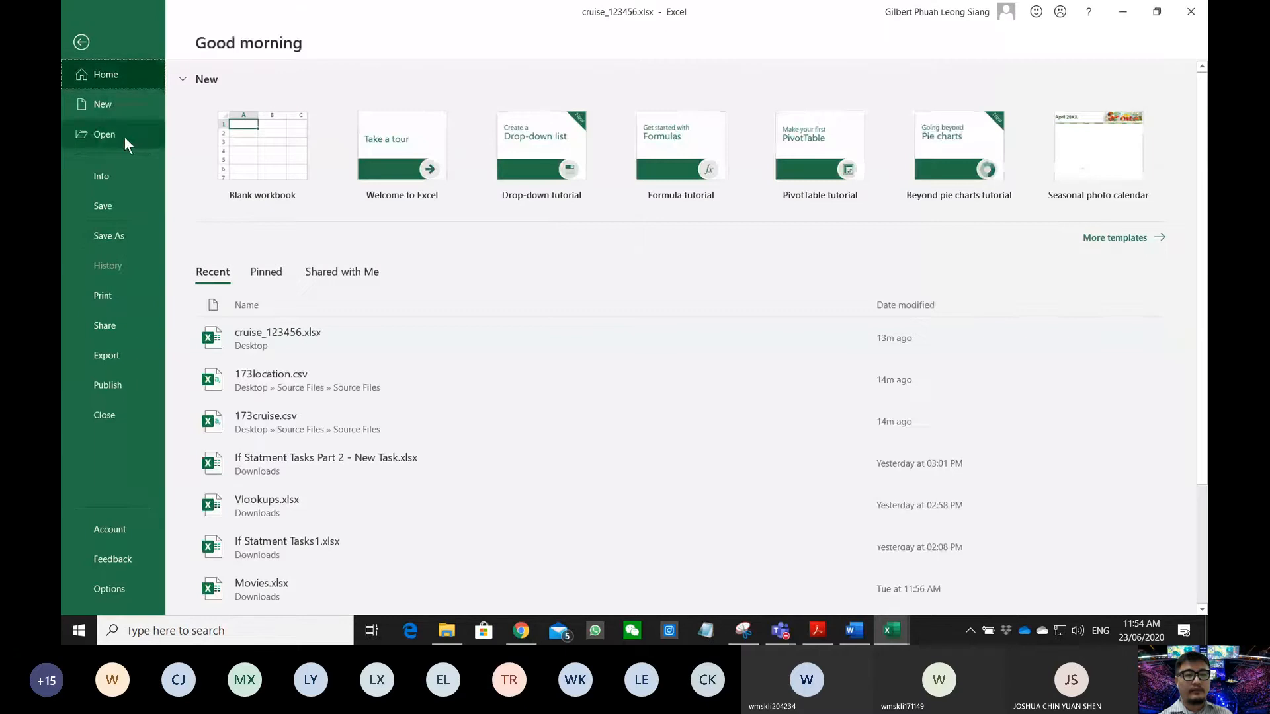
# - Open the print preview and check it against the fully visible cells requirement
pyautogui.click(121, 295)
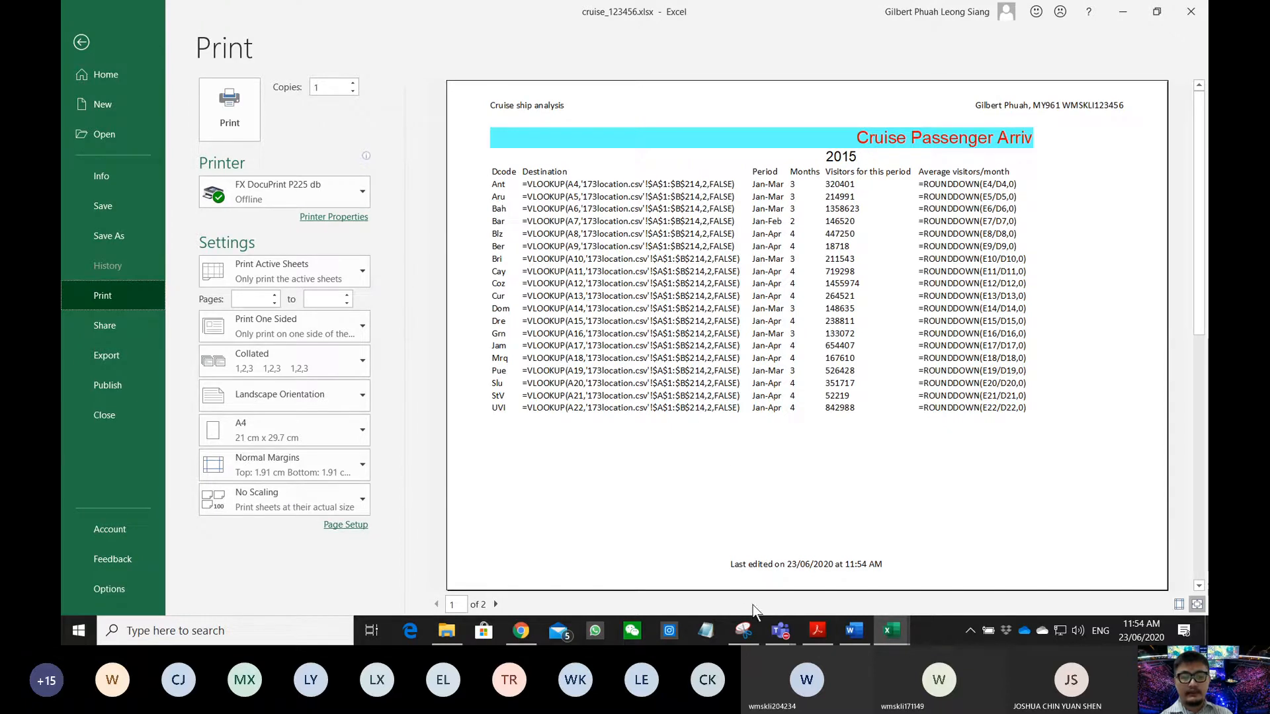
pyautogui.click(818, 630)
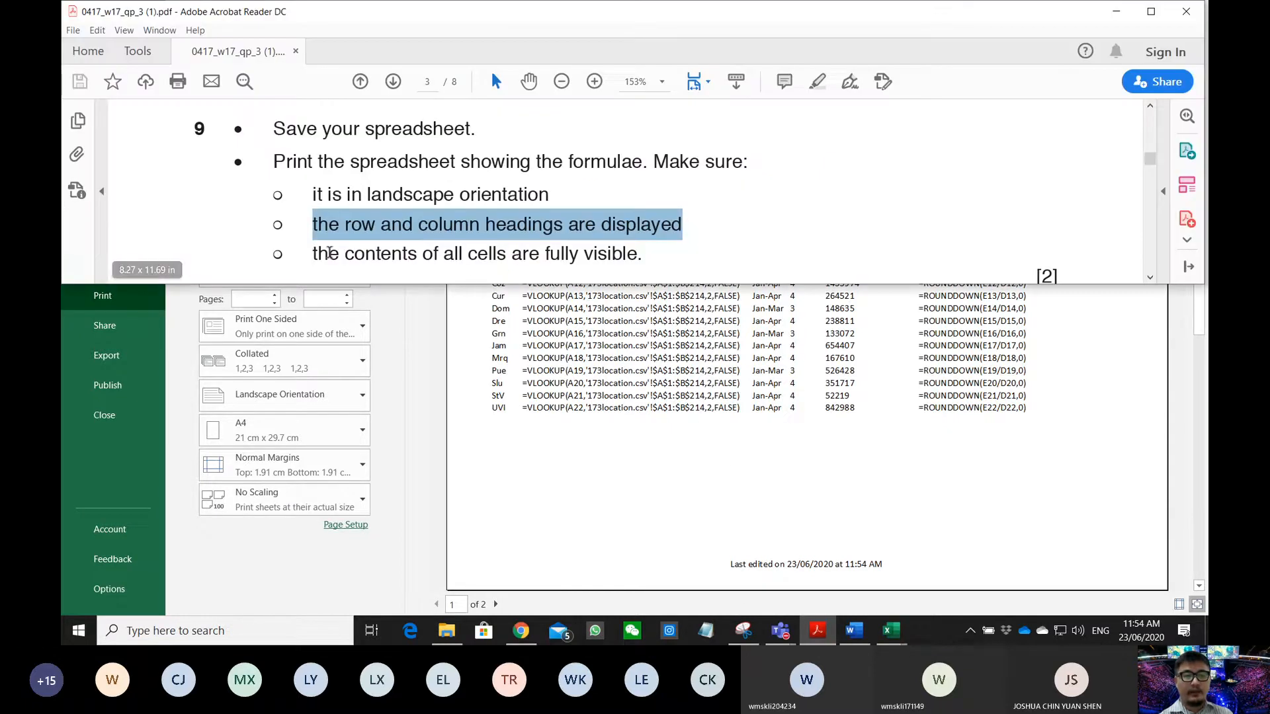
pyautogui.moveTo(310, 254); pyautogui.dragTo(618, 255)
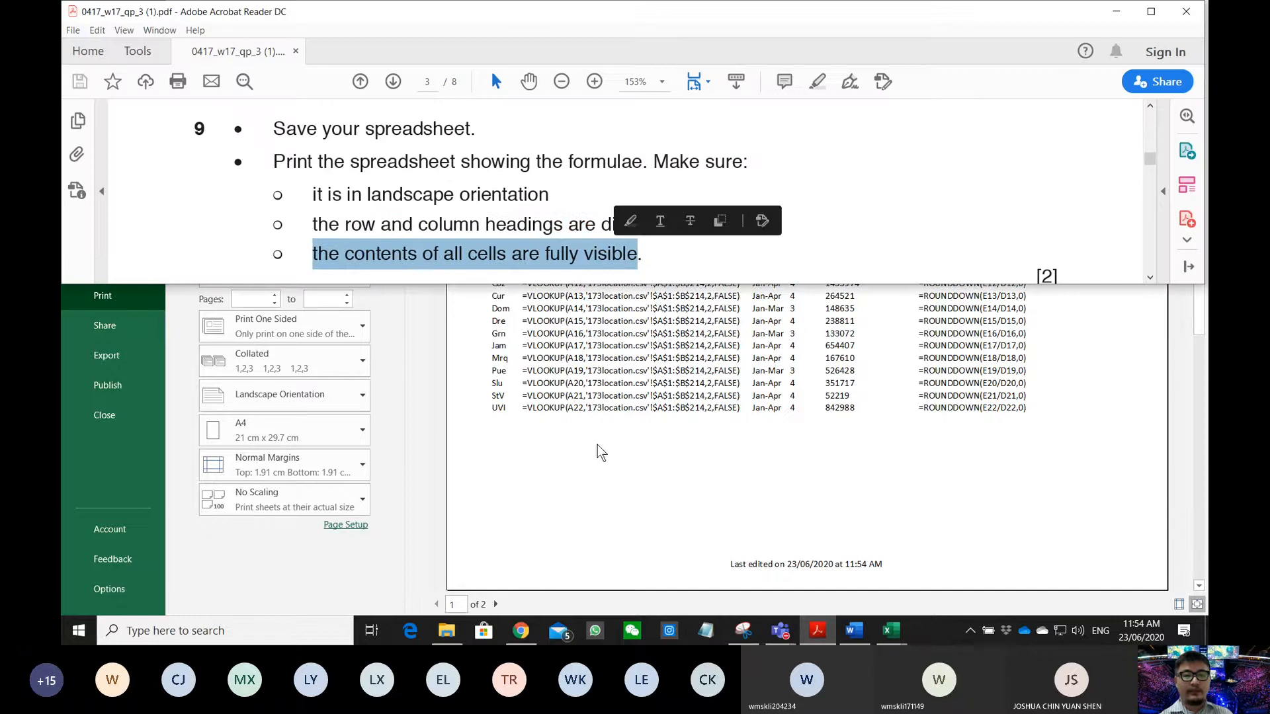
pyautogui.click(589, 516)
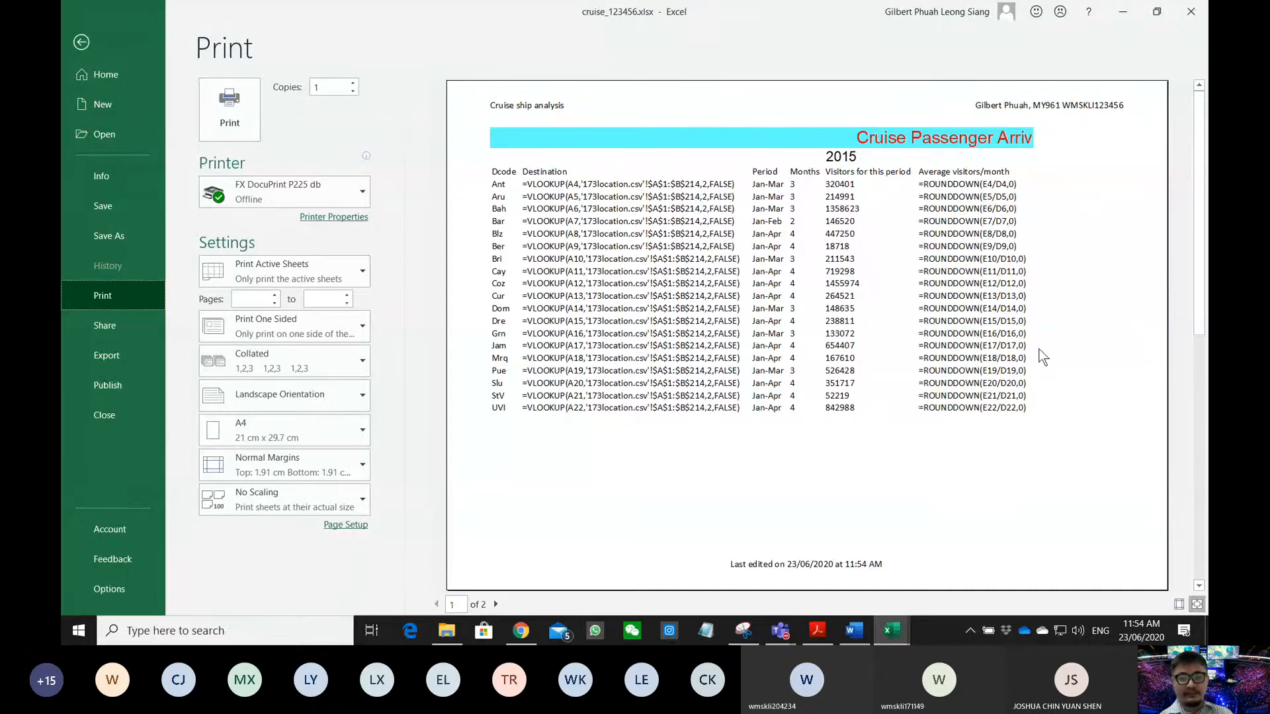
pyautogui.scroll(-1, 1056, 382)
pyautogui.scroll(1, 1053, 376)
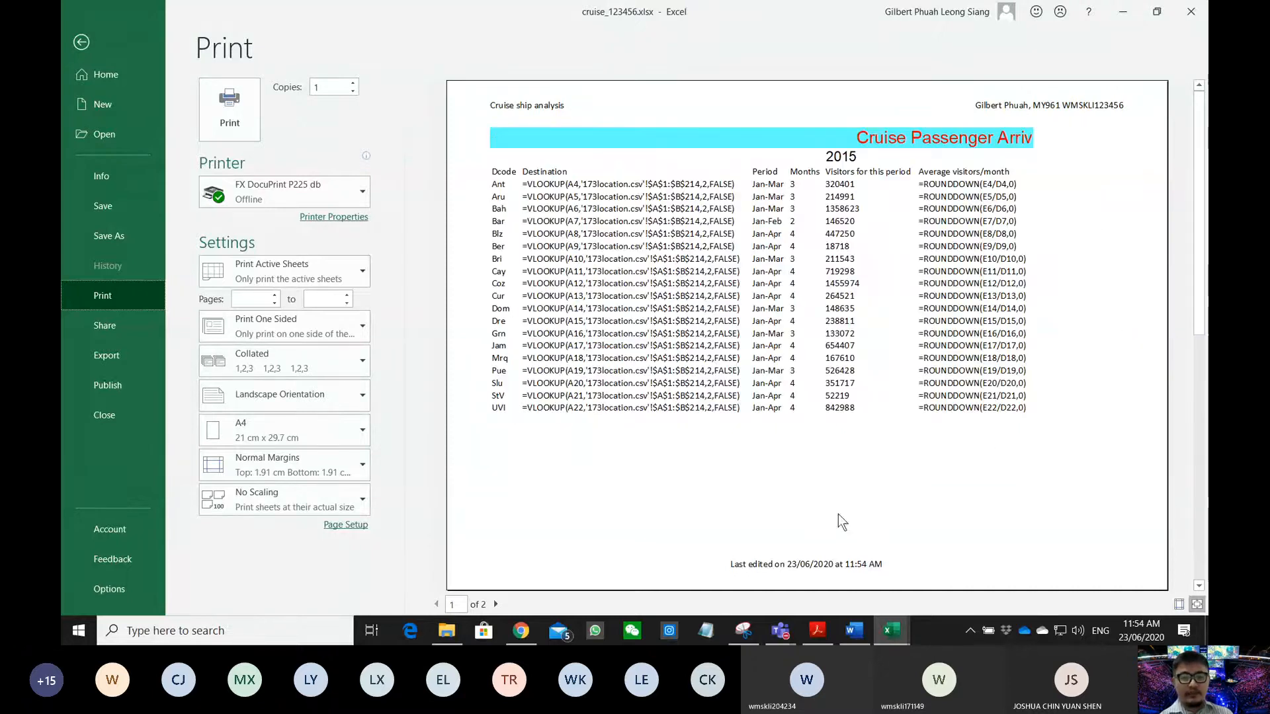
# - Re-read the exam question, then return to the two-page landscape print preview
pyautogui.click(817, 632)
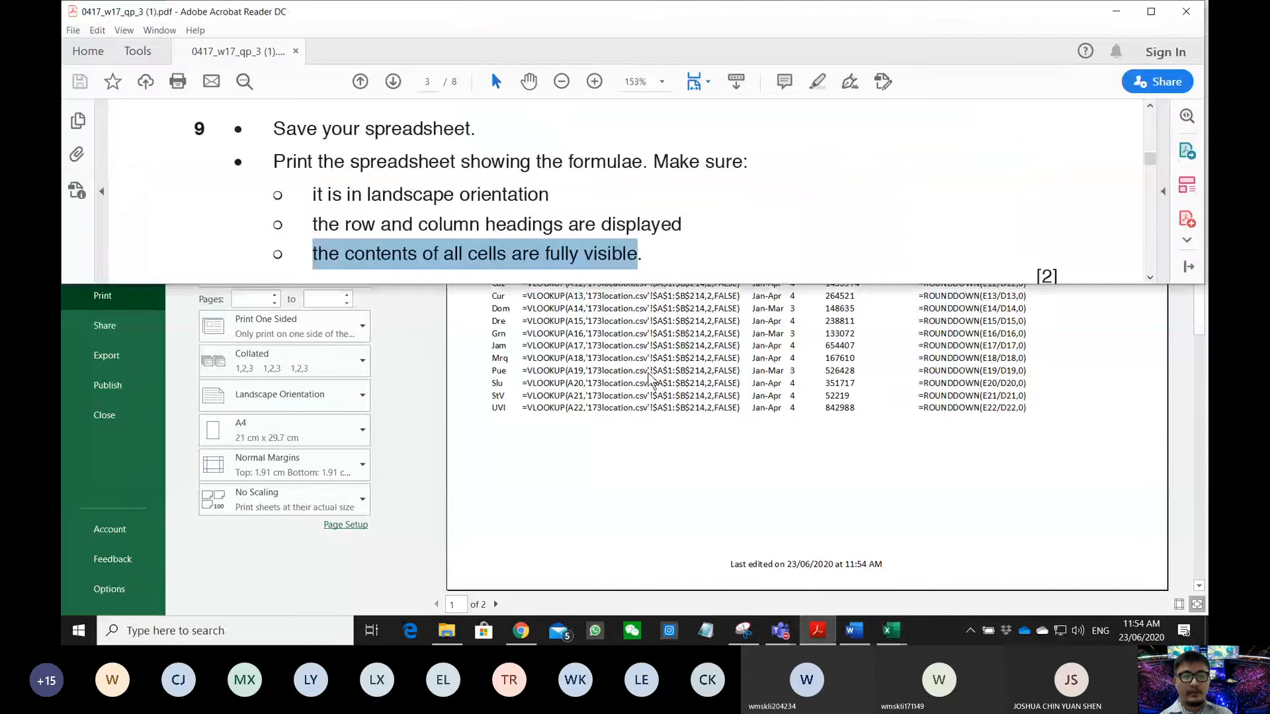
pyautogui.click(400, 190)
pyautogui.scroll(-2, 400, 190)
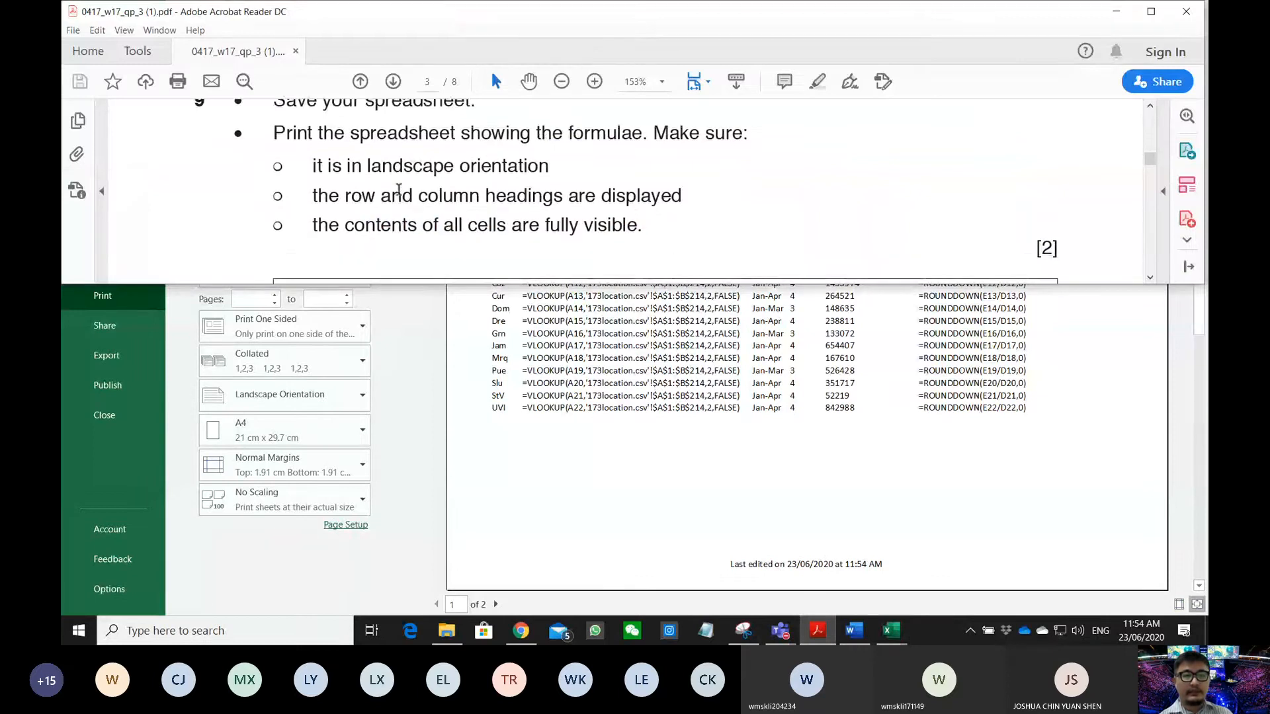
pyautogui.scroll(1, 400, 190)
pyautogui.scroll(1, 290, 192)
pyautogui.scroll(-3, 288, 197)
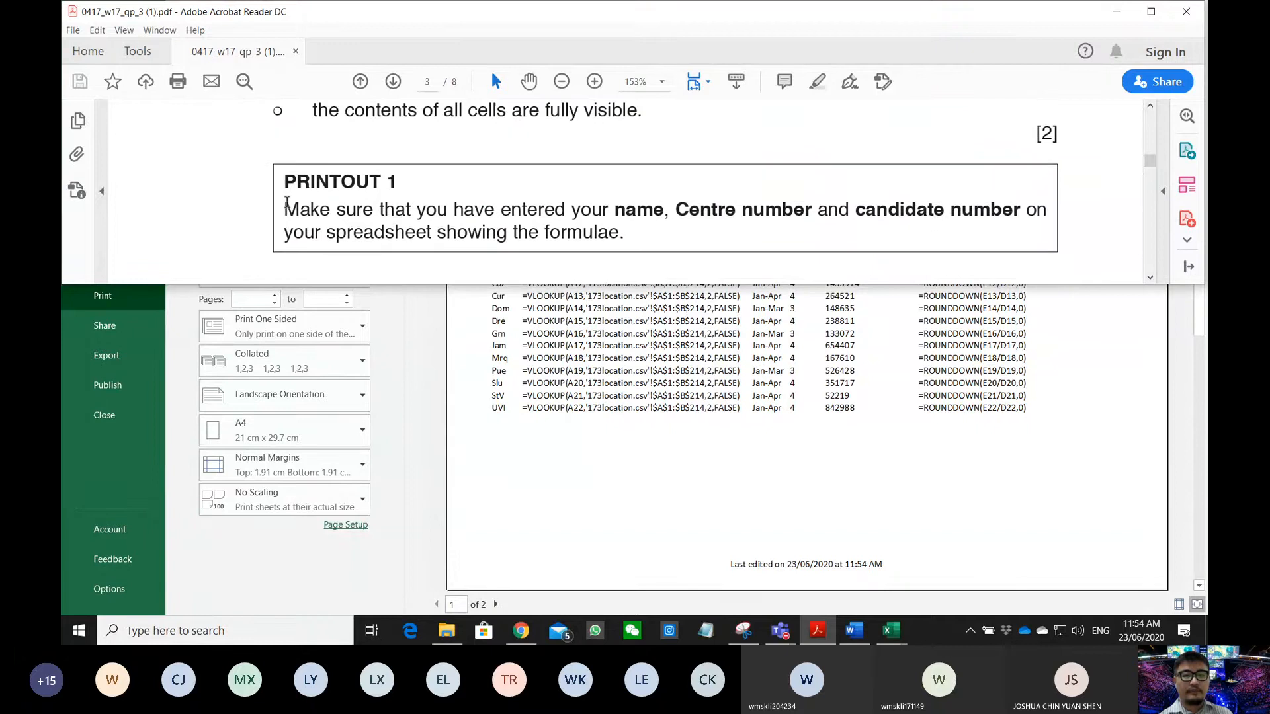
pyautogui.scroll(1, 287, 202)
pyautogui.scroll(3, 286, 202)
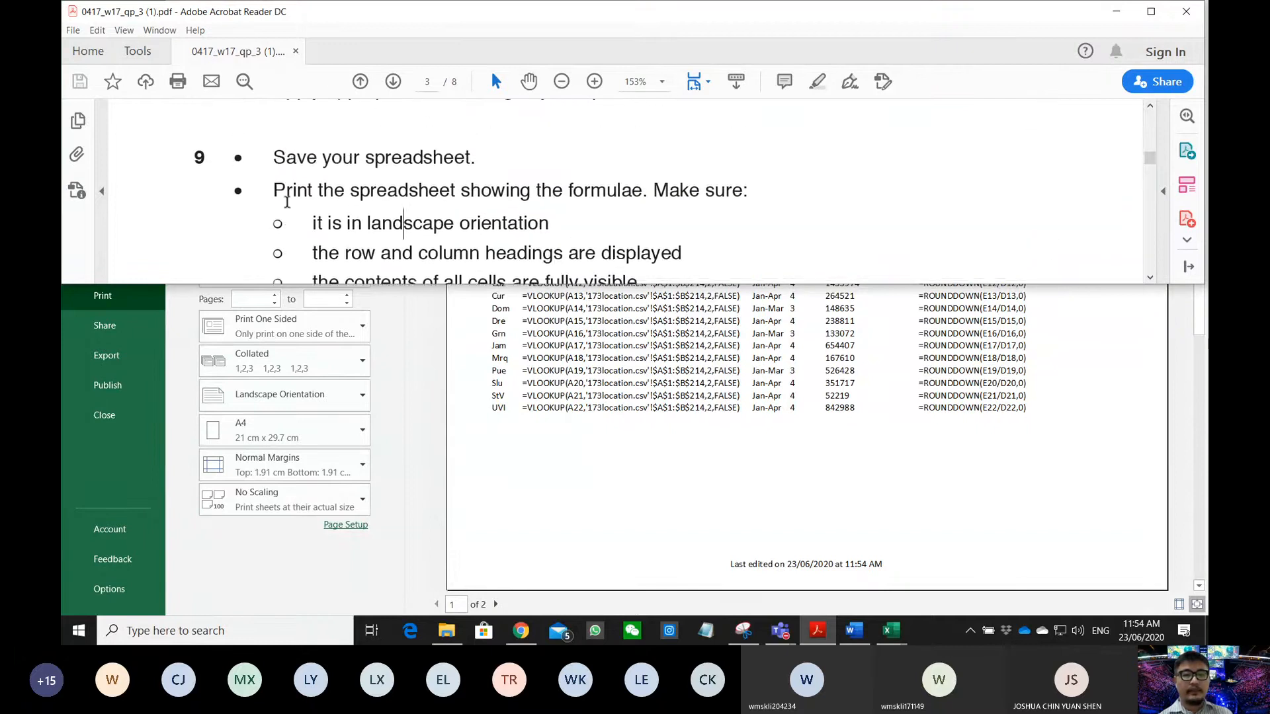
pyautogui.click(665, 448)
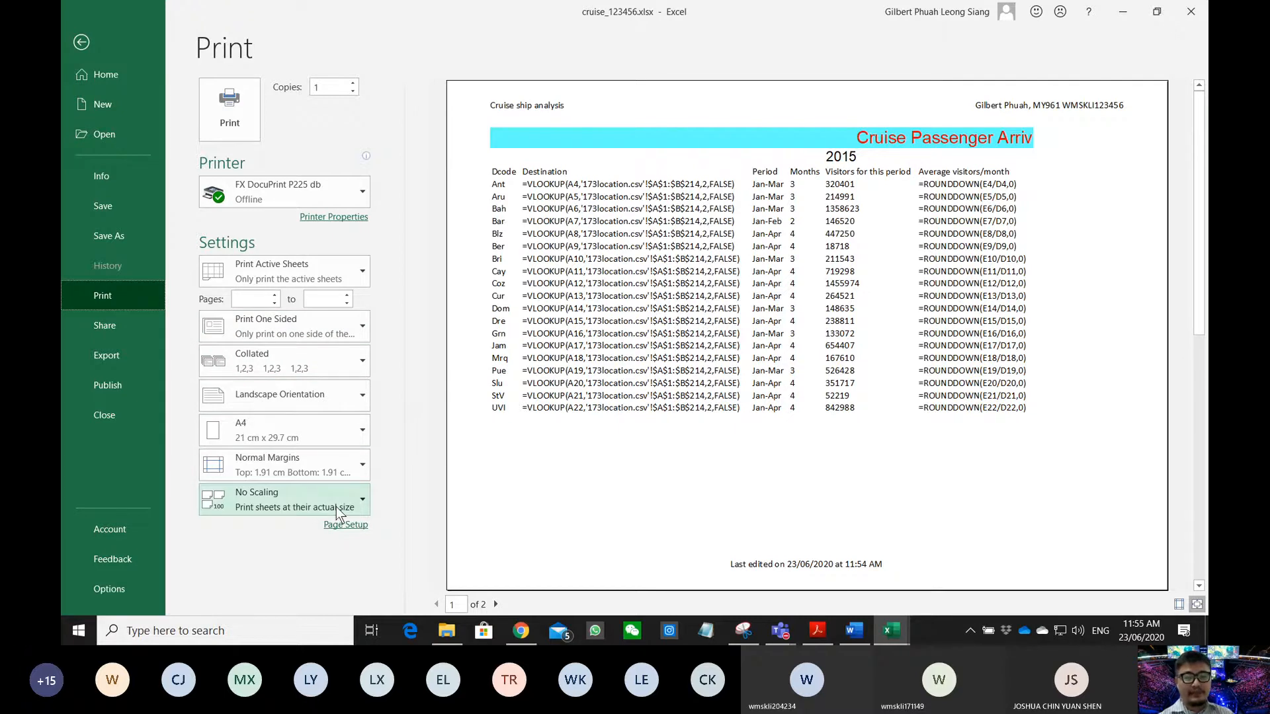
# - Scale the printout to Fit All Columns on One Page, then bring up the exam's PRINTOUT 1
pyautogui.click(252, 498)
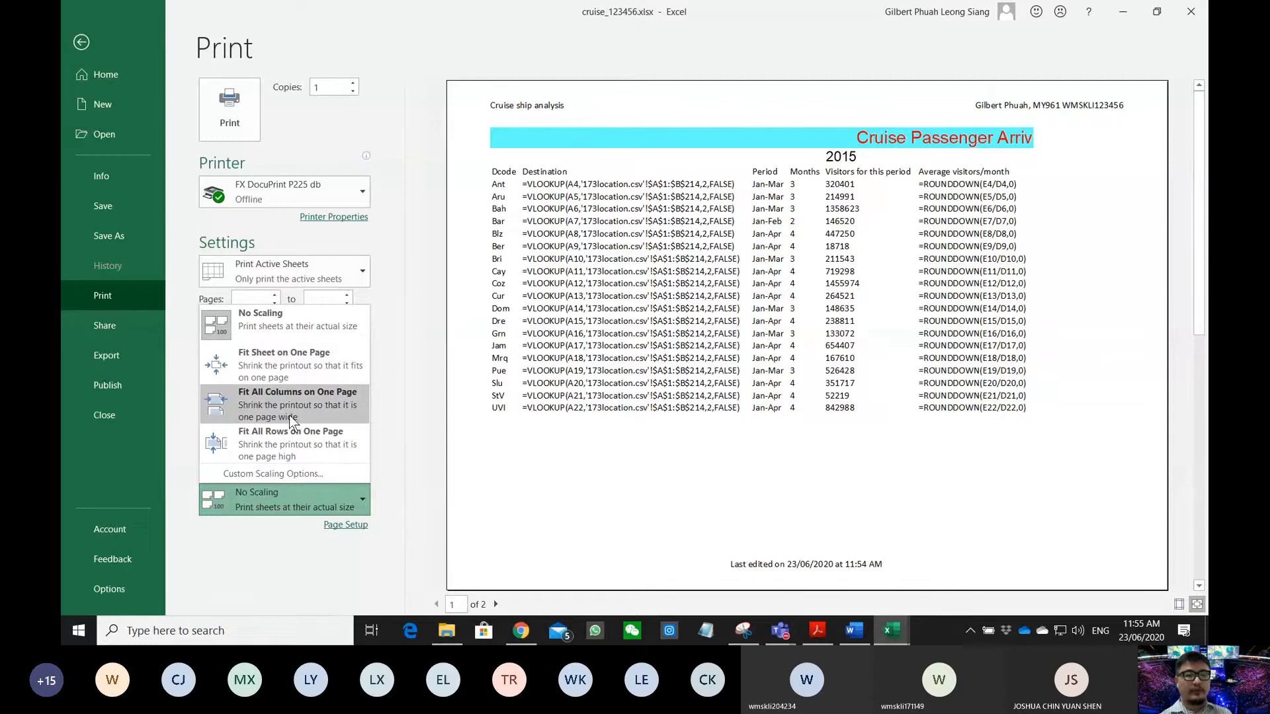
pyautogui.click(288, 415)
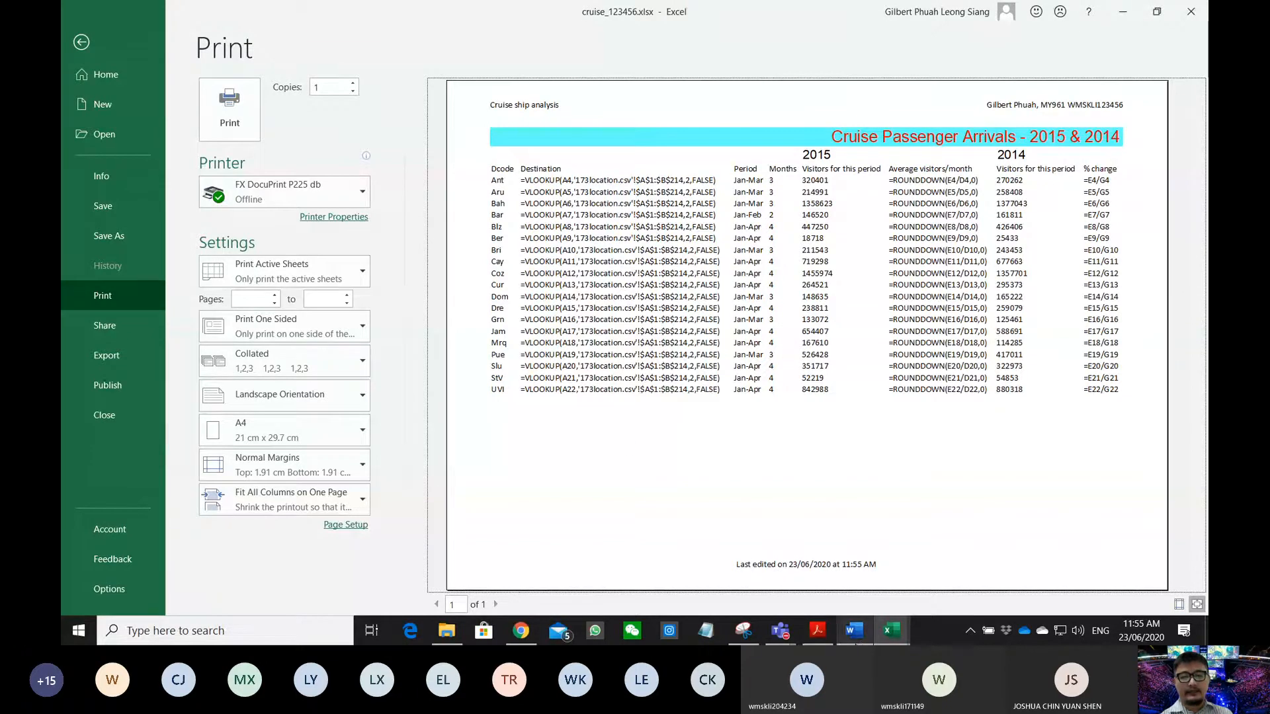
pyautogui.click(818, 631)
pyautogui.scroll(-3, 458, 183)
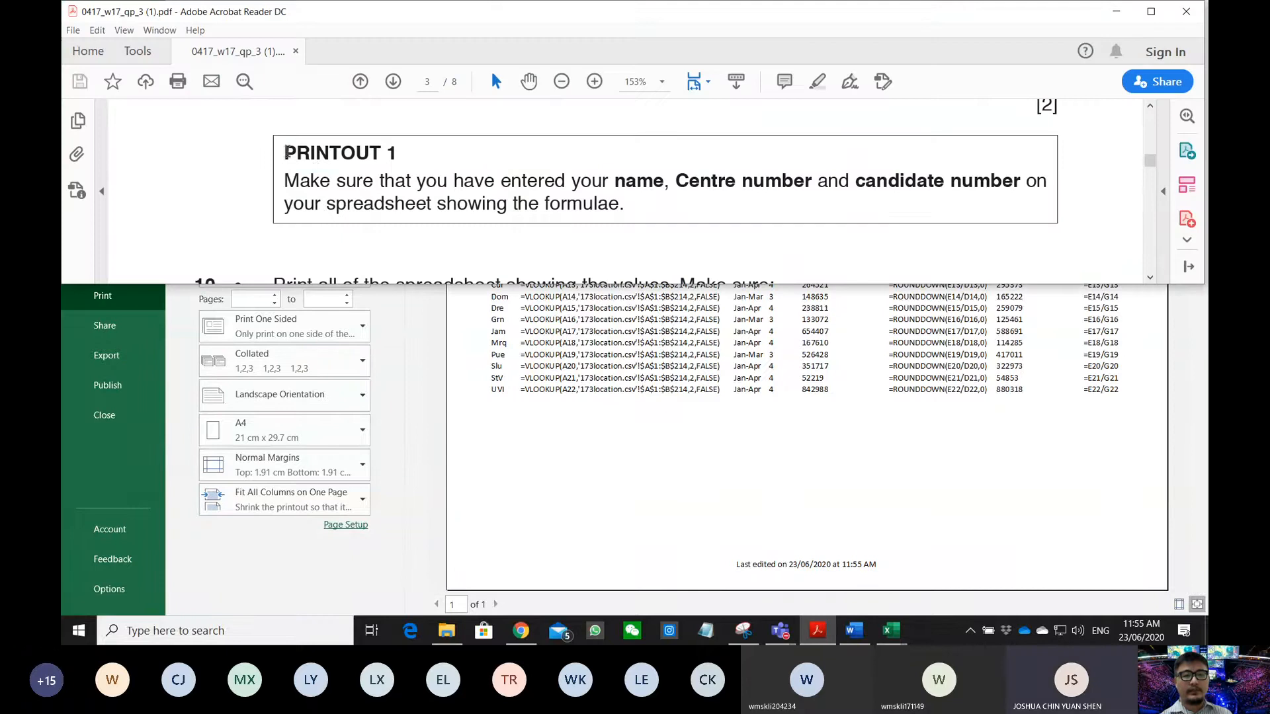
# - Highlight and read the PRINTOUT 1 instructions in the exam PDF
pyautogui.moveTo(285, 146); pyautogui.dragTo(647, 219)
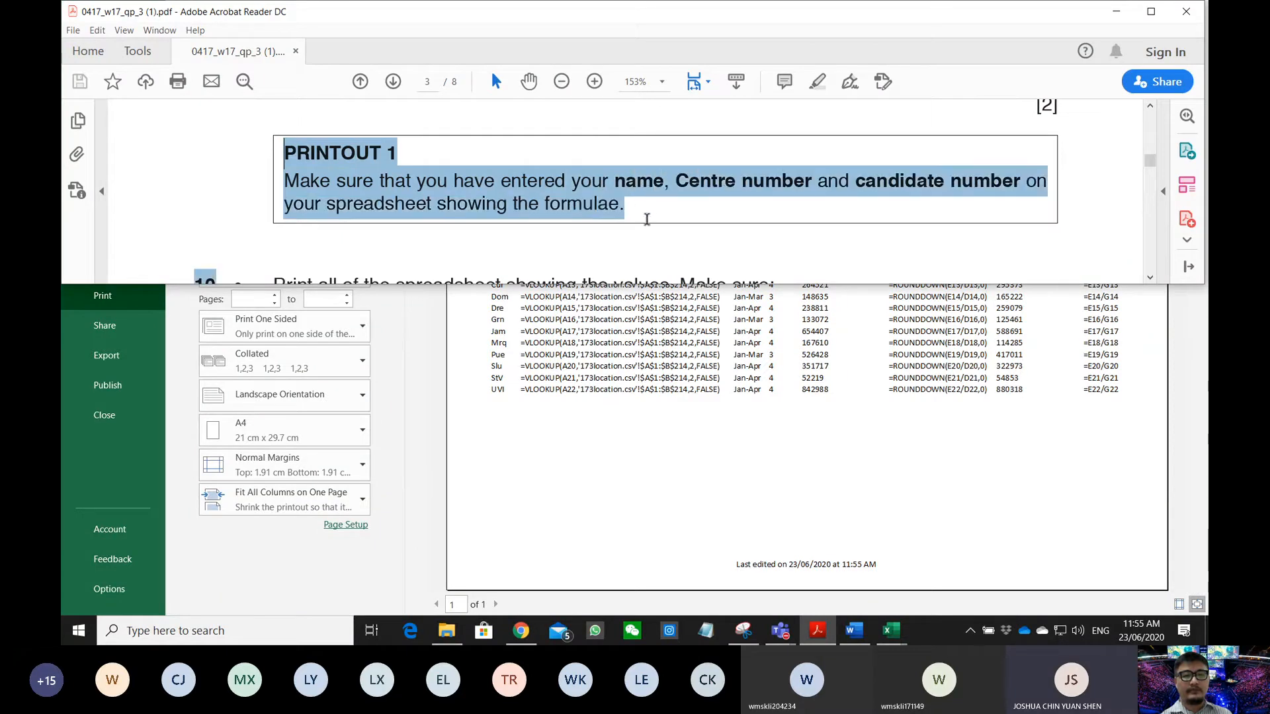
pyautogui.click(580, 211)
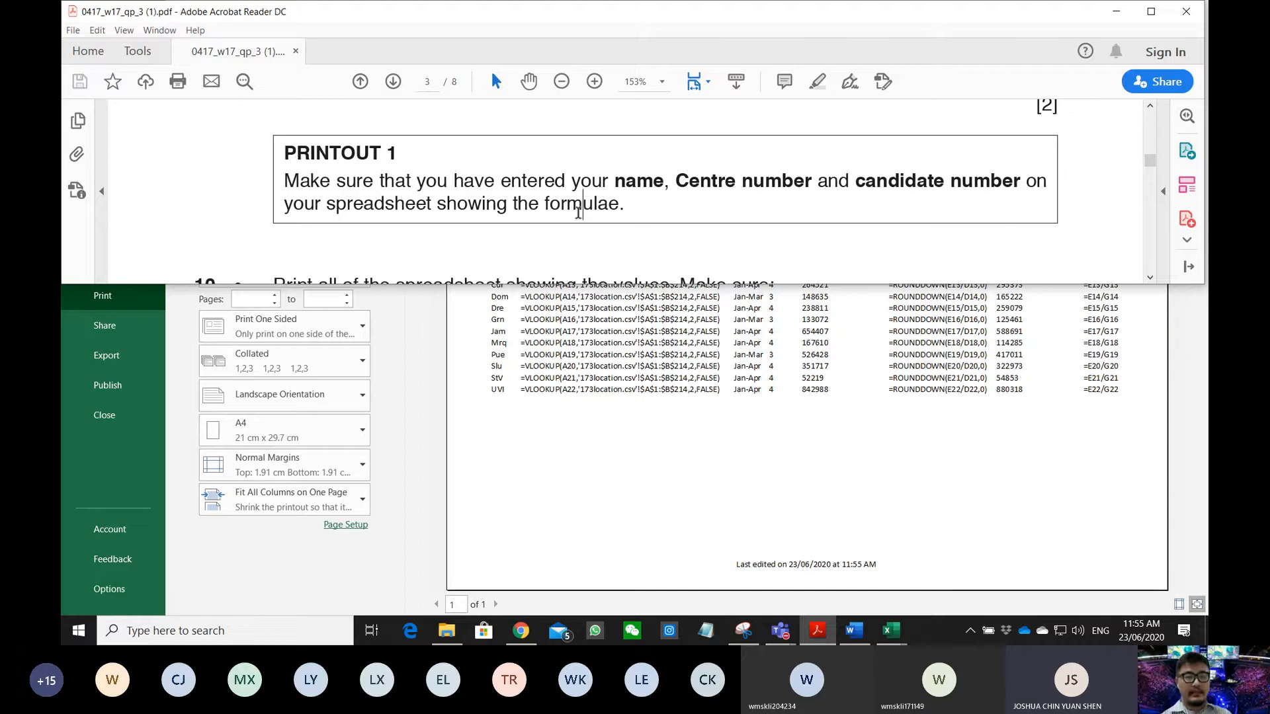
pyautogui.scroll(-1, 578, 211)
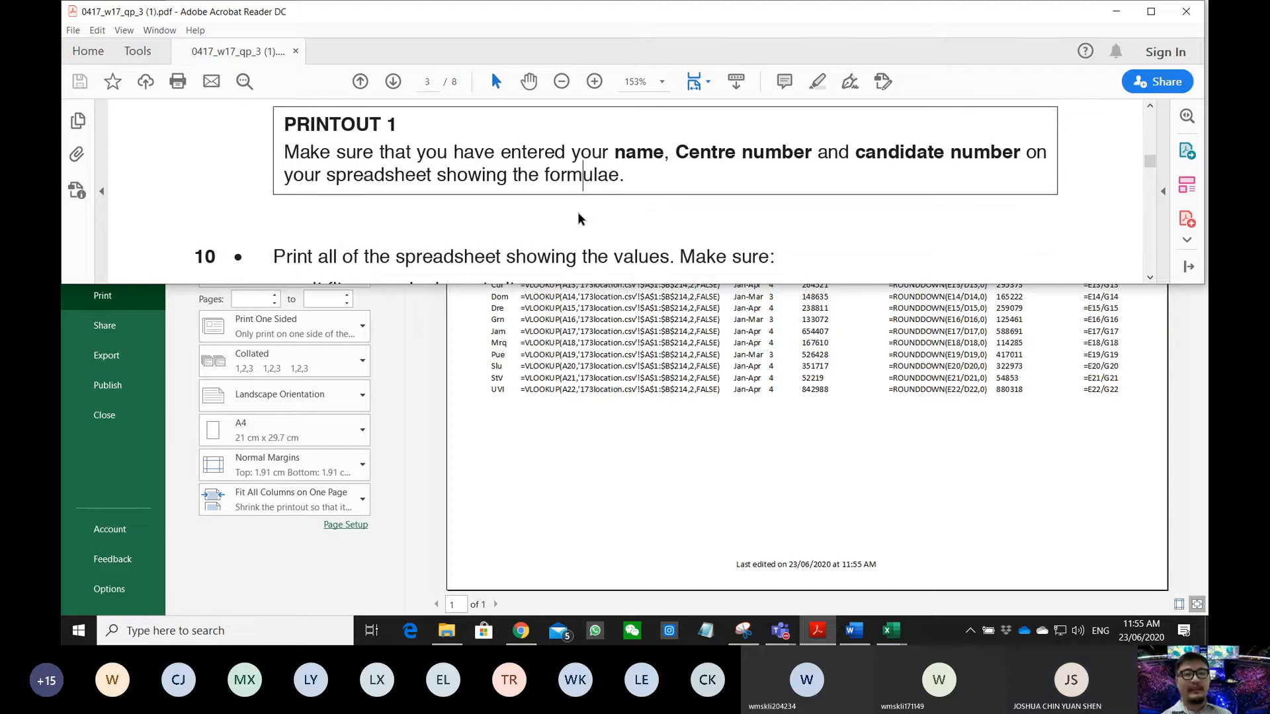
# - Resize the PDF window so Excel's print settings show beneath it
pyautogui.doubleClick(546, 12)
pyautogui.moveTo(565, 160); pyautogui.dragTo(519, 2)
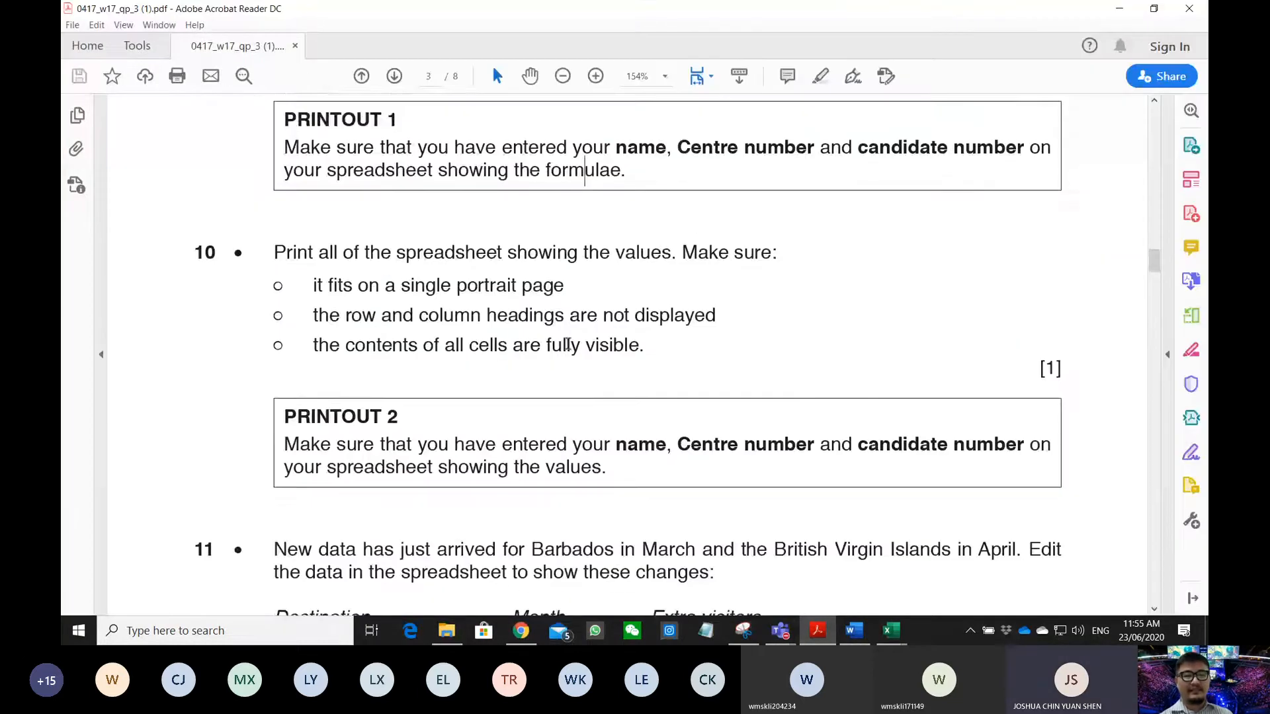
pyautogui.scroll(-1, 567, 344)
pyautogui.scroll(2, 569, 347)
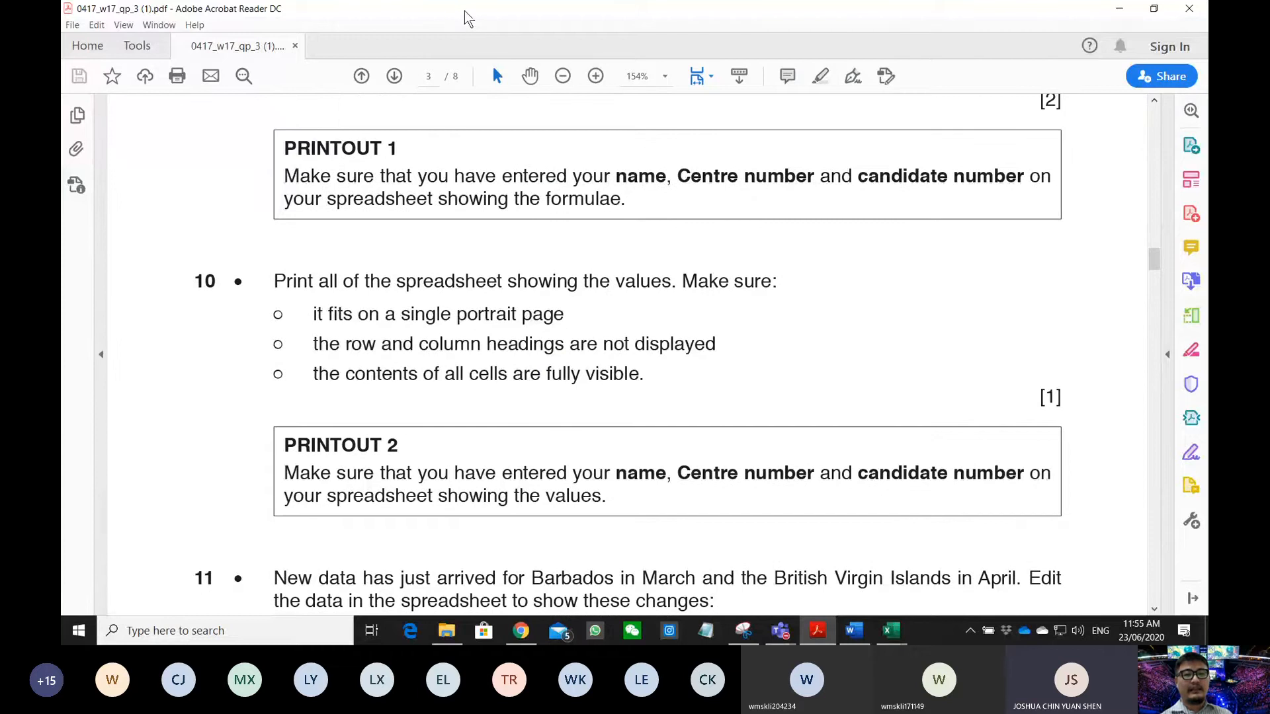
pyautogui.moveTo(466, 20); pyautogui.dragTo(322, 51)
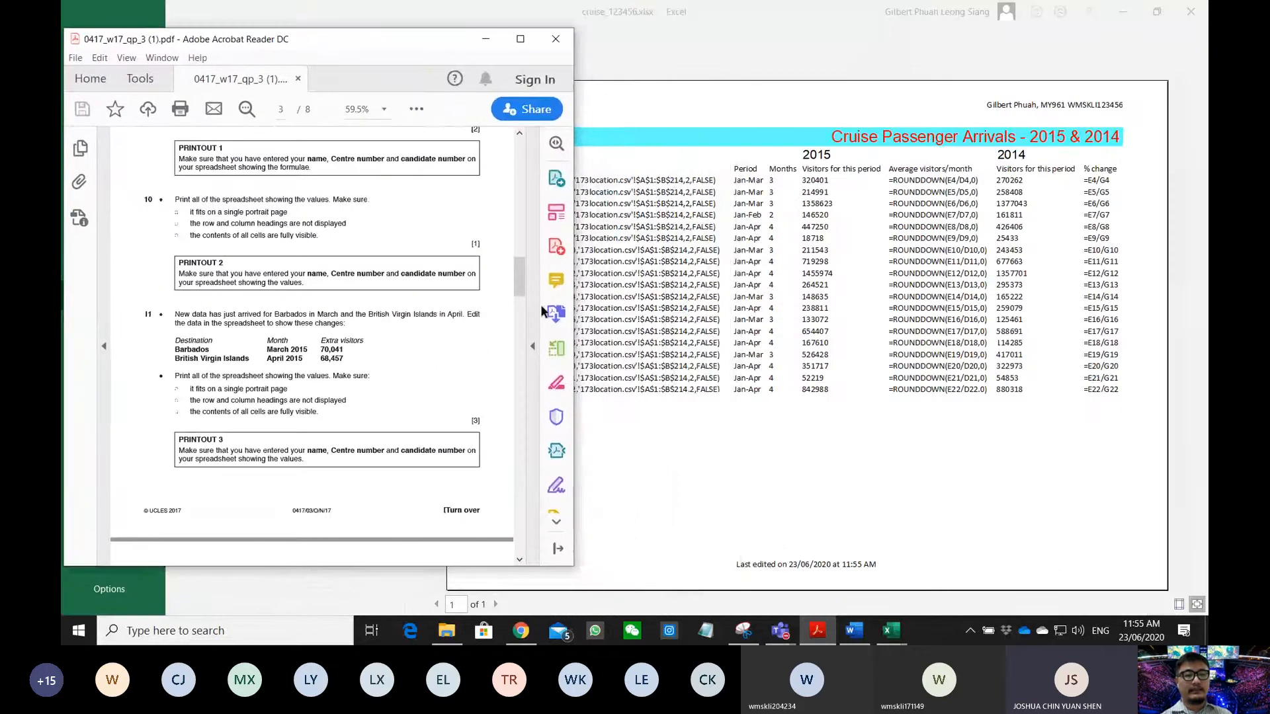
pyautogui.moveTo(574, 349); pyautogui.dragTo(1208, 401)
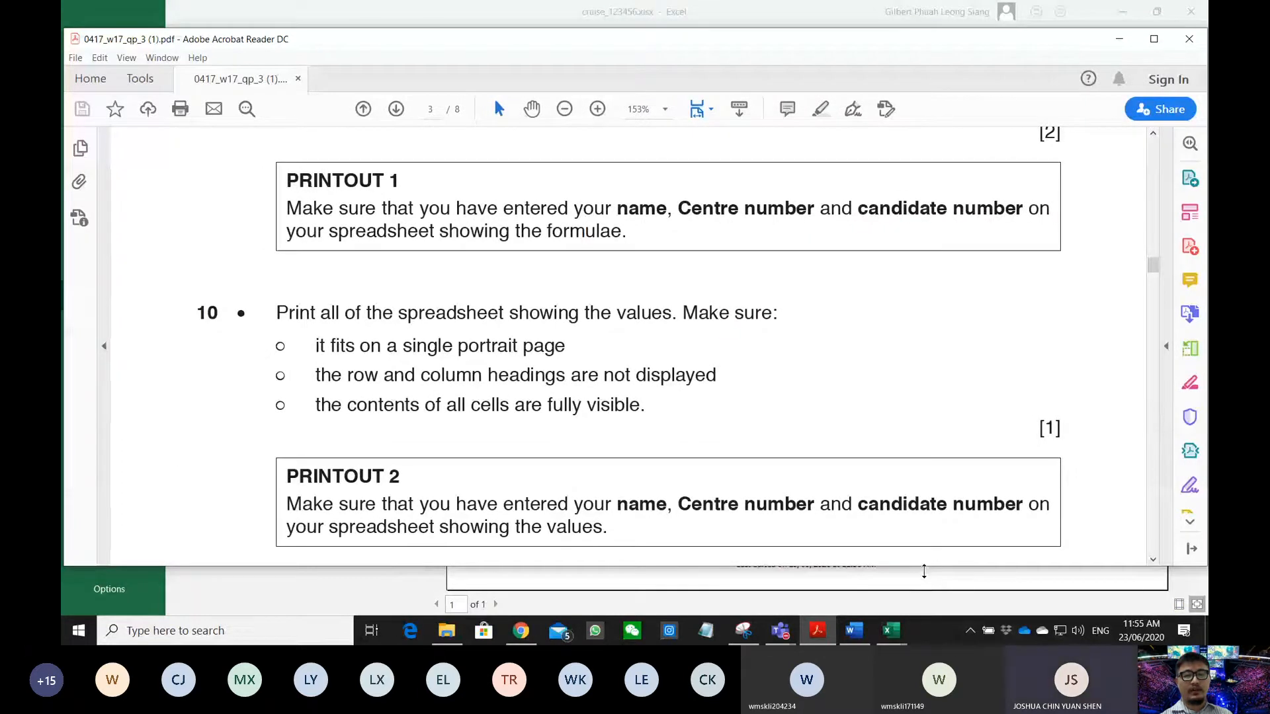
pyautogui.moveTo(929, 569); pyautogui.dragTo(913, 390)
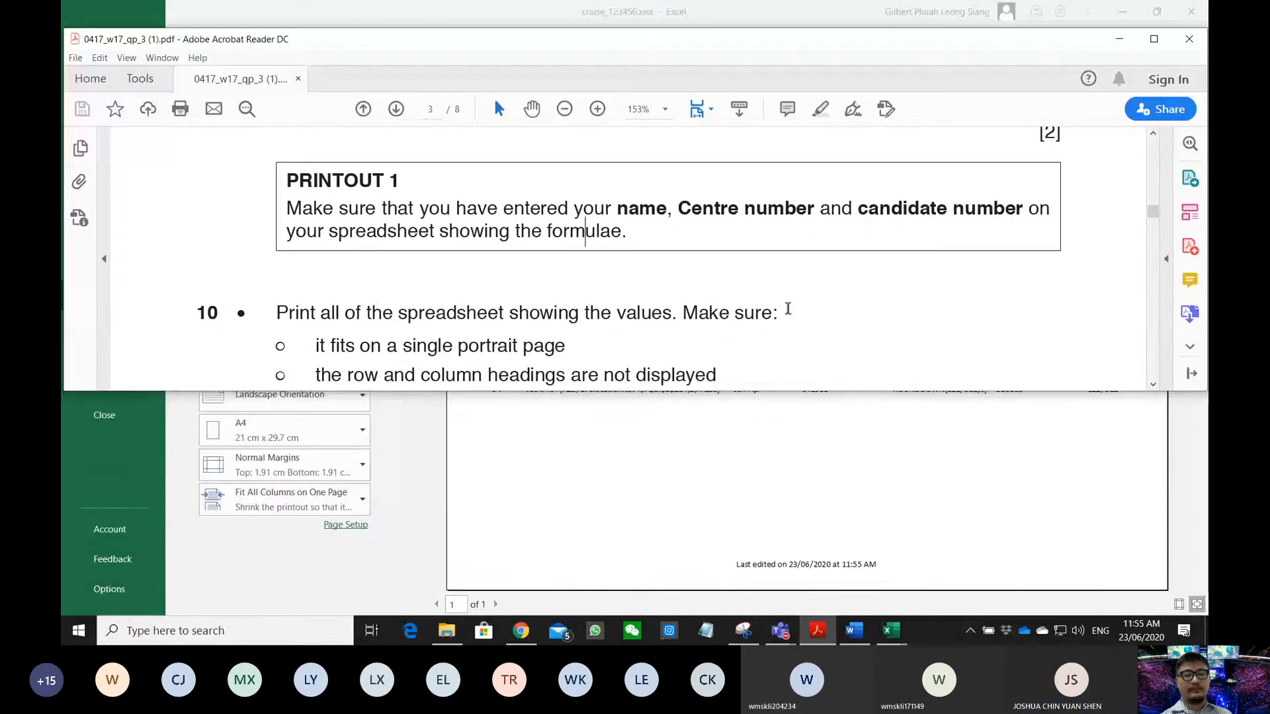
# - Read question 10's single portrait page requirement, then return to Excel's print preview
pyautogui.scroll(-4, 719, 288)
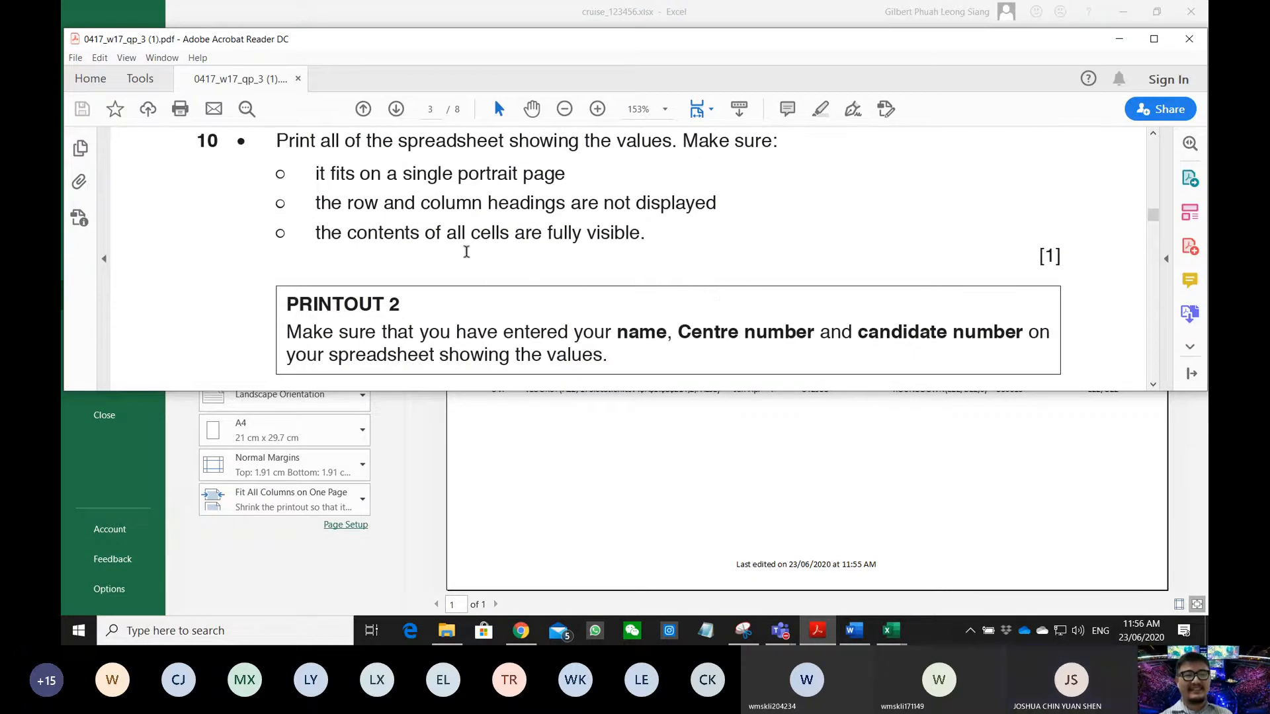
pyautogui.moveTo(276, 143); pyautogui.dragTo(544, 174)
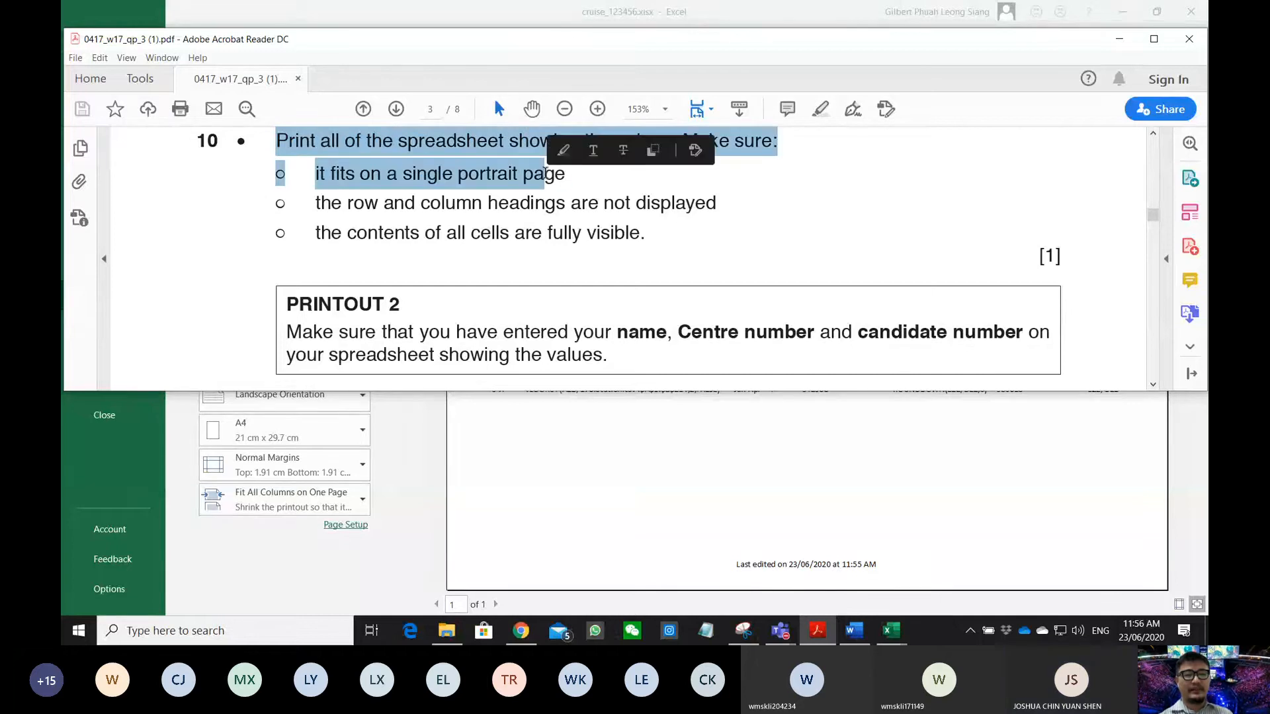
pyautogui.click(395, 199)
pyautogui.moveTo(331, 176); pyautogui.dragTo(566, 175)
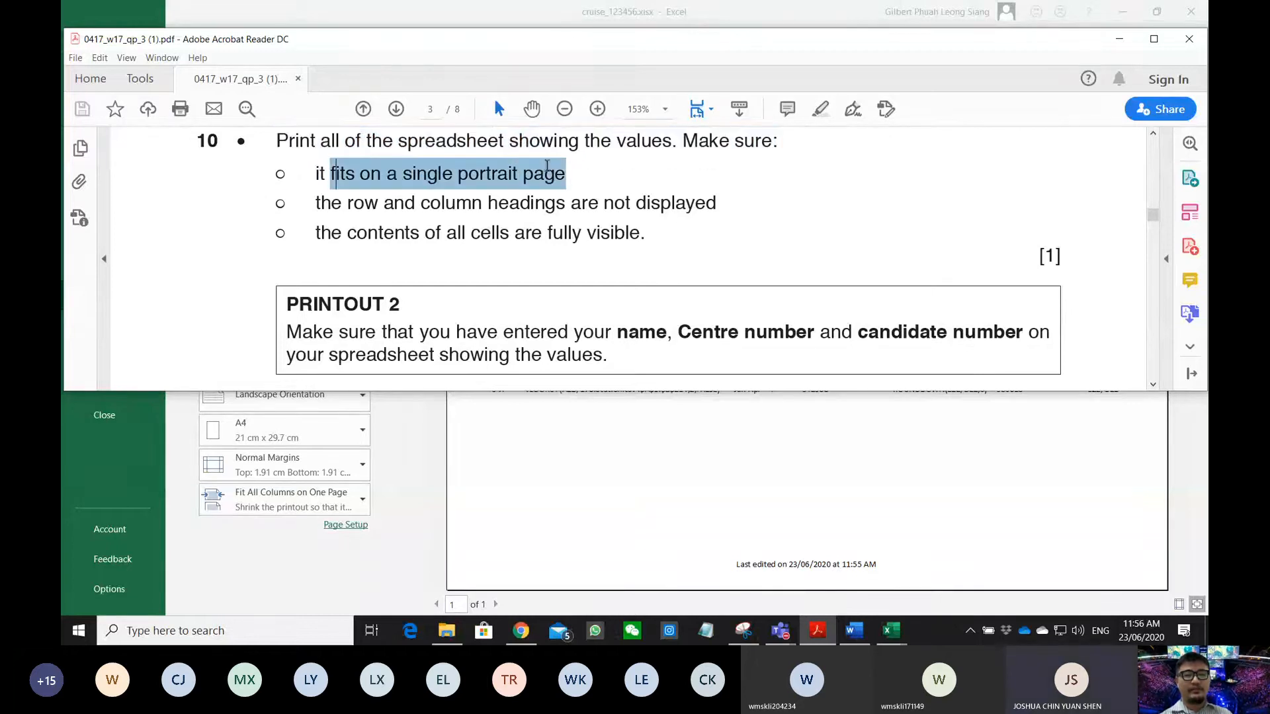
pyautogui.click(589, 494)
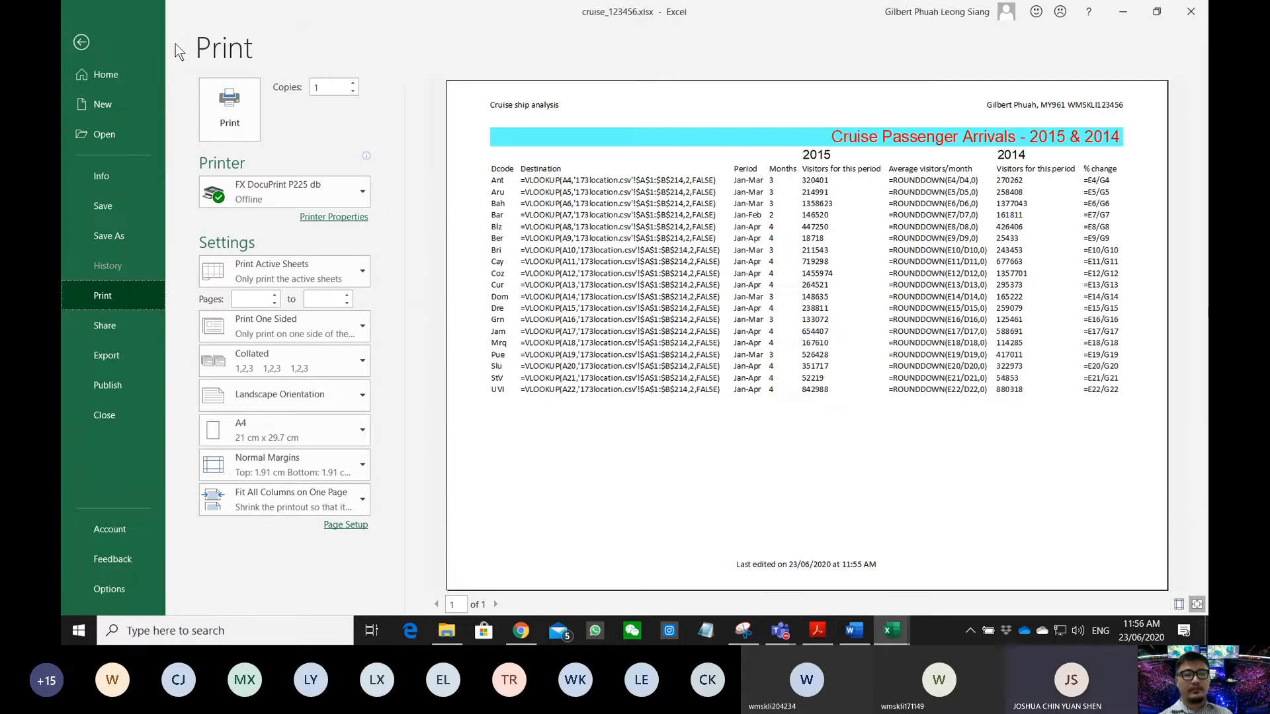
# - Turn Show Formulas off and autofit all columns so the % change percentages display
pyautogui.click(87, 44)
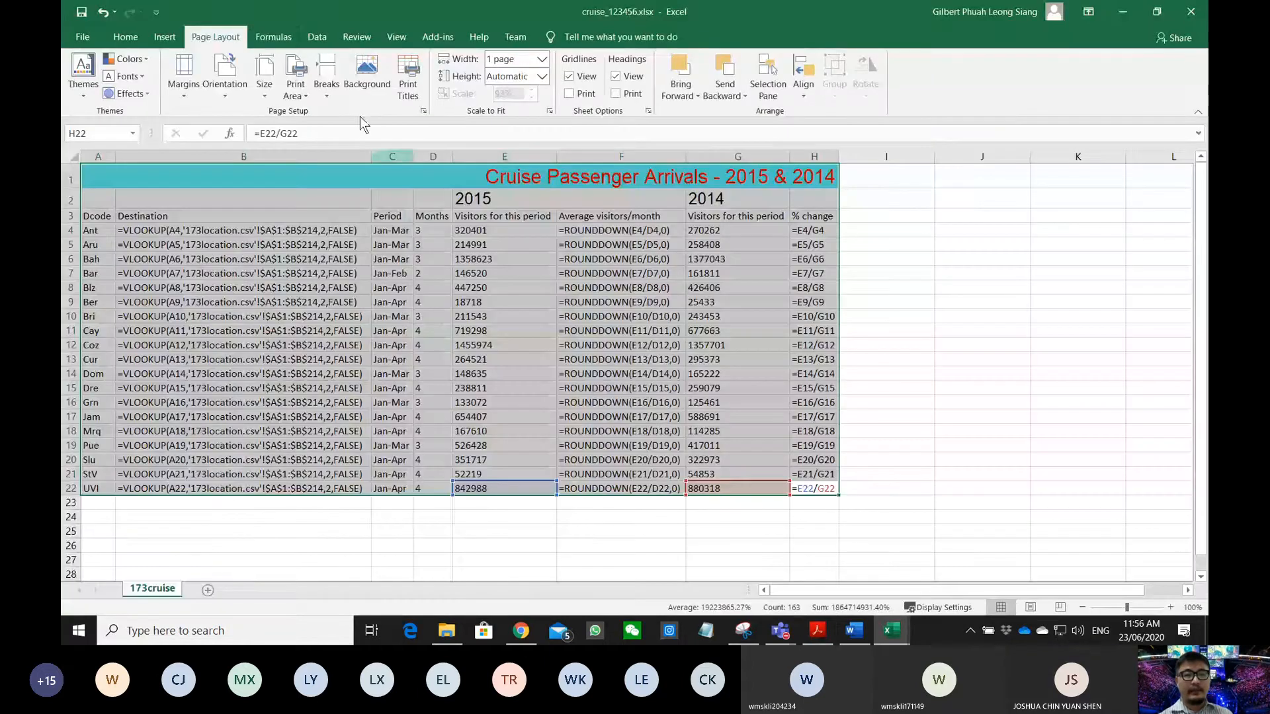
pyautogui.click(274, 34)
pyautogui.click(754, 59)
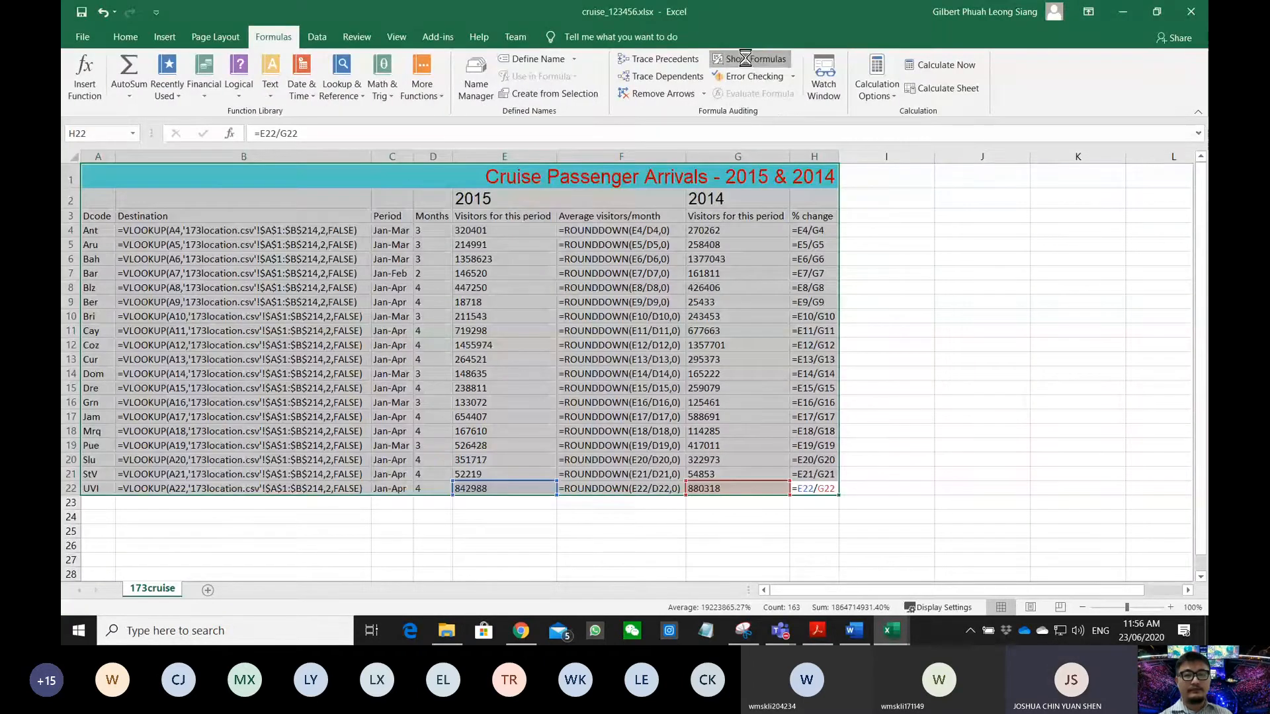
pyautogui.click(627, 301)
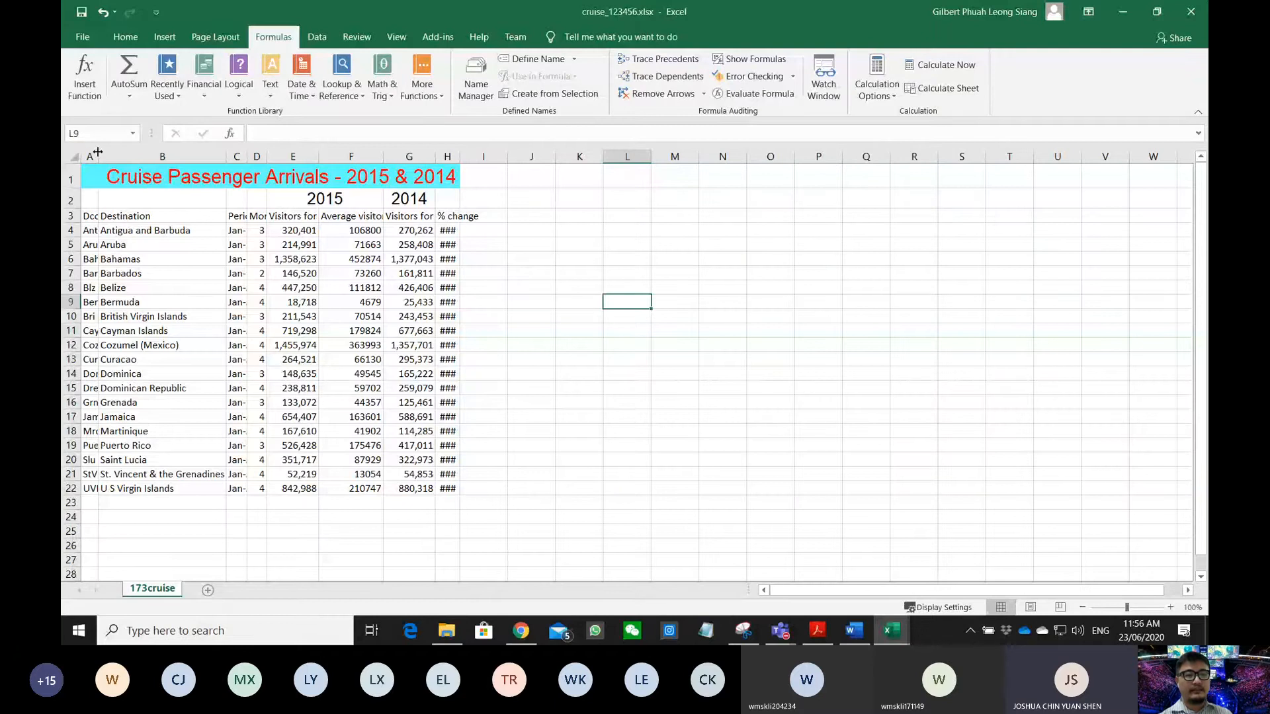
pyautogui.click(76, 157)
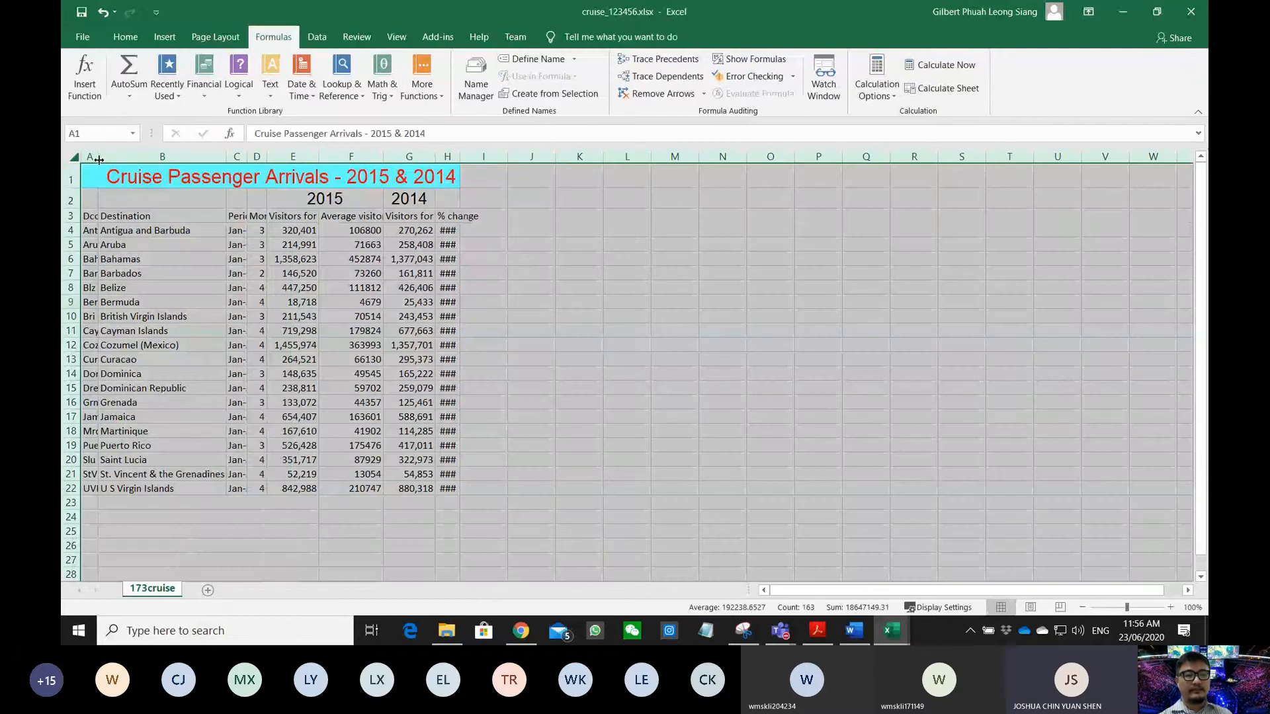
pyautogui.doubleClick(99, 160)
pyautogui.click(557, 350)
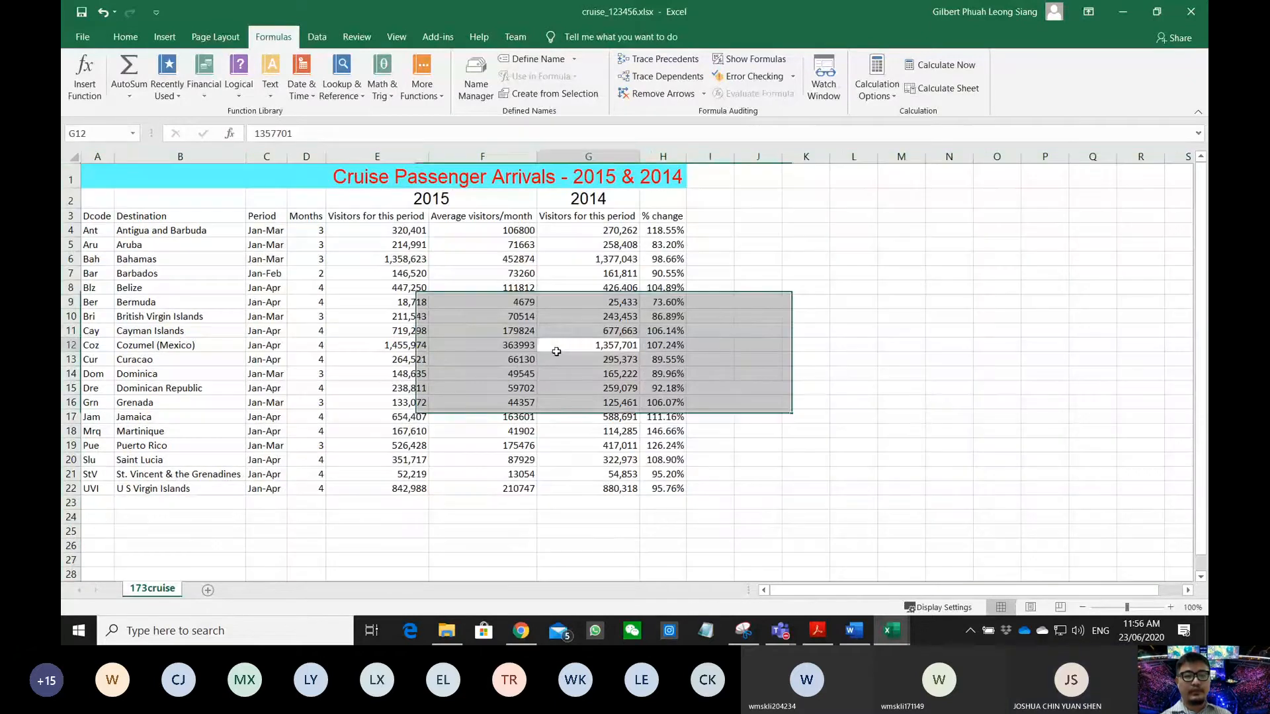
pyautogui.click(86, 36)
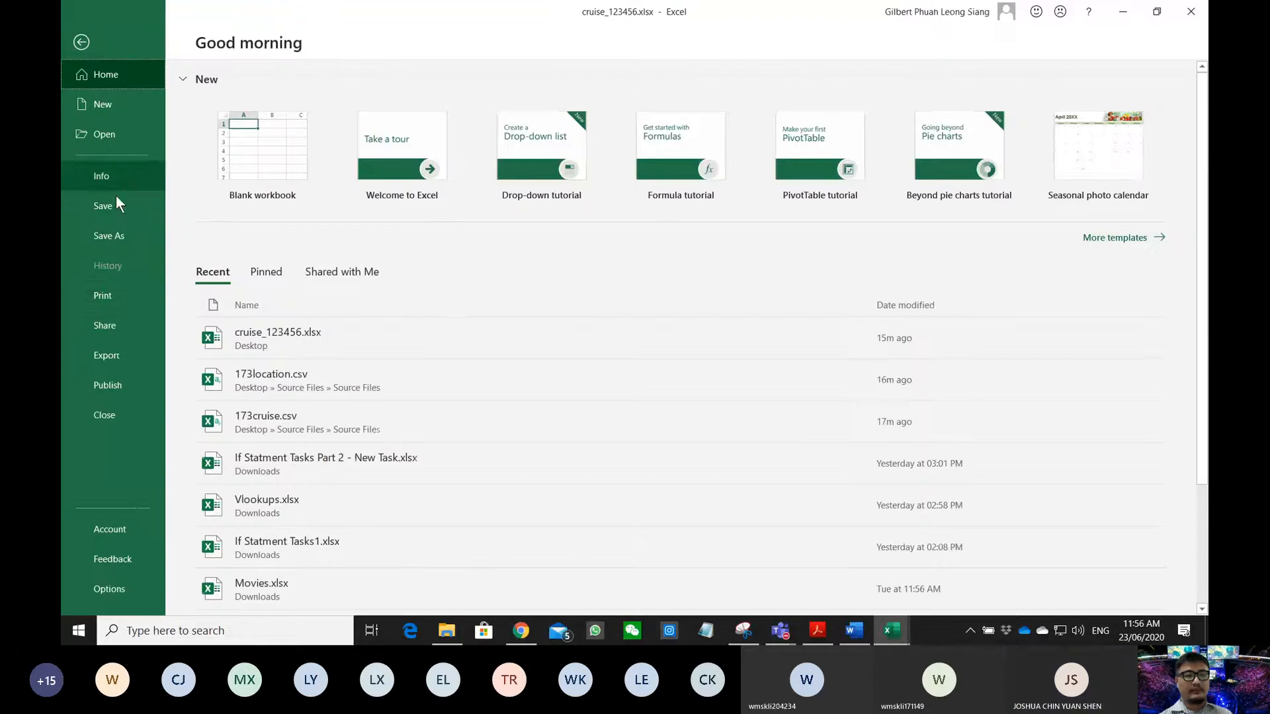
# - Set the printout to Portrait orientation with Fit Sheet on One Page scaling
pyautogui.click(111, 295)
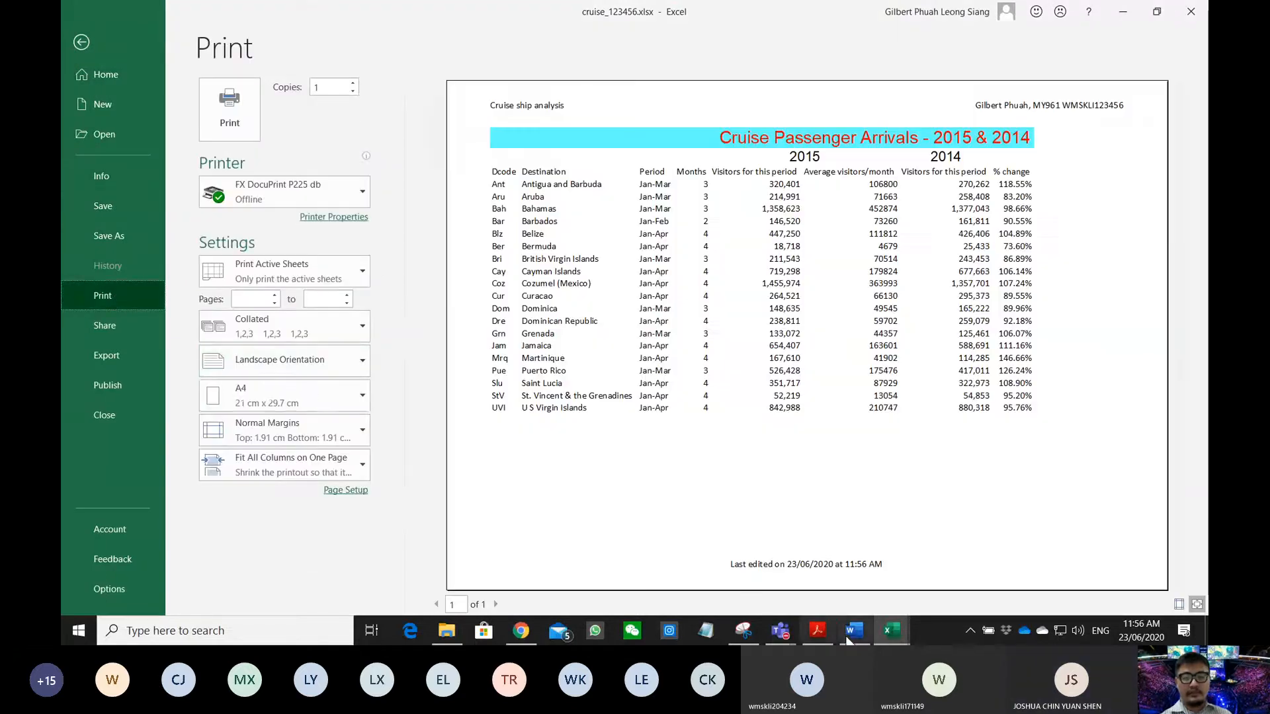
pyautogui.click(819, 631)
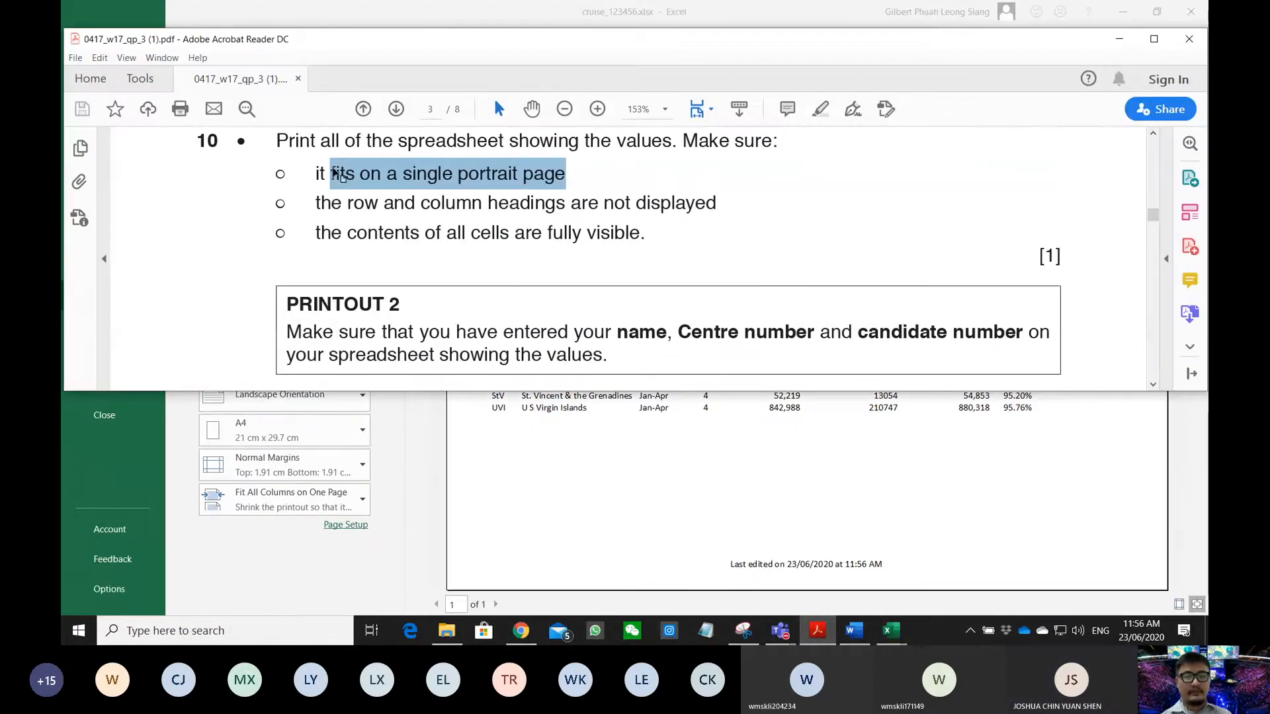
pyautogui.click(328, 500)
pyautogui.click(257, 394)
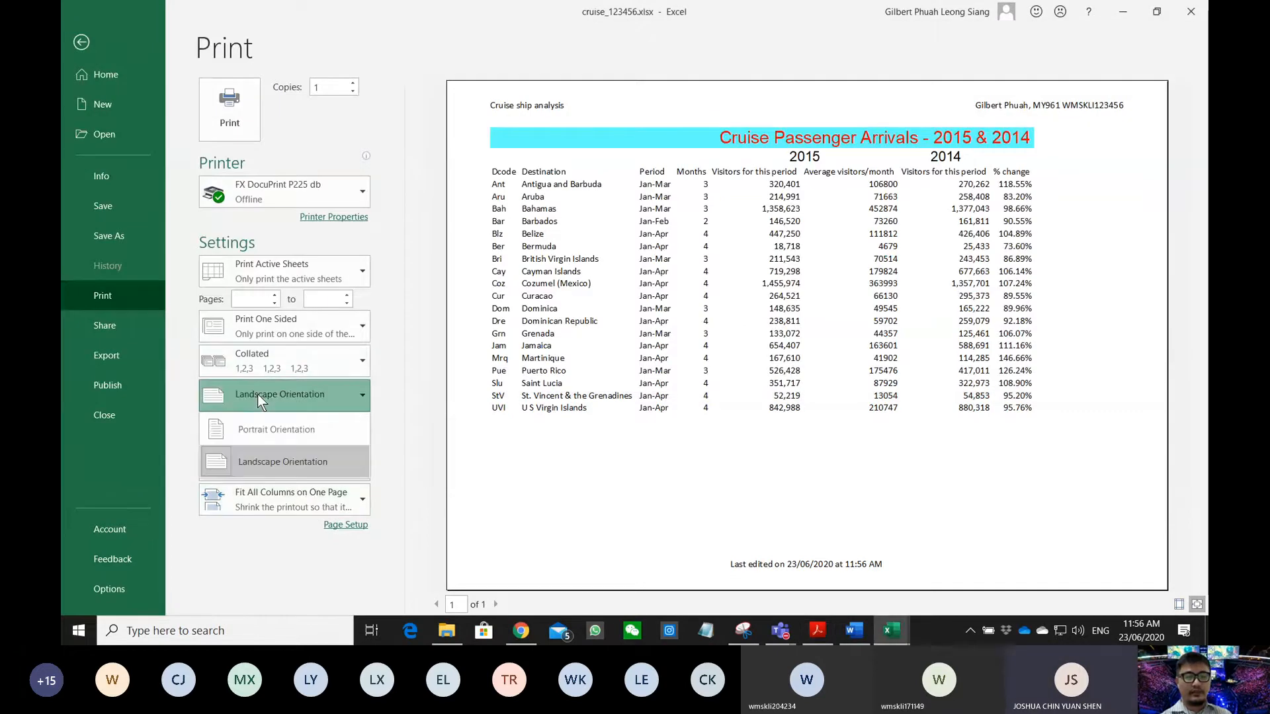
pyautogui.click(259, 428)
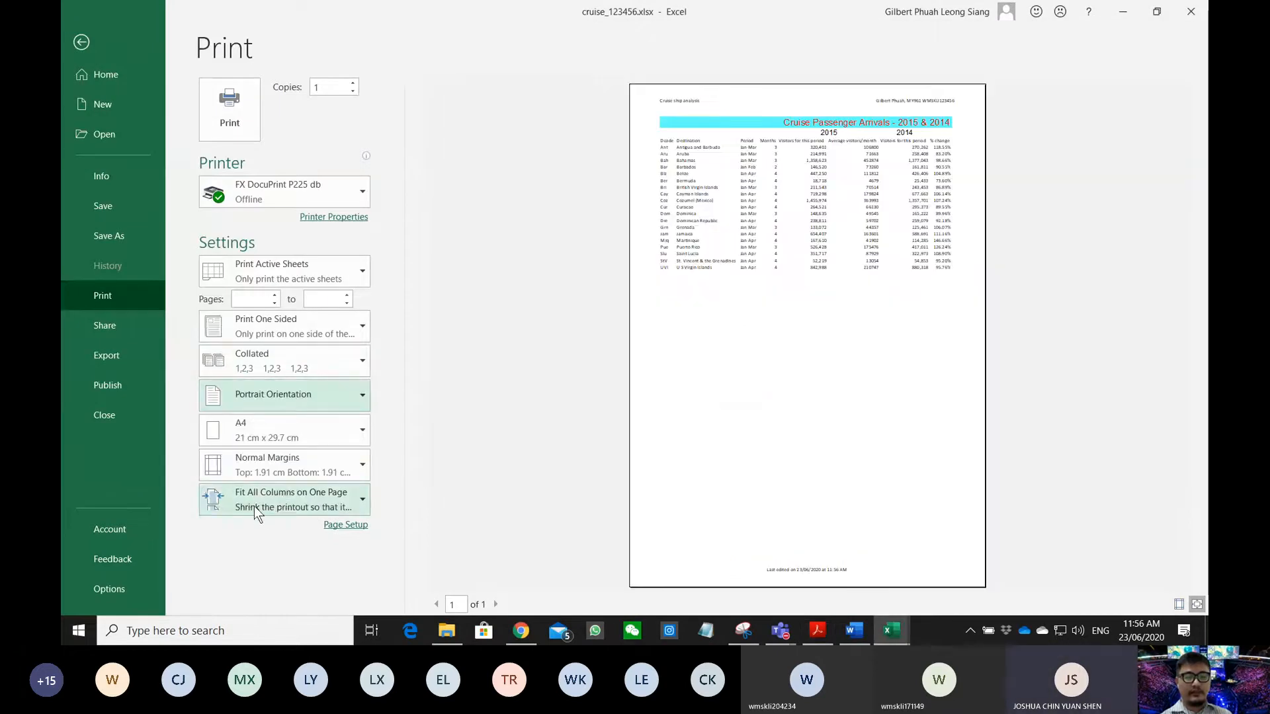
pyautogui.click(256, 506)
pyautogui.click(265, 361)
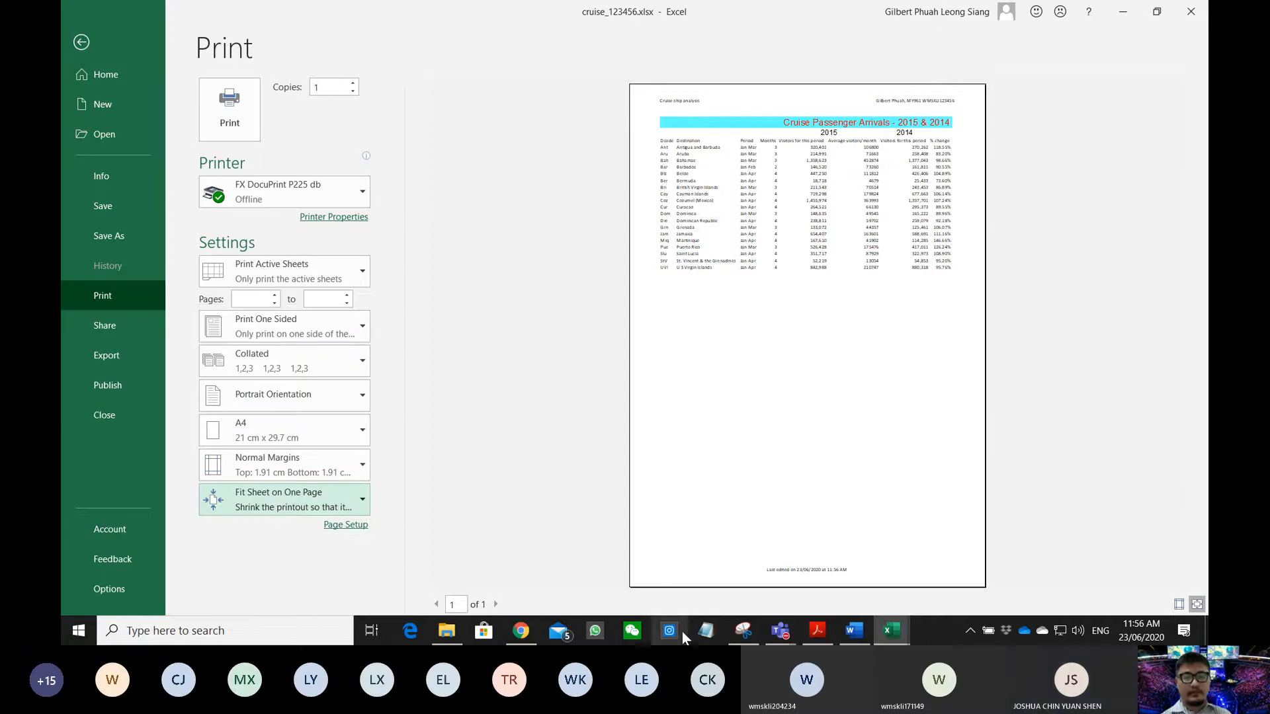
pyautogui.click(818, 630)
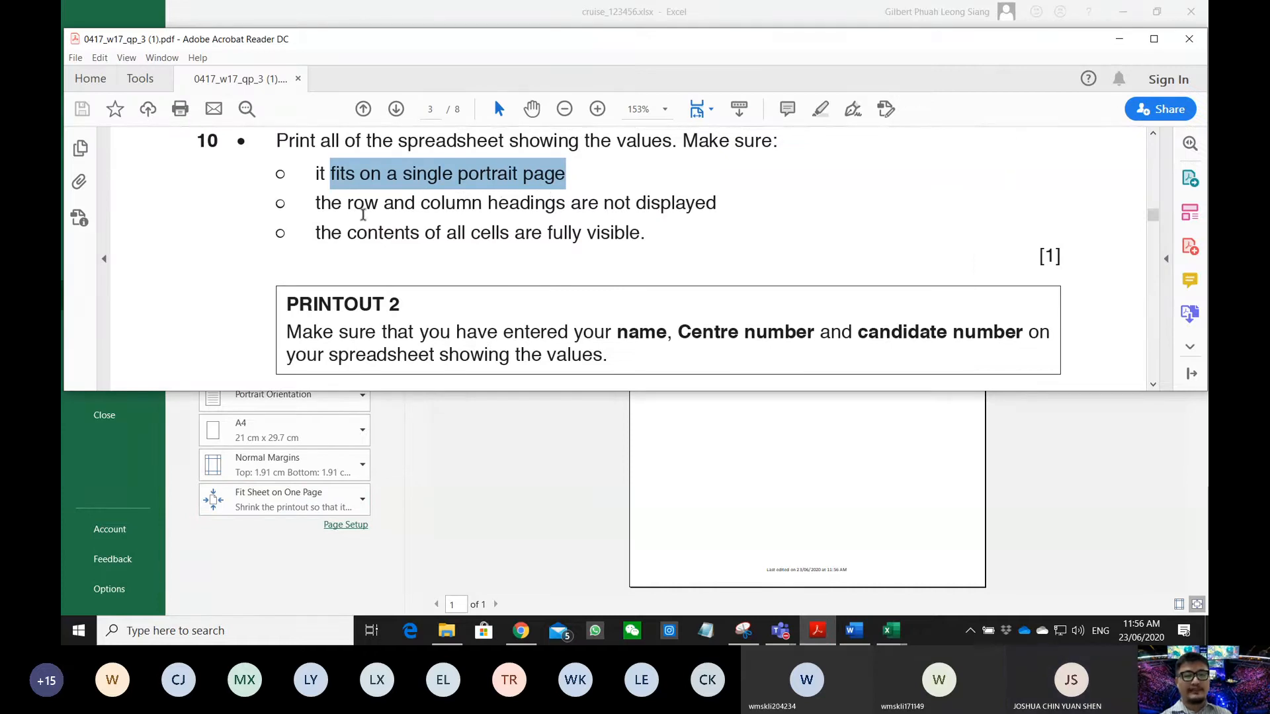
# - Highlight the row-and-column-headings and all-cells-fully-visible requirements in the exam PDF
pyautogui.click(320, 201)
pyautogui.moveTo(313, 203); pyautogui.dragTo(675, 202)
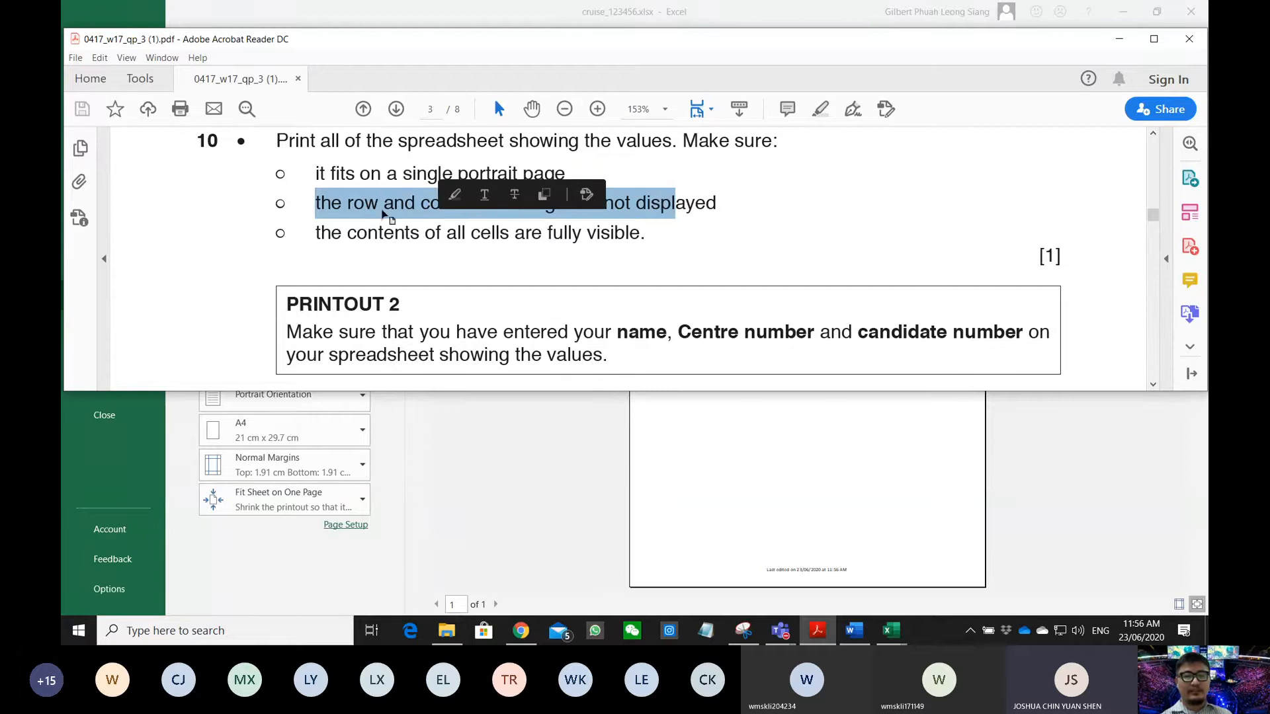
pyautogui.click(321, 202)
pyautogui.moveTo(318, 203); pyautogui.dragTo(692, 201)
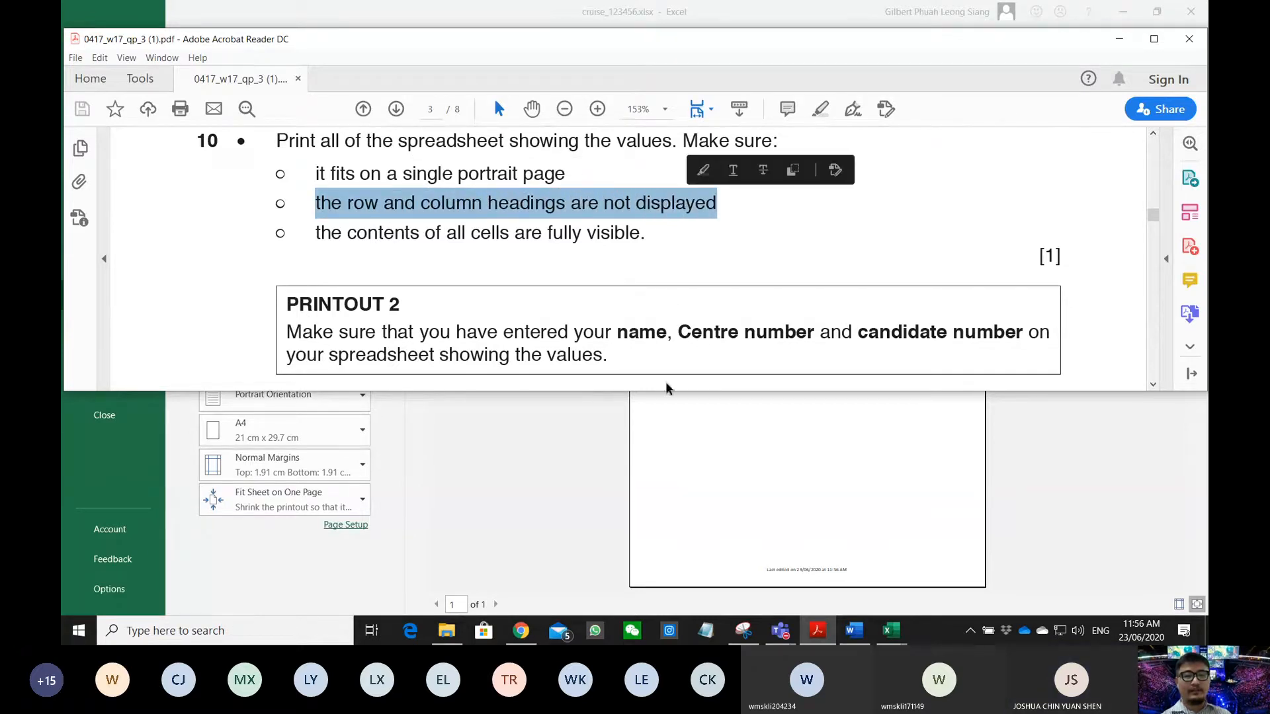
pyautogui.click(672, 397)
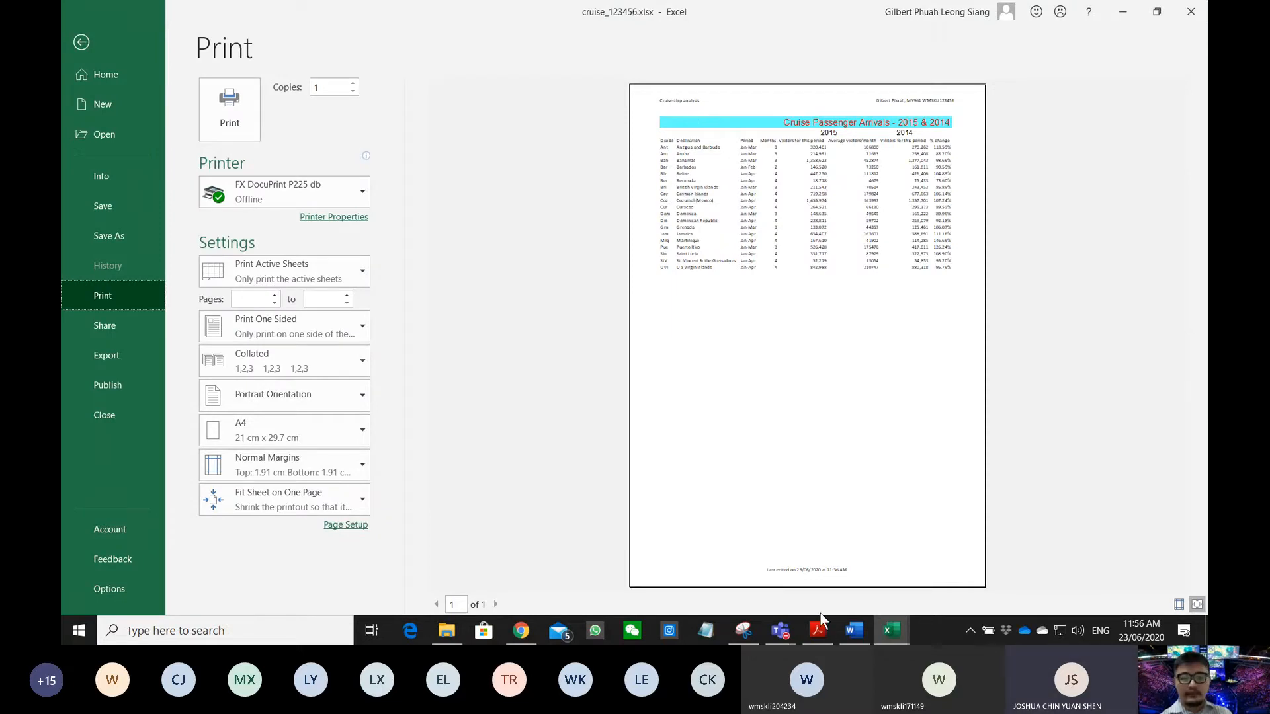
pyautogui.click(815, 632)
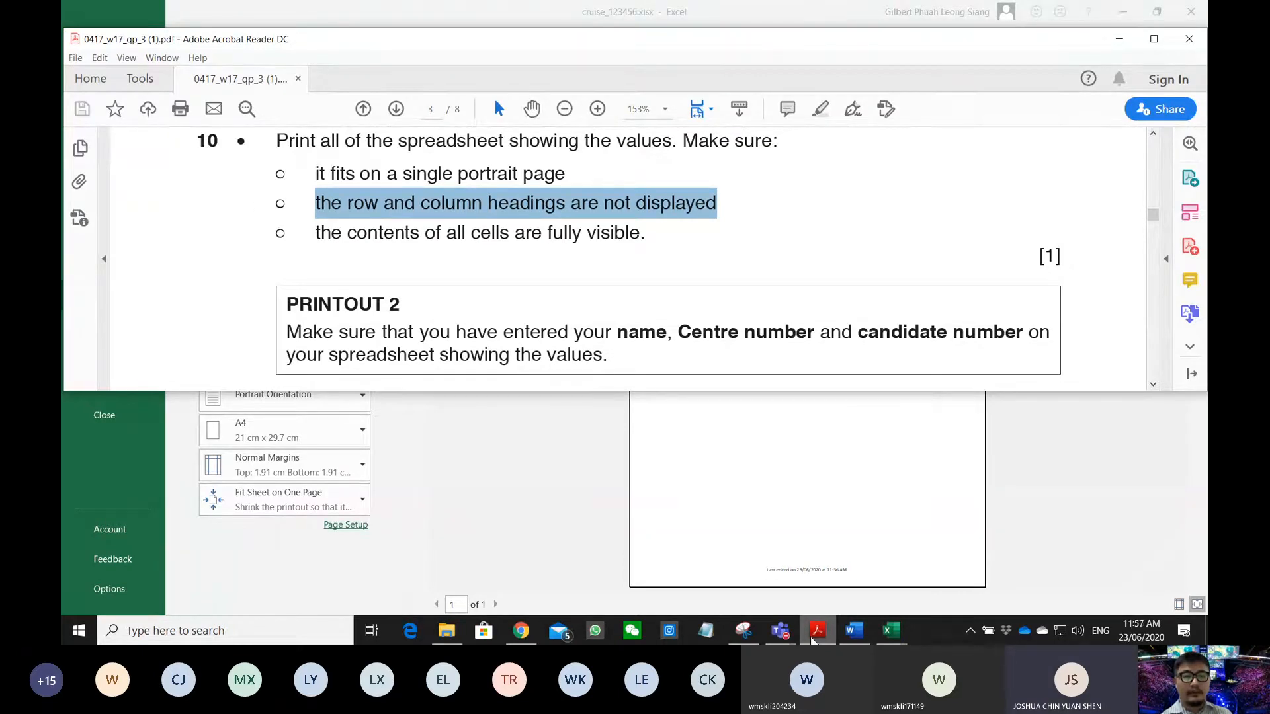
pyautogui.click(811, 637)
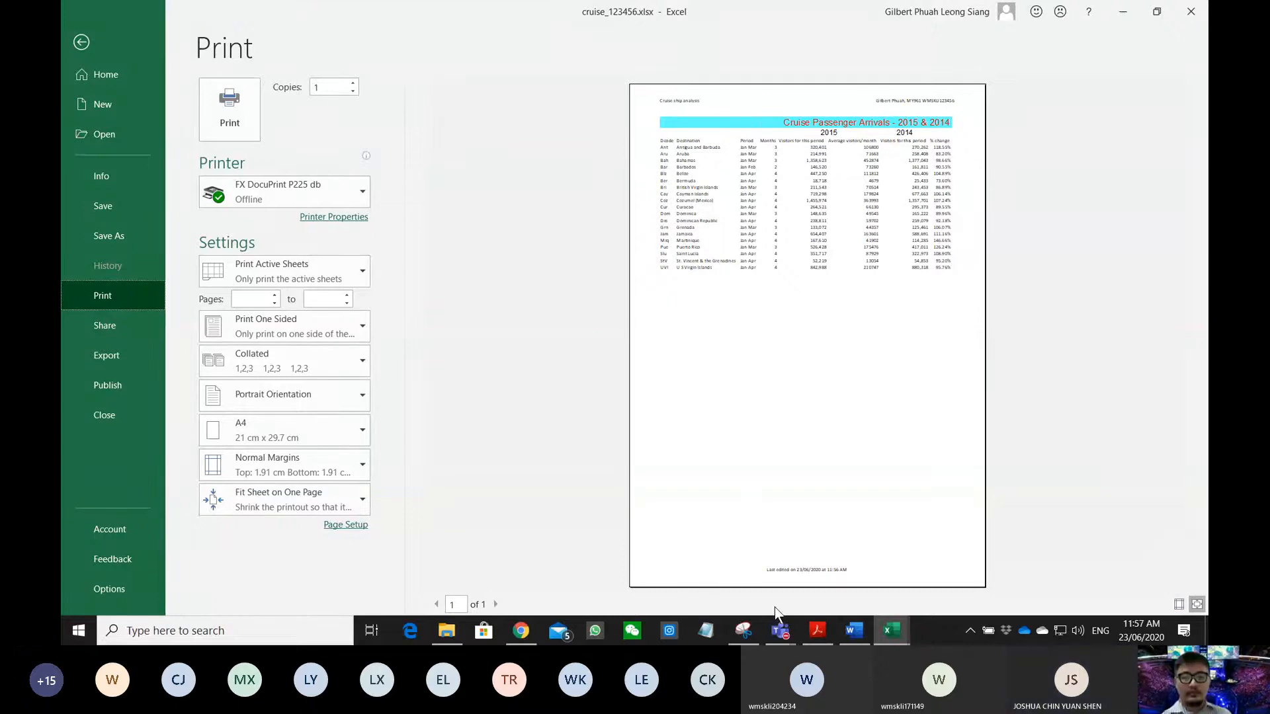
pyautogui.click(817, 630)
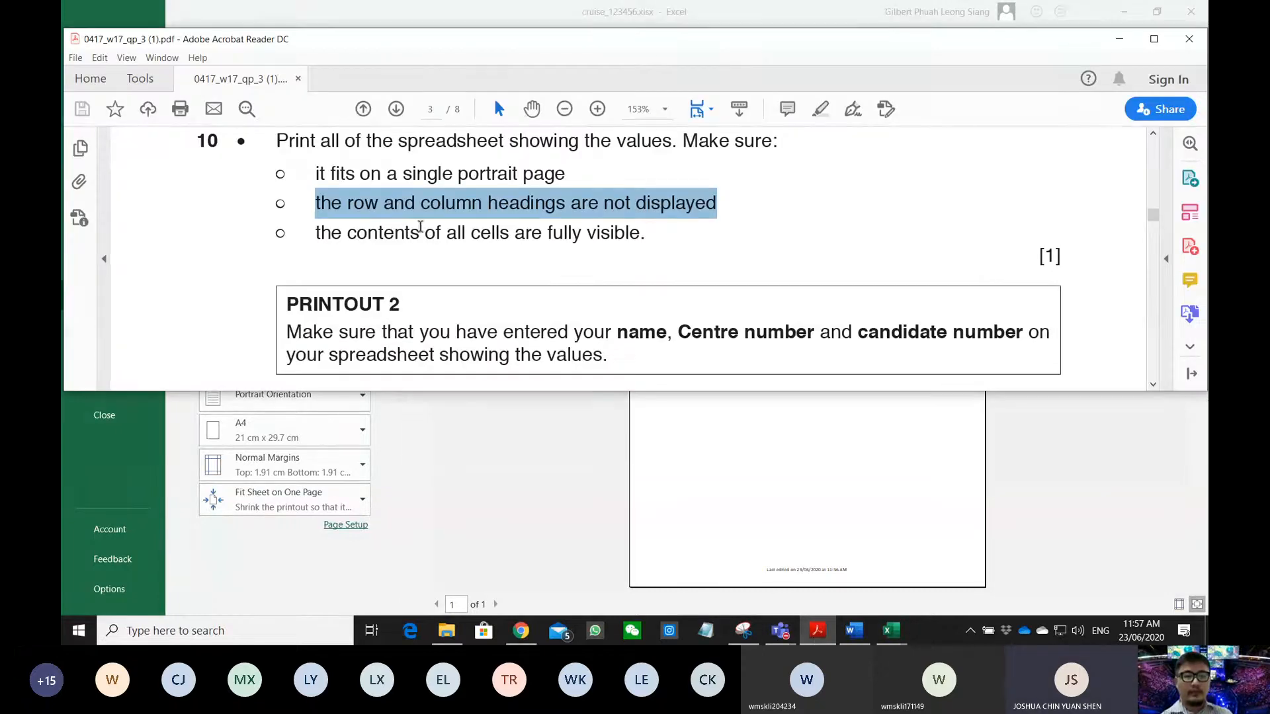
pyautogui.moveTo(317, 235); pyautogui.dragTo(639, 237)
# - Zoom Excel's print preview of the cruise values page to actual size
pyautogui.click(630, 450)
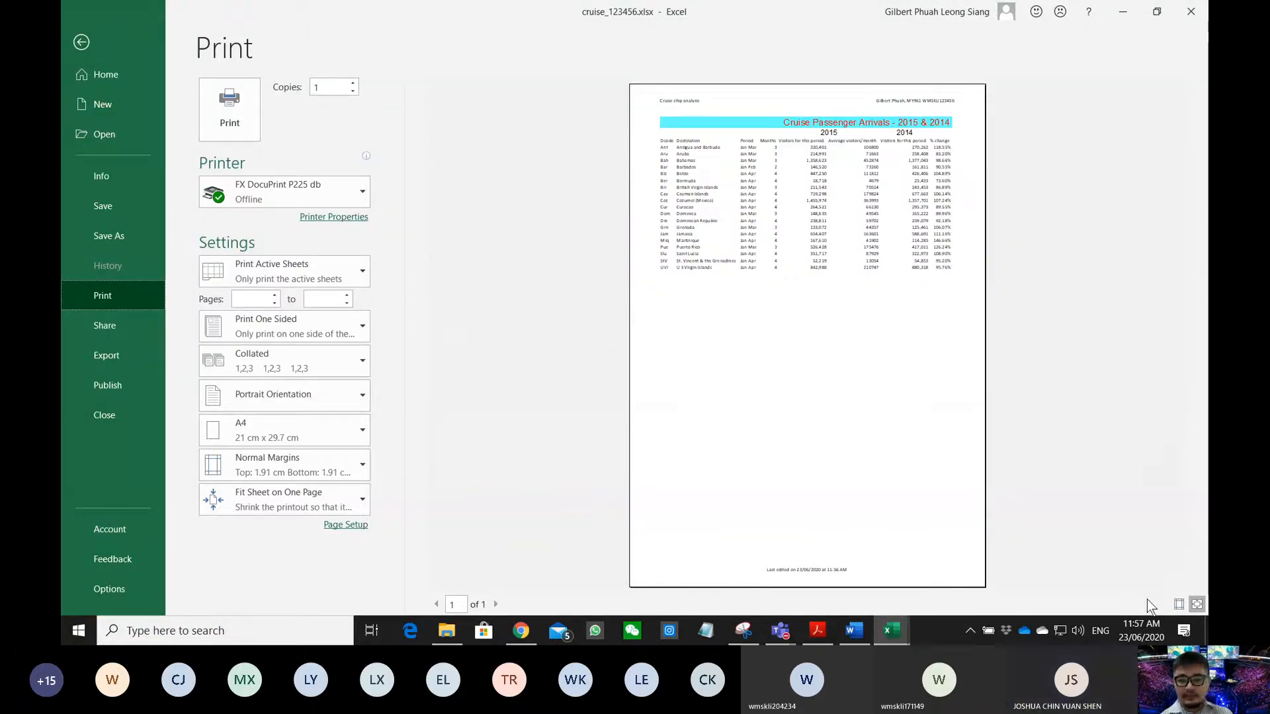
pyautogui.click(747, 179)
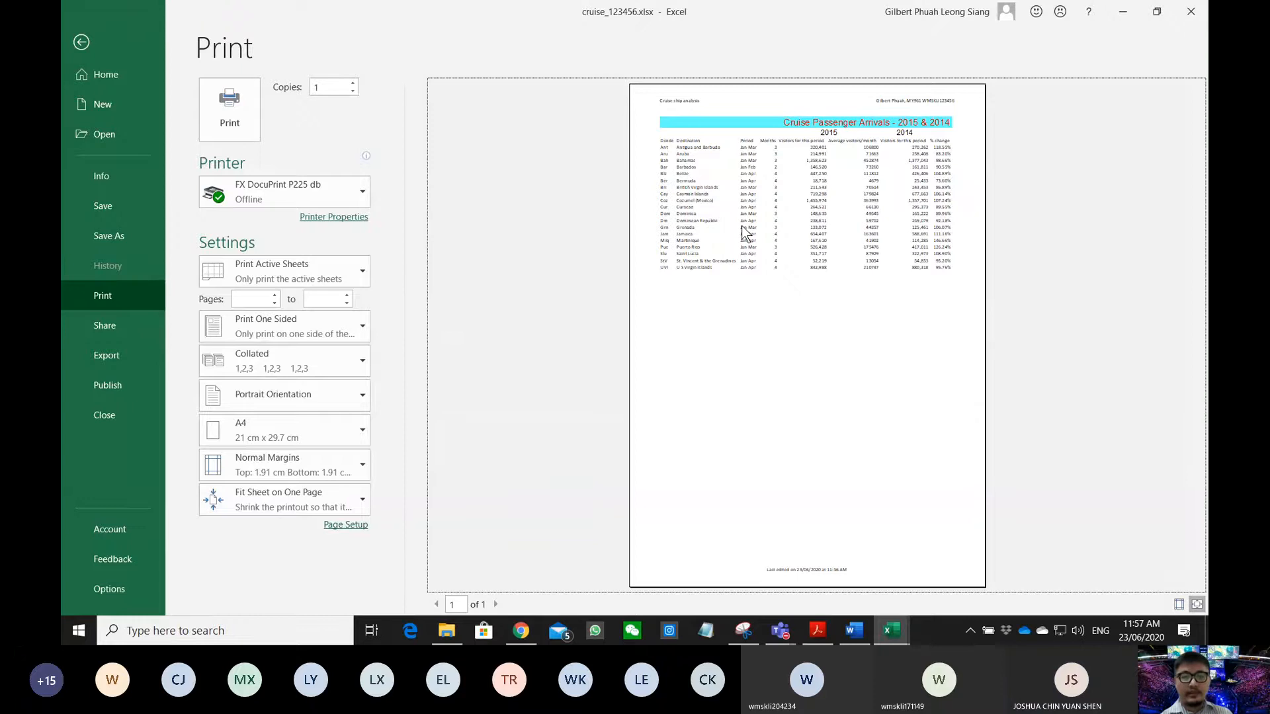
pyautogui.click(742, 227)
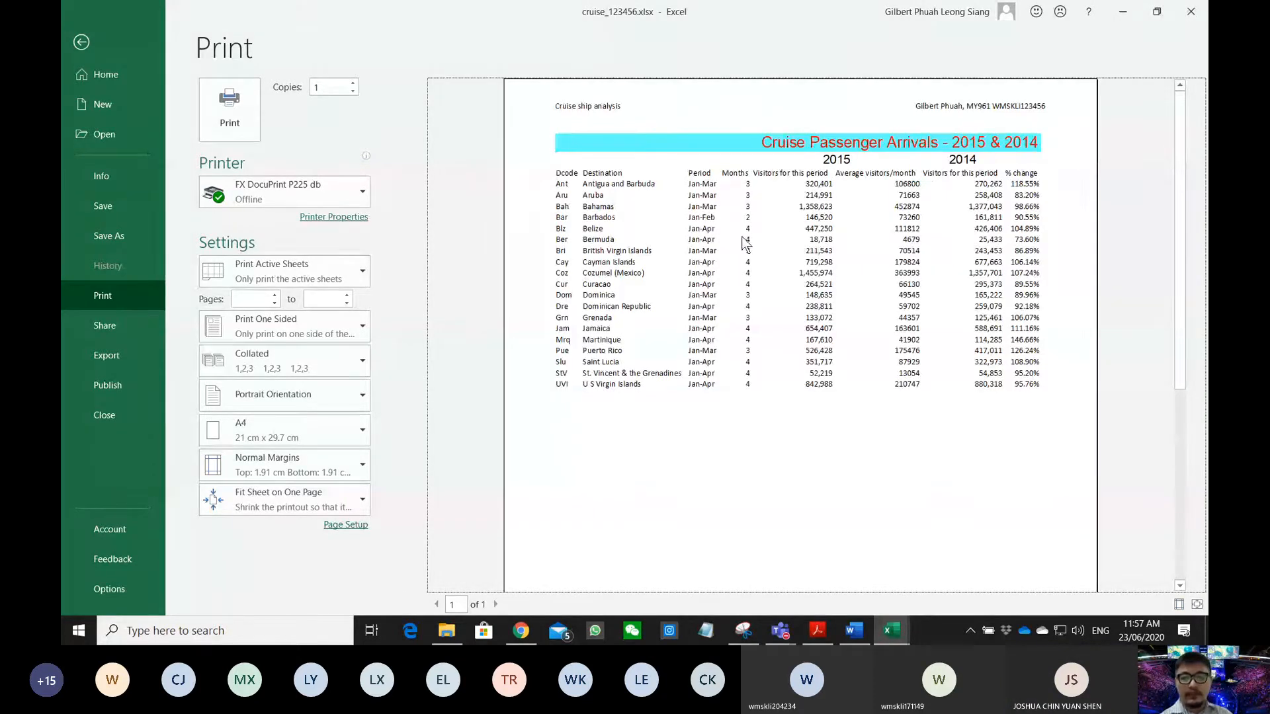
pyautogui.scroll(-3, 747, 243)
pyautogui.scroll(3, 816, 248)
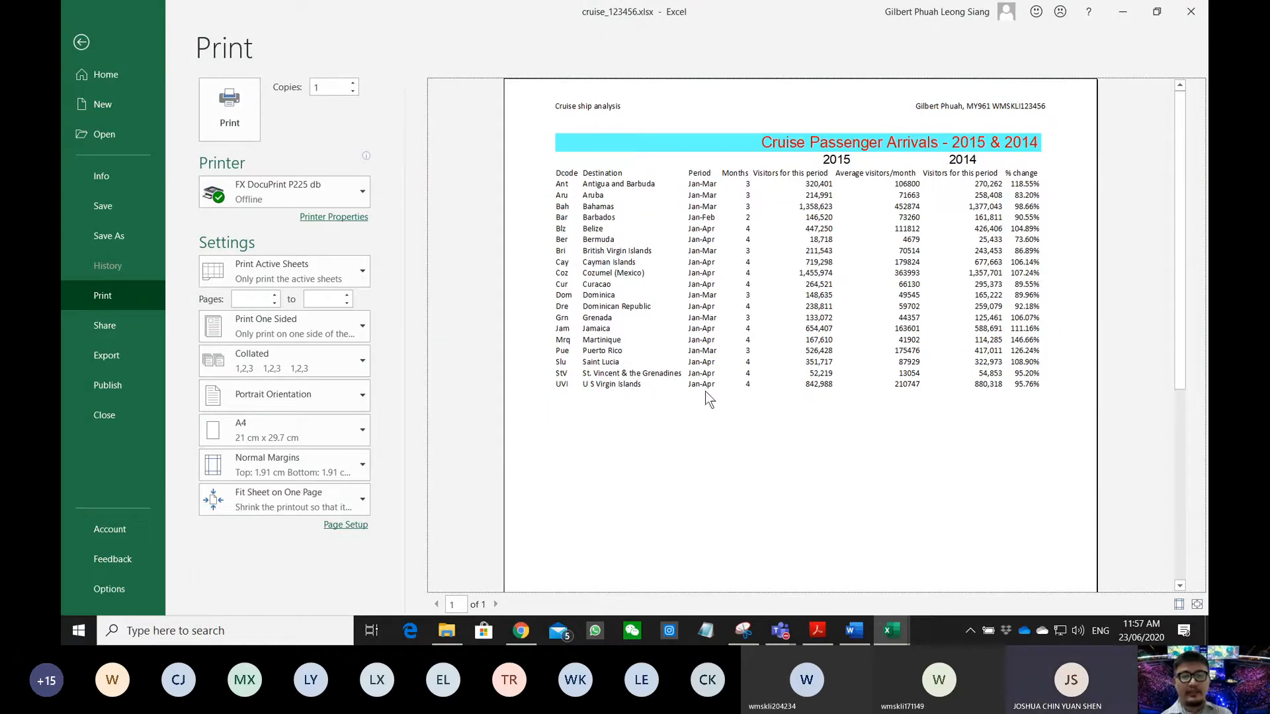
# - Read question 11's Barbados and British Virgin Islands data, then exit Excel's Print backstage to the worksheet
pyautogui.click(832, 638)
pyautogui.scroll(-3, 518, 341)
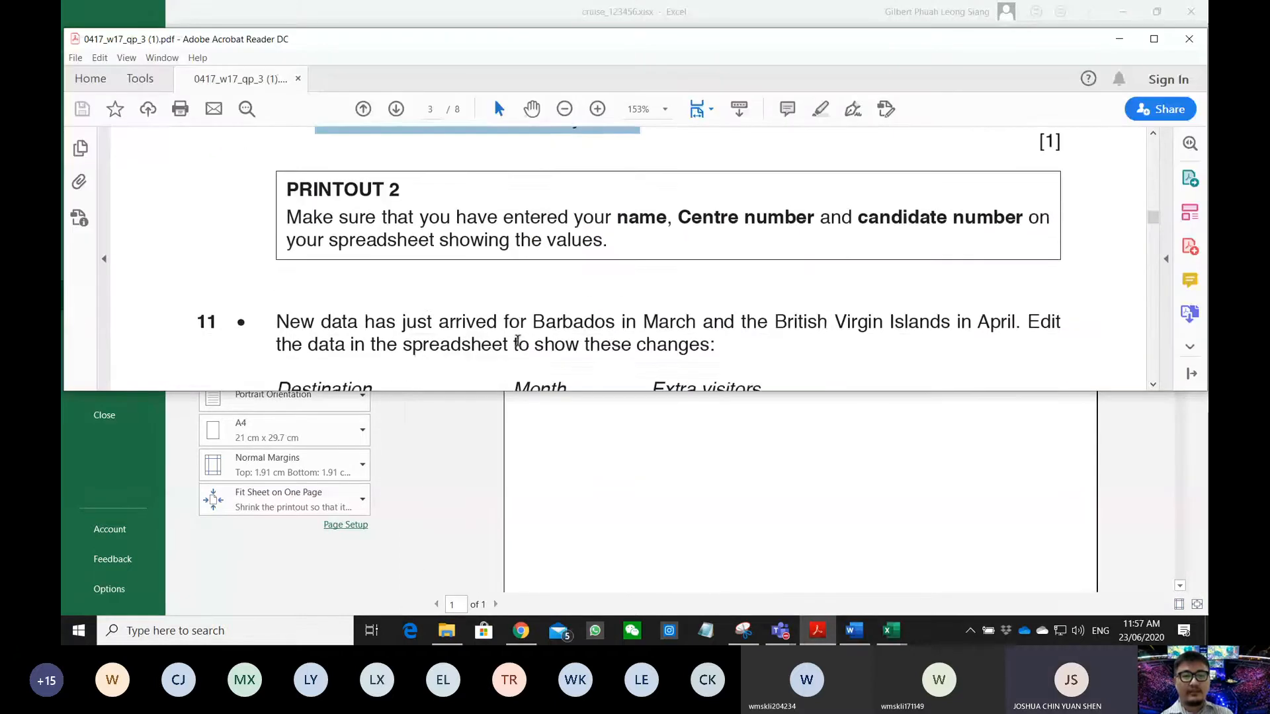
pyautogui.scroll(-1, 518, 340)
pyautogui.scroll(-4, 453, 257)
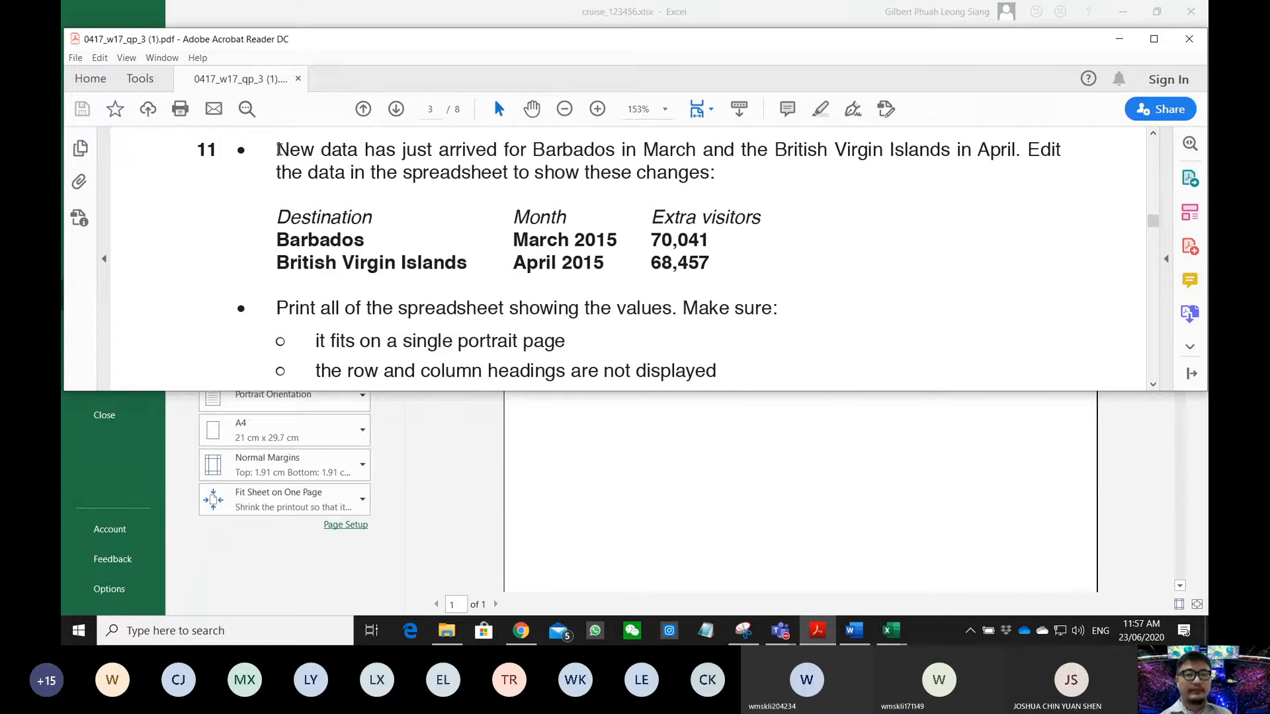
pyautogui.moveTo(277, 150); pyautogui.dragTo(680, 185)
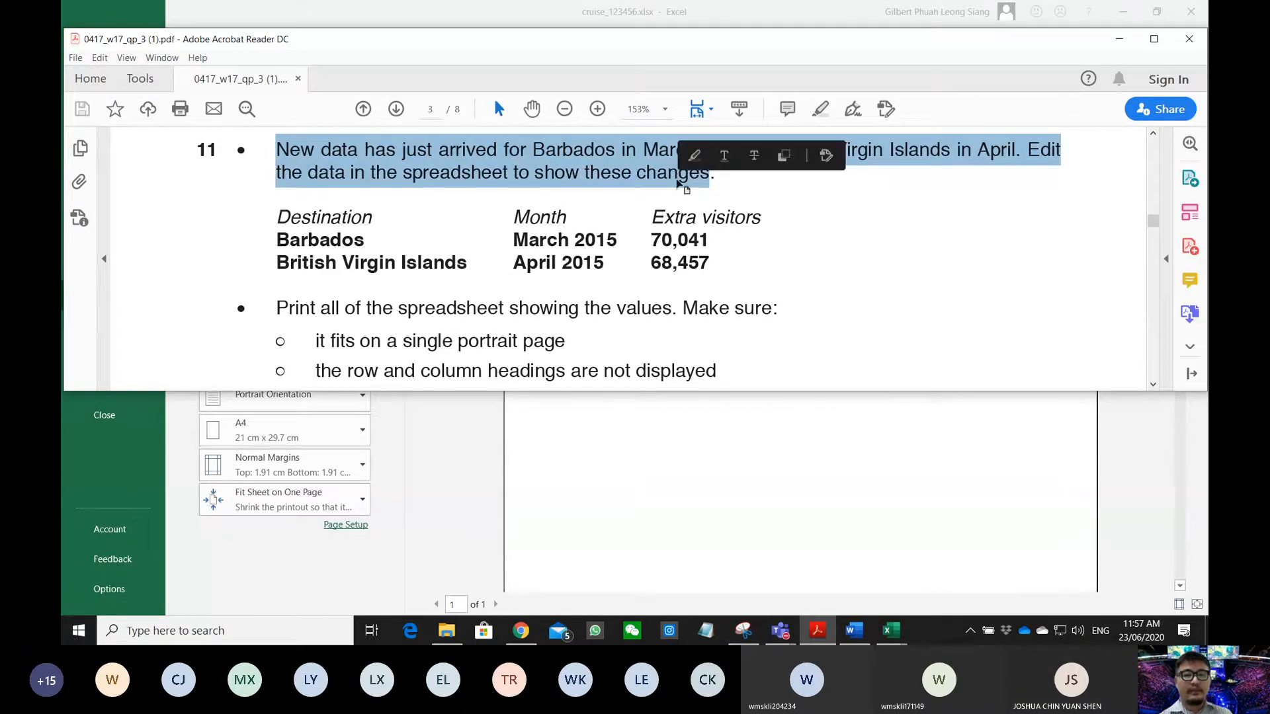
pyautogui.click(441, 227)
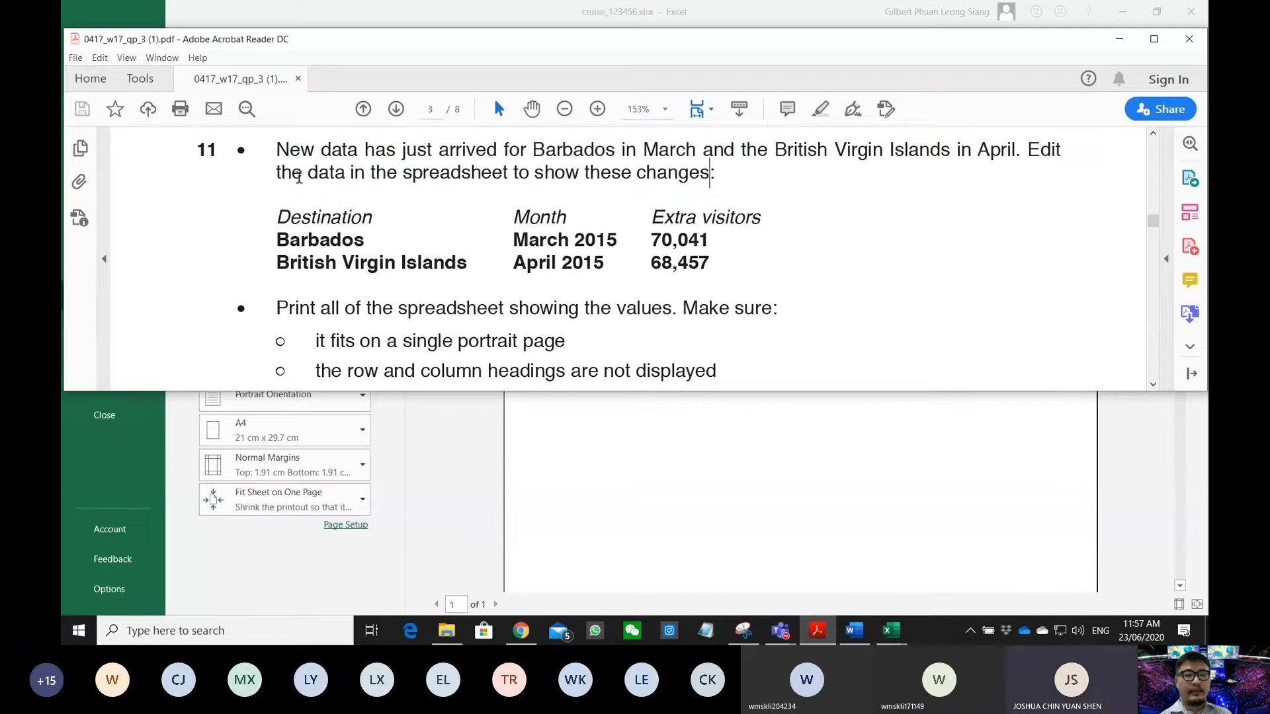
pyautogui.moveTo(302, 174); pyautogui.dragTo(596, 192)
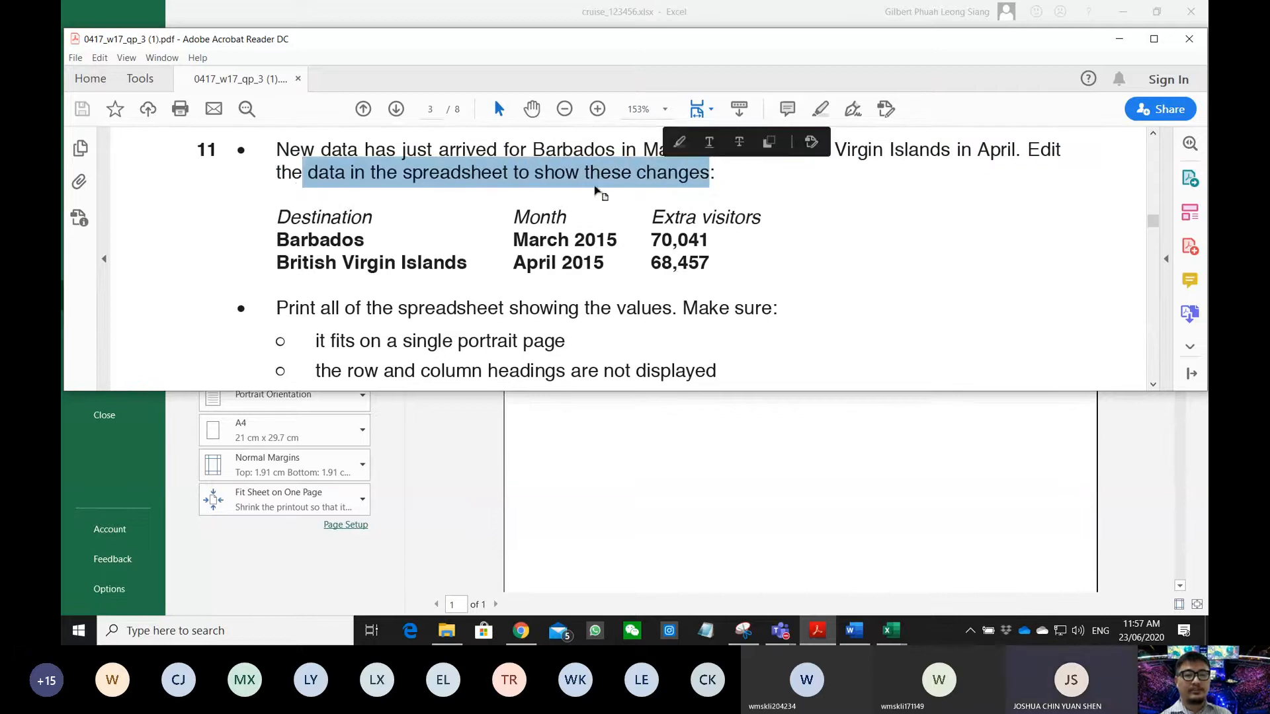
pyautogui.click(325, 243)
pyautogui.click(617, 434)
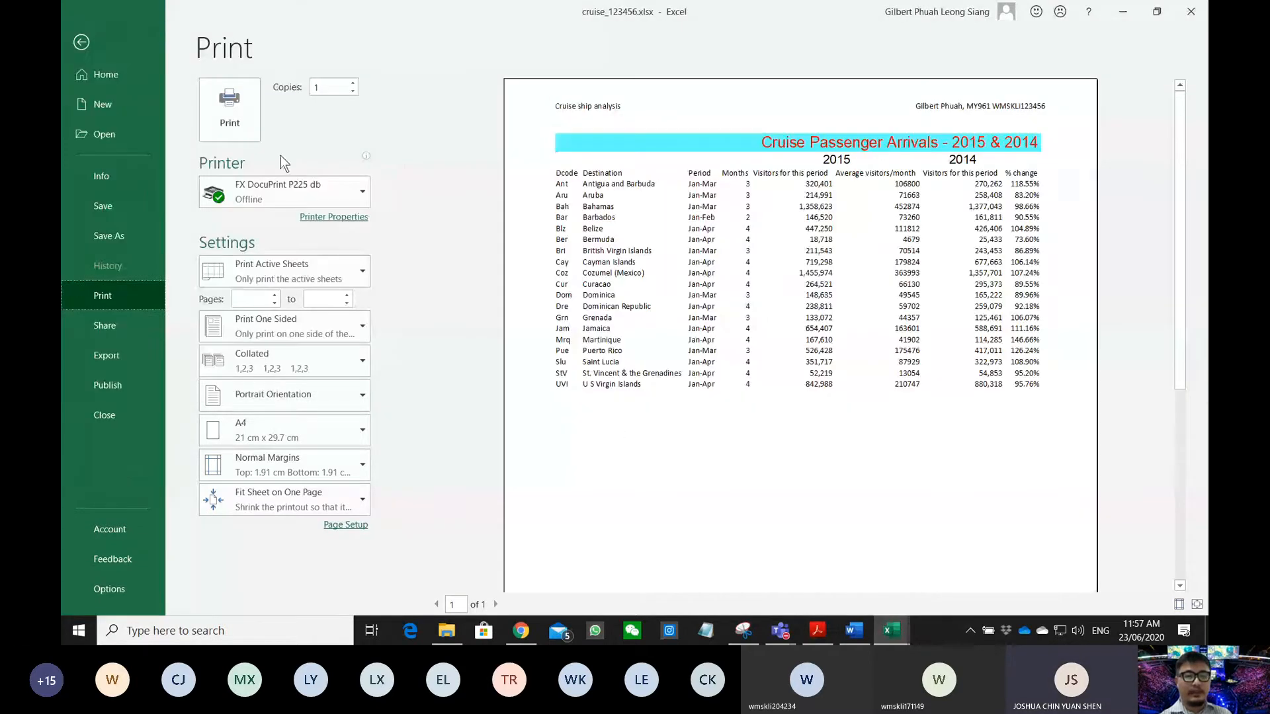
pyautogui.click(84, 42)
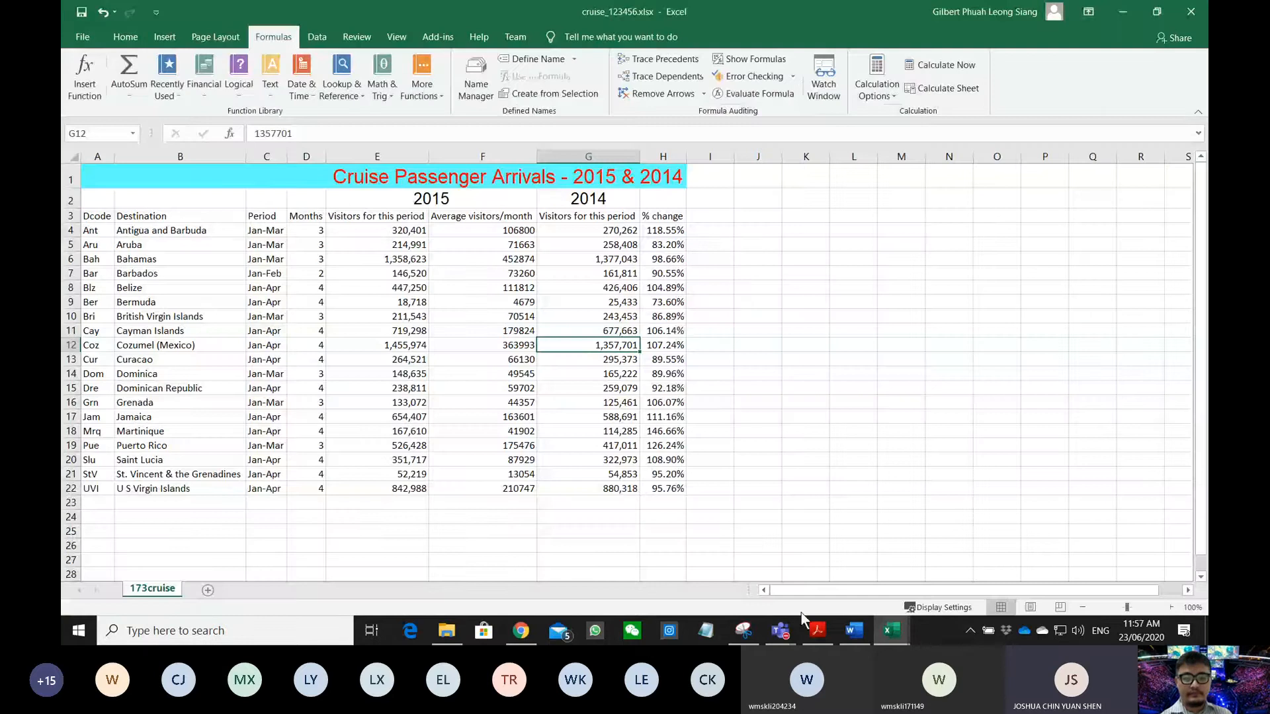
# - Resize the Excel window so it sits below the question paper
pyautogui.click(817, 629)
pyautogui.click(504, 505)
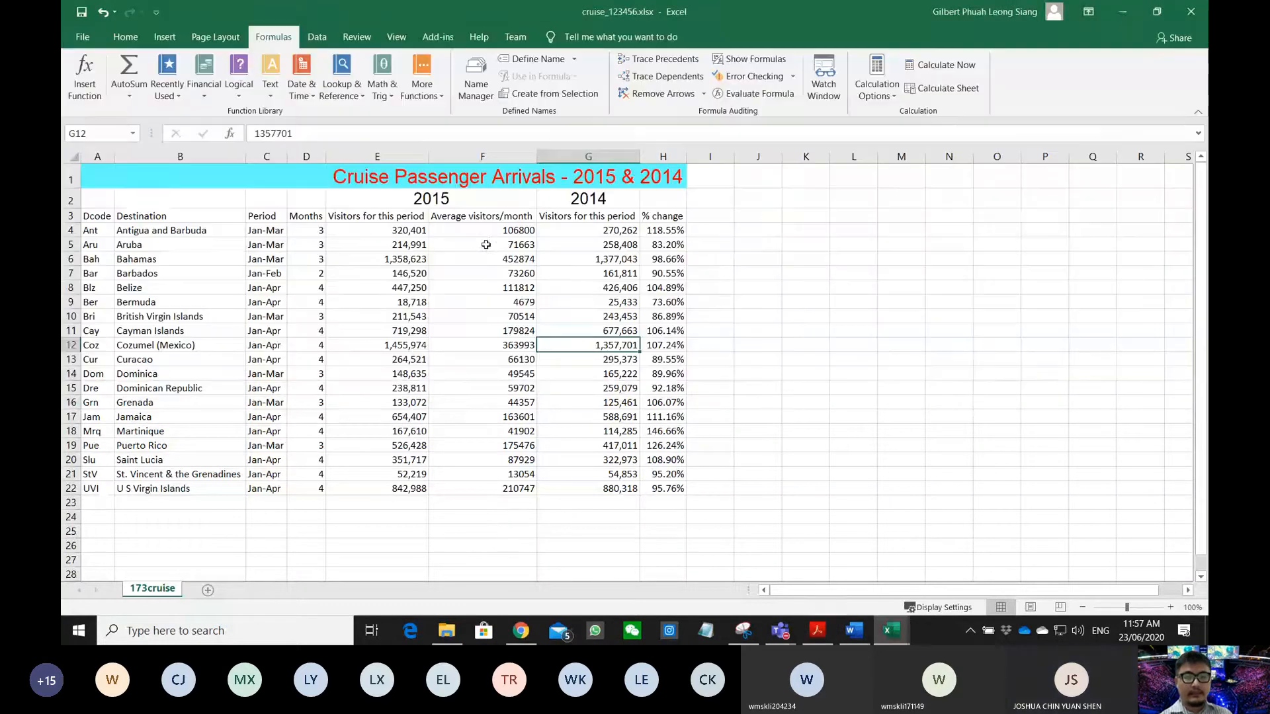
pyautogui.doubleClick(429, 19)
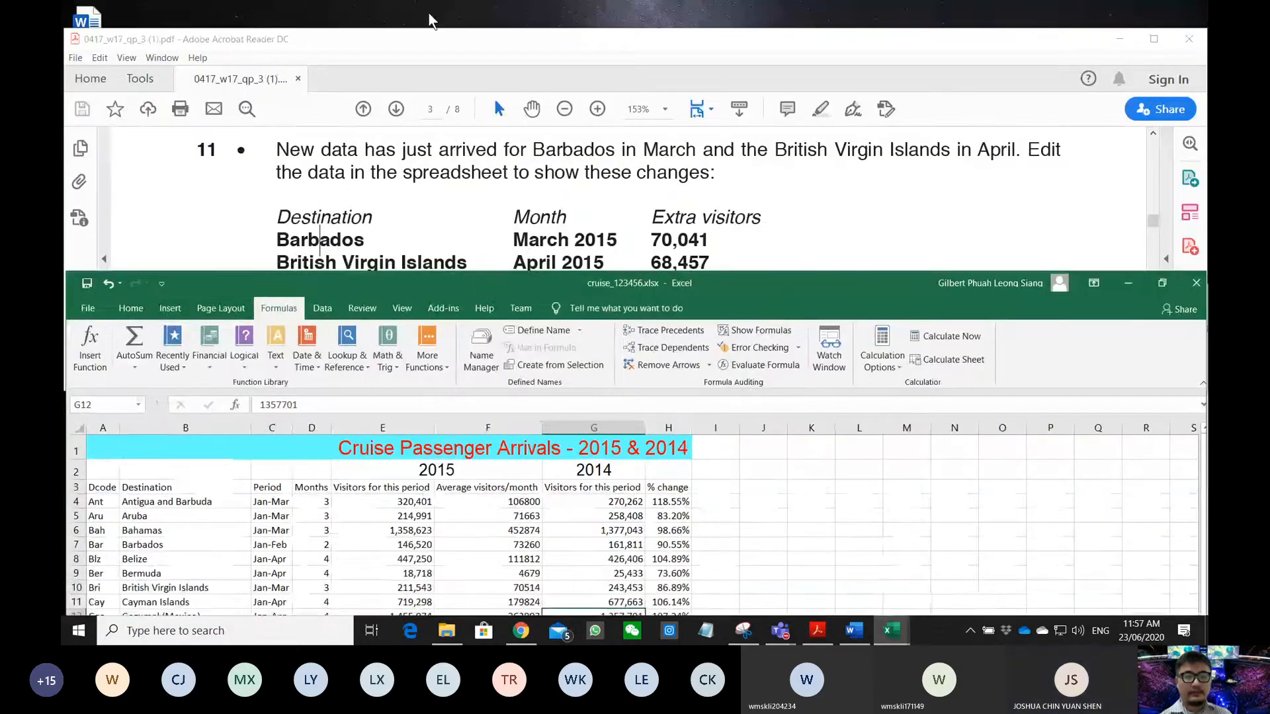
pyautogui.scroll(-2, 274, 506)
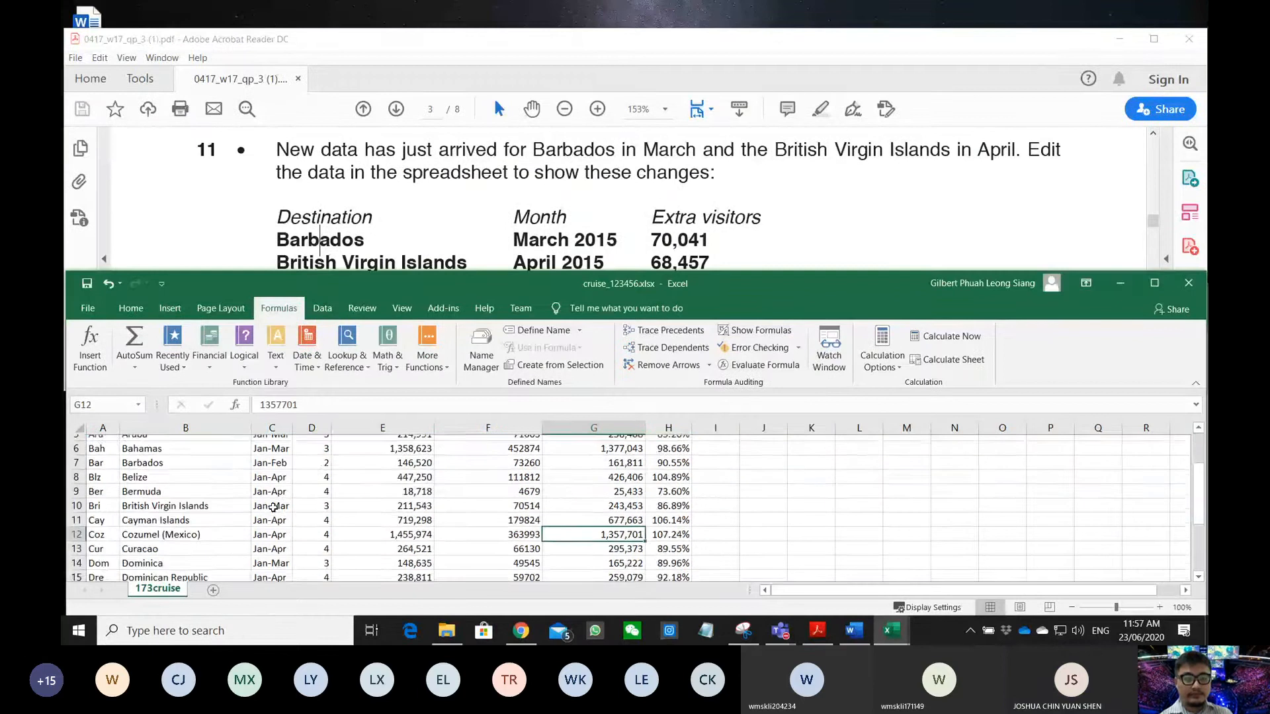
pyautogui.scroll(1, 218, 496)
# - Insert a blank row 8 beneath Barbados, undoing a first insert placed above it
pyautogui.click(164, 488)
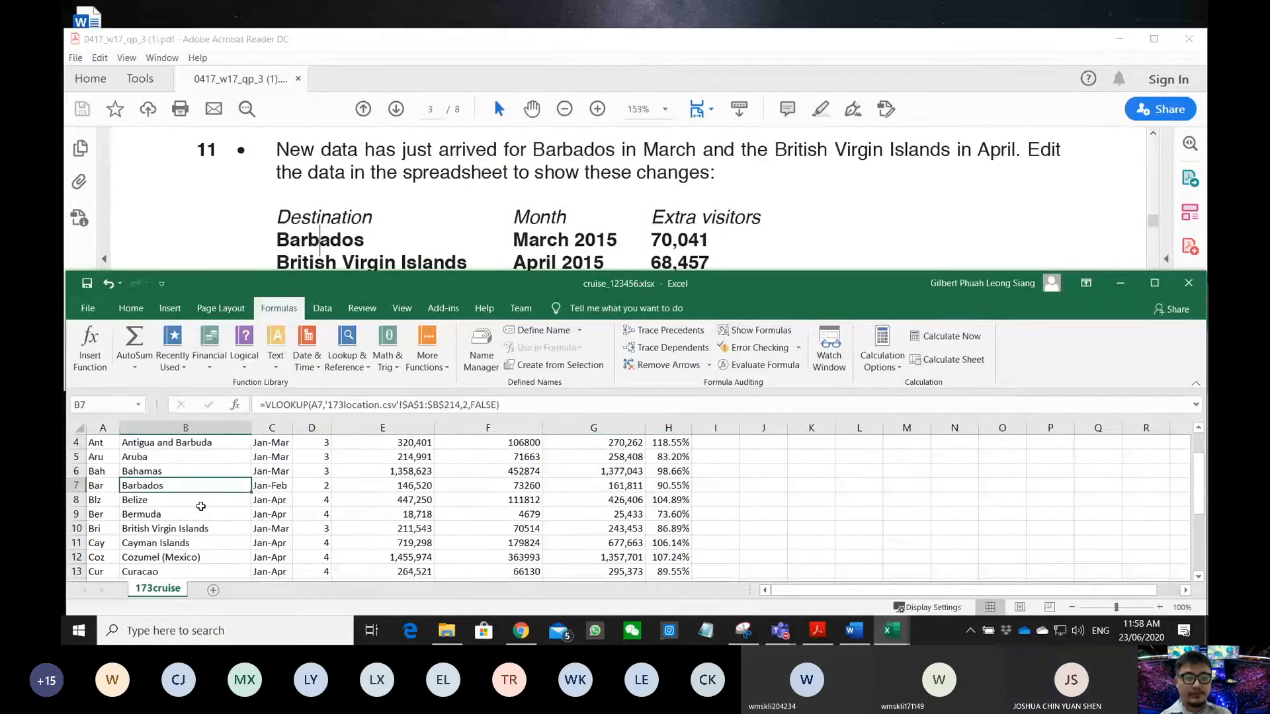
pyautogui.click(77, 486)
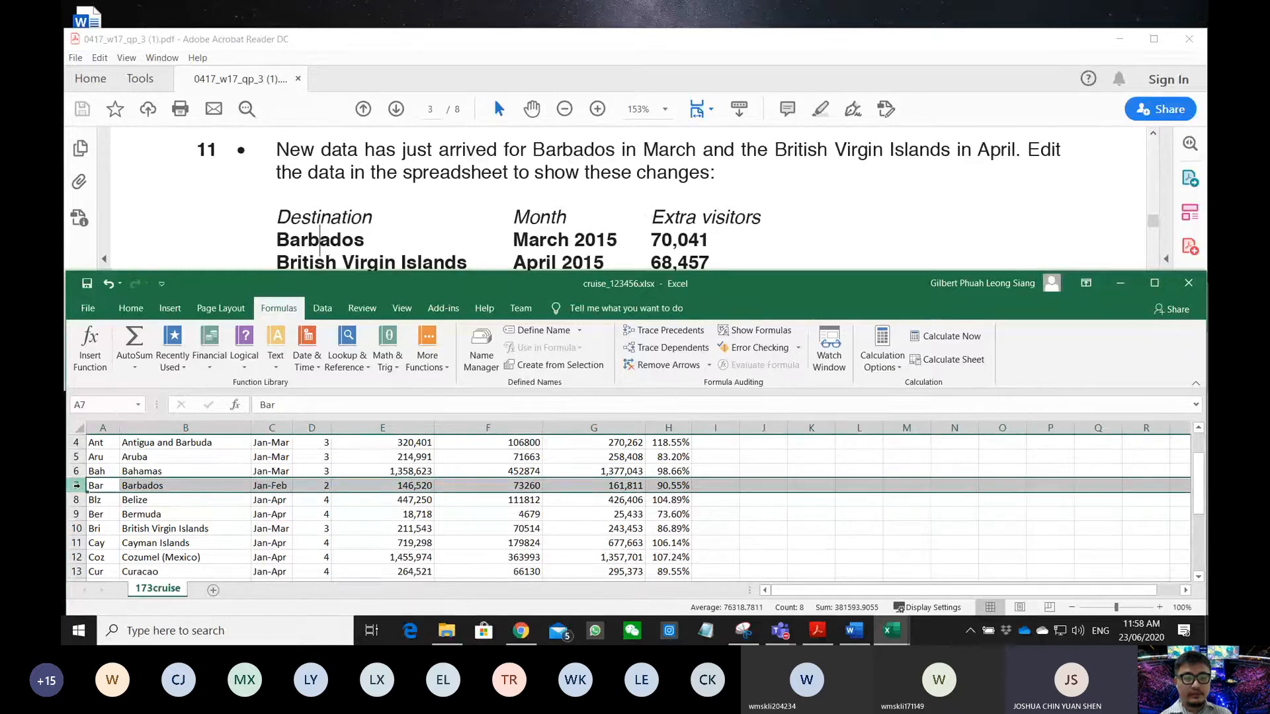
pyautogui.rightClick(77, 486)
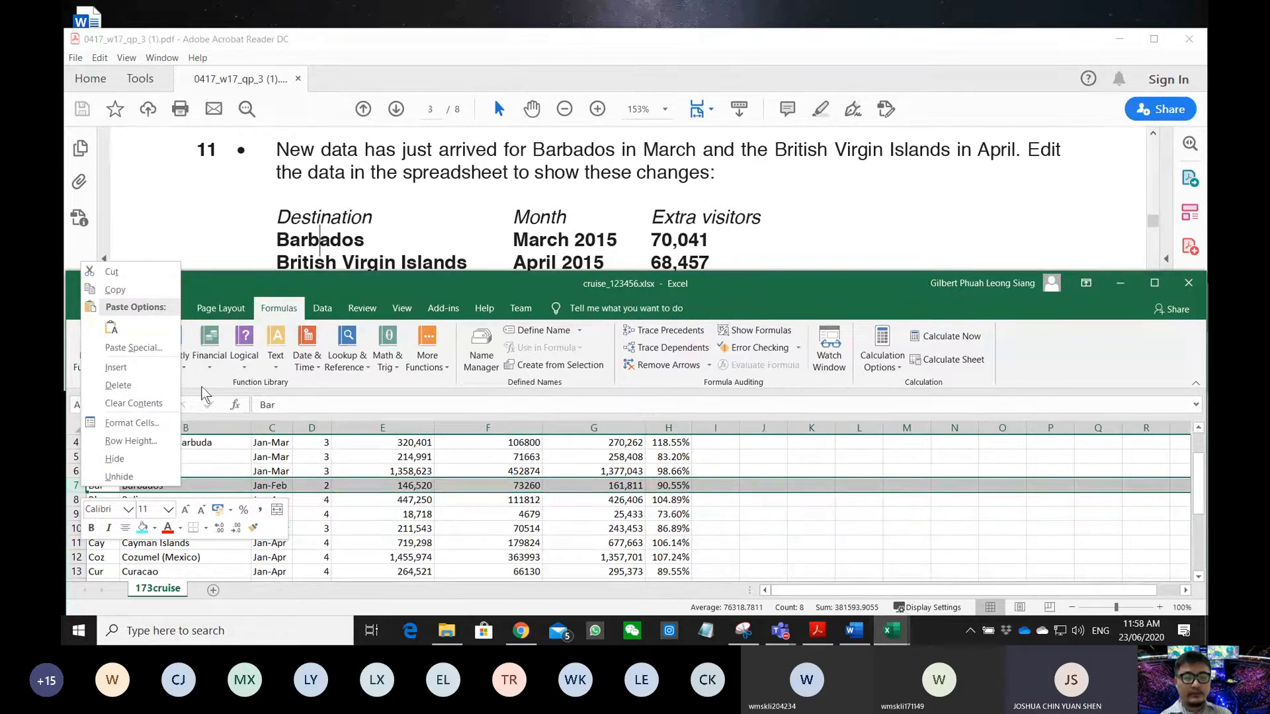
pyautogui.click(116, 367)
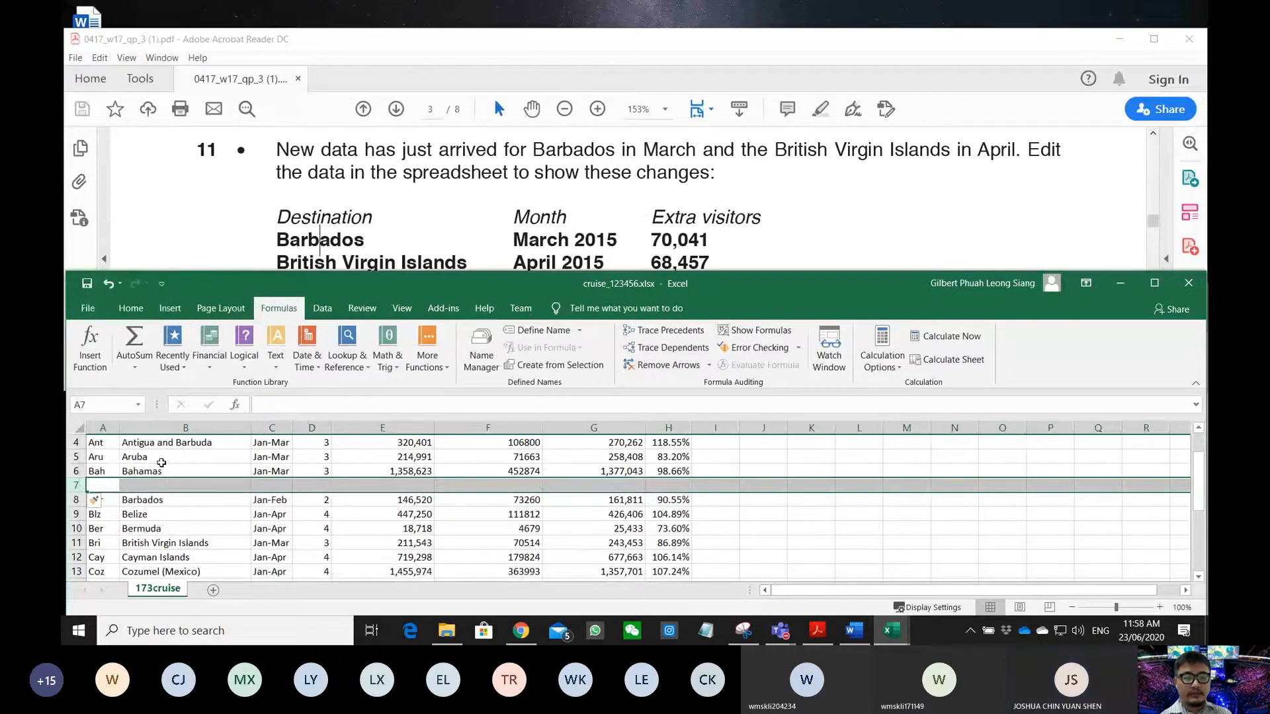
pyautogui.hotkey('ctrl', 'z')
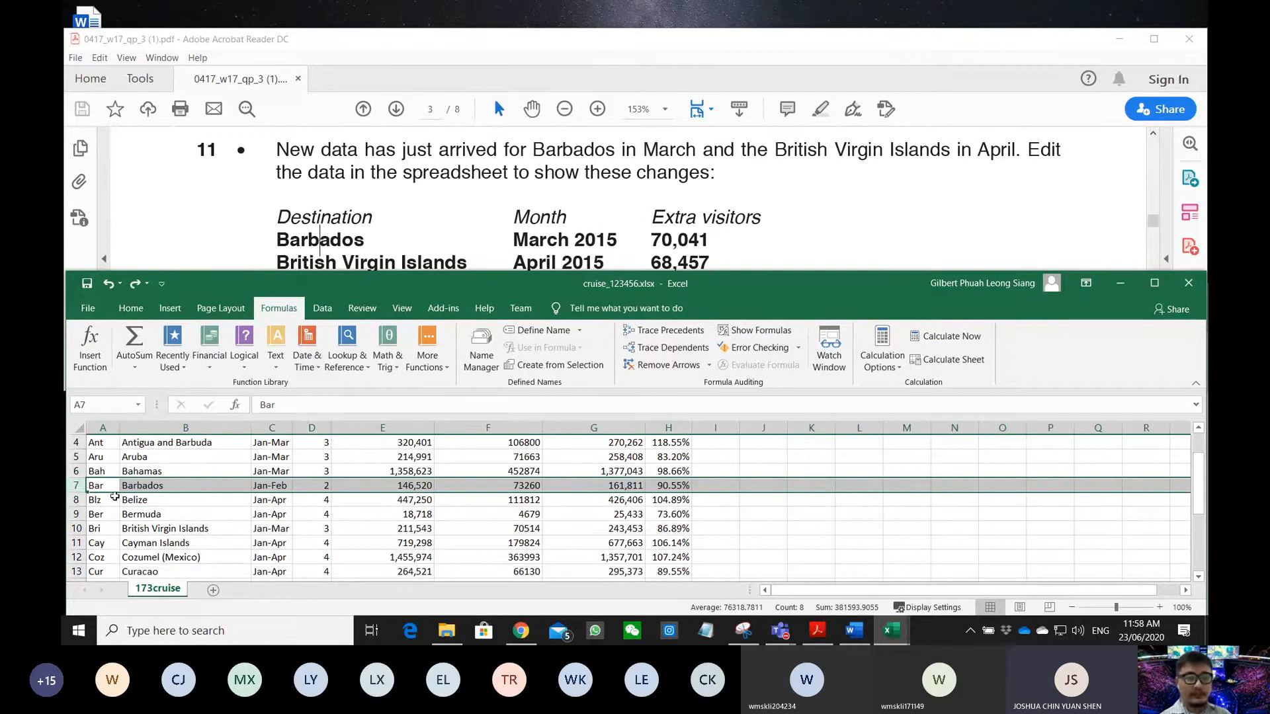
pyautogui.click(81, 504)
pyautogui.rightClick(82, 504)
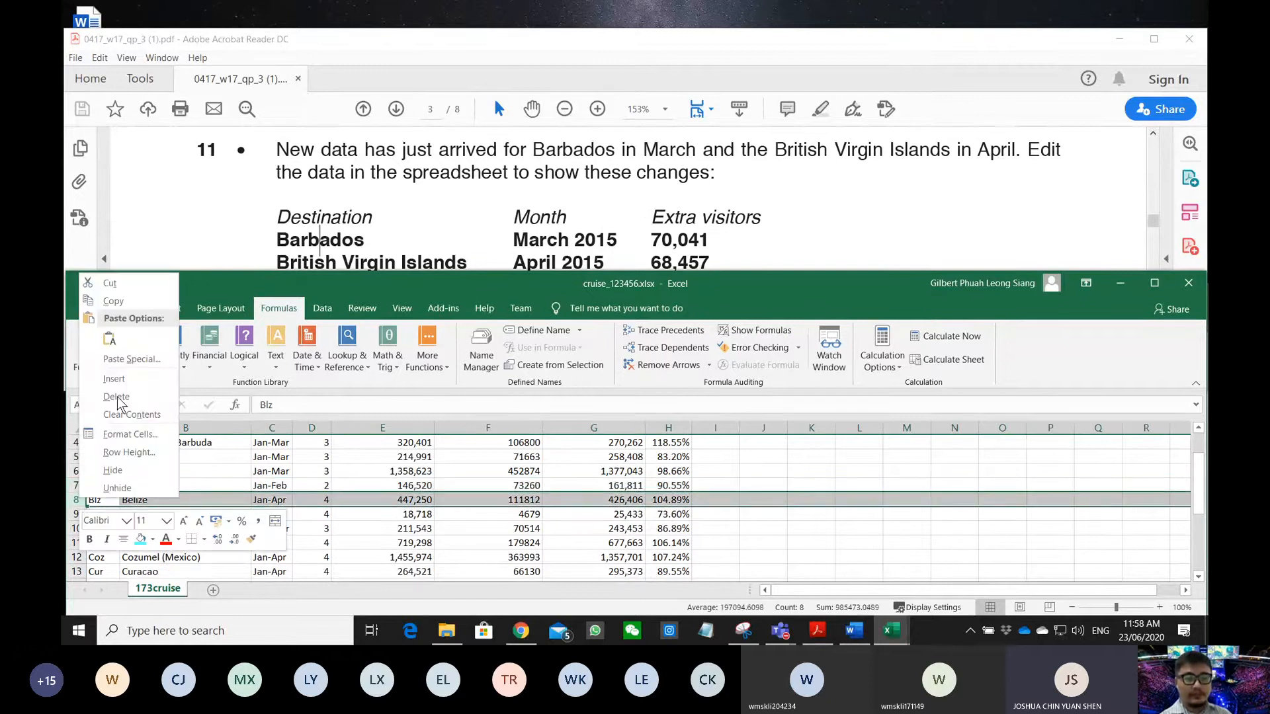
pyautogui.click(126, 381)
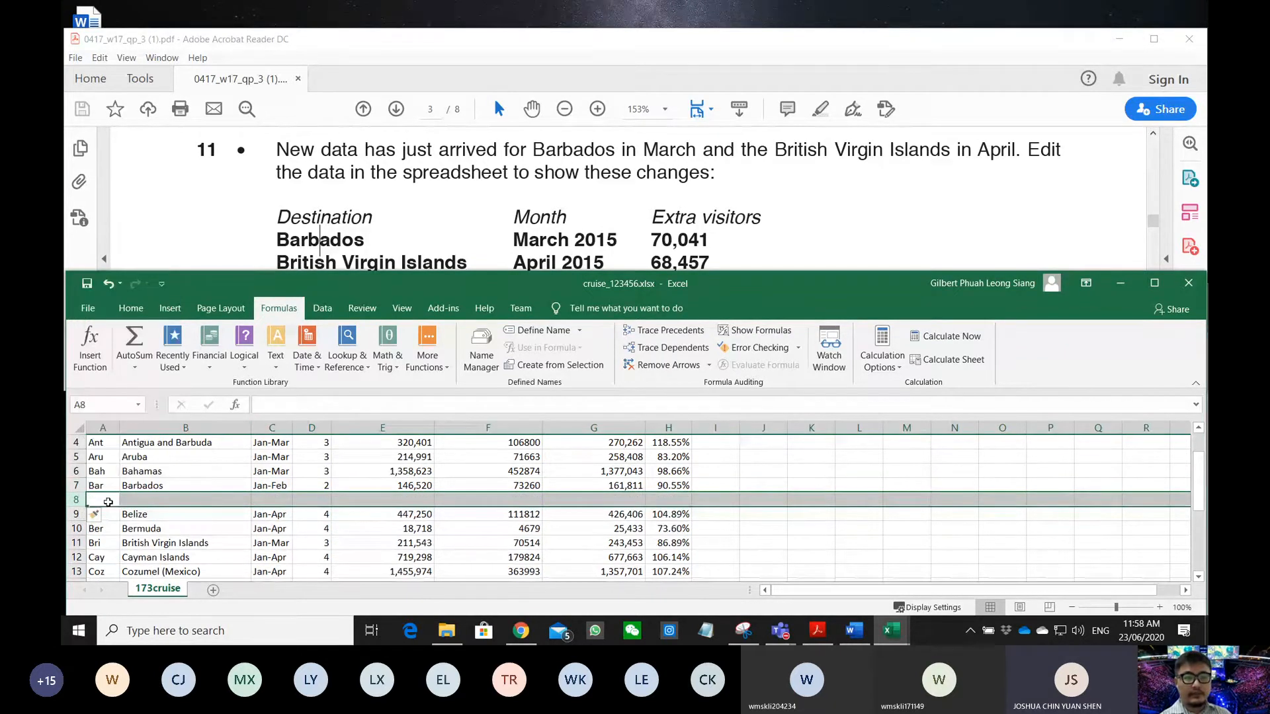
# - Fill the new row 8 with Bar, Barbados and the period march
pyautogui.moveTo(103, 484); pyautogui.dragTo(238, 485)
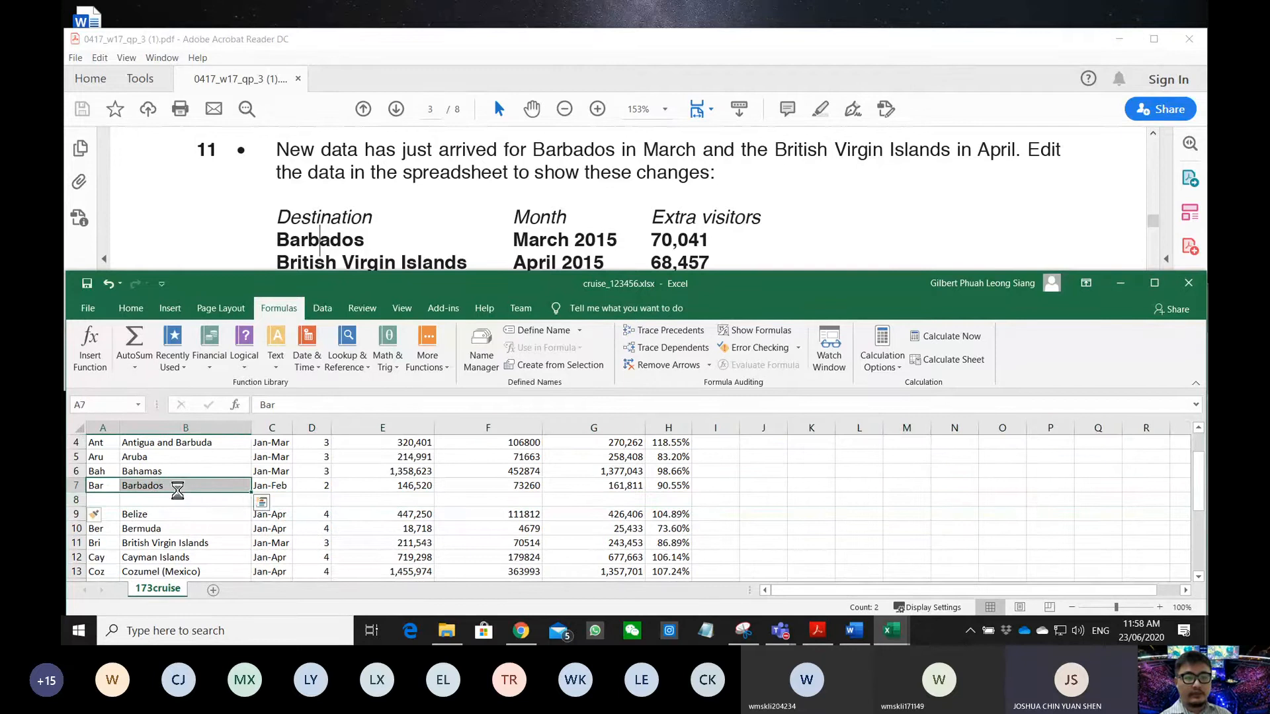
pyautogui.hotkey('ctrl', 'c')
pyautogui.click(105, 501)
pyautogui.hotkey('ctrl', 'v')
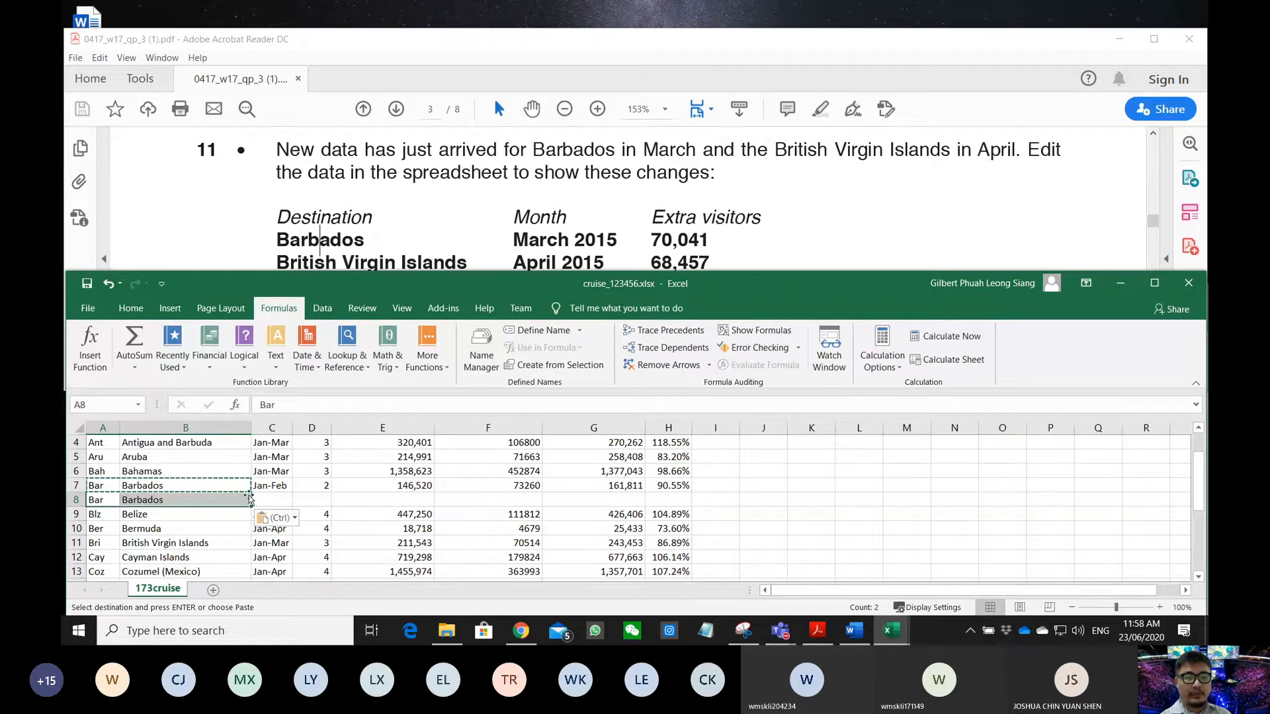
pyautogui.click(272, 501)
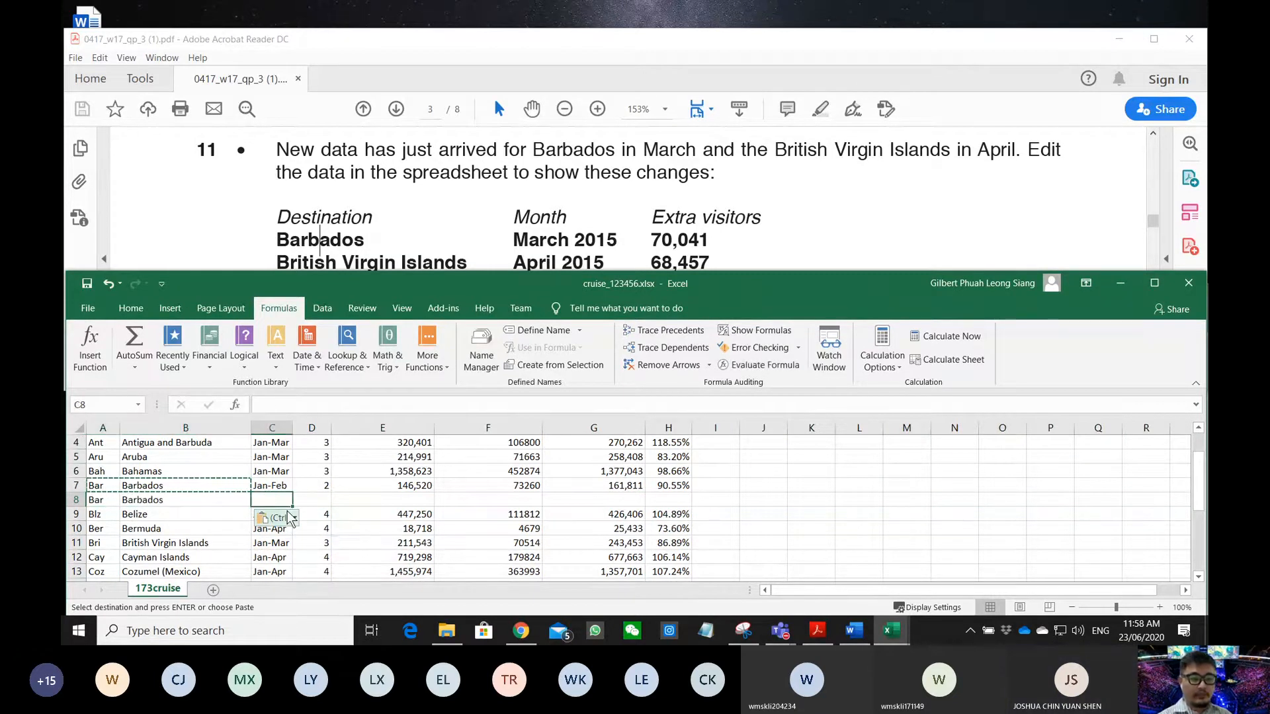
pyautogui.write('march')
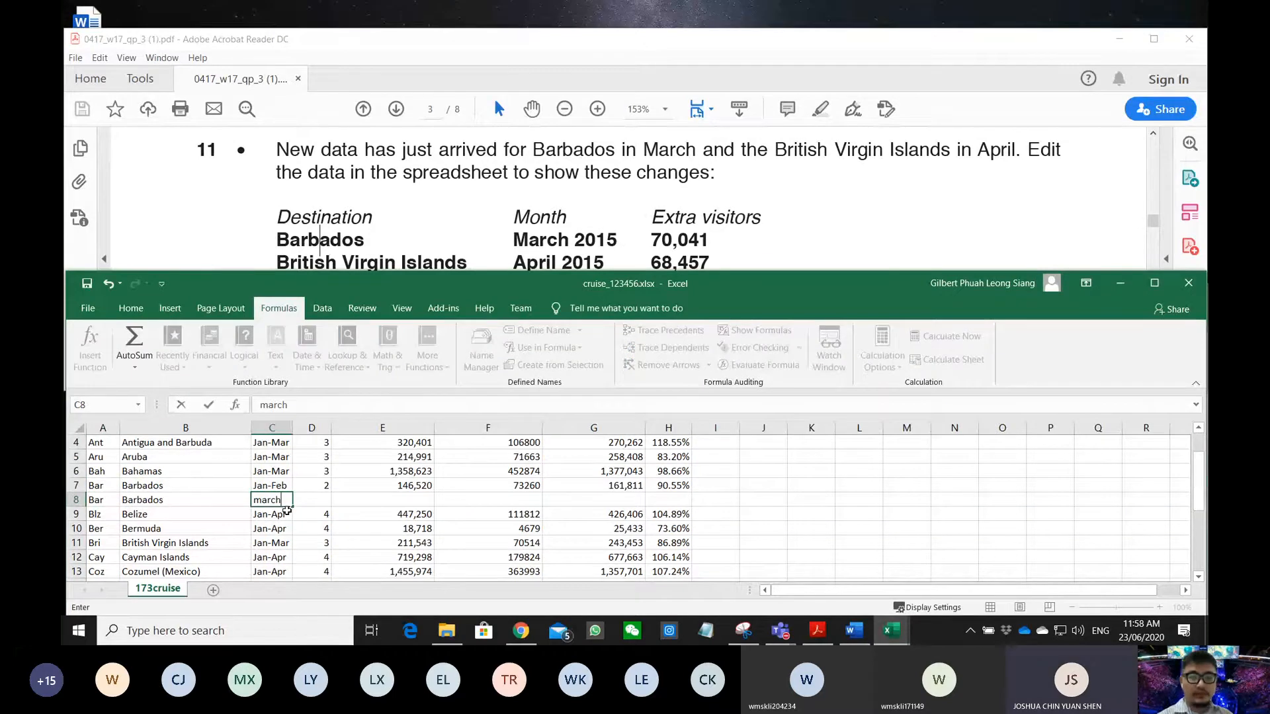
pyautogui.press('Right')
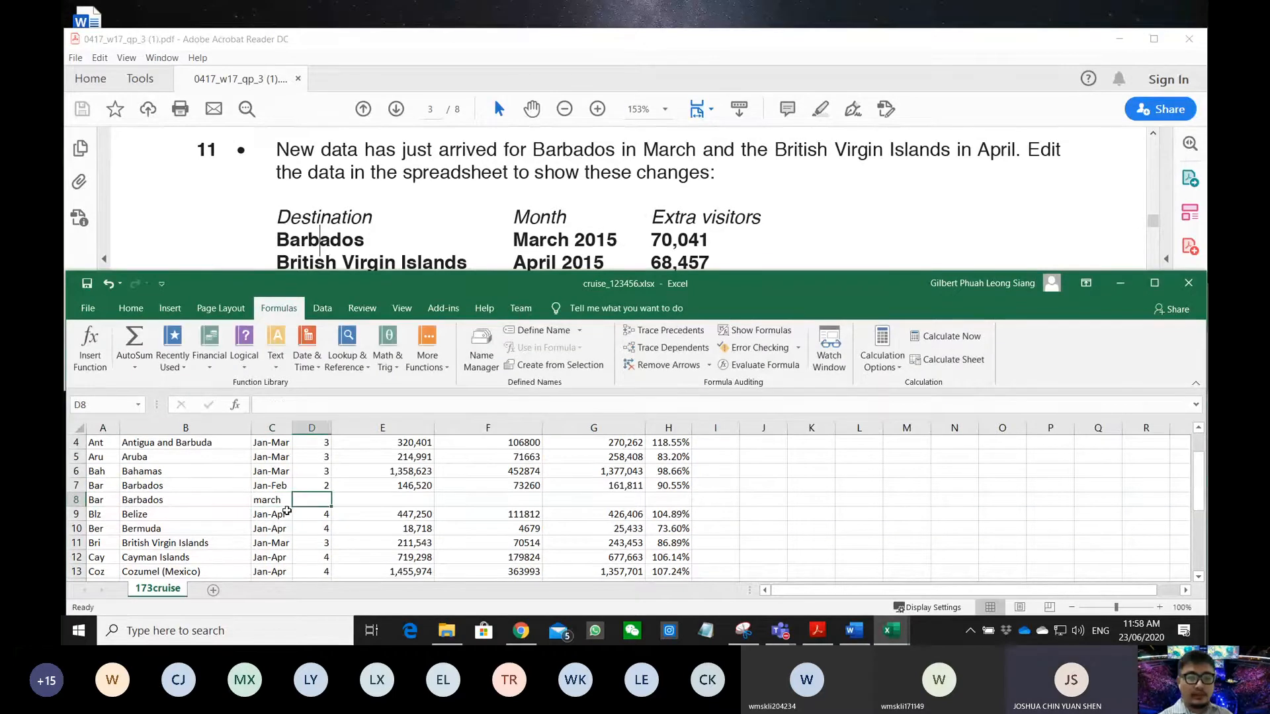
pyautogui.press('Left')
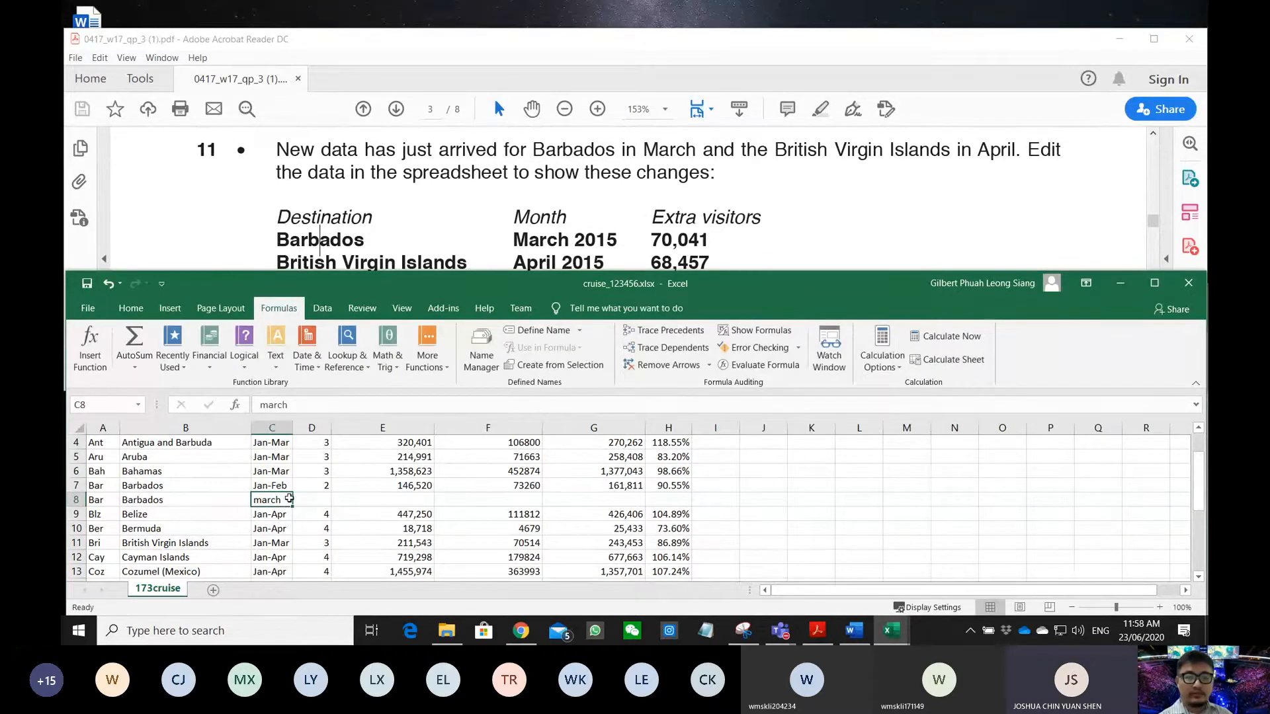
# - Compare against the existing Barbados period Jan-Feb in C7
pyautogui.click(315, 213)
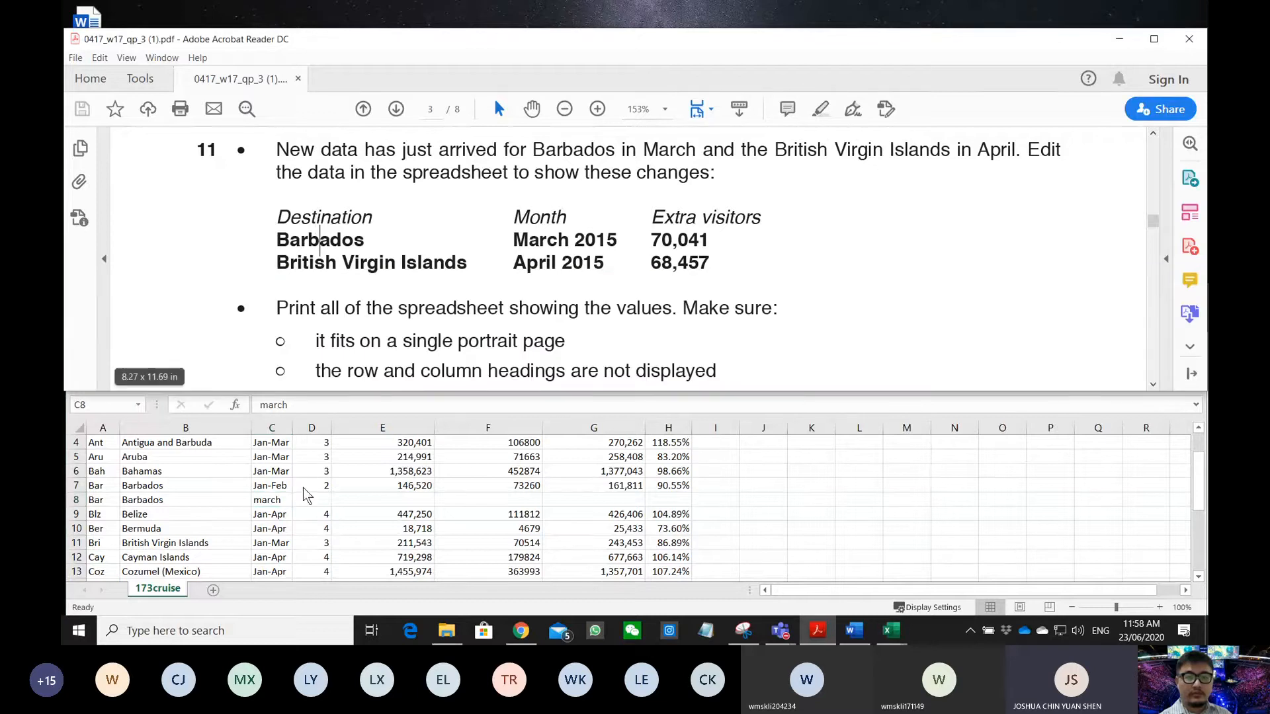
pyautogui.click(285, 498)
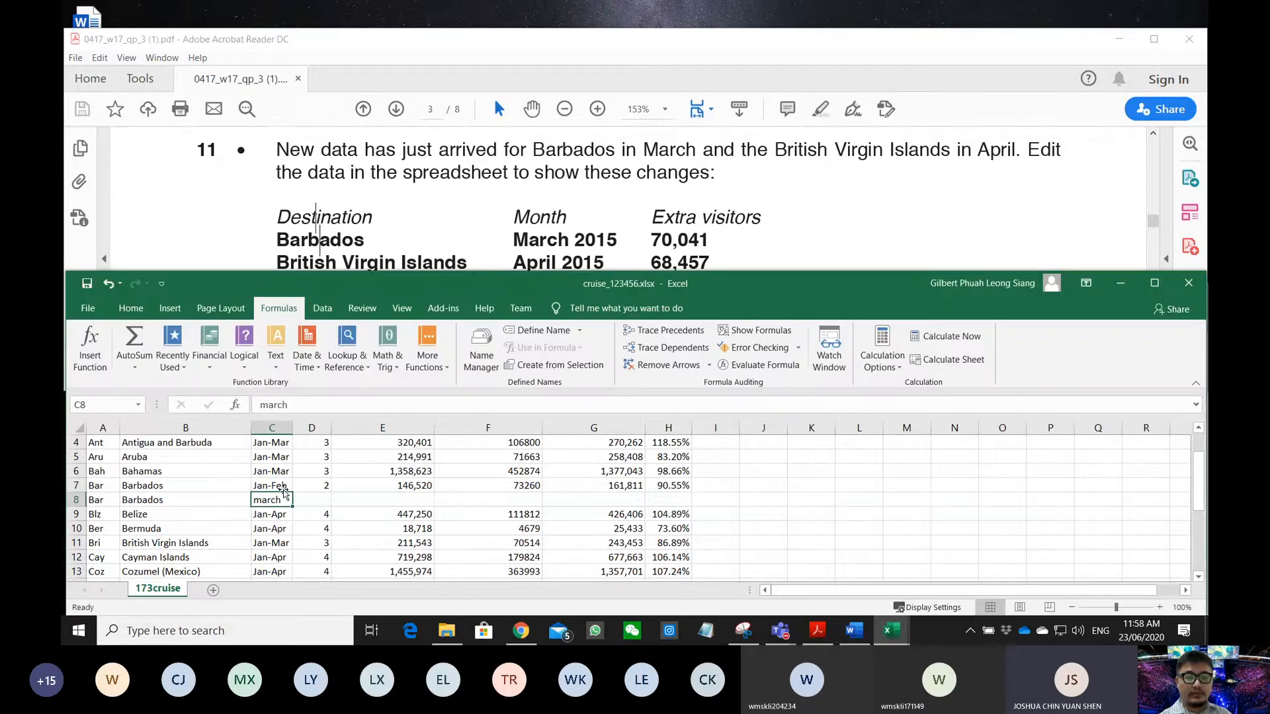
pyautogui.click(283, 484)
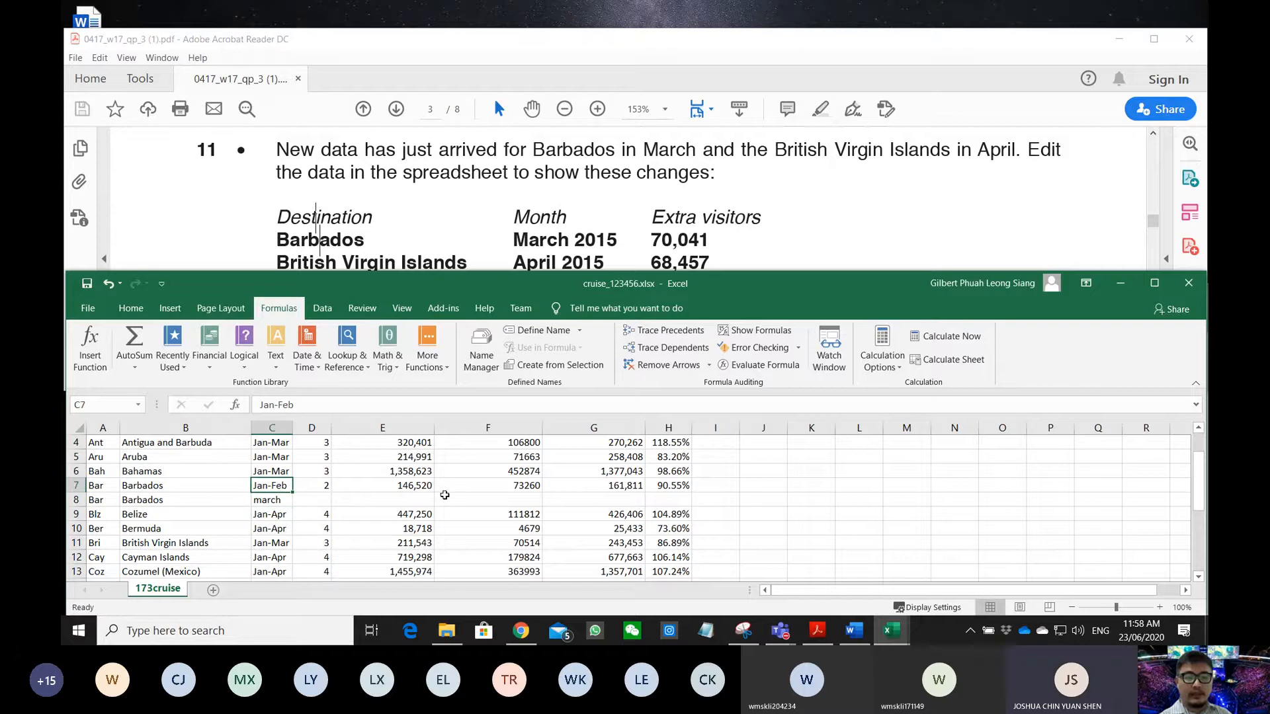
# - Delete the extra Barbados row and set Barbados to Jan-Mar over 3 months
pyautogui.click(74, 500)
pyautogui.rightClick(75, 500)
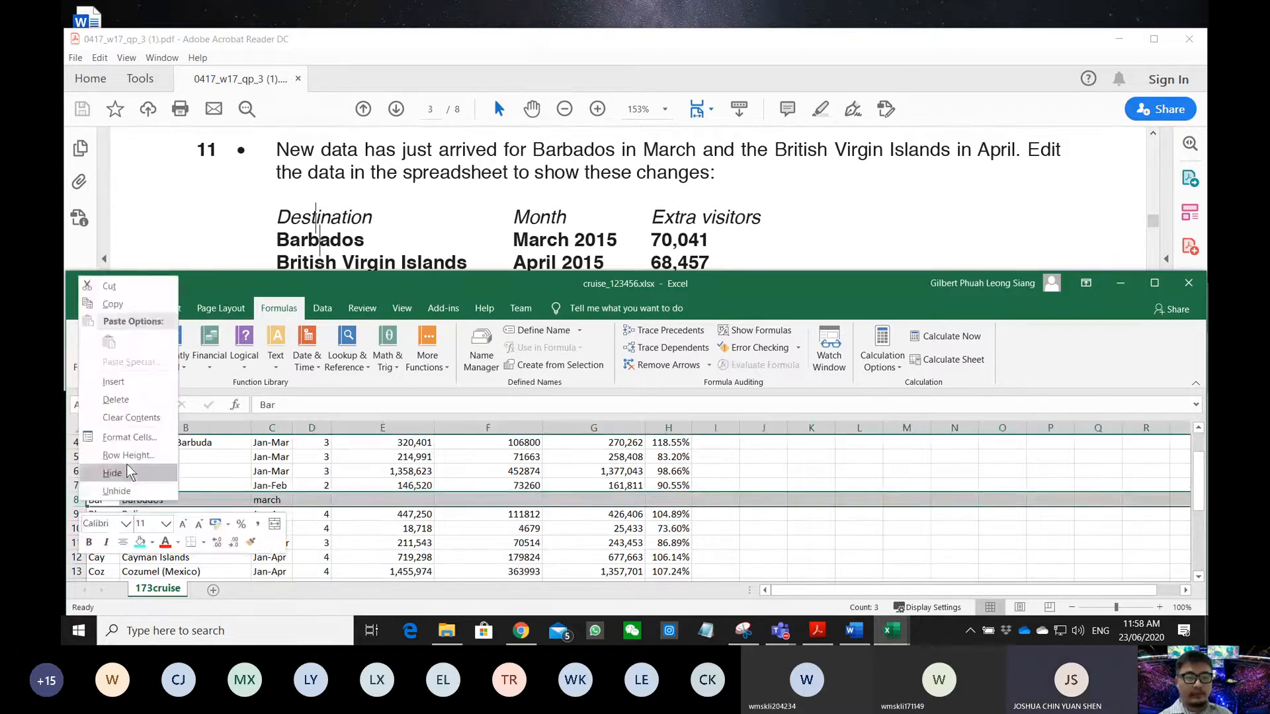
pyautogui.click(127, 396)
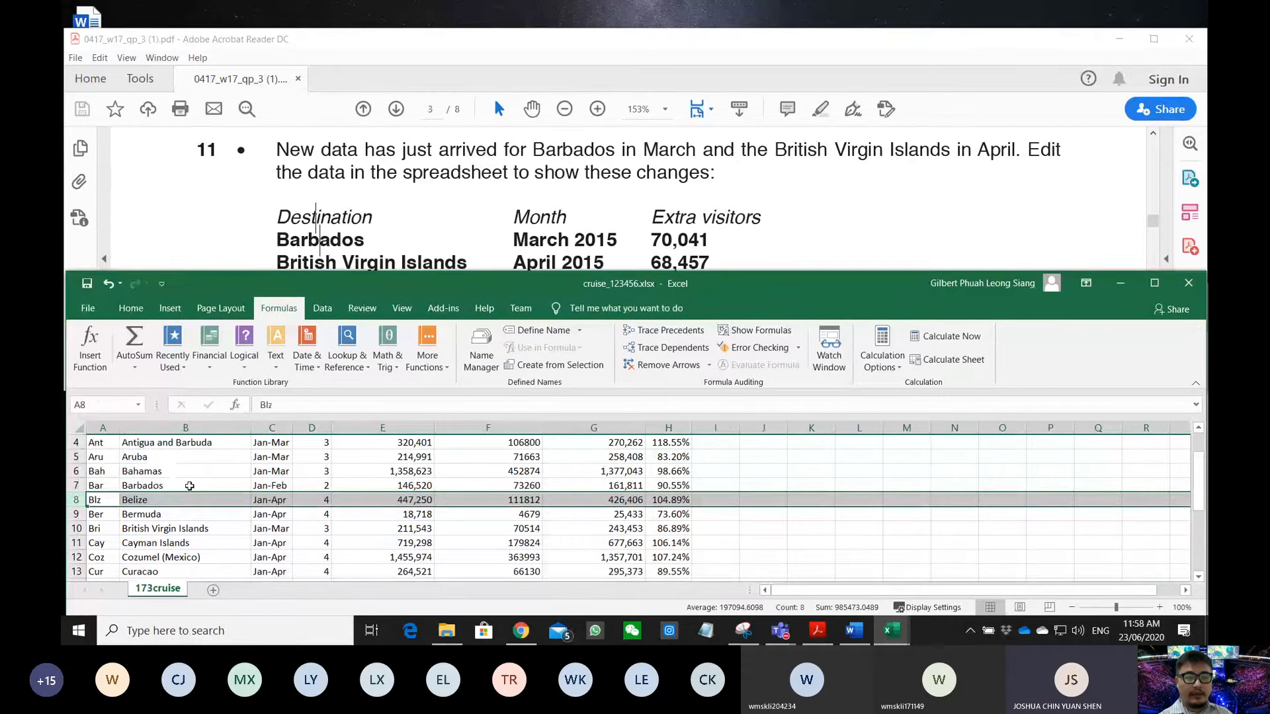
pyautogui.click(267, 486)
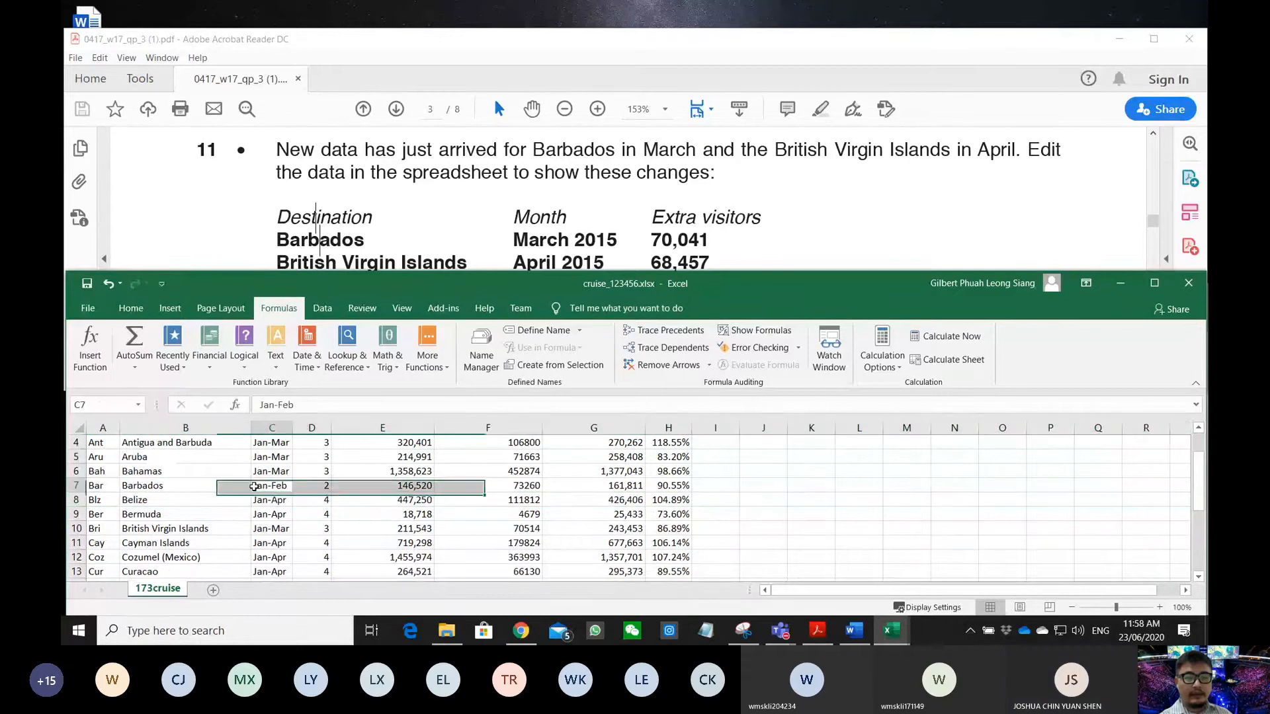
pyautogui.click(276, 406)
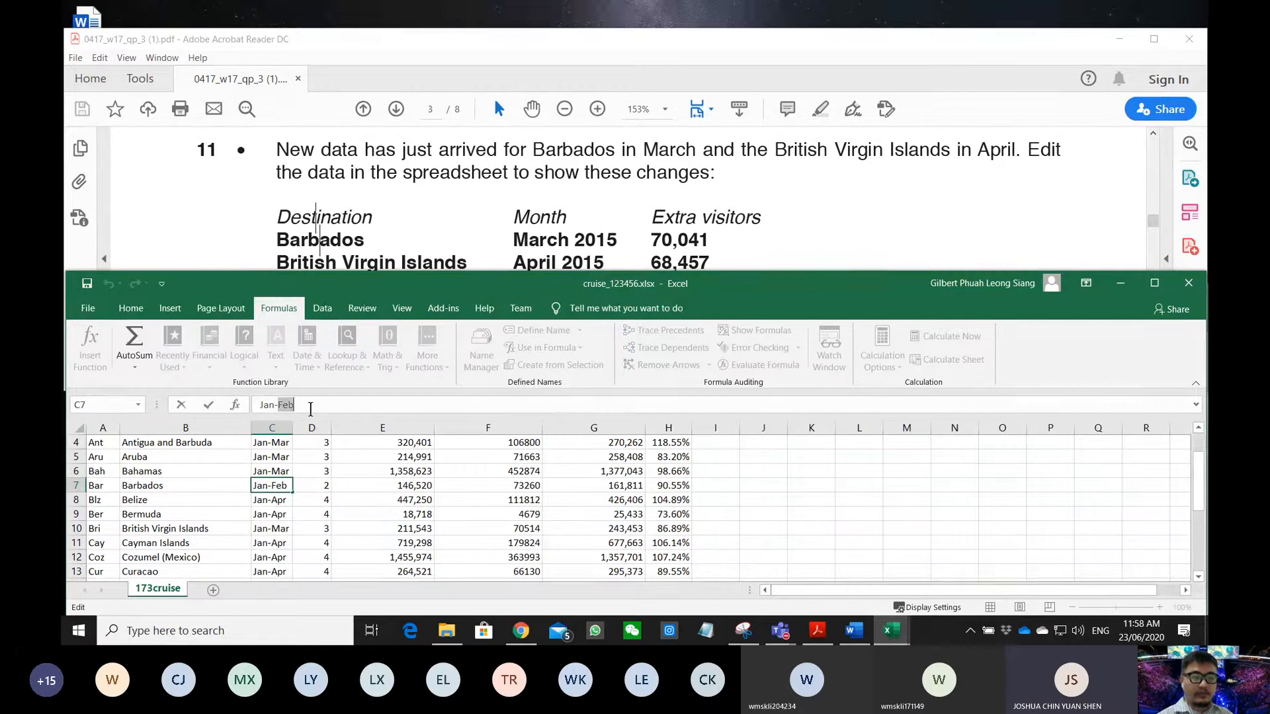
pyautogui.write('Marc')
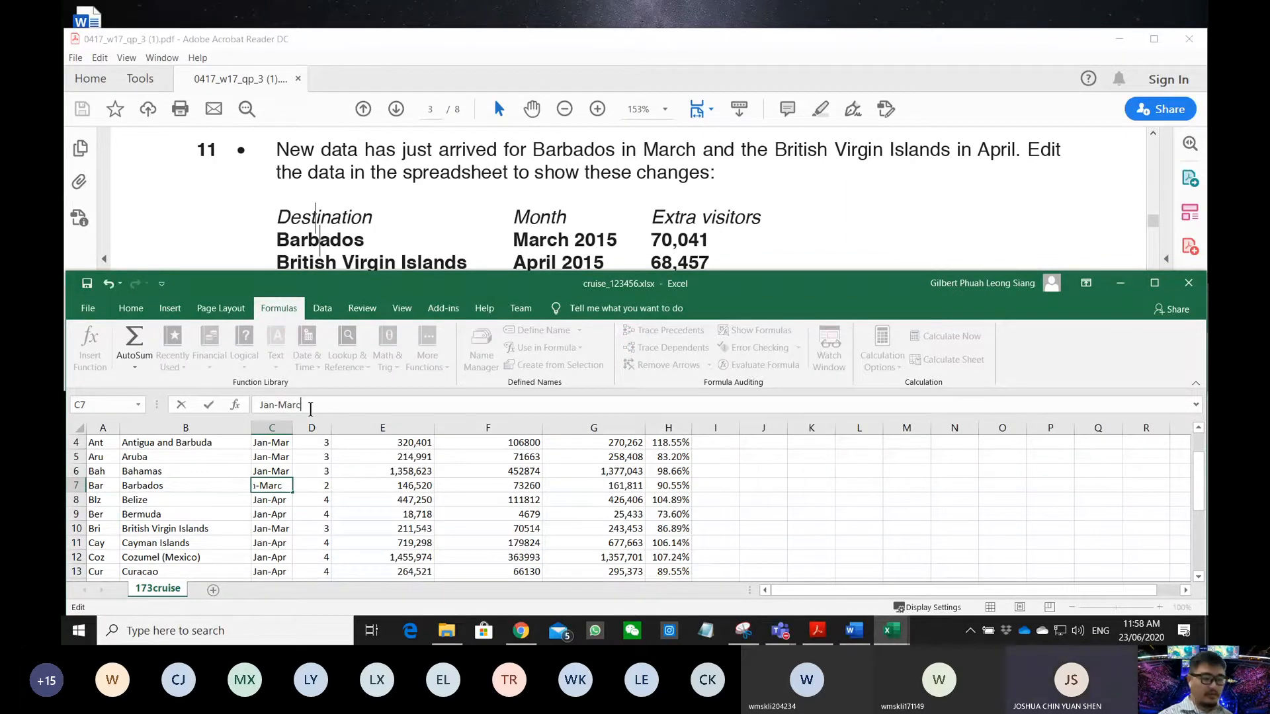
pyautogui.press('BackSpace')
pyautogui.press('Tab')
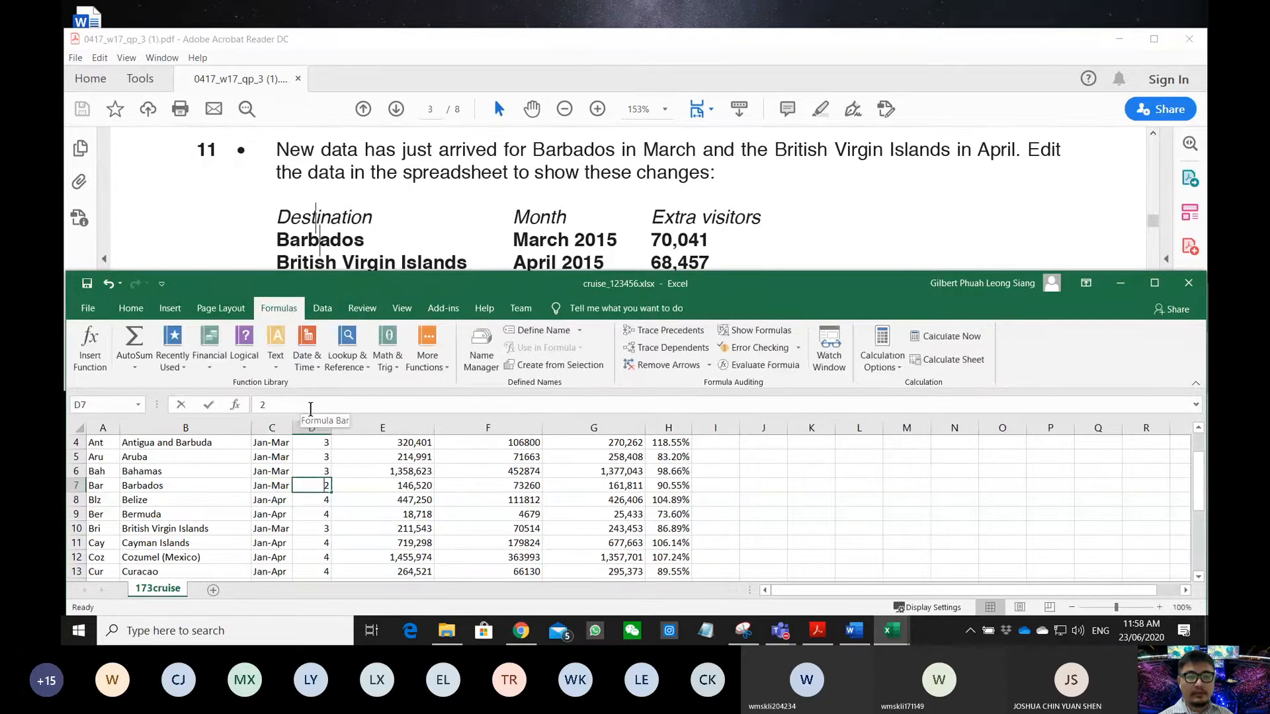
pyautogui.write('3')
pyautogui.press('Tab')
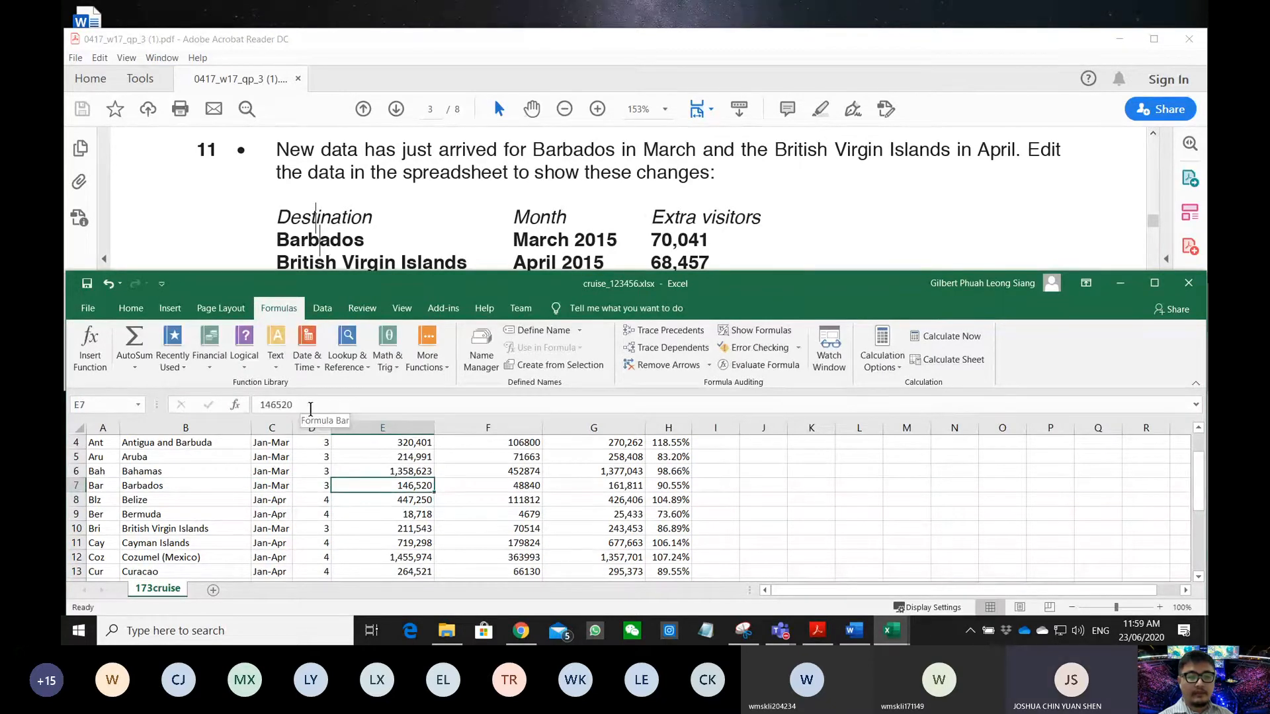
# - Make Barbados's visitors in E7 the formula =146520+70041, totalling 216,561
pyautogui.click(310, 408)
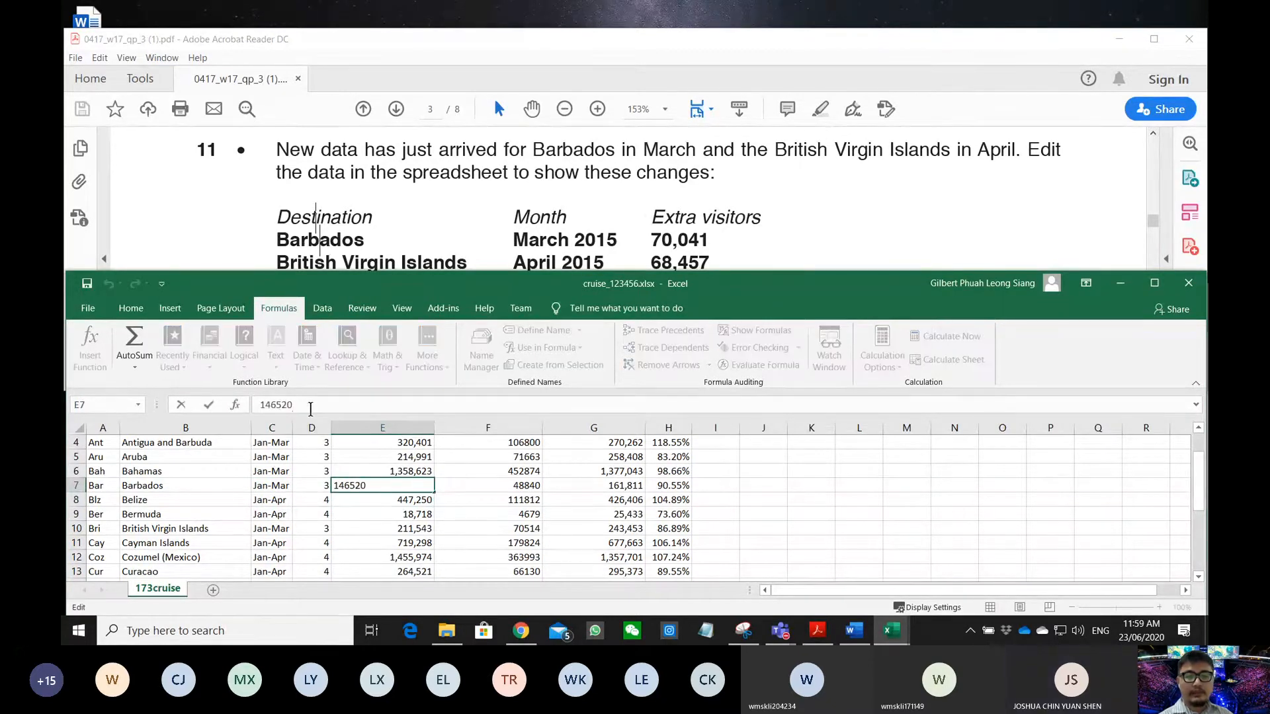
pyautogui.write('+7')
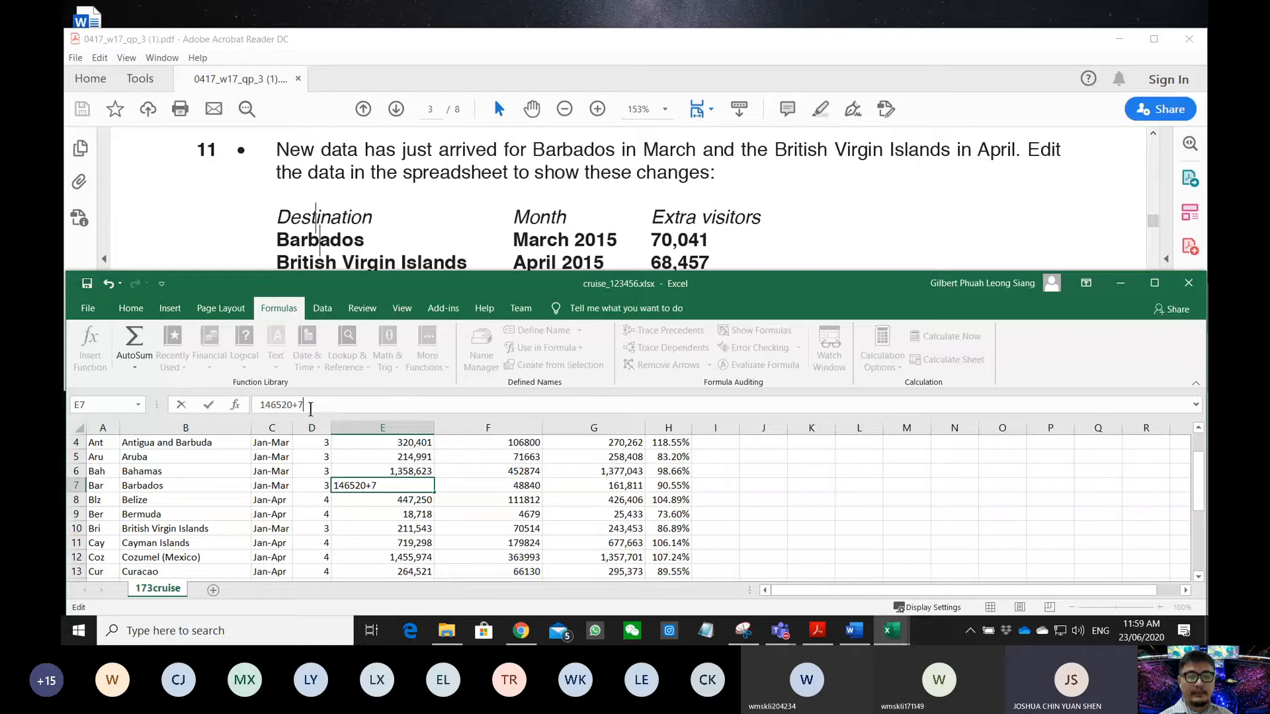
pyautogui.write('0')
pyautogui.write('041')
pyautogui.press('Return')
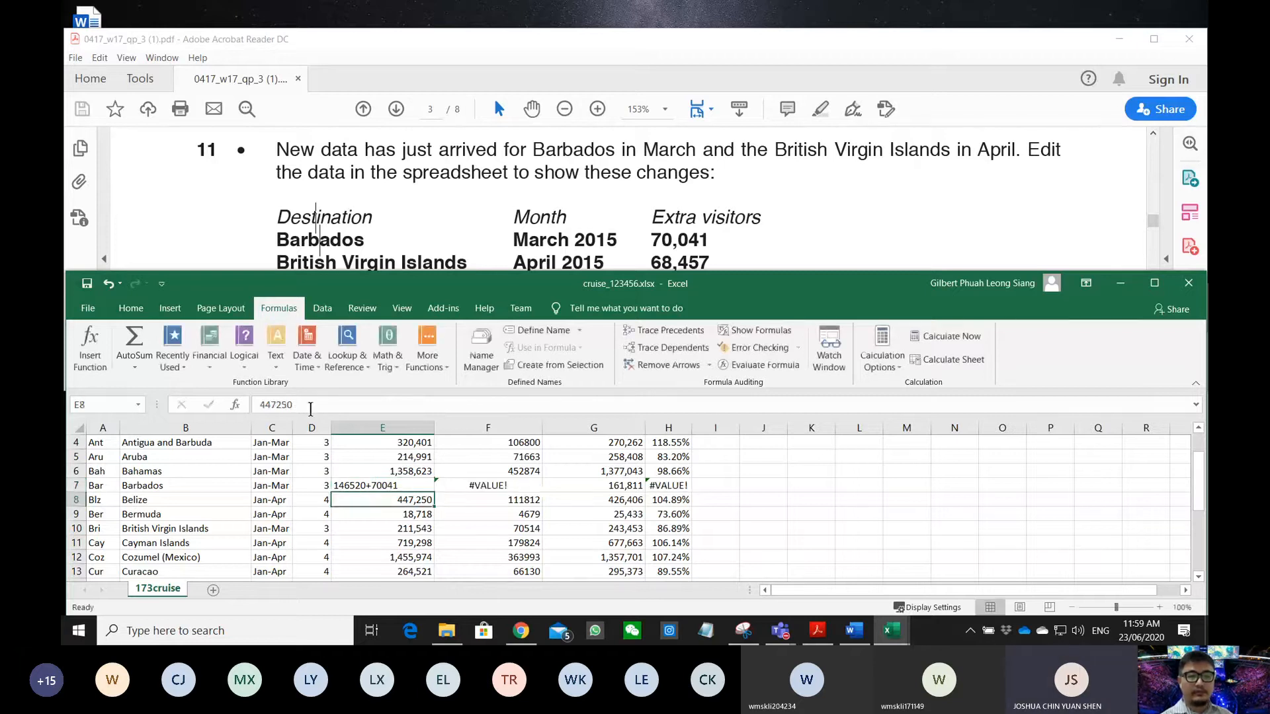
pyautogui.click(383, 486)
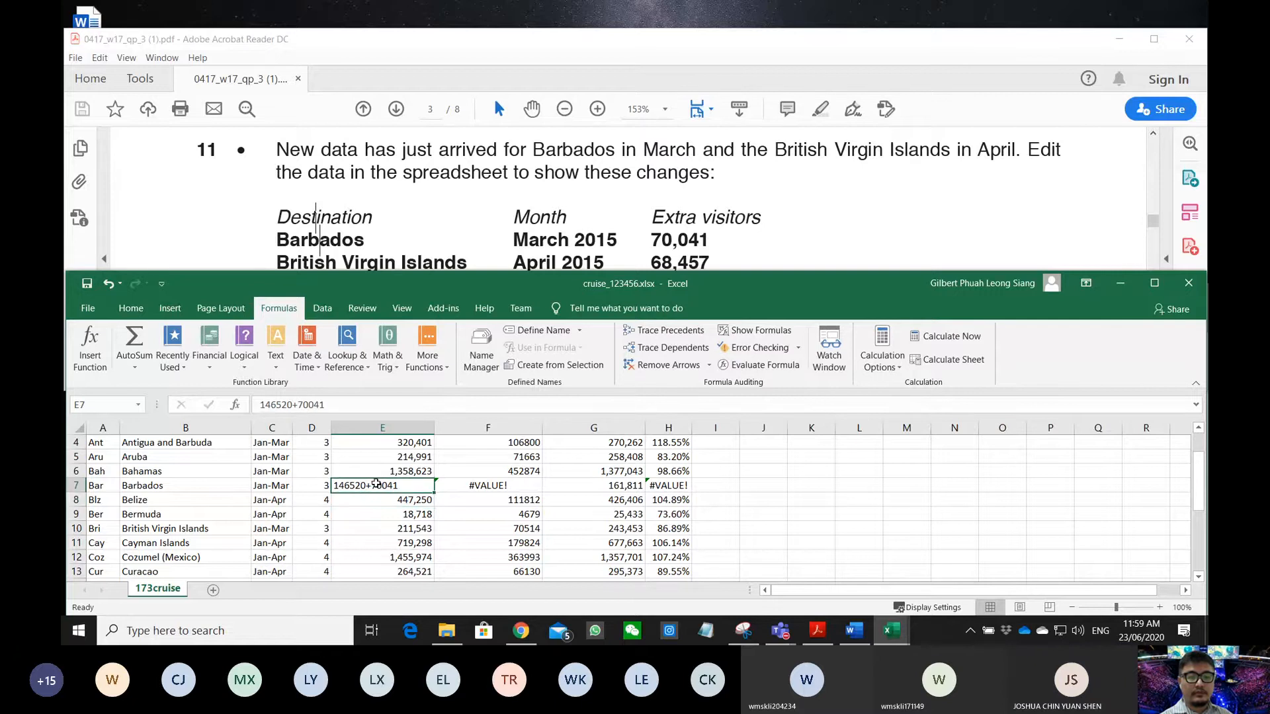
pyautogui.click(261, 405)
pyautogui.write('=')
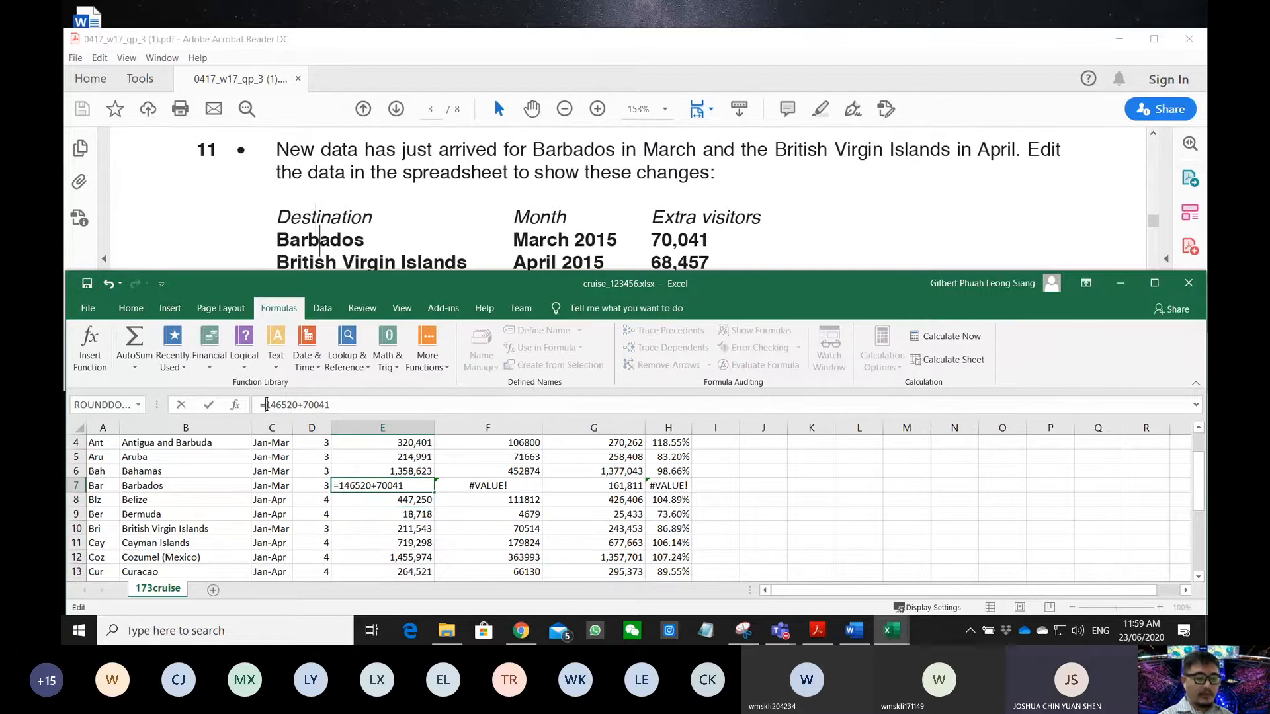
pyautogui.press('Return')
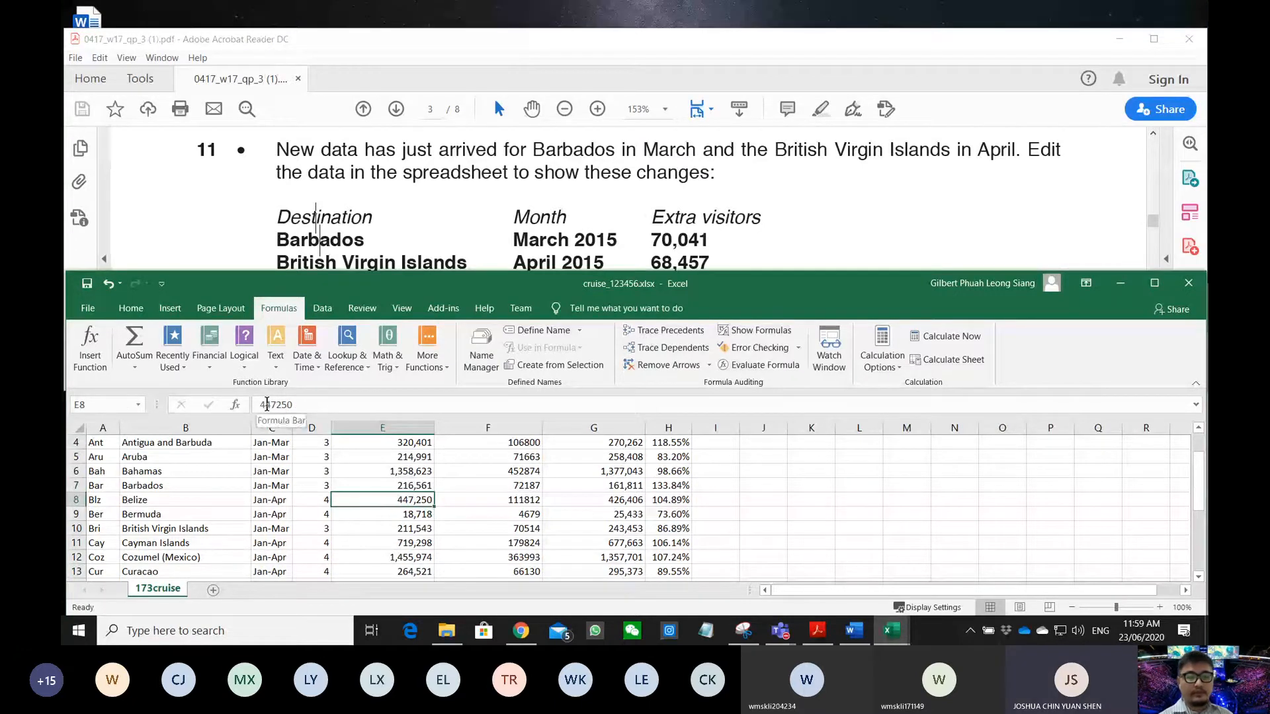
pyautogui.click(378, 488)
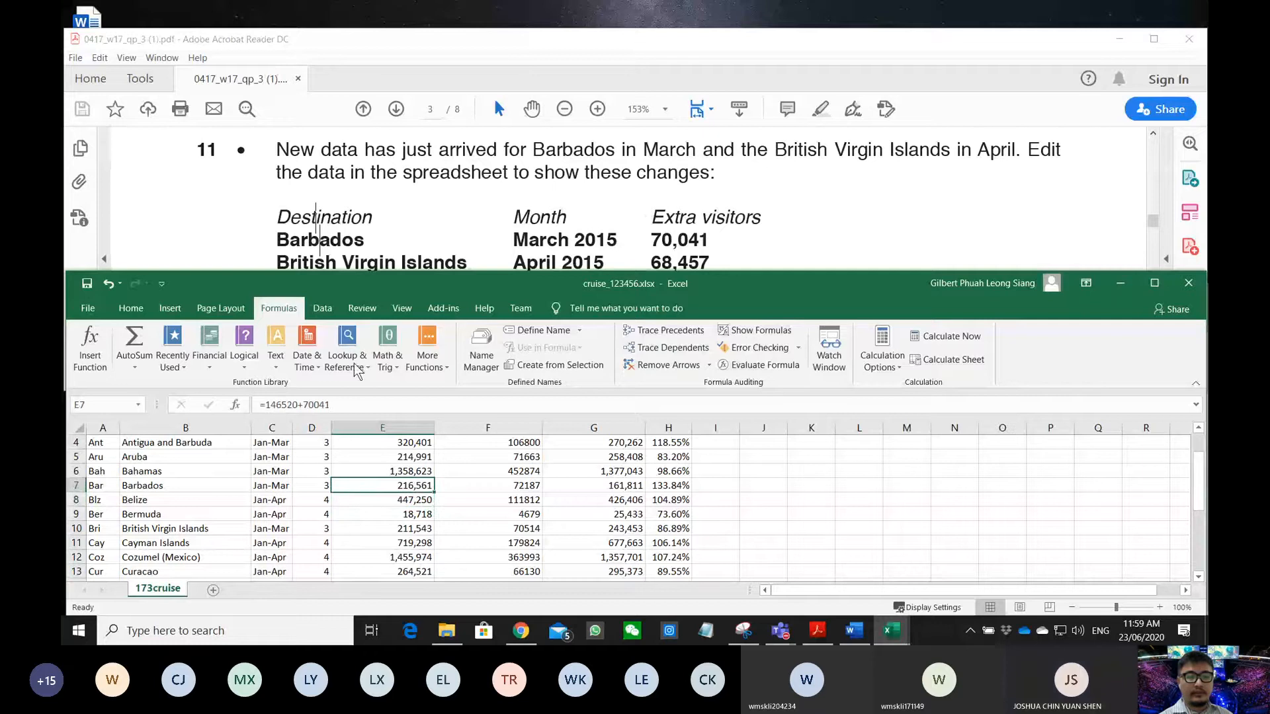
# - Set British Virgin Islands' period to Jan-Apr over 4 months
pyautogui.scroll(-1, 310, 258)
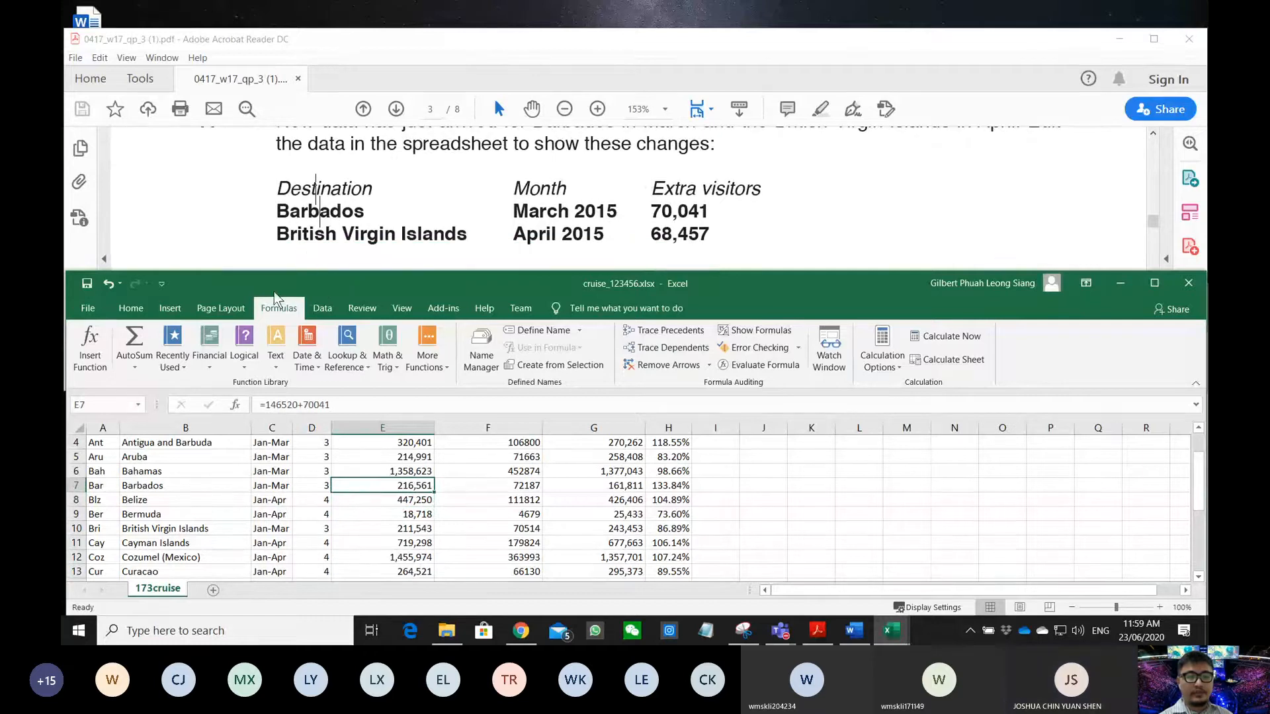
pyautogui.click(178, 528)
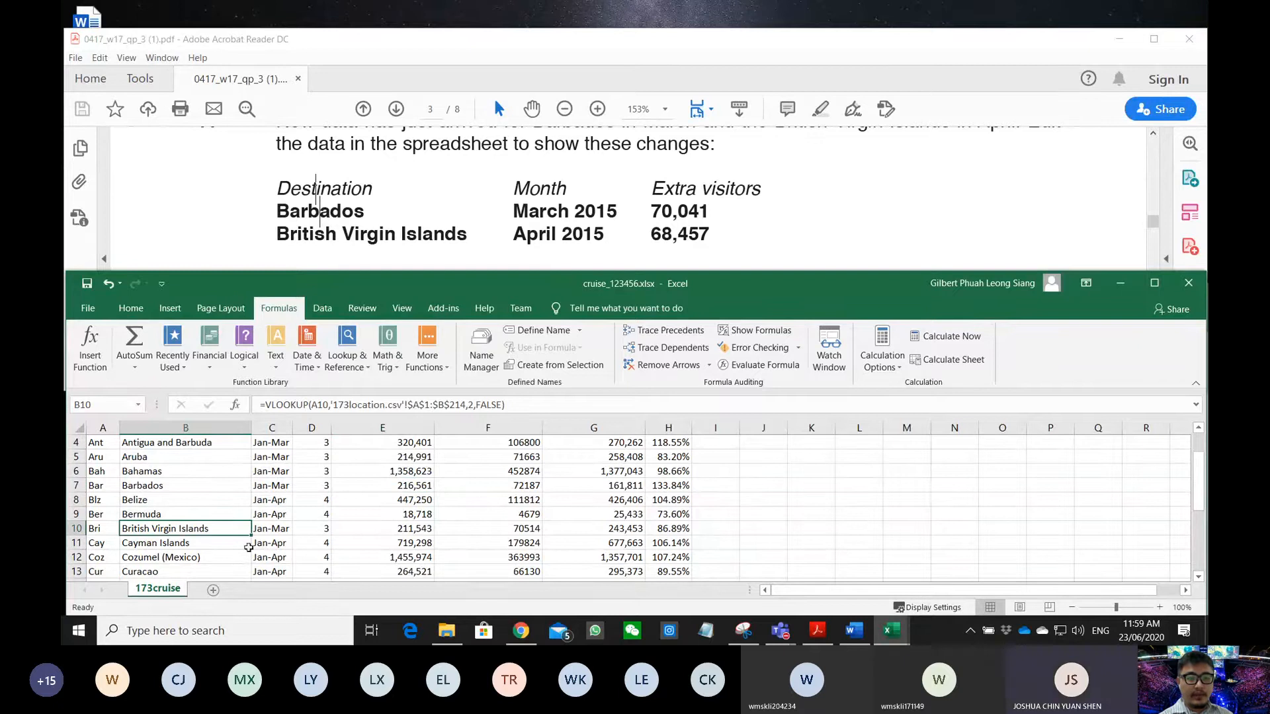
pyautogui.click(279, 528)
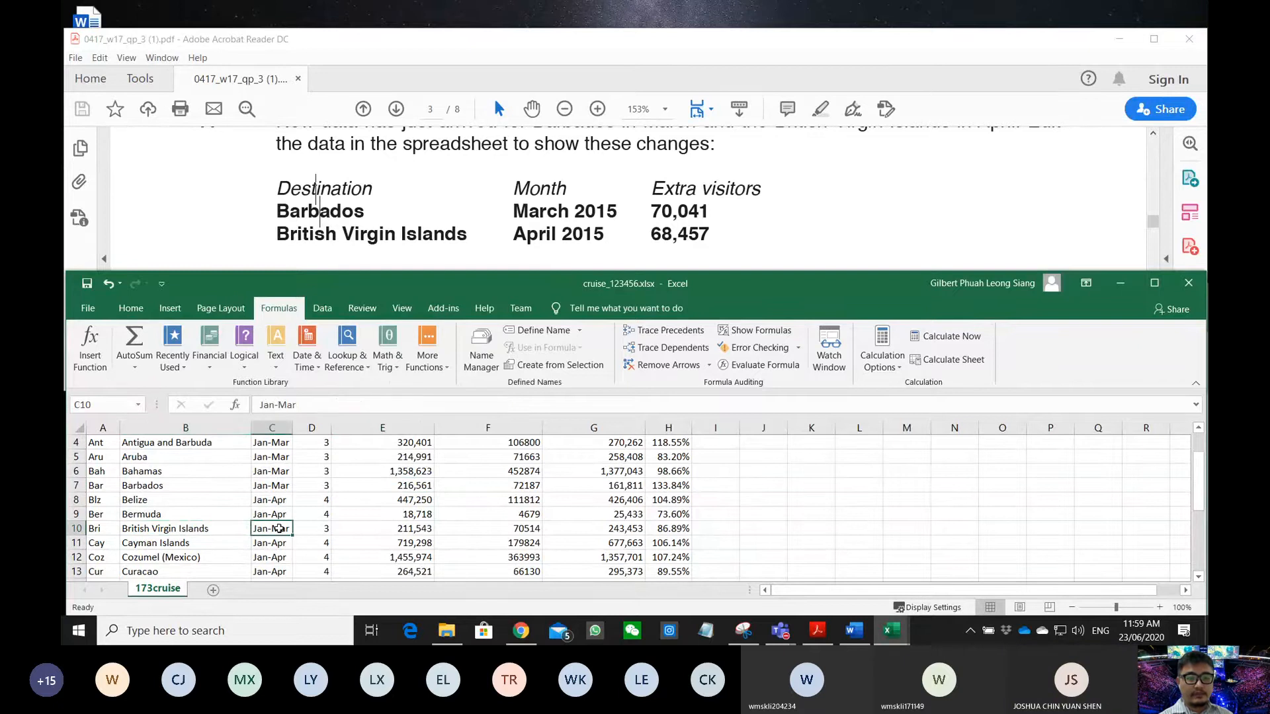
pyautogui.doubleClick(281, 404)
pyautogui.write('Apr')
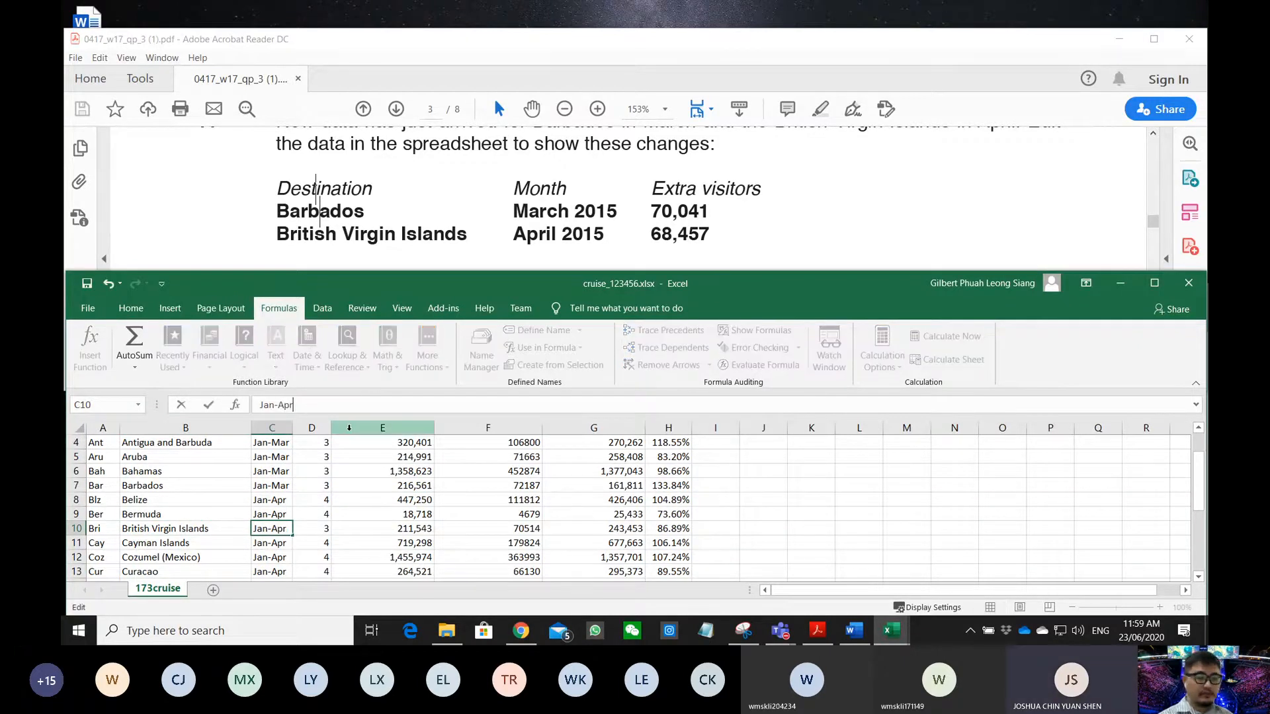
pyautogui.press('Return')
pyautogui.click(321, 529)
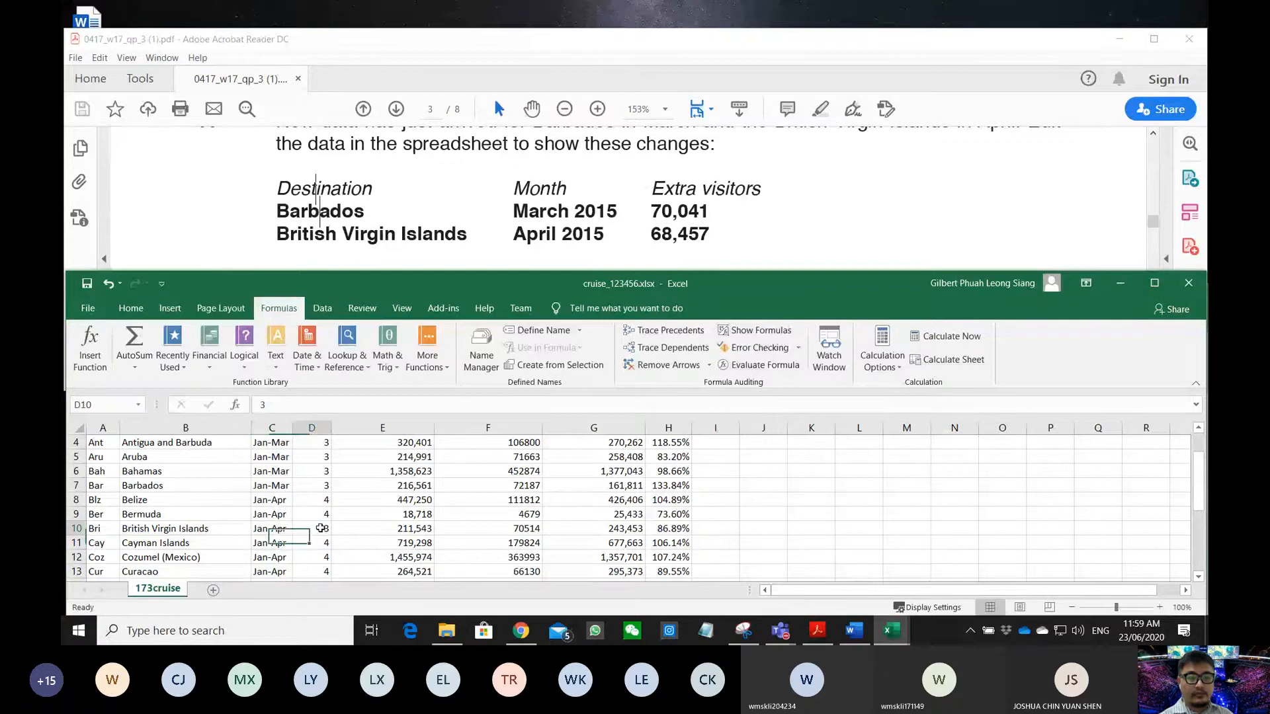
pyautogui.write('4')
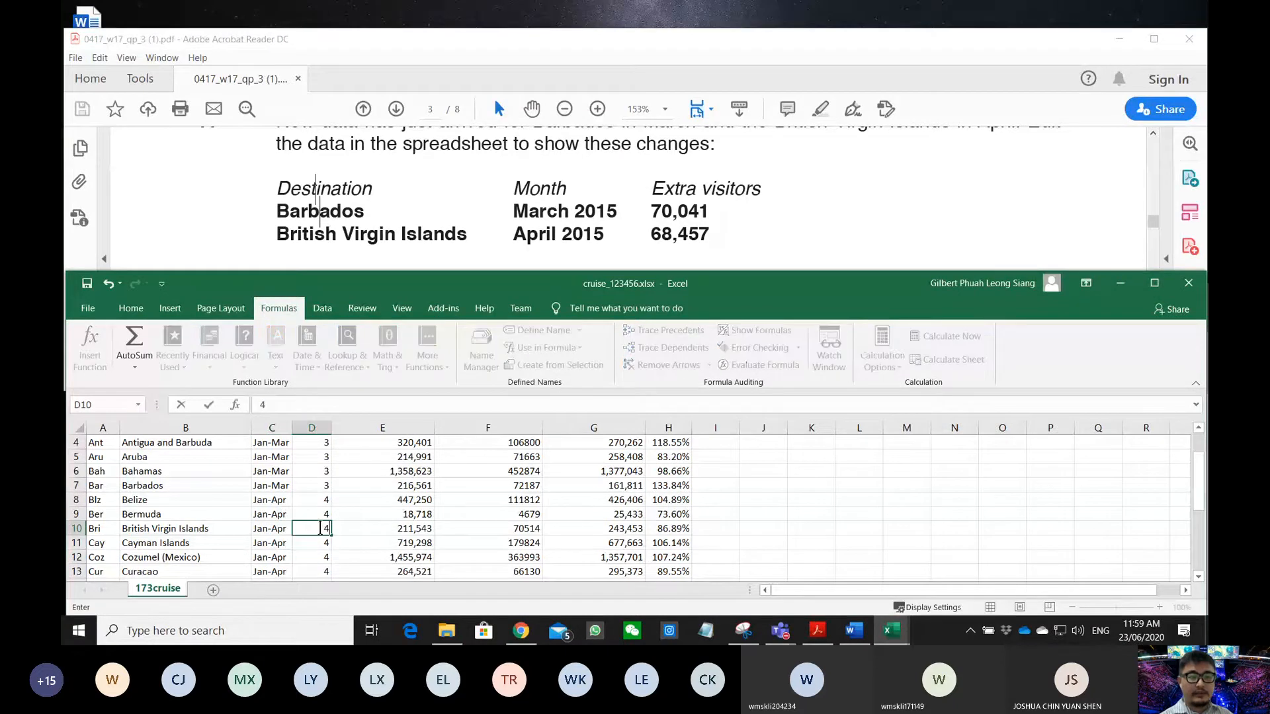
pyautogui.press('Return')
# - Enter =211543+68457 as British Virgin Islands' visitors, giving 280,000 and 70000 per month
pyautogui.press('Right')
pyautogui.press('Up')
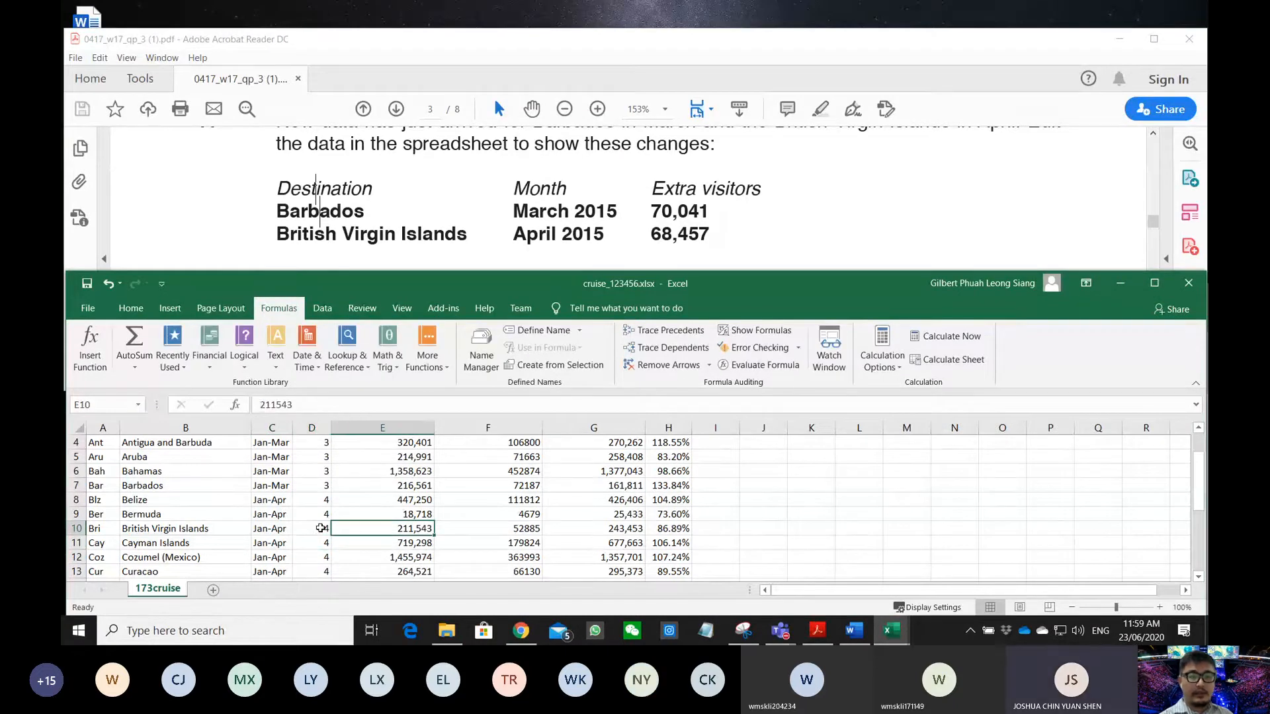
pyautogui.click(259, 407)
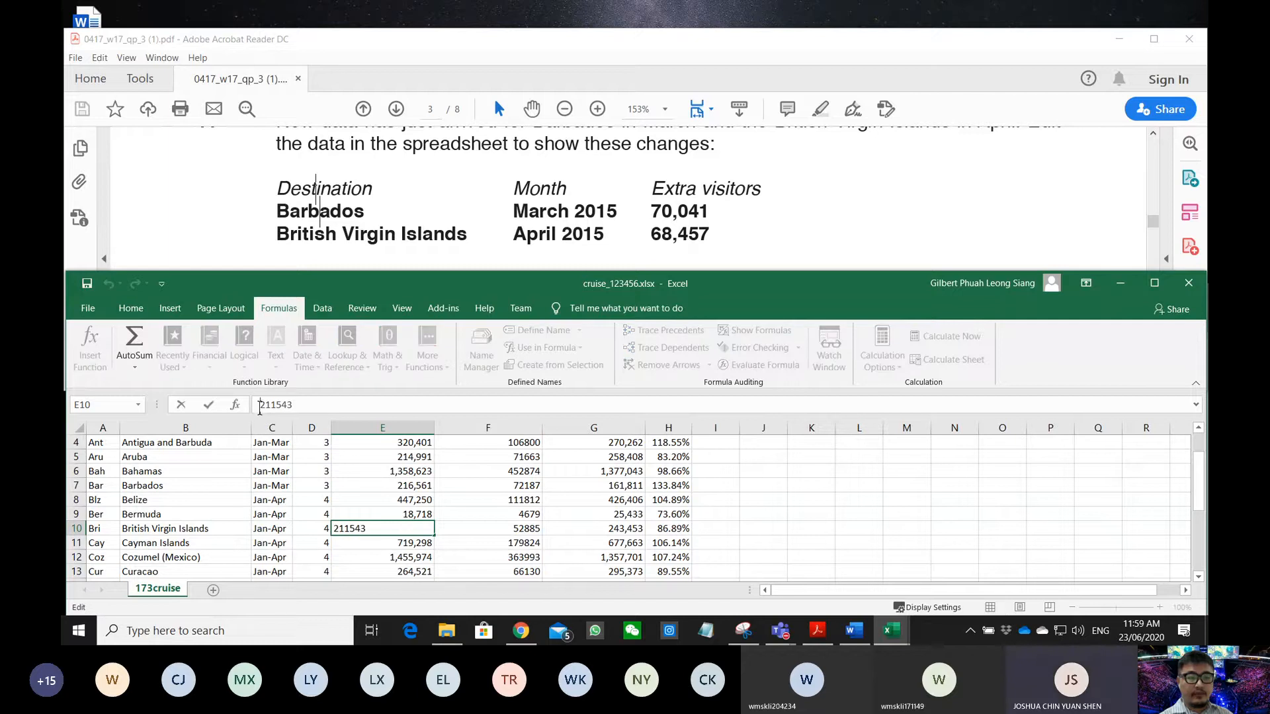
pyautogui.write('=211543')
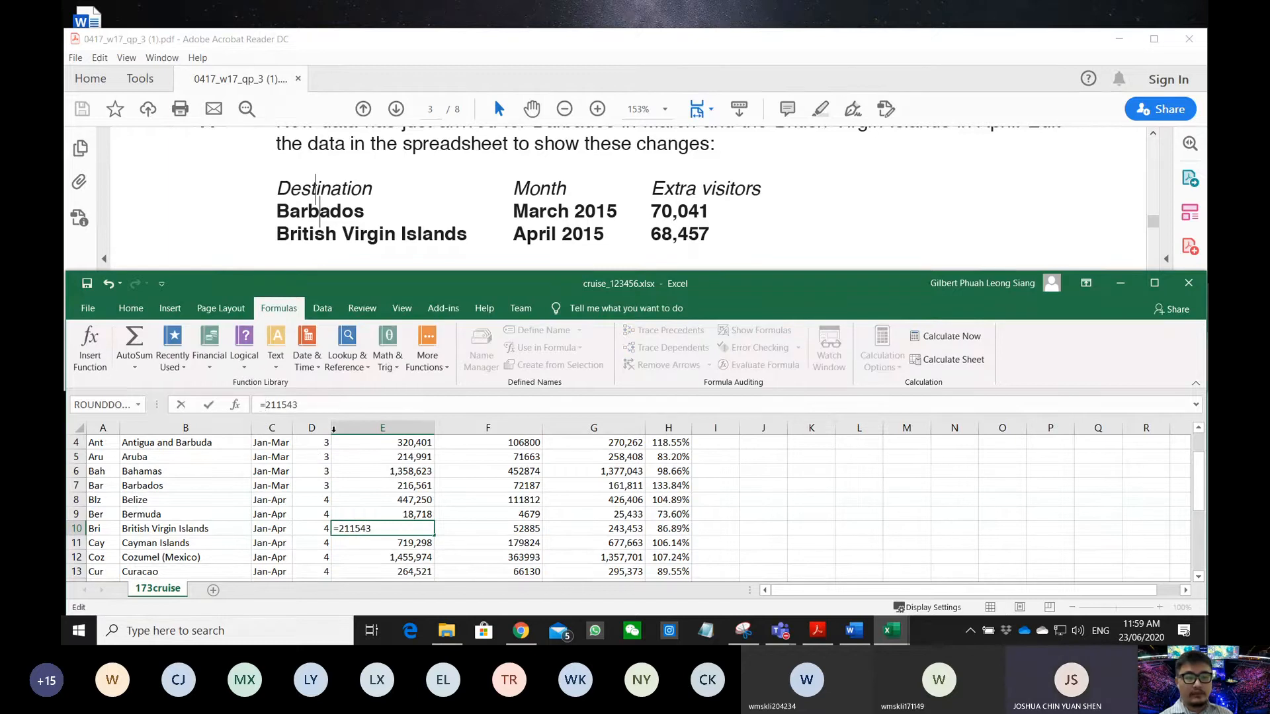
pyautogui.write('+6')
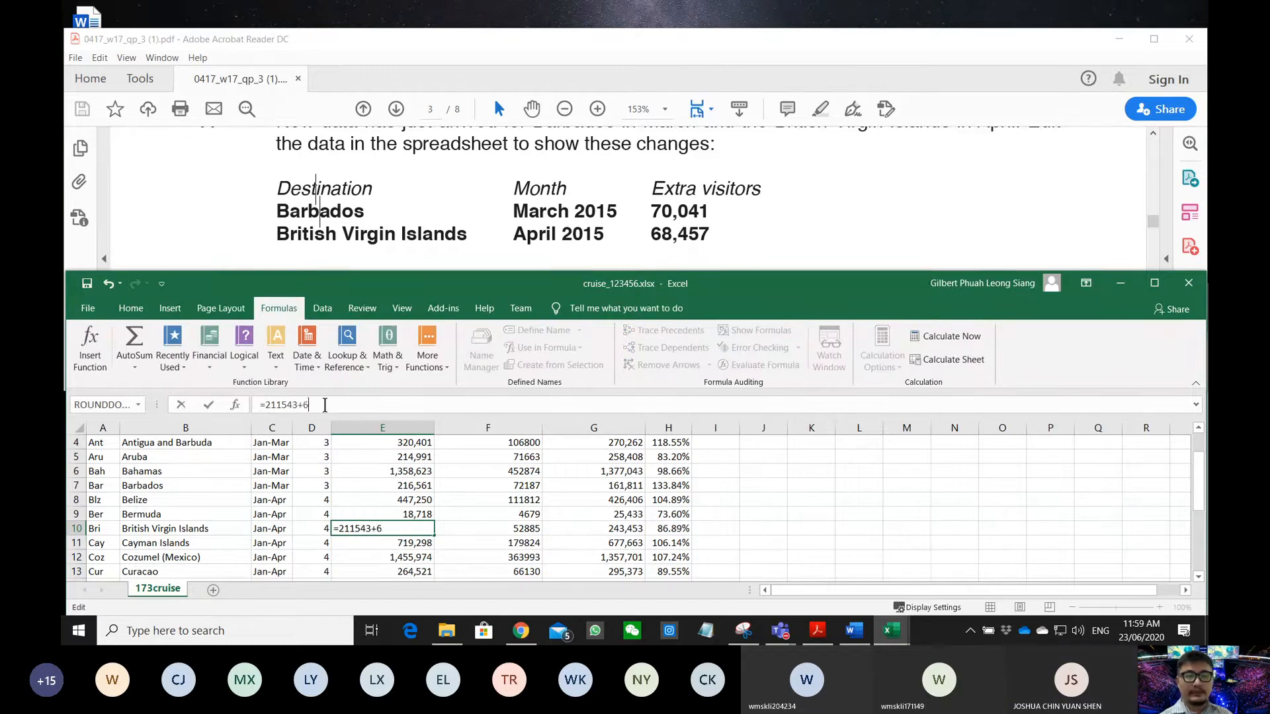
pyautogui.write('8457')
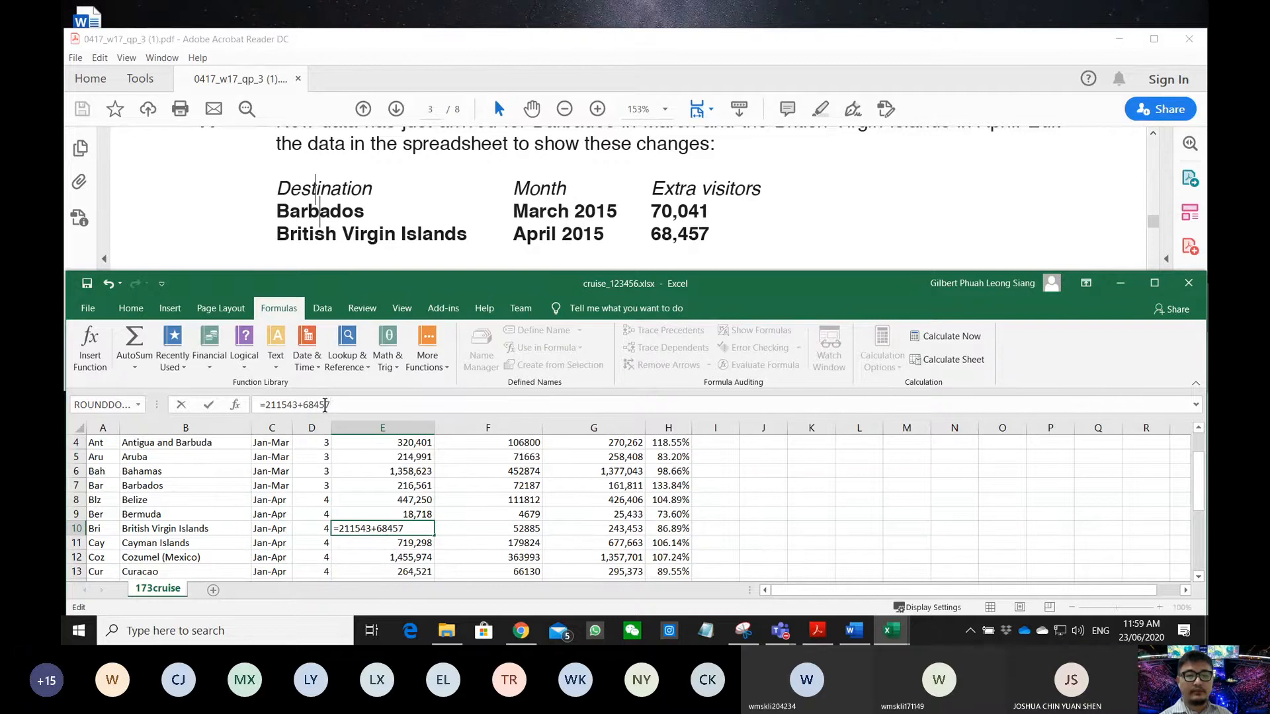
pyautogui.press('Return')
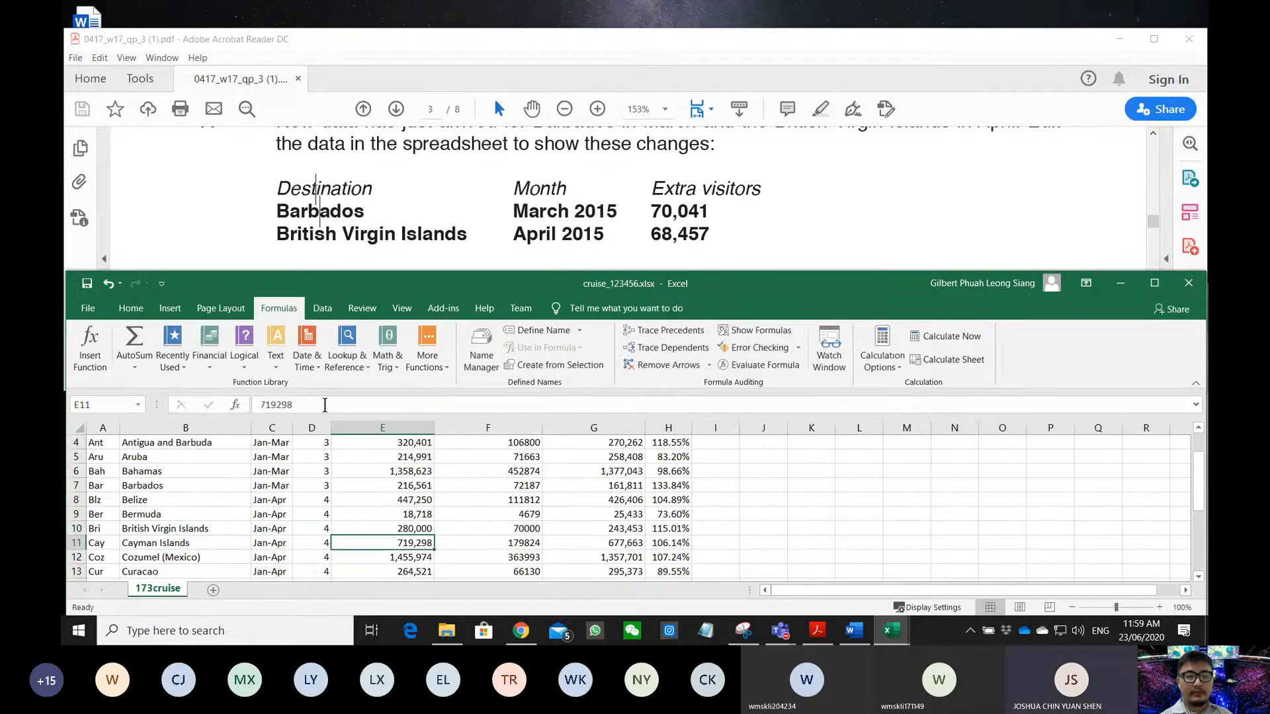
pyautogui.click(513, 527)
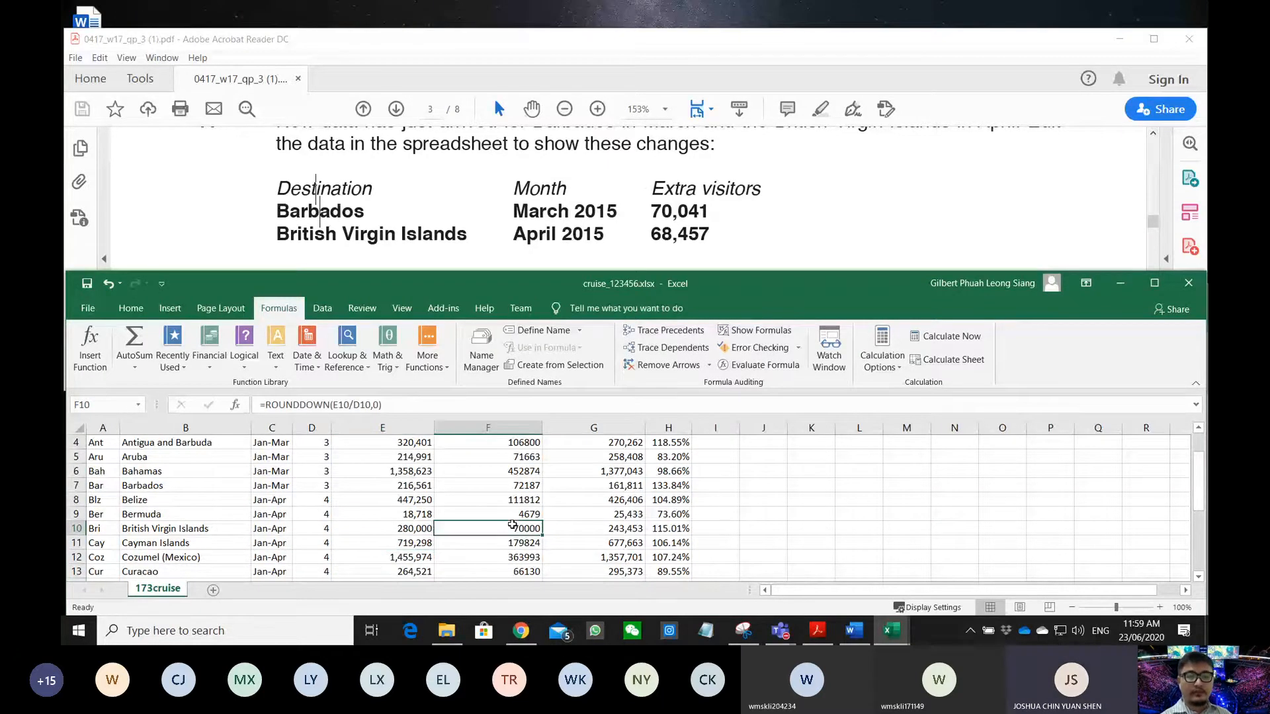
# - Mark the single portrait page, hidden headings and PRINTOUT 3 requirements in the exam paper
pyautogui.scroll(-3, 389, 192)
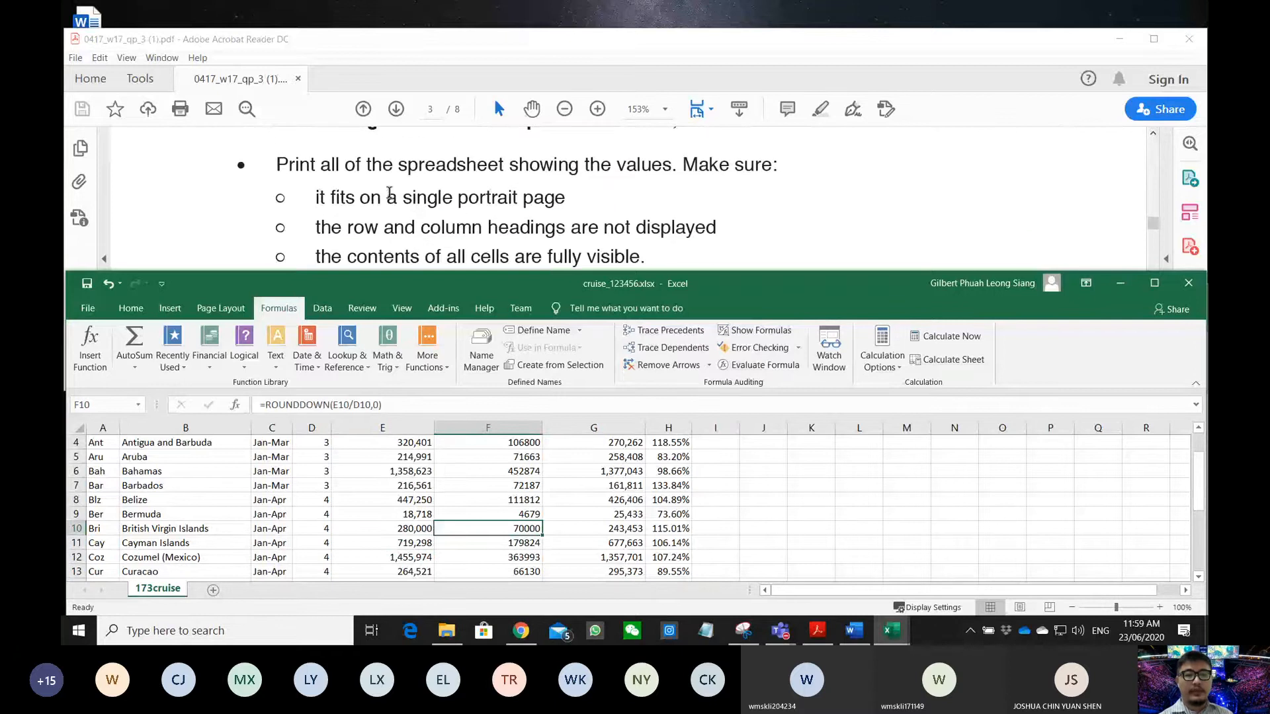
pyautogui.moveTo(321, 170); pyautogui.dragTo(529, 199)
pyautogui.moveTo(316, 227); pyautogui.dragTo(685, 233)
pyautogui.moveTo(317, 257); pyautogui.dragTo(646, 260)
pyautogui.scroll(-4, 589, 265)
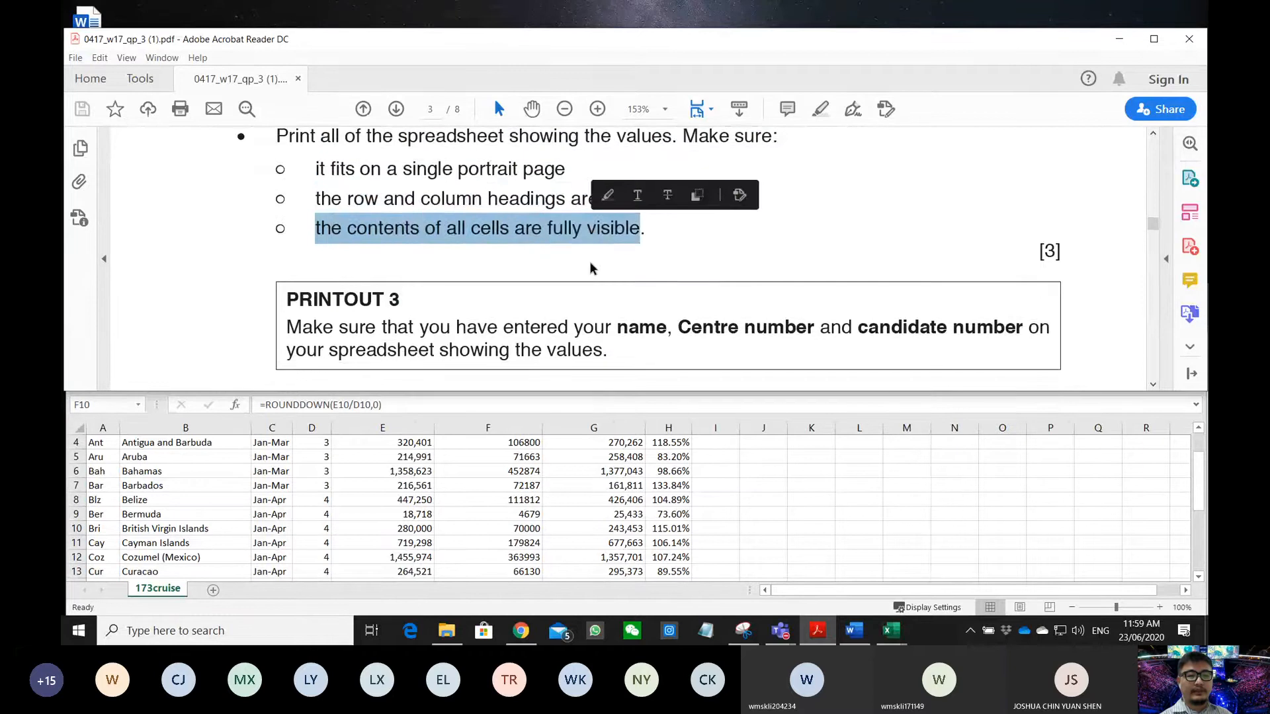
pyautogui.scroll(-6, 550, 267)
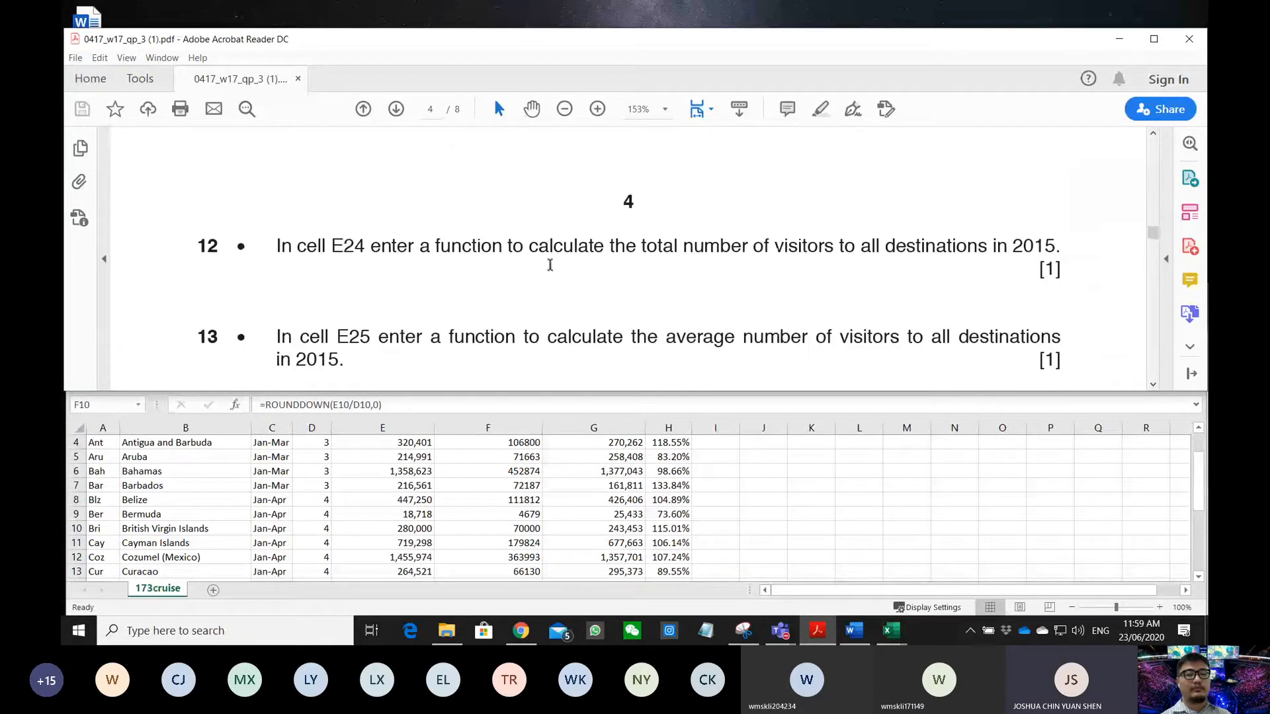
pyautogui.scroll(10, 550, 270)
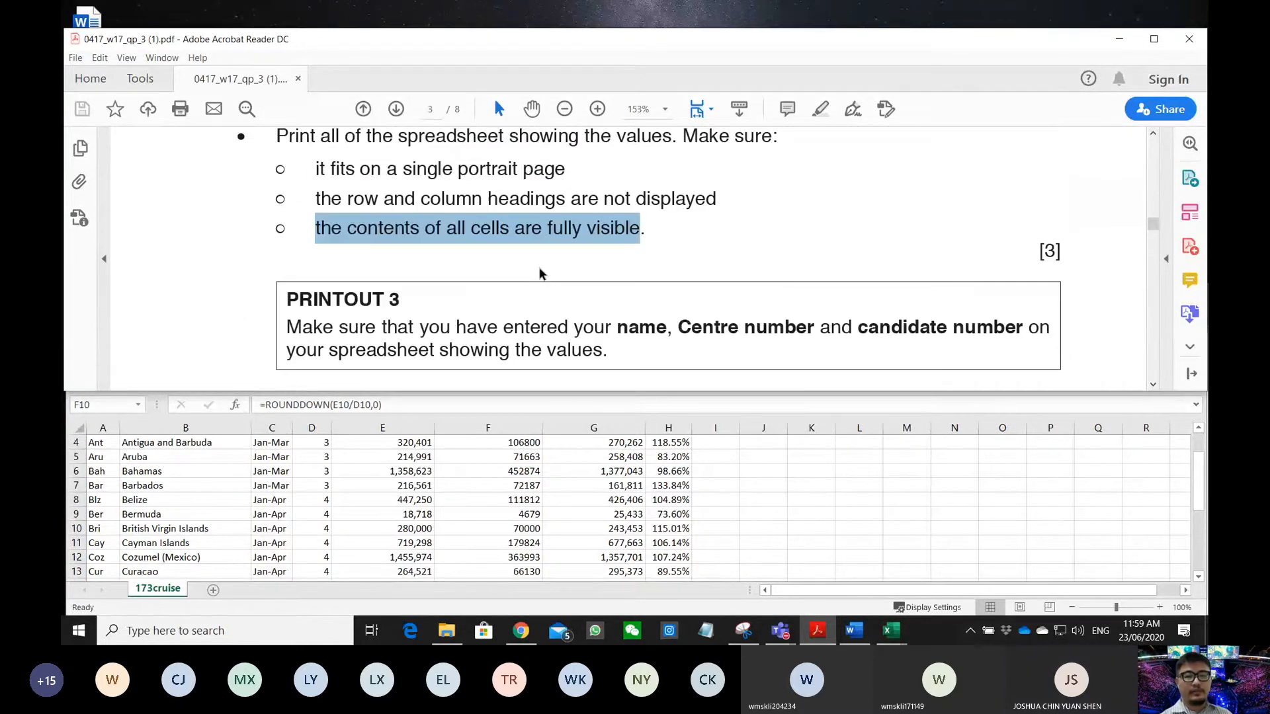
pyautogui.click(349, 319)
pyautogui.moveTo(291, 322); pyautogui.dragTo(602, 358)
# - Highlight question 12's instruction to total 2015 visitors in cell E24
pyautogui.scroll(-6, 459, 327)
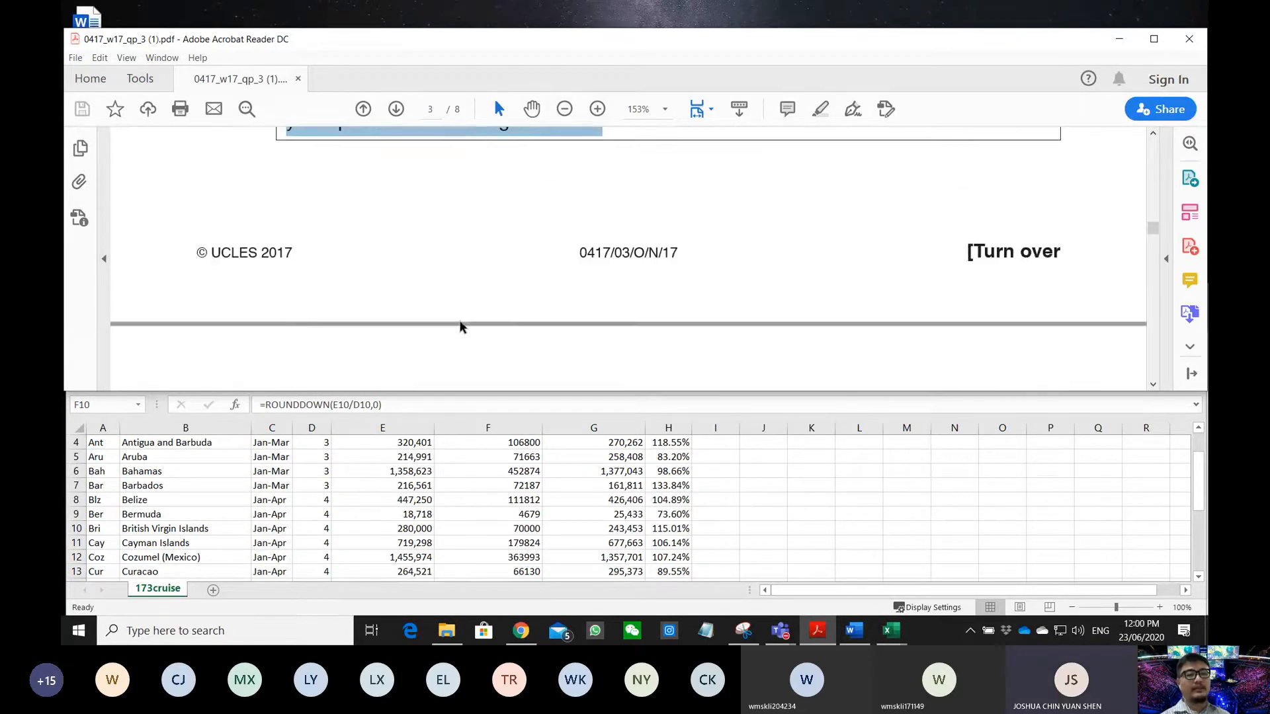
pyautogui.scroll(-1, 450, 339)
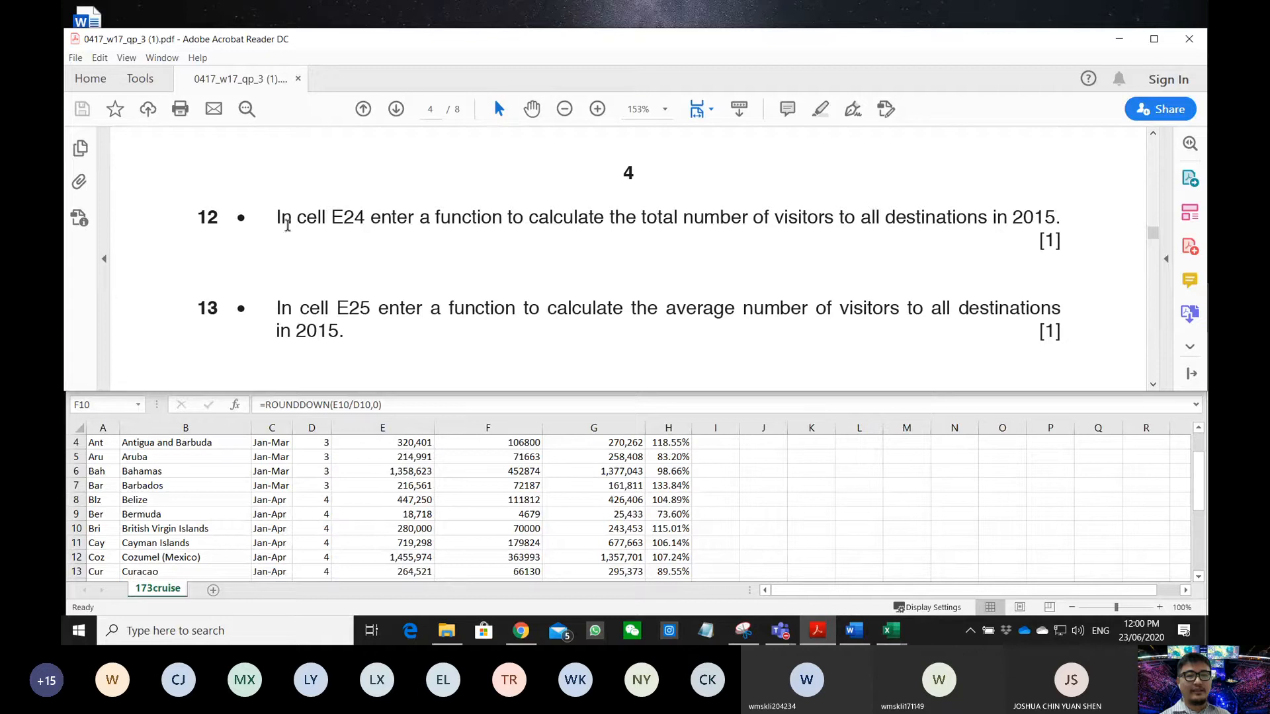
pyautogui.moveTo(281, 223); pyautogui.dragTo(828, 230)
# - Use AutoSum to put =SUM(E4:E23) in E24, totalling 8,412,224 visitors
pyautogui.click(792, 514)
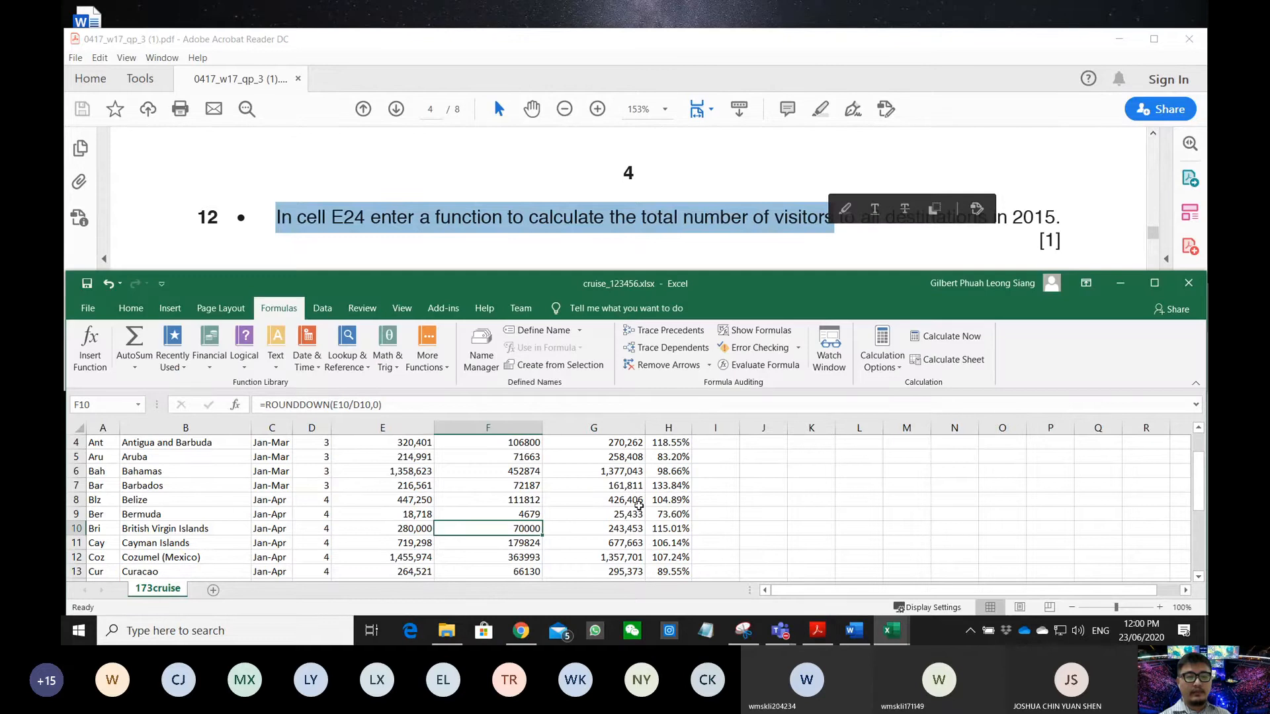
pyautogui.scroll(-6, 487, 496)
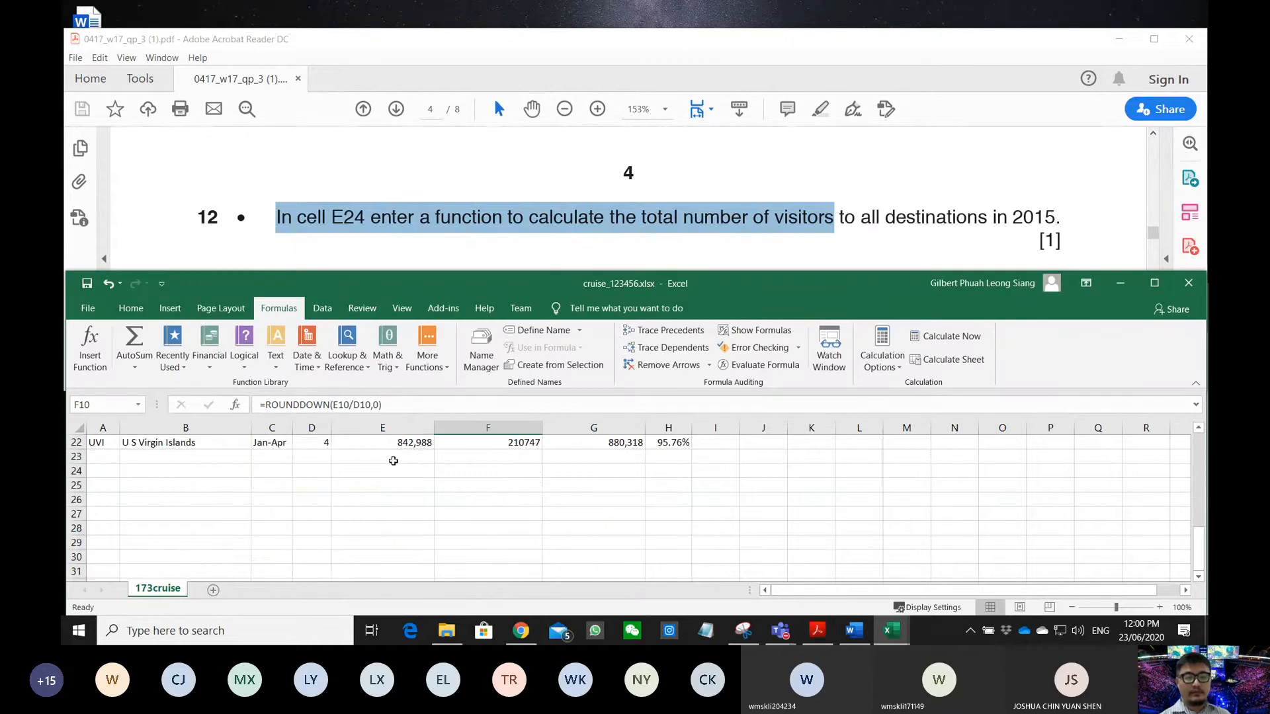
pyautogui.click(397, 457)
pyautogui.click(400, 471)
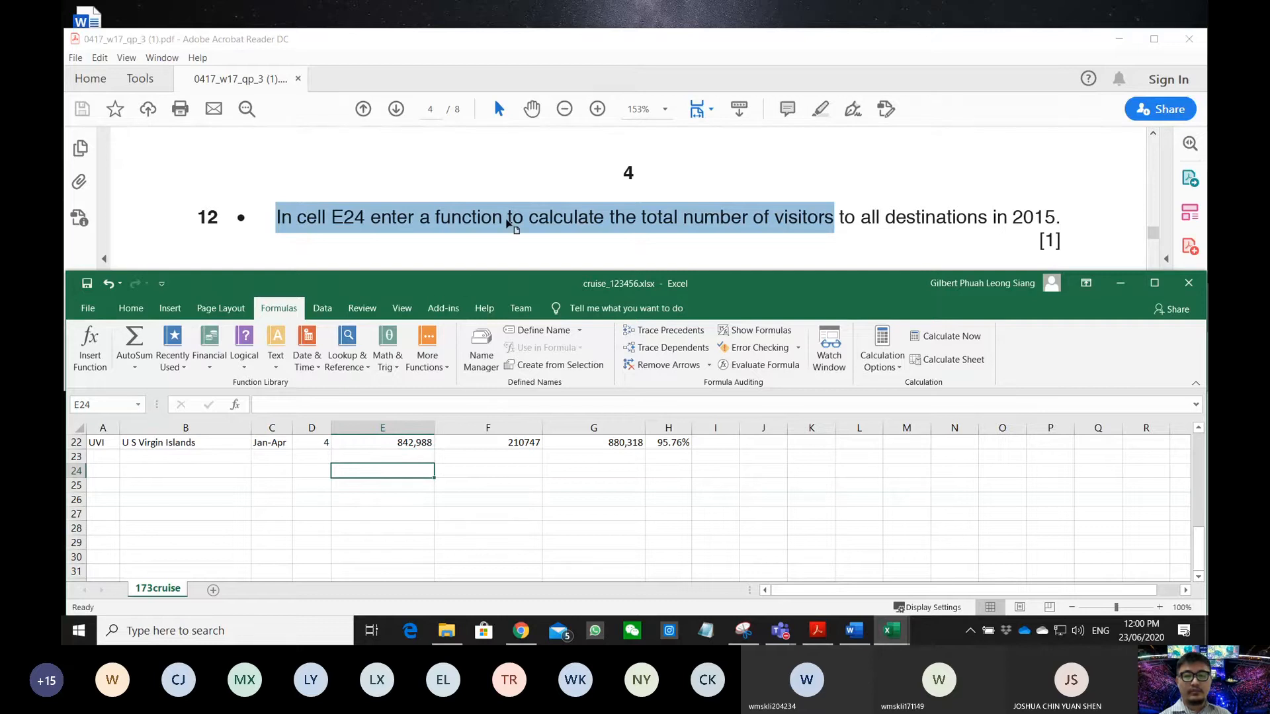
pyautogui.scroll(-1, 507, 217)
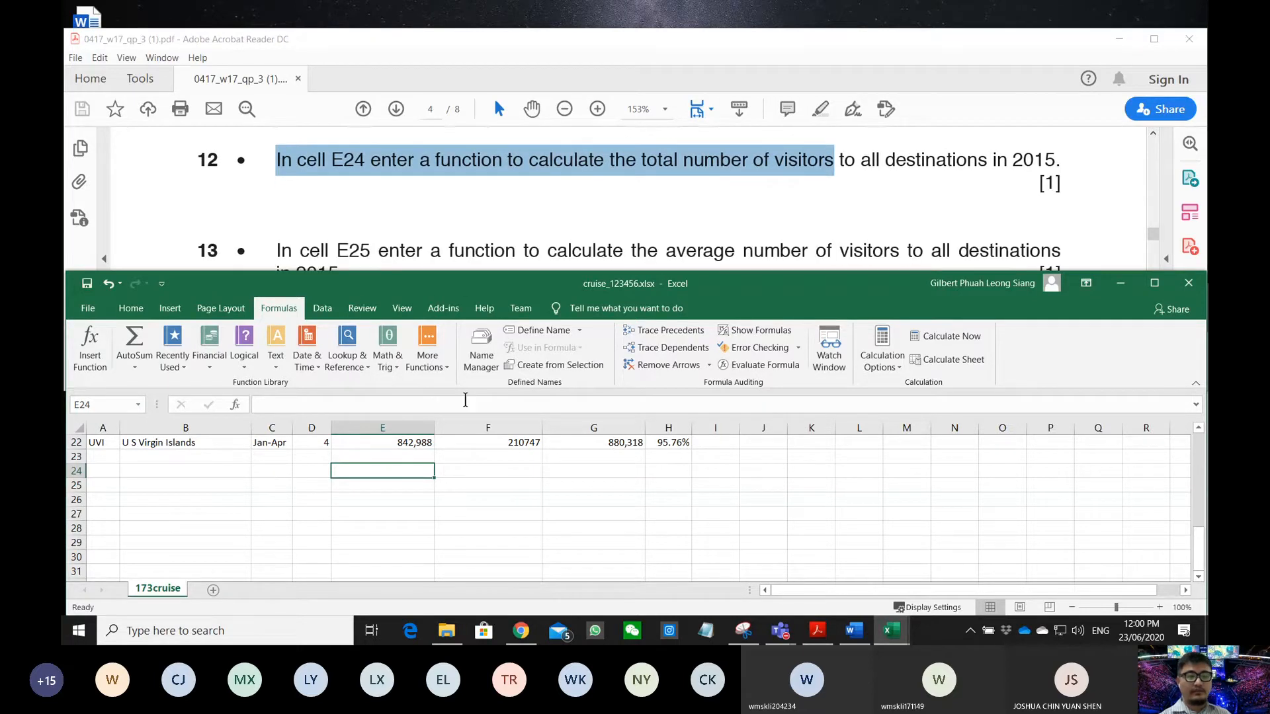
pyautogui.scroll(7, 407, 475)
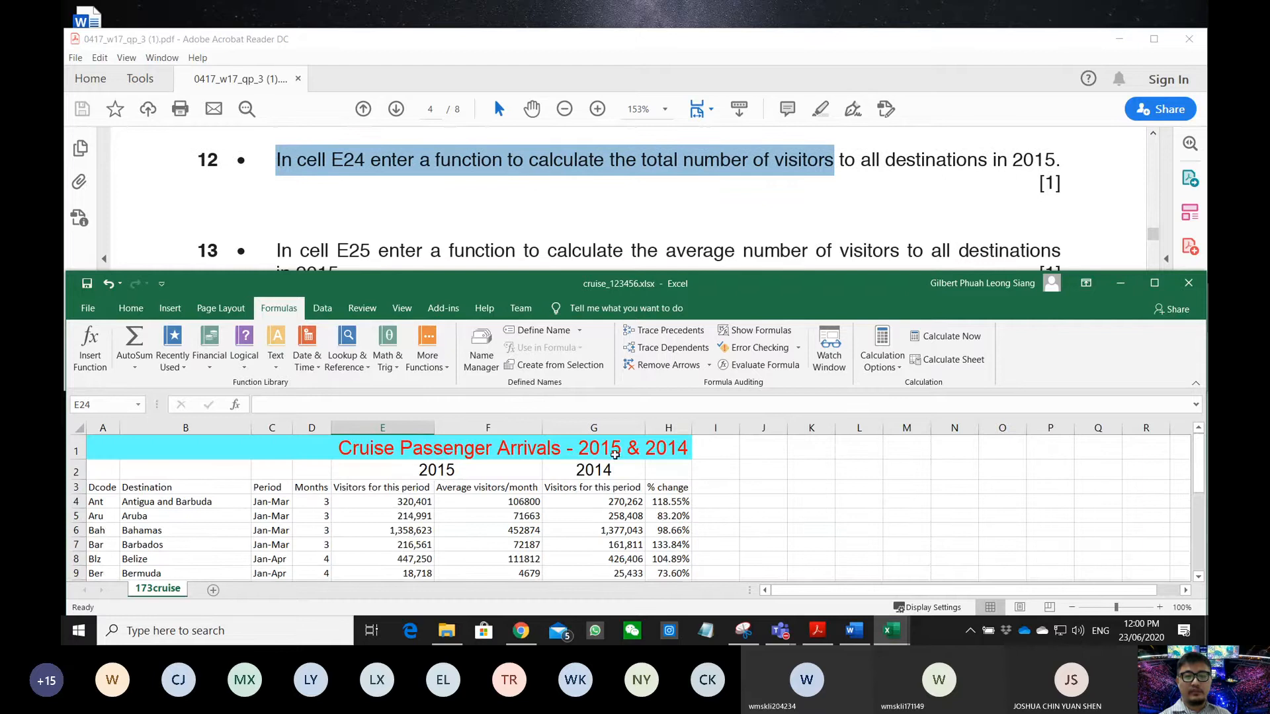
pyautogui.click(132, 309)
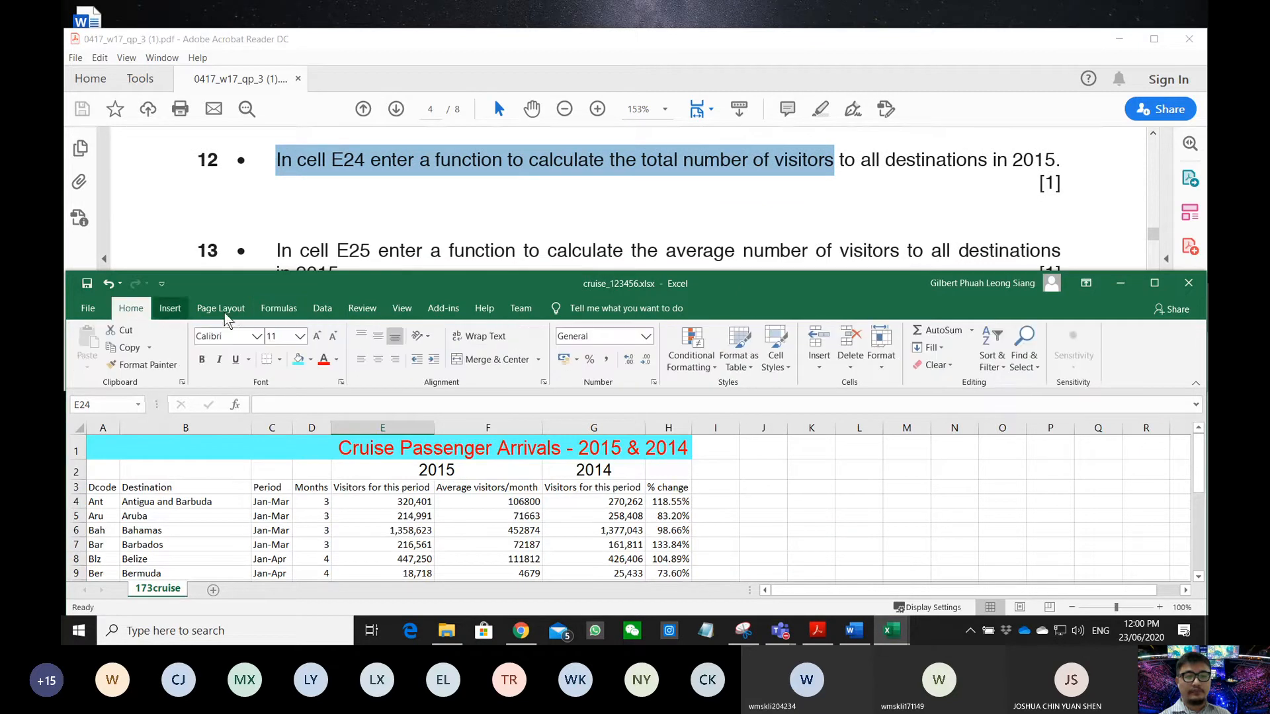
pyautogui.click(947, 332)
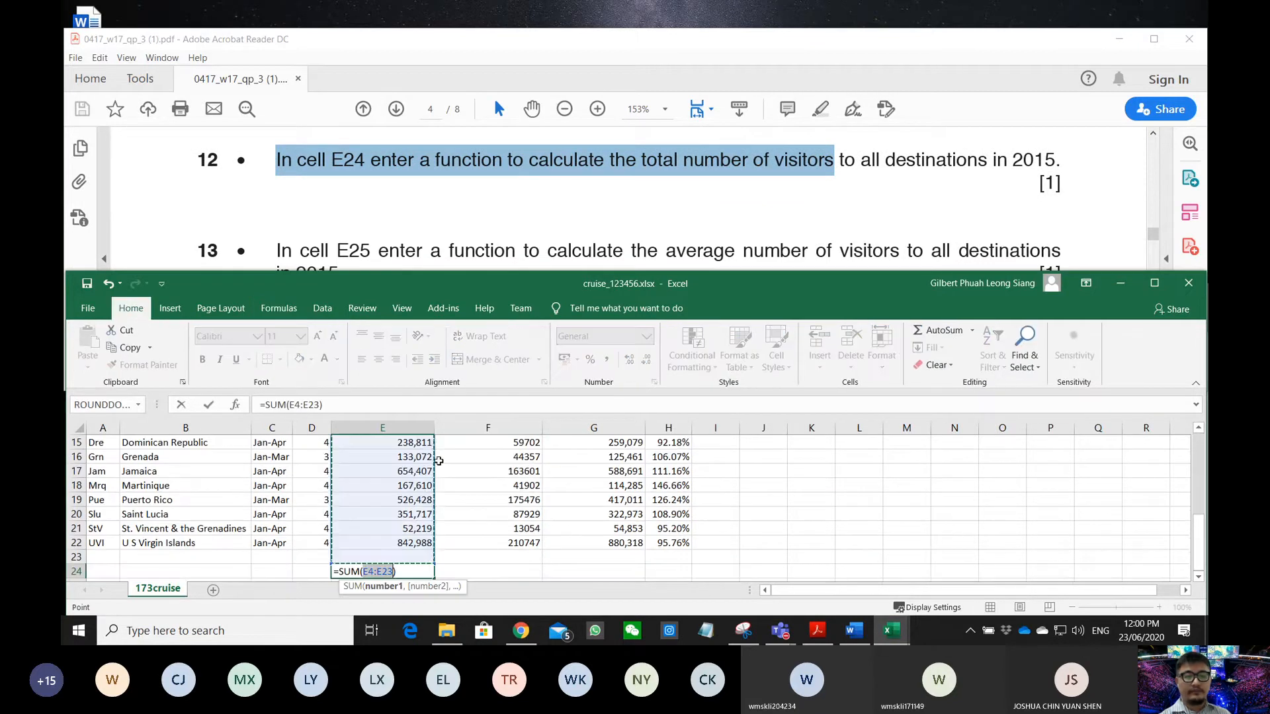
pyautogui.scroll(6, 414, 516)
pyautogui.scroll(-7, 414, 516)
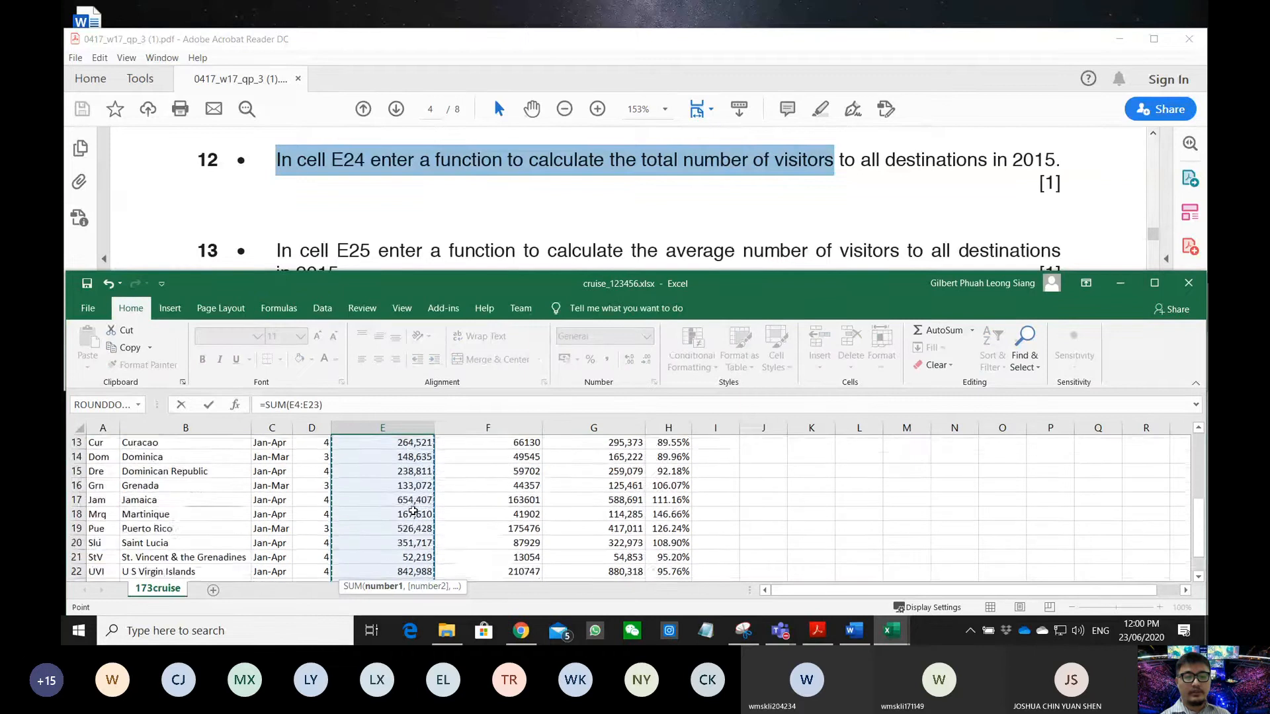
pyautogui.press('Return')
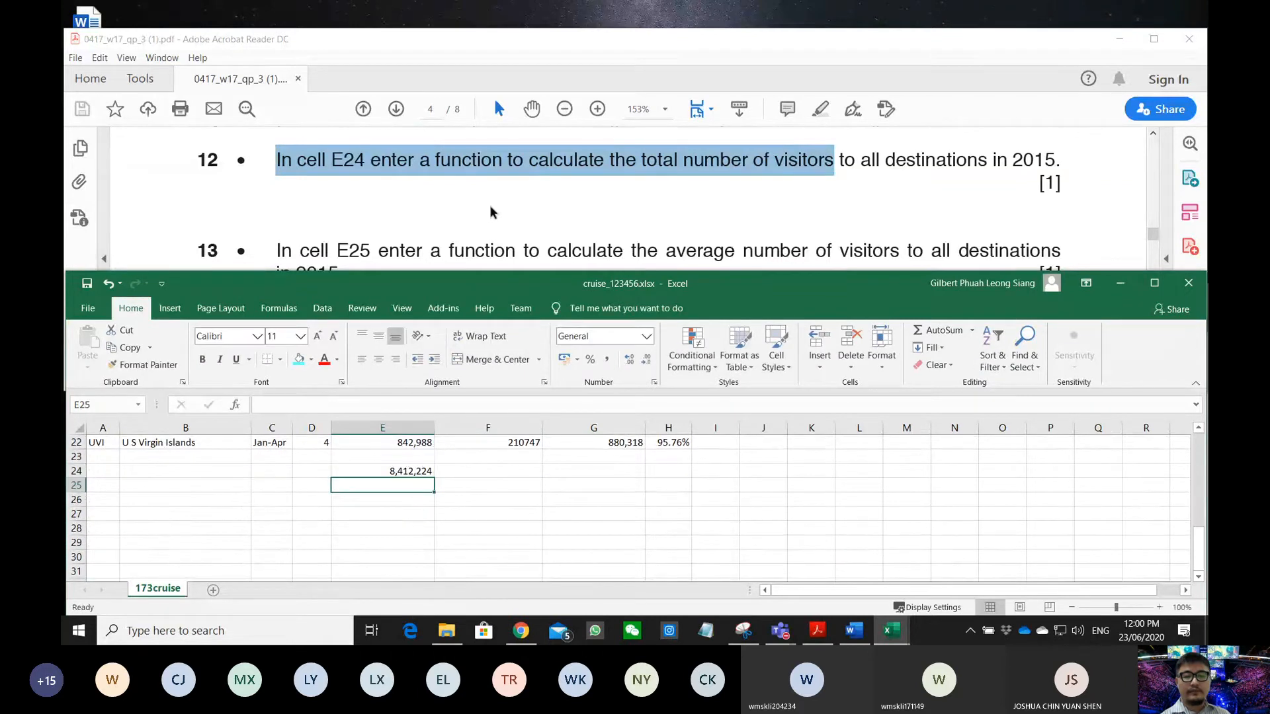
pyautogui.scroll(-1, 483, 213)
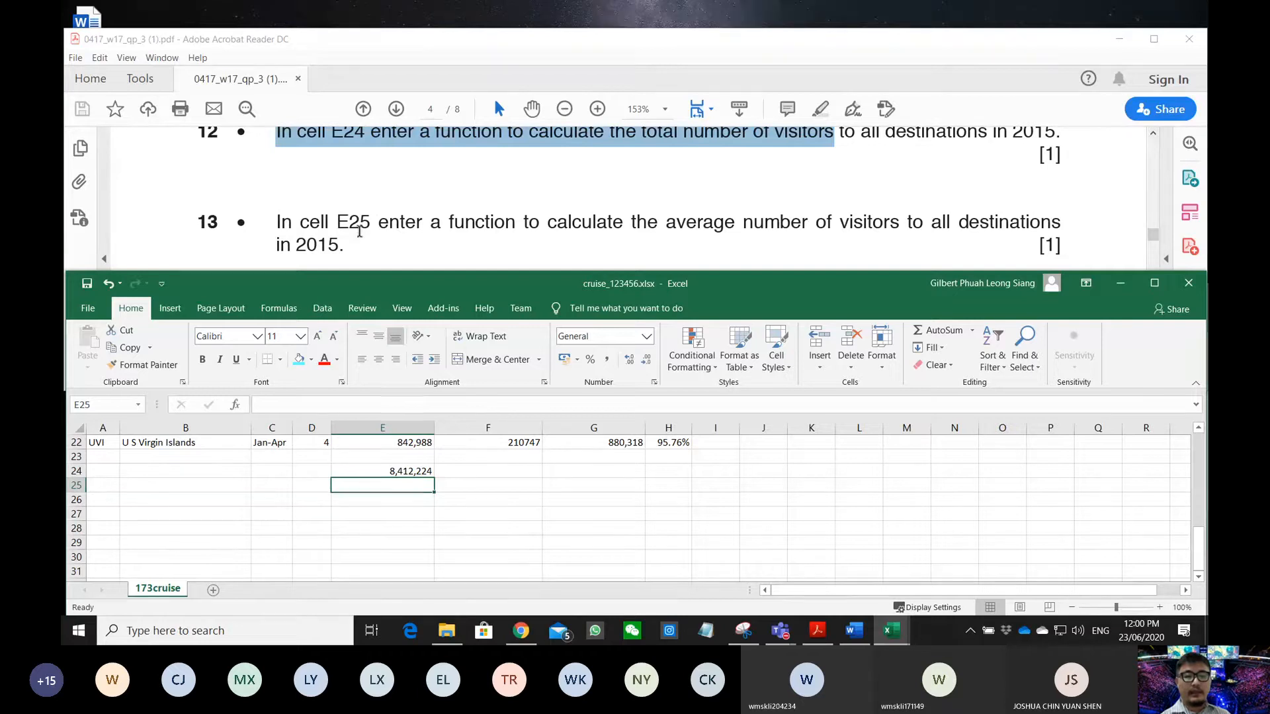
# - Enter =AVERAGE(E4:E22) in E25, correcting the range so it shows 442,749
pyautogui.moveTo(371, 225); pyautogui.dragTo(949, 244)
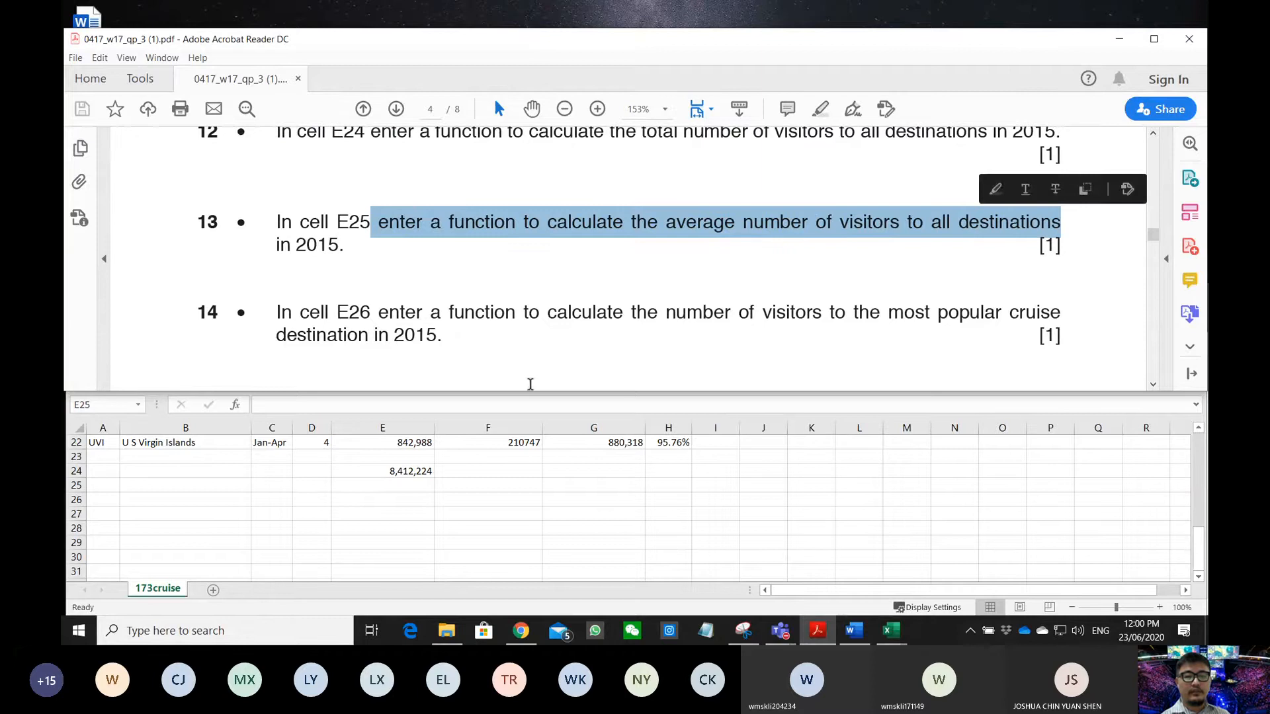
pyautogui.click(422, 483)
pyautogui.write('=ave')
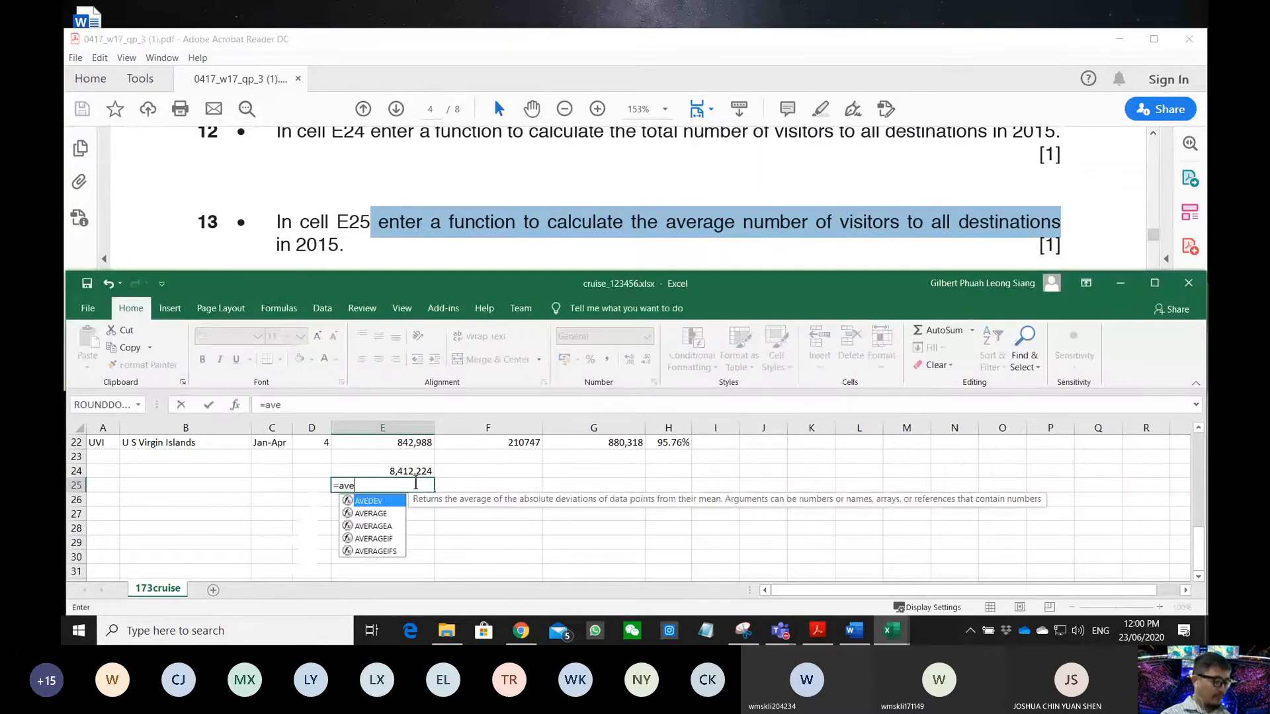
pyautogui.write('rag')
pyautogui.press('Tab')
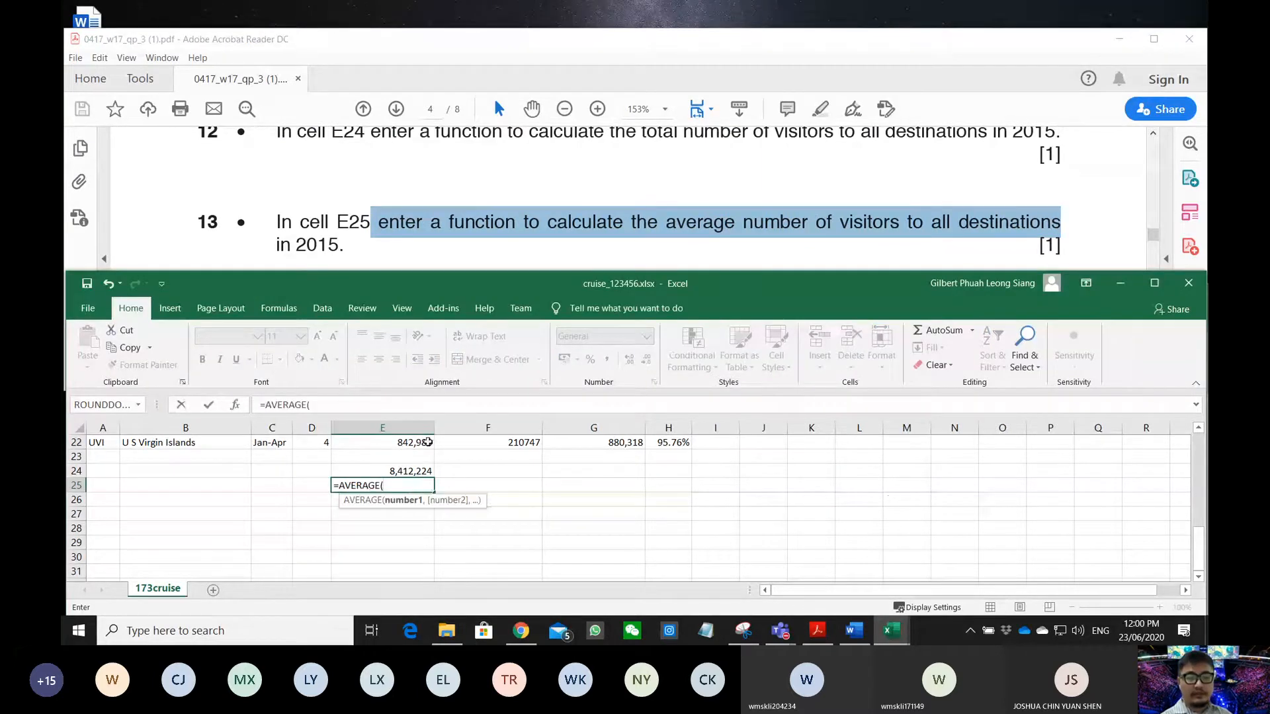
pyautogui.moveTo(424, 438); pyautogui.dragTo(384, 559)
pyautogui.scroll(-6, 397, 522)
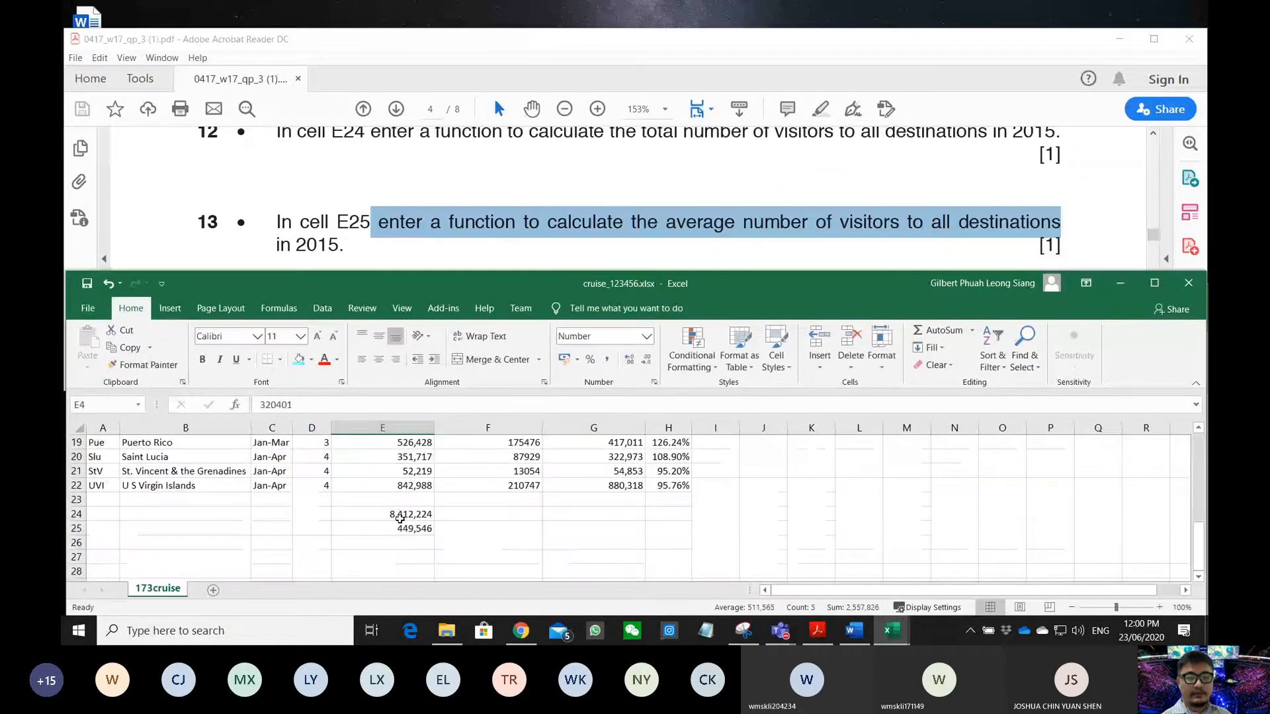
pyautogui.click(400, 527)
pyautogui.moveTo(311, 405); pyautogui.dragTo(340, 404)
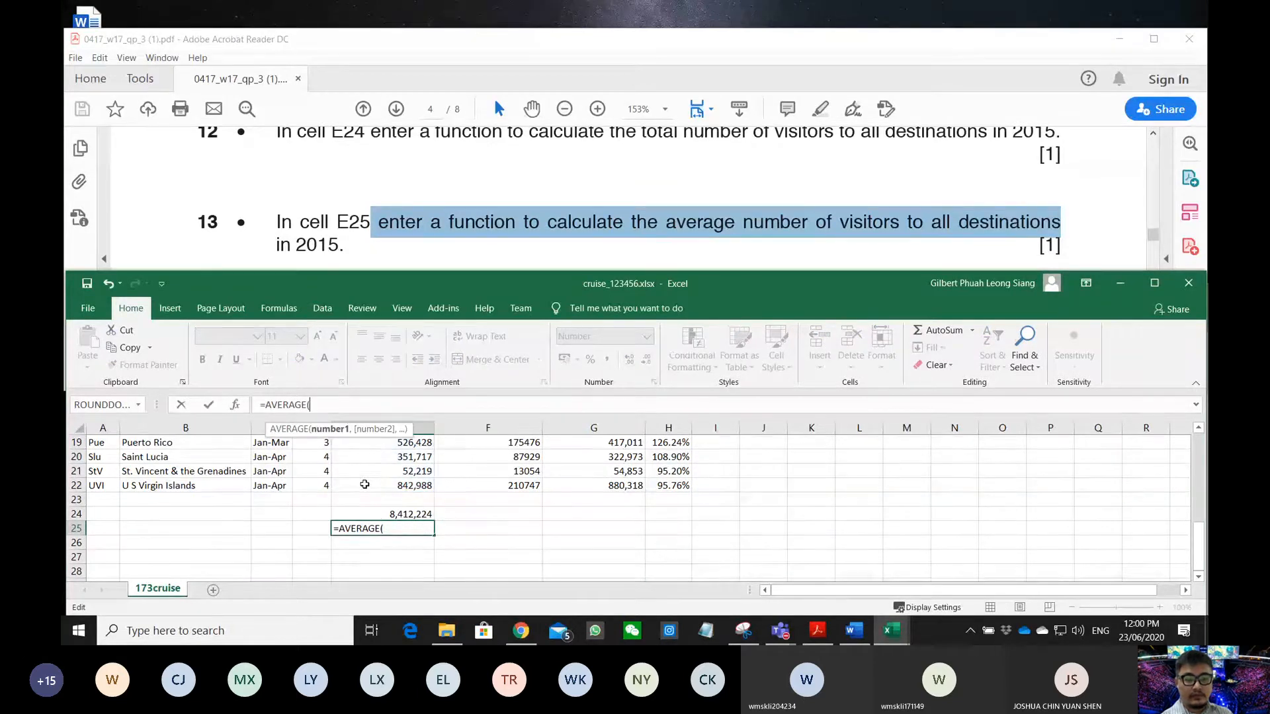
pyautogui.moveTo(384, 485)
pyautogui.mouseDown()
pyautogui.moveTo(386, 385)
pyautogui.moveTo(381, 503)
pyautogui.mouseUp()
pyautogui.press('Return')
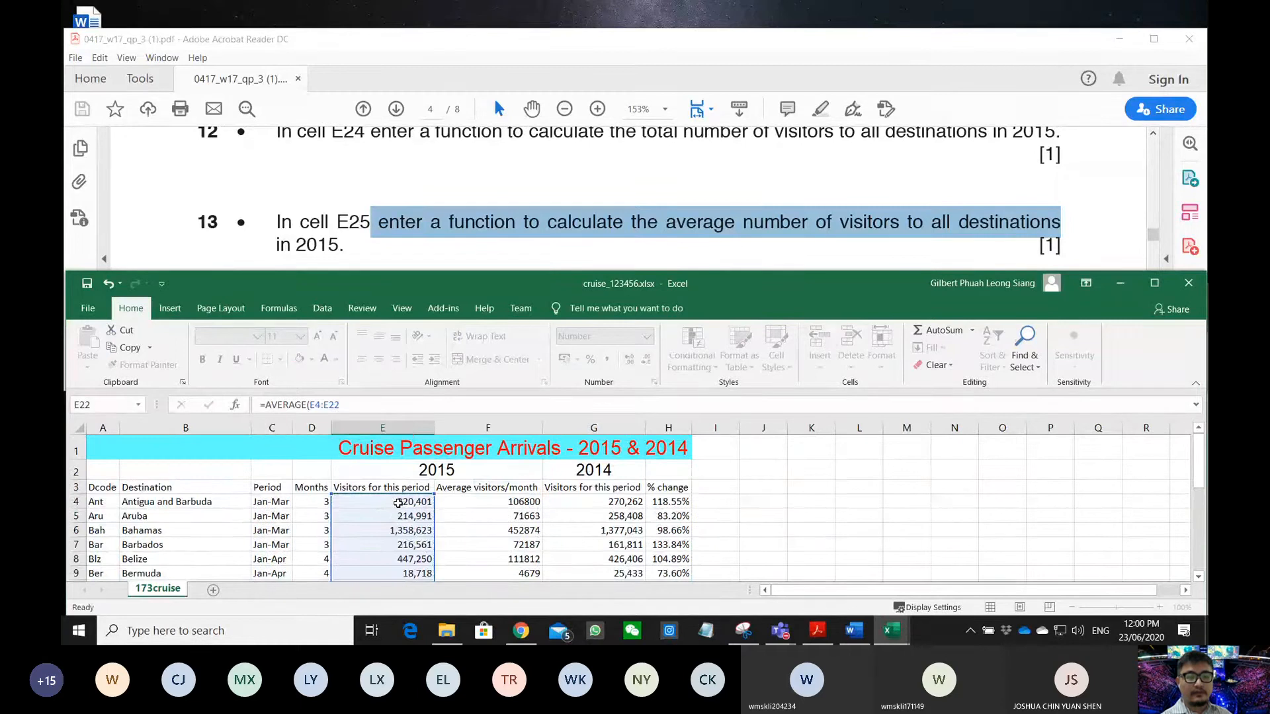
# - Highlight question 14's task about cell E26 in the exam paper
pyautogui.click(490, 229)
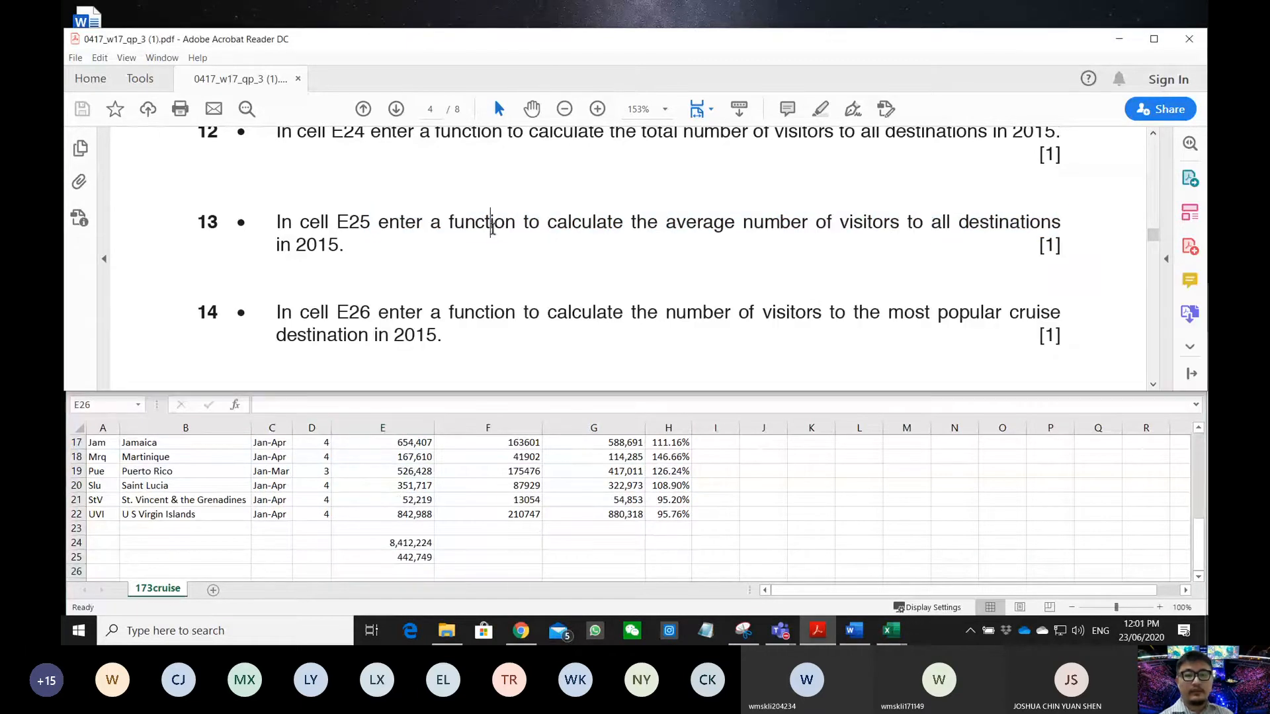
pyautogui.scroll(-1, 476, 250)
pyautogui.moveTo(318, 286); pyautogui.dragTo(390, 286)
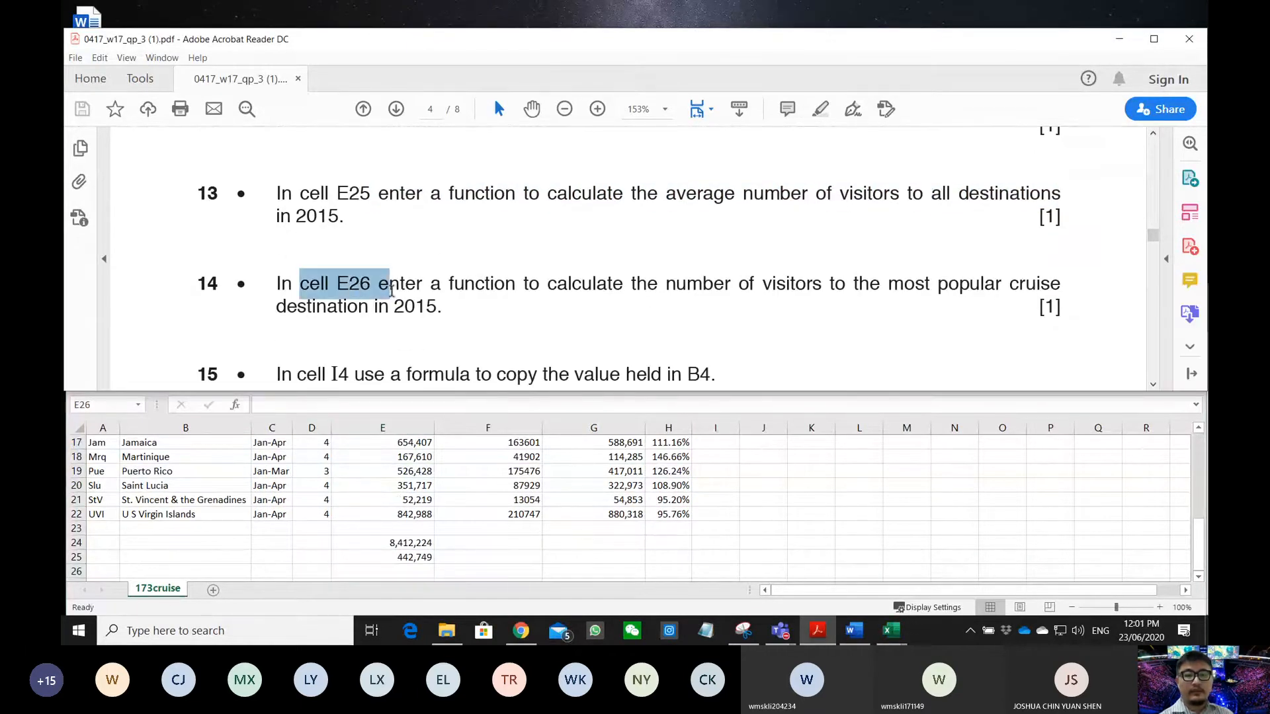
pyautogui.click(391, 569)
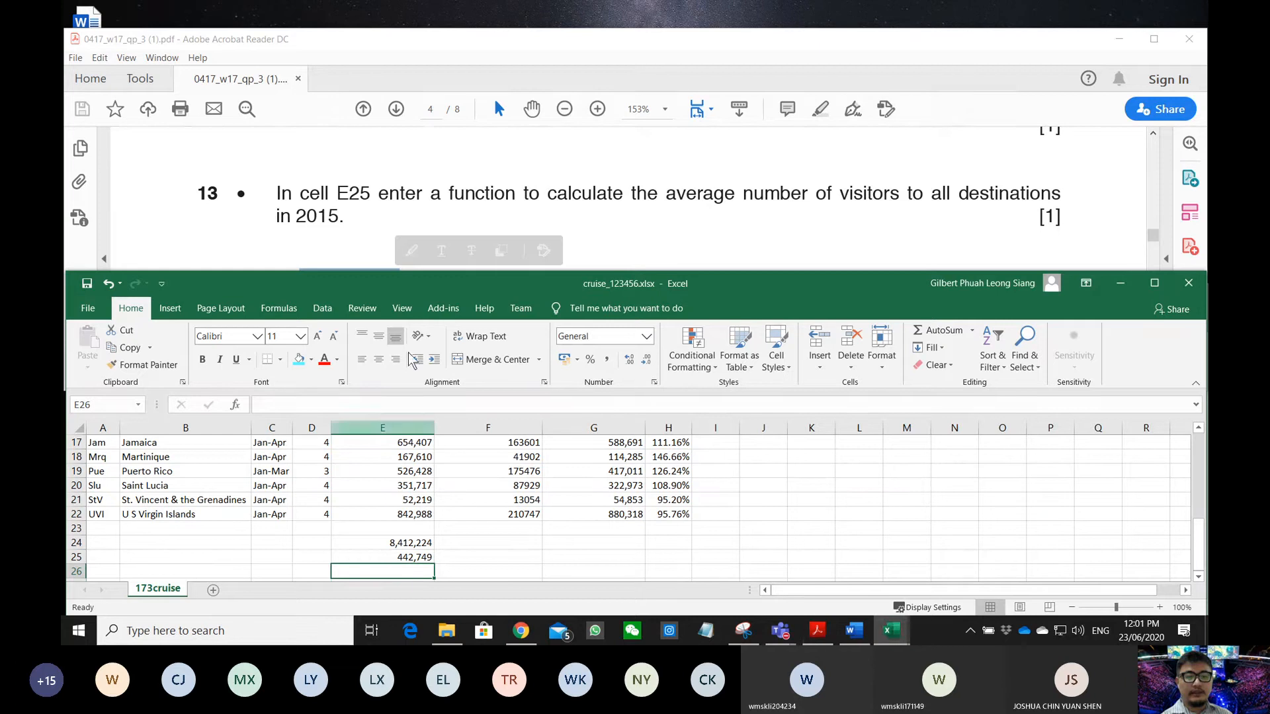
pyautogui.scroll(-3, 390, 205)
pyautogui.click(390, 205)
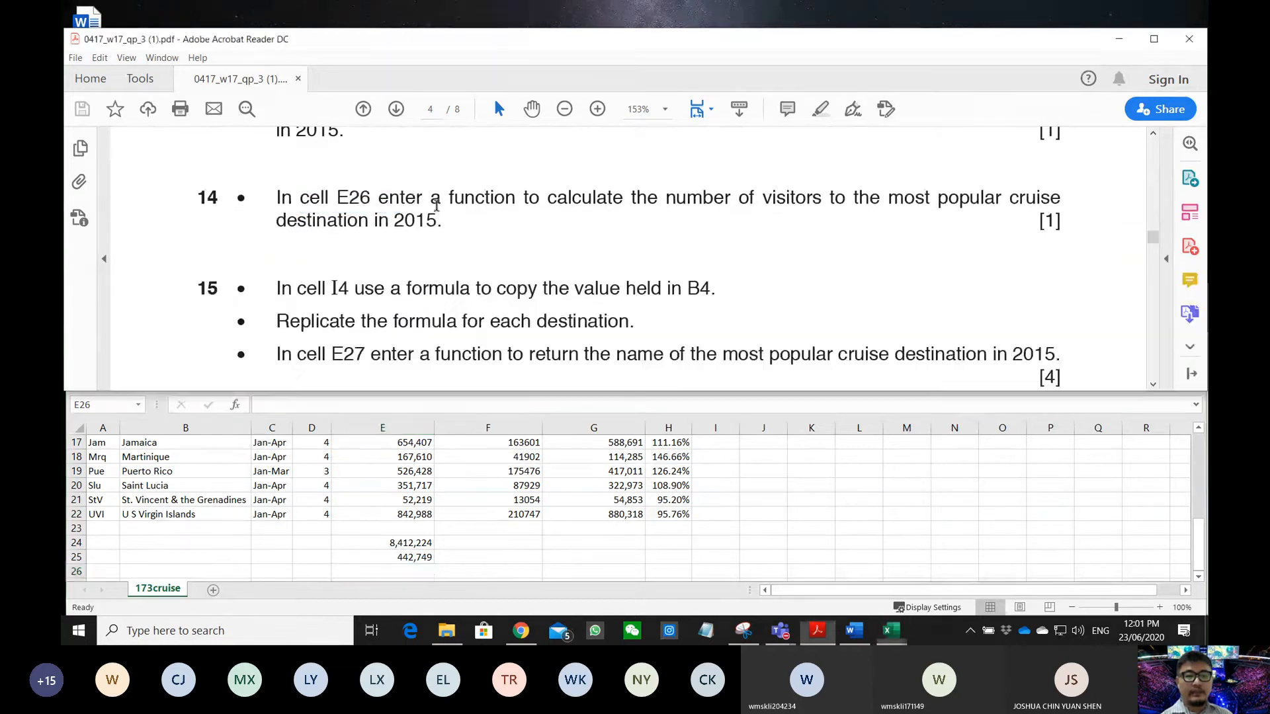
pyautogui.moveTo(548, 198); pyautogui.dragTo(520, 235)
pyautogui.click(433, 225)
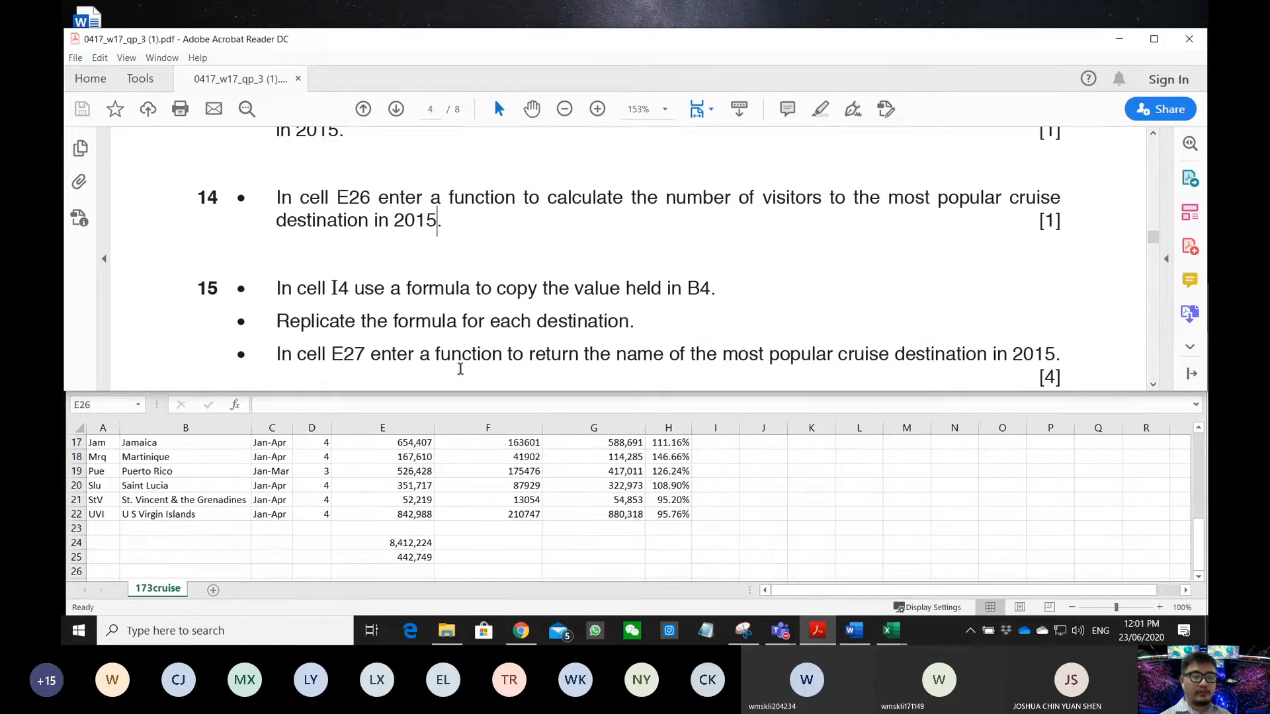
# - Enter =MAX(E4:E22) in E26, showing the highest count 1,455,974
pyautogui.click(408, 569)
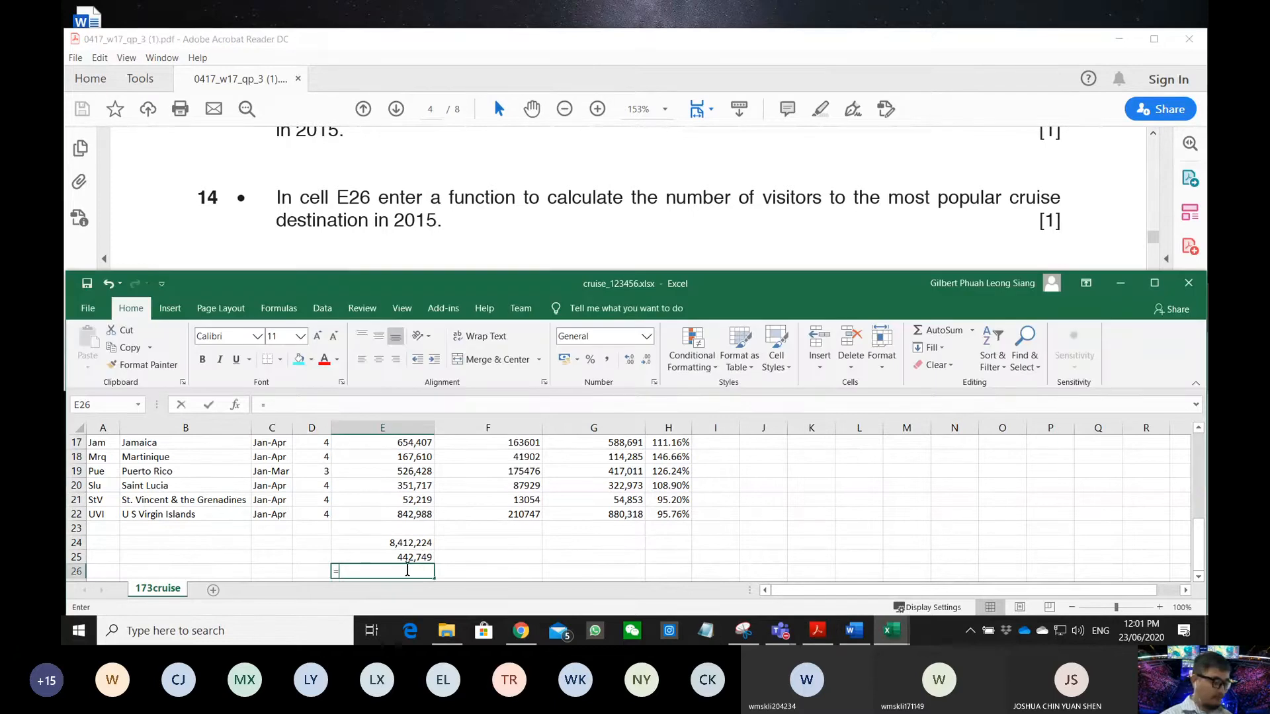
pyautogui.write('=MAX(')
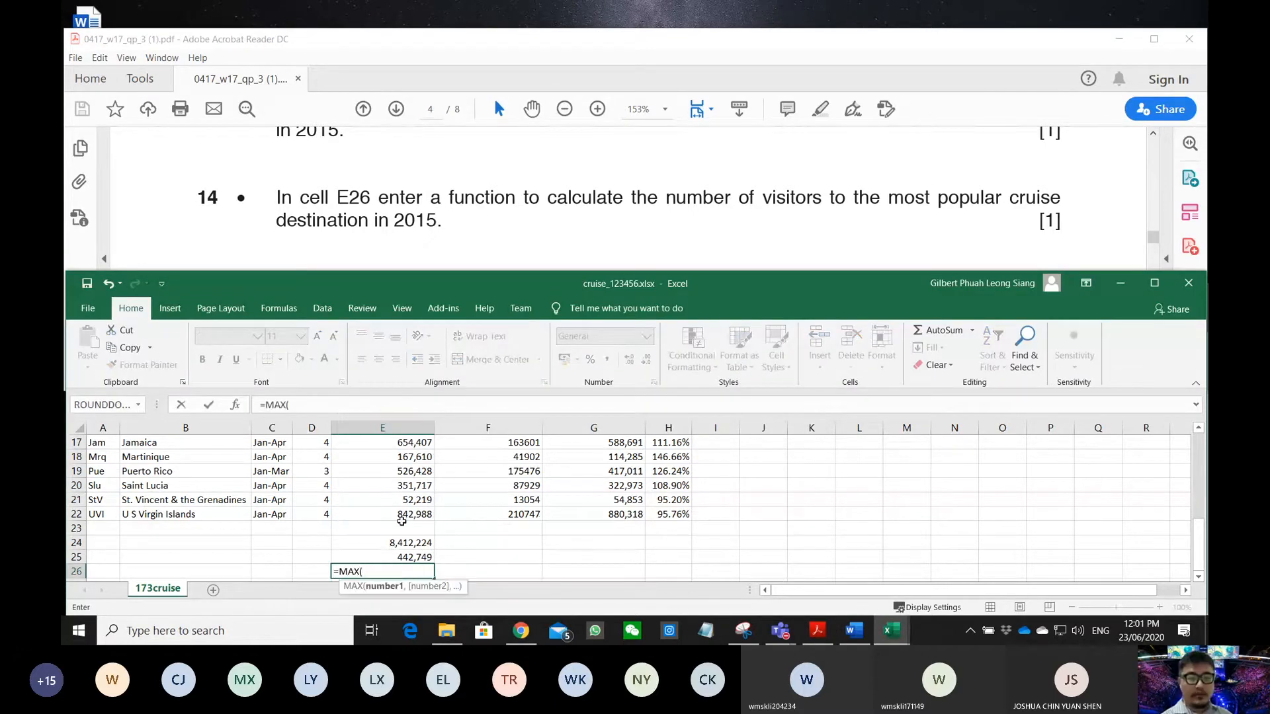
pyautogui.moveTo(402, 515)
pyautogui.mouseDown()
pyautogui.moveTo(400, 456)
pyautogui.moveTo(423, 431)
pyautogui.moveTo(397, 411)
pyautogui.moveTo(392, 506)
pyautogui.mouseUp()
pyautogui.press('Return')
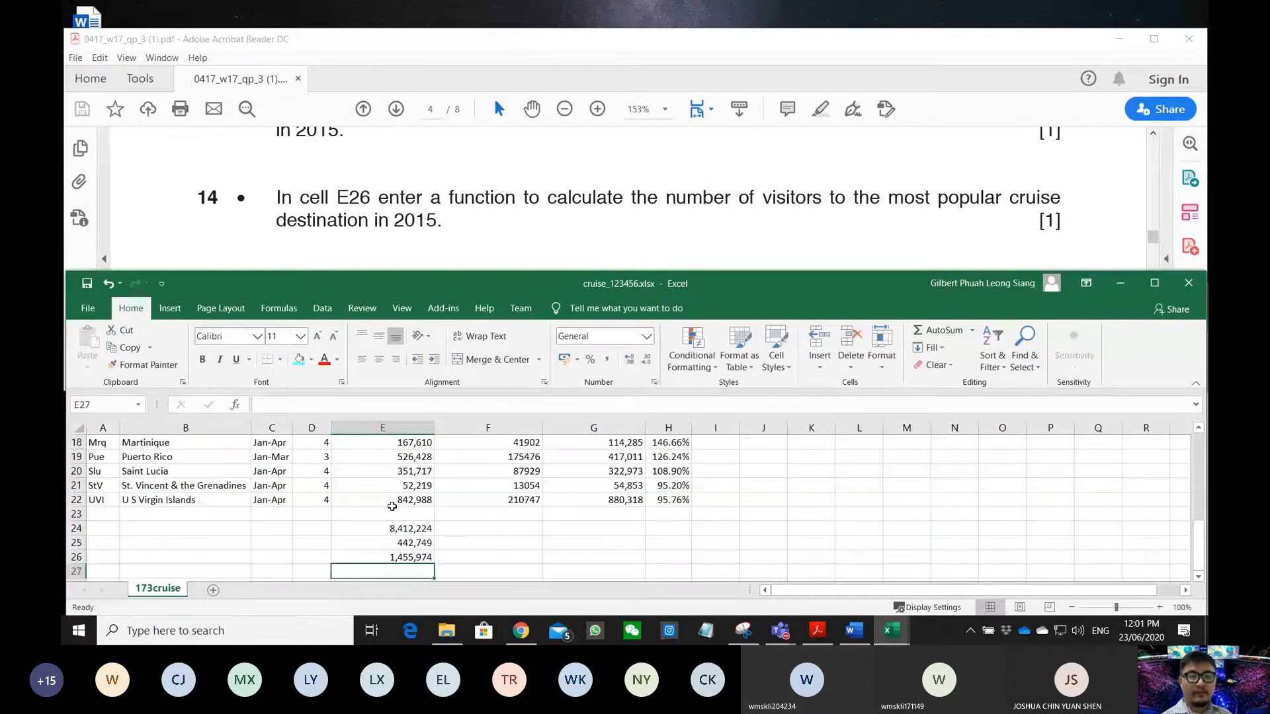
pyautogui.scroll(-4, 431, 228)
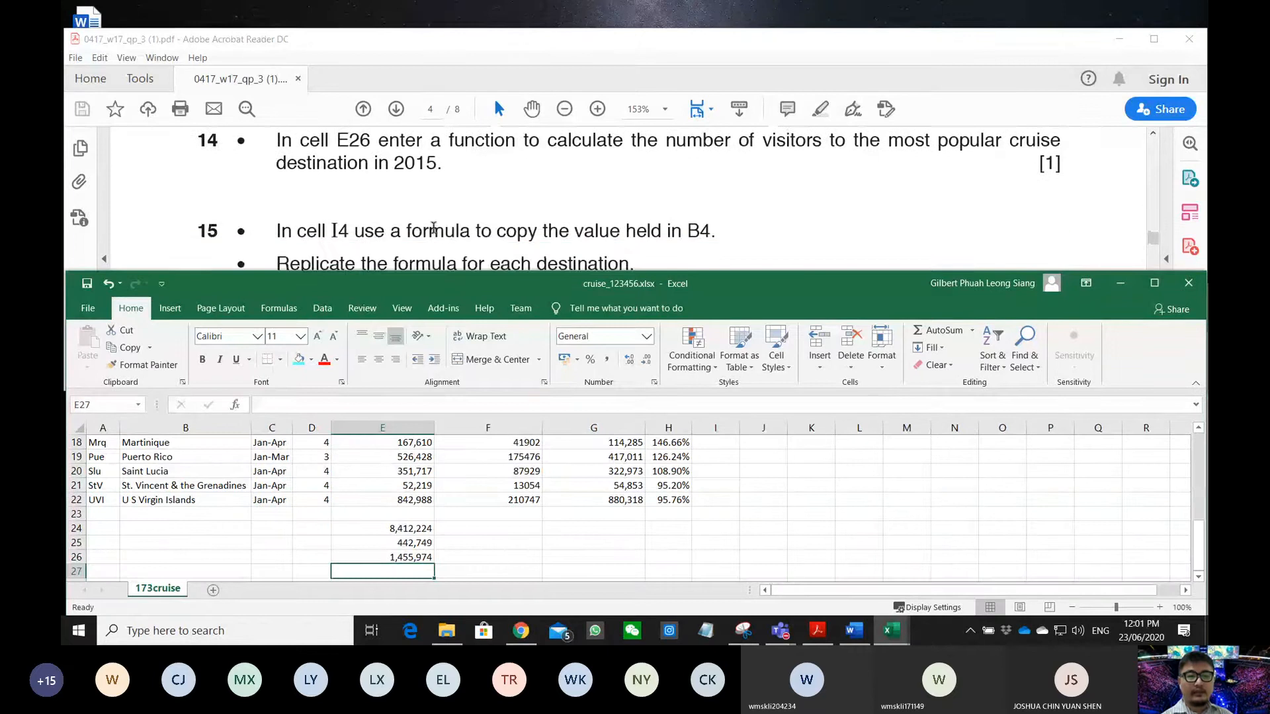
pyautogui.scroll(3, 431, 227)
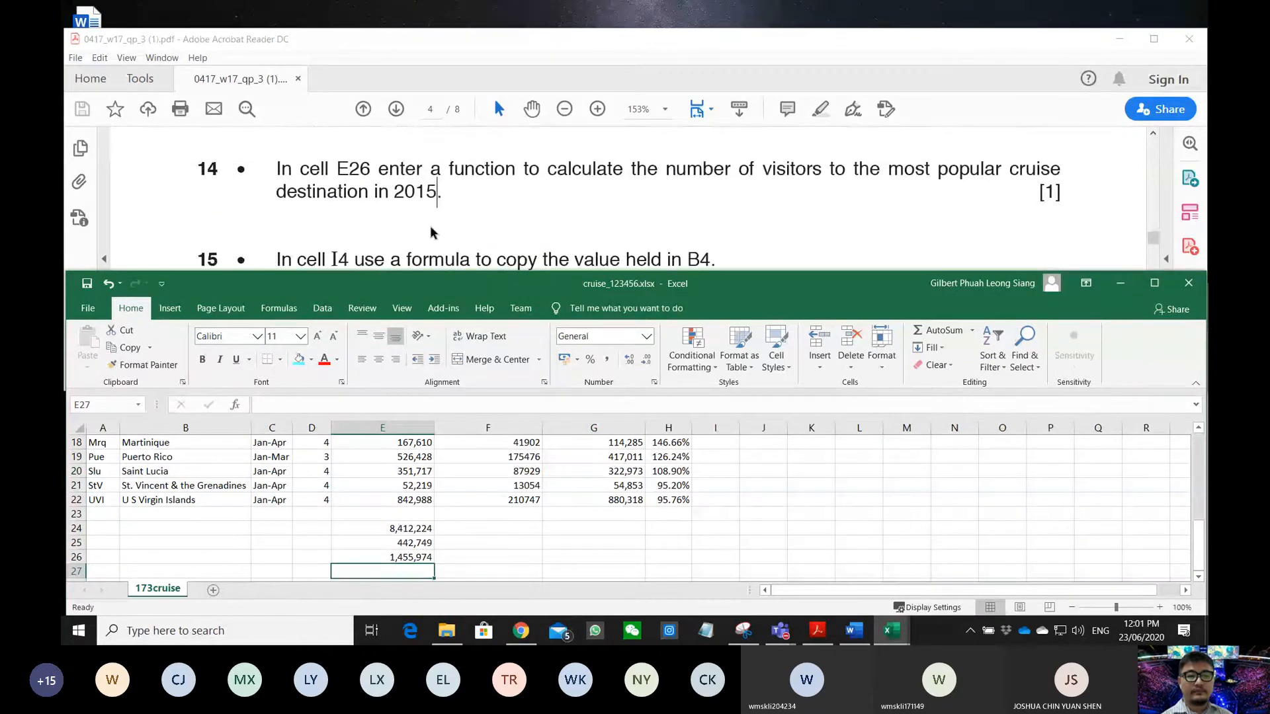
pyautogui.moveTo(400, 195); pyautogui.dragTo(318, 210)
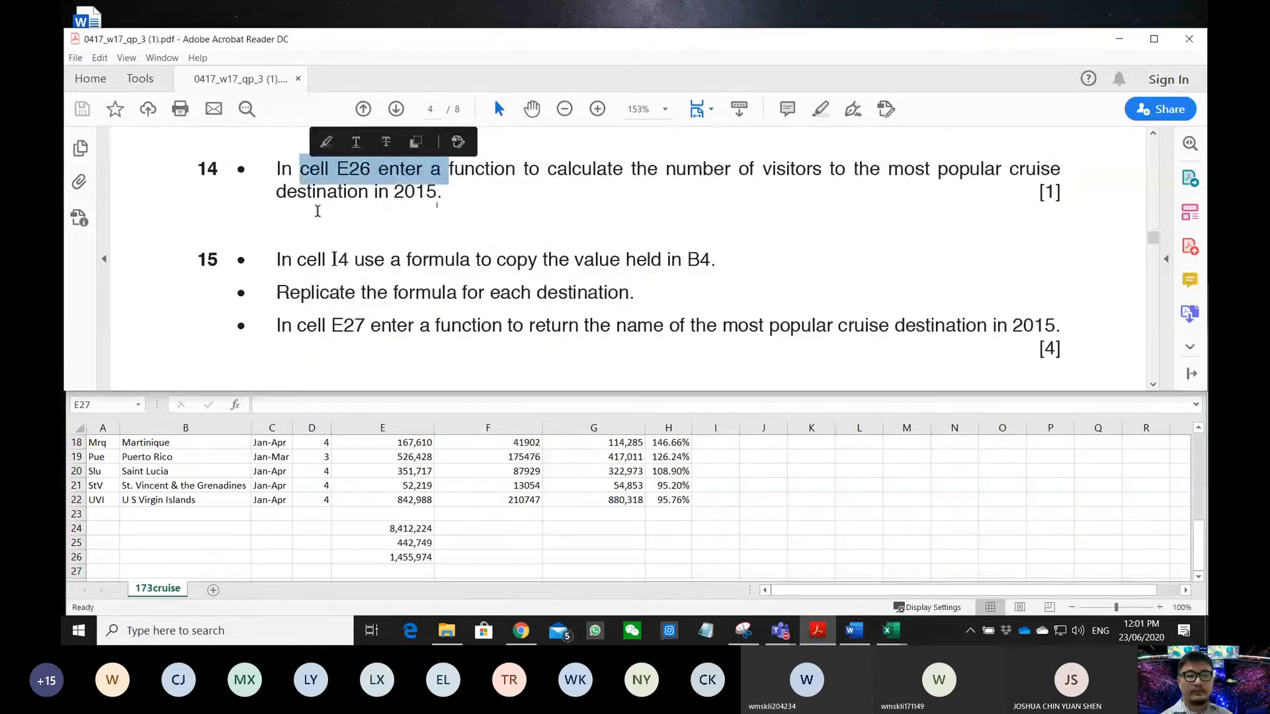
# - Select cell I4 and mark question 15's instruction to copy B4's value with a formula
pyautogui.click(286, 249)
pyautogui.scroll(-2, 309, 270)
pyautogui.scroll(-1, 310, 270)
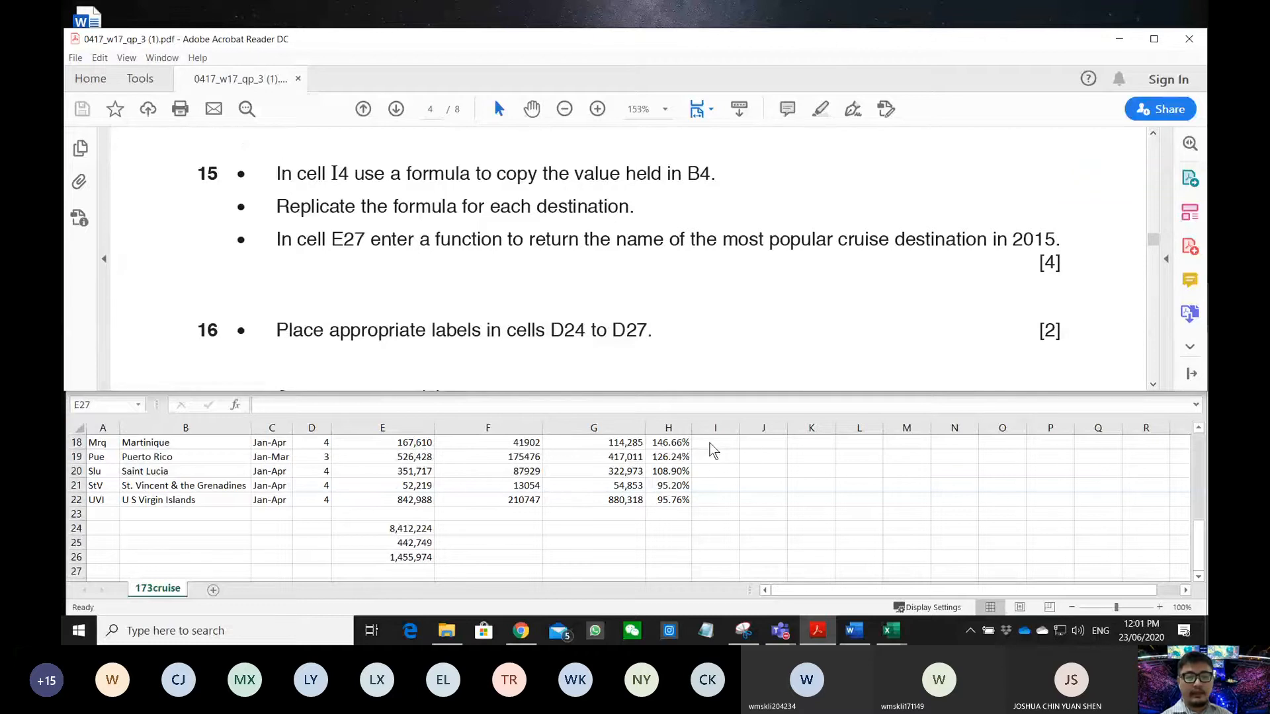
pyautogui.click(710, 474)
pyautogui.scroll(6, 711, 480)
pyautogui.click(714, 502)
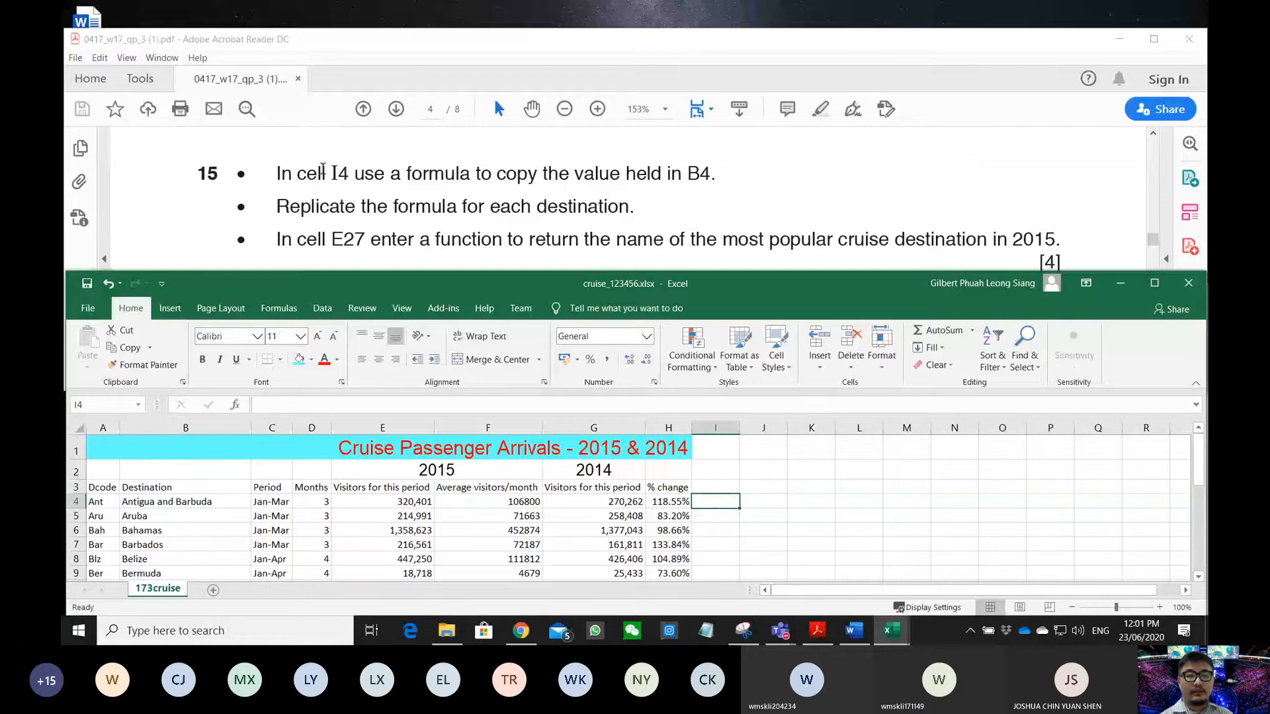
pyautogui.moveTo(349, 173); pyautogui.dragTo(651, 176)
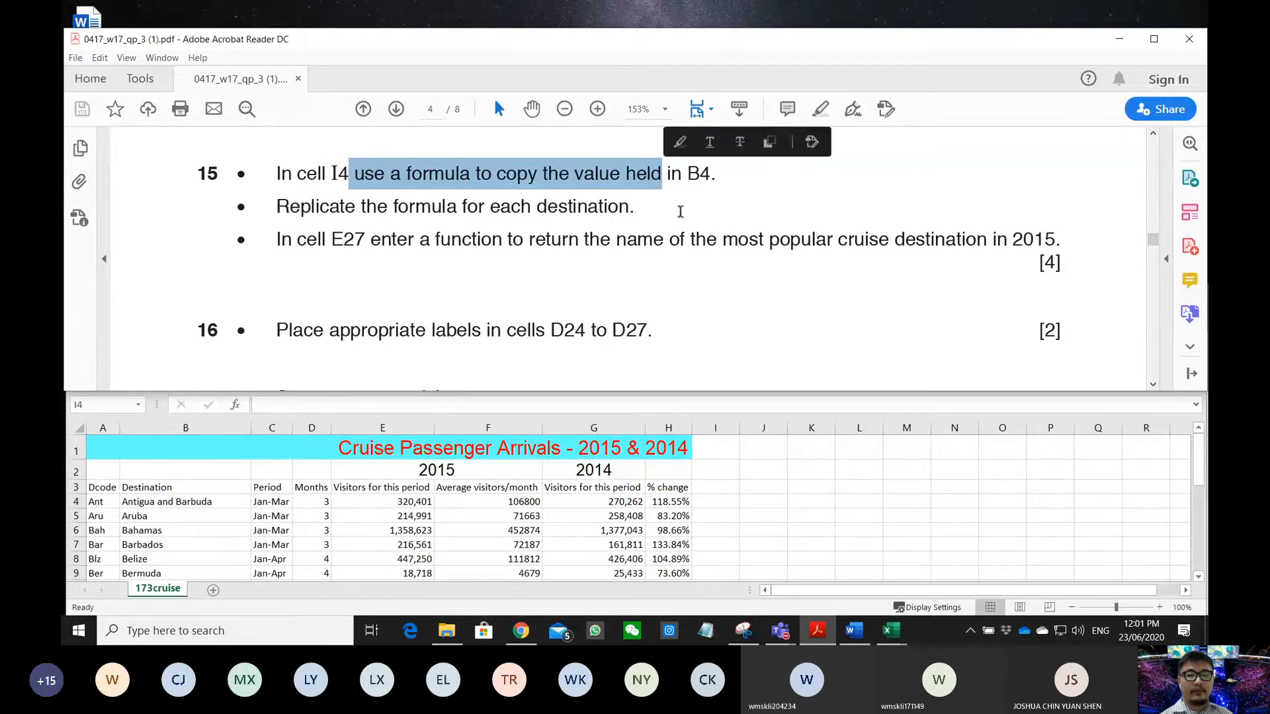
# - Enter the formula =B4 in cell I4
pyautogui.click(711, 502)
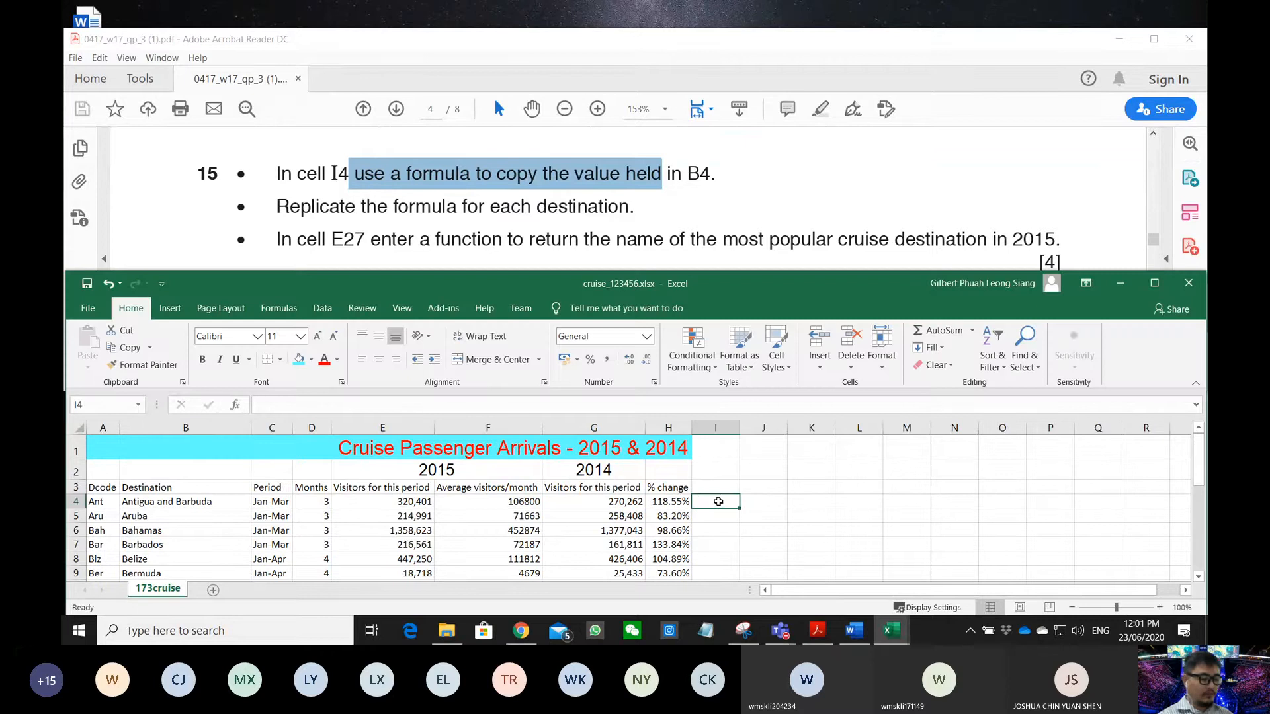
pyautogui.write('=')
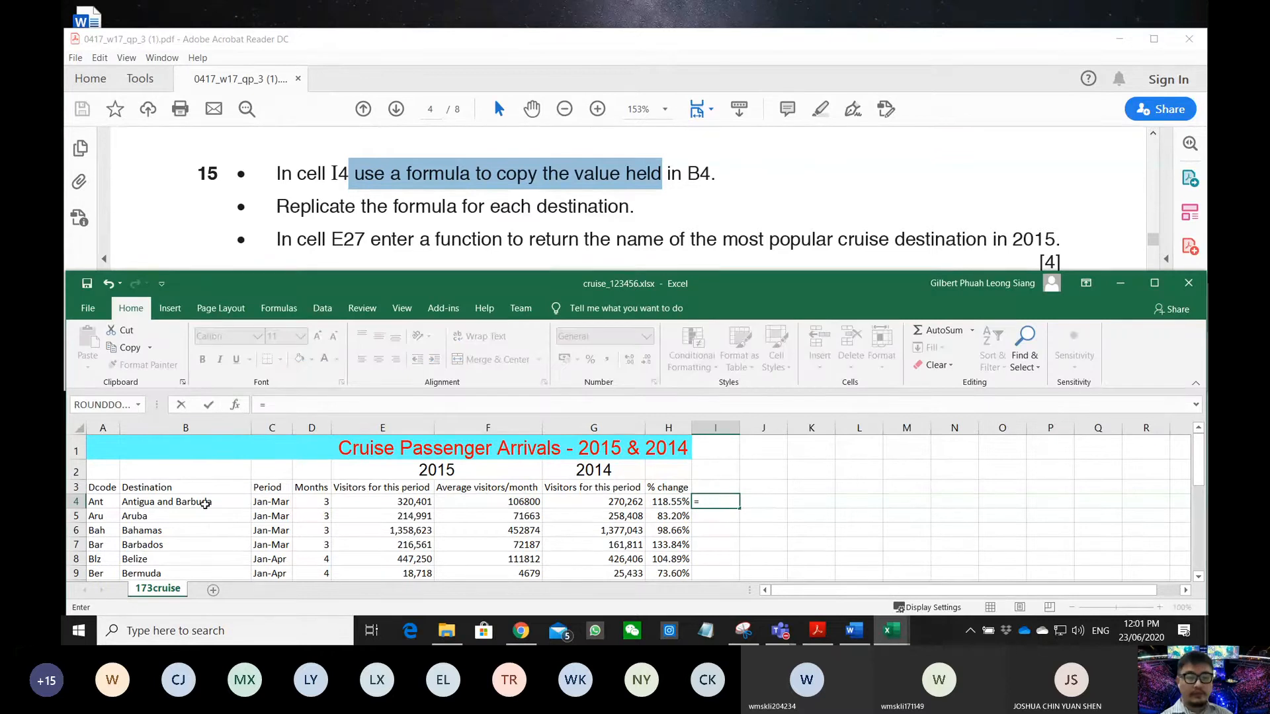
pyautogui.click(206, 503)
pyautogui.press('Return')
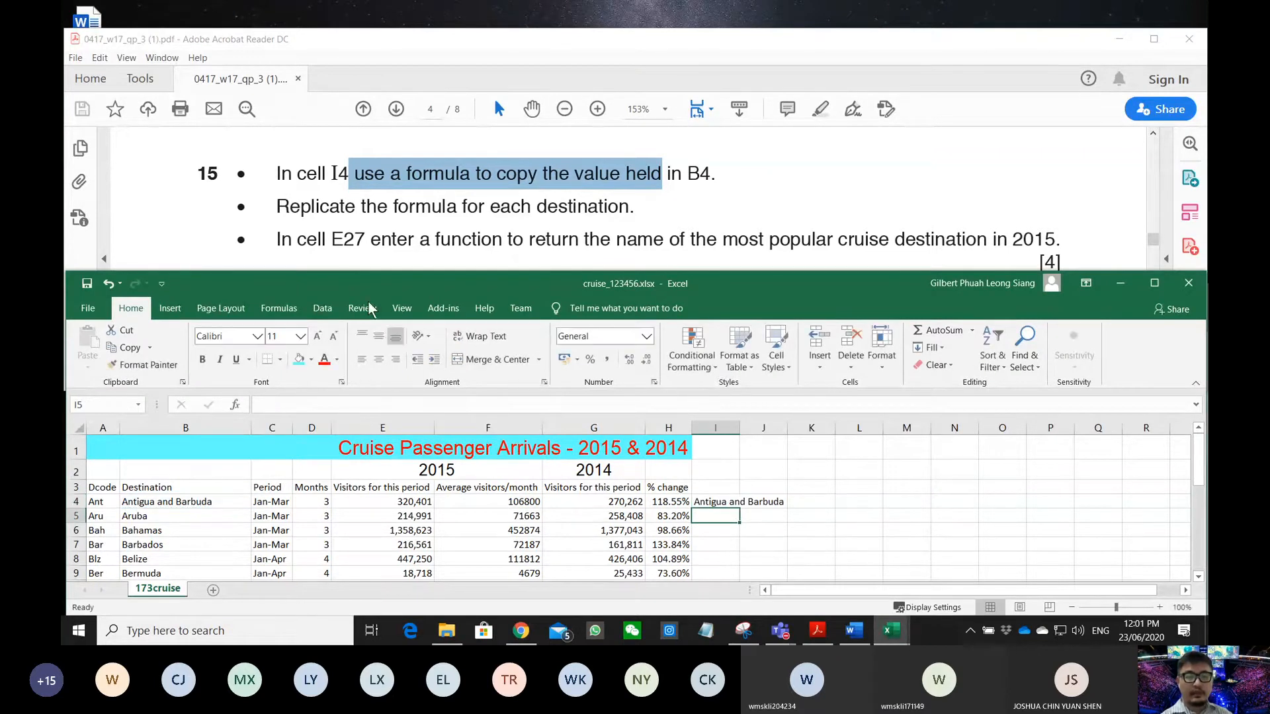
# - Copy the I4 formula down to I22, from Antigua and Barbuda to U S Virgin Islands
pyautogui.click(377, 207)
pyautogui.moveTo(282, 206); pyautogui.dragTo(629, 207)
pyautogui.click(727, 501)
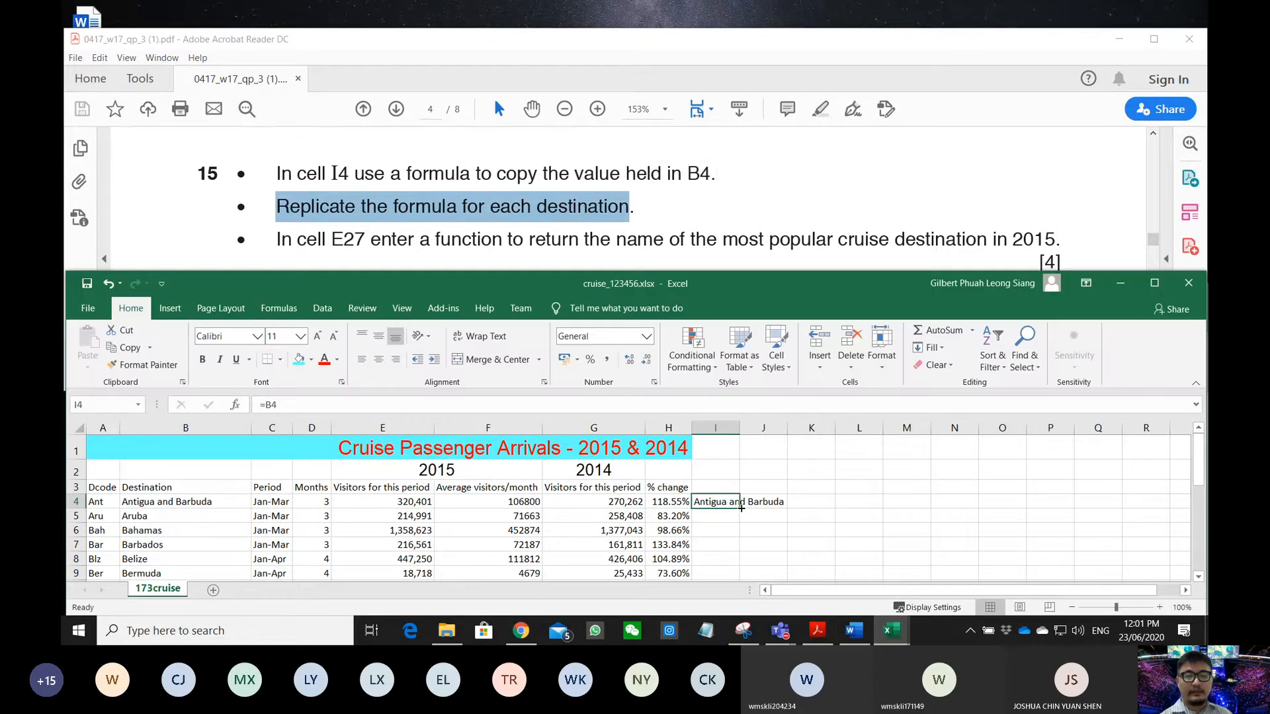
pyautogui.moveTo(742, 508); pyautogui.dragTo(735, 561)
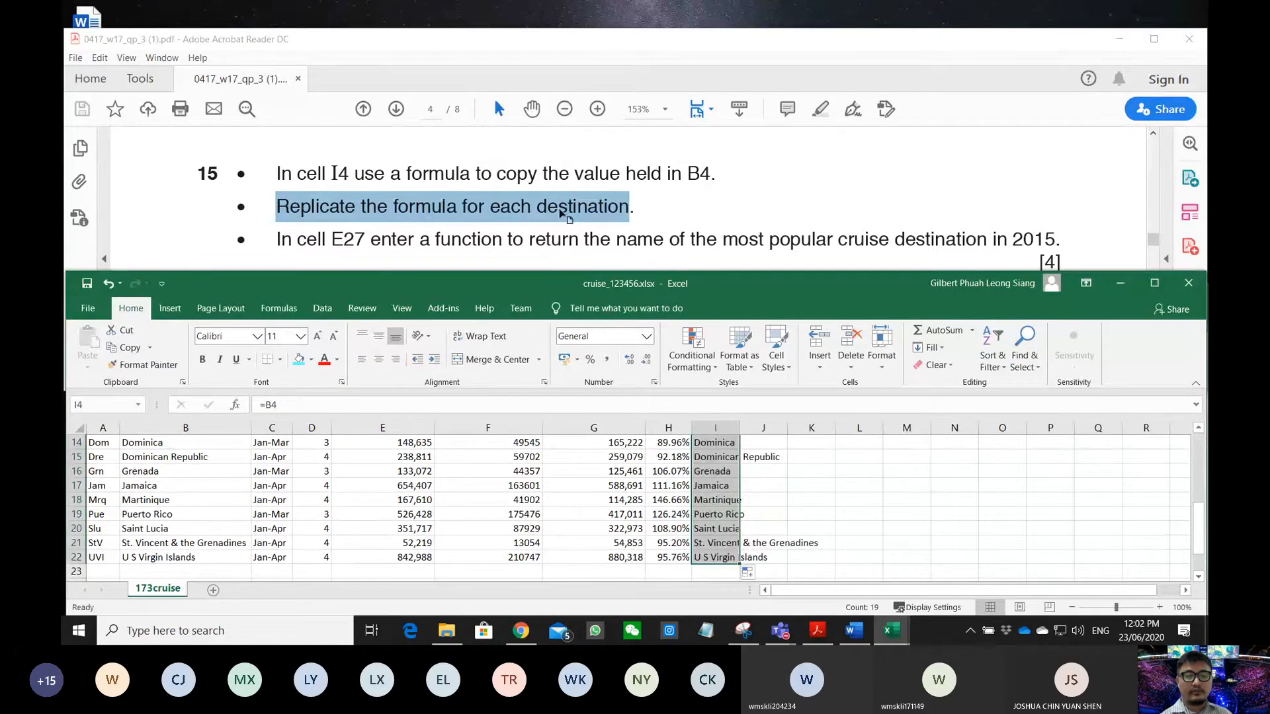
pyautogui.click(465, 230)
pyautogui.moveTo(278, 240); pyautogui.dragTo(398, 256)
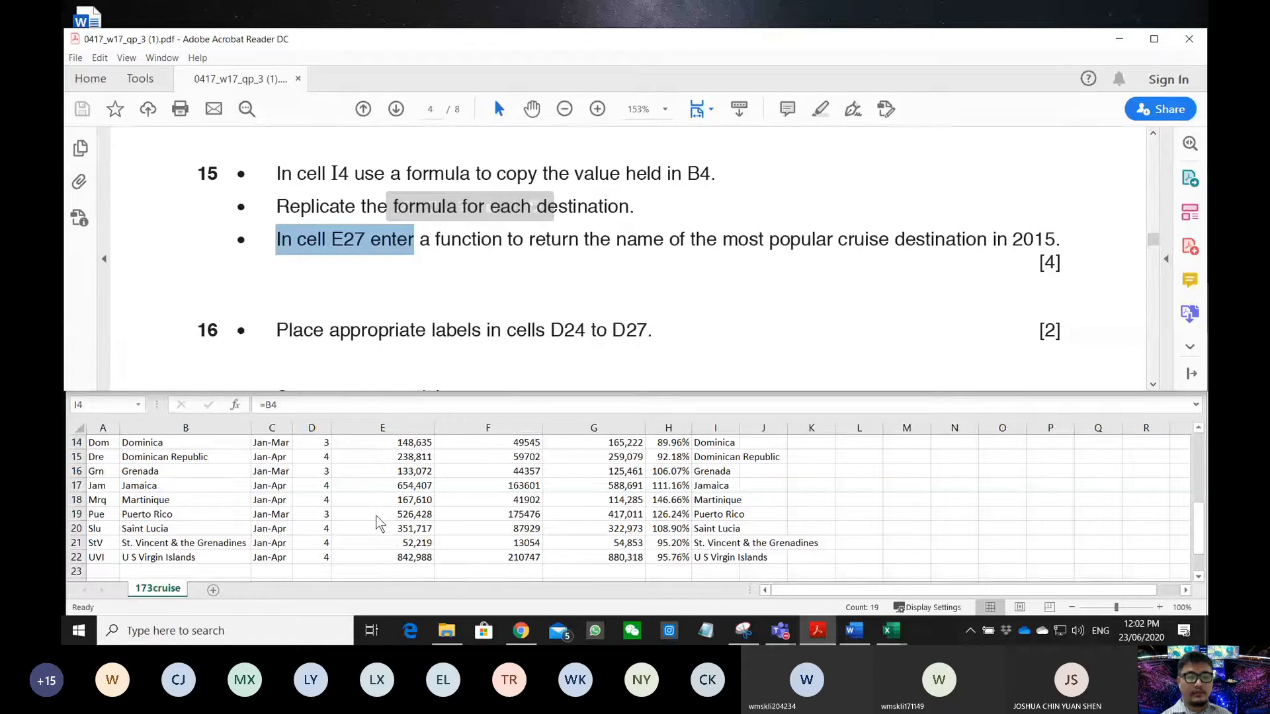
# - Jump to cell E27 through the Name Box and review the E27 function requirement
pyautogui.scroll(-3, 377, 512)
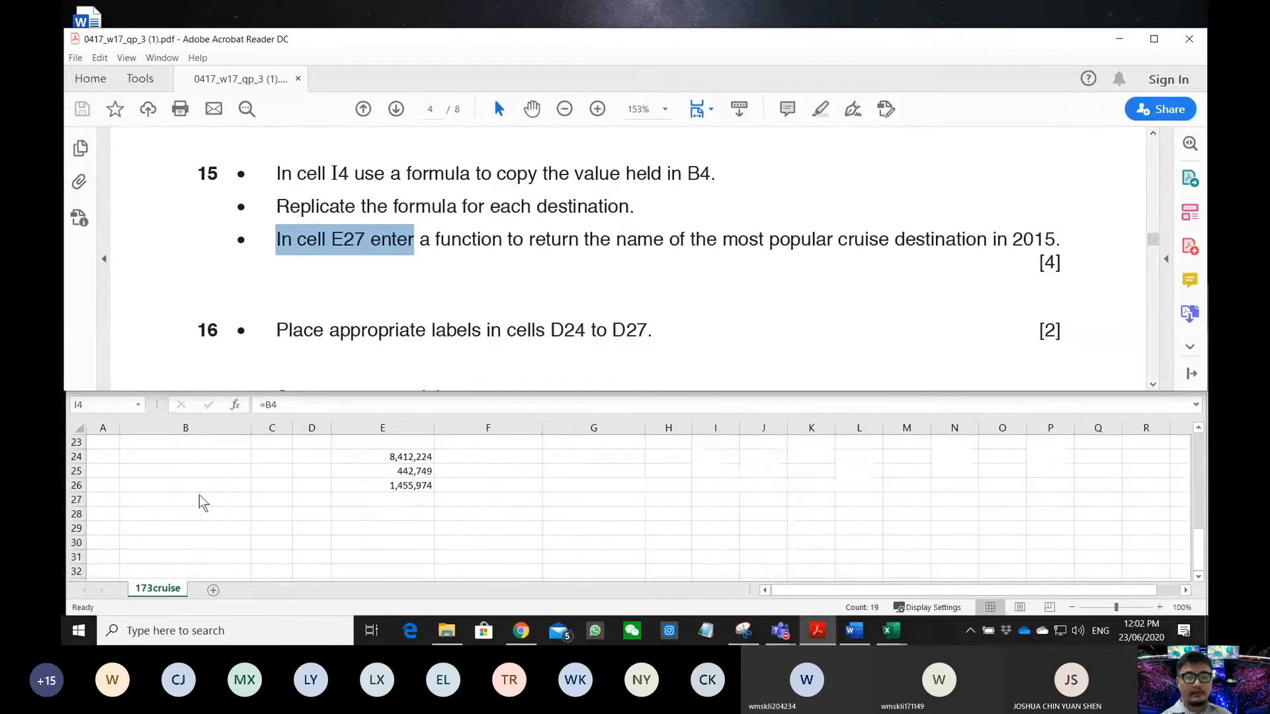
pyautogui.click(391, 503)
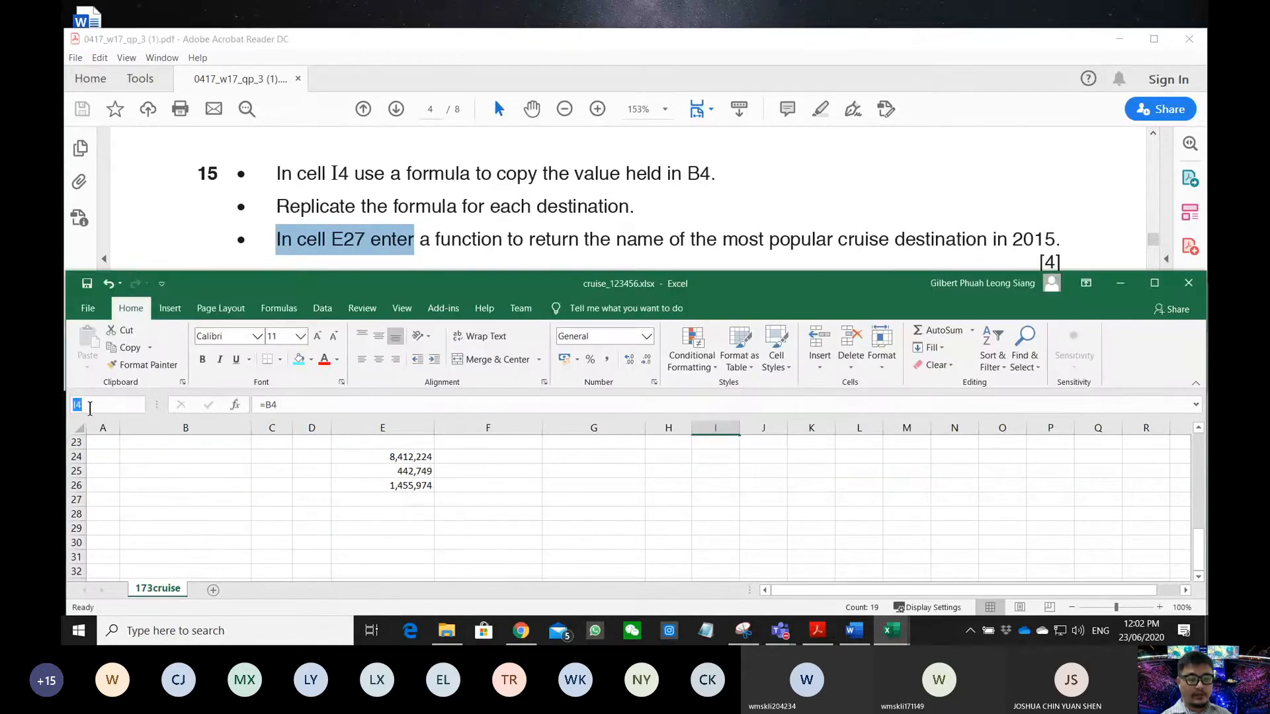
pyautogui.write('e27')
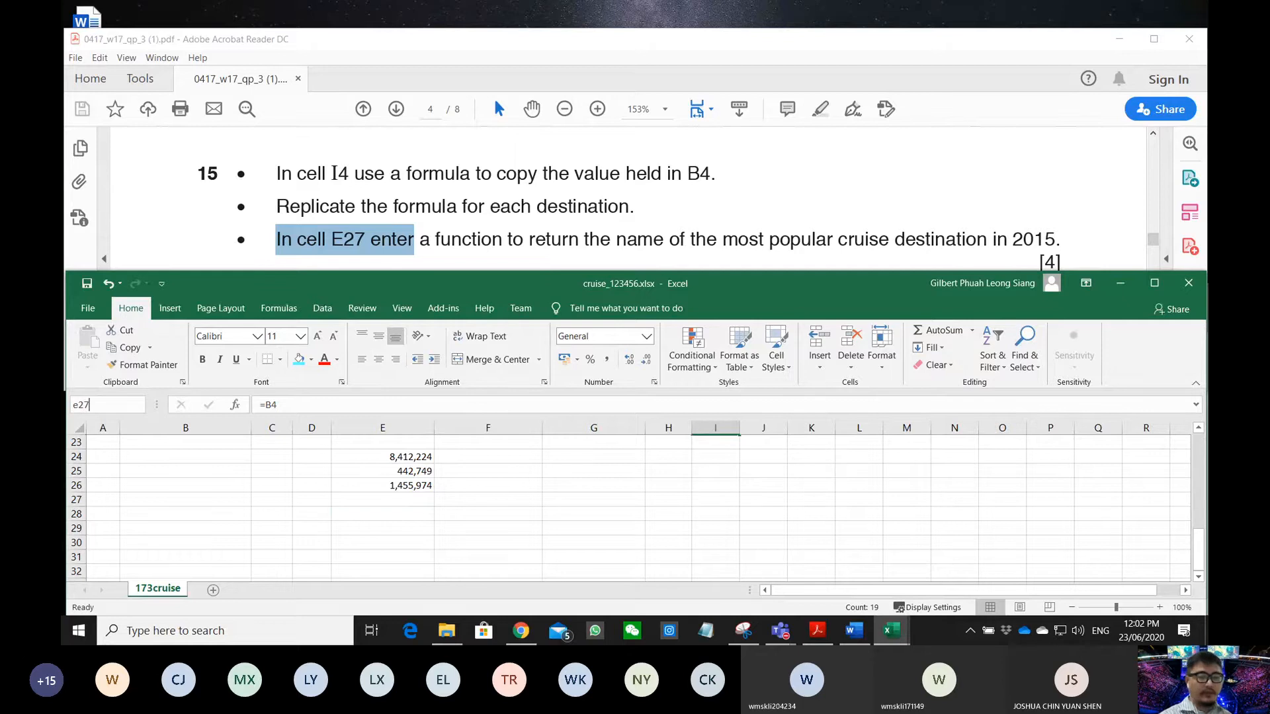
pyautogui.press('Return')
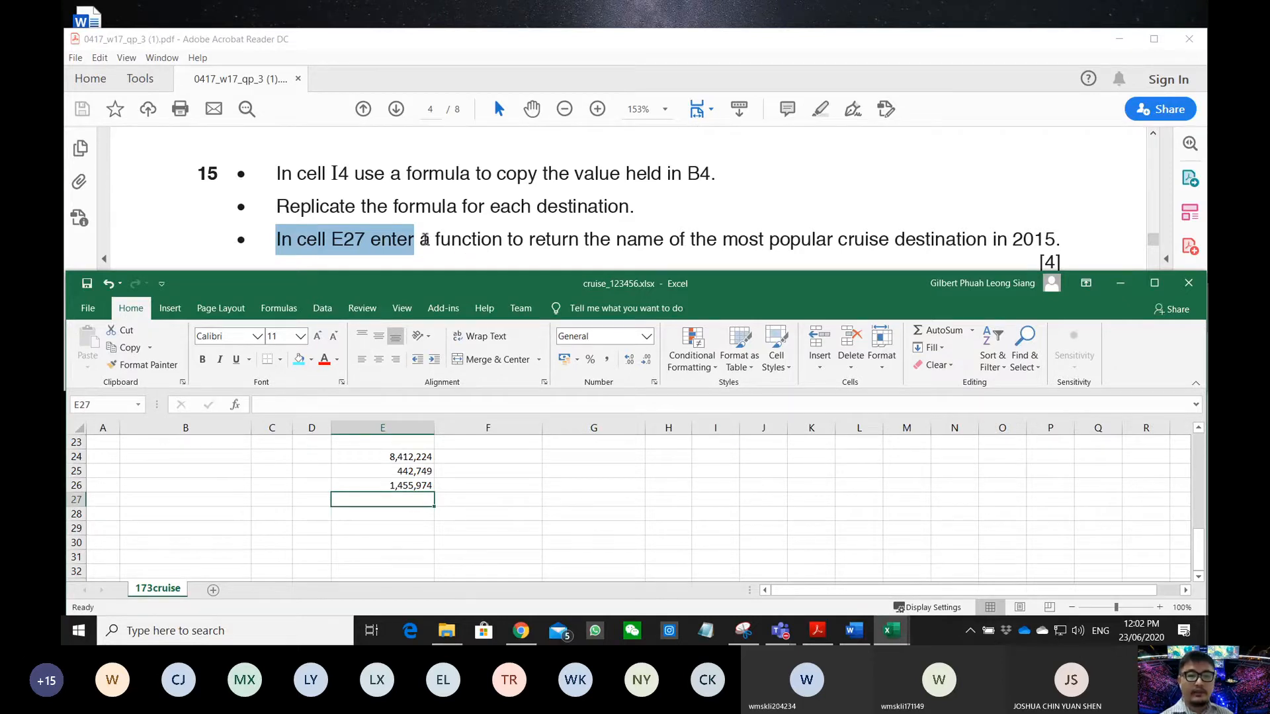
pyautogui.moveTo(443, 239); pyautogui.dragTo(1055, 246)
pyautogui.click(701, 297)
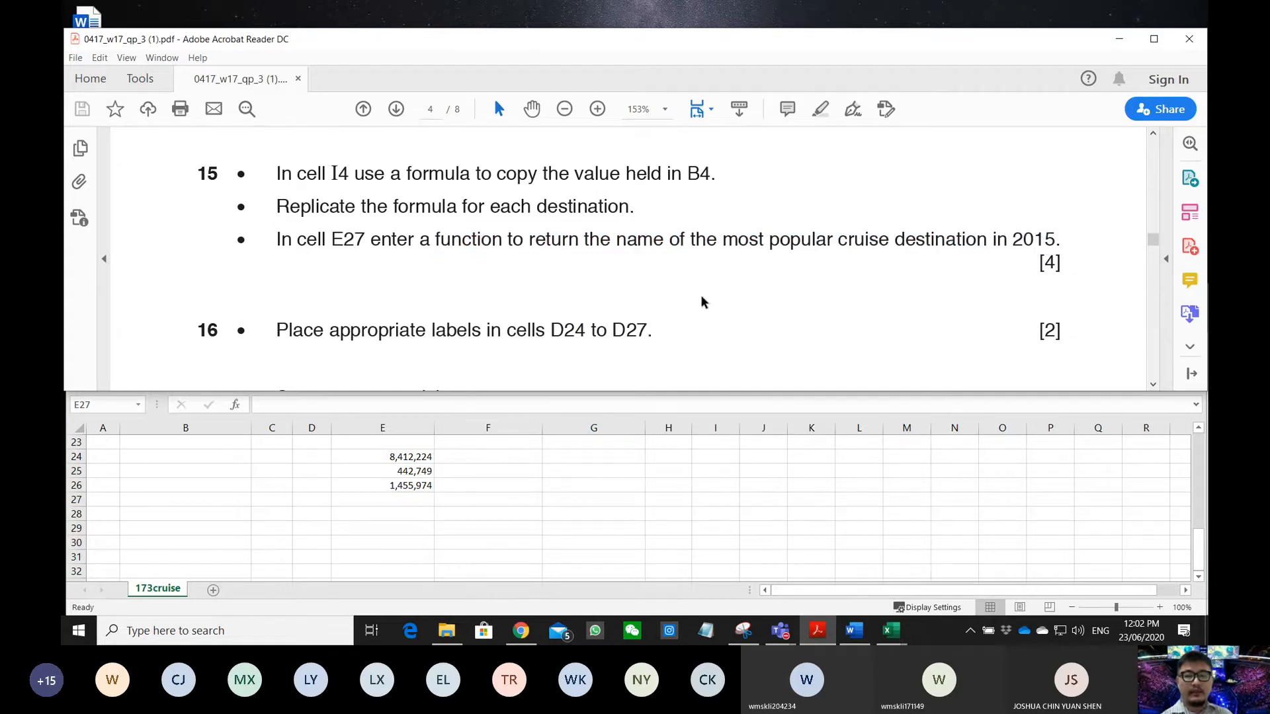
# - Begin a =v entry in E27, now showing #NAME?, with Excel maximized
pyautogui.click(423, 504)
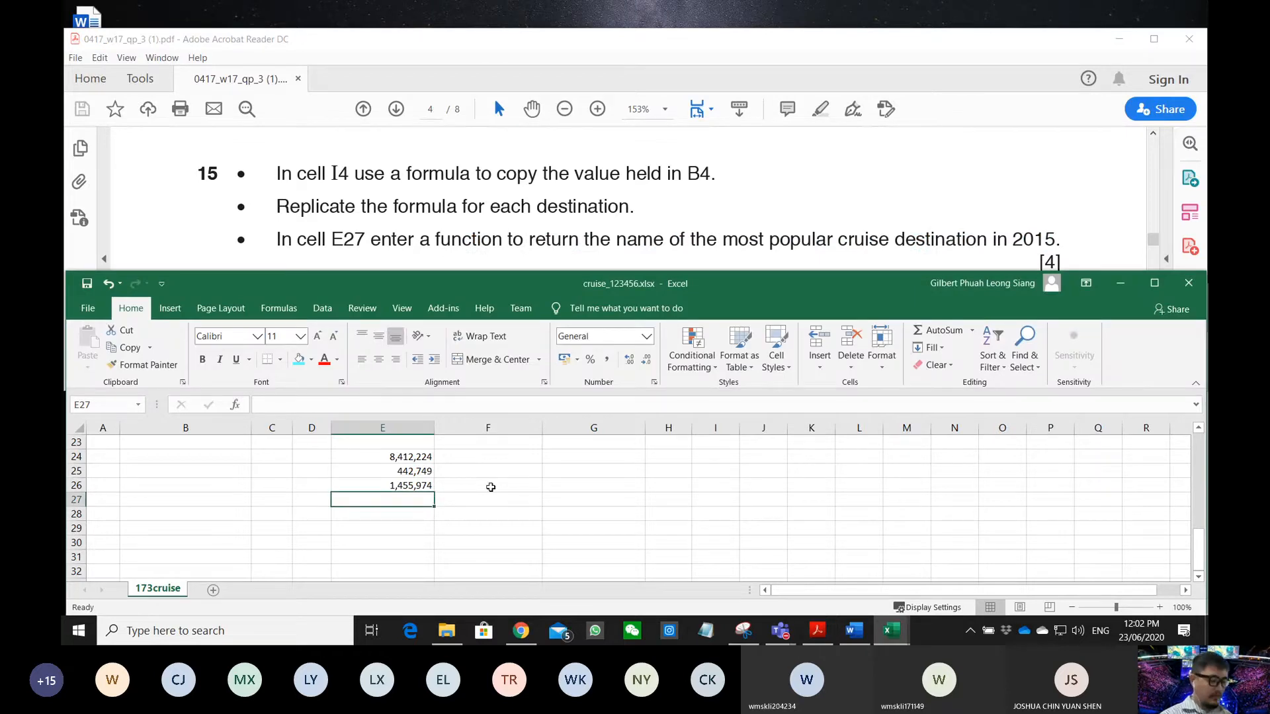
pyautogui.write('=')
pyautogui.write('v')
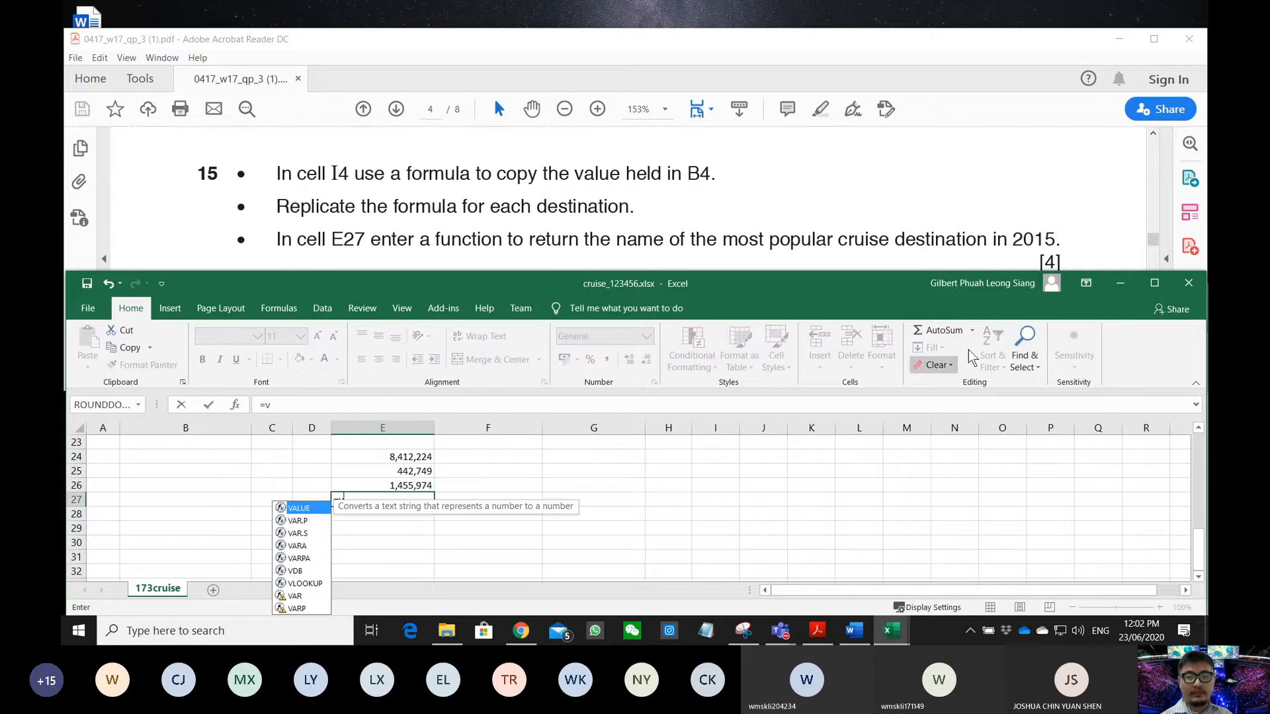
pyautogui.click(1154, 282)
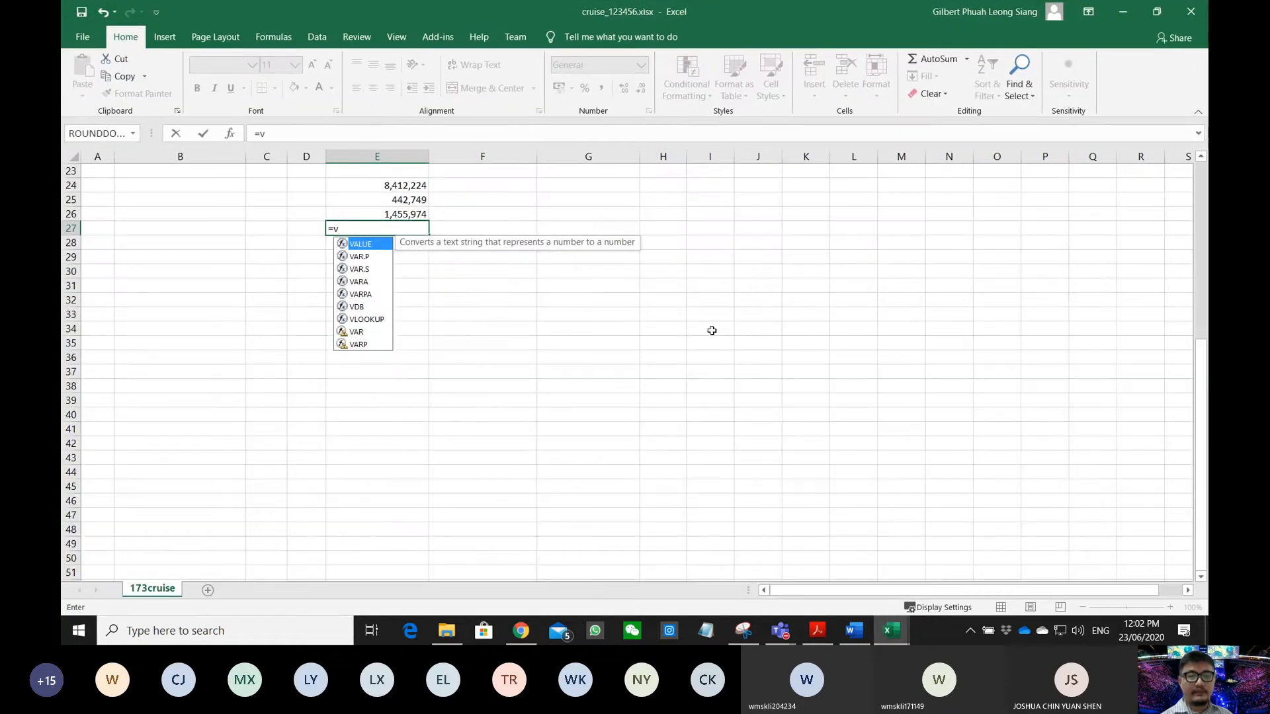
pyautogui.press('Escape')
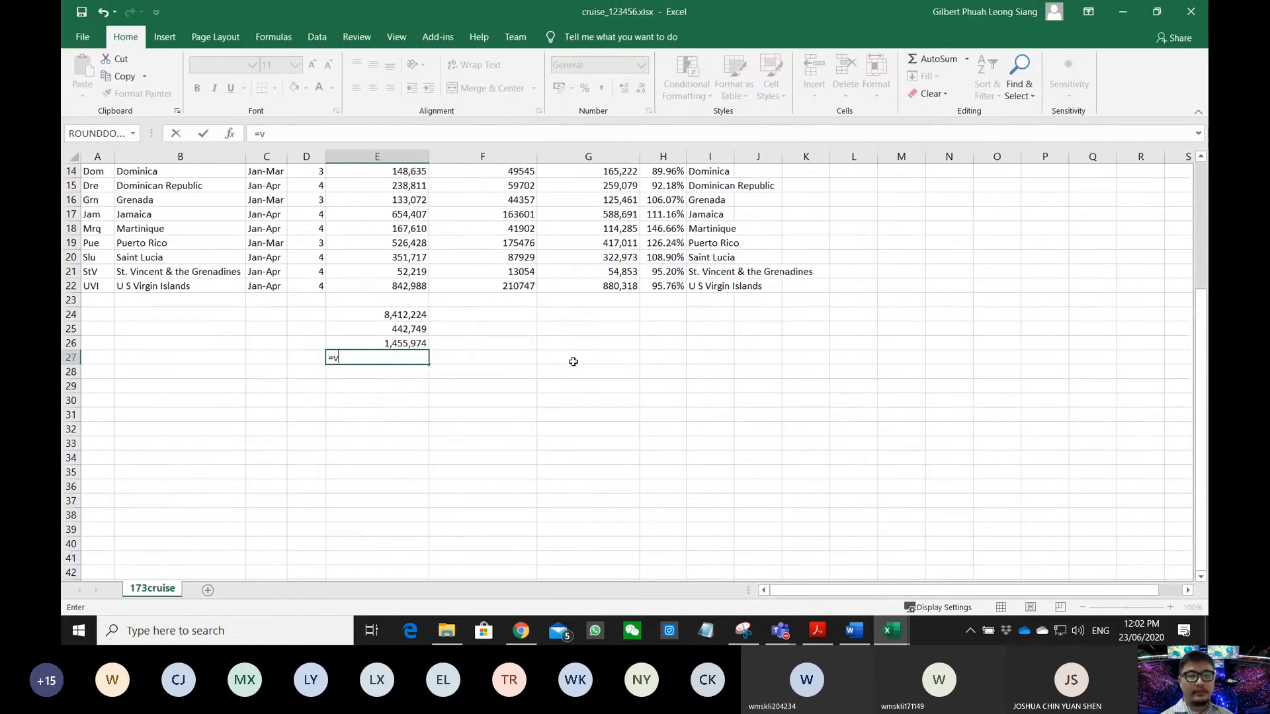
pyautogui.click(414, 345)
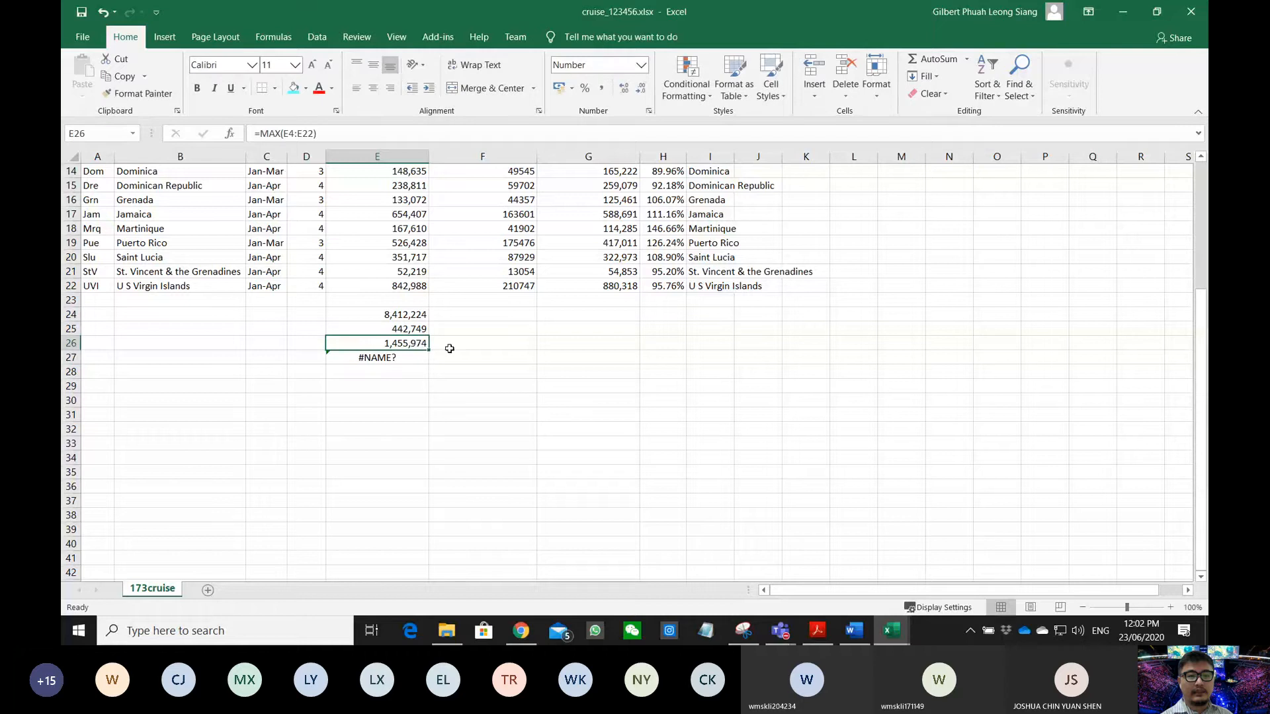
pyautogui.click(395, 356)
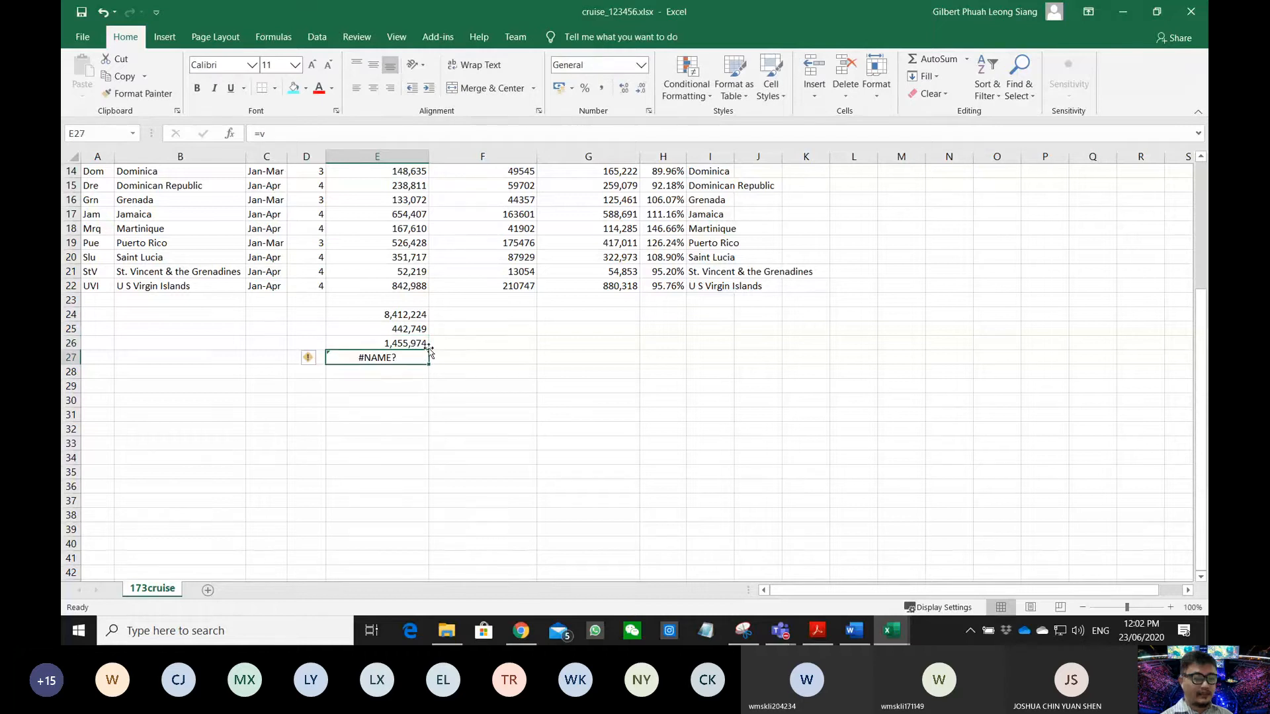
pyautogui.write('=vlook')
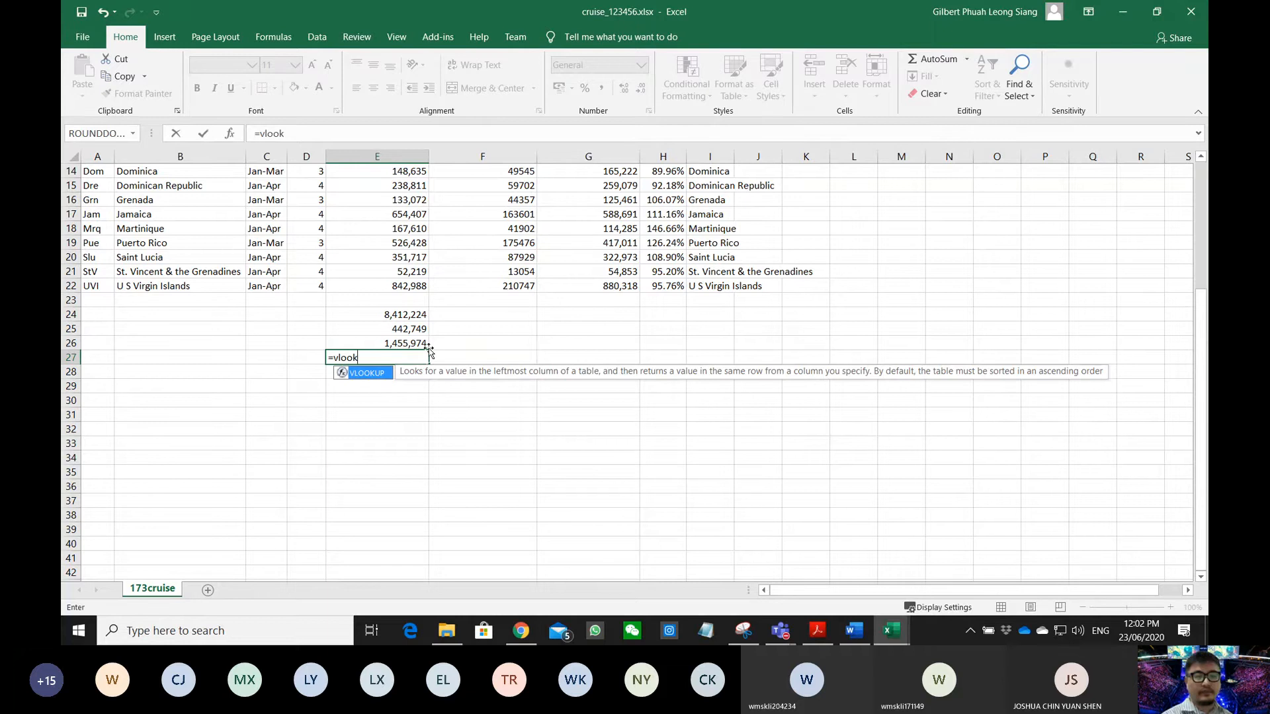
pyautogui.moveTo(485, 23); pyautogui.dragTo(661, 292)
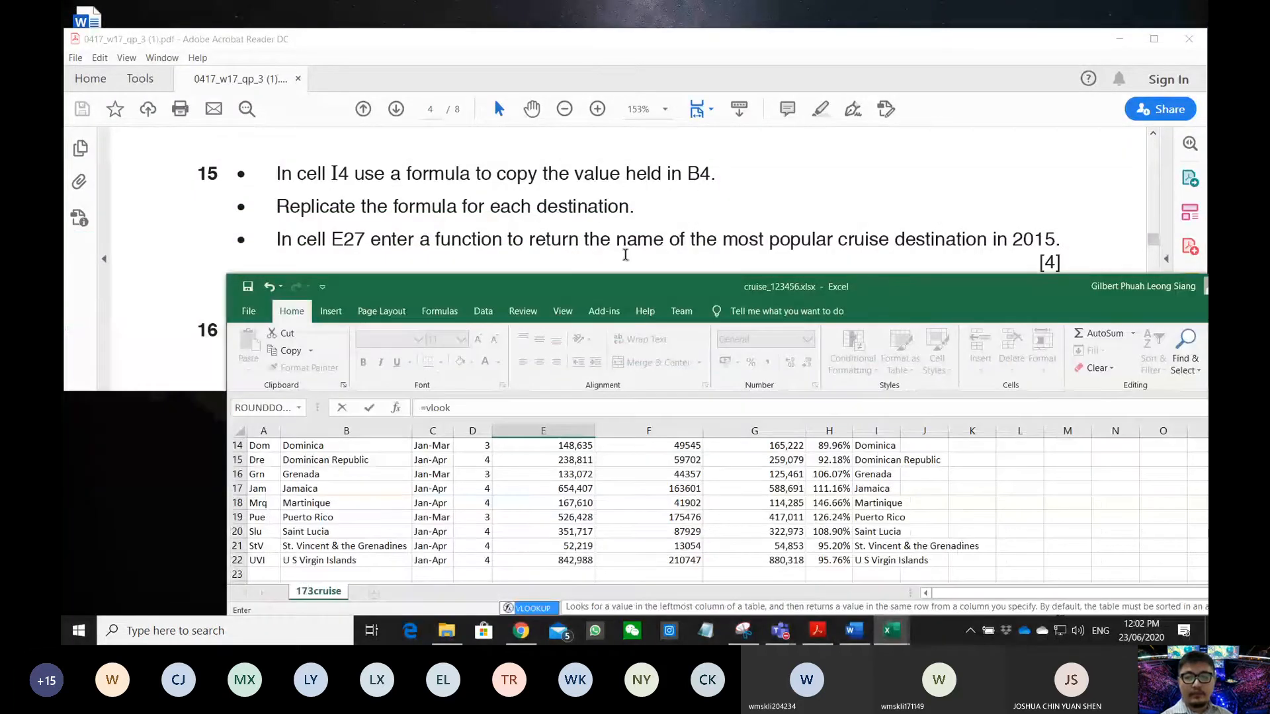
pyautogui.moveTo(918, 296); pyautogui.dragTo(787, 1)
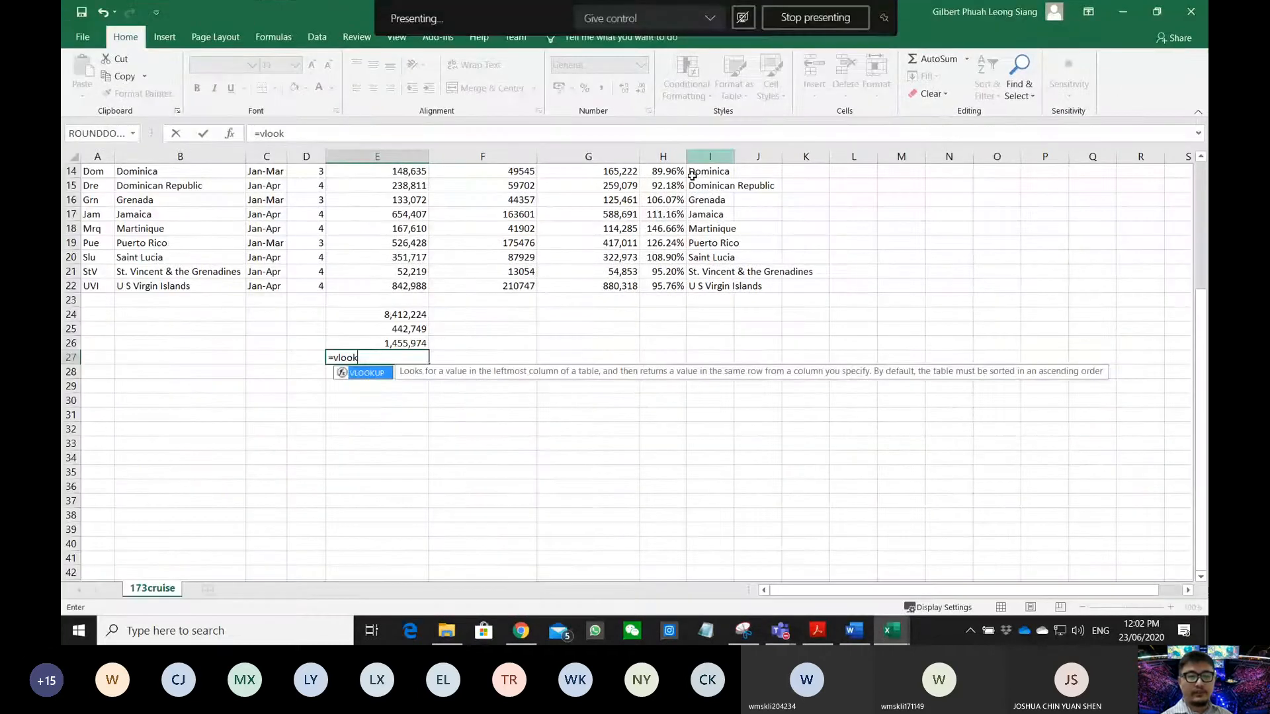
pyautogui.doubleClick(365, 373)
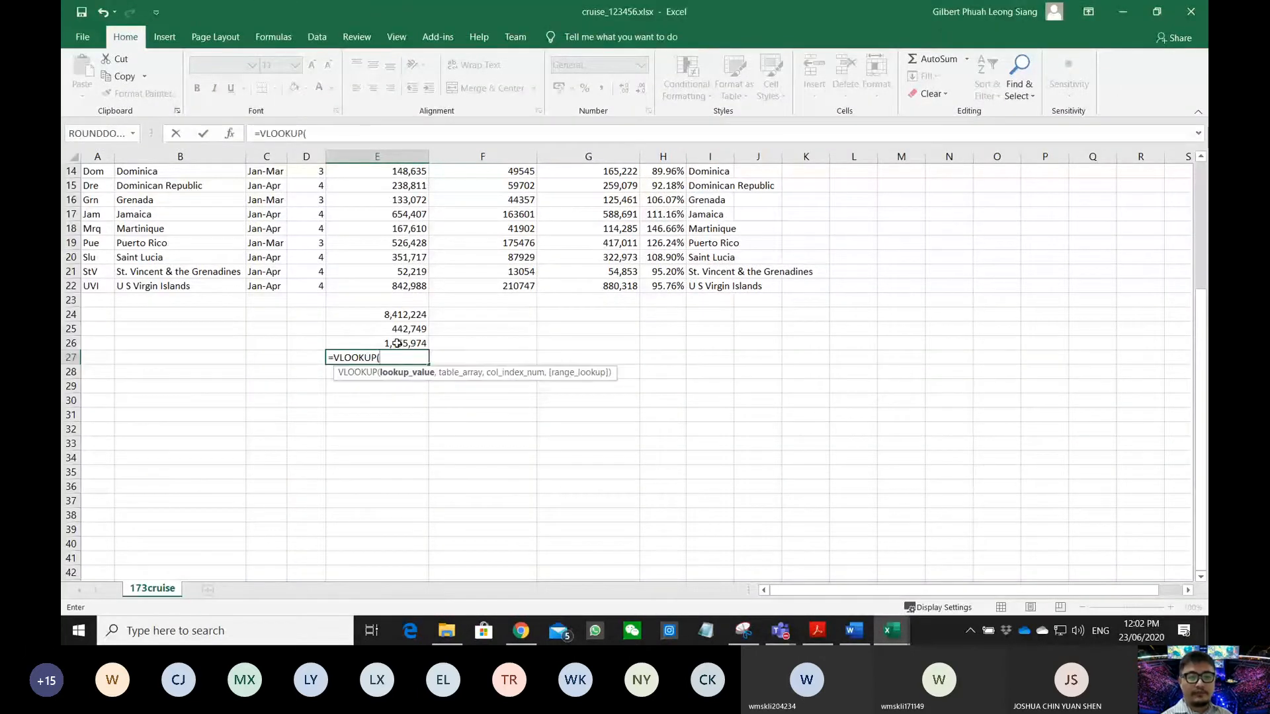
pyautogui.click(397, 343)
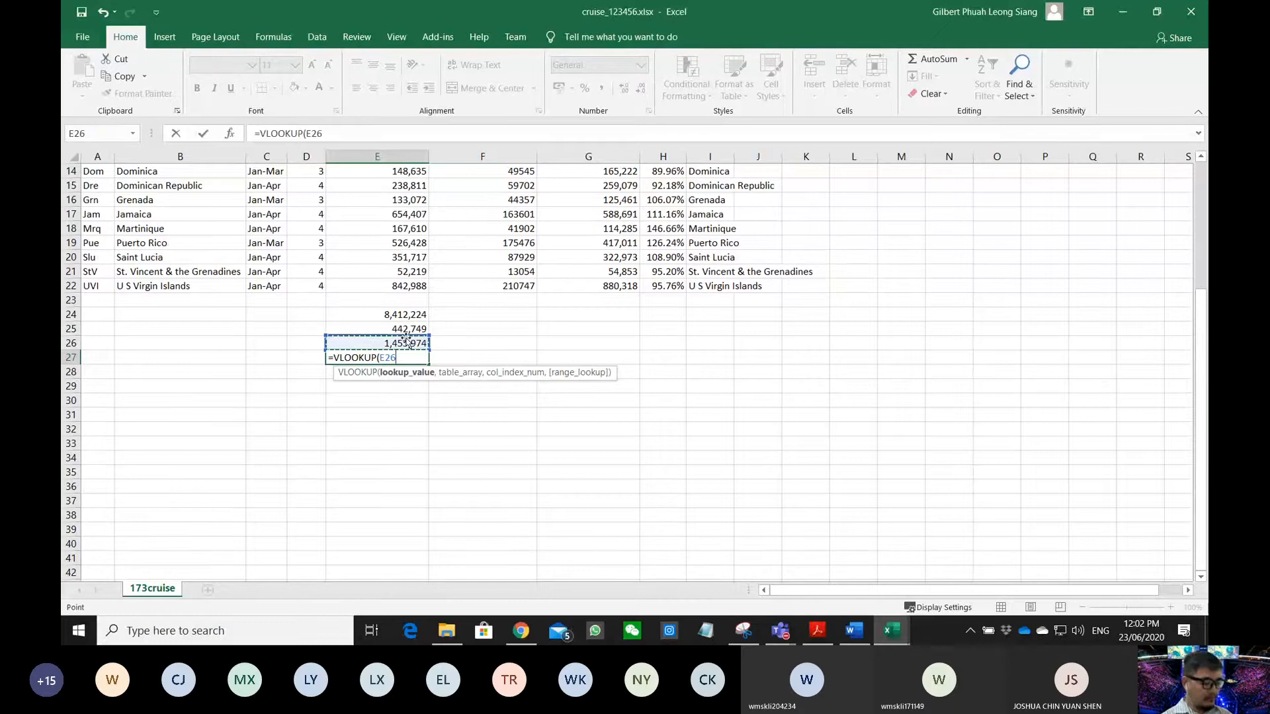
pyautogui.write(',')
pyautogui.scroll(5, 332, 295)
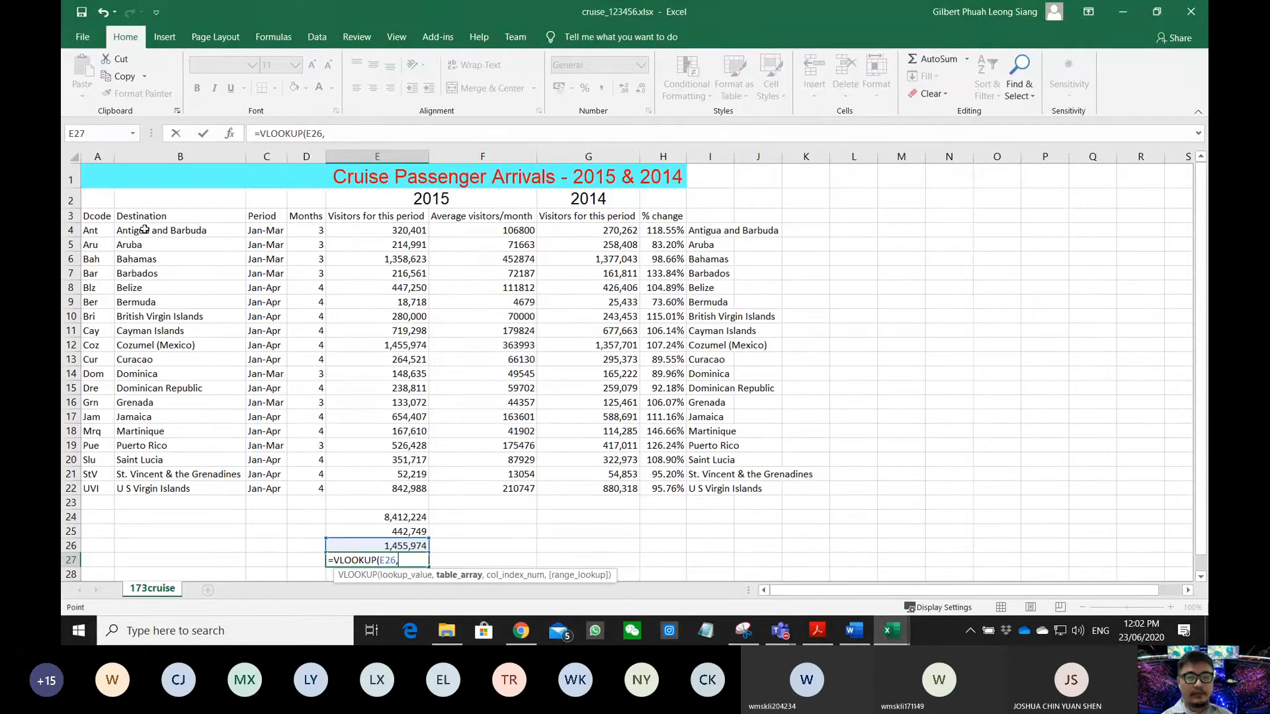
pyautogui.moveTo(145, 229); pyautogui.dragTo(661, 490)
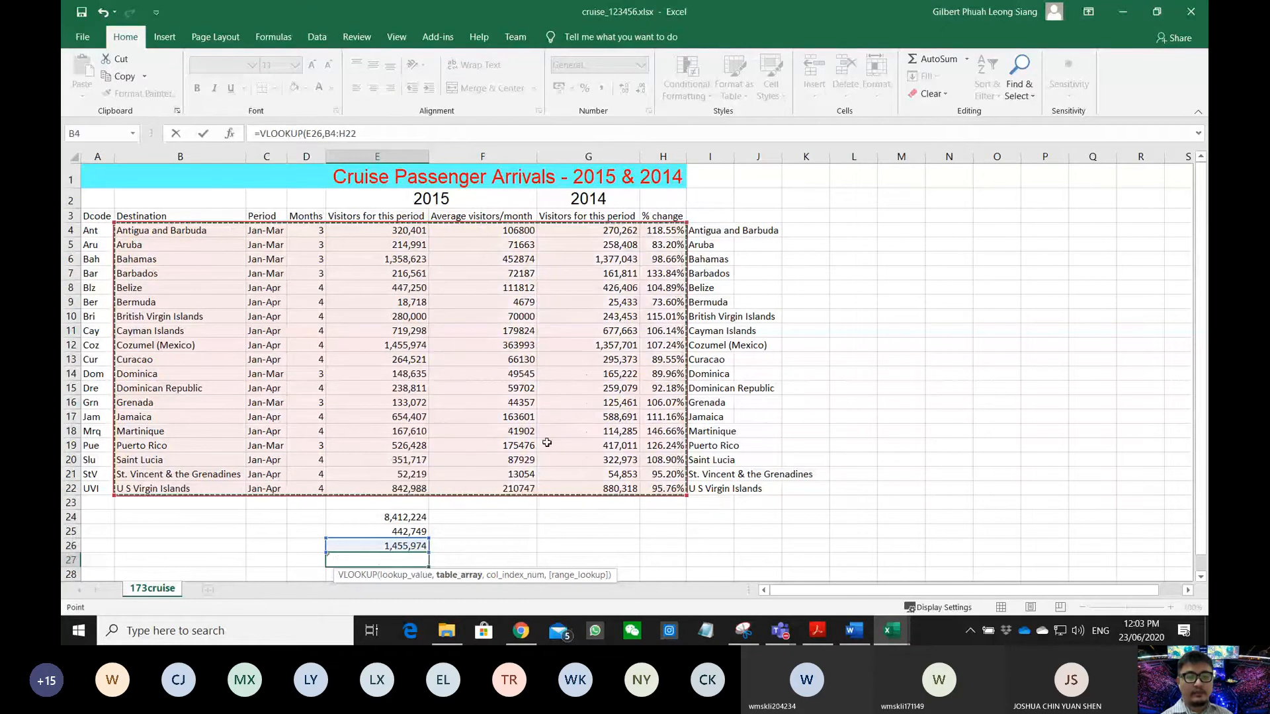
pyautogui.scroll(-2, 547, 442)
pyautogui.write(',')
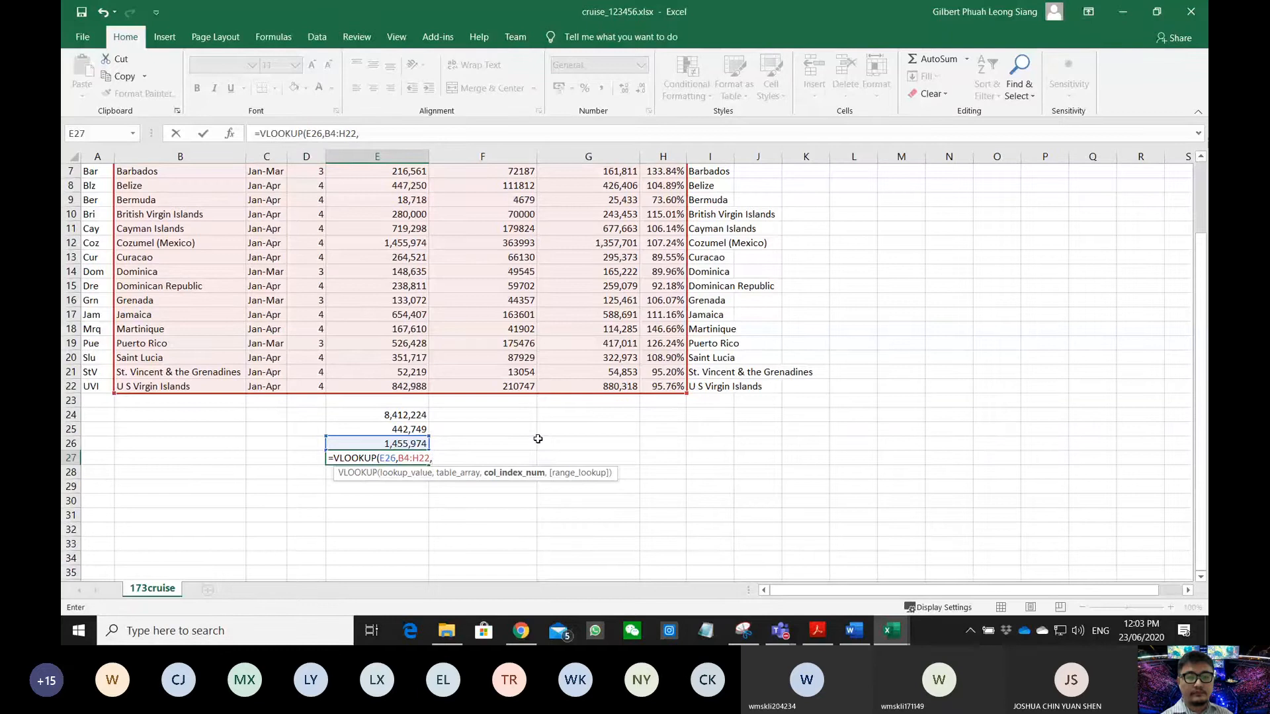
pyautogui.scroll(2, 538, 439)
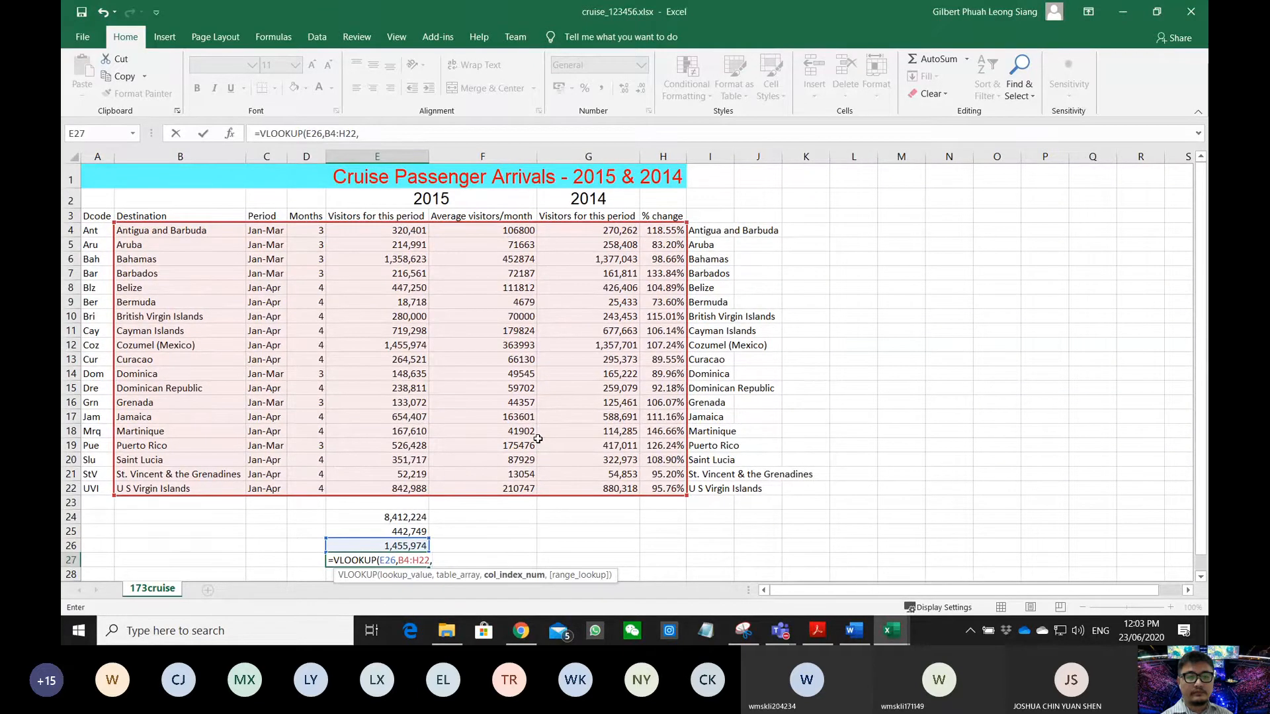
pyautogui.scroll(-2, 538, 439)
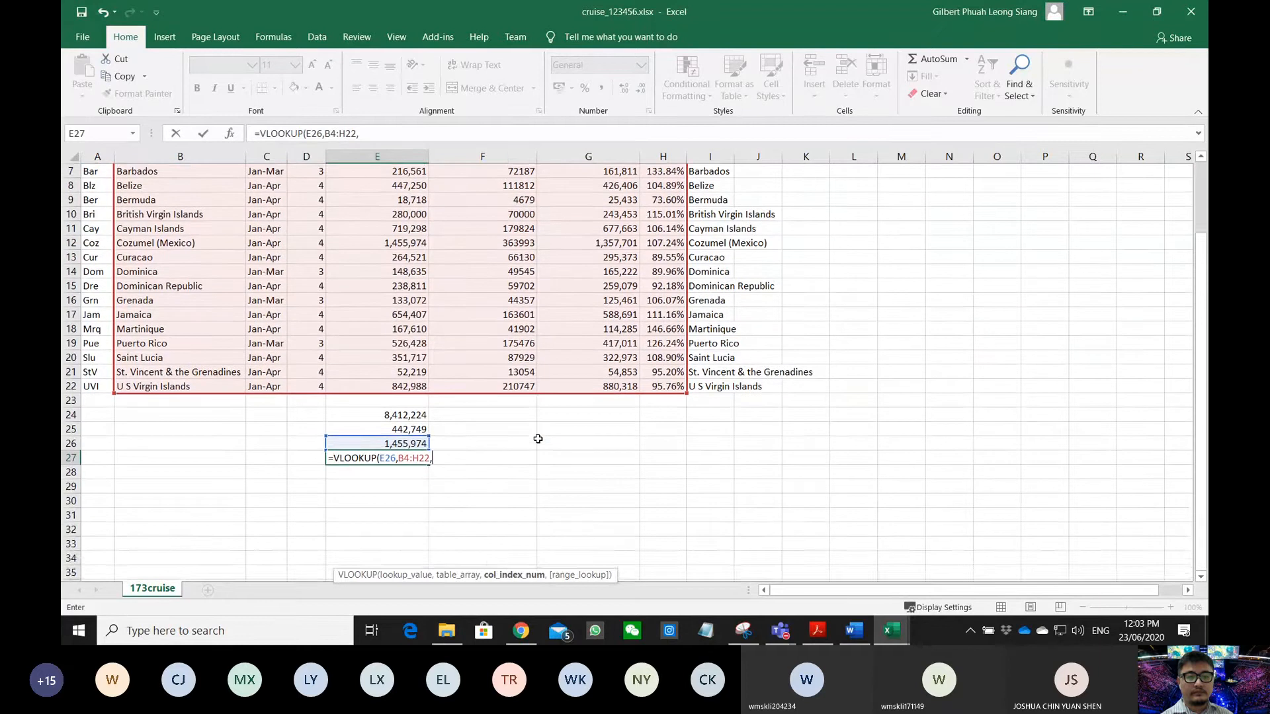
pyautogui.scroll(1, 503, 495)
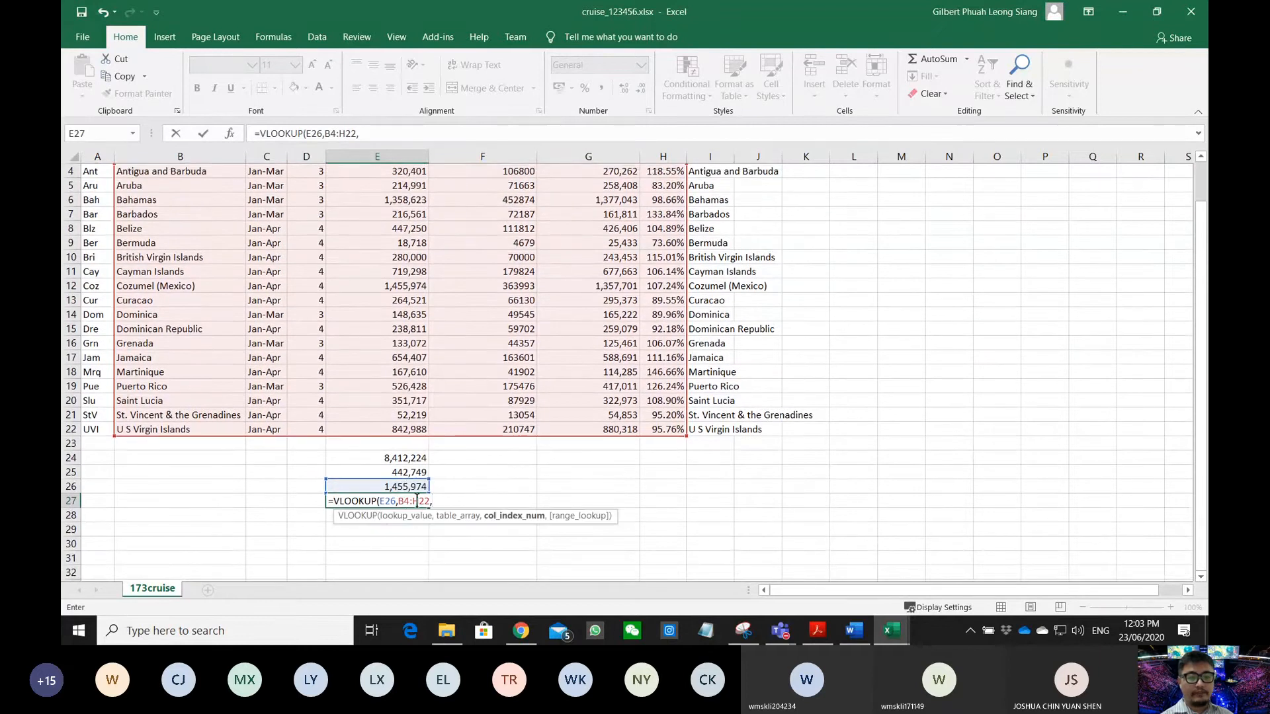
pyautogui.press('Escape')
# - Start a VLOOKUP in E27 with E26 as lookup value and E4:I22 as range
pyautogui.doubleClick(395, 503)
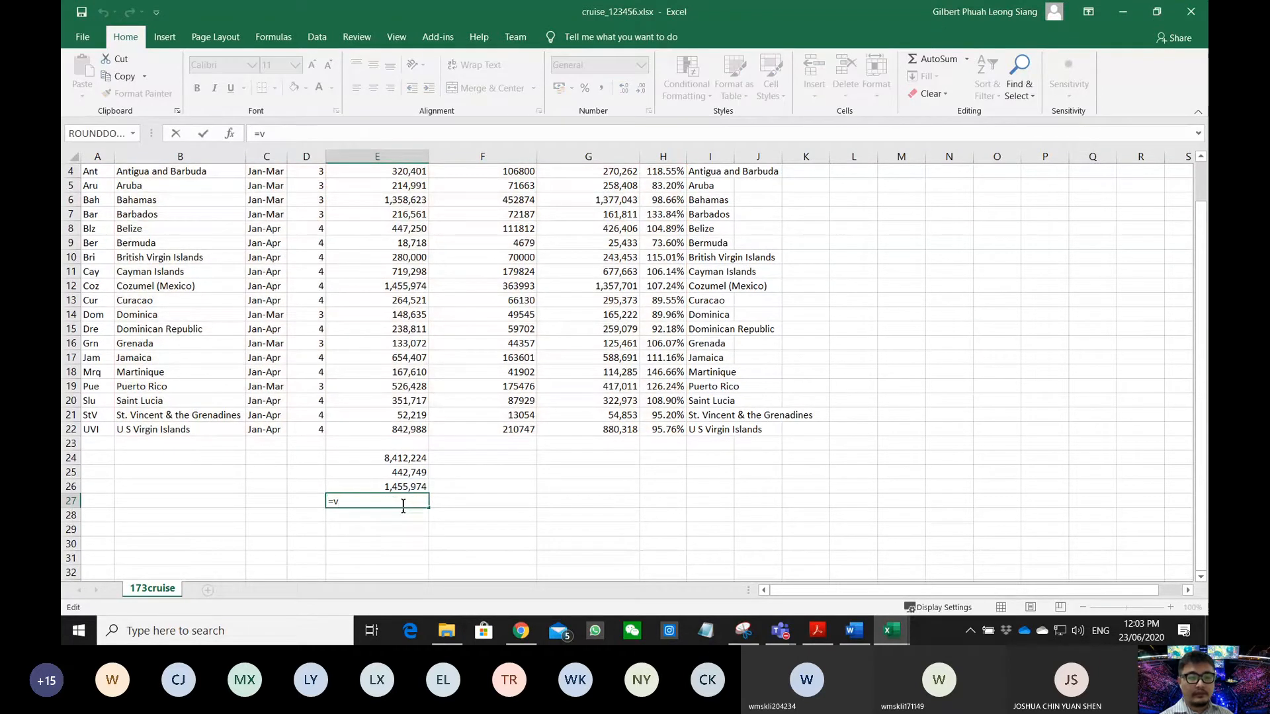
pyautogui.write('lookup')
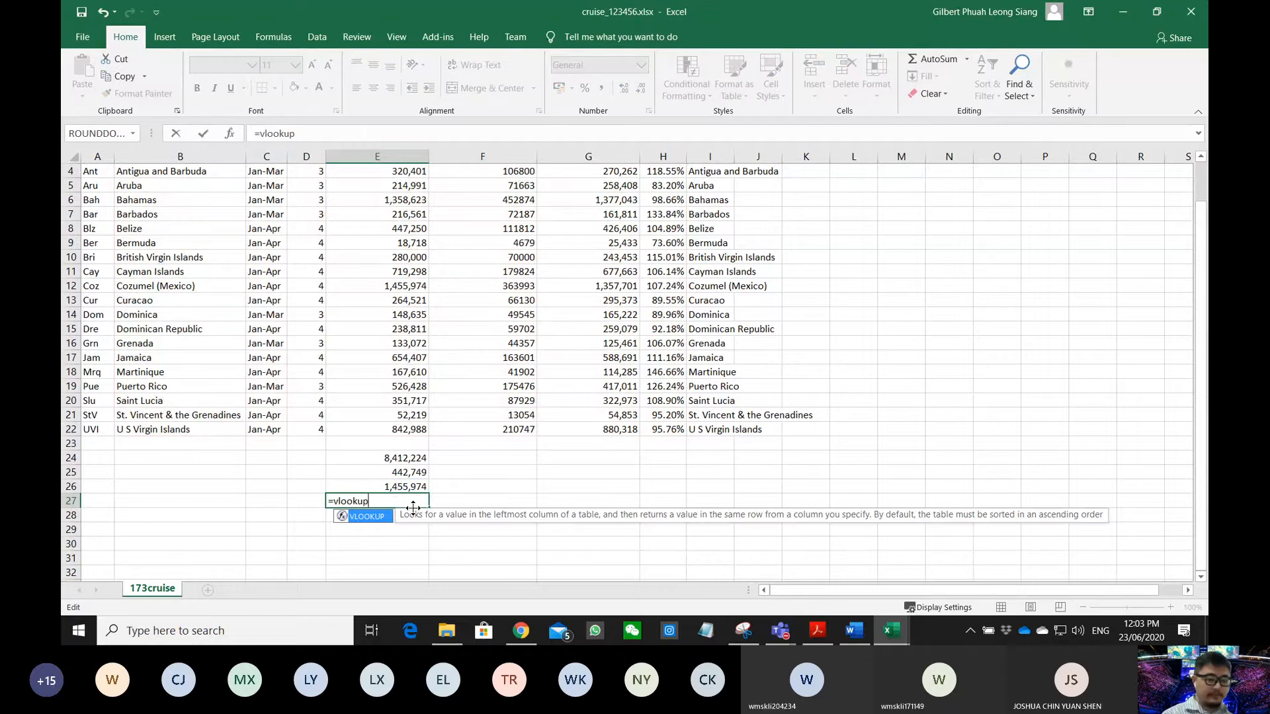
pyautogui.press('Tab')
pyautogui.scroll(1, 414, 511)
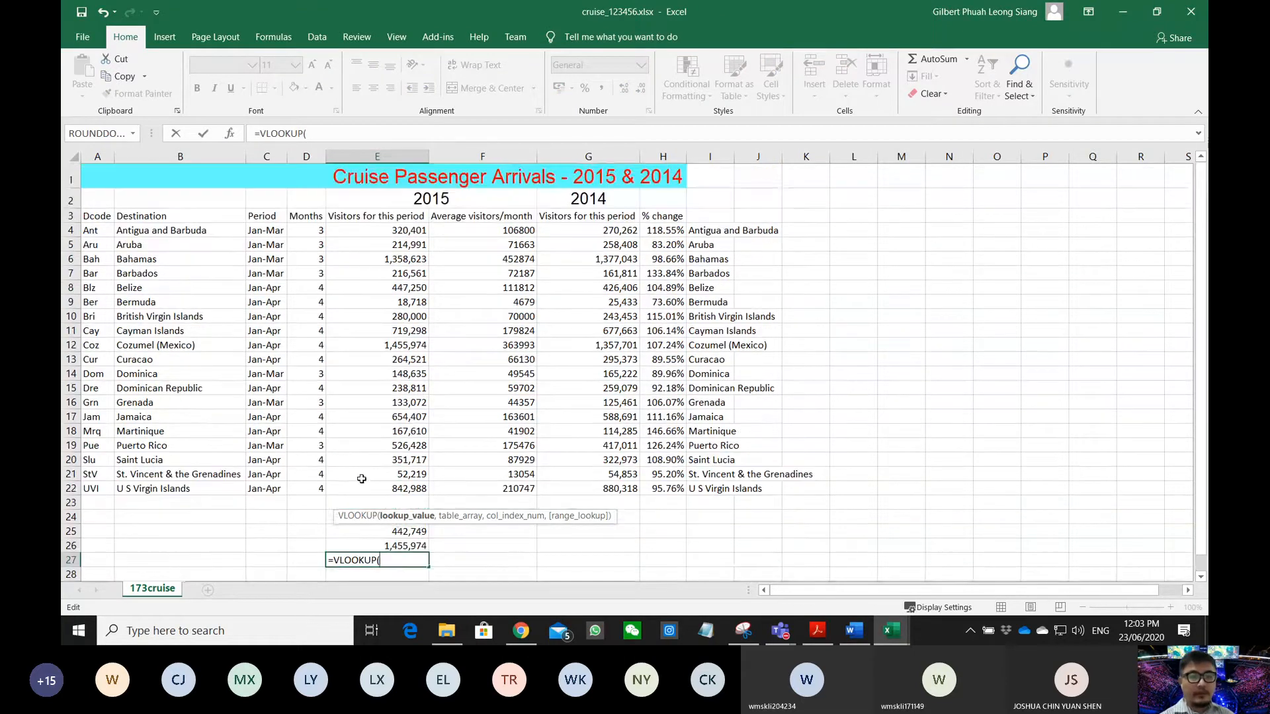
pyautogui.click(376, 541)
pyautogui.write(',')
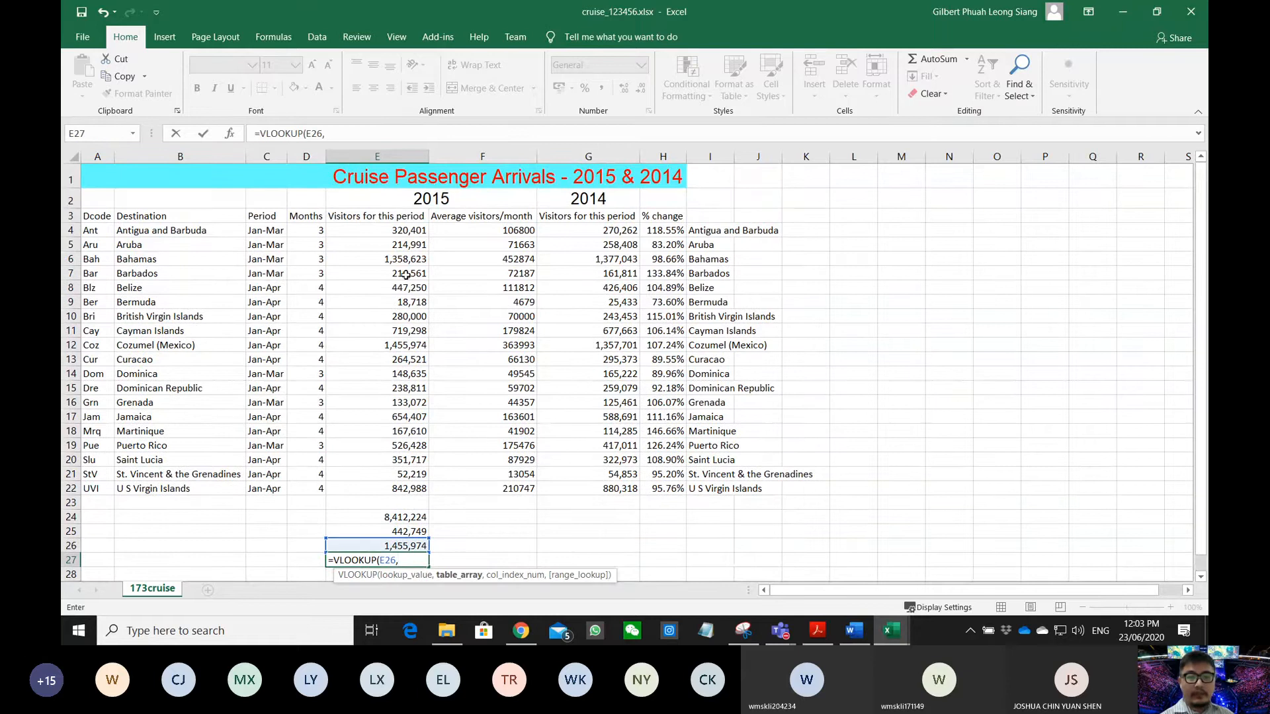
pyautogui.moveTo(383, 231); pyautogui.dragTo(706, 490)
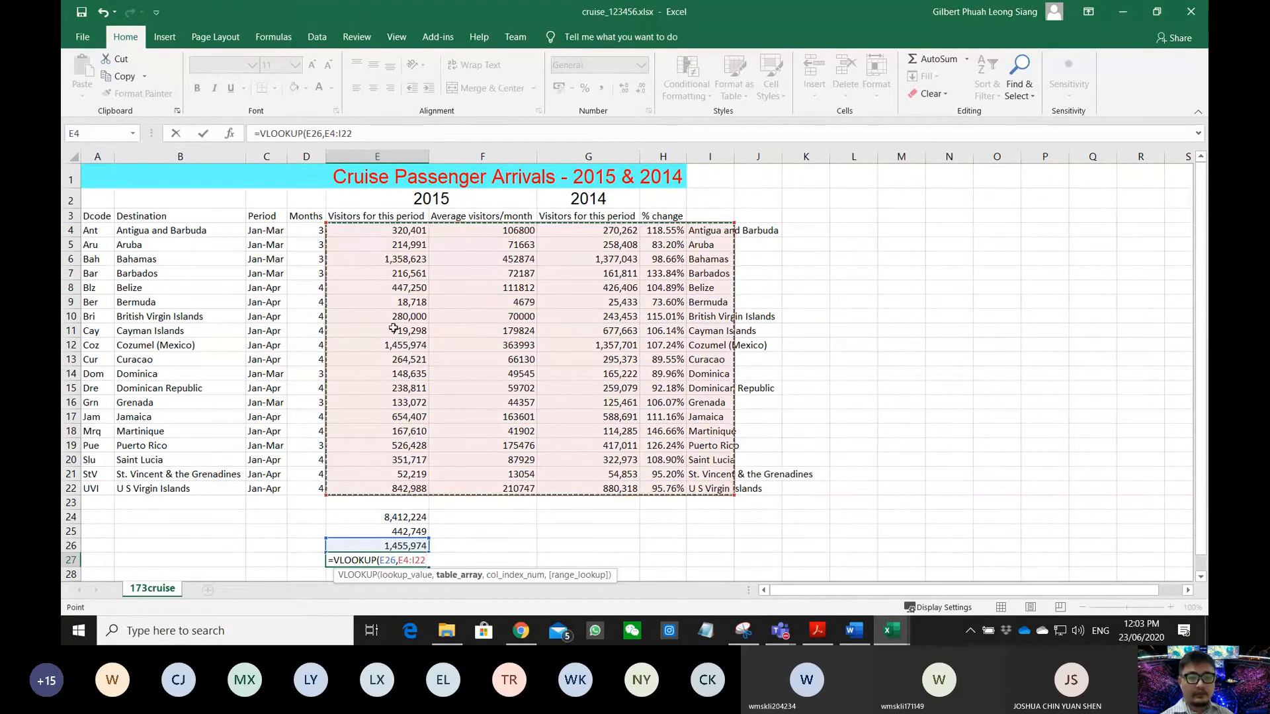
# - Finish the lookup with column index 5 and FALSE, returning Cozumel (Mexico)
pyautogui.scroll(-2, 382, 351)
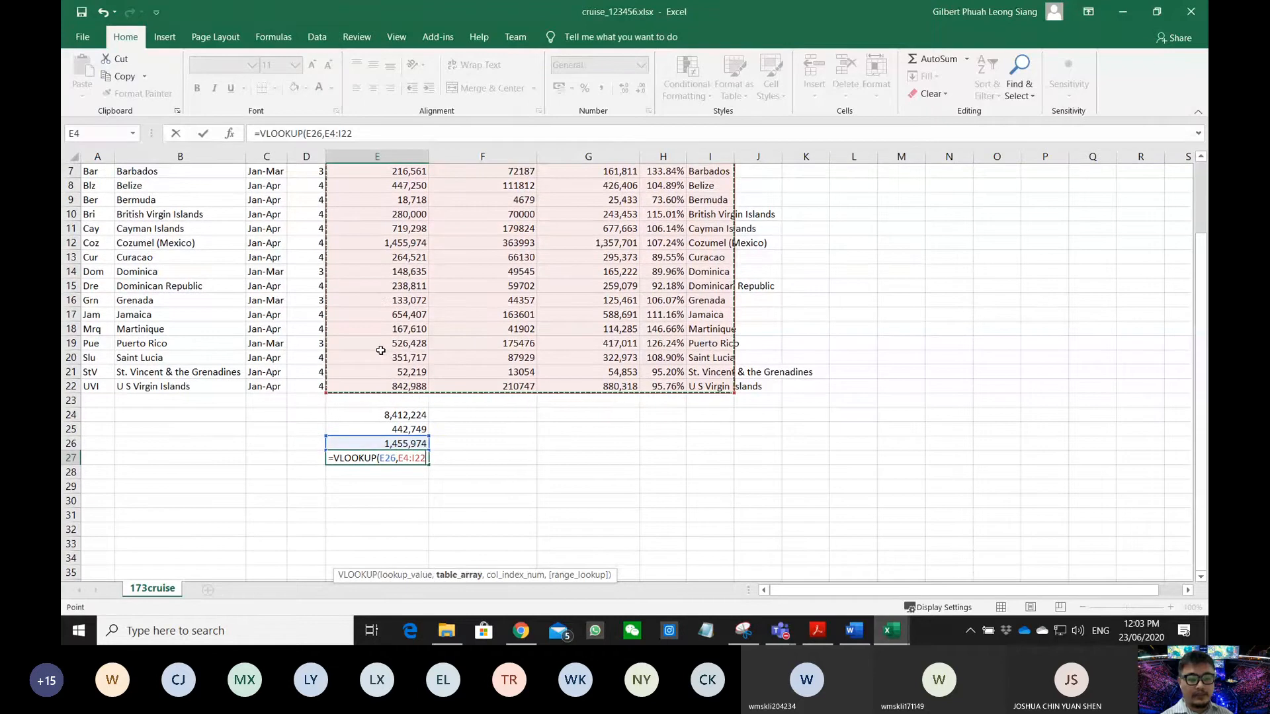
pyautogui.write(',')
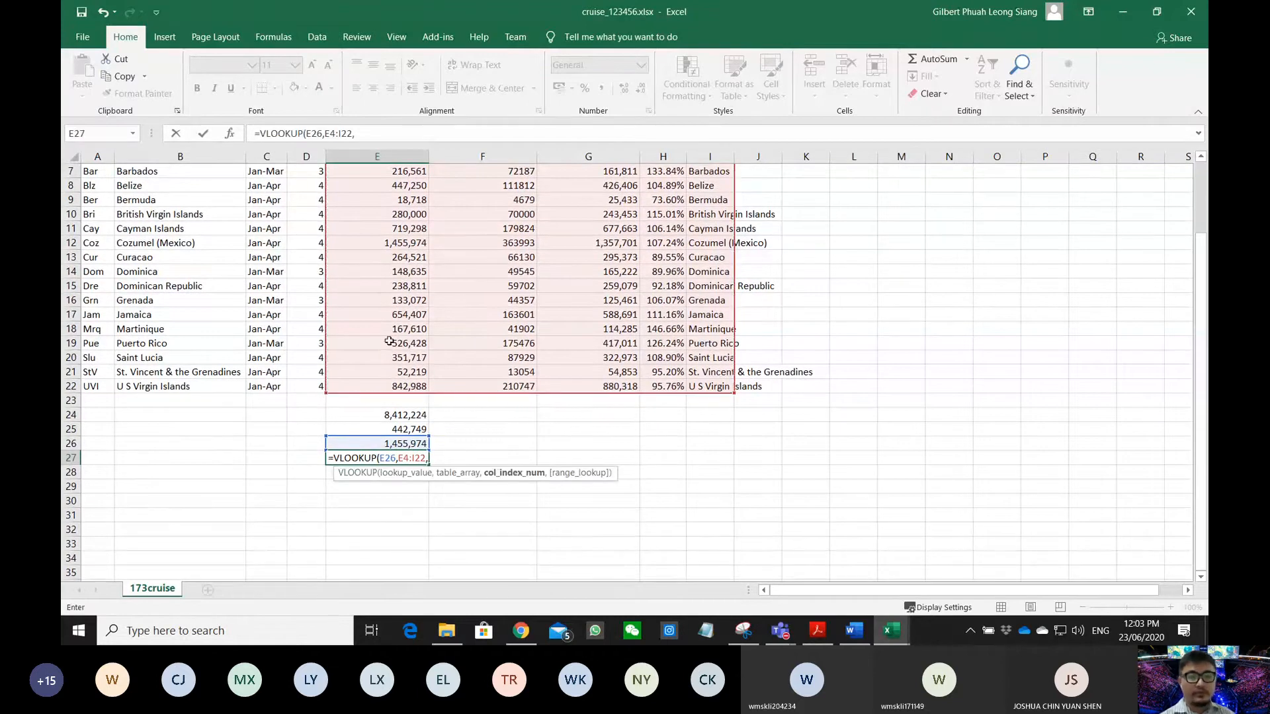
pyautogui.scroll(2, 390, 311)
pyautogui.scroll(-2, 393, 265)
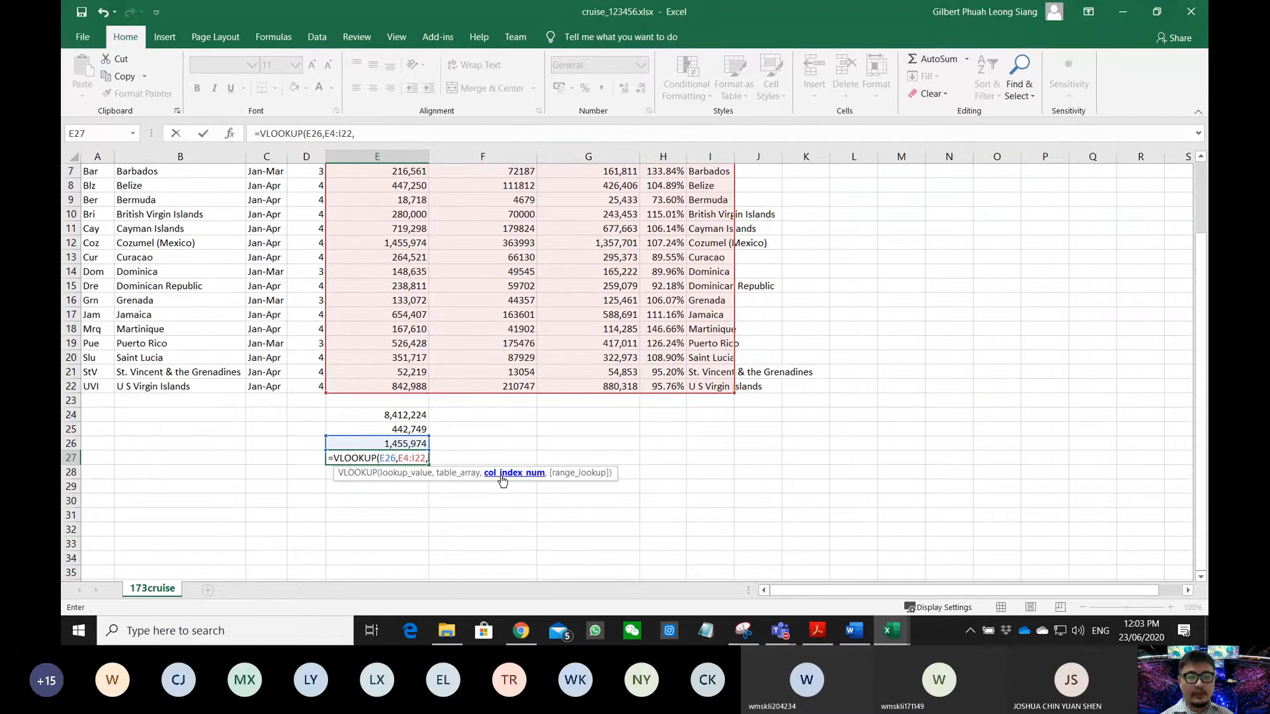
pyautogui.scroll(2, 419, 308)
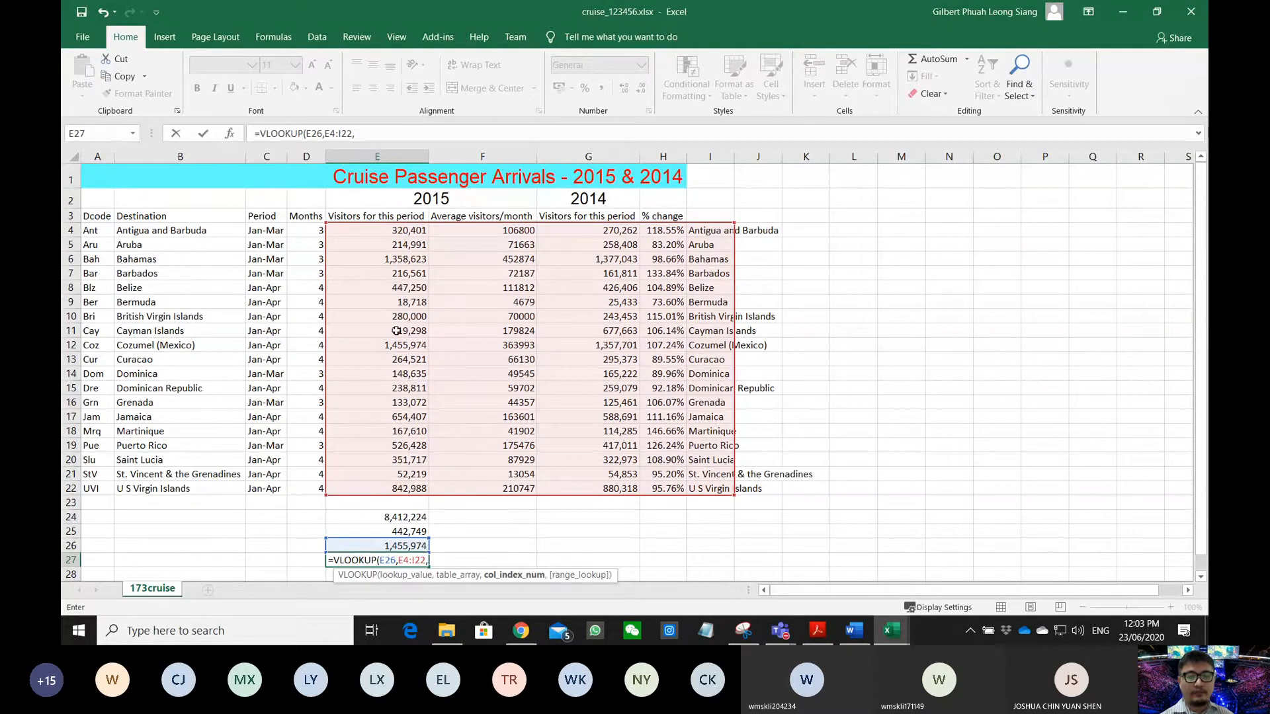
pyautogui.write('5')
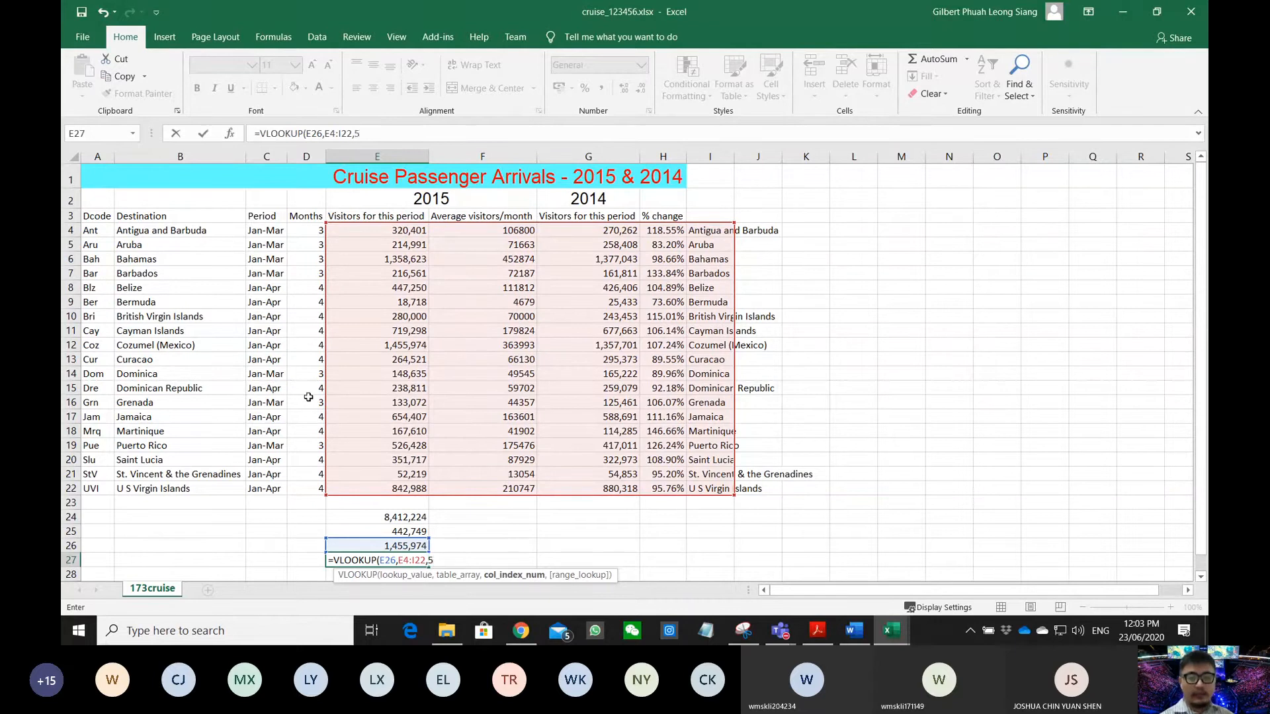
pyautogui.scroll(-1, 308, 397)
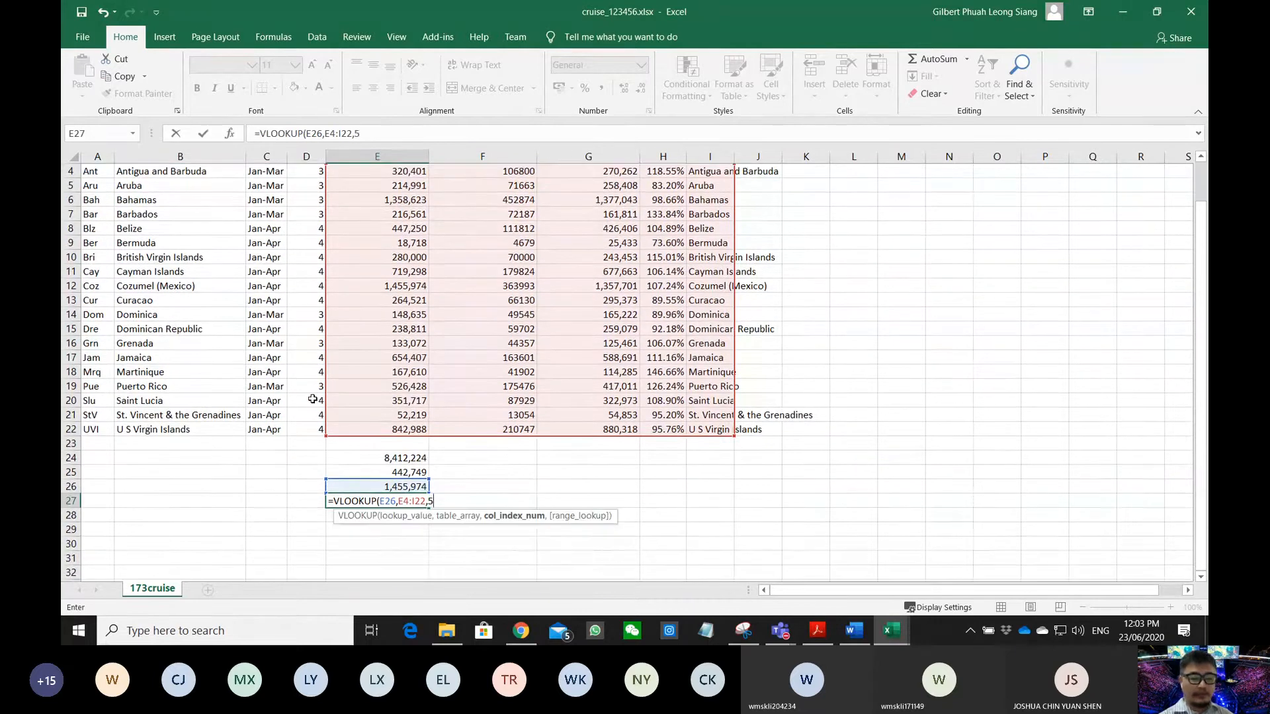
pyautogui.write(',')
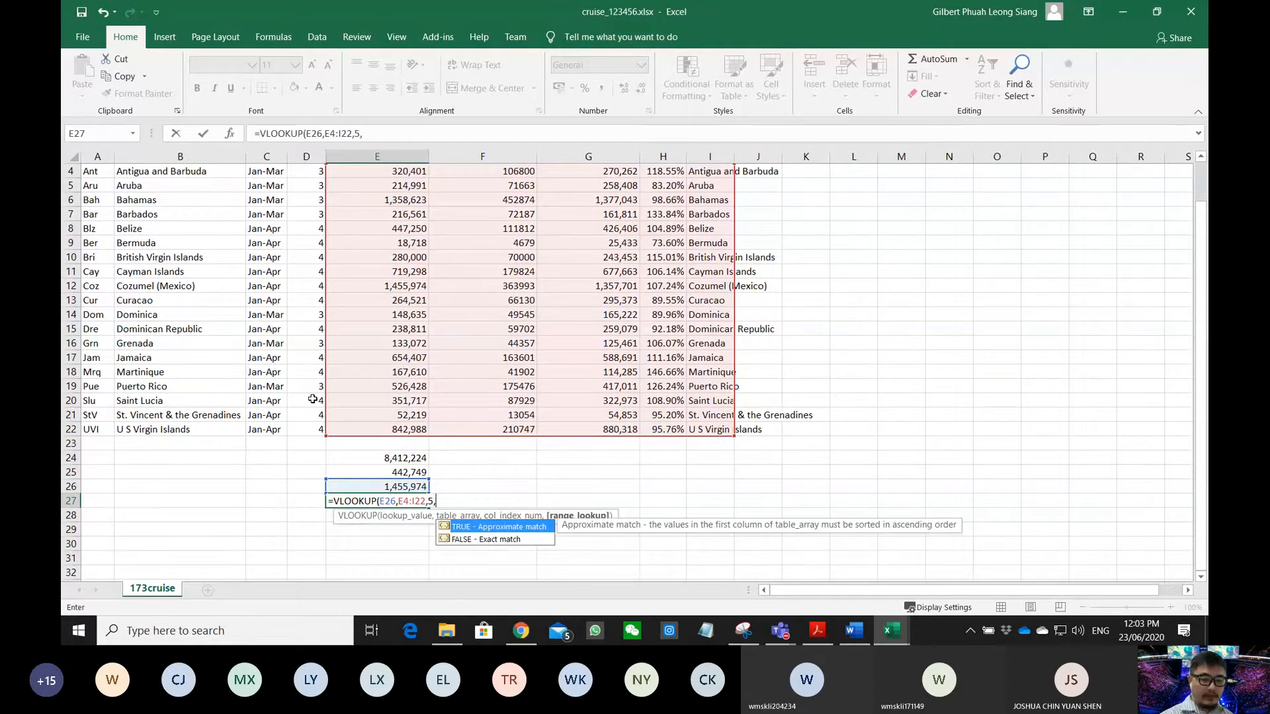
pyautogui.doubleClick(467, 539)
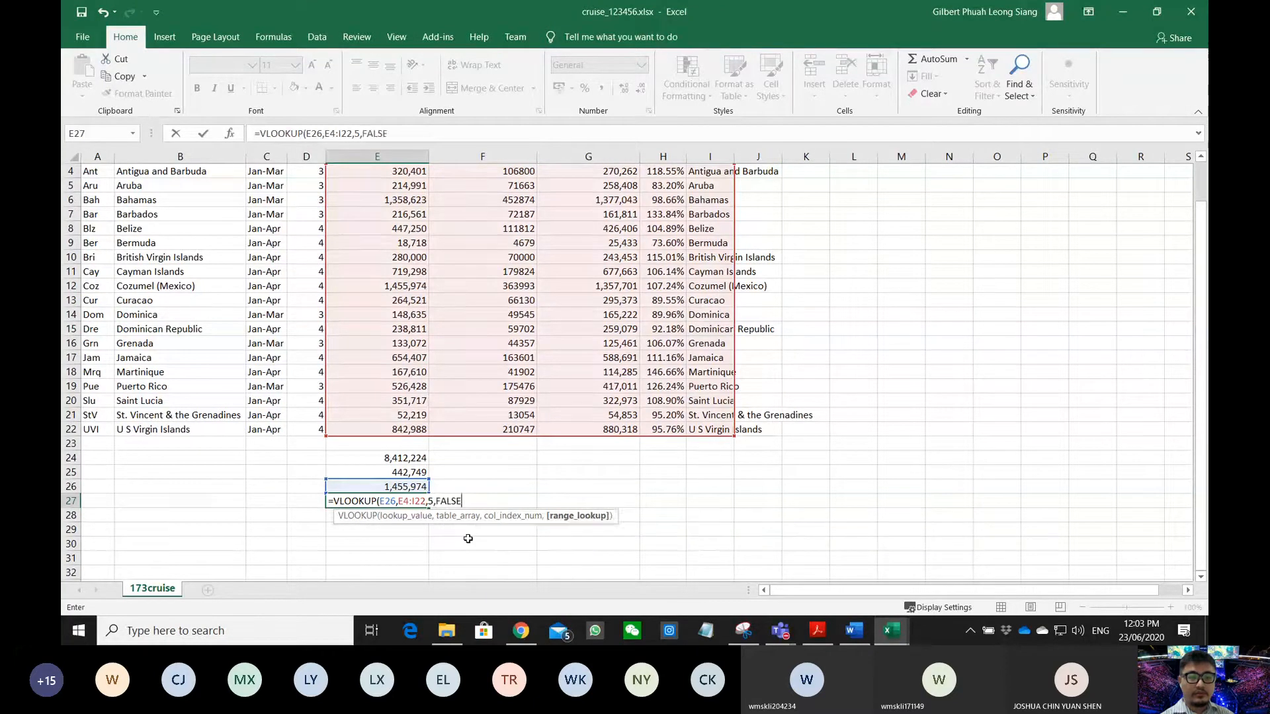
pyautogui.press('Return')
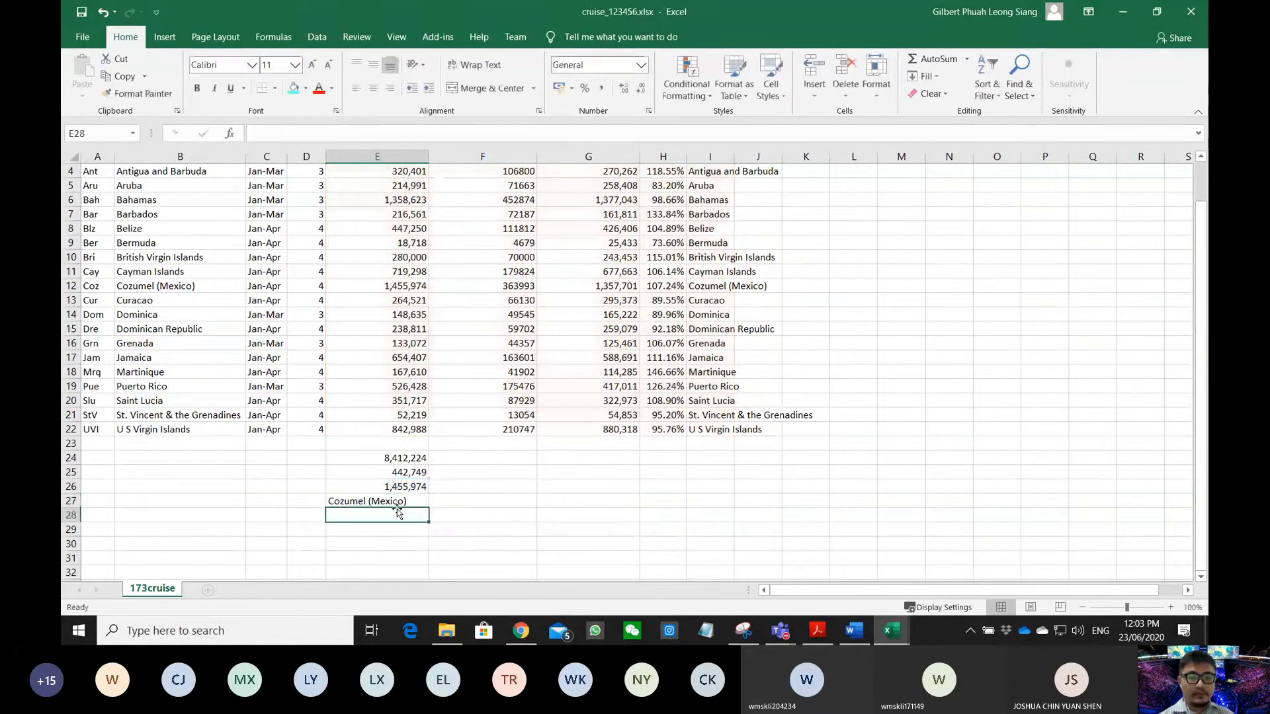
# - Check question 16's labelling instruction, then return to the cells beside the totals
pyautogui.click(818, 631)
pyautogui.scroll(-1, 460, 330)
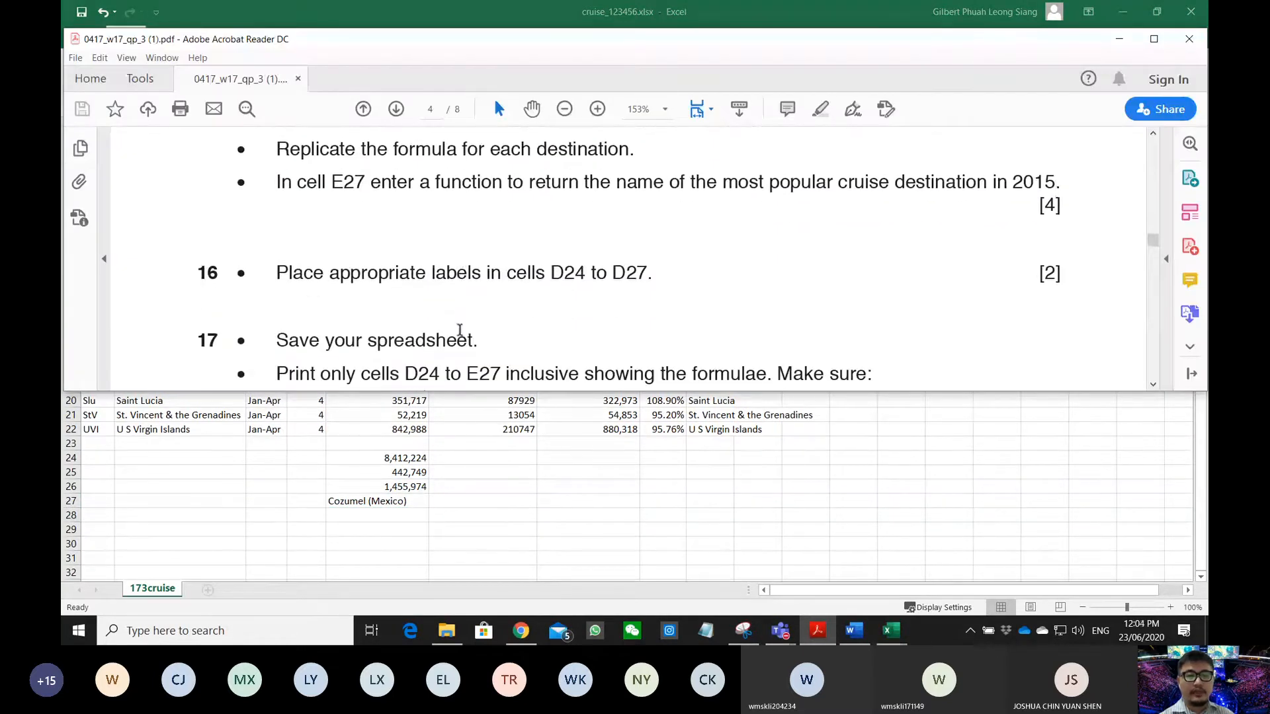
pyautogui.moveTo(276, 272); pyautogui.dragTo(585, 283)
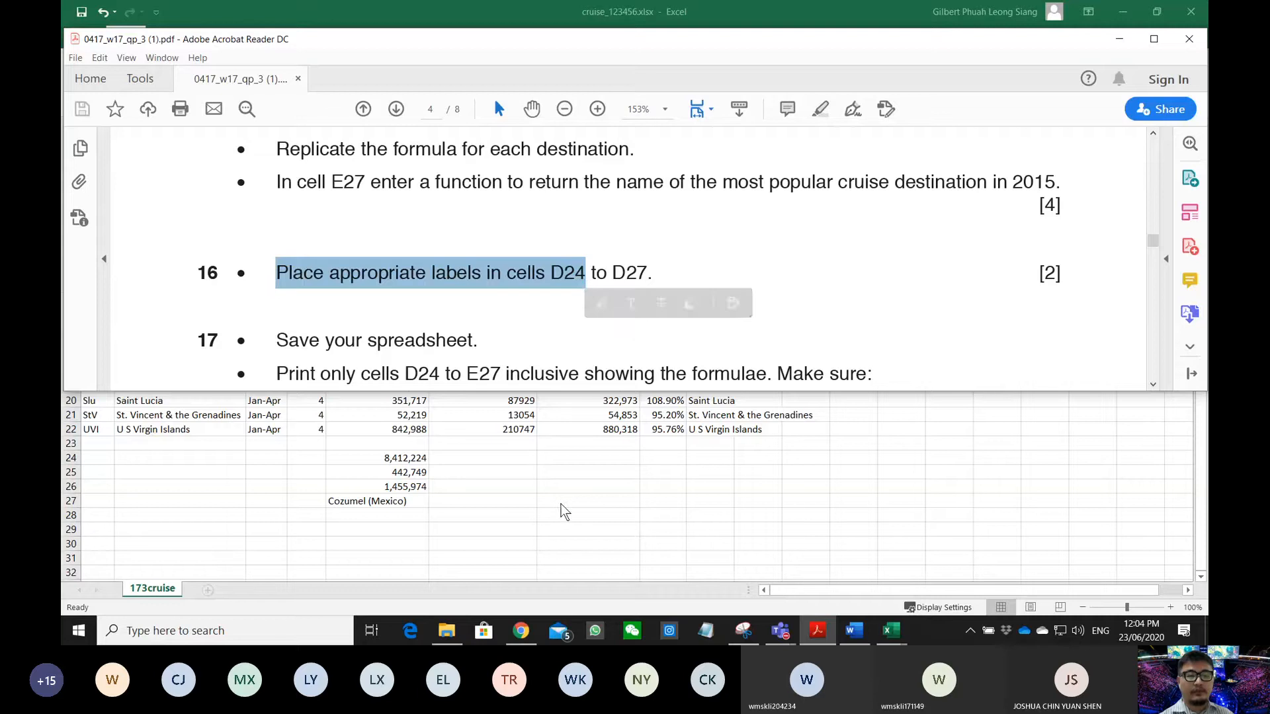
pyautogui.hotkey('alt', 'Tab')
pyautogui.moveTo(282, 463); pyautogui.dragTo(310, 464)
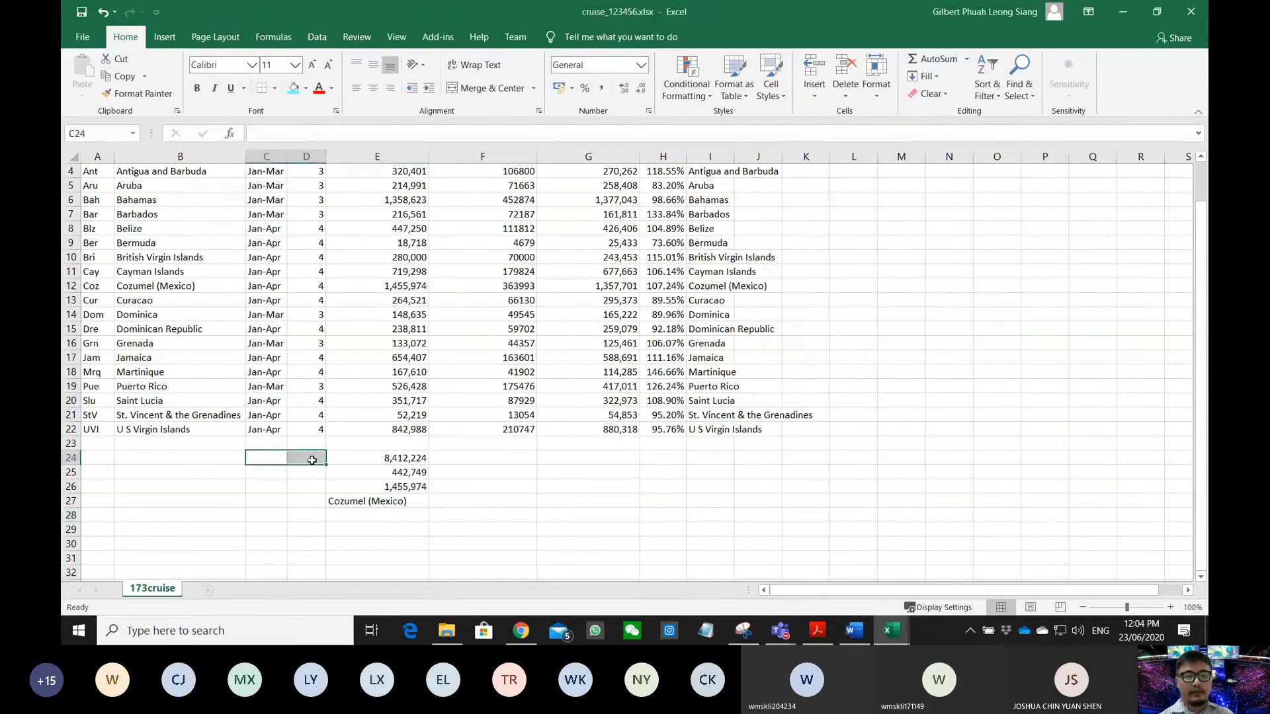
# - Label D24, D25 and D26 Sum, Average and Maximum, widening column D
pyautogui.click(312, 460)
pyautogui.write('Sum')
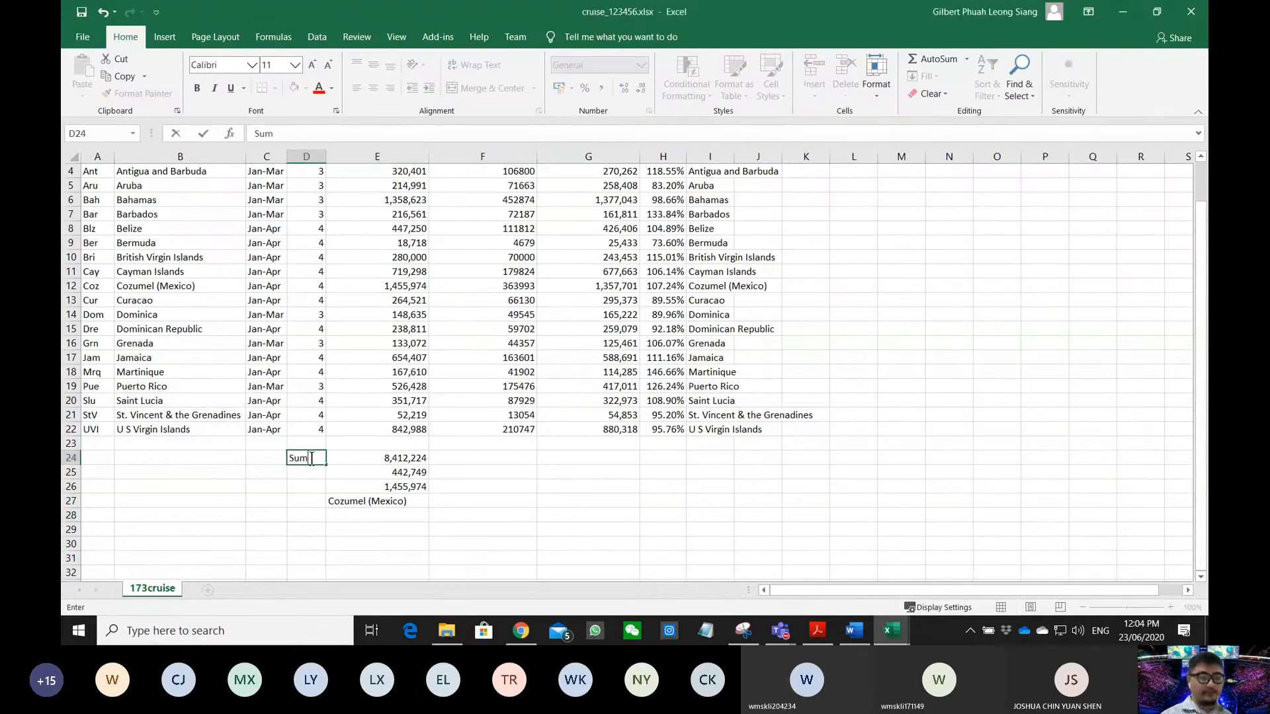
pyautogui.press('Return')
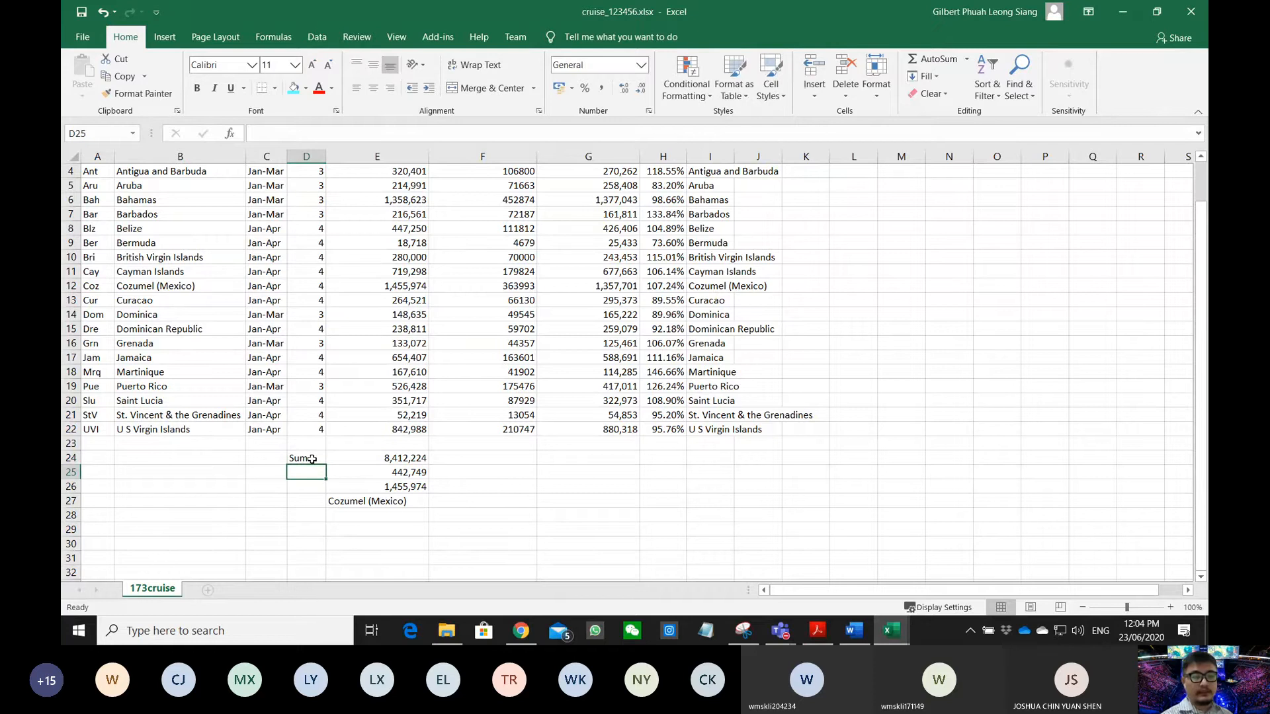
pyautogui.press('Right')
pyautogui.press('Left')
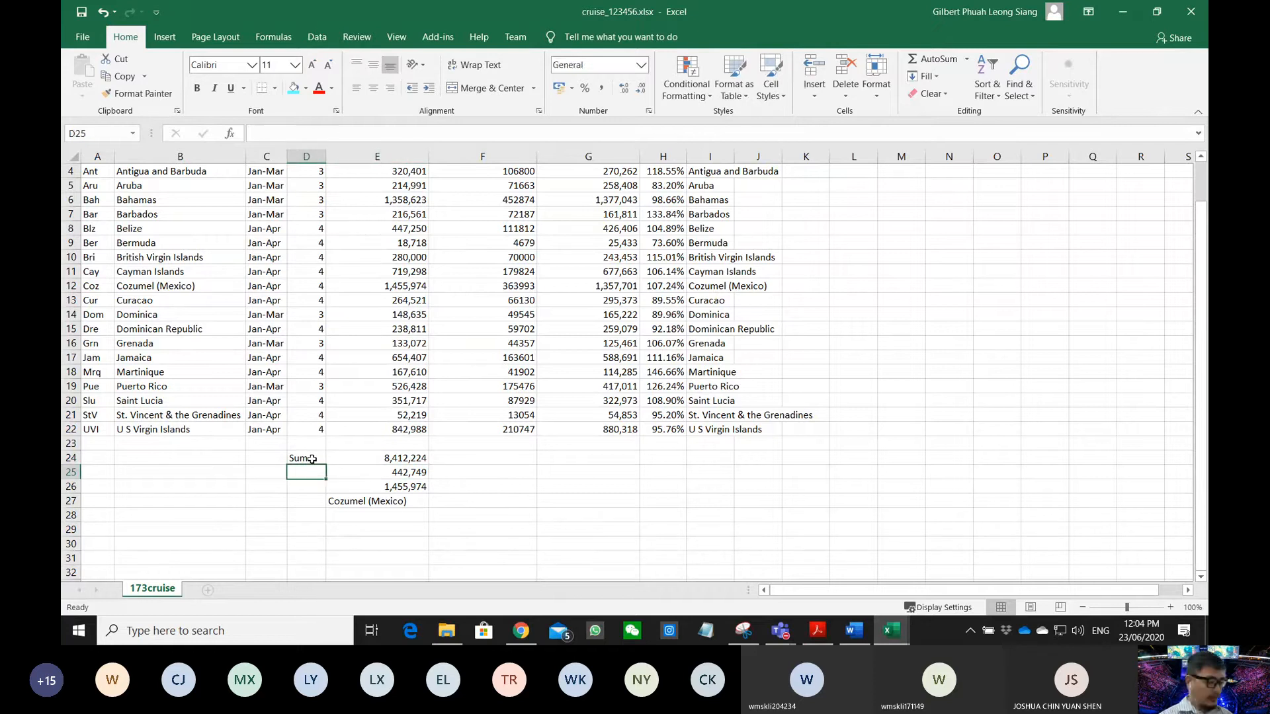
pyautogui.write('Average')
pyautogui.press('Return')
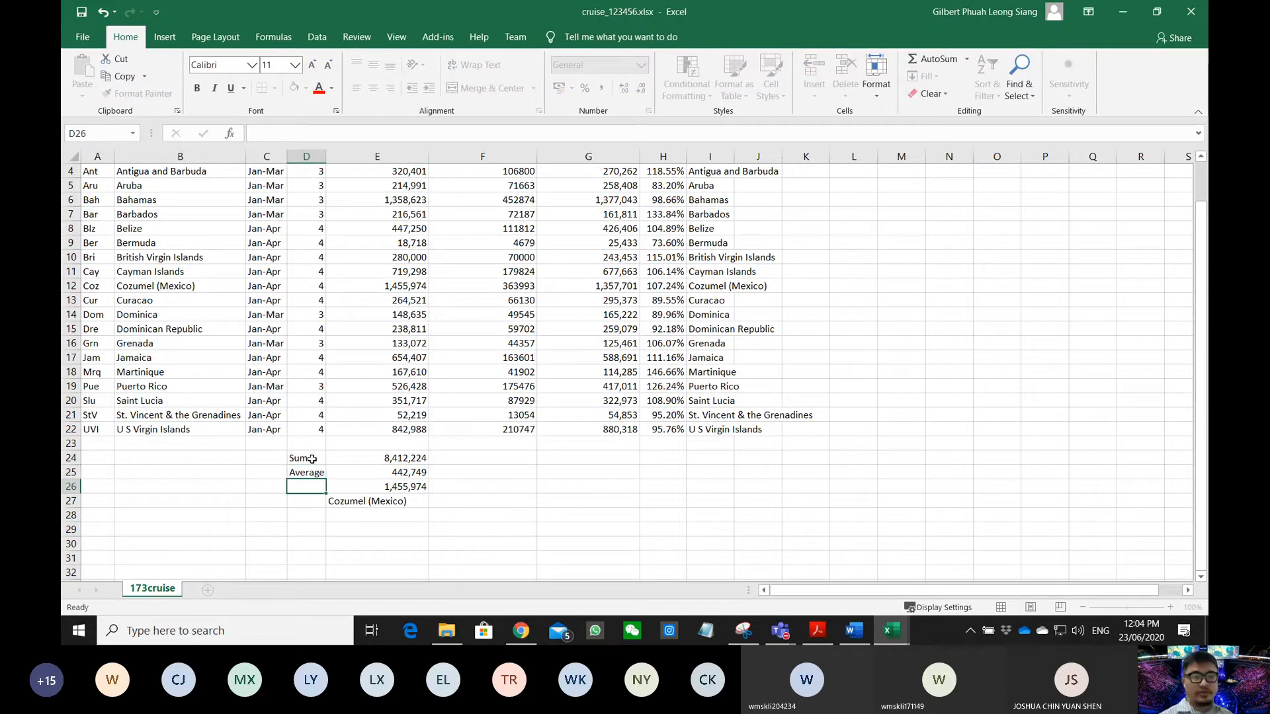
pyautogui.write('Maximum')
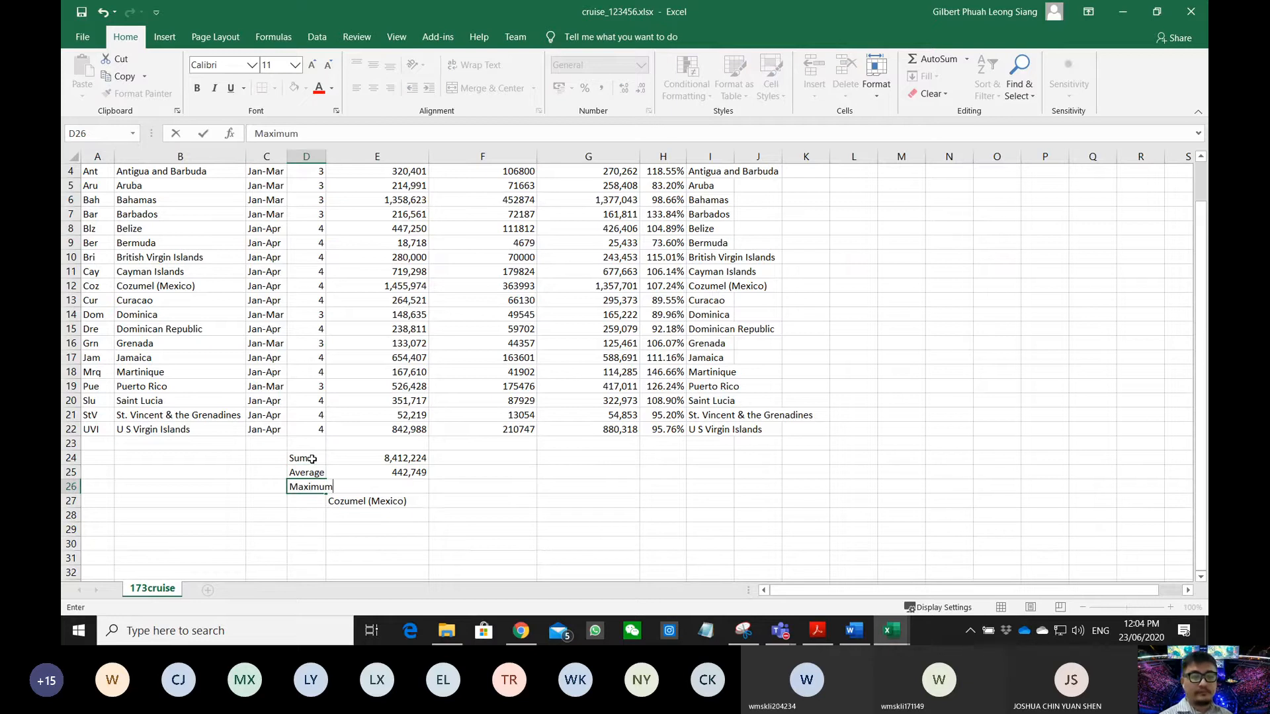
pyautogui.press('Return')
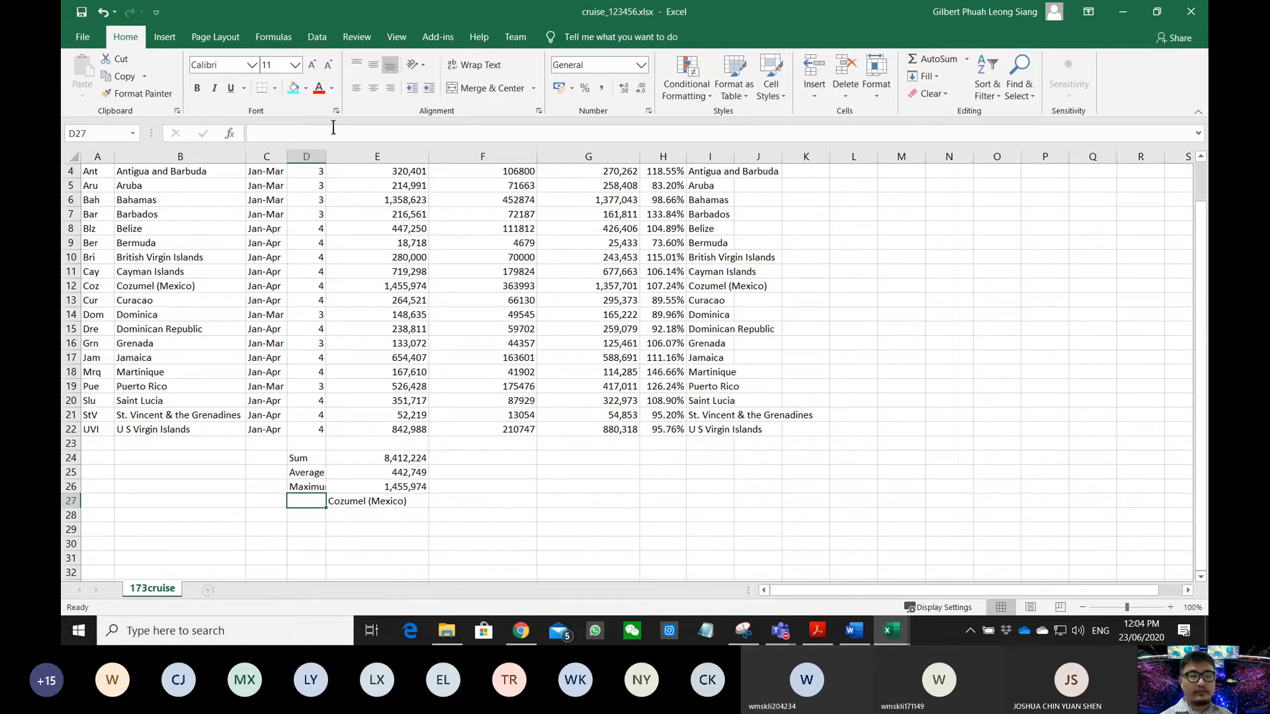
pyautogui.doubleClick(326, 157)
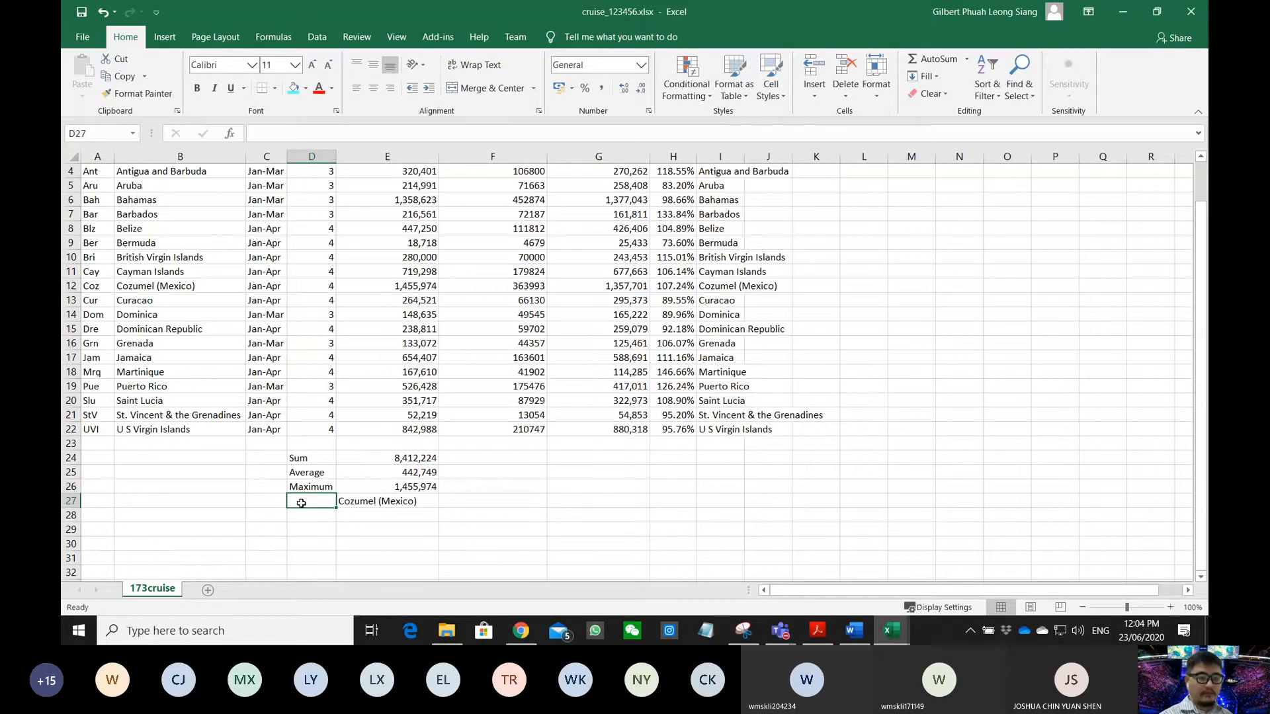
# - Label D27 'Places have maximum visitors' and autofit column D to it
pyautogui.write('Place')
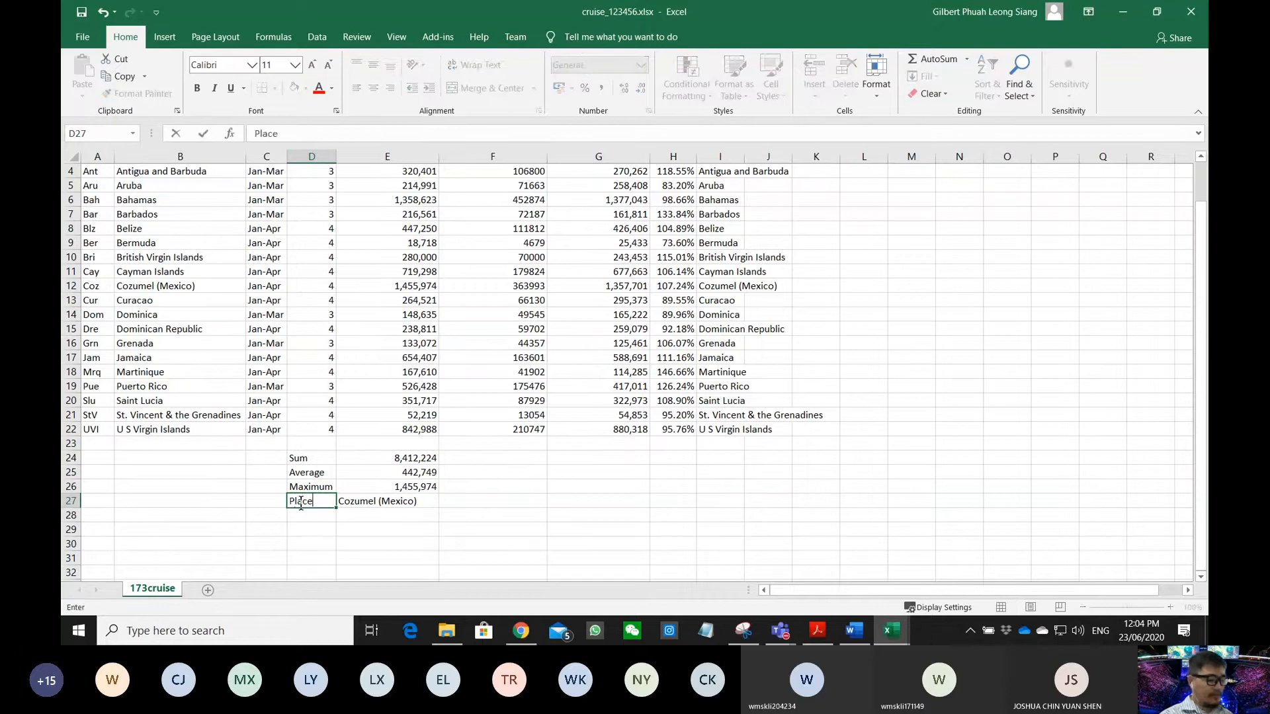
pyautogui.write('s have maximum')
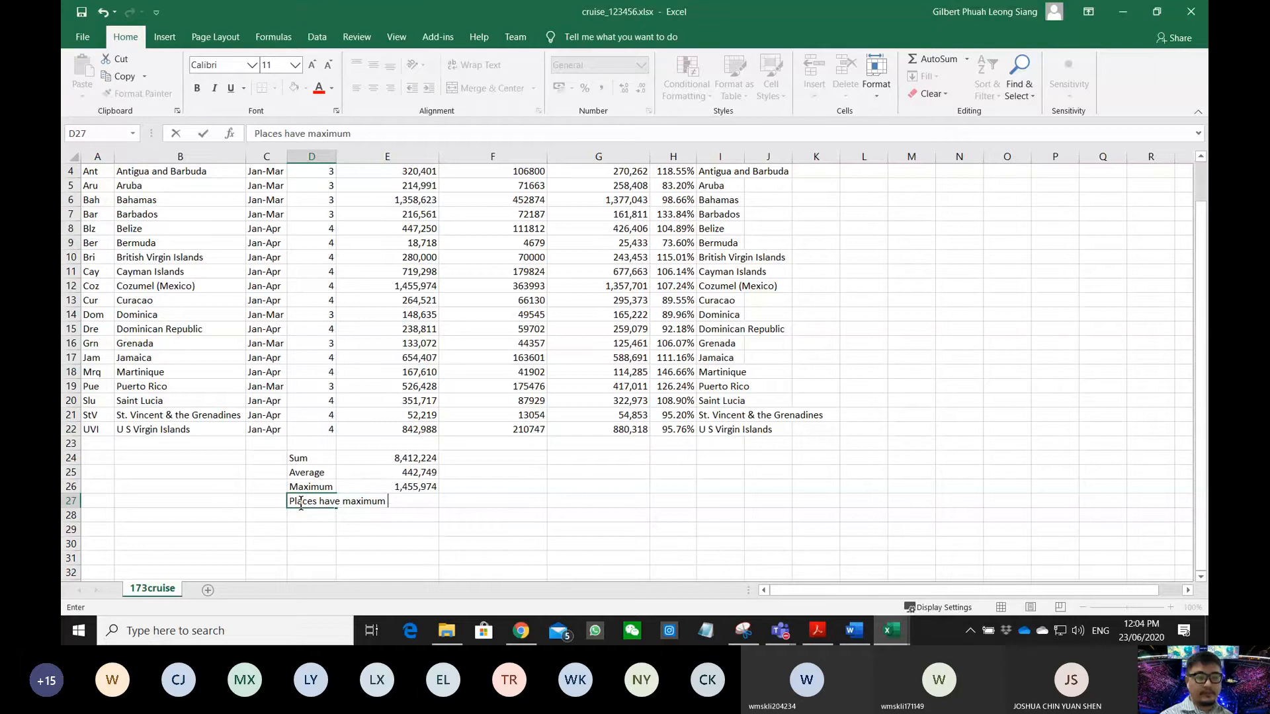
pyautogui.write(' visi')
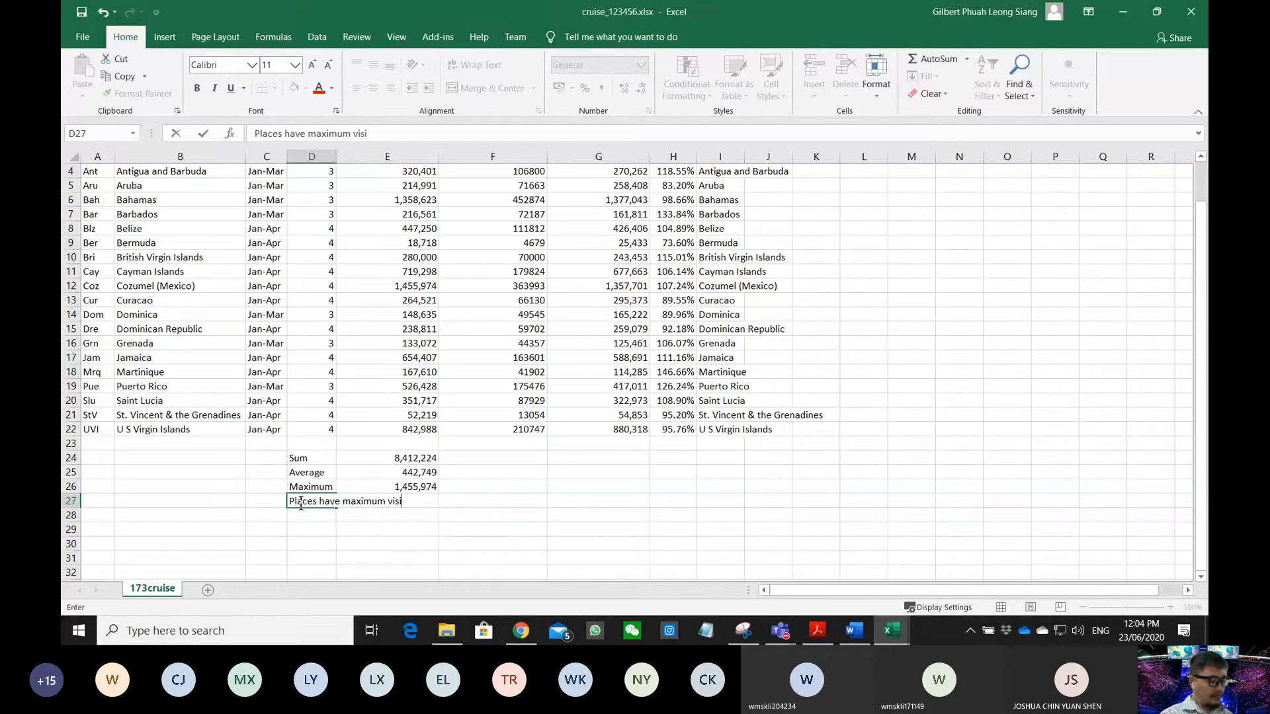
pyautogui.write('tors')
pyautogui.press('Return')
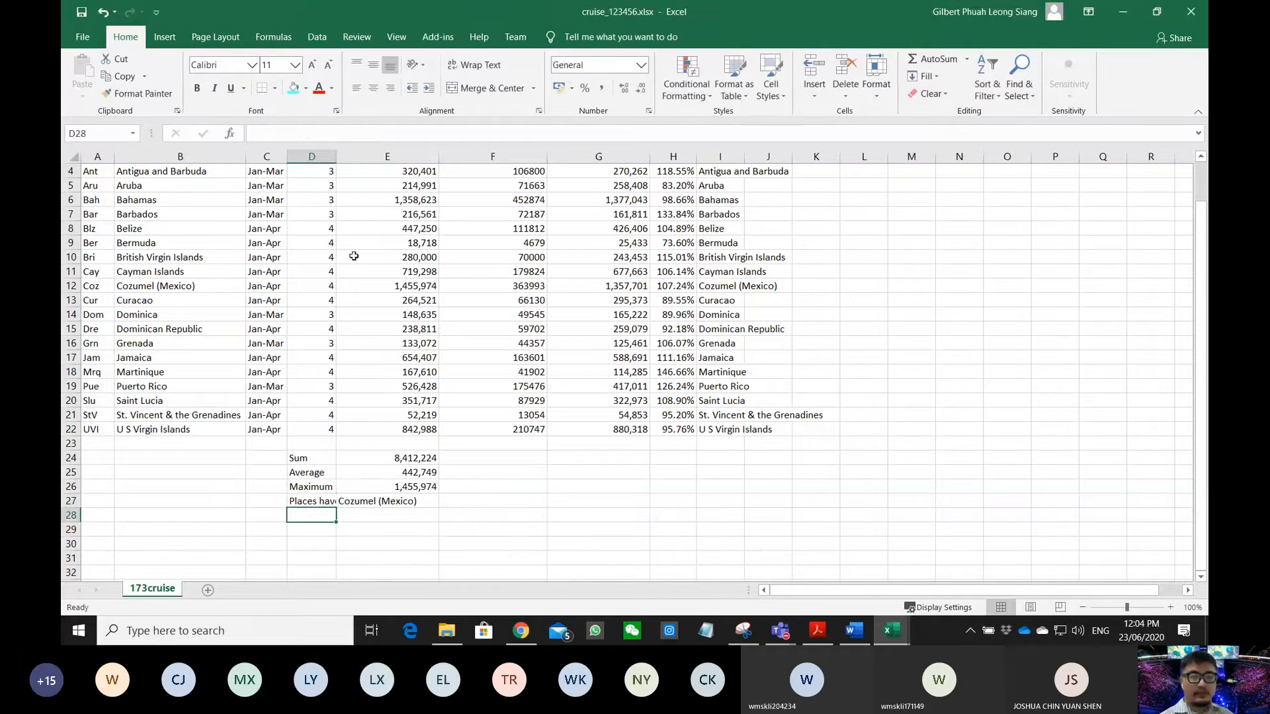
pyautogui.doubleClick(337, 157)
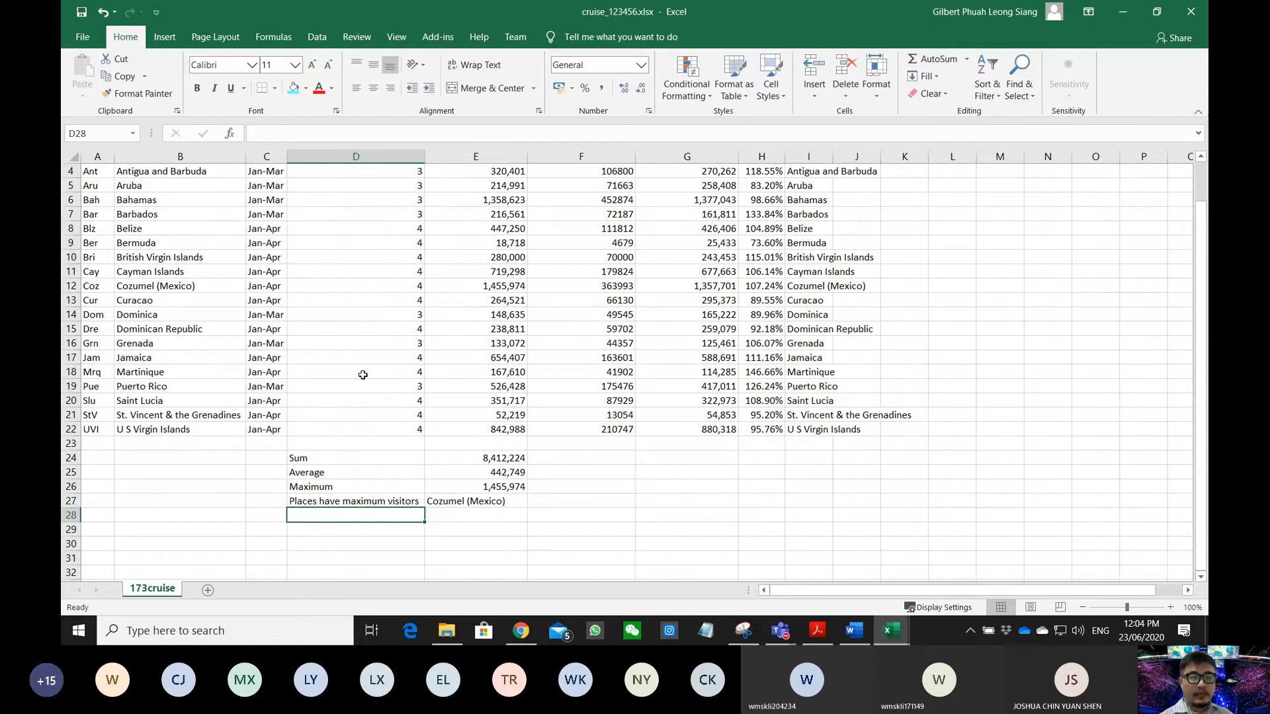
pyautogui.click(548, 546)
pyautogui.click(817, 630)
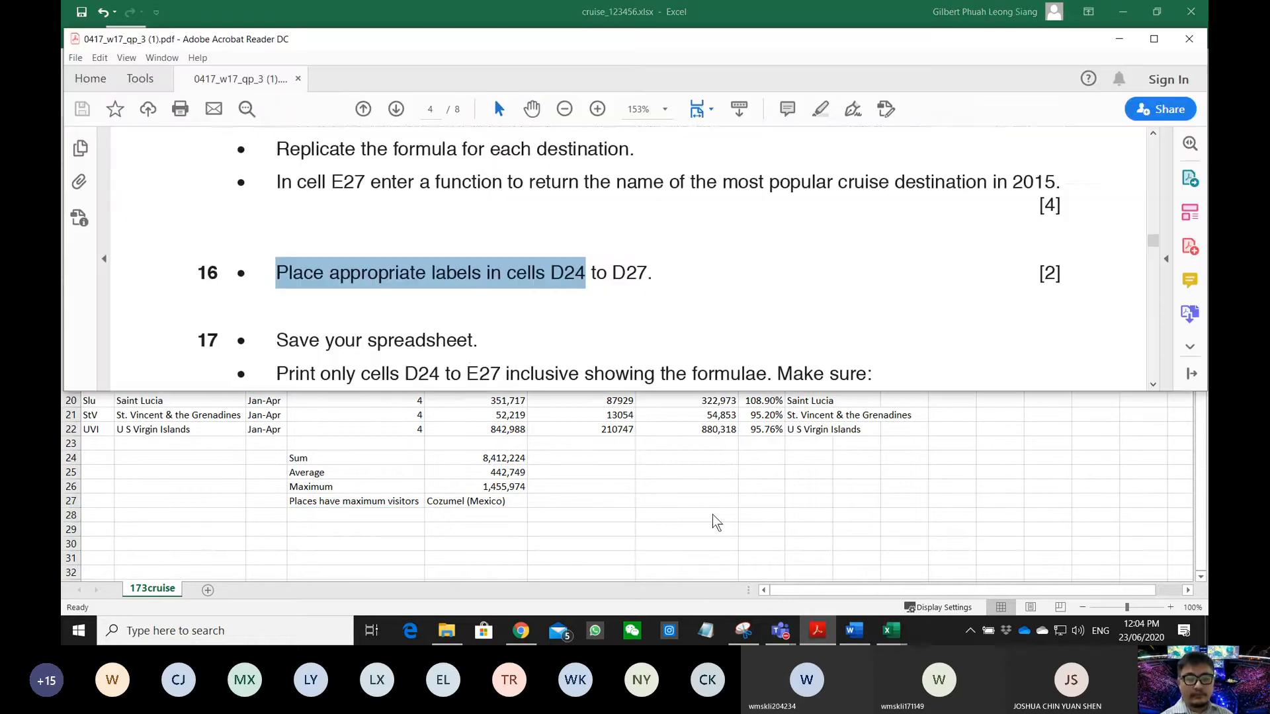
pyautogui.scroll(-3, 462, 311)
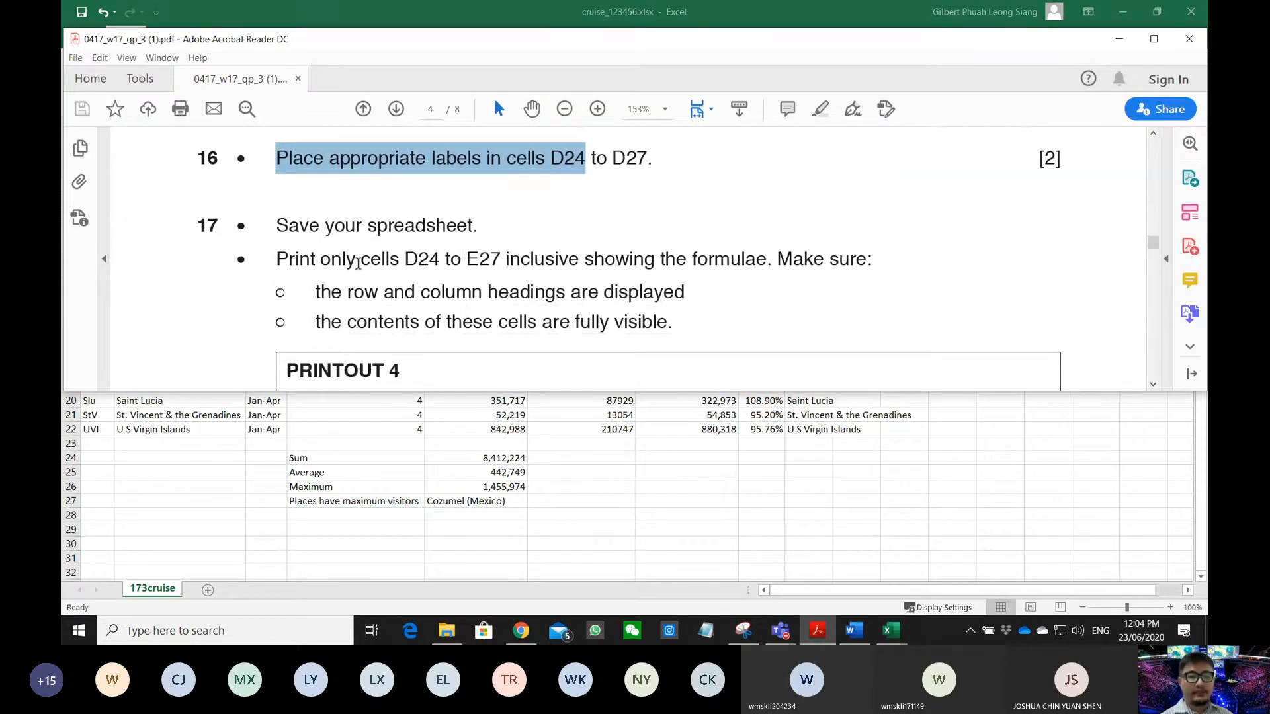
pyautogui.scroll(-3, 360, 263)
pyautogui.moveTo(276, 202); pyautogui.dragTo(574, 207)
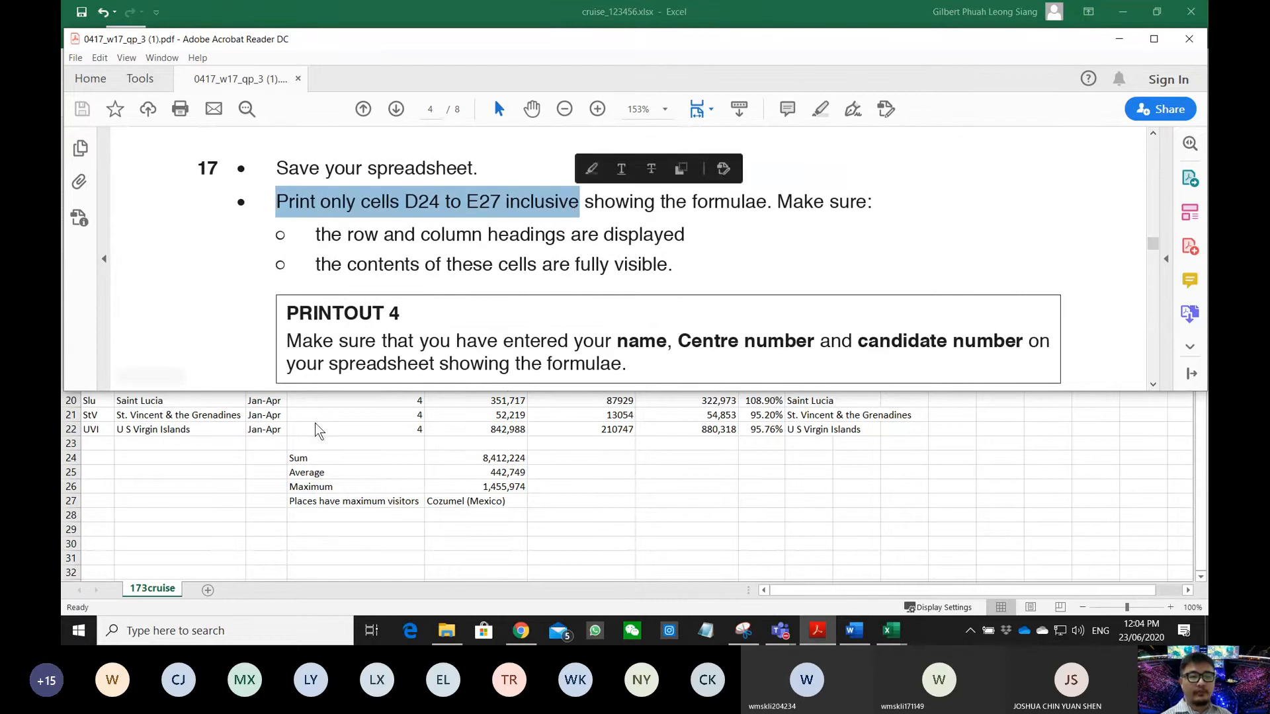
pyautogui.hotkey('alt', 'Tab')
pyautogui.moveTo(324, 458); pyautogui.dragTo(478, 501)
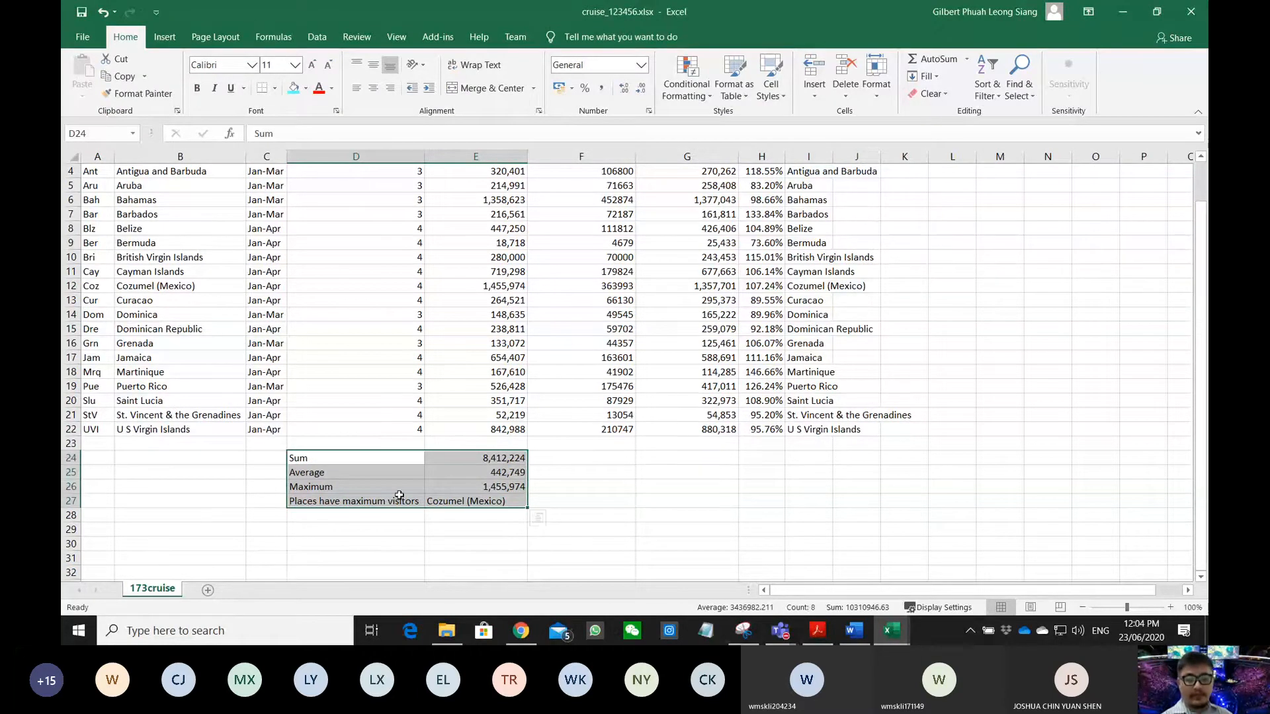
pyautogui.click(823, 631)
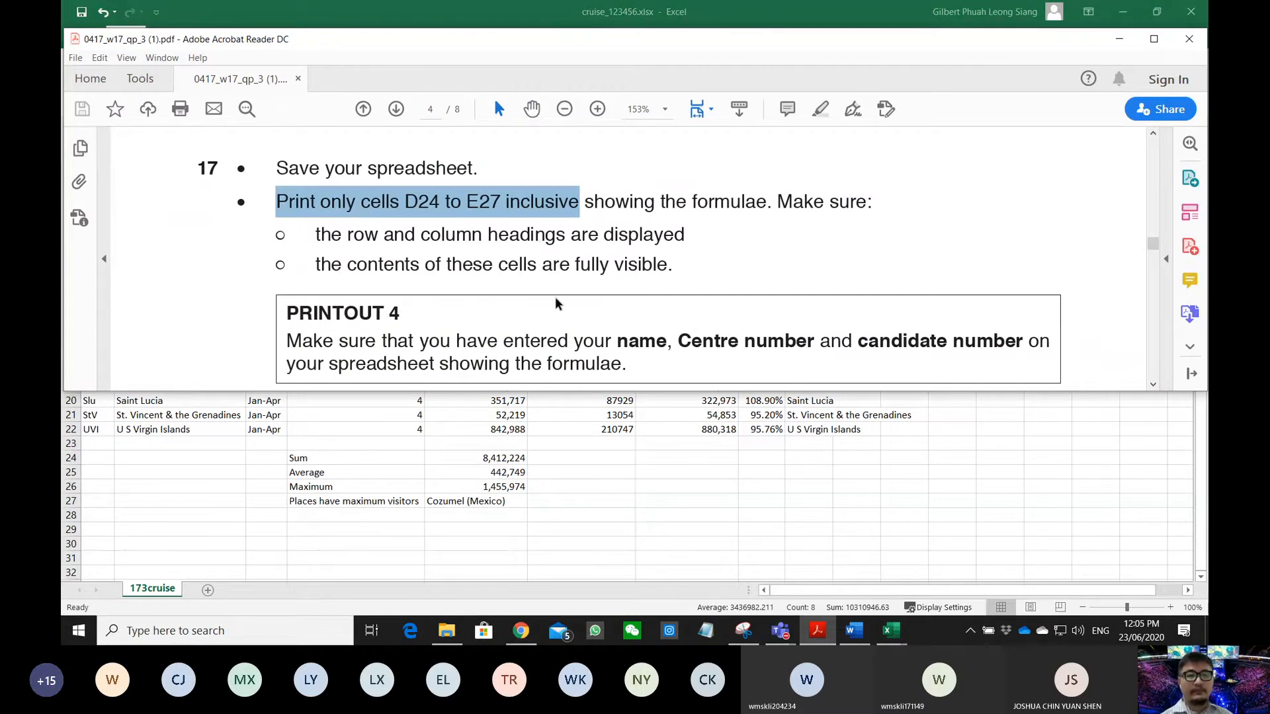
pyautogui.click(401, 2)
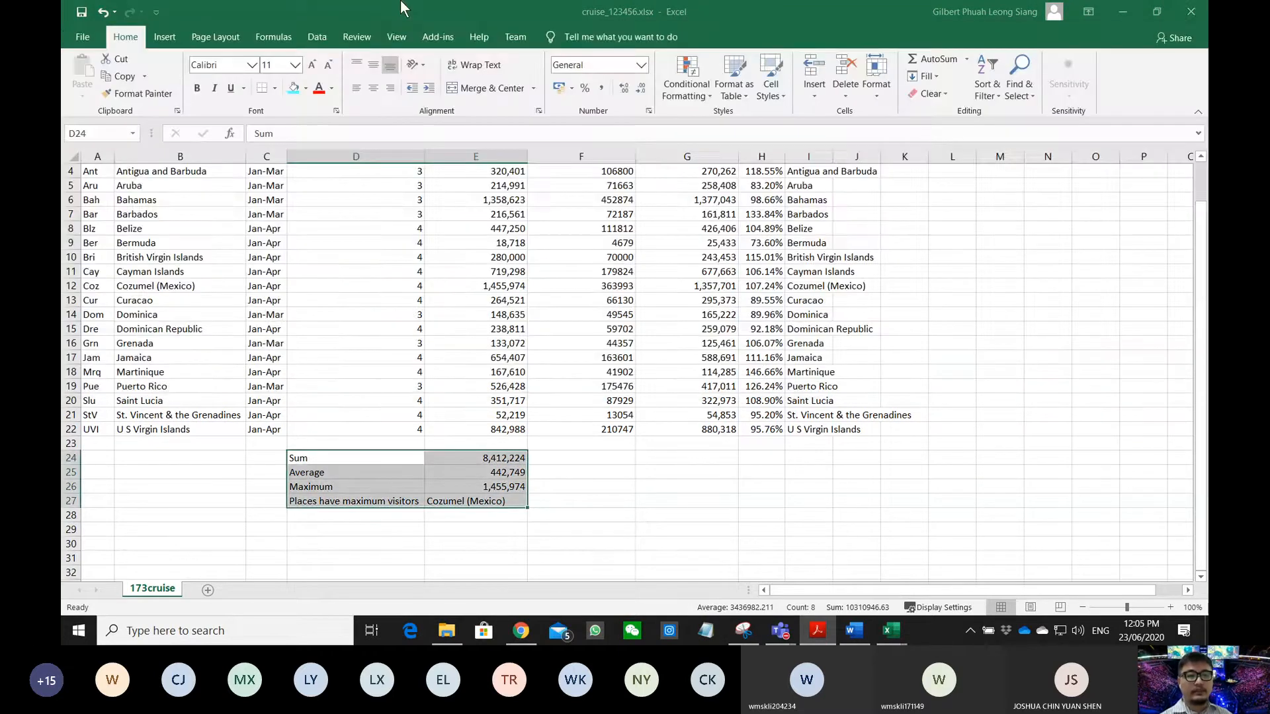
# - Set File > Print to Print Selection so only the summary cells print
pyautogui.click(83, 37)
pyautogui.click(110, 302)
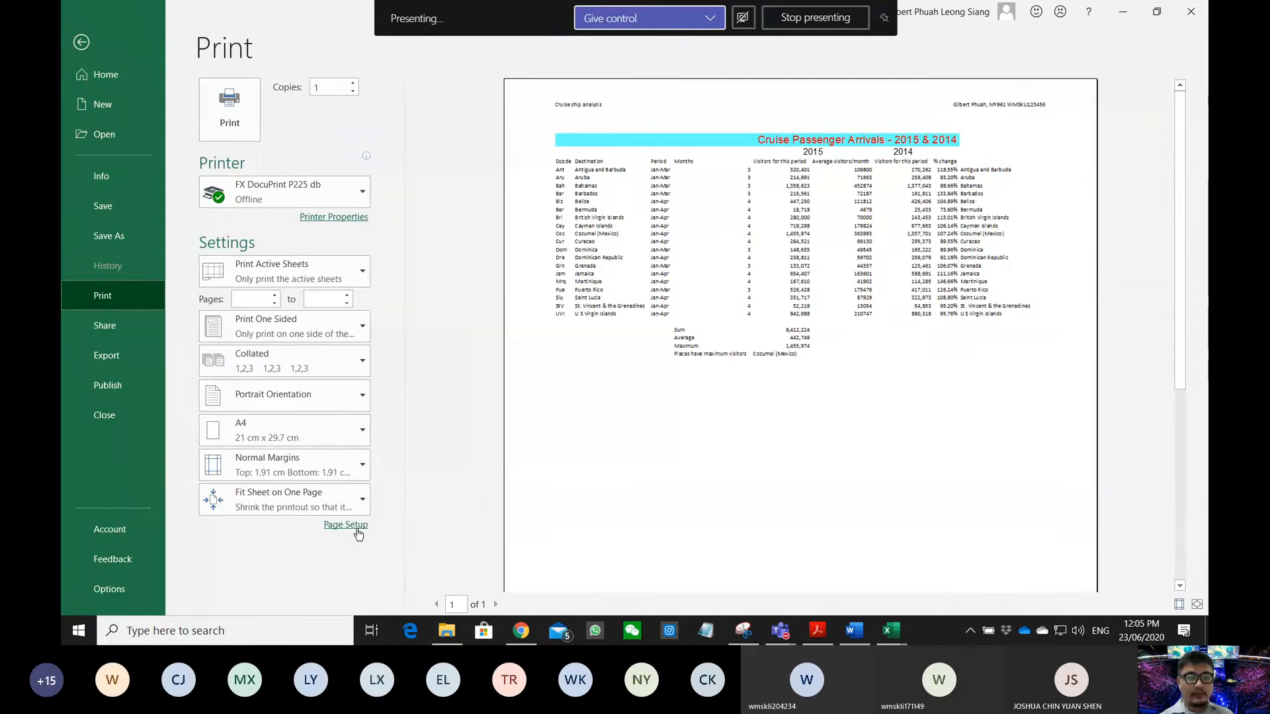
pyautogui.click(348, 263)
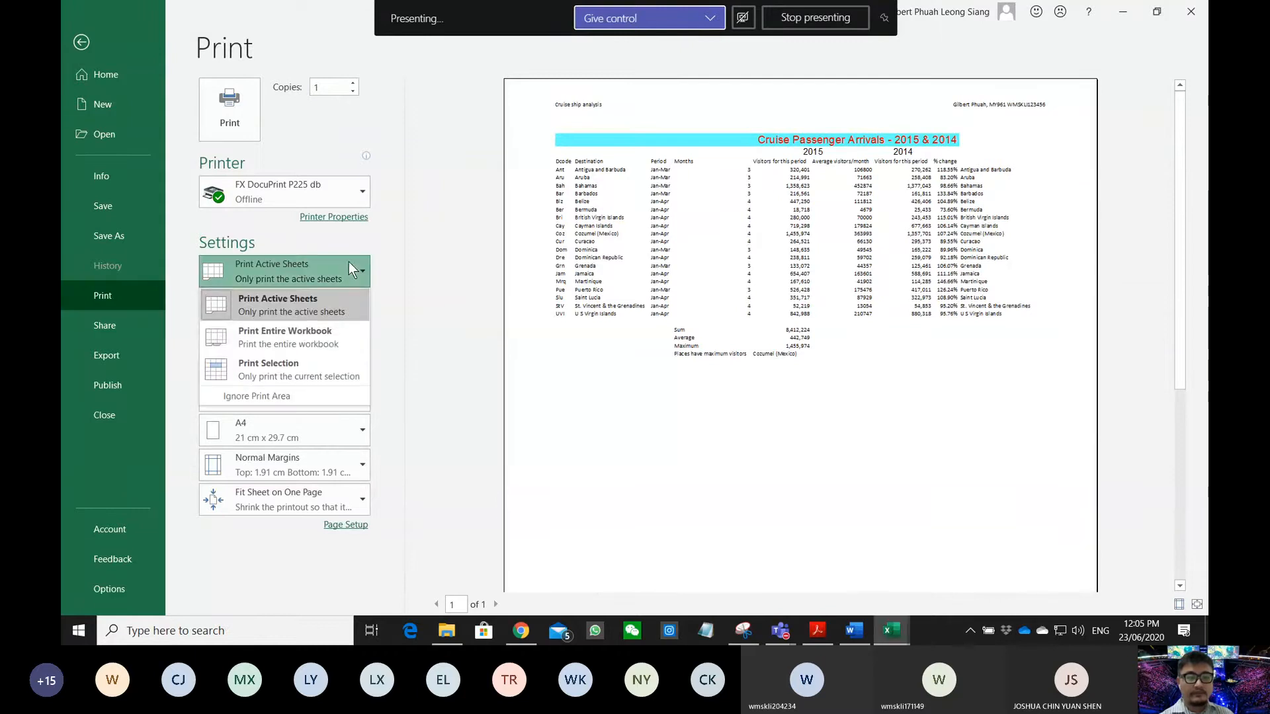
pyautogui.click(319, 371)
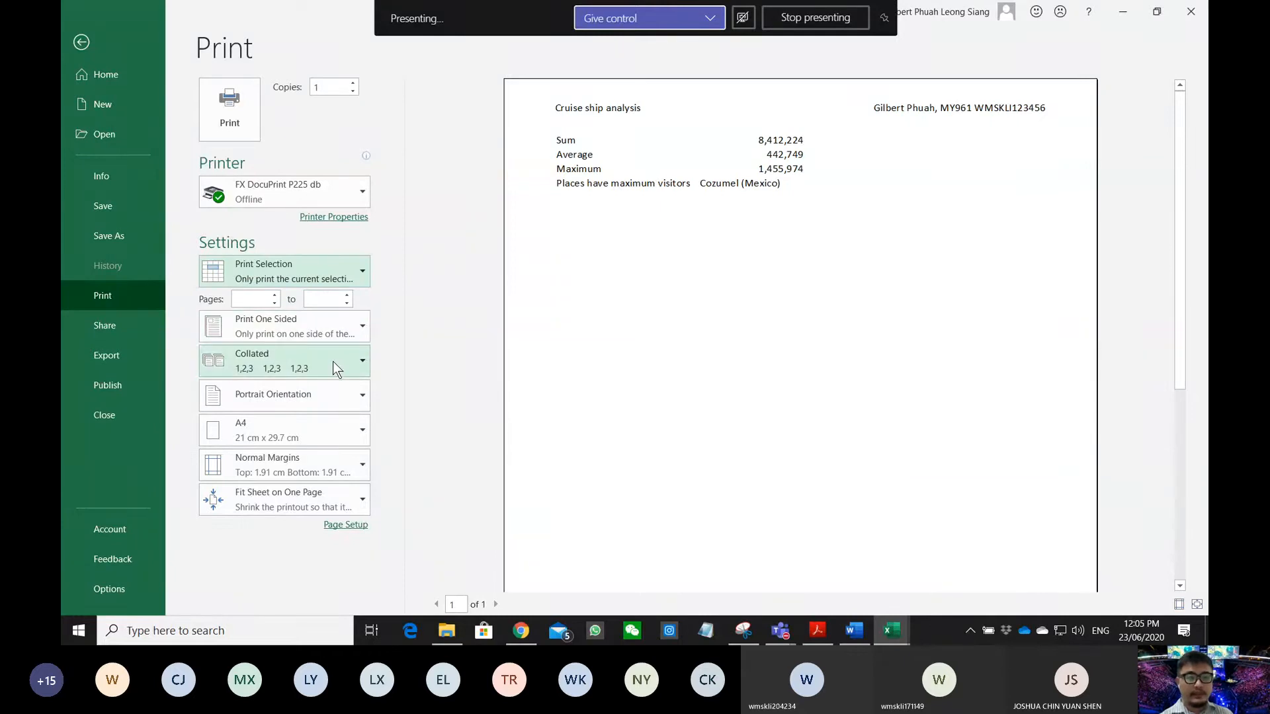
pyautogui.click(335, 499)
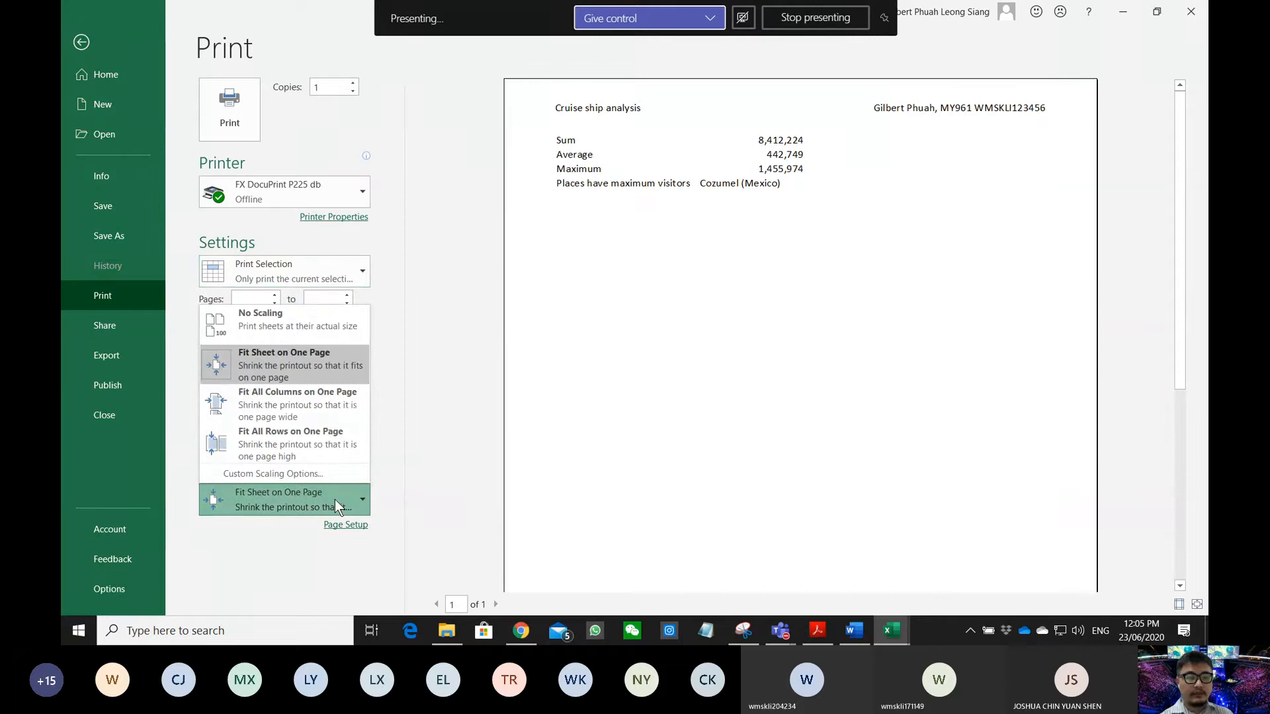
pyautogui.click(341, 529)
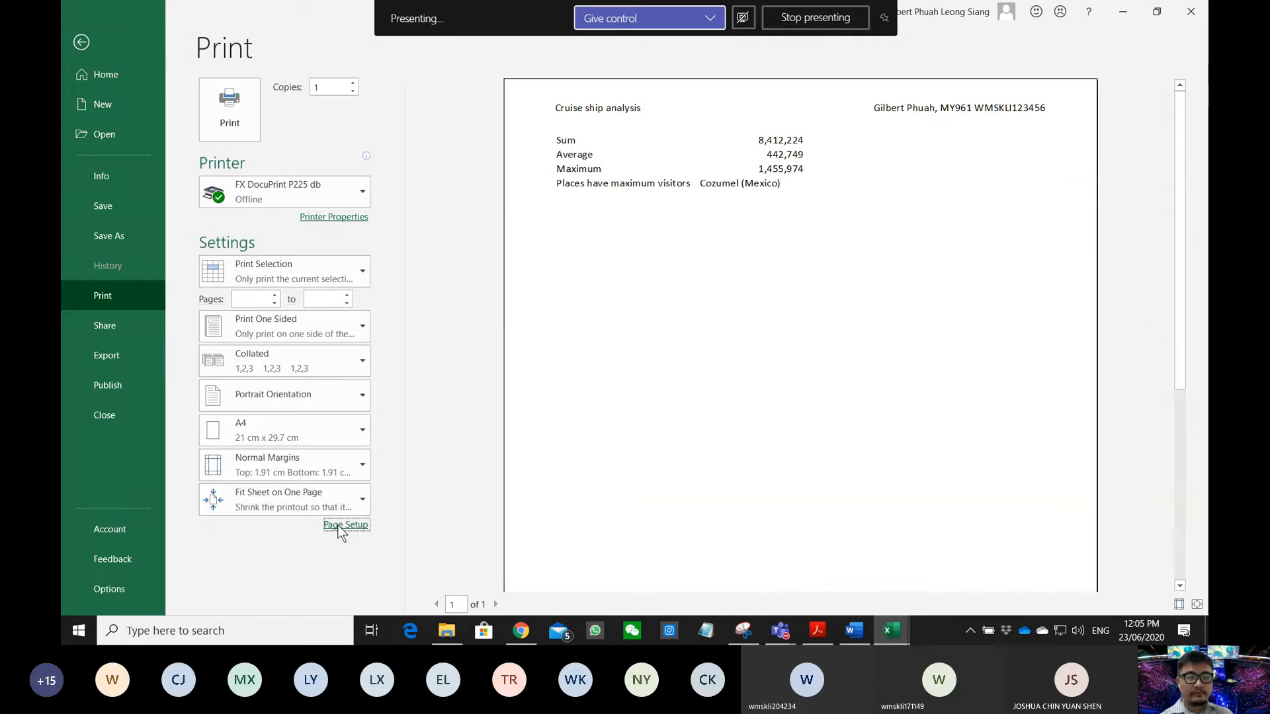
# - Review the Page Setup tabs, keeping comment printing at none, and cancel without changes
pyautogui.click(341, 529)
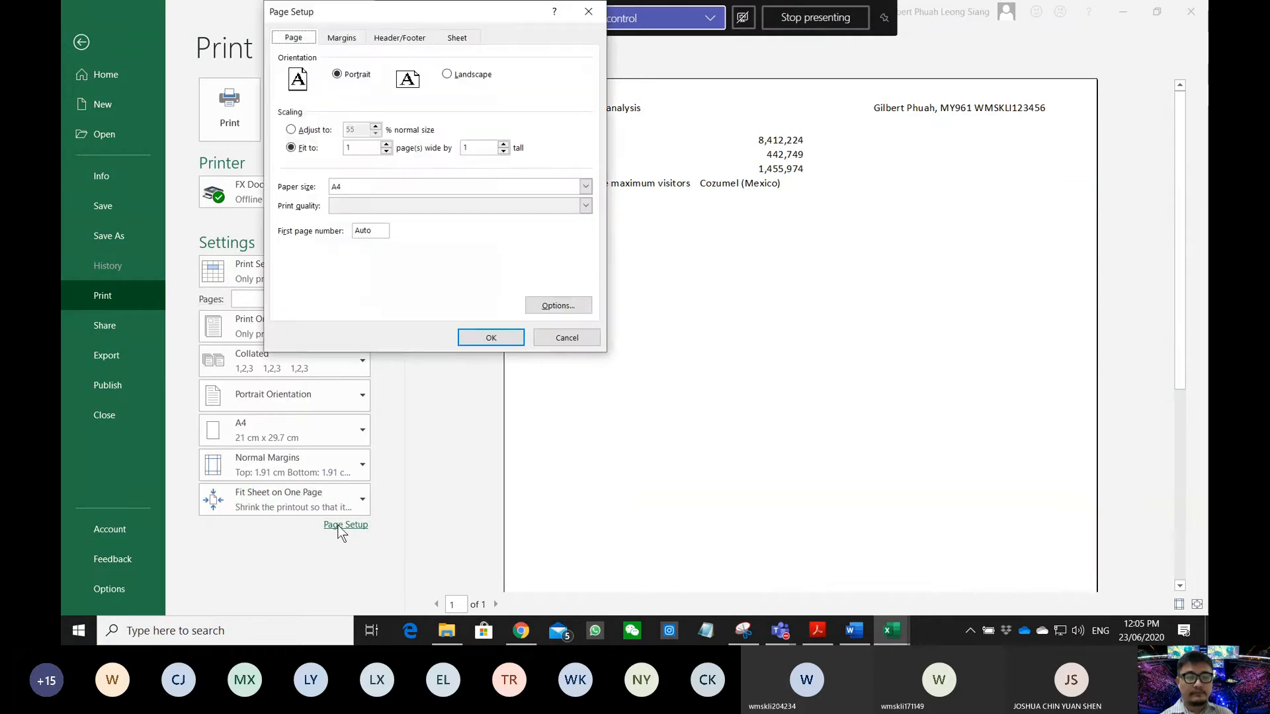
pyautogui.click(386, 37)
pyautogui.click(360, 39)
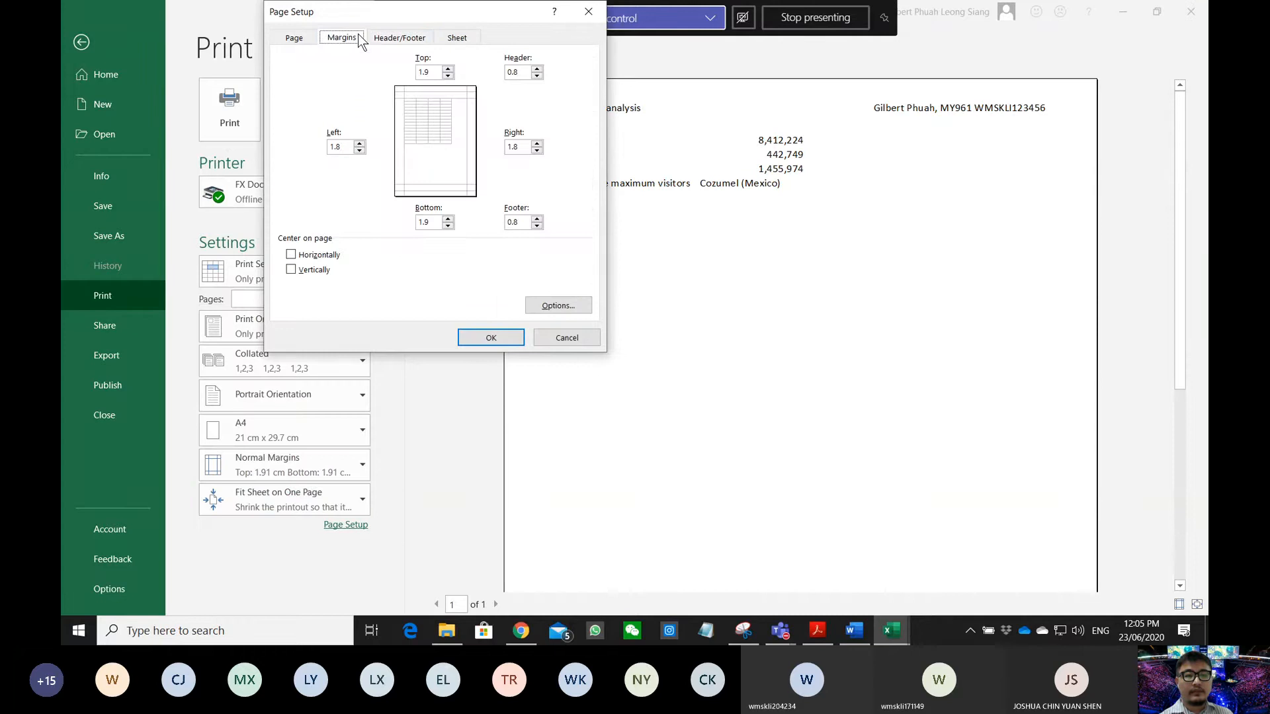
pyautogui.click(458, 39)
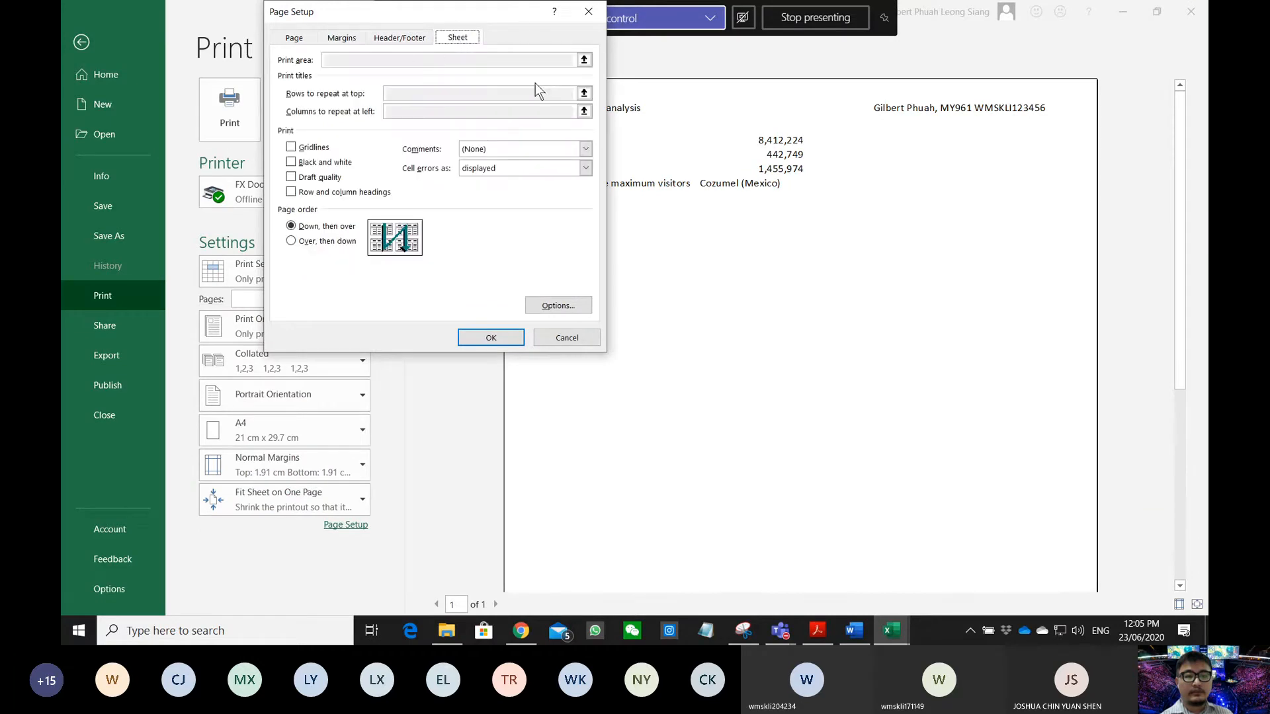
pyautogui.click(488, 152)
pyautogui.click(488, 151)
pyautogui.click(489, 152)
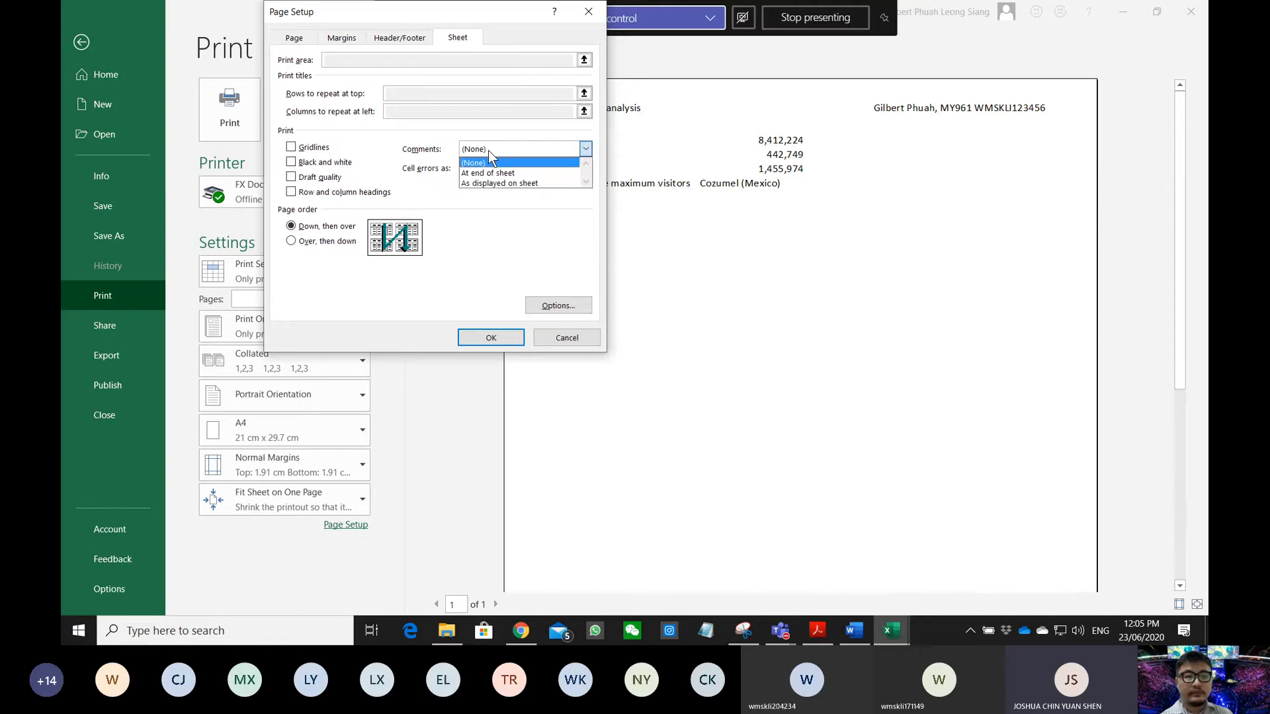
pyautogui.click(489, 152)
pyautogui.click(489, 152)
pyautogui.click(489, 153)
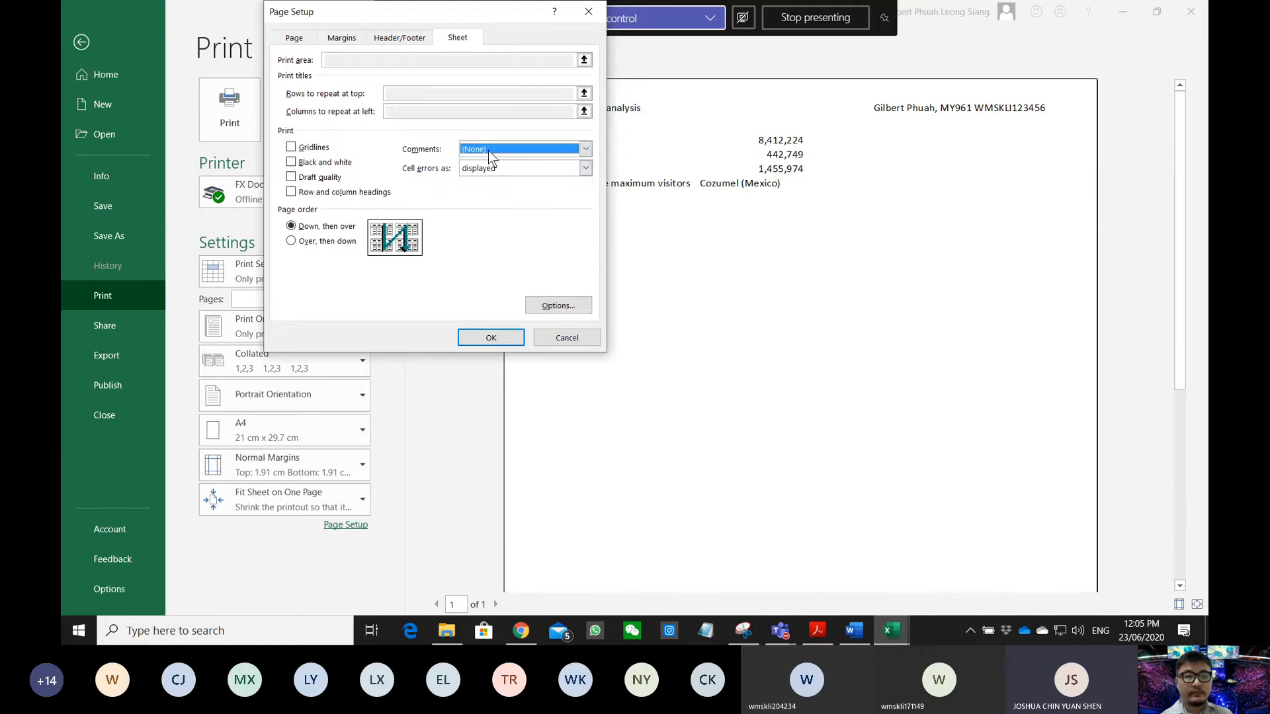
pyautogui.click(567, 337)
pyautogui.click(821, 636)
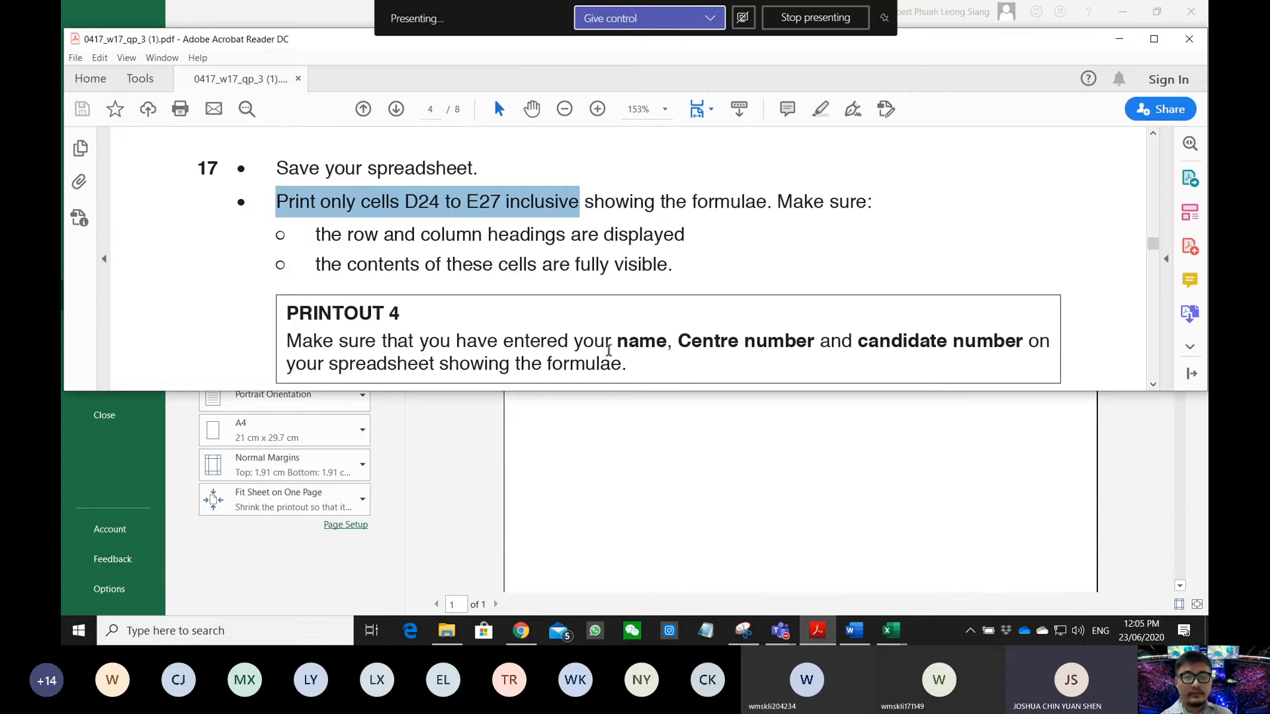
# - Reread 'Print only cells D24 to E27 inclusive showing the formulae' and return to Excel
pyautogui.click(422, 253)
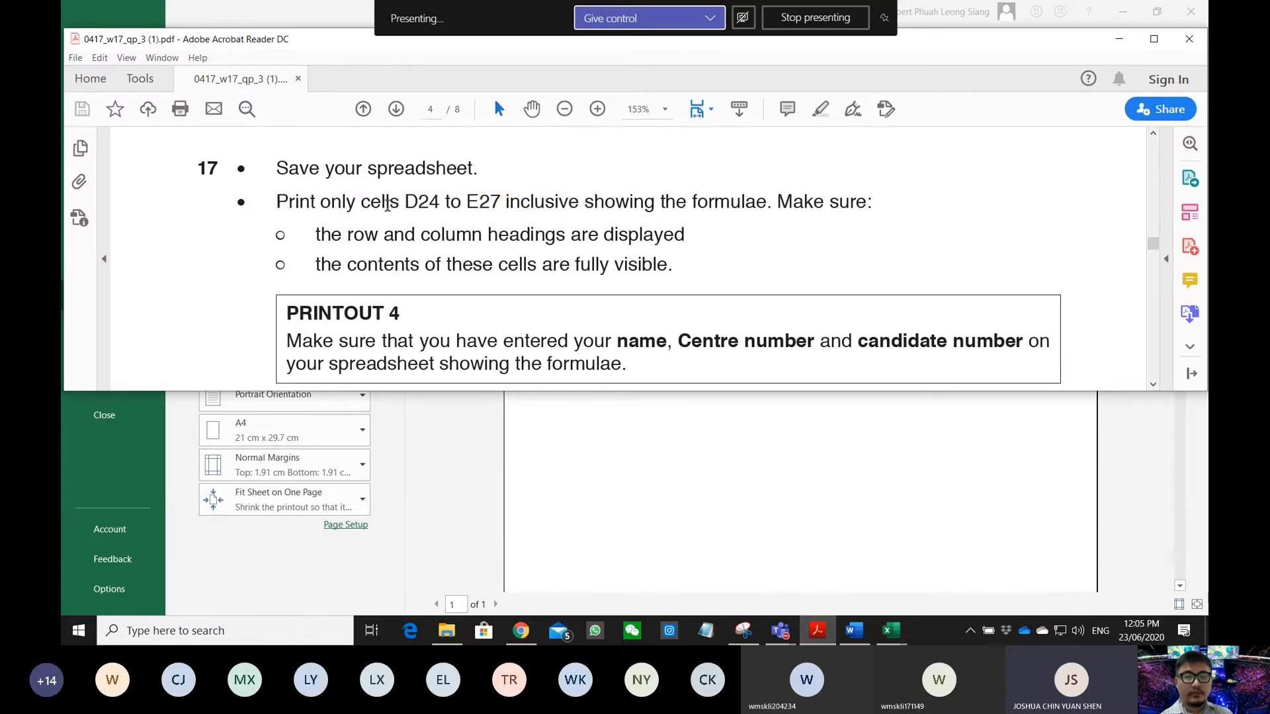
pyautogui.moveTo(277, 195); pyautogui.dragTo(477, 204)
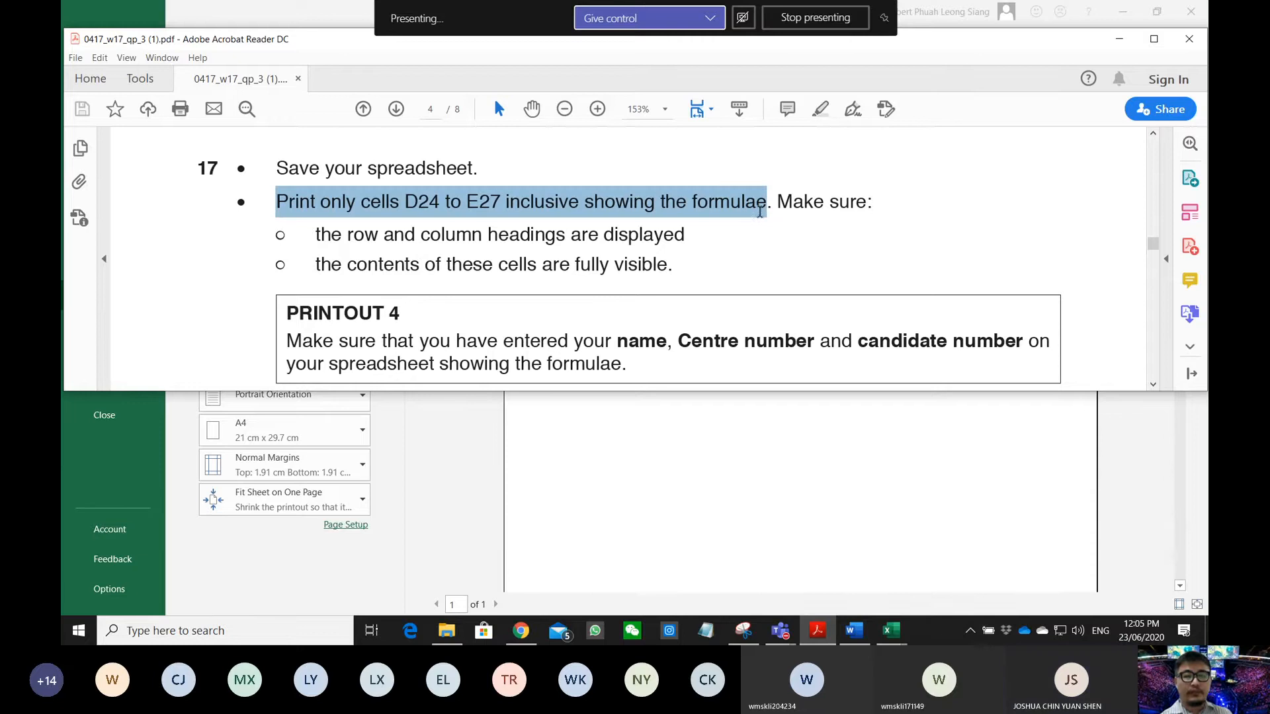
pyautogui.click(839, 556)
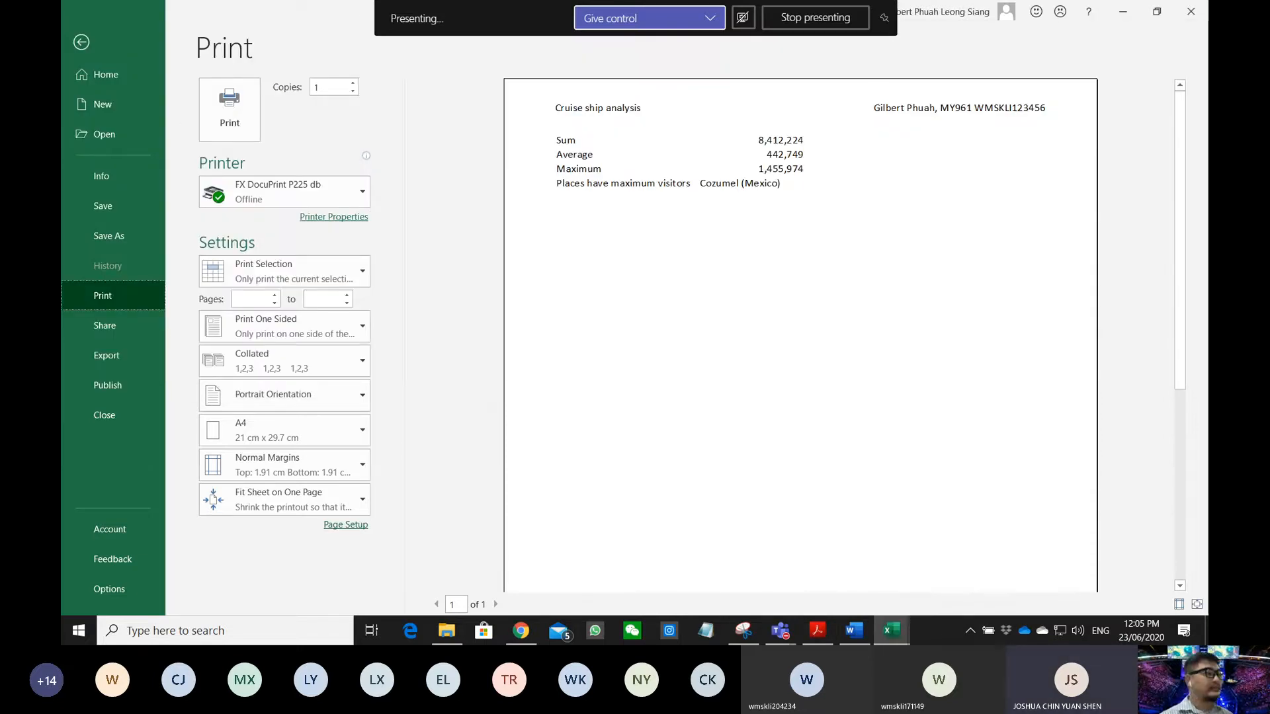
# - Leave print preview and turn on Show Formulas for the worksheet
pyautogui.hotkey('alt', 'Tab')
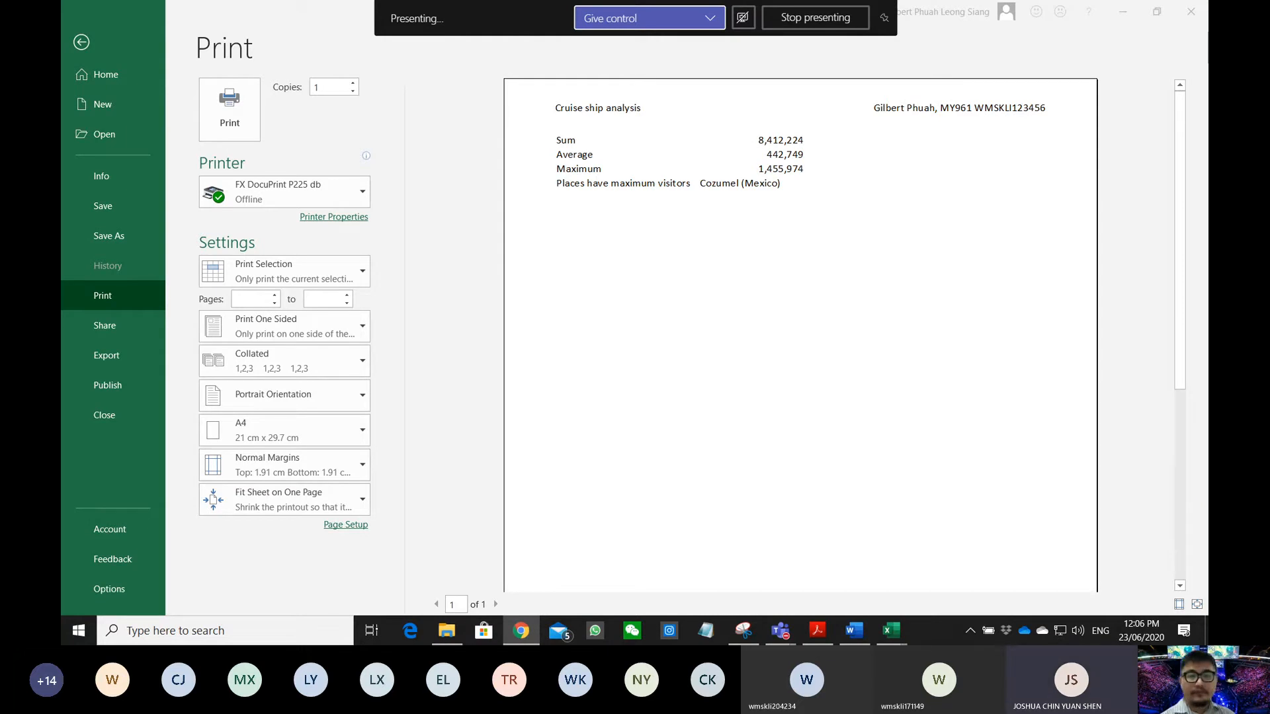
pyautogui.click(77, 47)
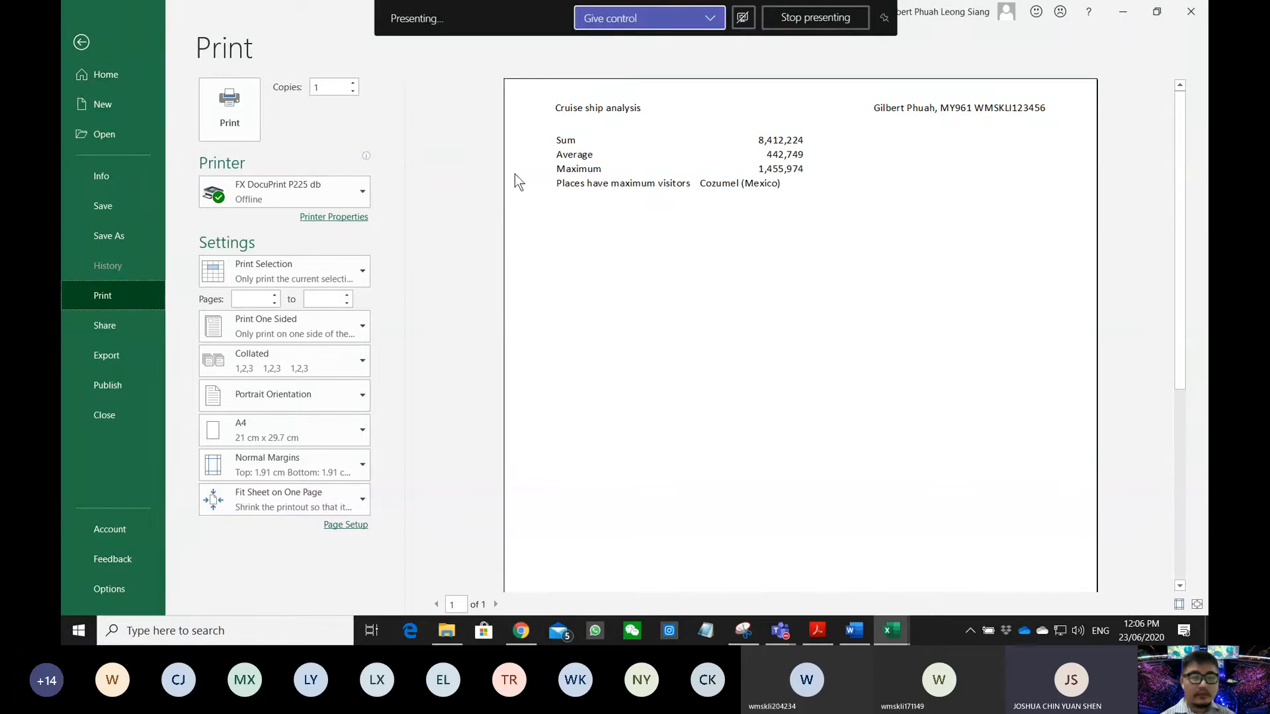
pyautogui.click(82, 43)
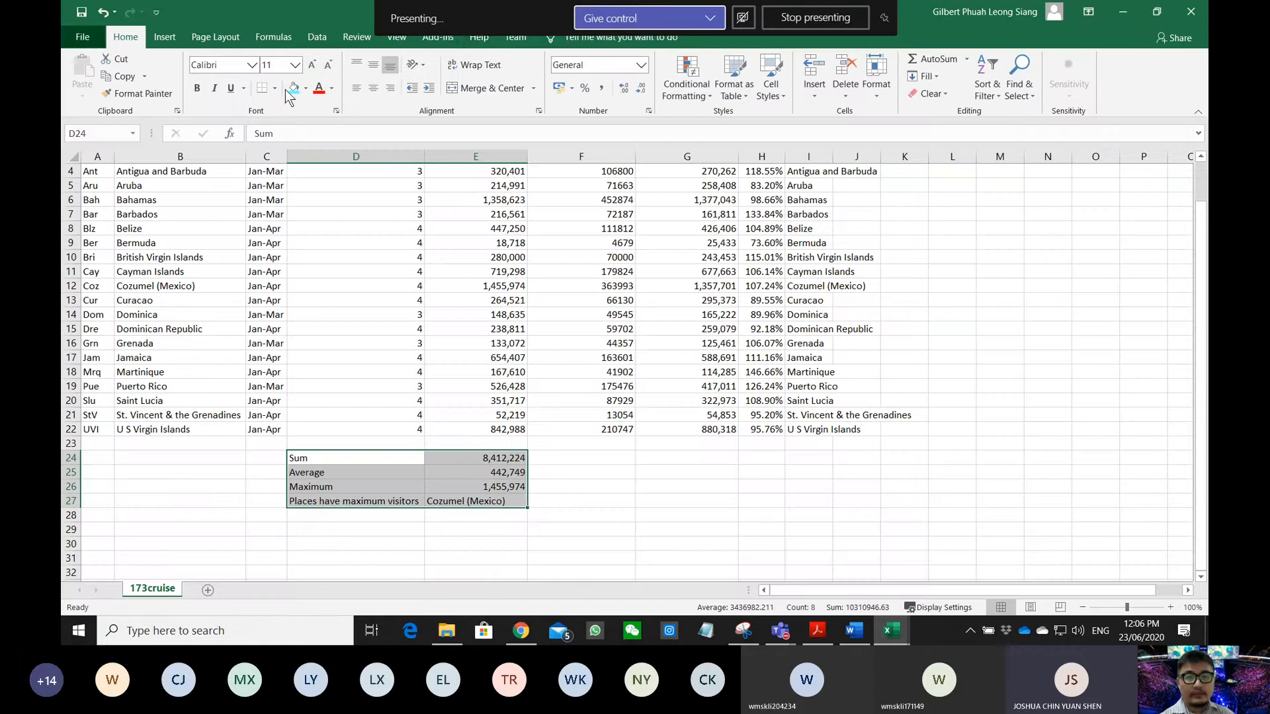
pyautogui.click(290, 41)
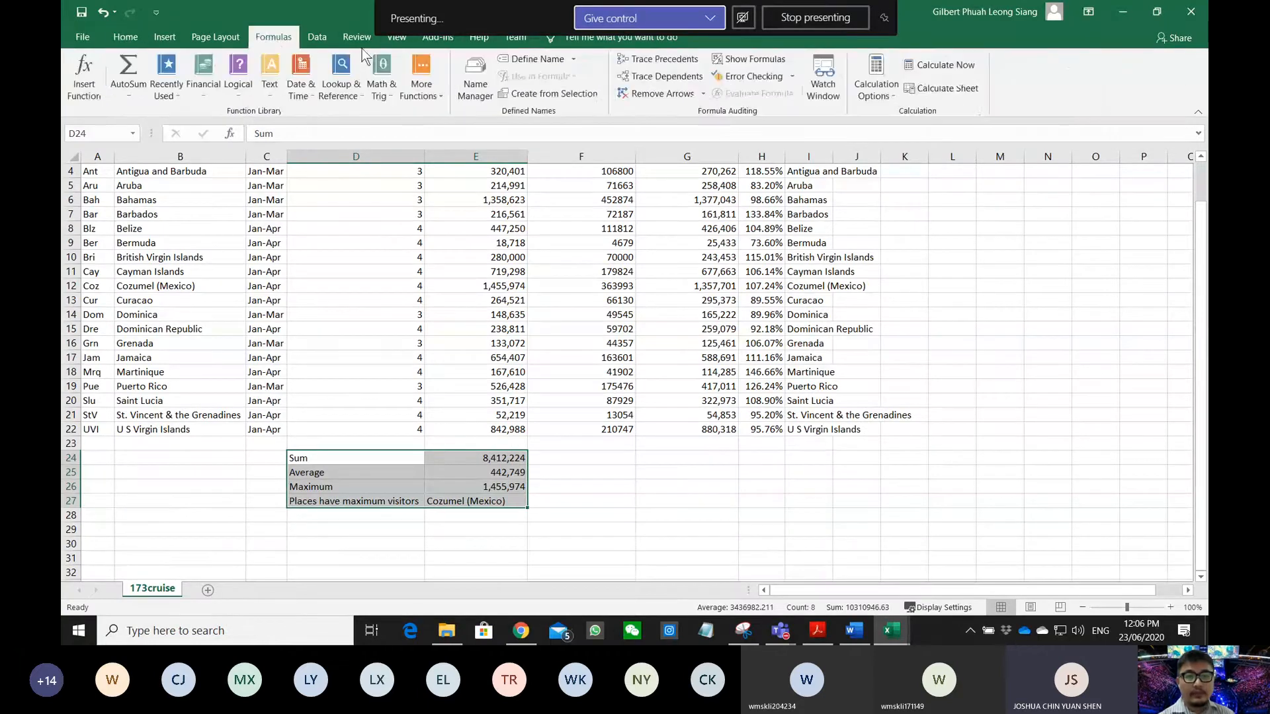
pyautogui.click(749, 63)
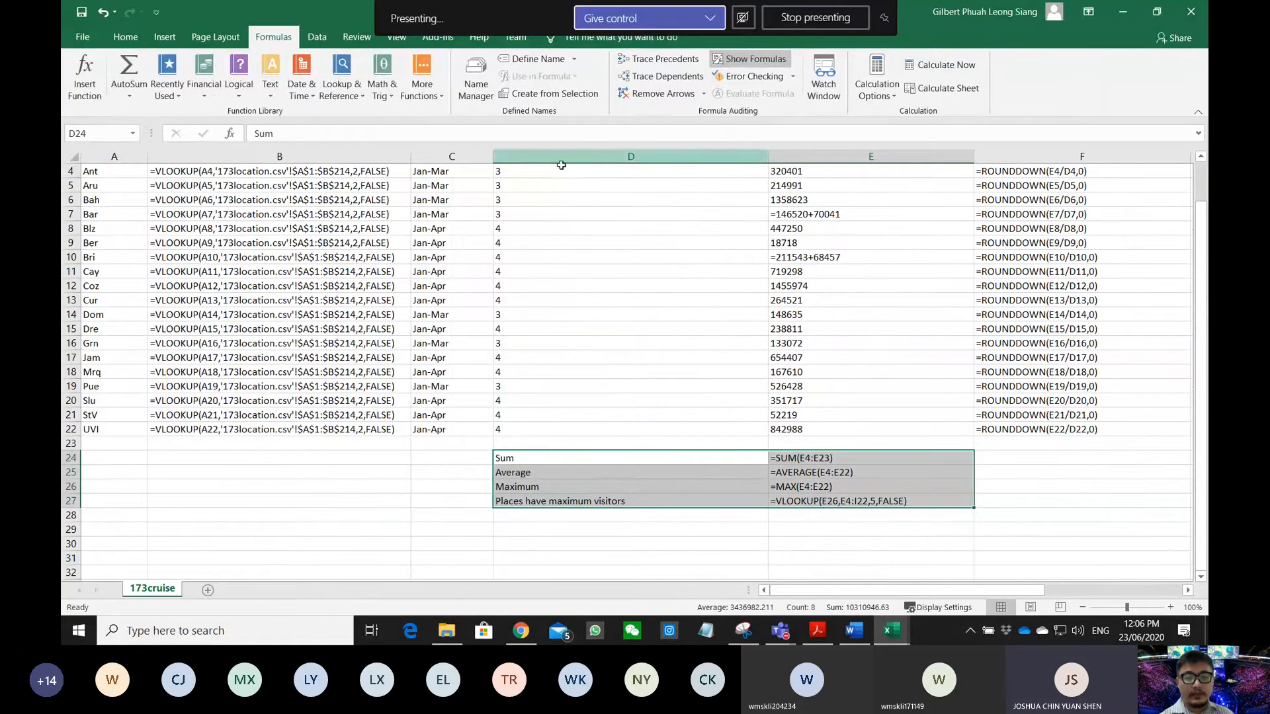
# - Narrow columns D and E to fit, then preview the printout showing formulas
pyautogui.moveTo(771, 160); pyautogui.dragTo(632, 159)
pyautogui.moveTo(837, 156); pyautogui.dragTo(776, 156)
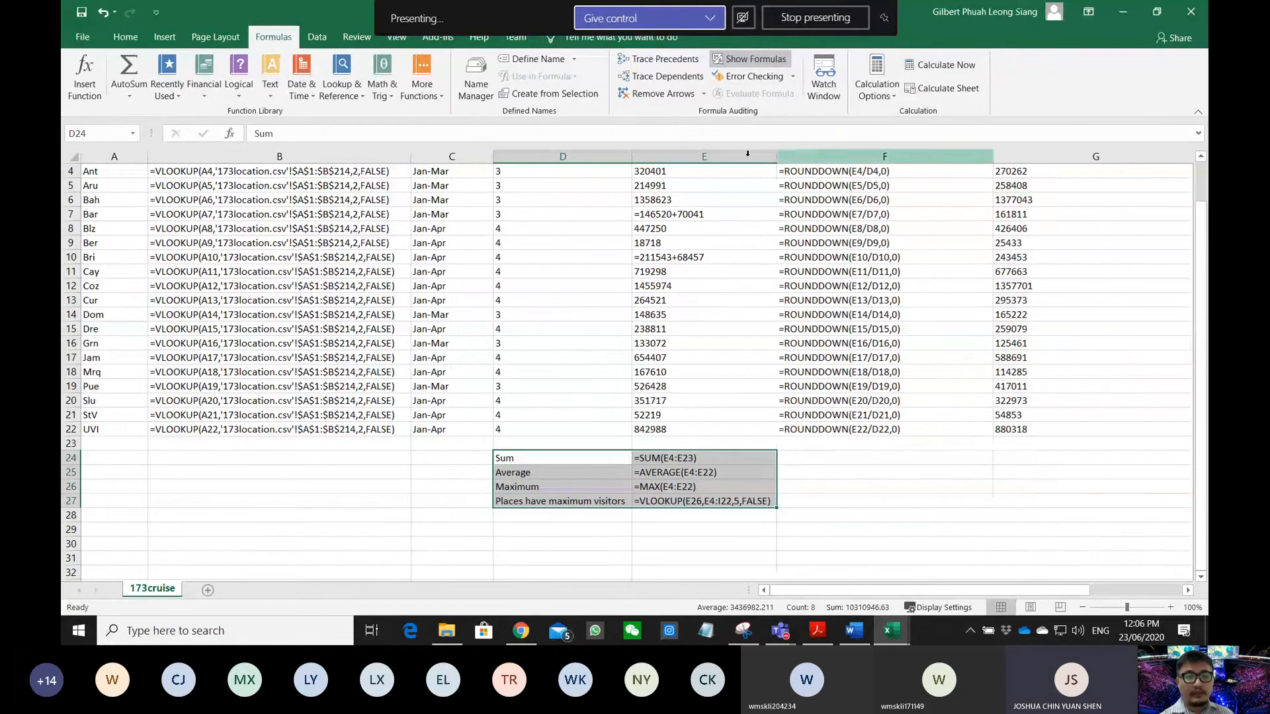
pyautogui.click(78, 32)
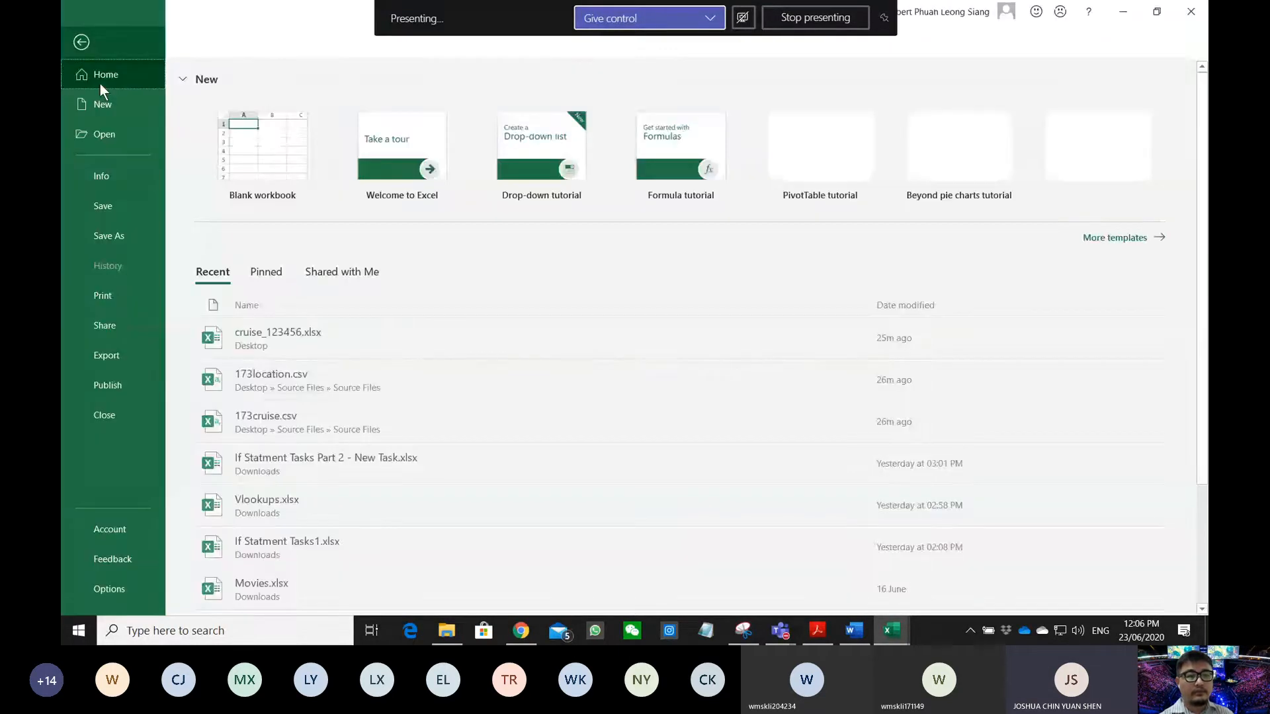
pyautogui.click(123, 297)
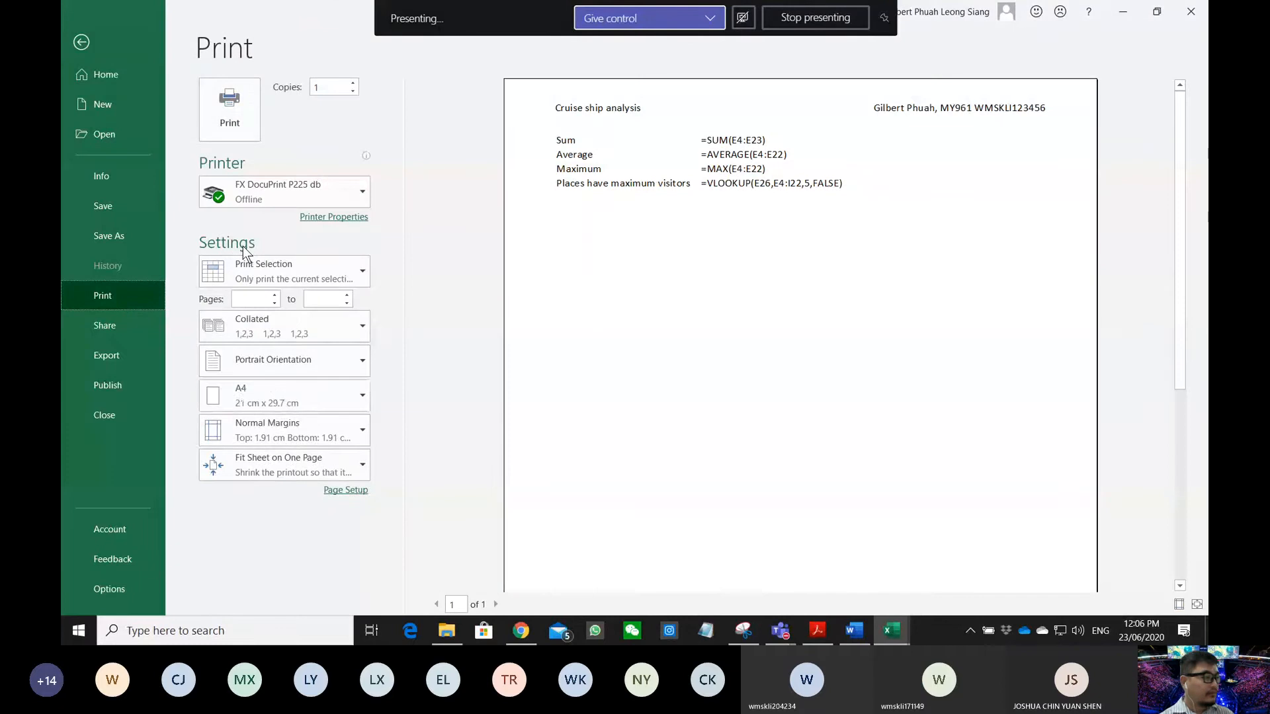
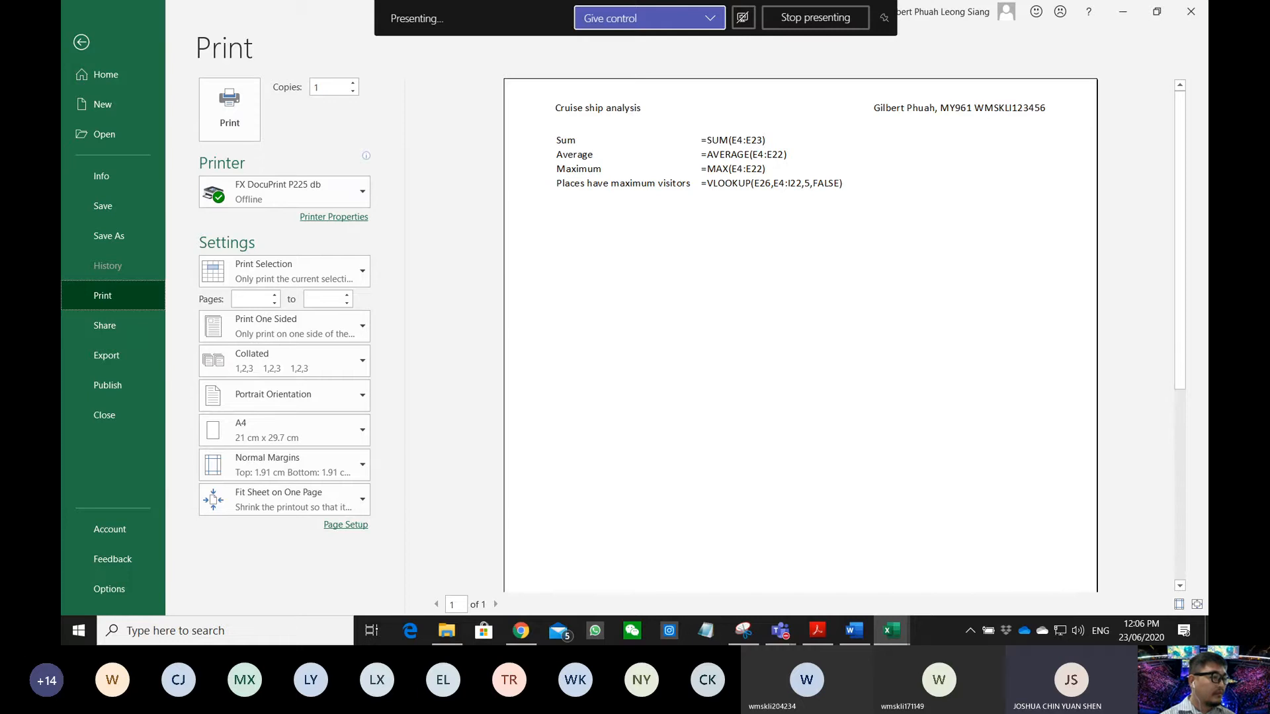
# - Close the D24:E27 formula print preview and return to the 173cruise worksheet
pyautogui.hotkey('alt', 'Tab')
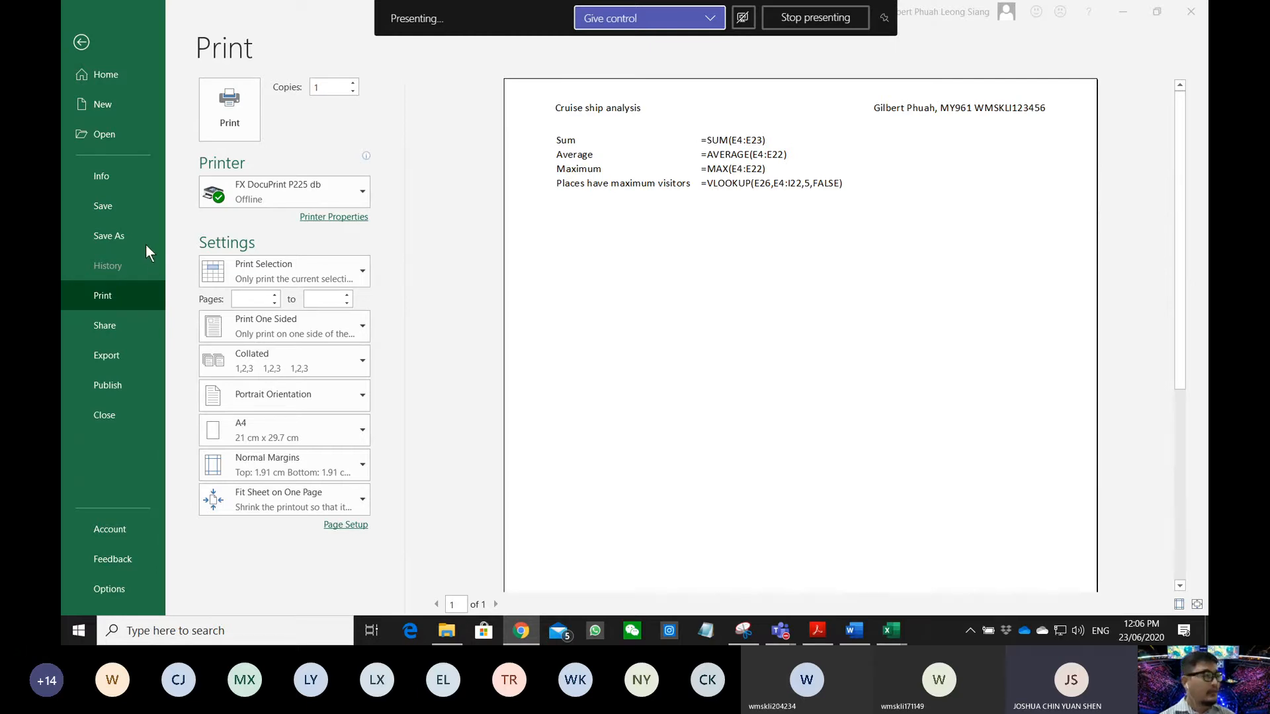
pyautogui.hotkey('alt', 'Tab')
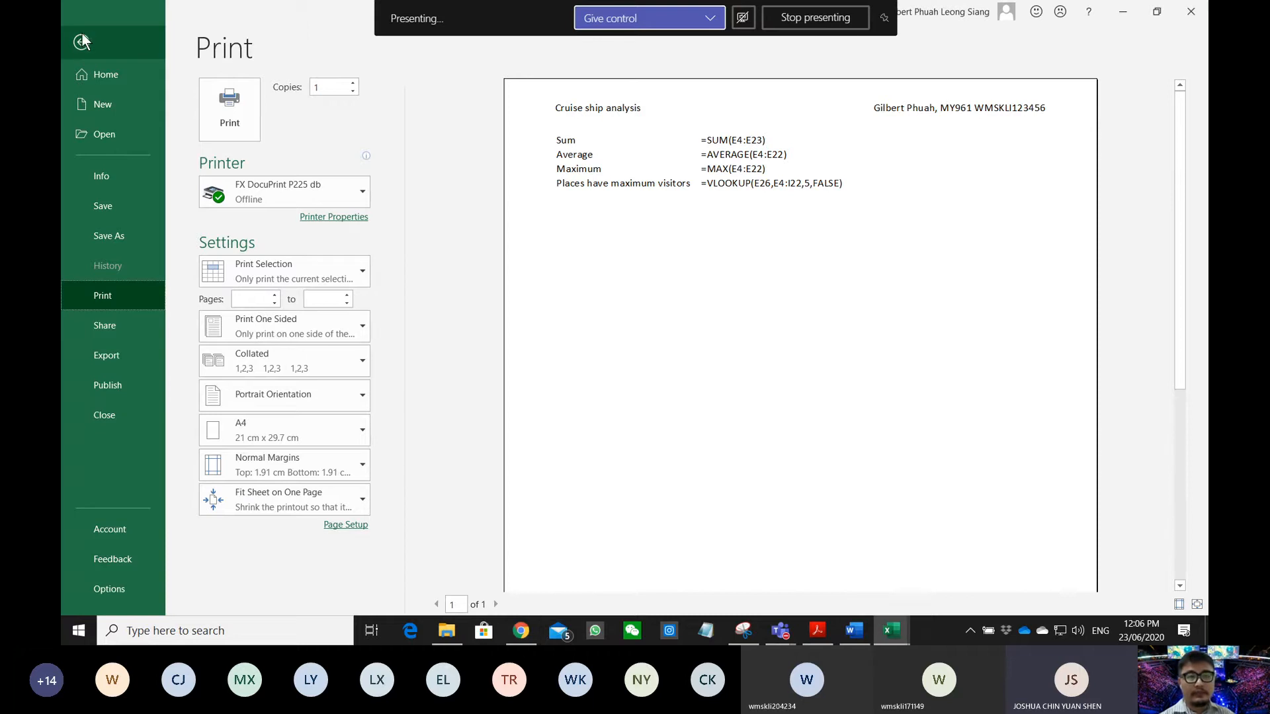
pyautogui.click(81, 42)
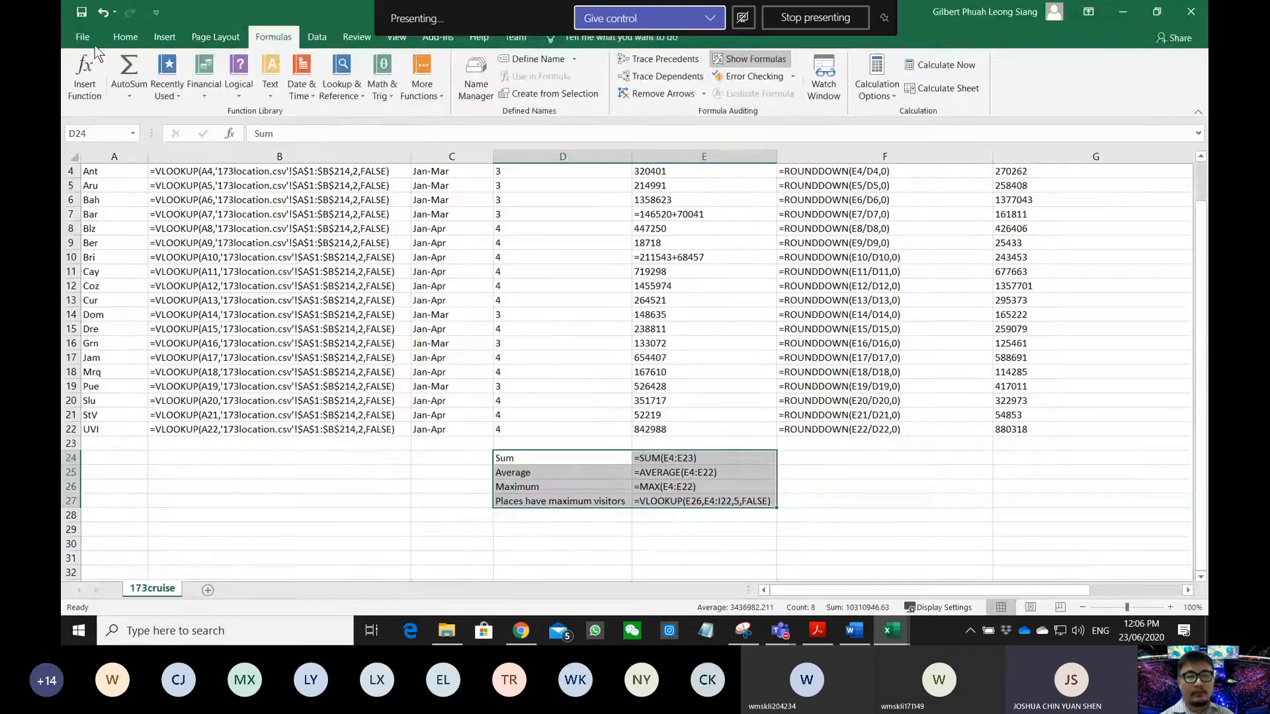
# - Turn on Headings Print under Page Layout and preview the D24:E27 formula printout
pyautogui.click(215, 35)
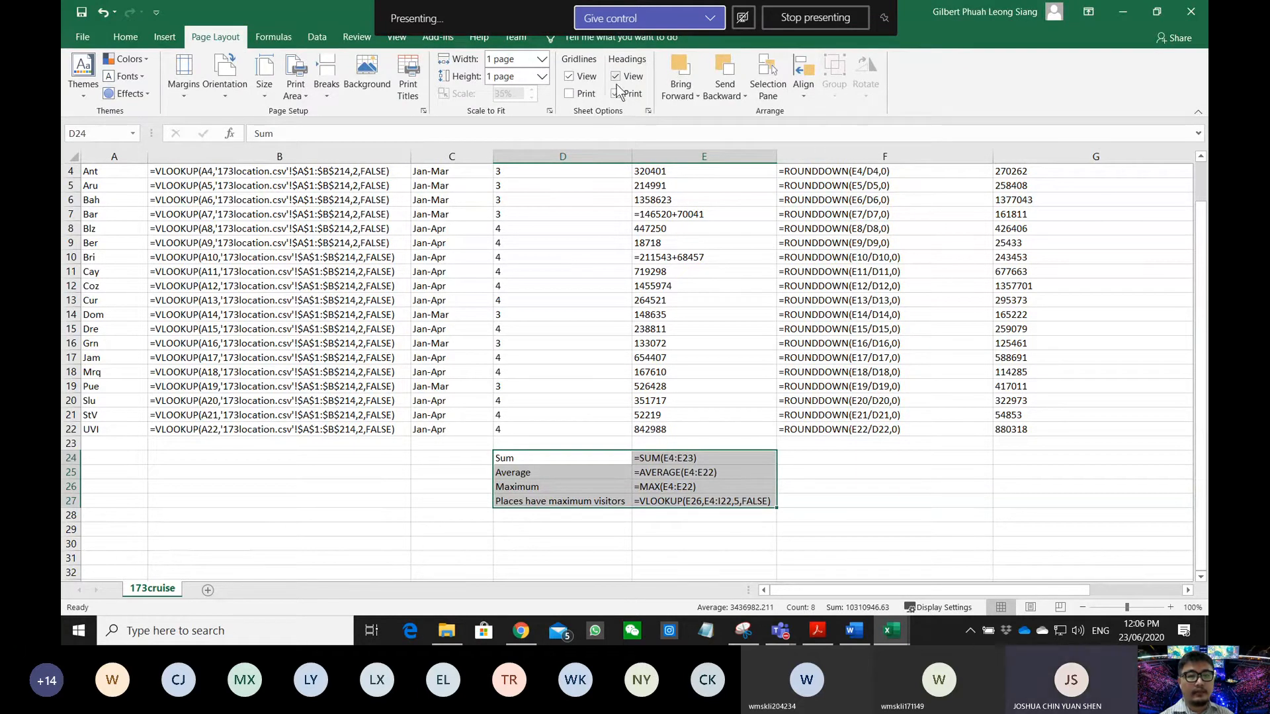
pyautogui.click(614, 93)
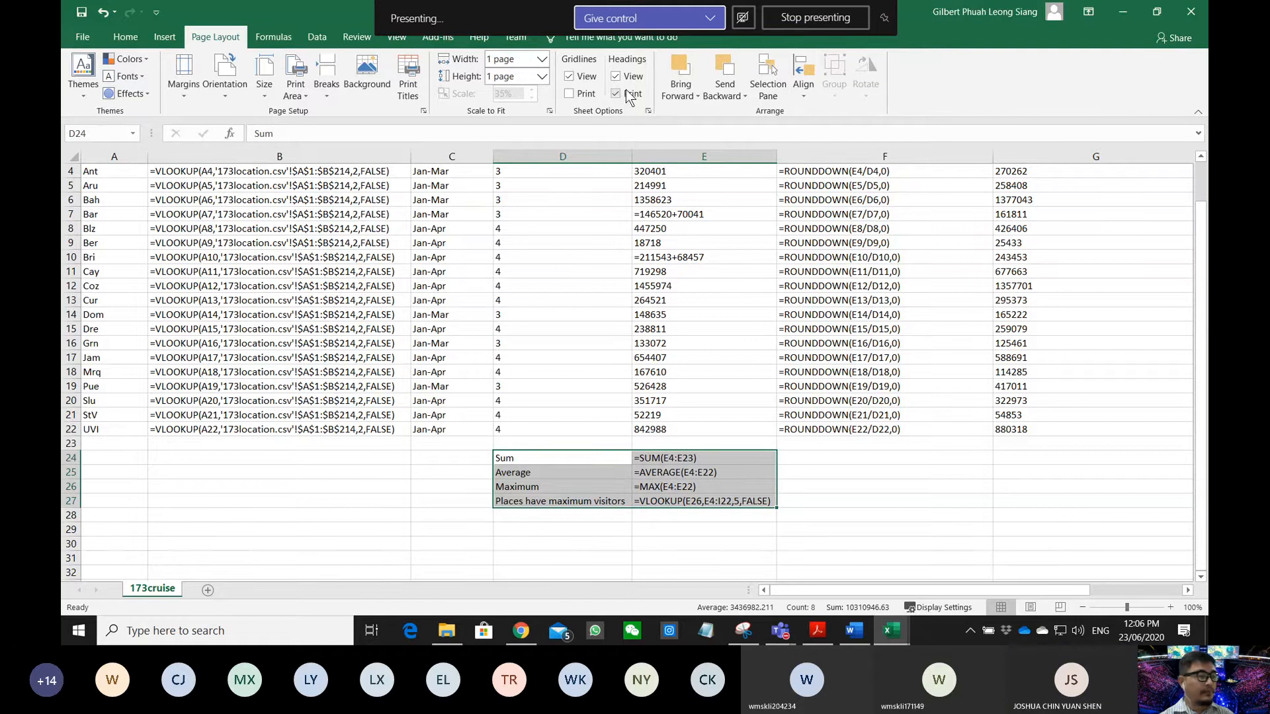
pyautogui.click(82, 36)
pyautogui.click(119, 294)
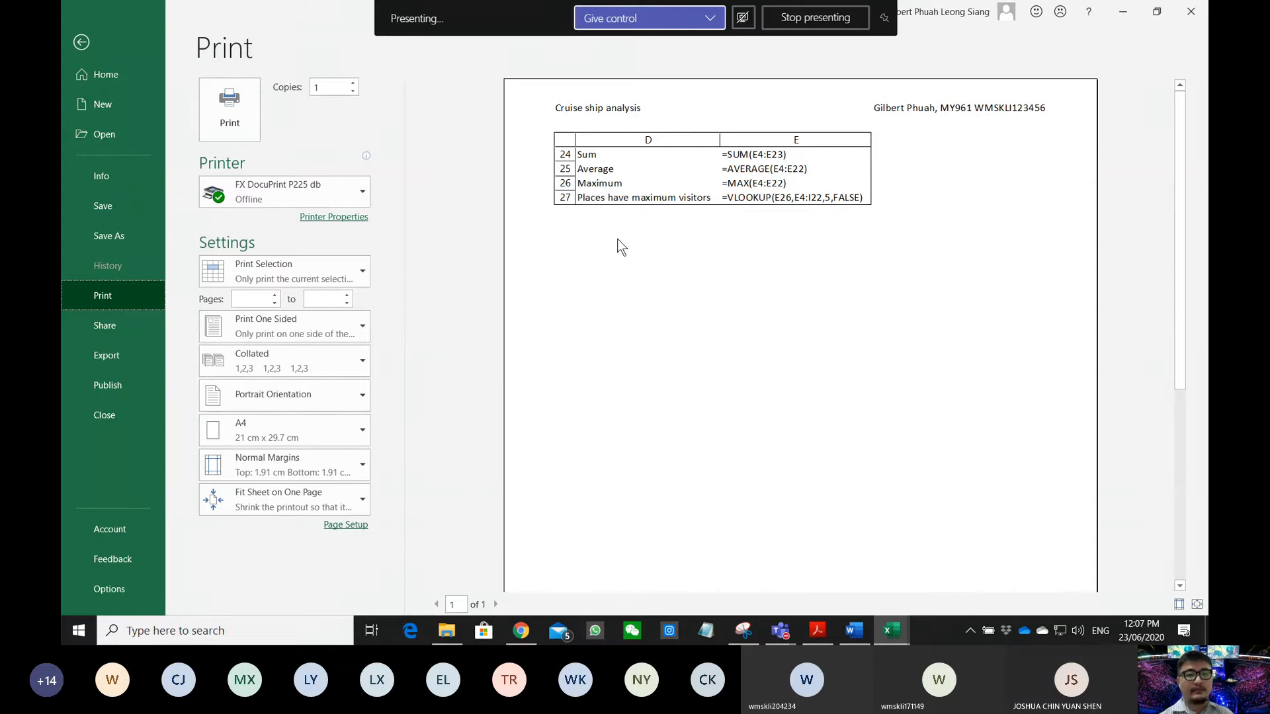
pyautogui.click(90, 38)
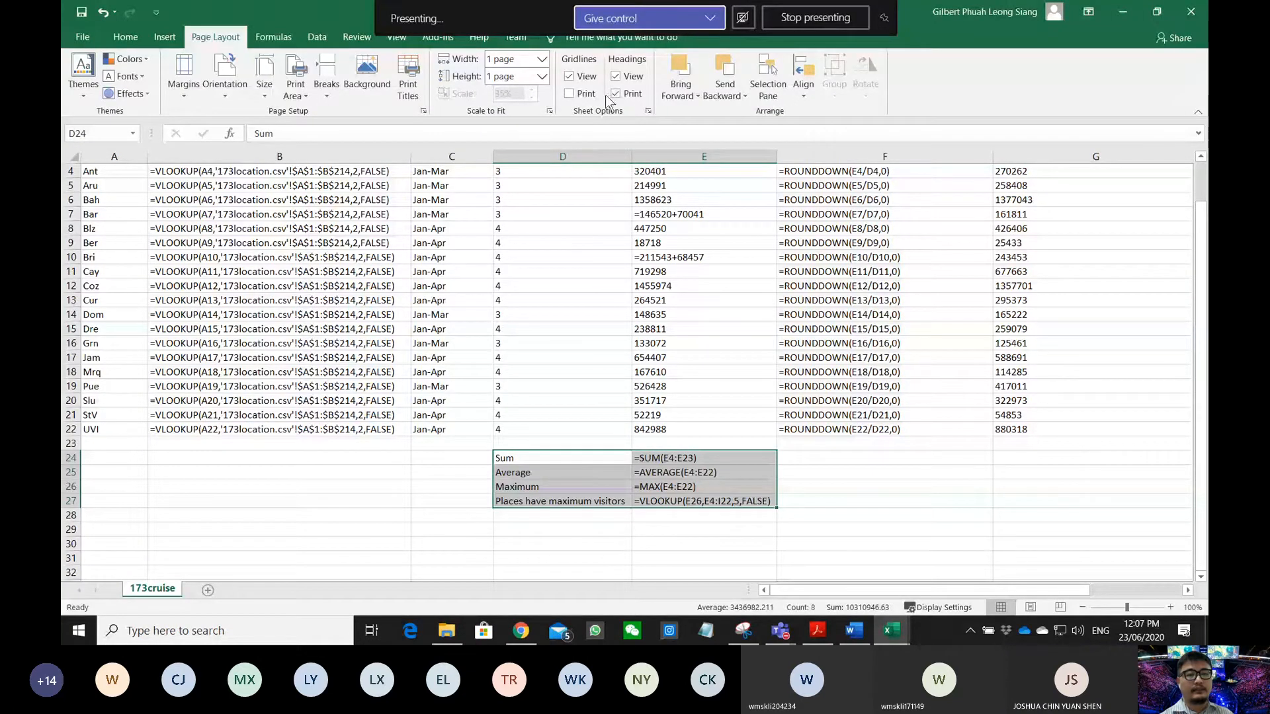
# - Toggle Headings Print again and recheck the preview until row numbers and column letters show
pyautogui.click(616, 94)
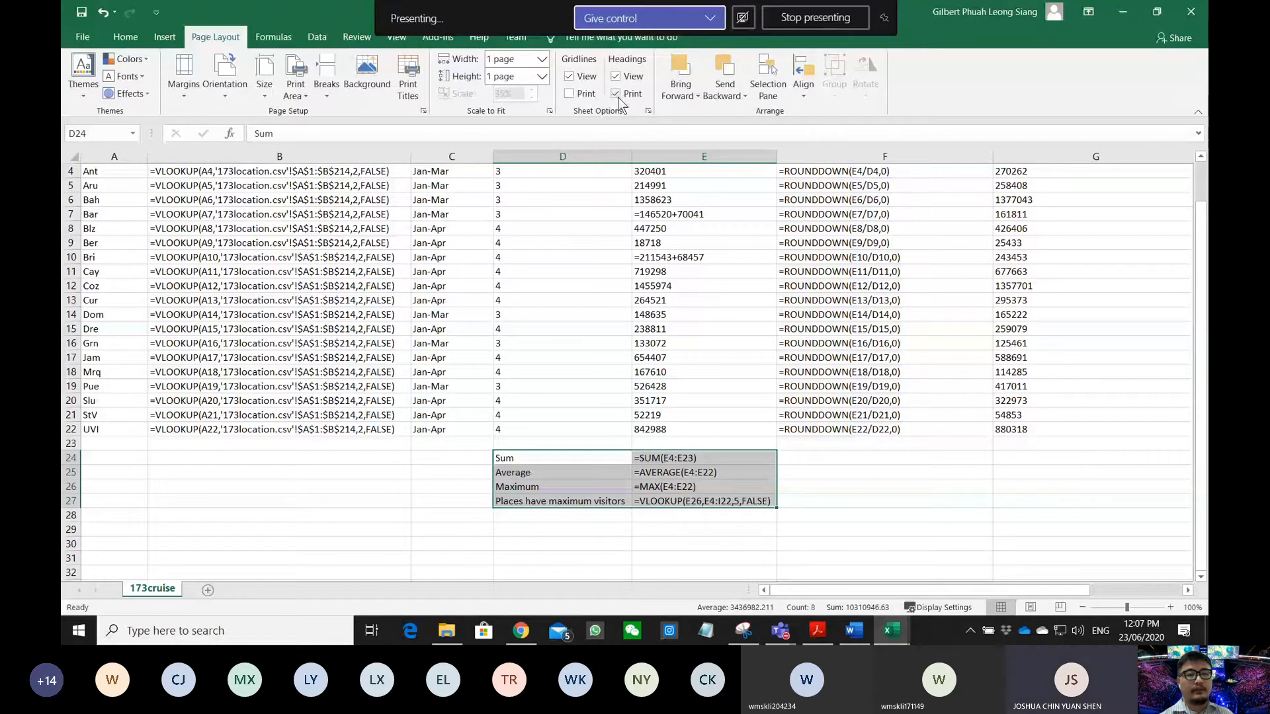
pyautogui.click(76, 37)
pyautogui.click(113, 295)
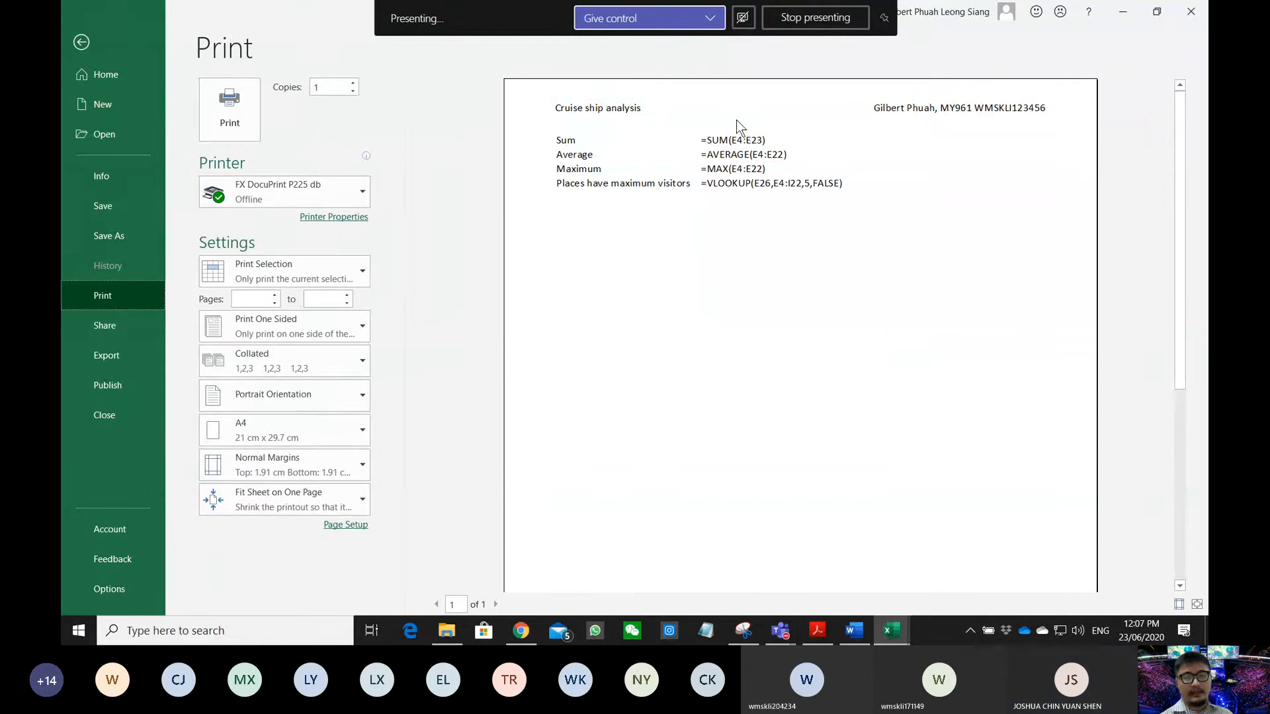
pyautogui.click(81, 42)
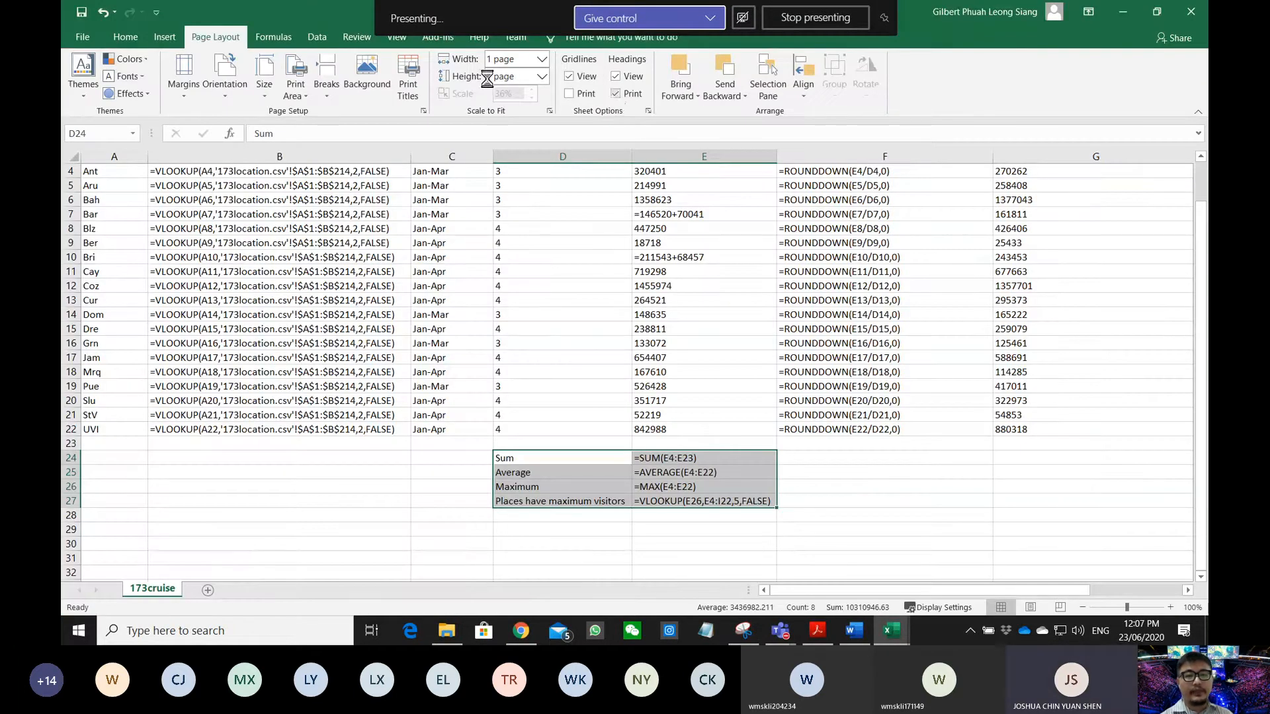
pyautogui.click(85, 38)
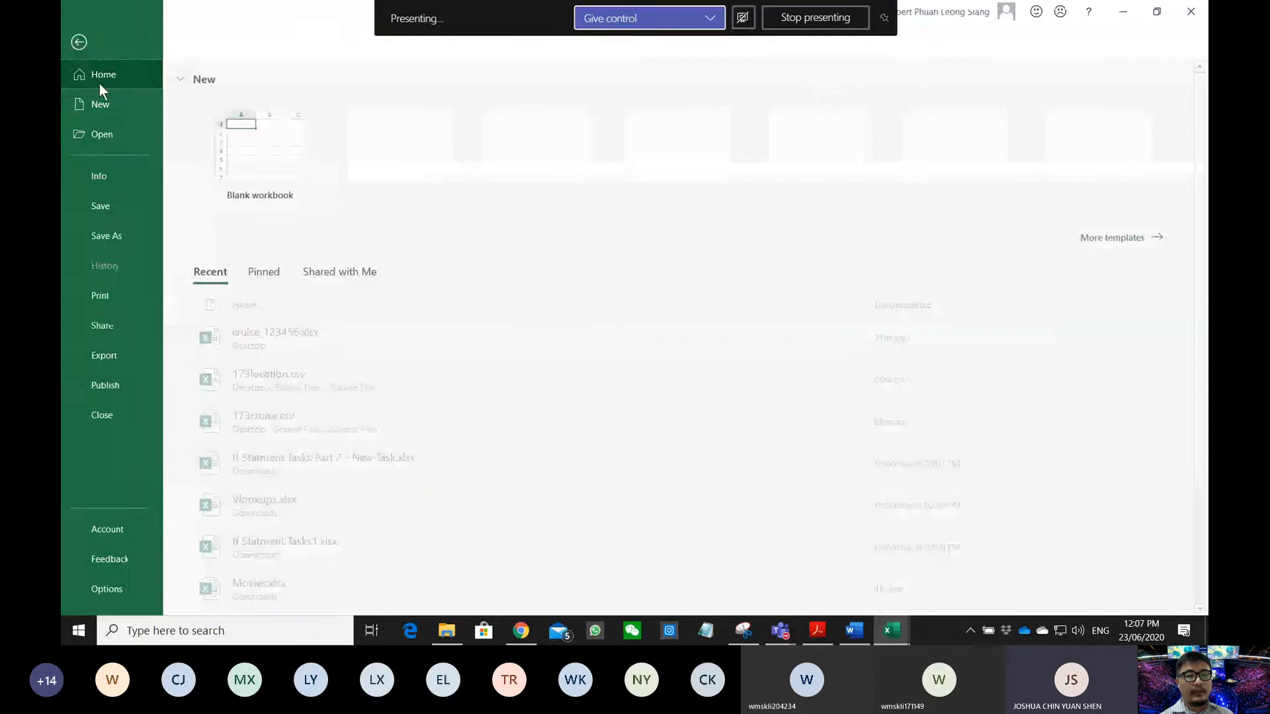
pyautogui.click(117, 295)
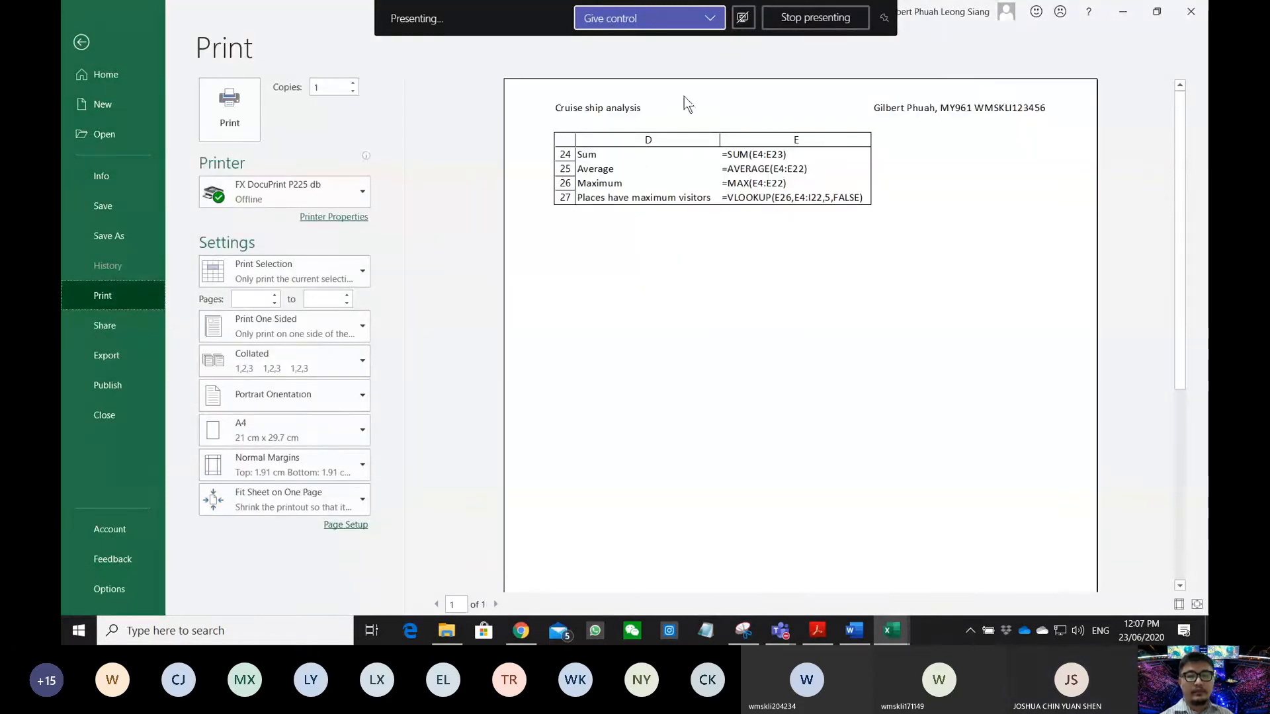
# - Highlight the exam's instruction to print I4:I22 formulae with headings, fully visible, then return to Excel
pyautogui.click(815, 635)
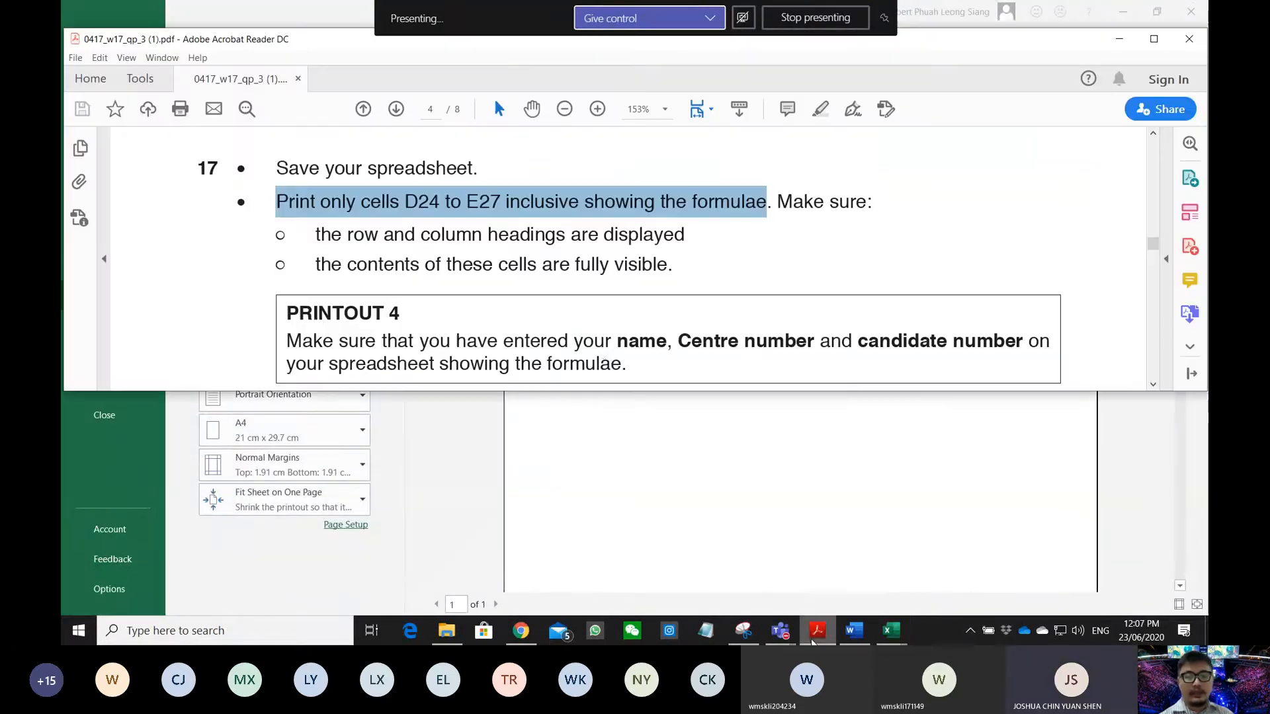
pyautogui.scroll(-3, 594, 349)
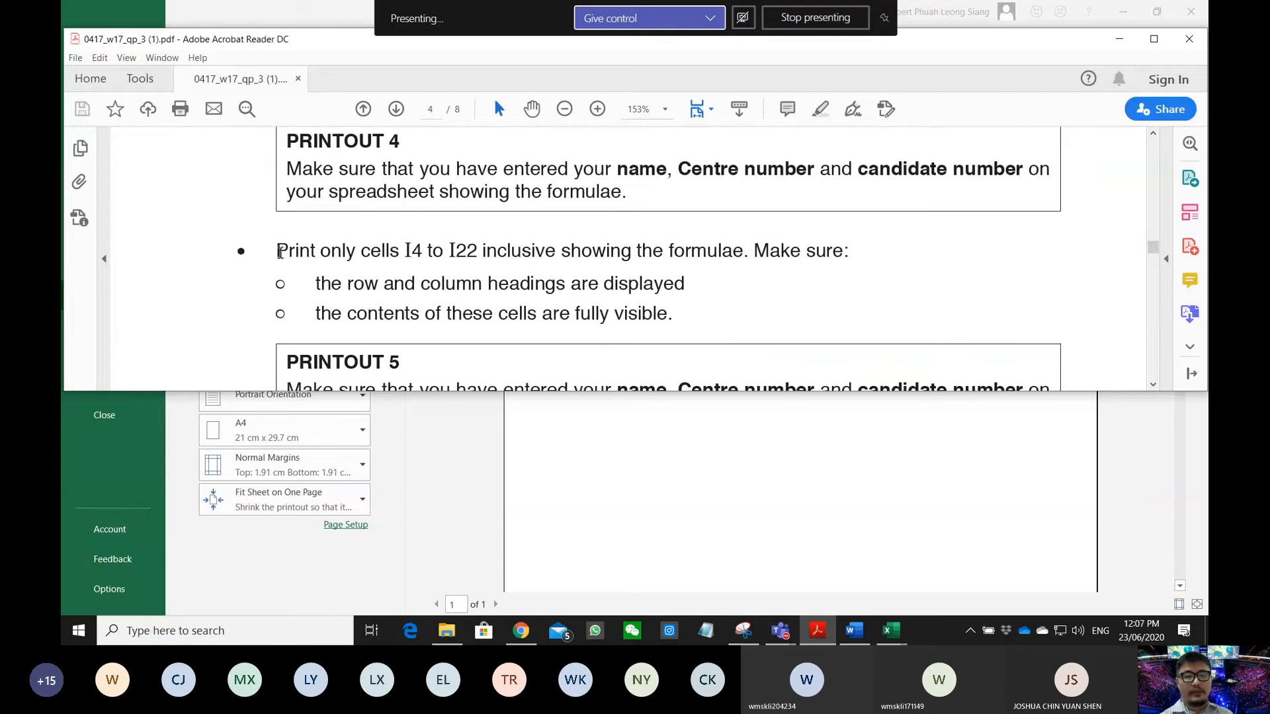
pyautogui.moveTo(281, 243); pyautogui.dragTo(829, 260)
pyautogui.scroll(-1, 530, 268)
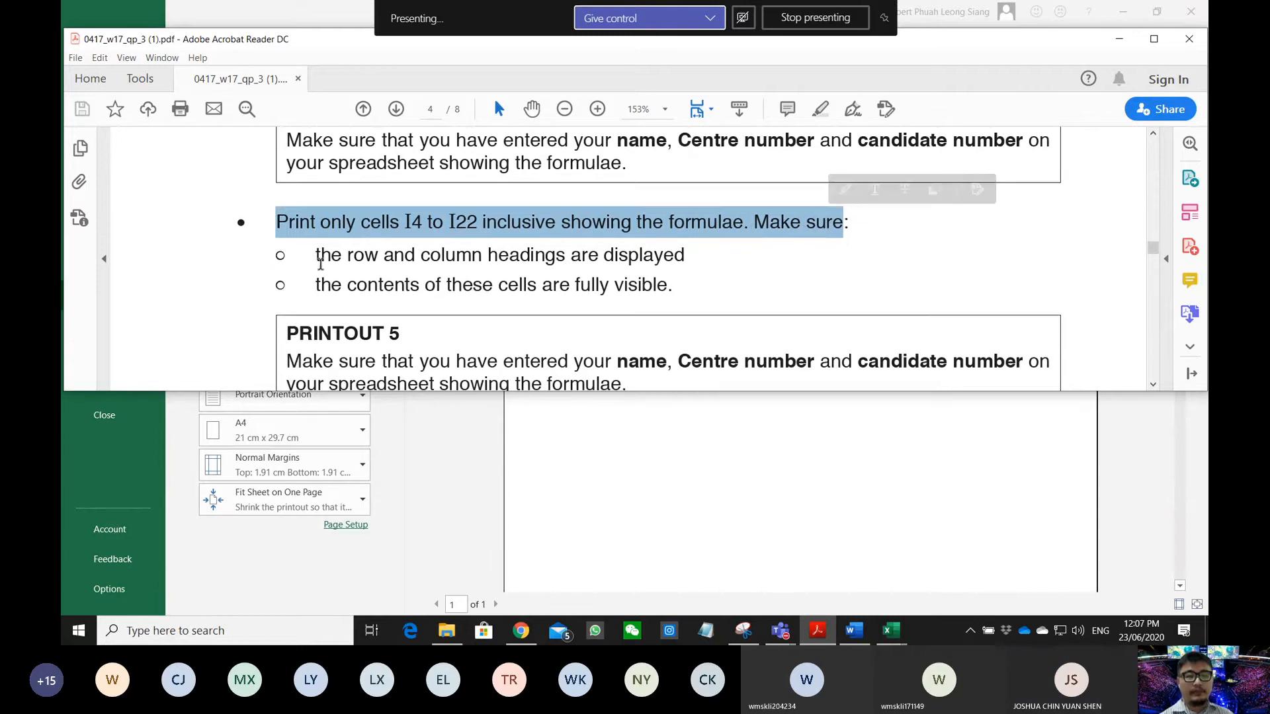
pyautogui.moveTo(319, 257); pyautogui.dragTo(685, 259)
pyautogui.moveTo(342, 284); pyautogui.dragTo(536, 291)
pyautogui.click(734, 470)
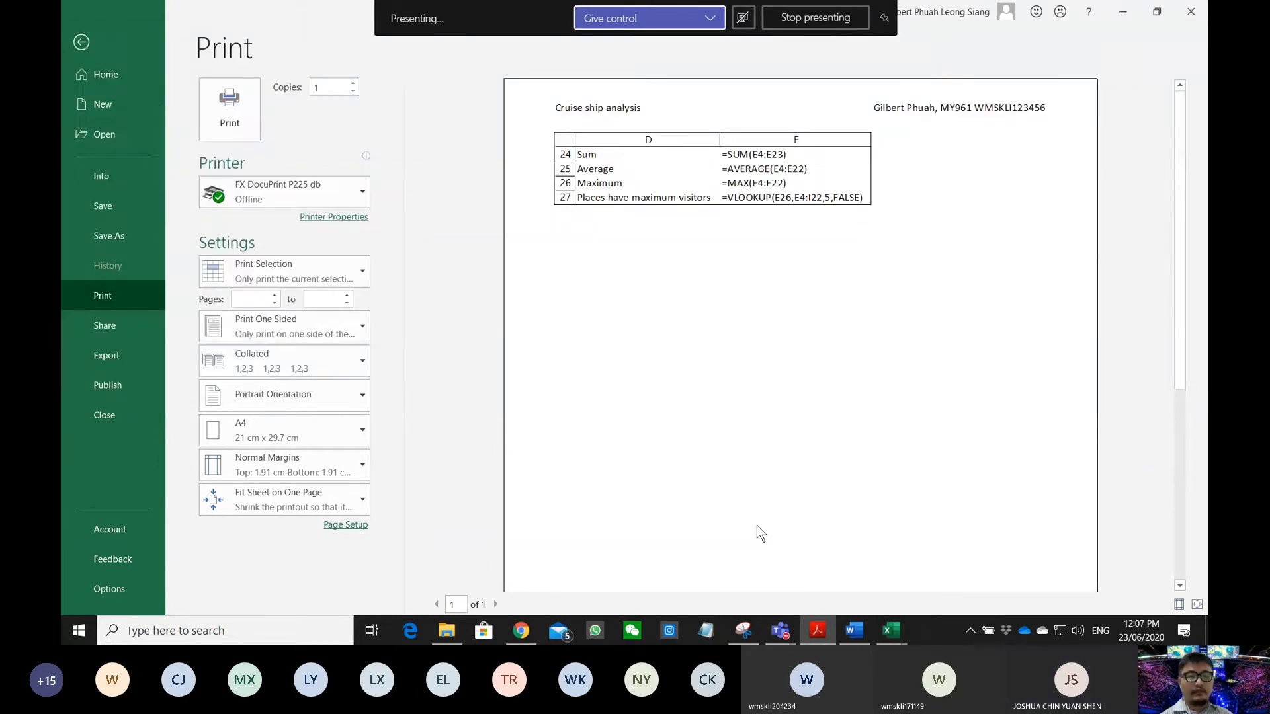
# - Select cells I4:I22 and preview their formula printout (=B4 to =B22) with headings
pyautogui.click(82, 45)
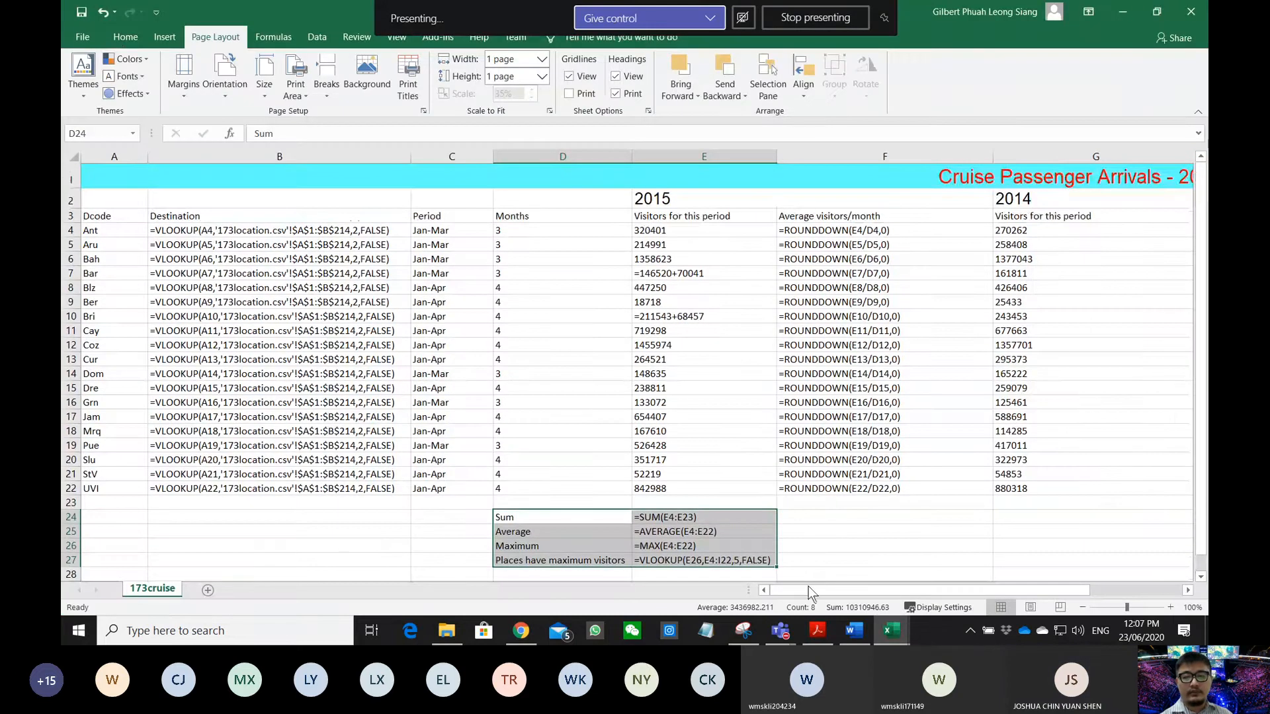
pyautogui.moveTo(809, 588); pyautogui.dragTo(917, 589)
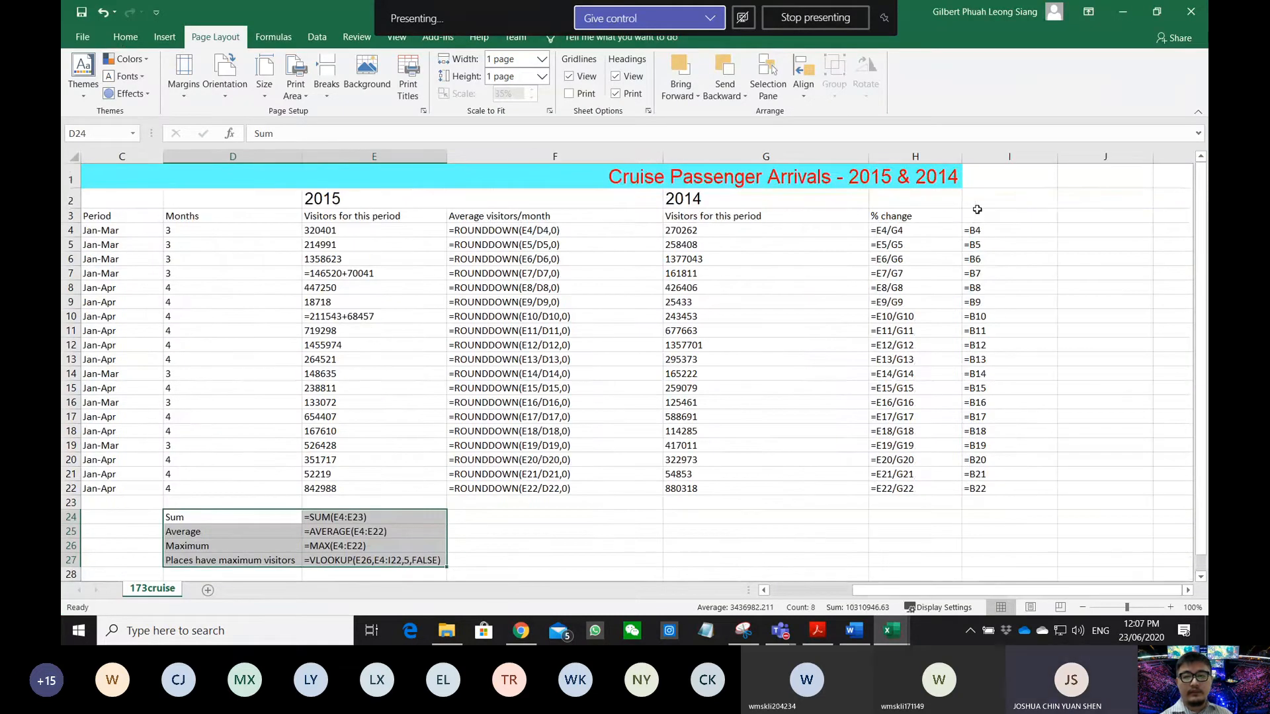
pyautogui.click(983, 232)
pyautogui.moveTo(983, 232); pyautogui.dragTo(1000, 491)
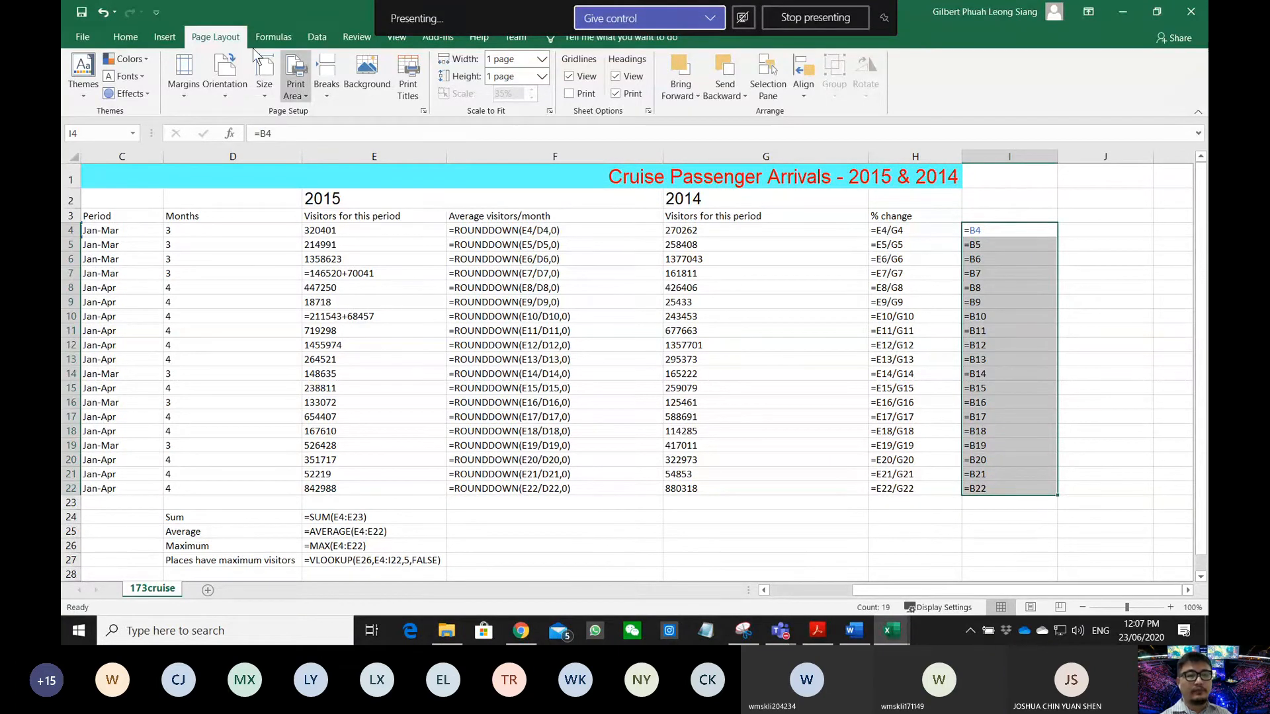
pyautogui.click(83, 37)
pyautogui.click(81, 30)
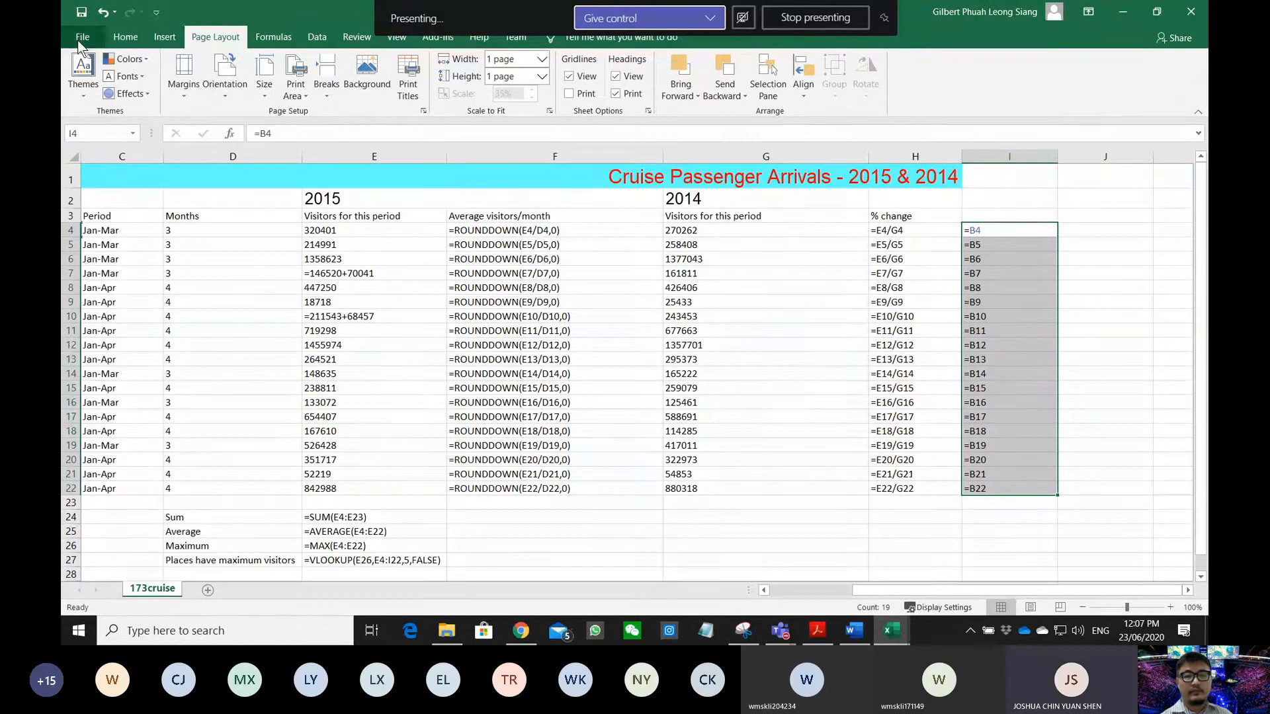
pyautogui.click(82, 37)
pyautogui.click(116, 296)
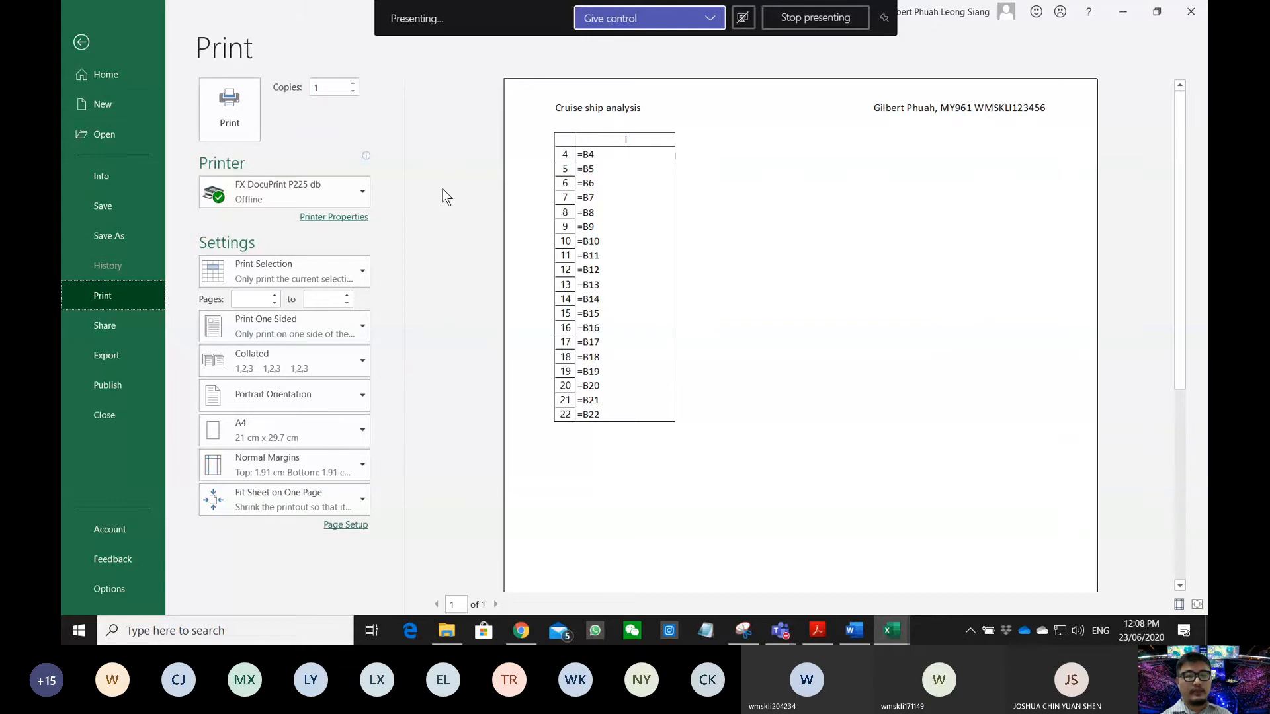
pyautogui.click(82, 40)
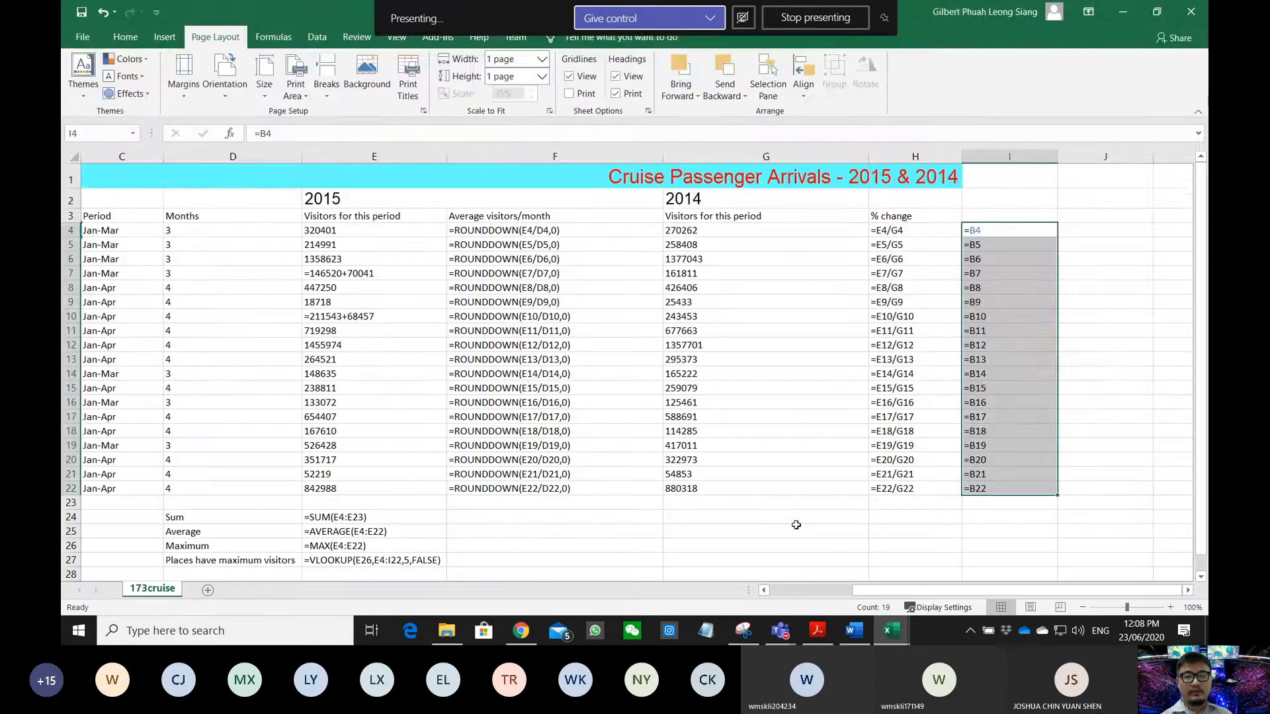
# - Highlight question 18's whole-sheet values, single-page and fully-visible-cells requirements in the exam PDF
pyautogui.click(816, 631)
pyautogui.scroll(-5, 474, 327)
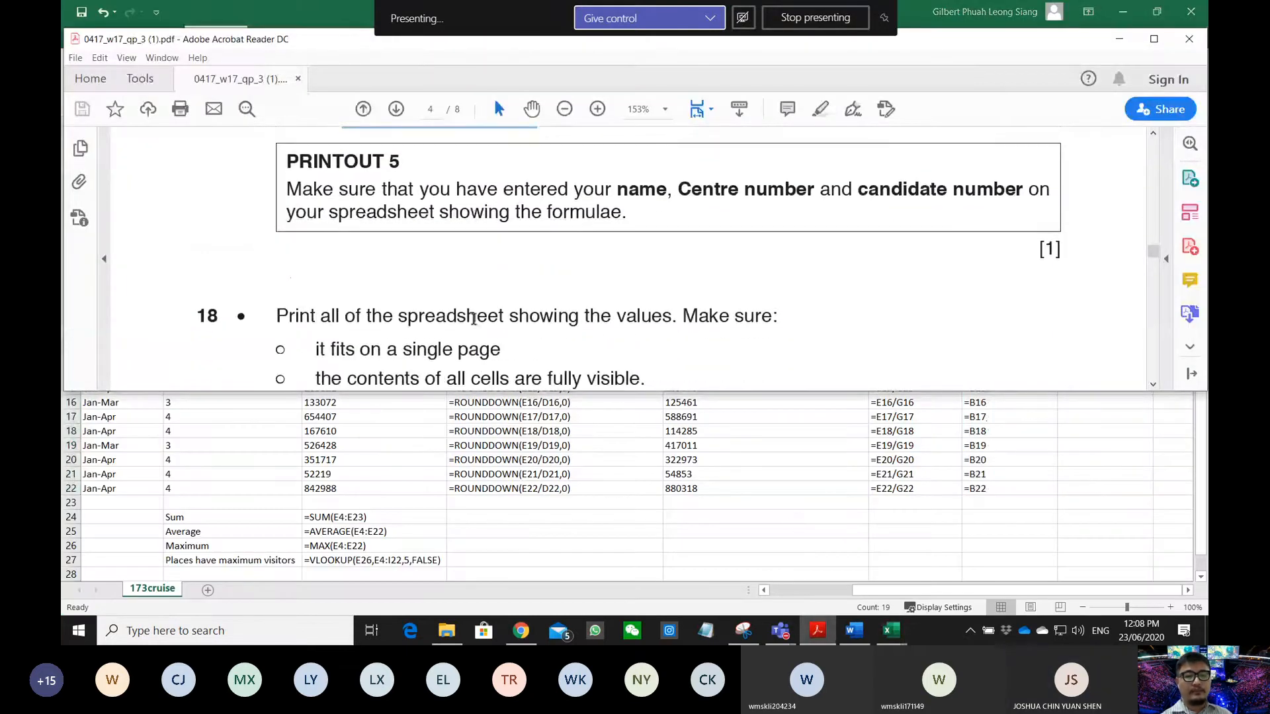
pyautogui.scroll(-5, 474, 324)
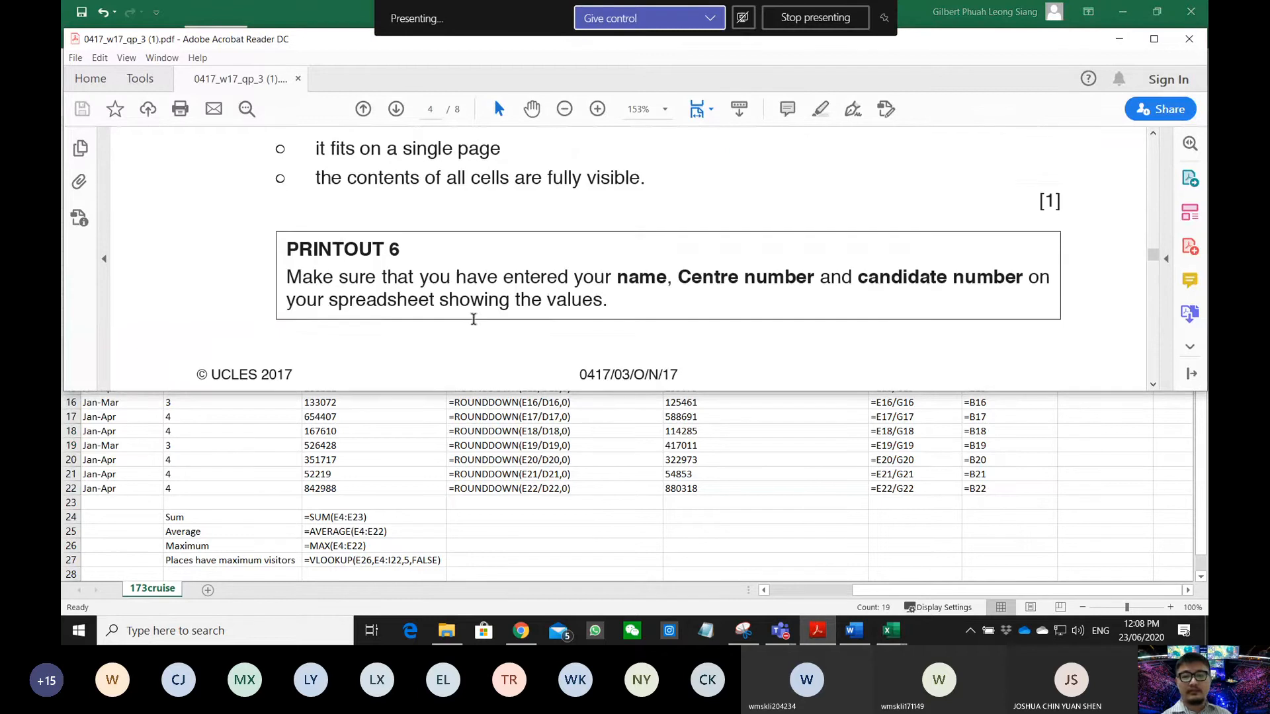
pyautogui.scroll(4, 474, 321)
pyautogui.scroll(-1, 473, 319)
pyautogui.click(316, 206)
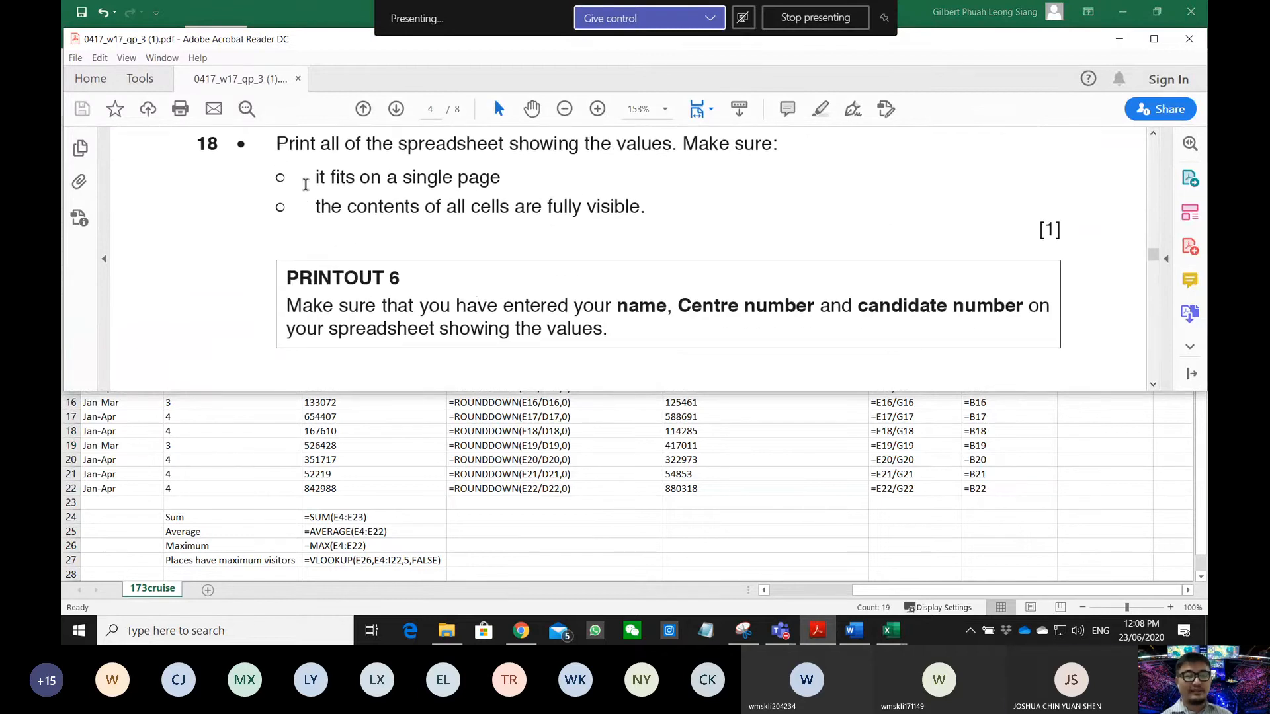
pyautogui.moveTo(276, 144); pyautogui.dragTo(771, 145)
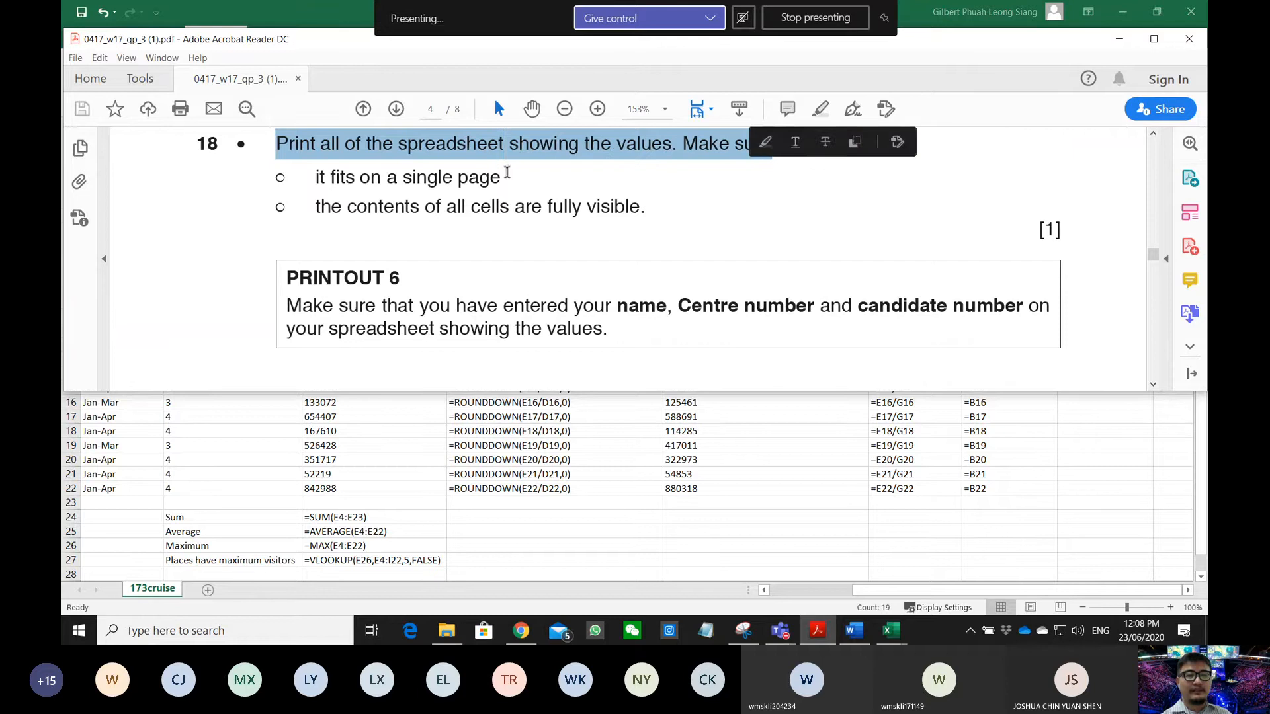
pyautogui.moveTo(310, 184); pyautogui.dragTo(484, 176)
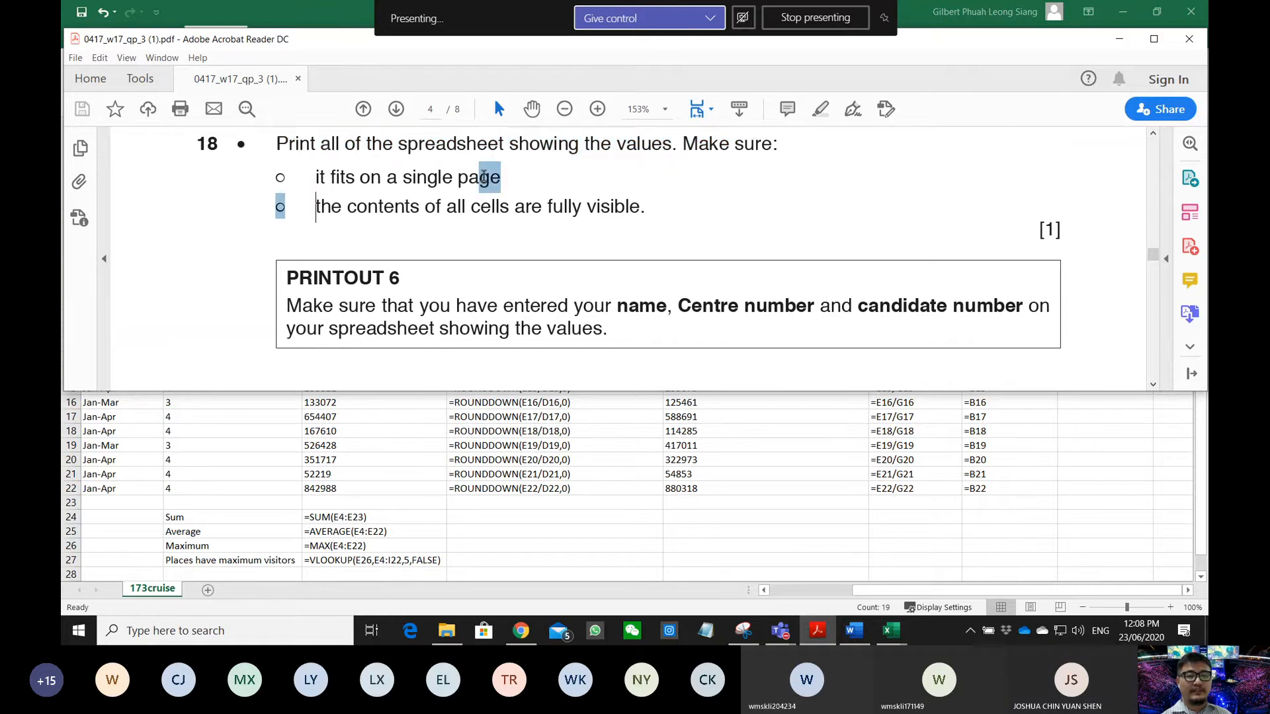
pyautogui.moveTo(315, 206); pyautogui.dragTo(640, 206)
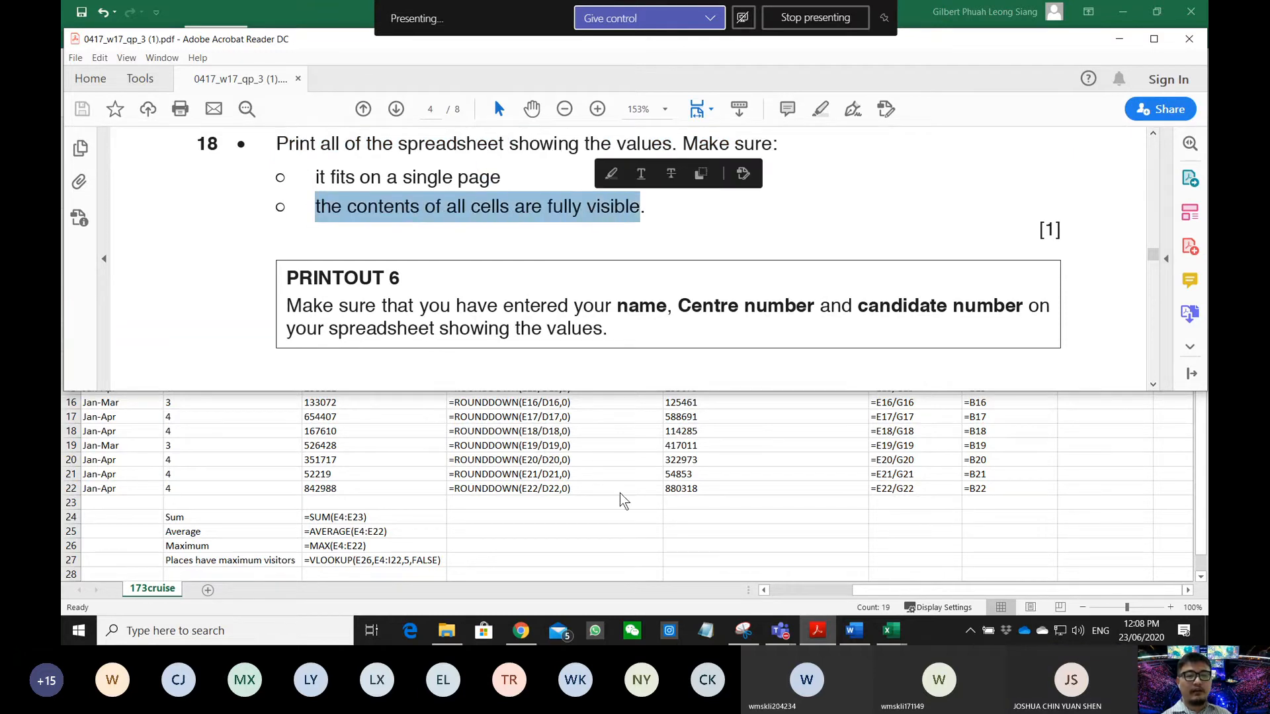
pyautogui.hotkey('alt', 'Tab')
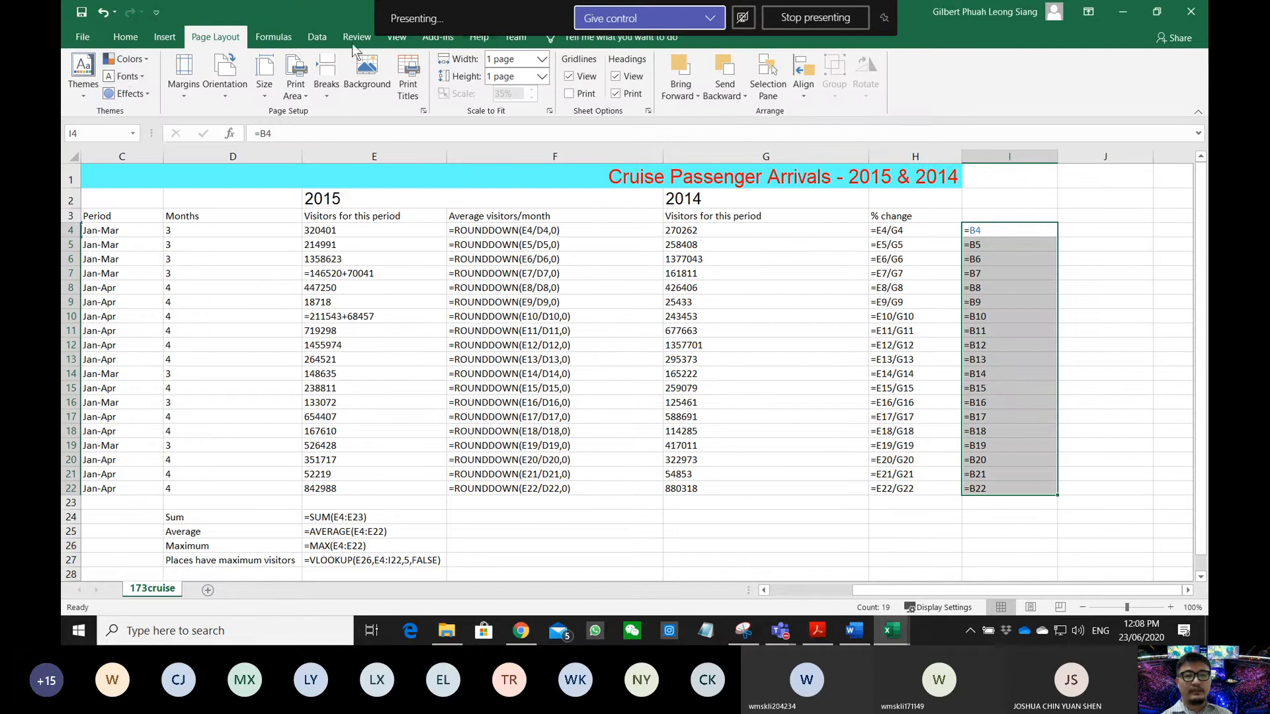
# - Turn off Show Formulas and auto-fit every column of the sheet to its contents
pyautogui.click(272, 37)
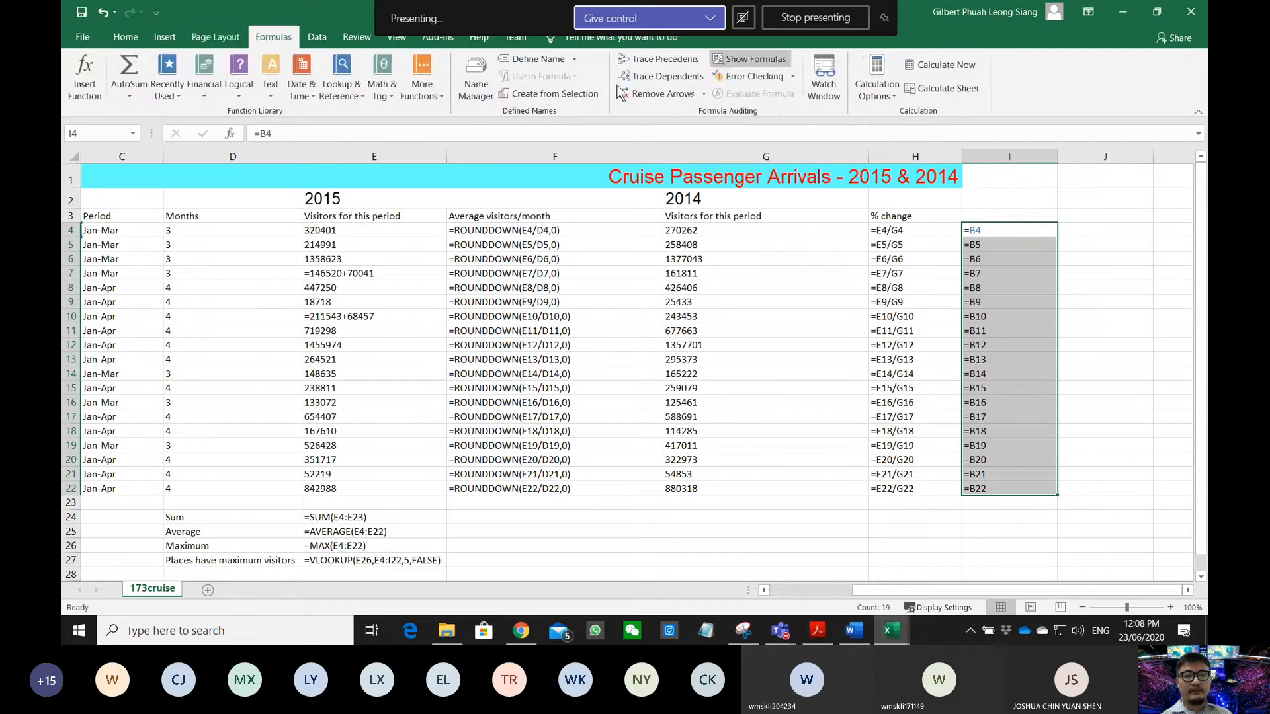
pyautogui.click(718, 61)
pyautogui.click(715, 61)
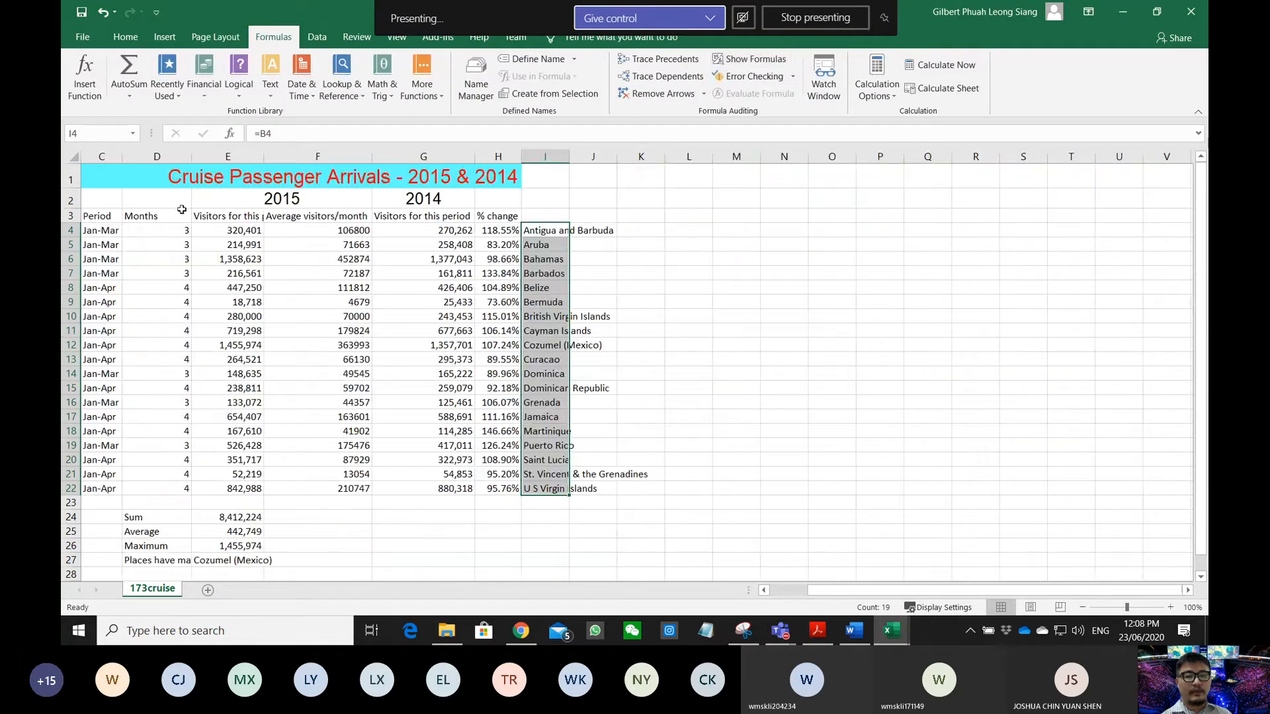
pyautogui.click(71, 157)
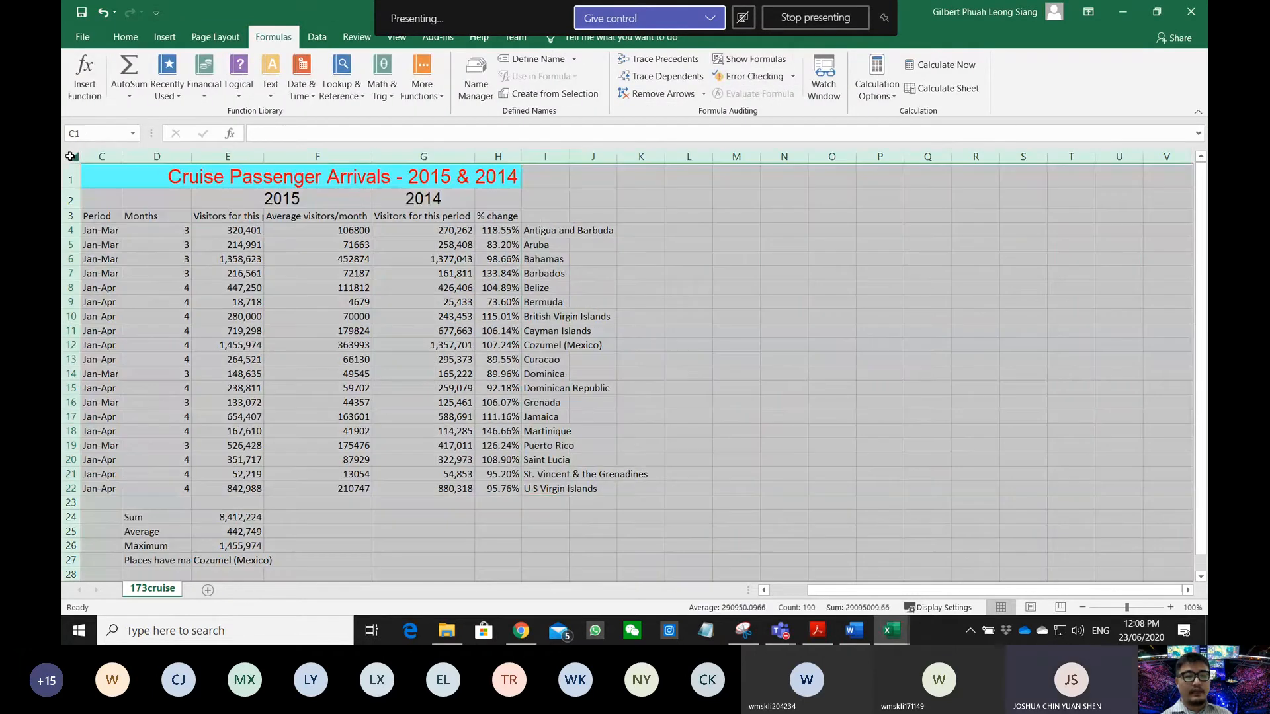
pyautogui.doubleClick(123, 158)
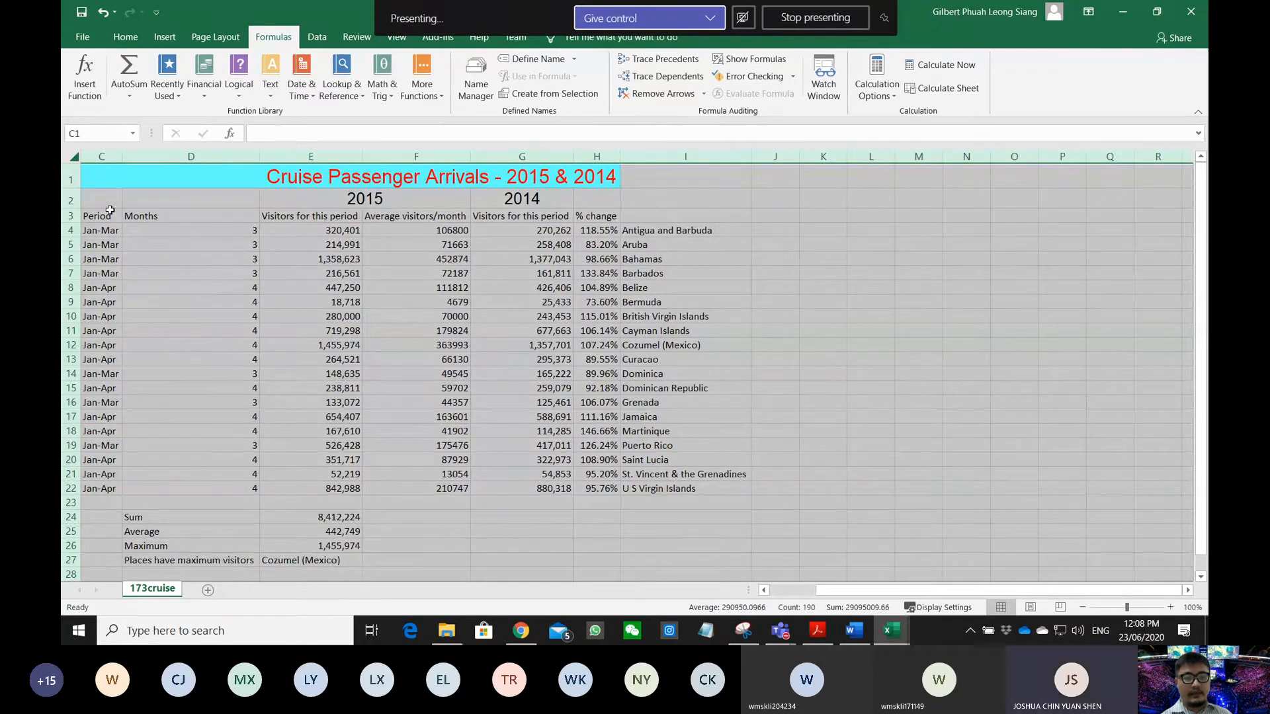
pyautogui.doubleClick(72, 209)
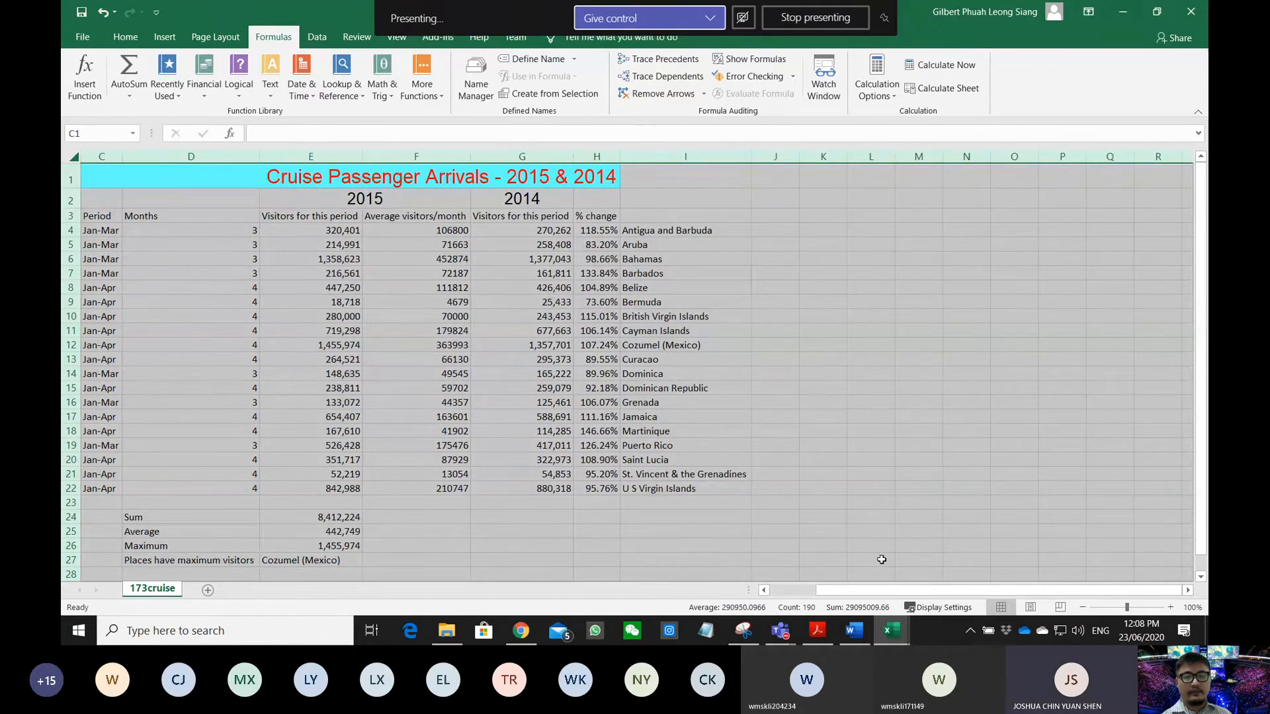
pyautogui.hscroll(-2, 847, 591)
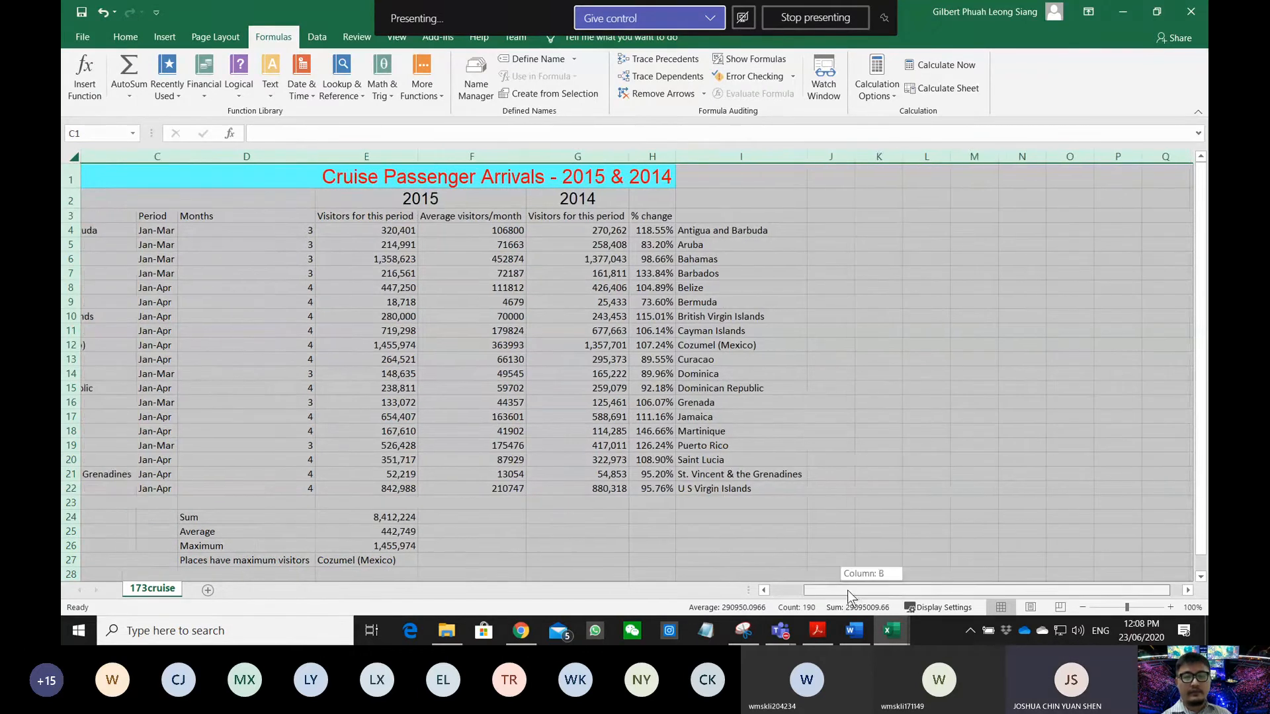
# - After rechecking the exam question, untick Headings Print on the Page Layout tab
pyautogui.click(819, 630)
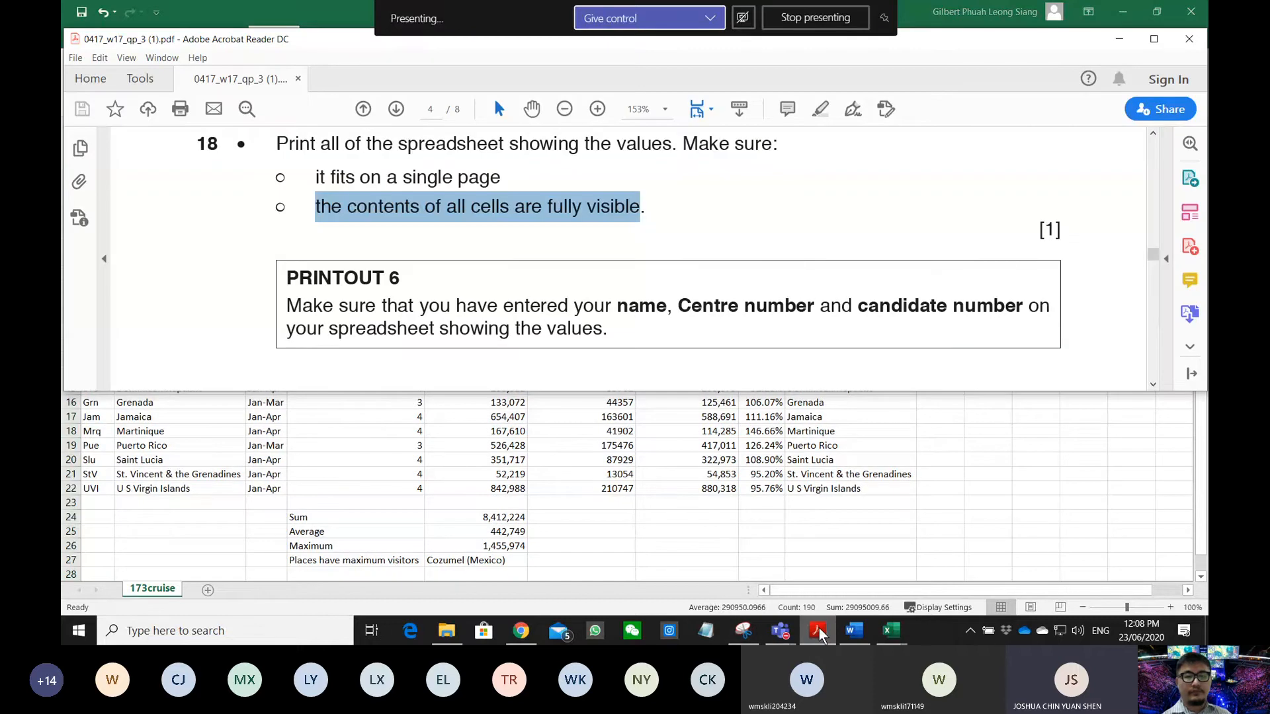
pyautogui.click(819, 629)
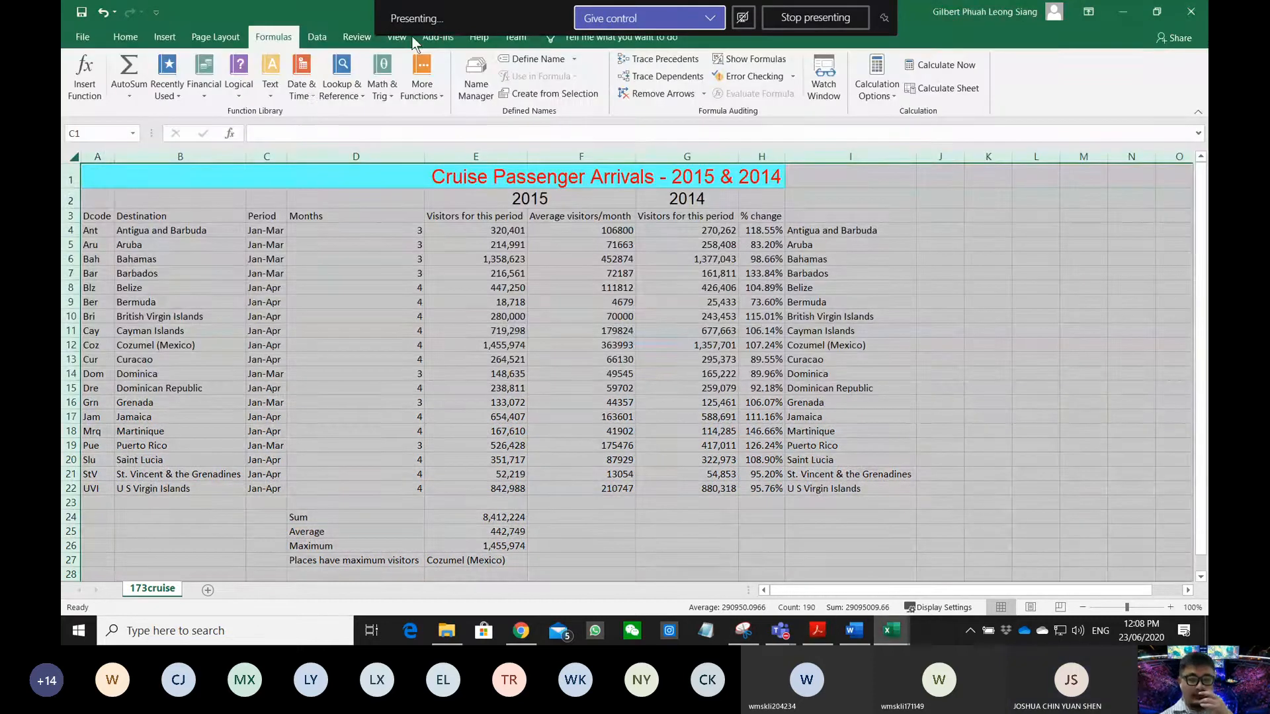
pyautogui.click(392, 38)
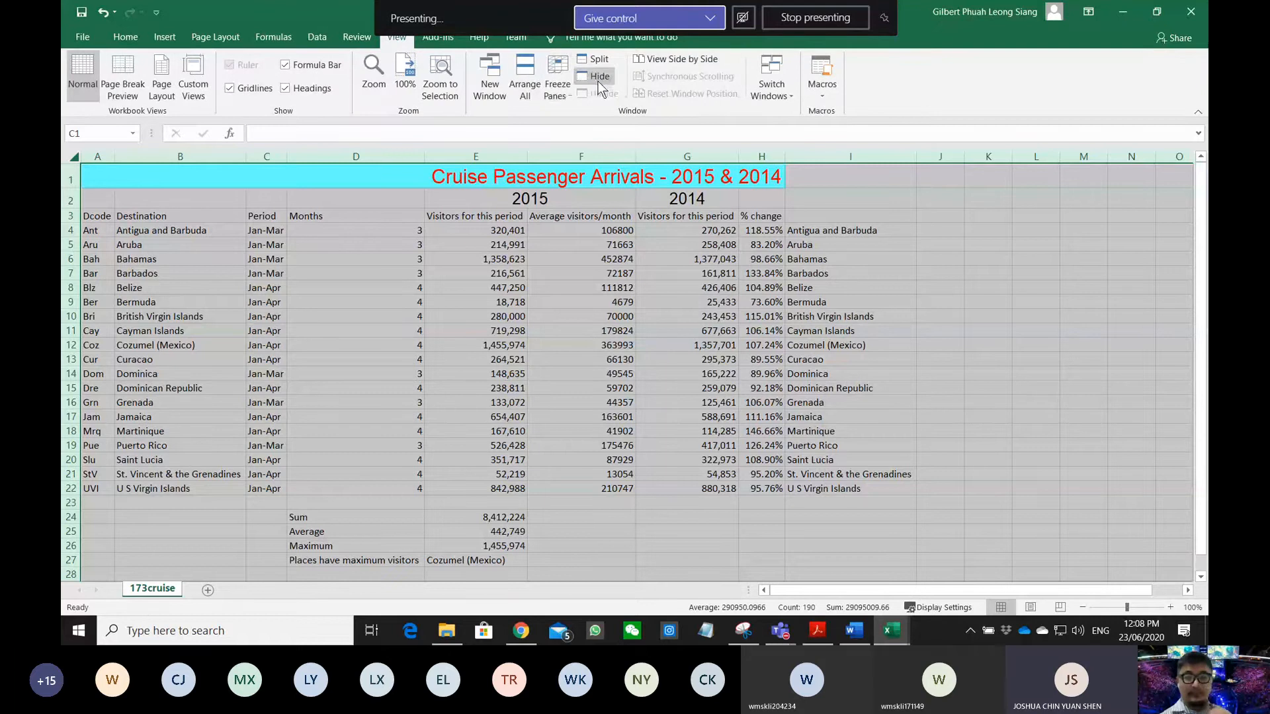
pyautogui.click(239, 36)
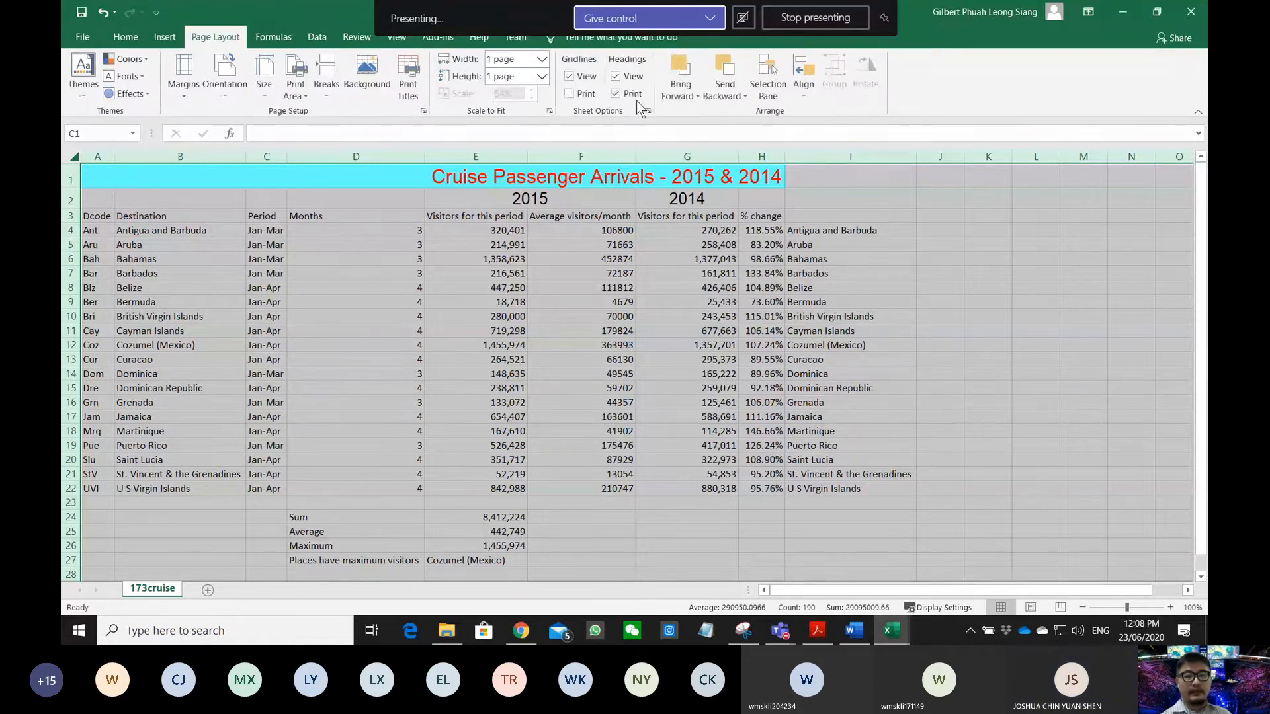
pyautogui.click(615, 94)
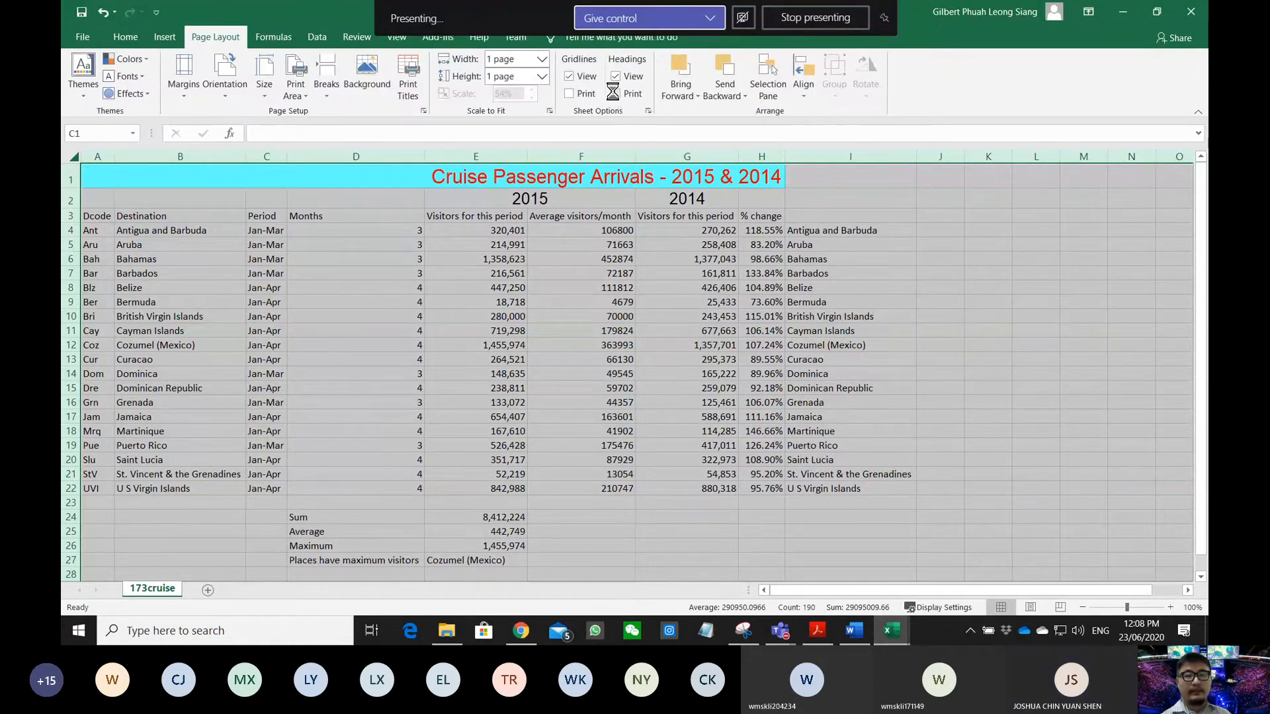
pyautogui.click(84, 35)
# - Preview the whole-sheet printout, dismiss the warning, and choose Fit Sheet on One Page scaling
pyautogui.click(109, 297)
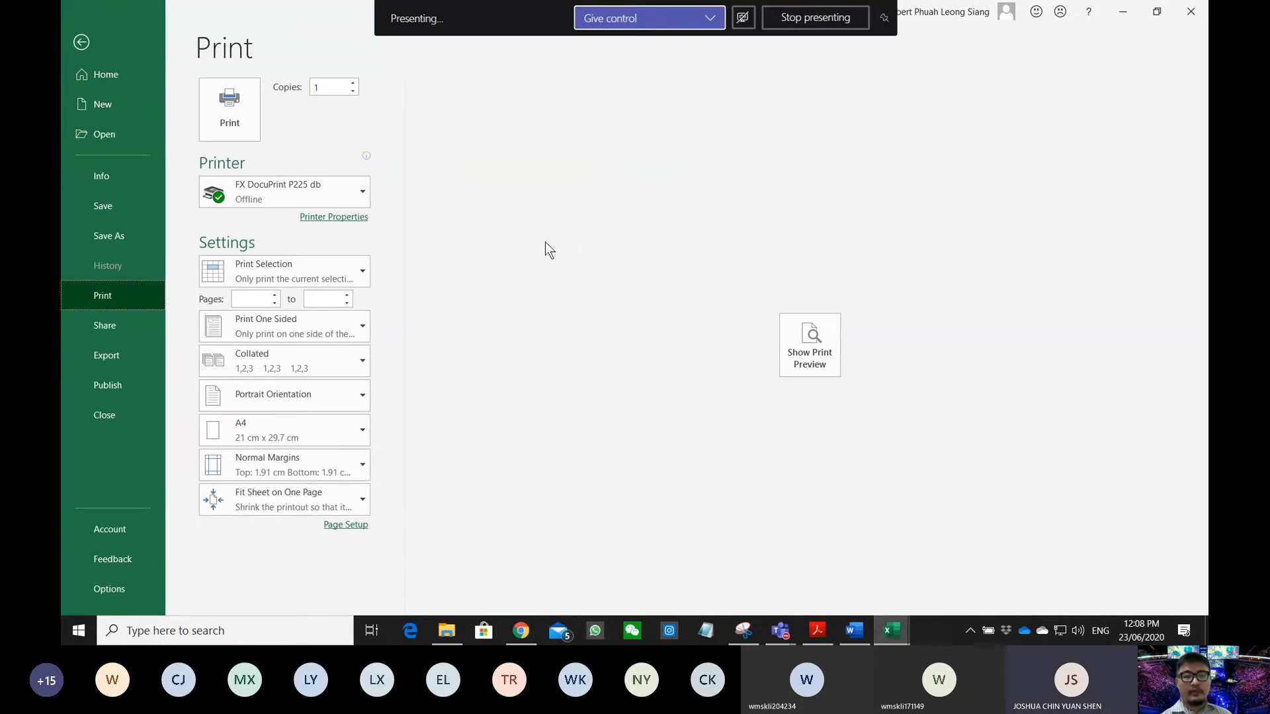
pyautogui.click(810, 344)
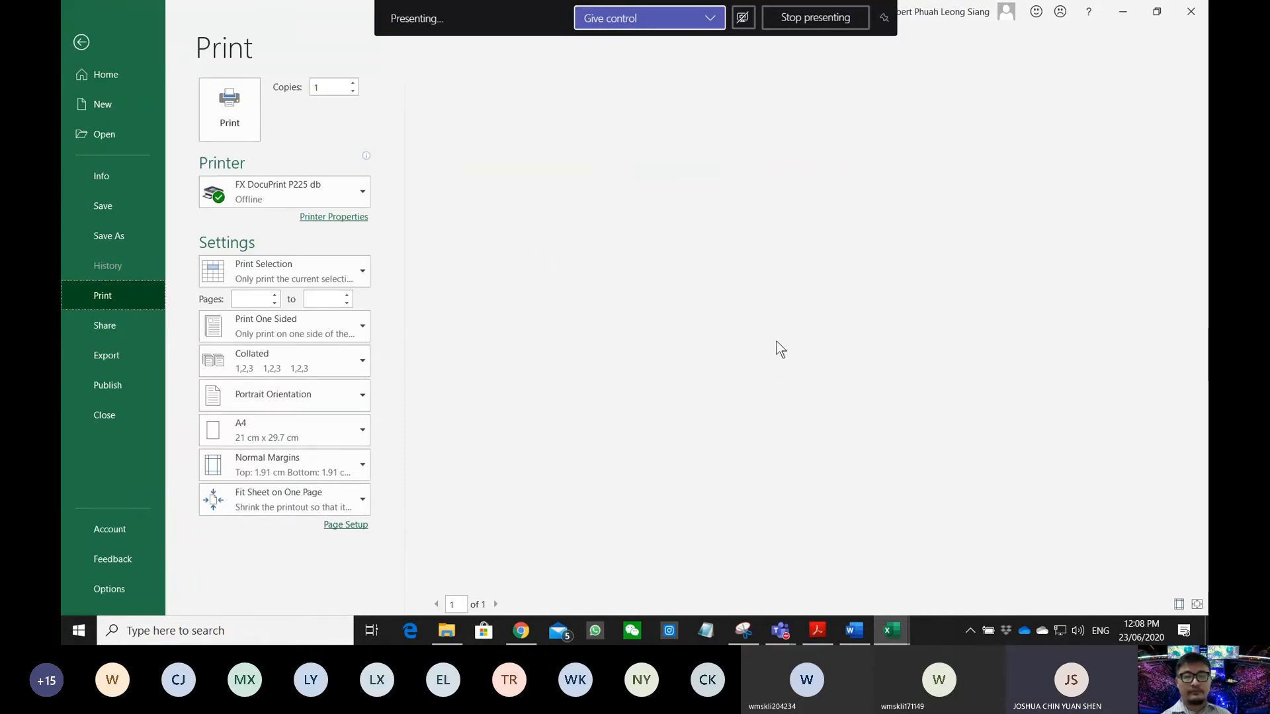
pyautogui.click(396, 213)
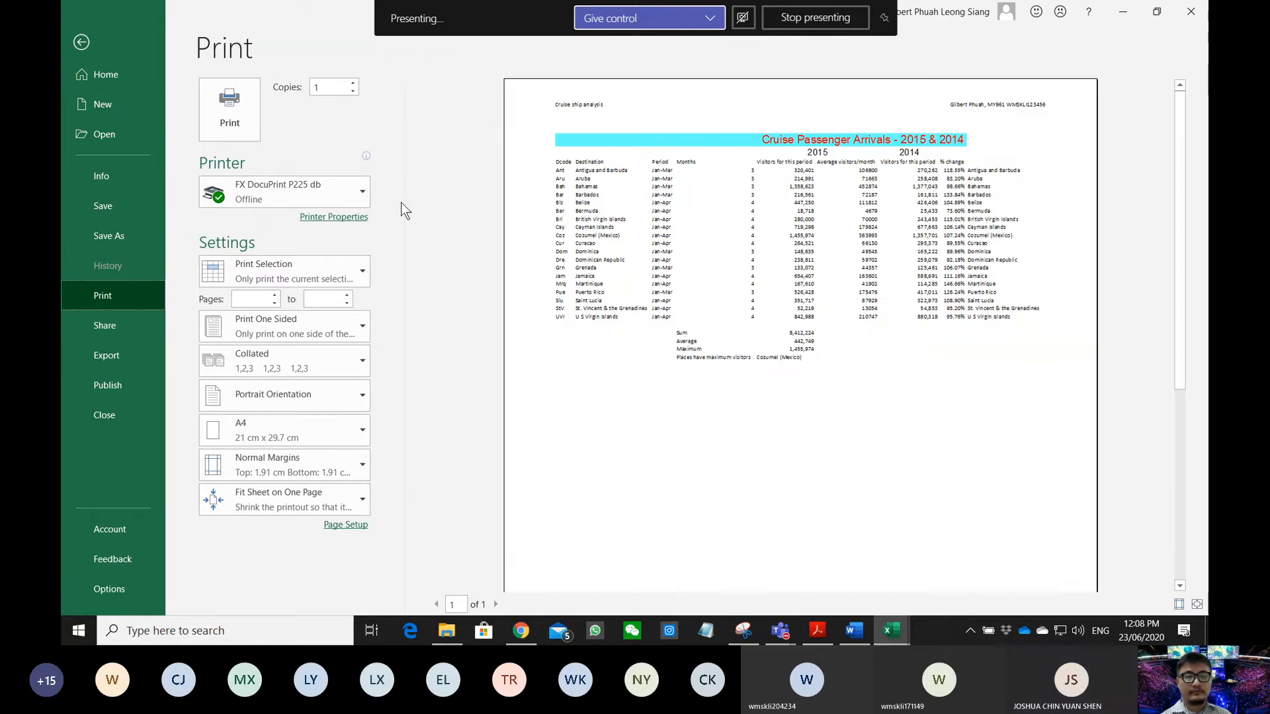
pyautogui.click(304, 496)
pyautogui.click(281, 372)
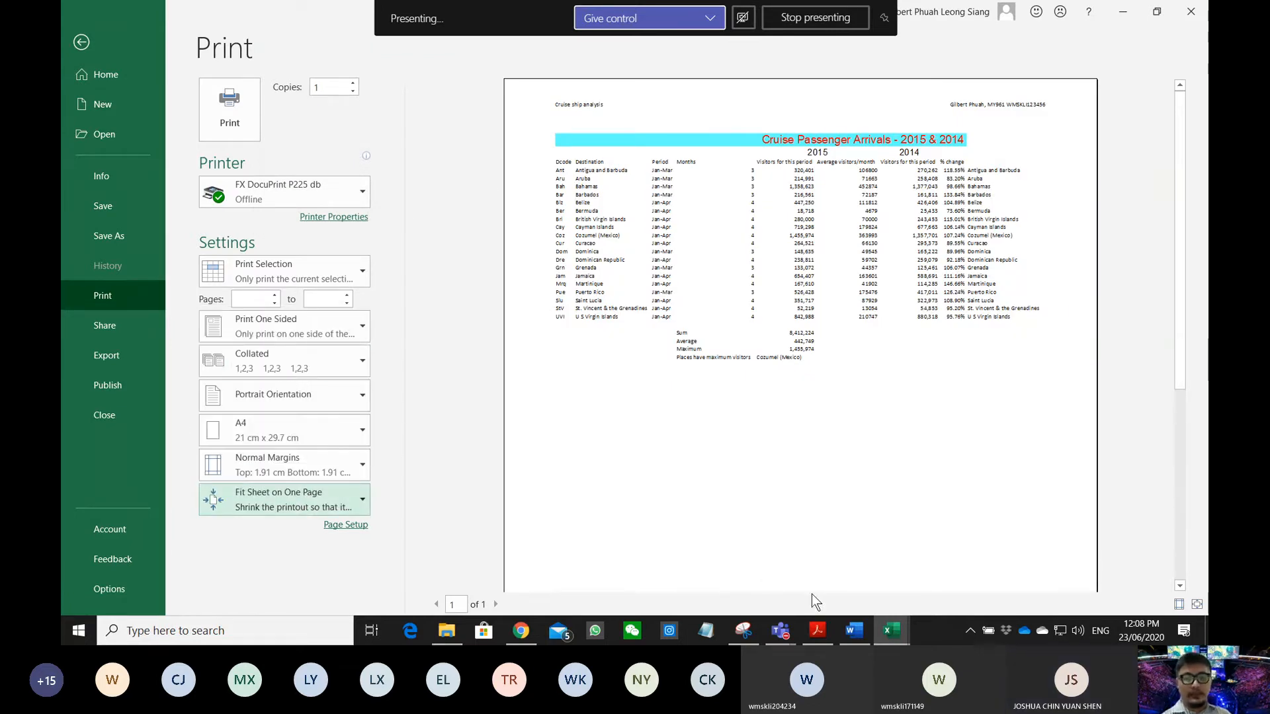
# - Recheck question 18 in the exam PDF and reopen the scaling choices without changing them
pyautogui.click(830, 632)
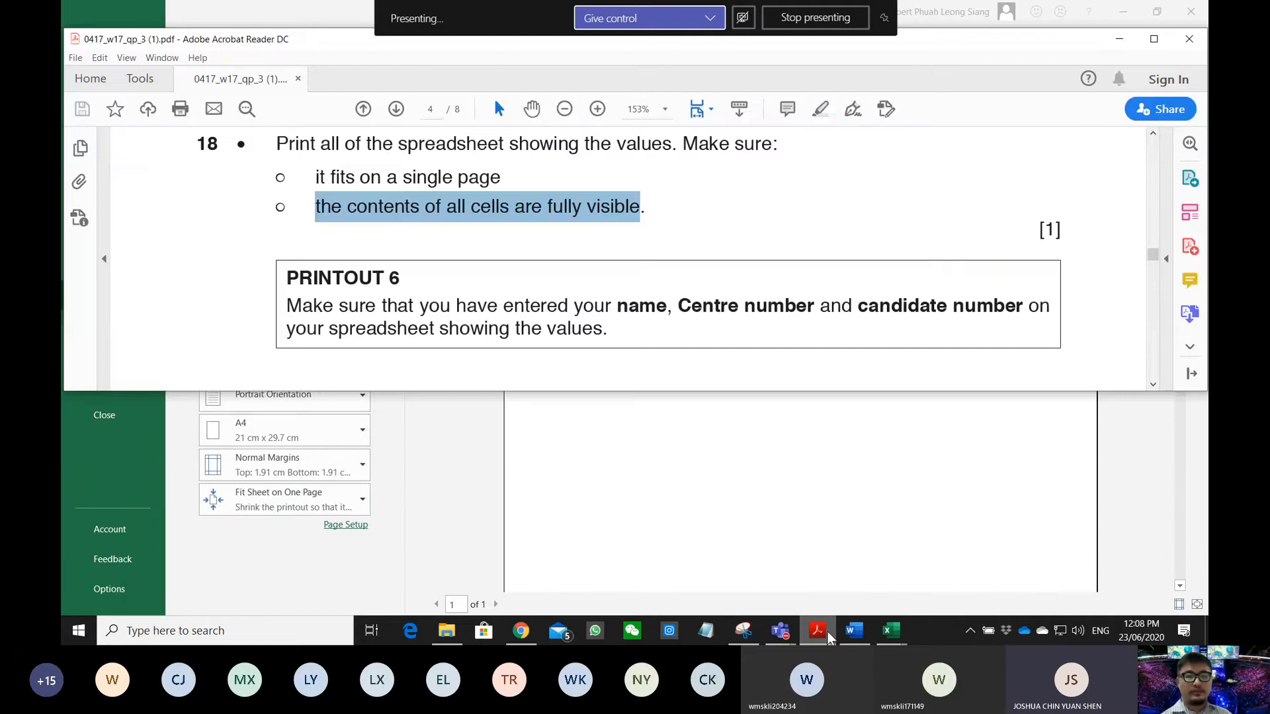
pyautogui.scroll(-5, 481, 314)
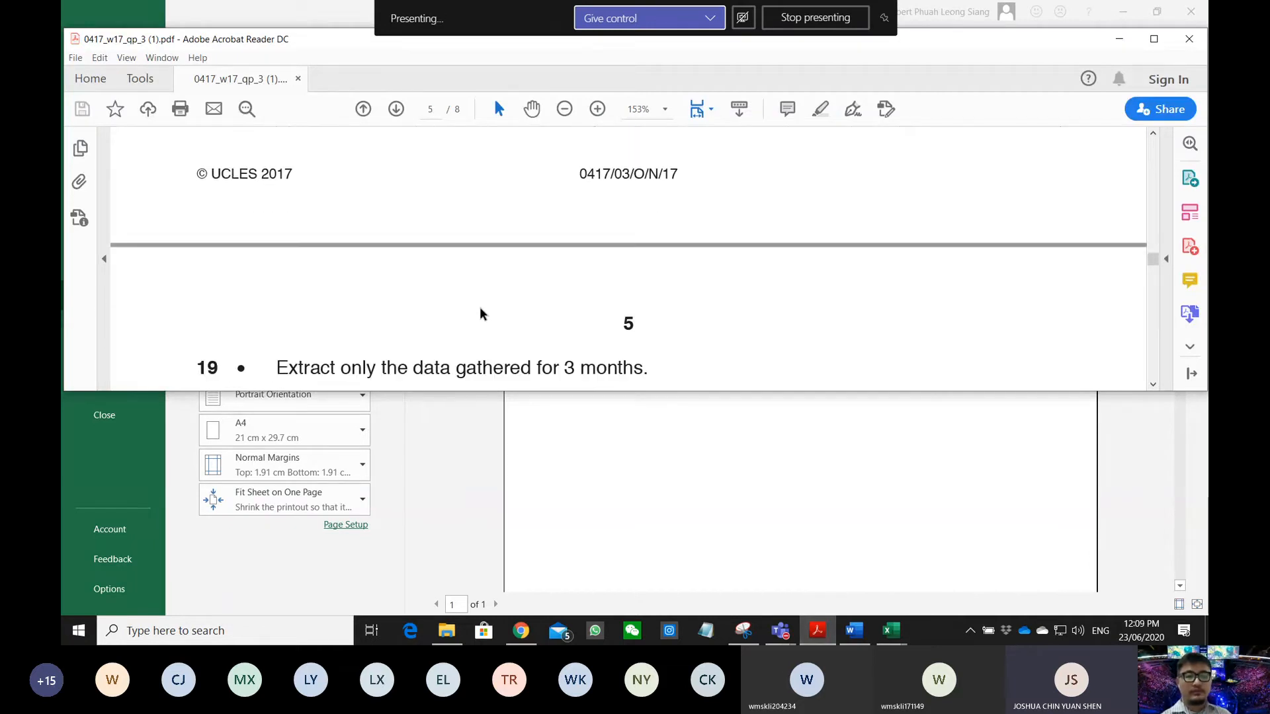
pyautogui.scroll(4, 481, 313)
pyautogui.scroll(-1, 481, 309)
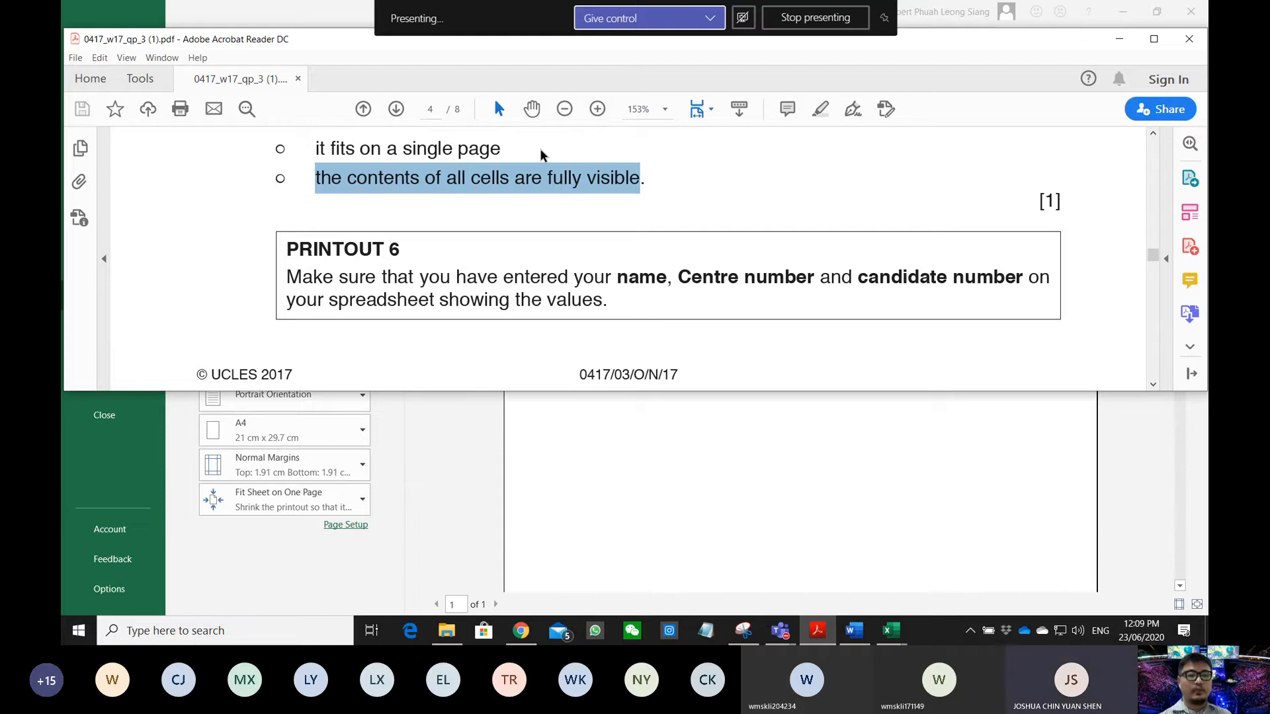
pyautogui.click(311, 516)
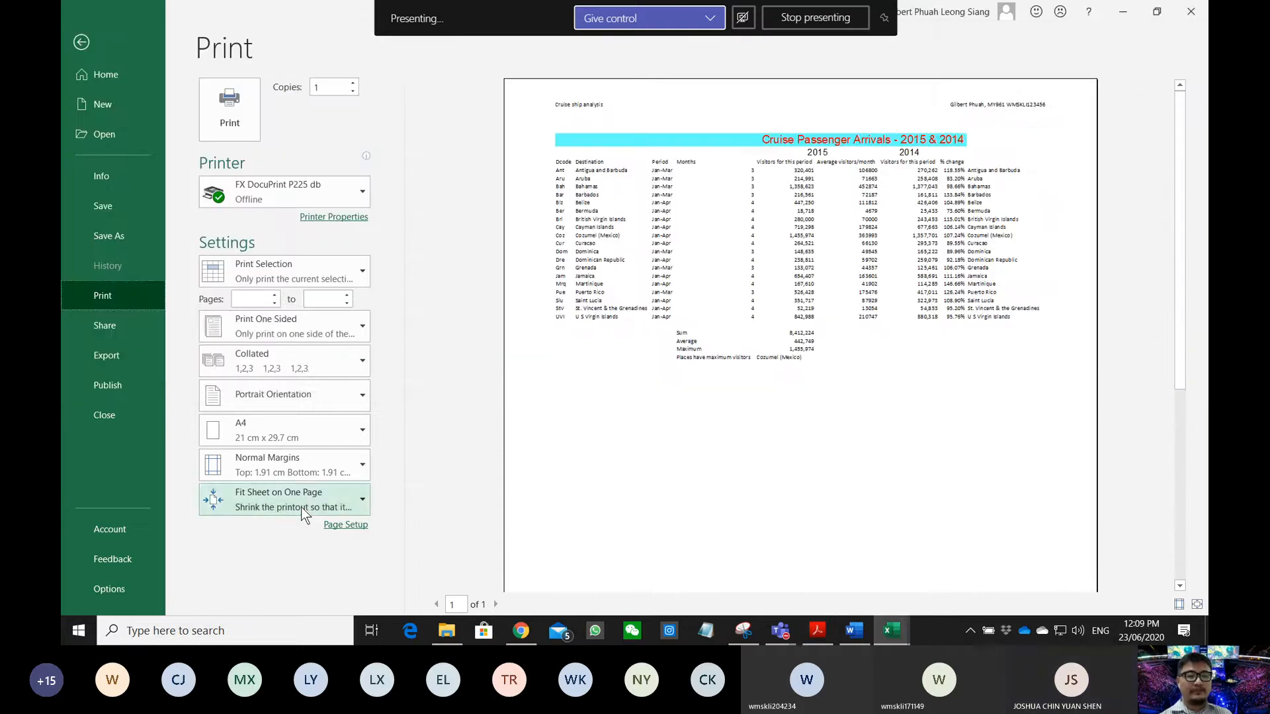
pyautogui.click(301, 507)
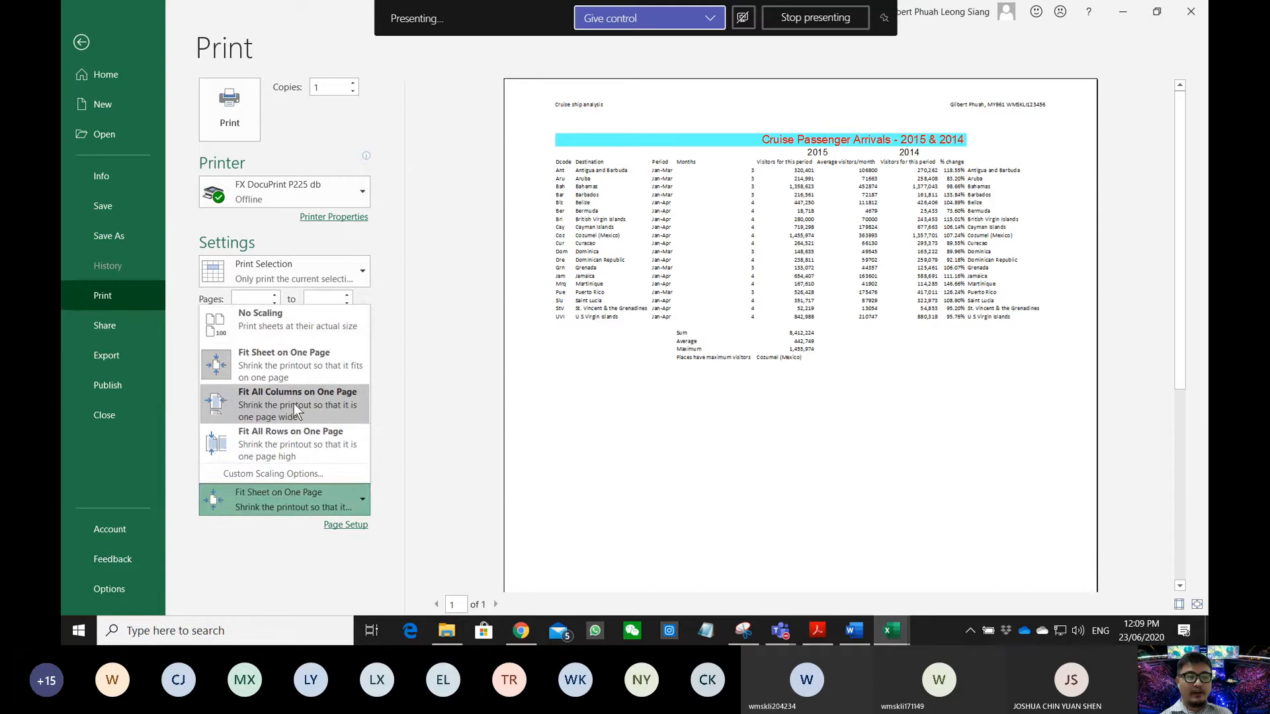
pyautogui.click(820, 633)
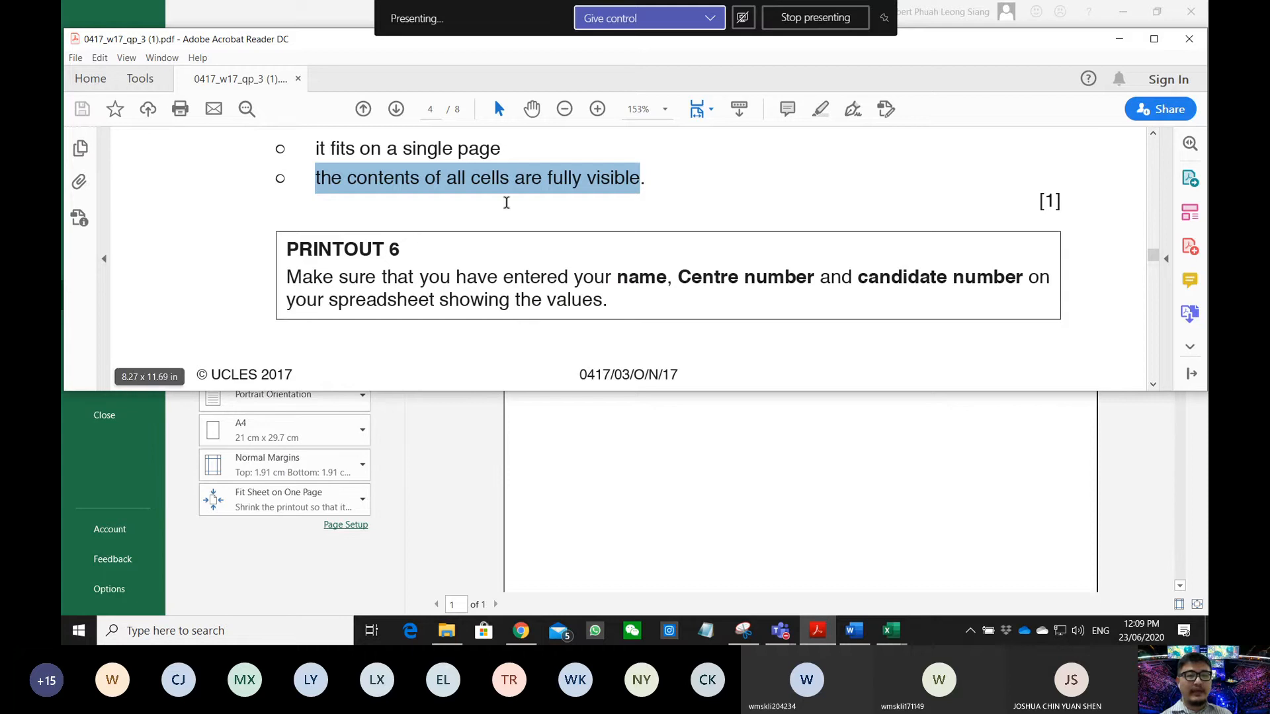
# - Highlight 'on a single page' in the PDF and confirm Fit Sheet on One Page scaling
pyautogui.click(299, 501)
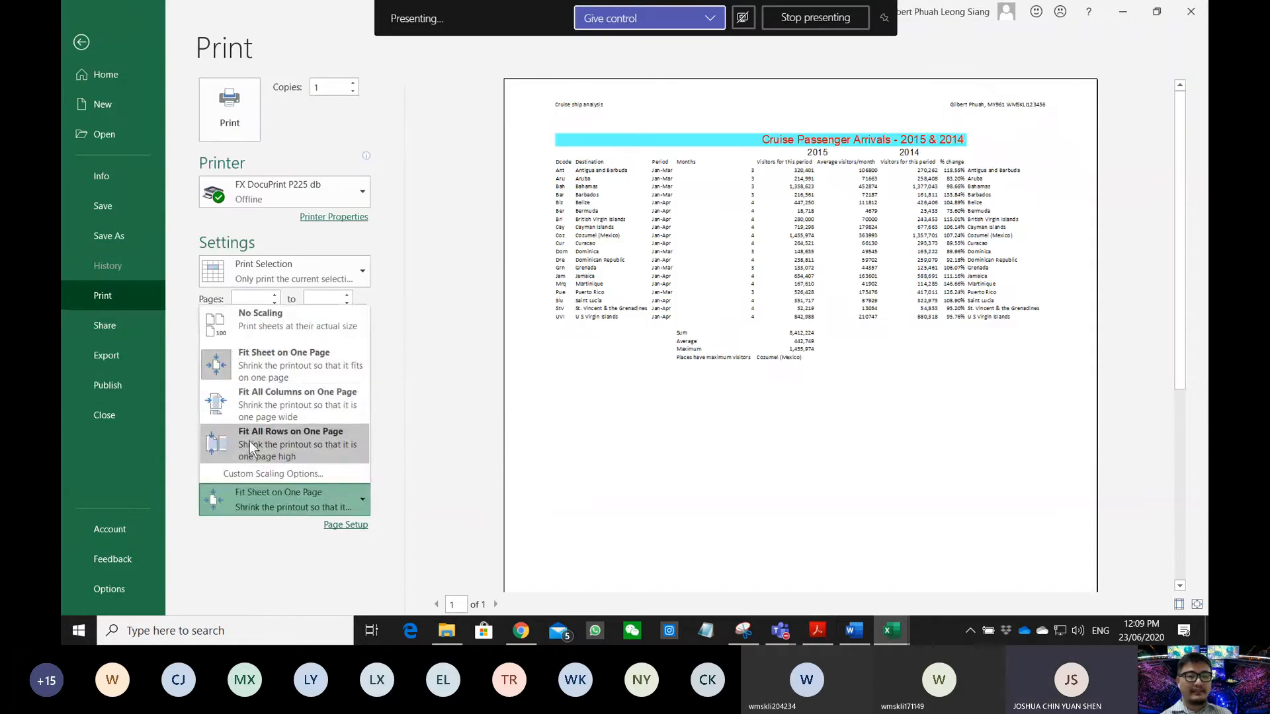
pyautogui.click(817, 632)
pyautogui.moveTo(357, 148); pyautogui.dragTo(495, 144)
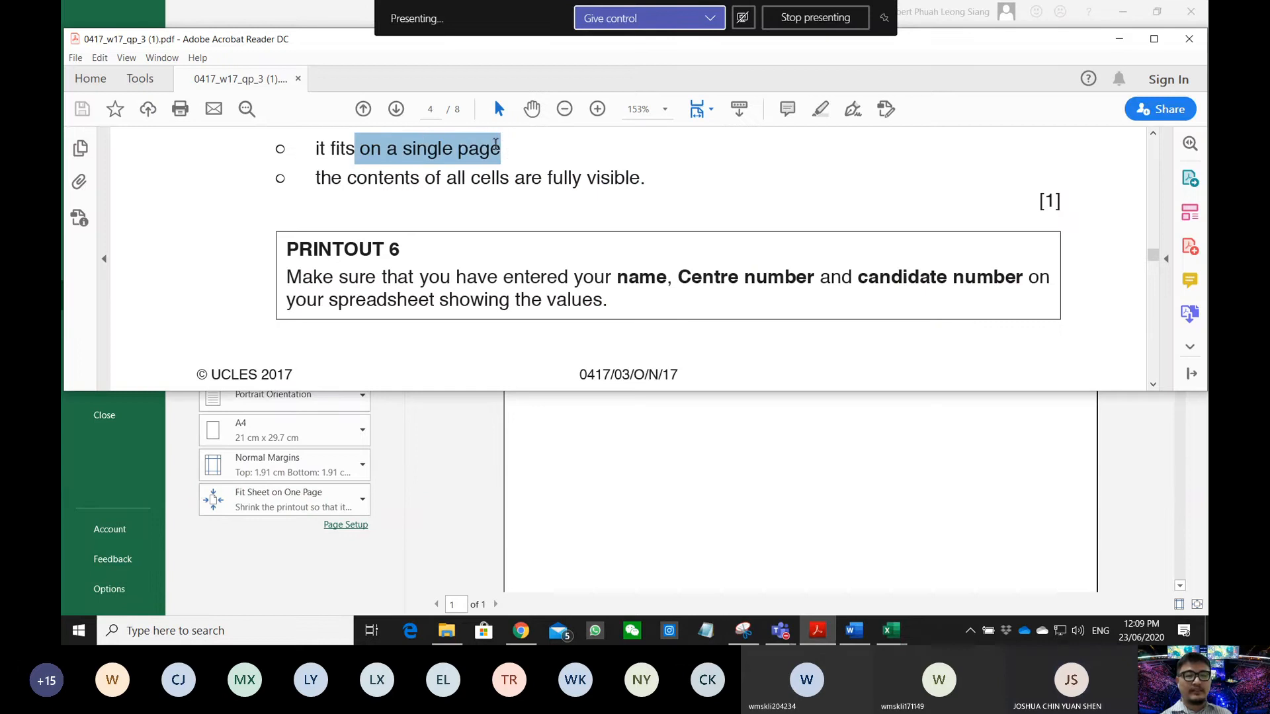
pyautogui.click(315, 501)
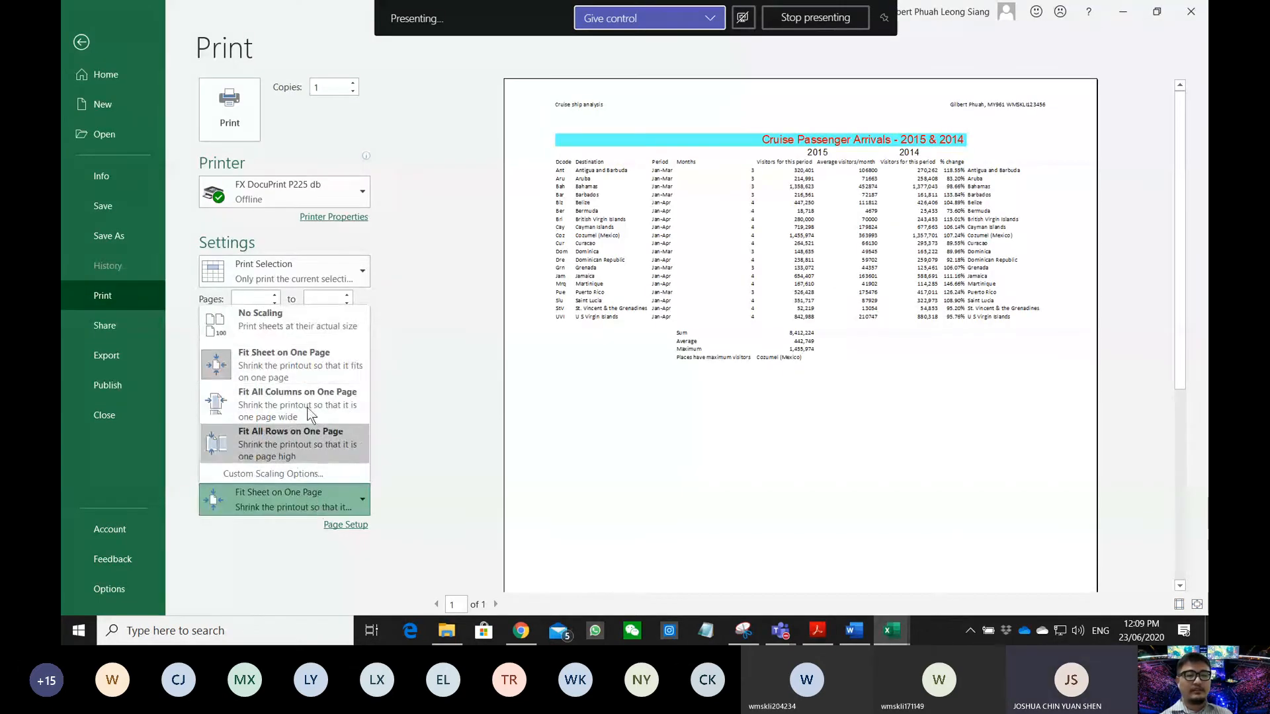
pyautogui.click(278, 362)
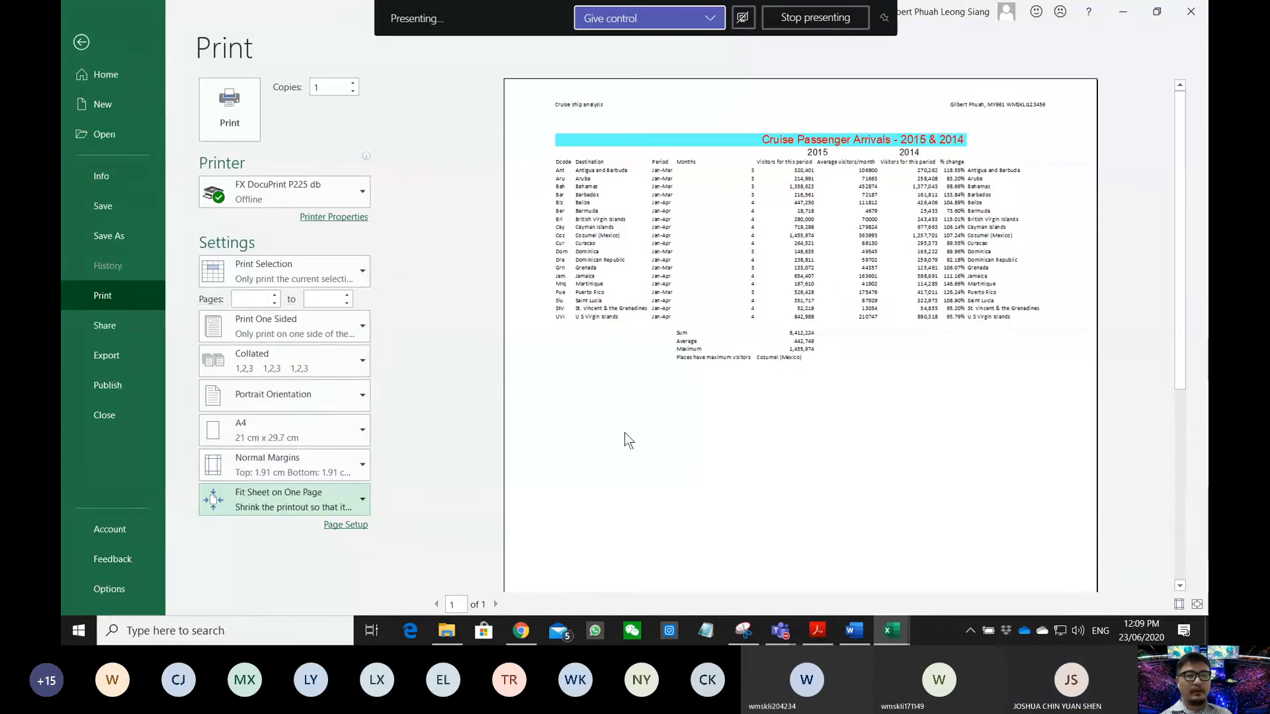
pyautogui.click(821, 636)
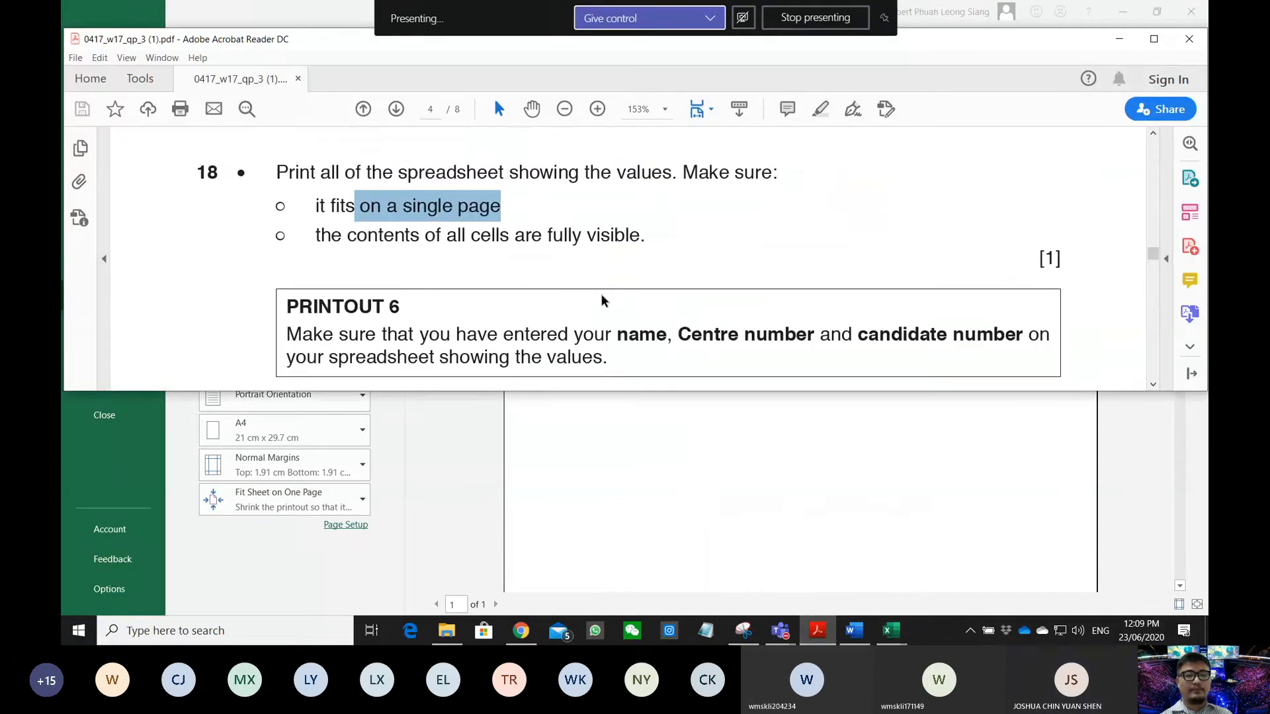
pyautogui.scroll(-2, 602, 301)
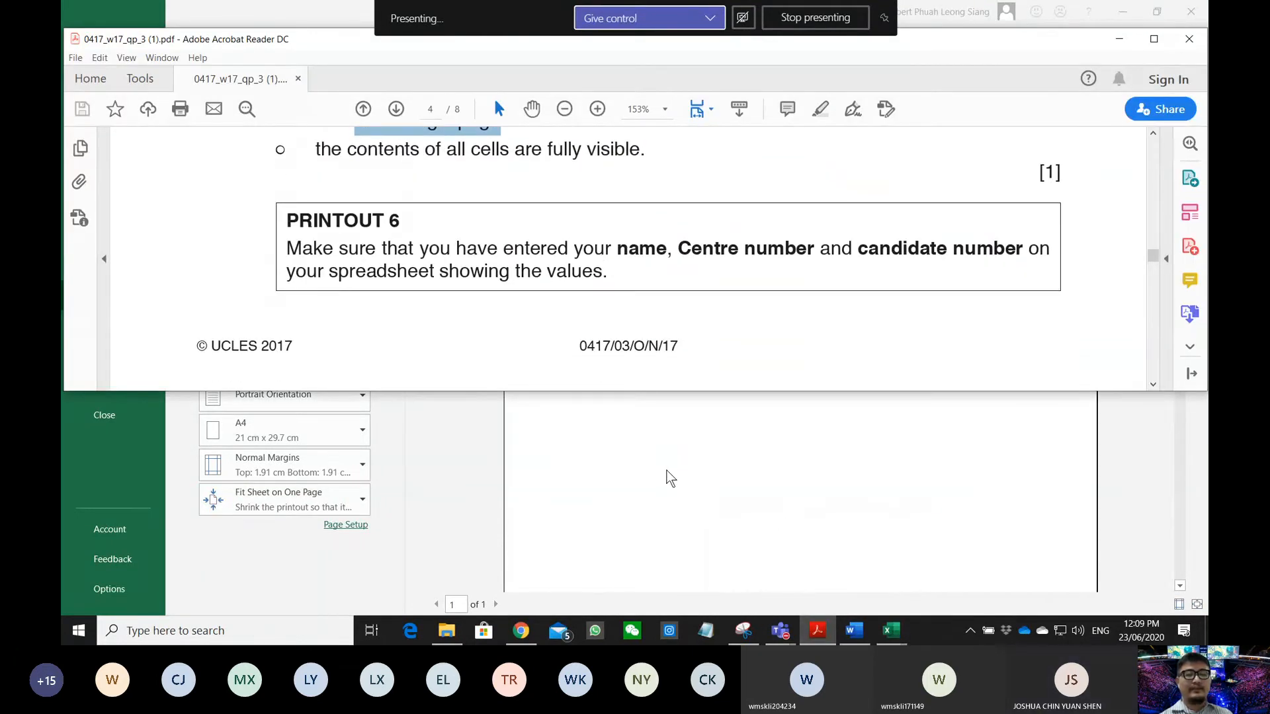
pyautogui.click(690, 458)
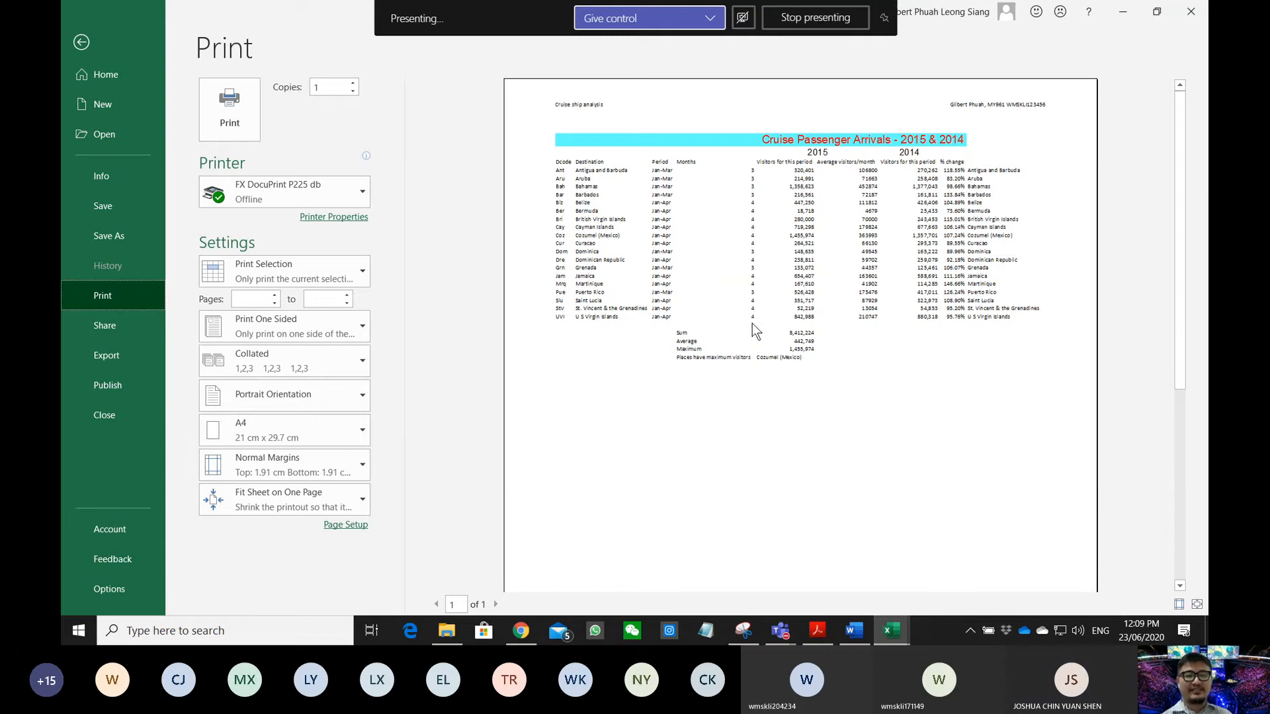
# - Highlight question 19's bullets: 3-month extract, descending % change sort, one-page values printout
pyautogui.click(818, 629)
pyautogui.scroll(-8, 541, 225)
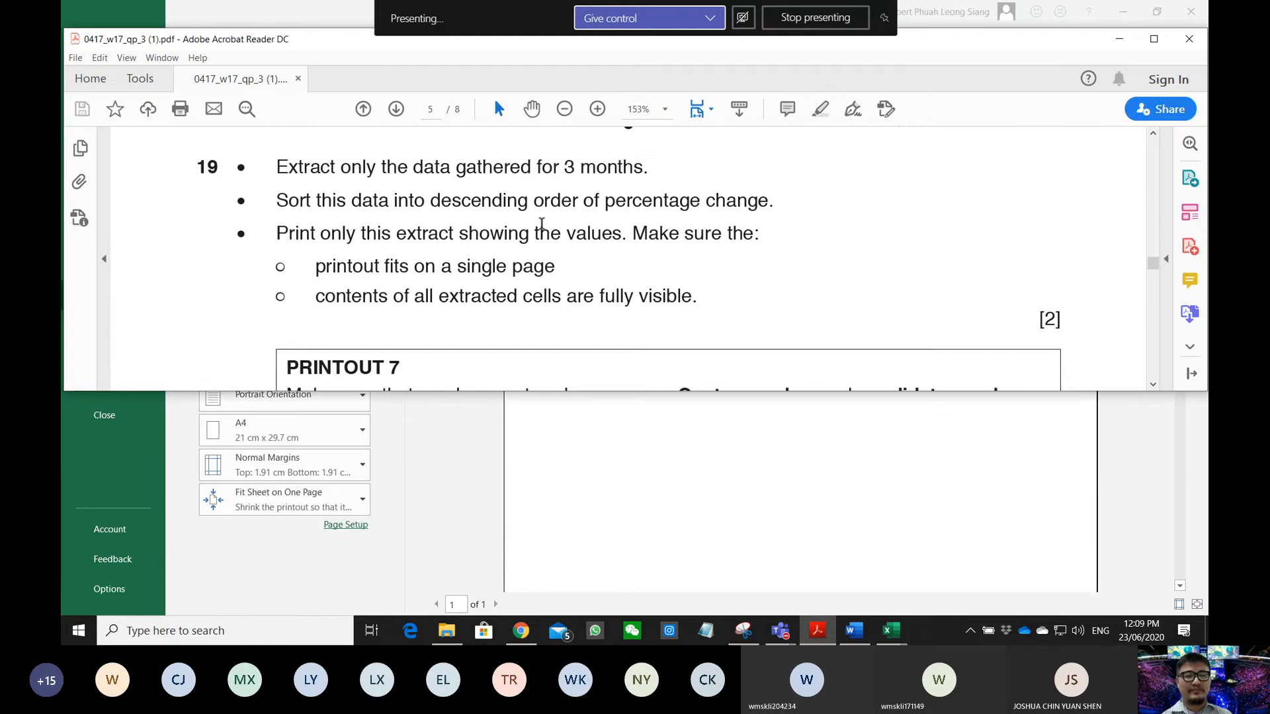
pyautogui.scroll(-4, 541, 225)
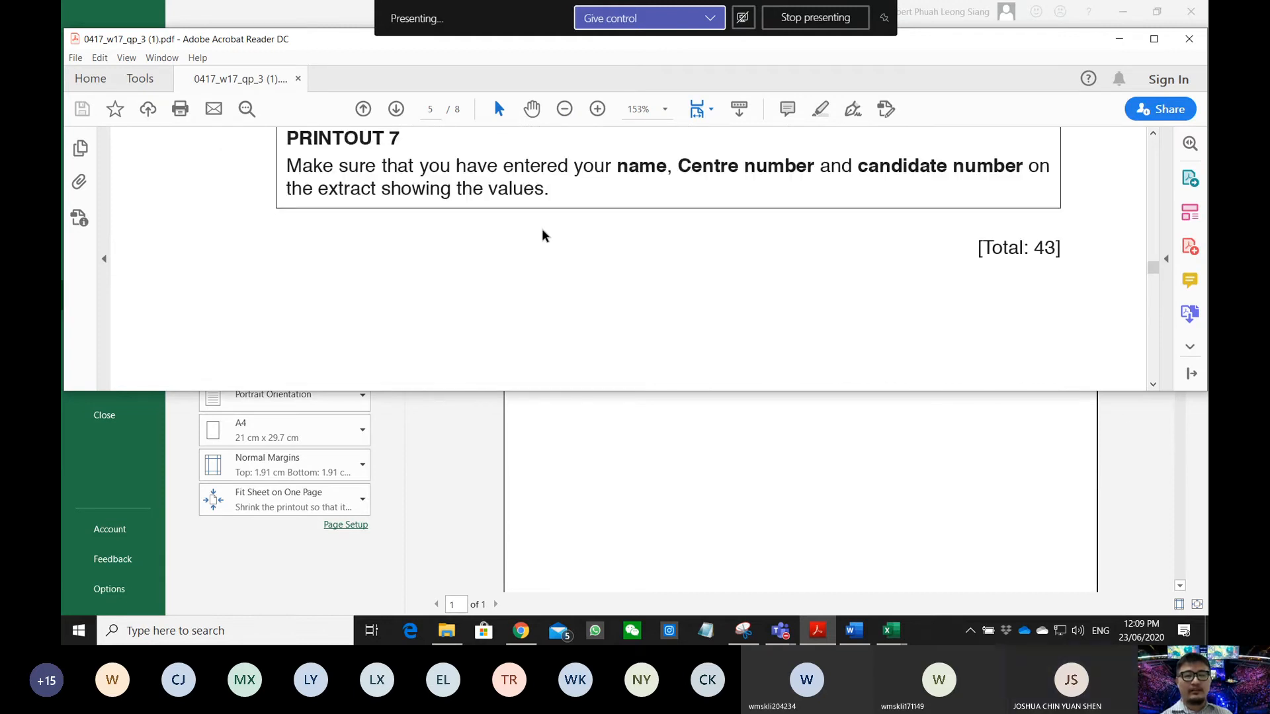
pyautogui.scroll(4, 542, 236)
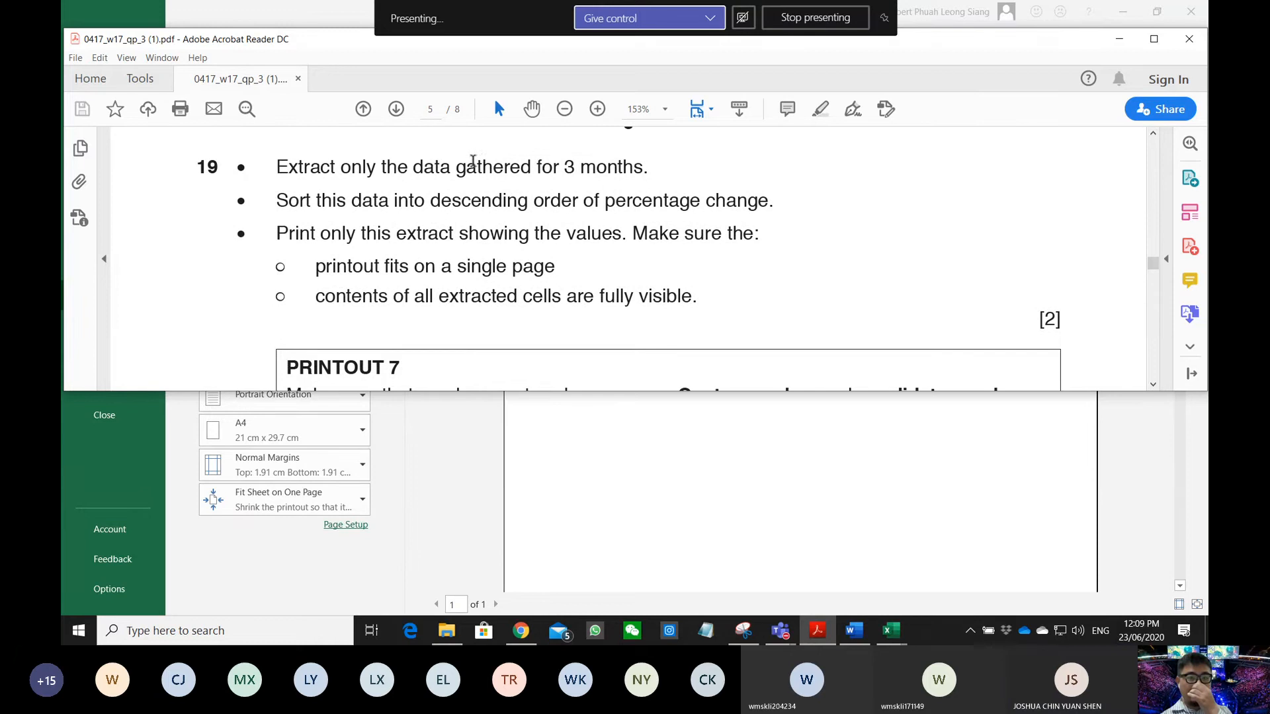
pyautogui.moveTo(456, 166); pyautogui.dragTo(645, 168)
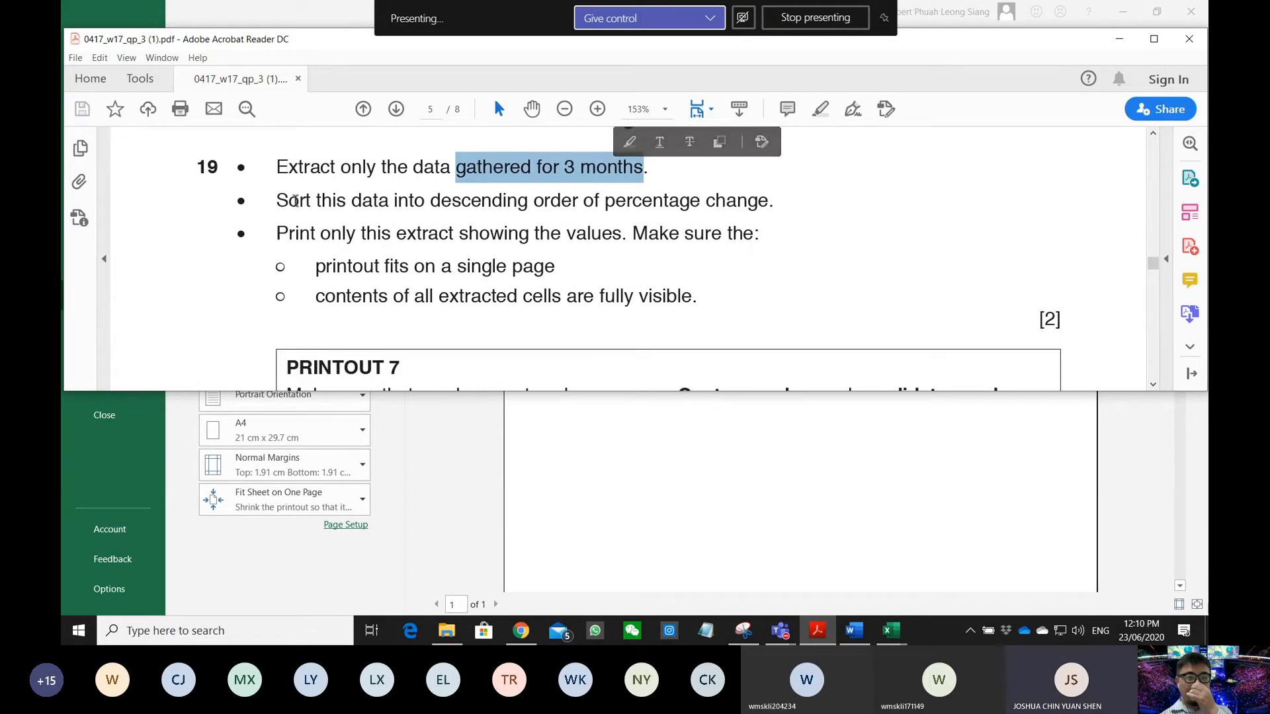
pyautogui.moveTo(277, 200); pyautogui.dragTo(723, 208)
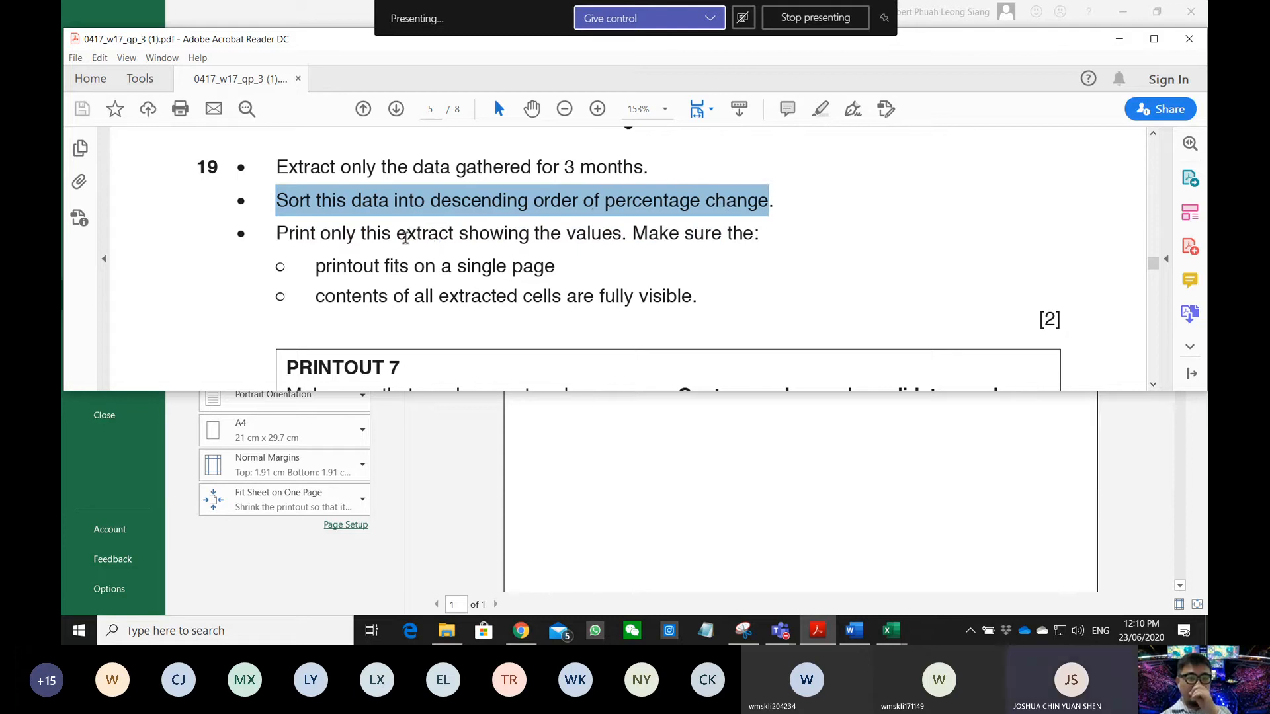
pyautogui.moveTo(291, 237); pyautogui.dragTo(672, 295)
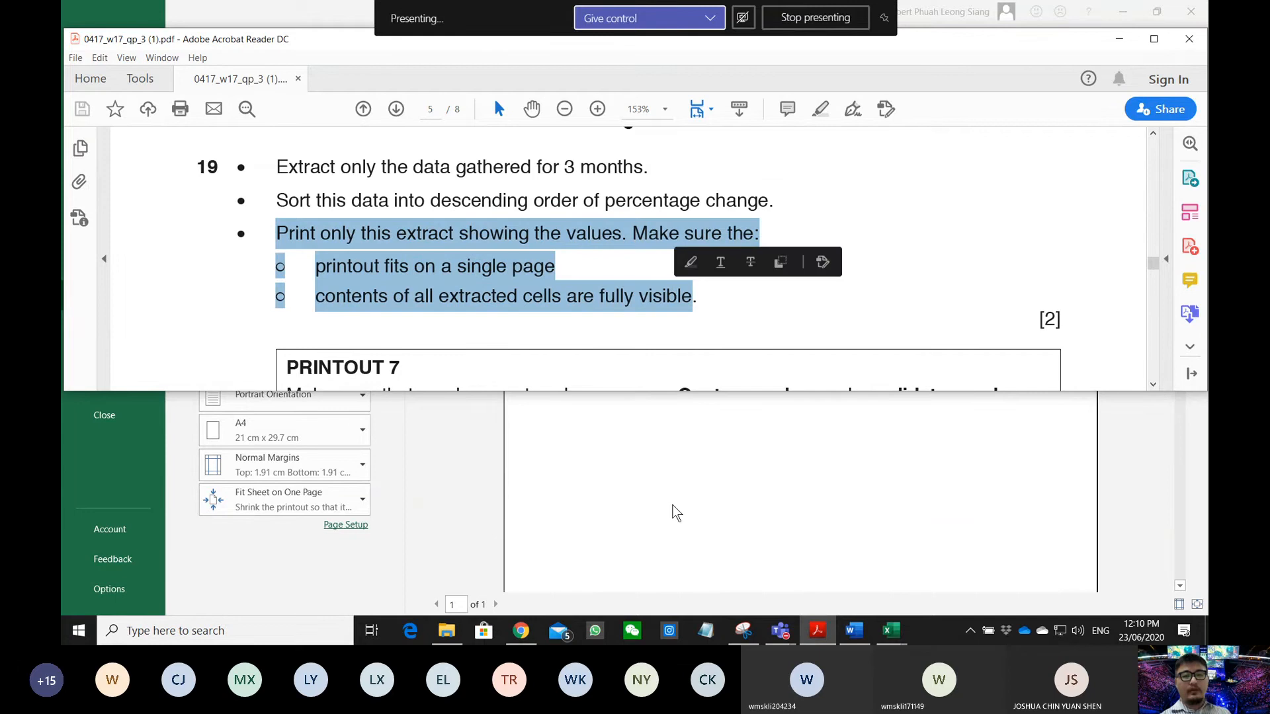
pyautogui.click(672, 513)
pyautogui.click(83, 39)
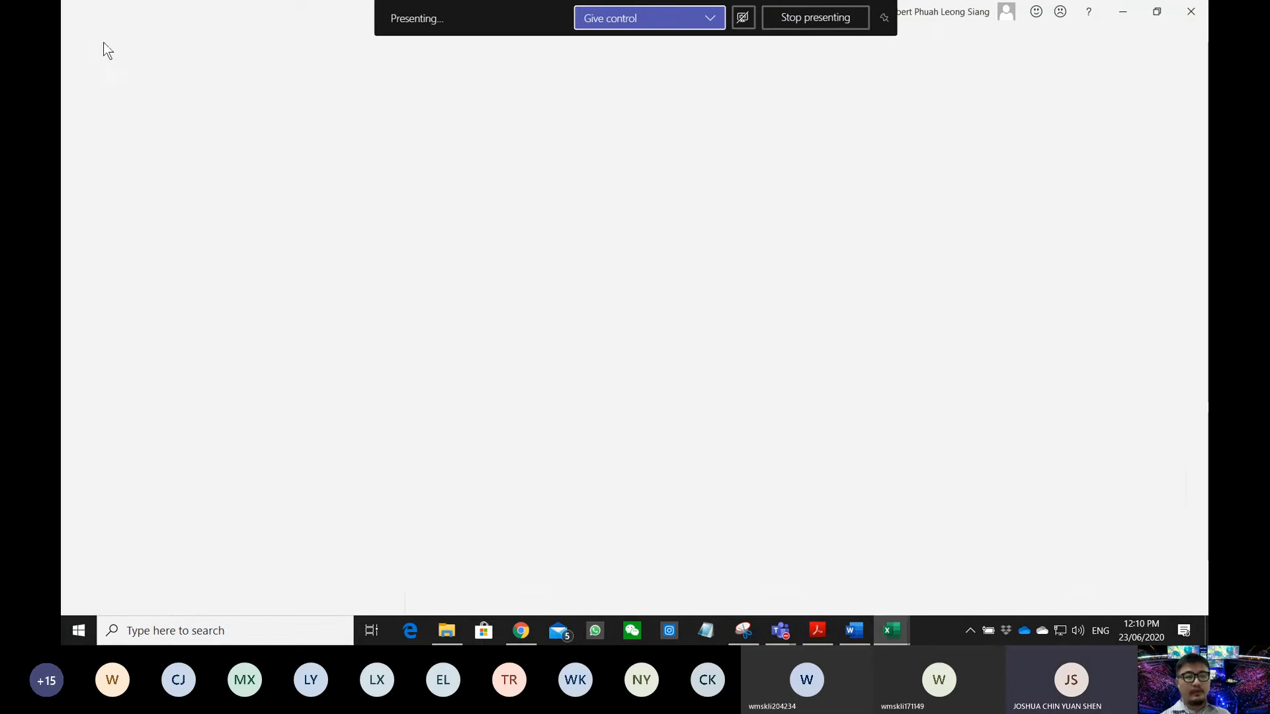
# - Convert the cruise data range A3:I22 into a table with headers
pyautogui.click(459, 302)
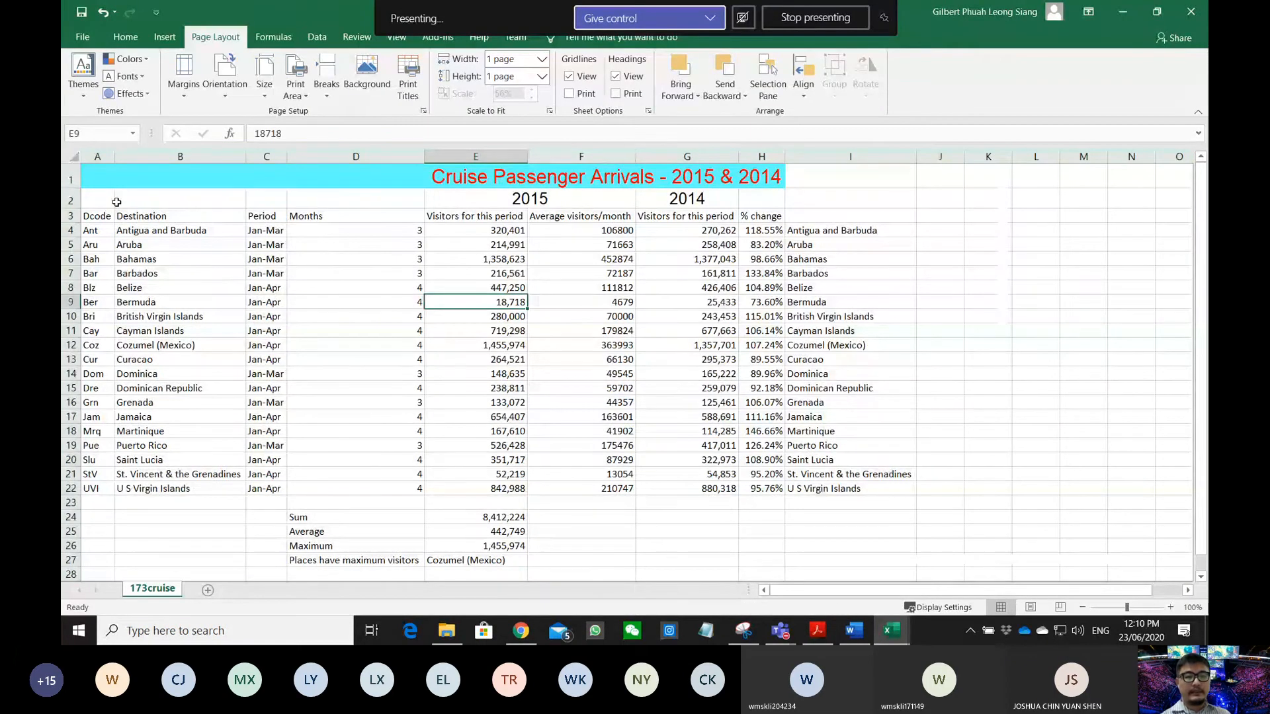
pyautogui.moveTo(93, 217); pyautogui.dragTo(436, 299)
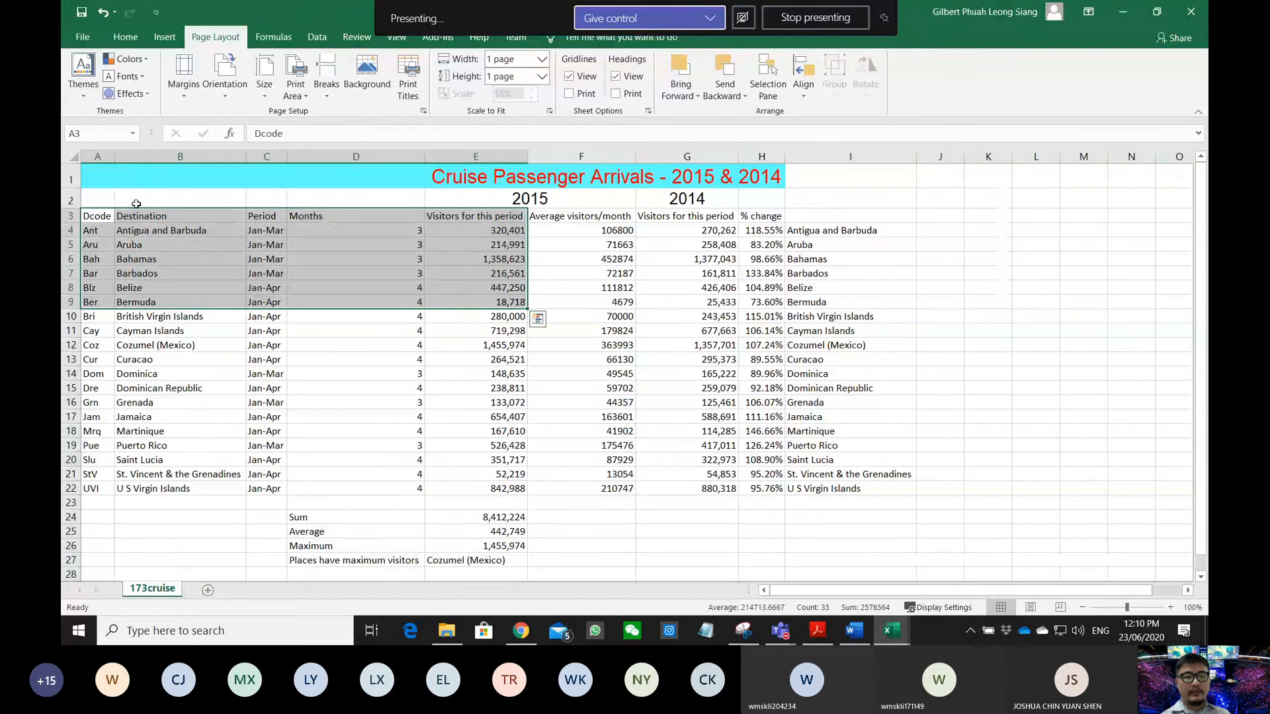
pyautogui.click(104, 216)
pyautogui.moveTo(104, 216); pyautogui.dragTo(788, 489)
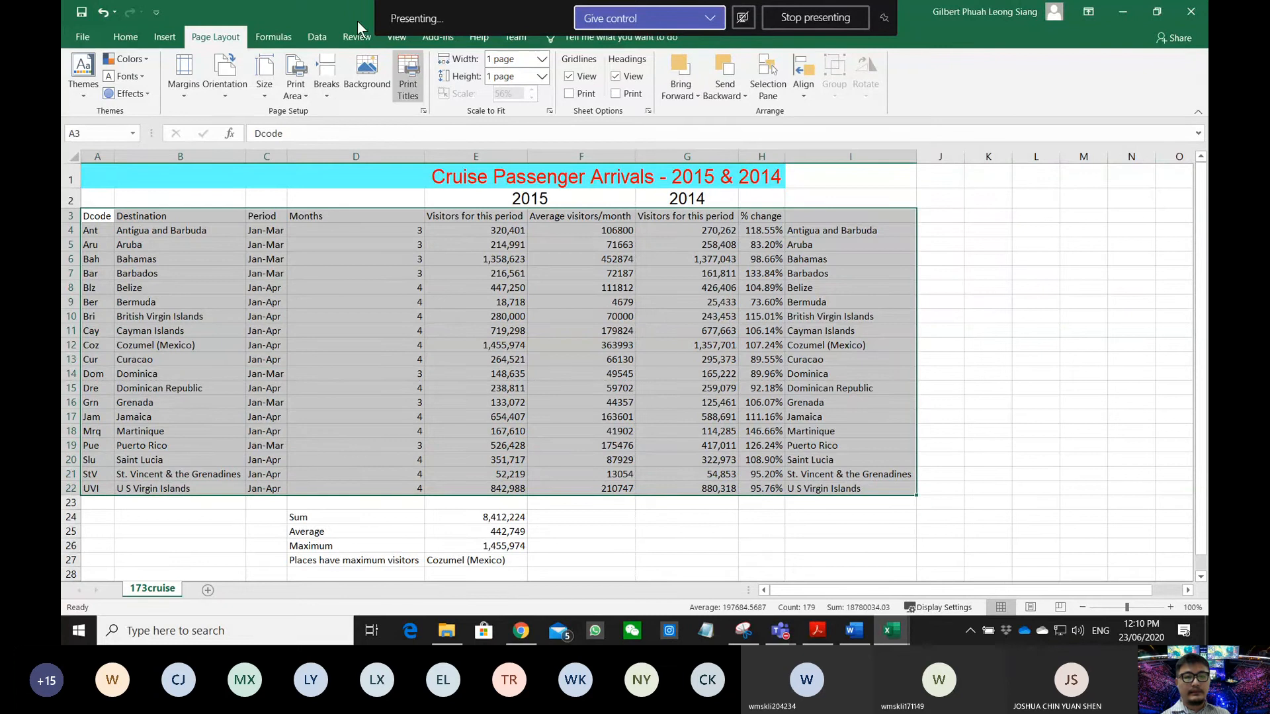
pyautogui.click(271, 37)
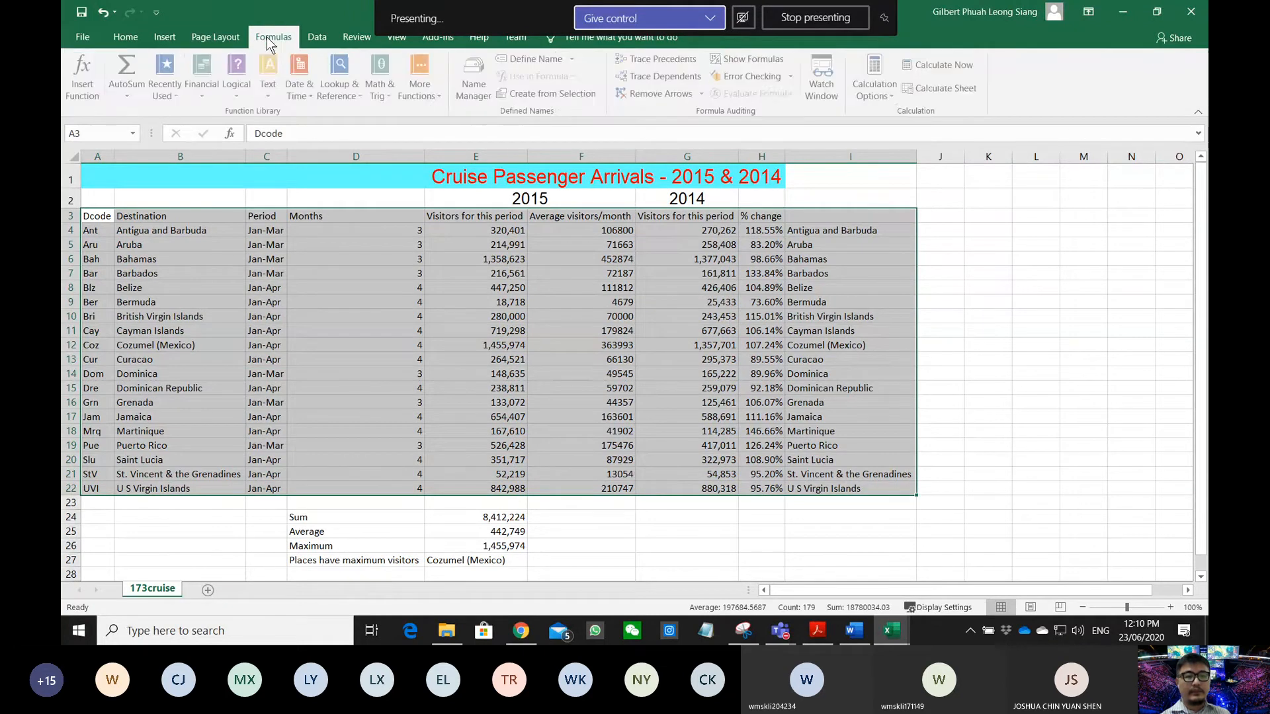
pyautogui.click(357, 37)
pyautogui.click(316, 39)
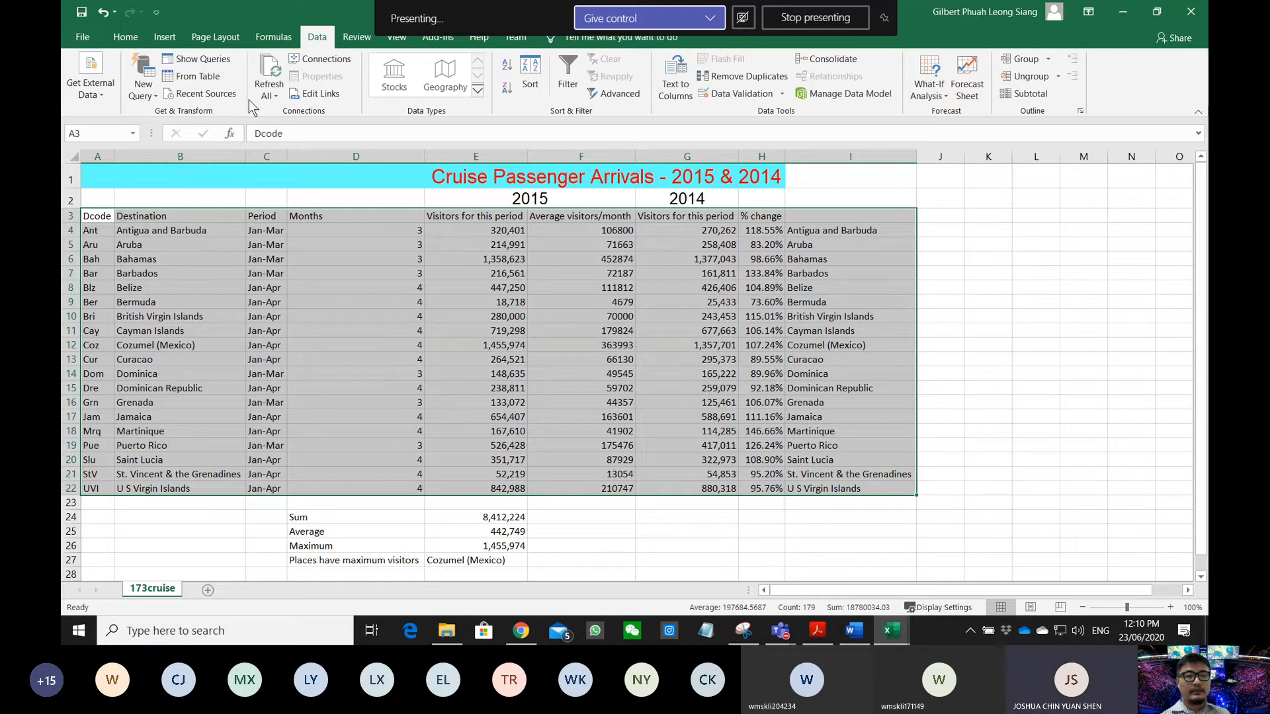
pyautogui.click(164, 37)
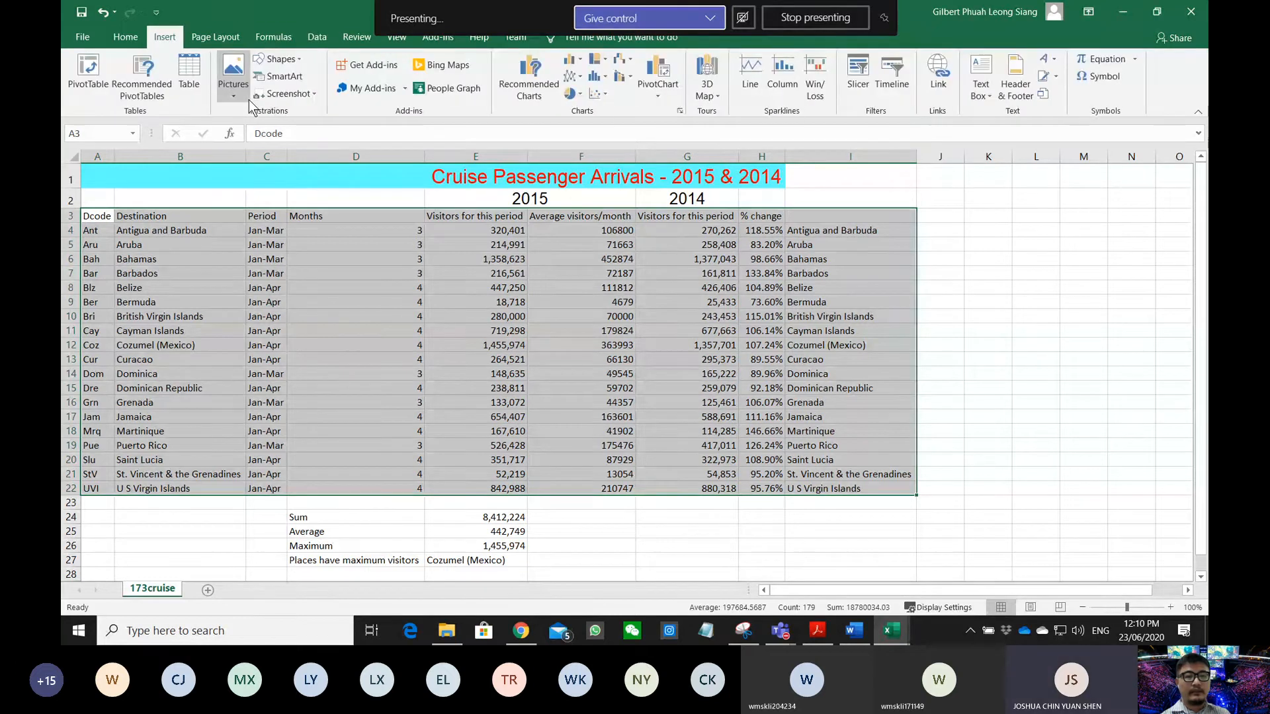
pyautogui.click(188, 74)
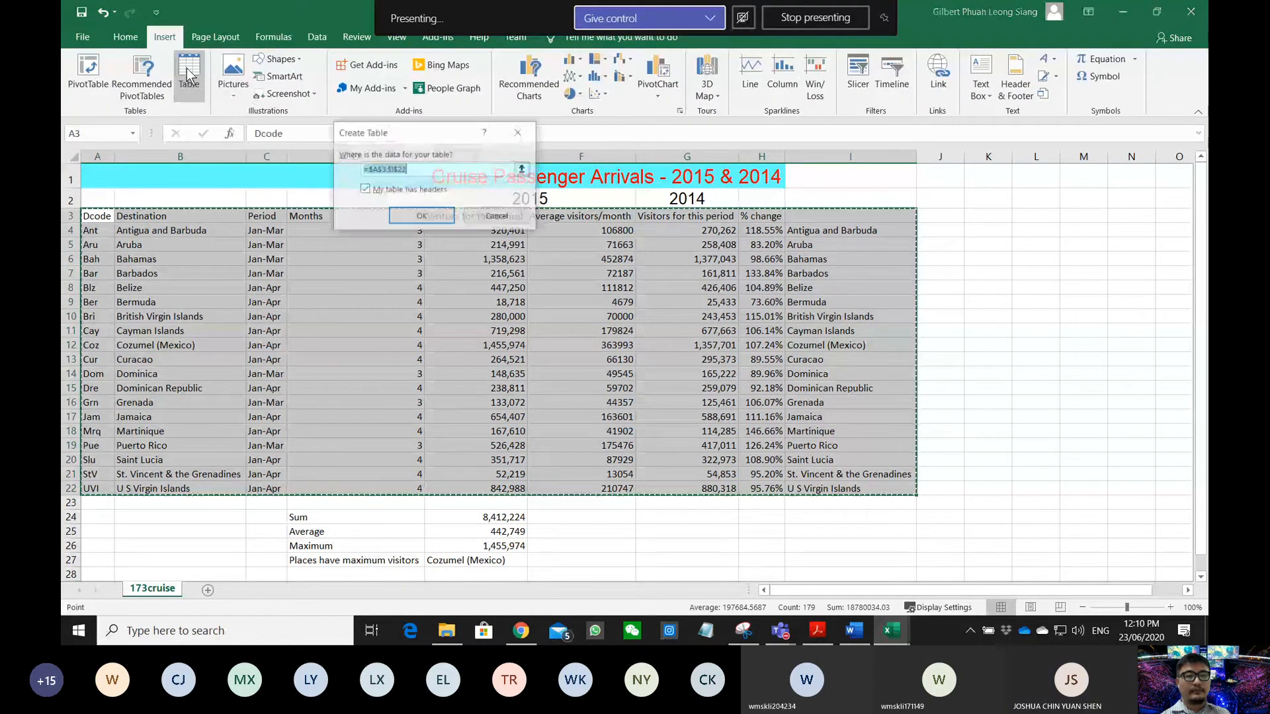
pyautogui.click(416, 216)
# - Filter the Months column to exclude 4, leaving the 7 three-month destinations
pyautogui.click(429, 274)
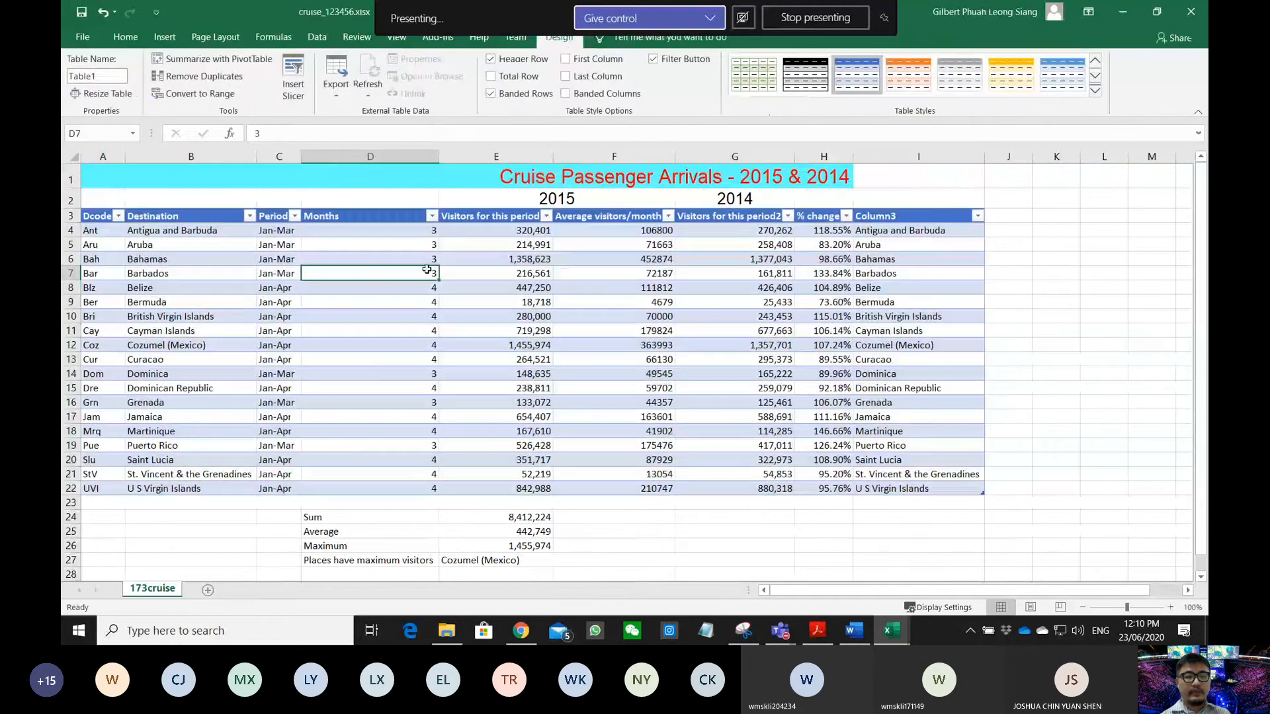
pyautogui.click(432, 216)
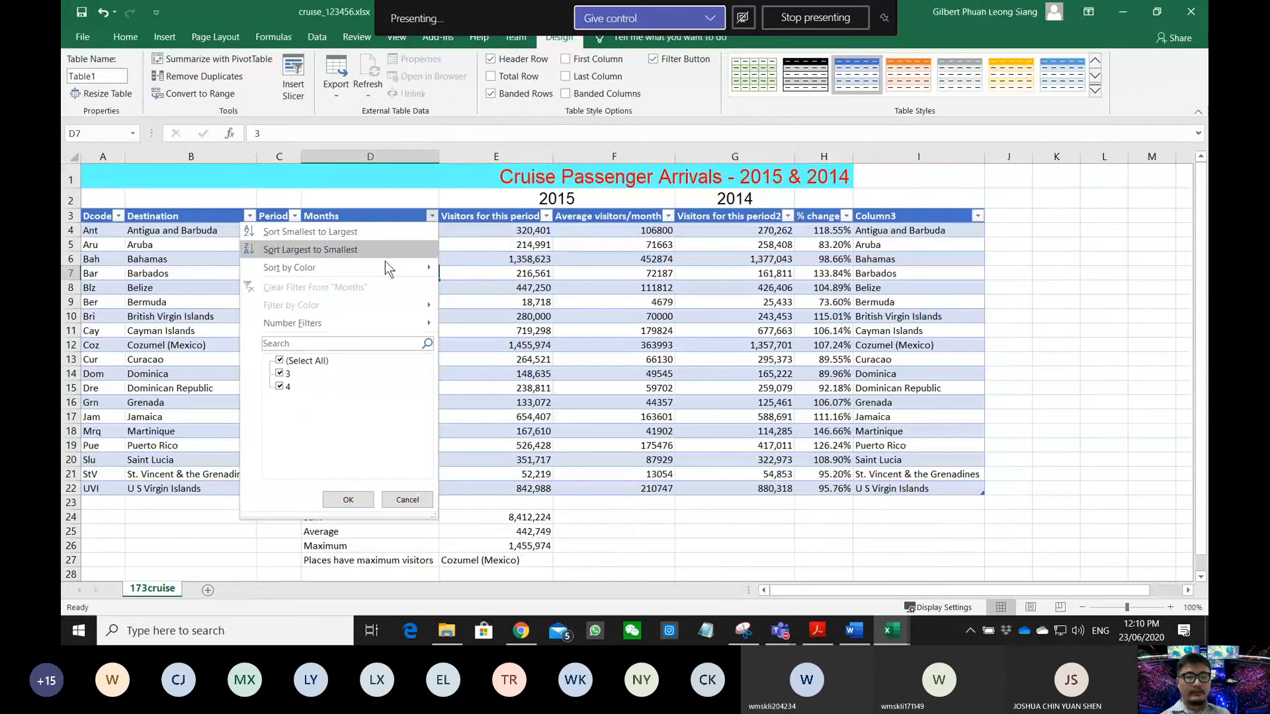
pyautogui.click(279, 388)
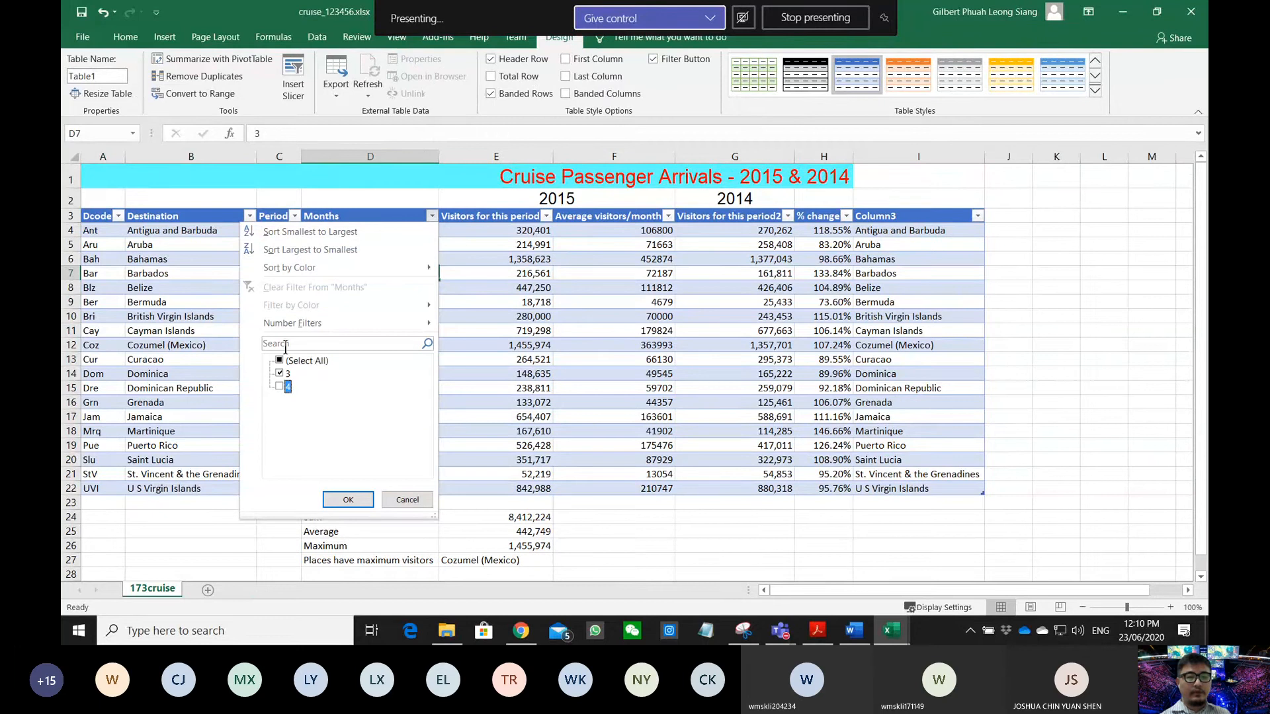
pyautogui.click(348, 499)
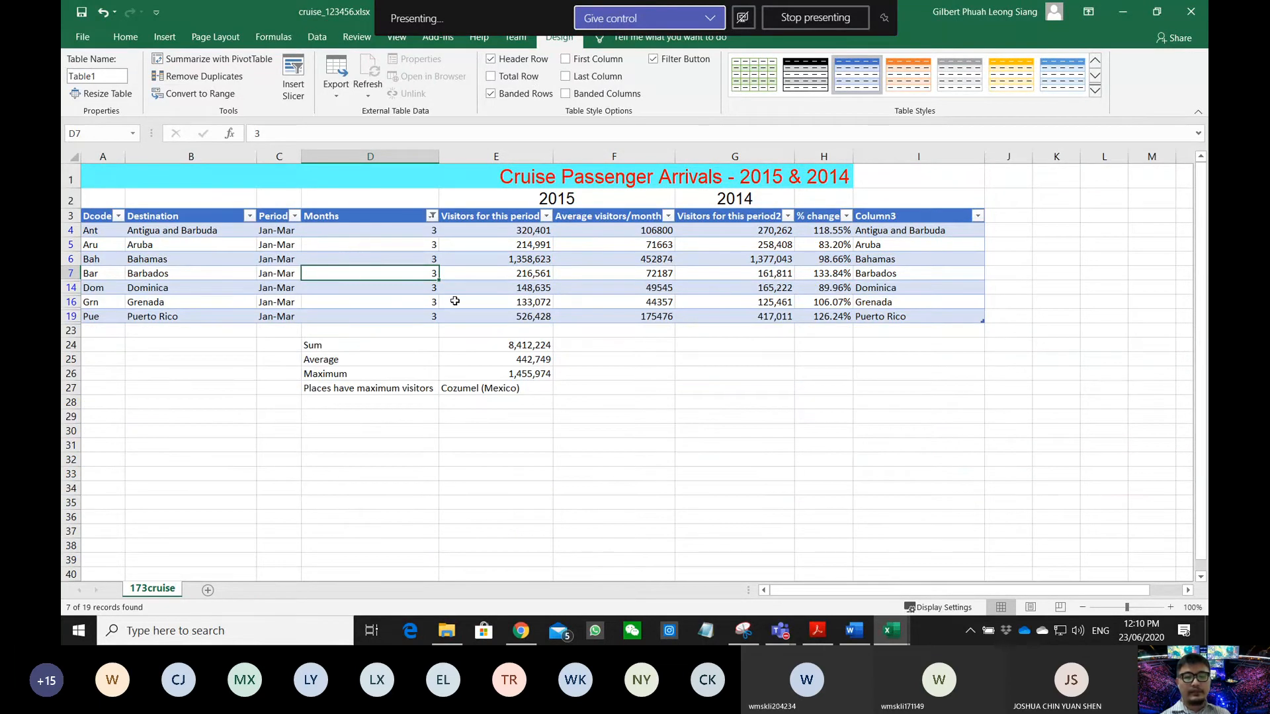
pyautogui.click(819, 637)
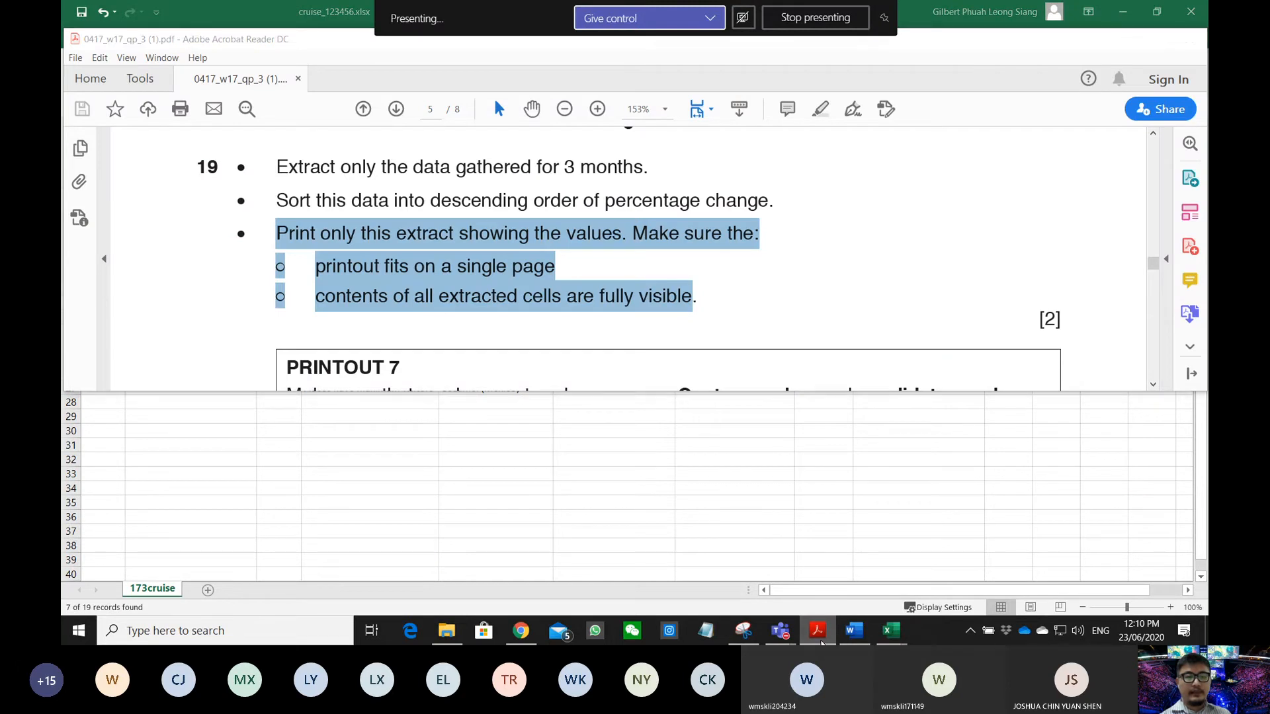
pyautogui.click(819, 637)
pyautogui.click(815, 636)
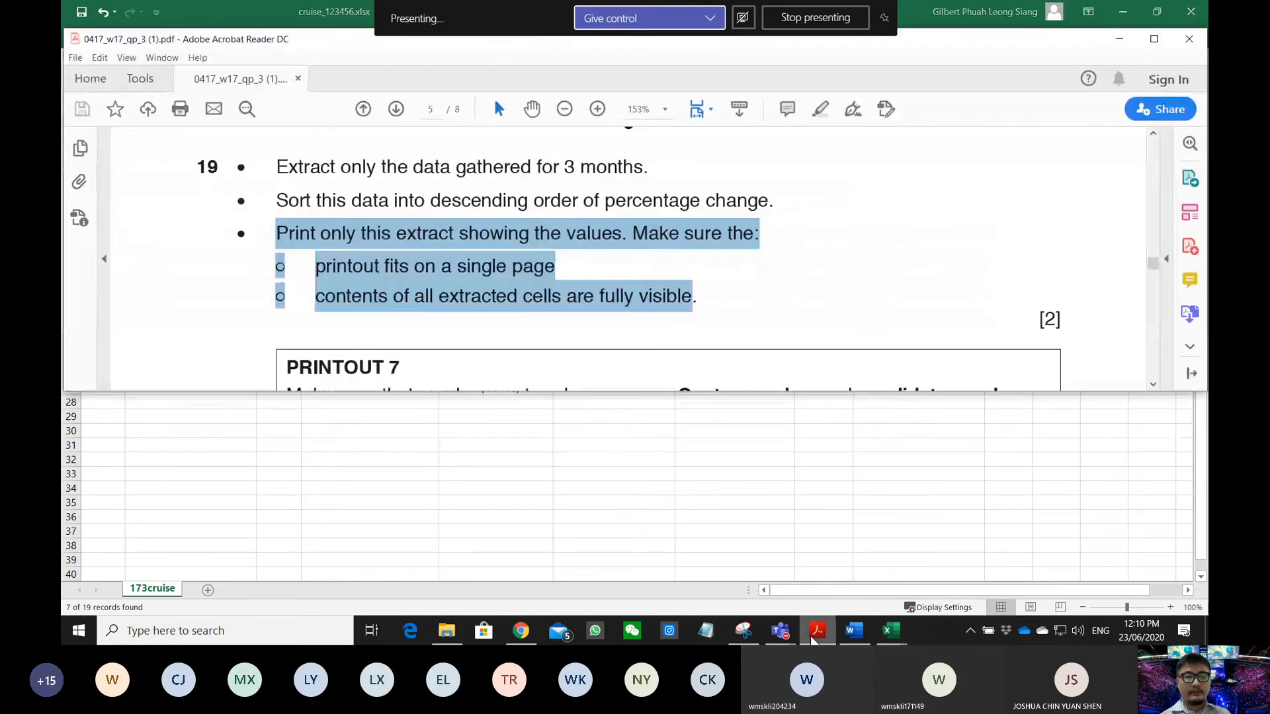
pyautogui.click(815, 636)
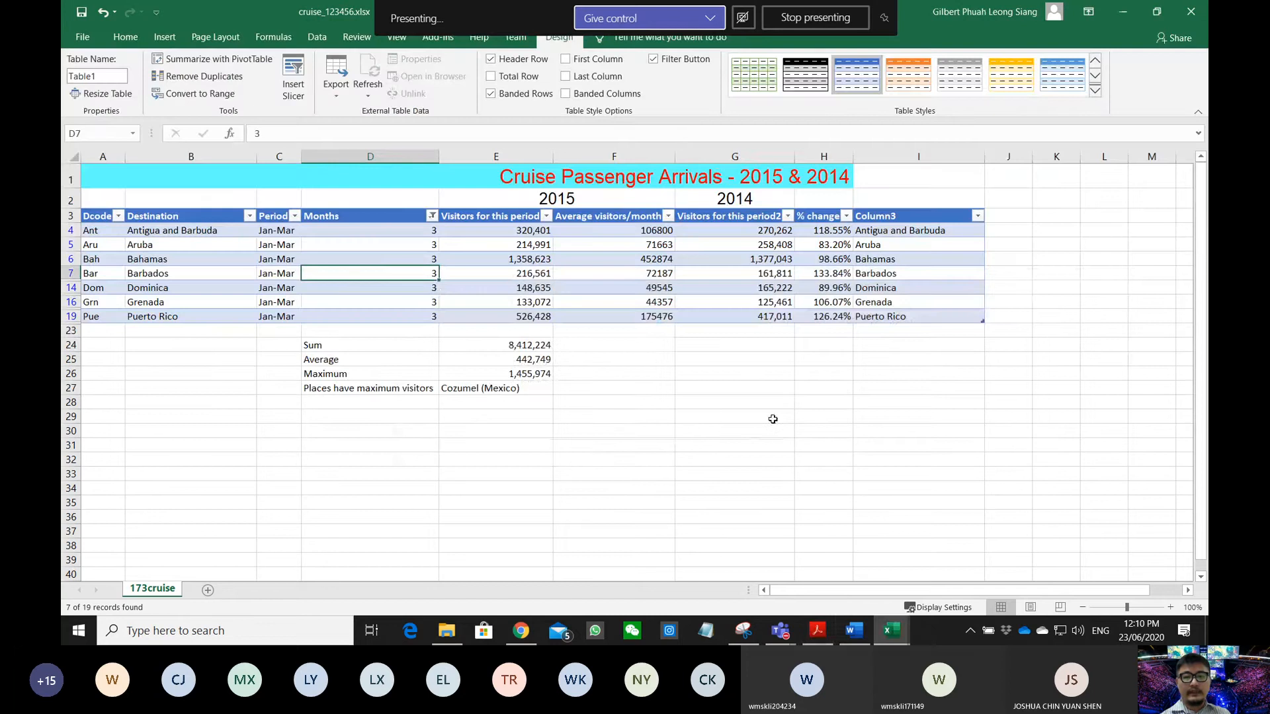
pyautogui.click(772, 418)
pyautogui.click(847, 217)
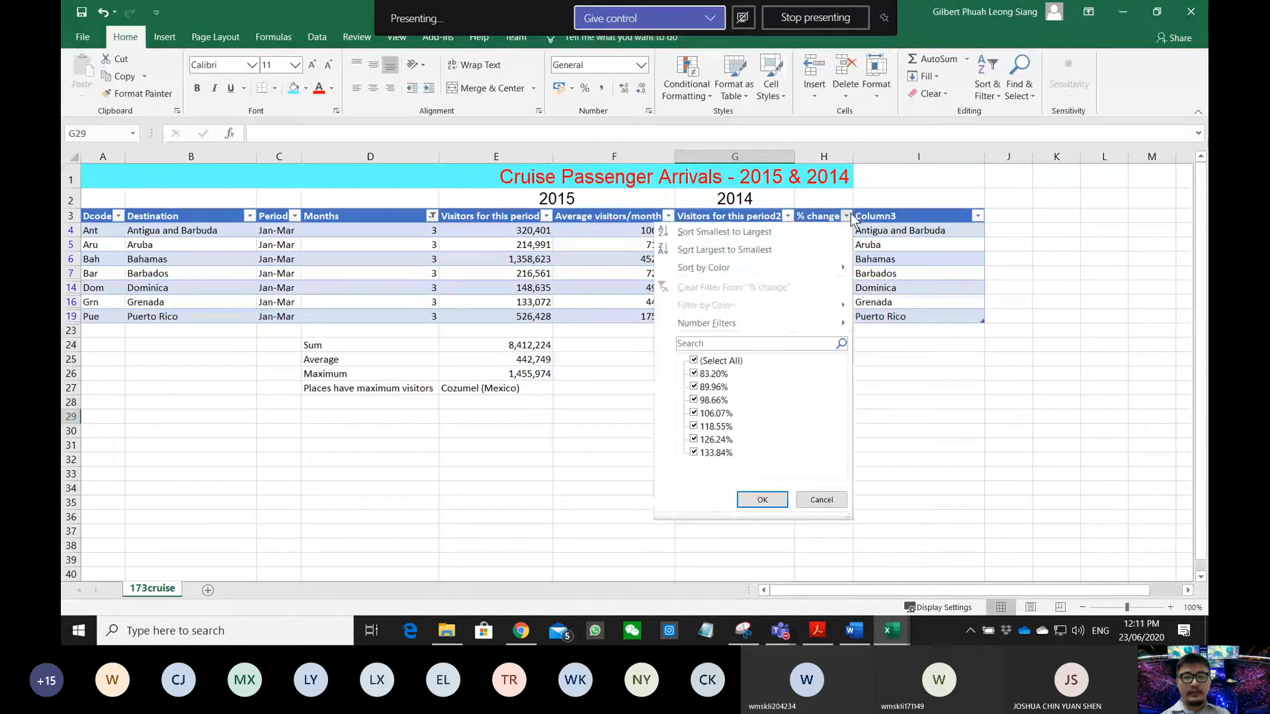
pyautogui.click(708, 249)
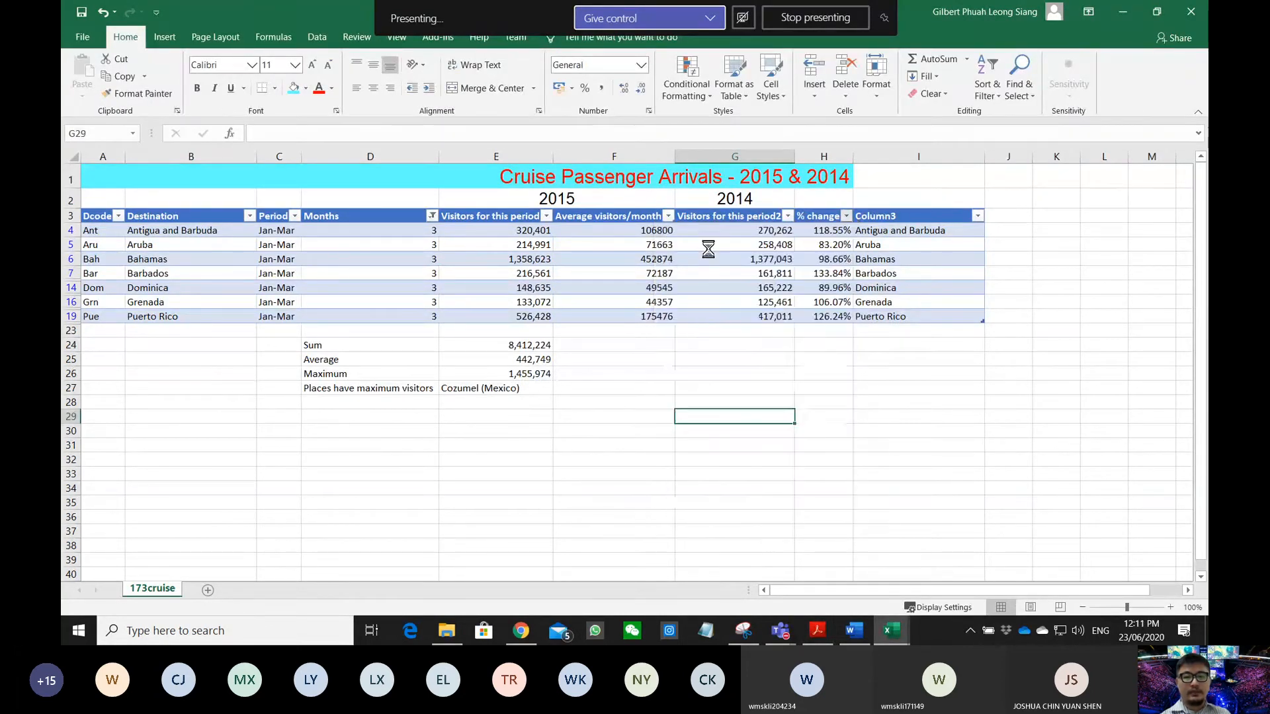
pyautogui.click(848, 218)
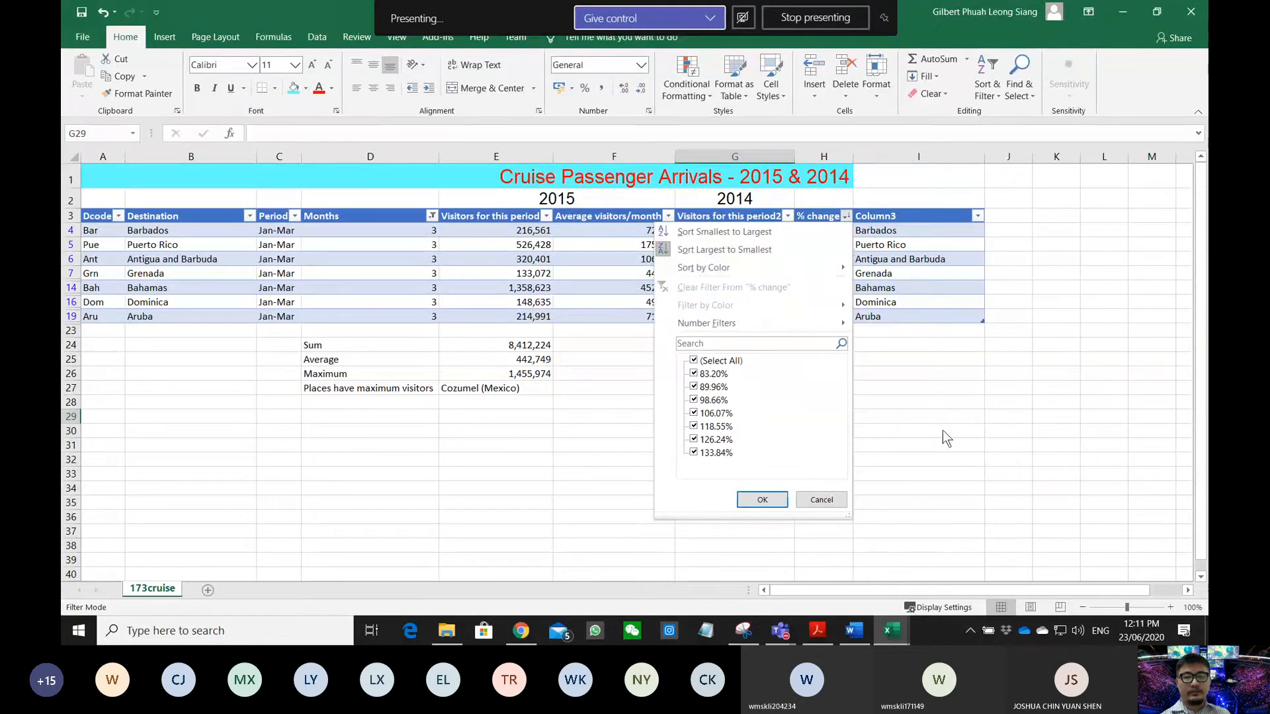
pyautogui.click(935, 468)
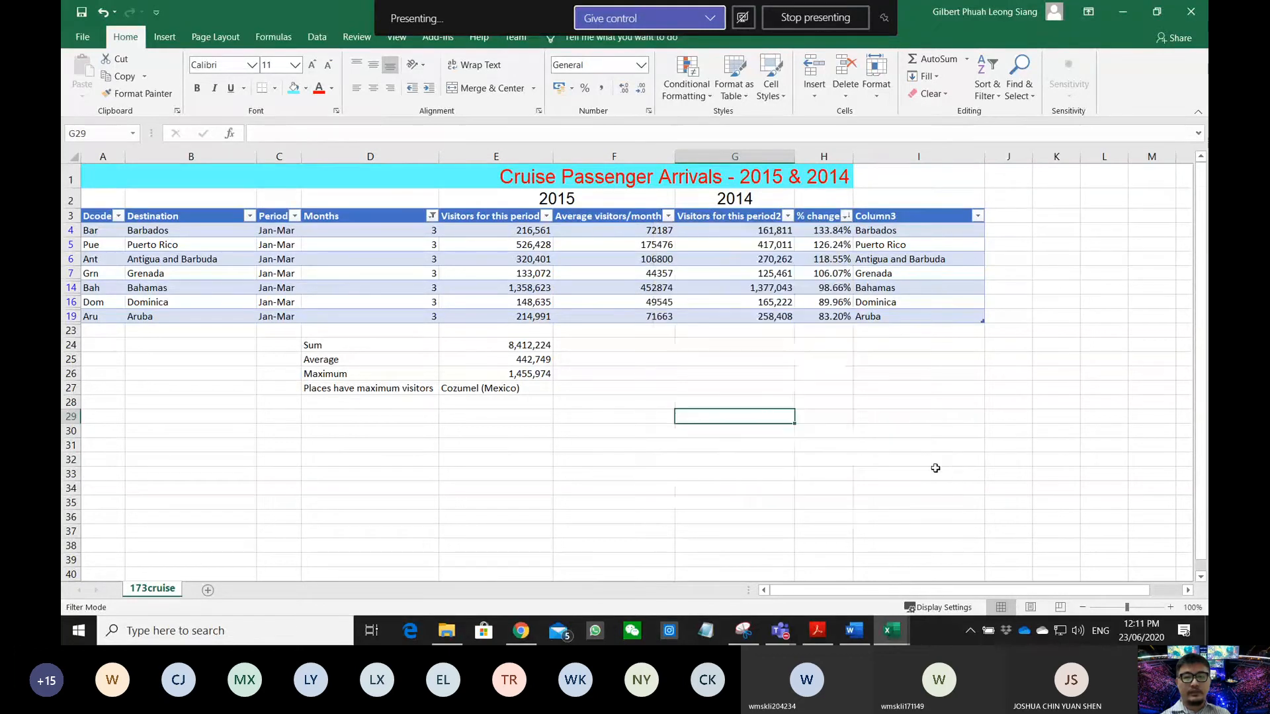
pyautogui.click(818, 631)
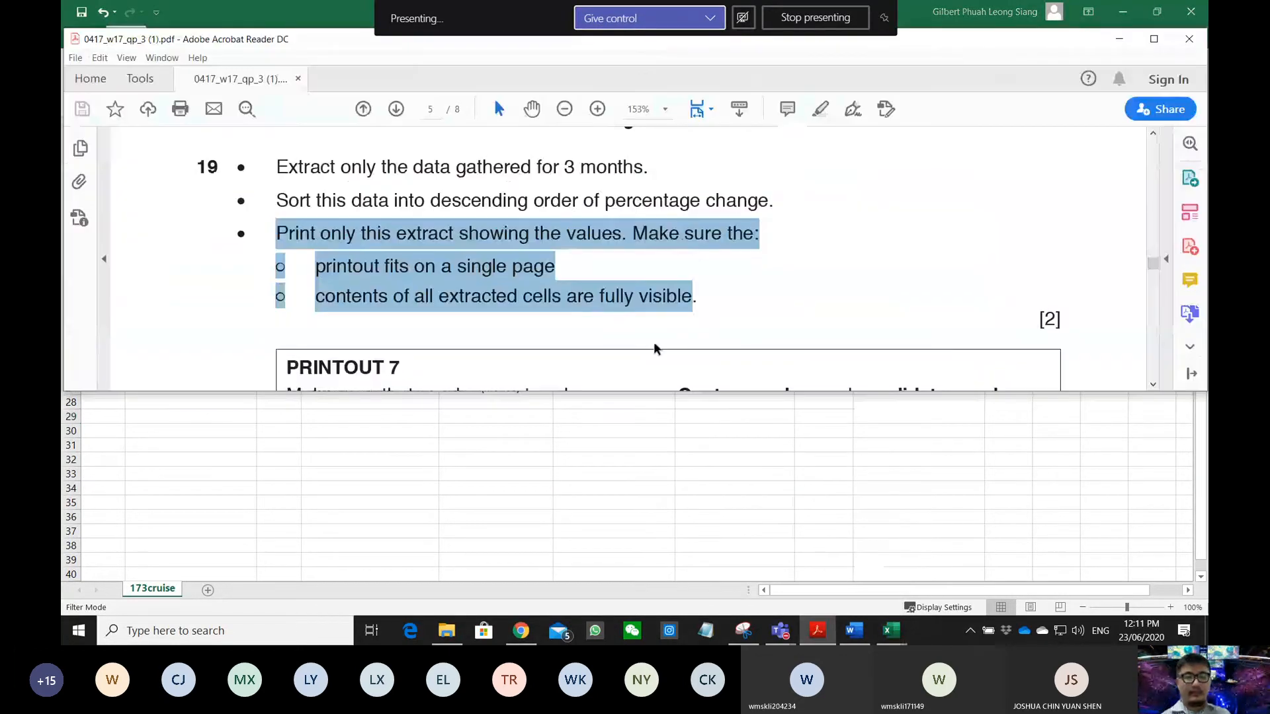
pyautogui.click(357, 233)
pyautogui.moveTo(305, 233); pyautogui.dragTo(735, 240)
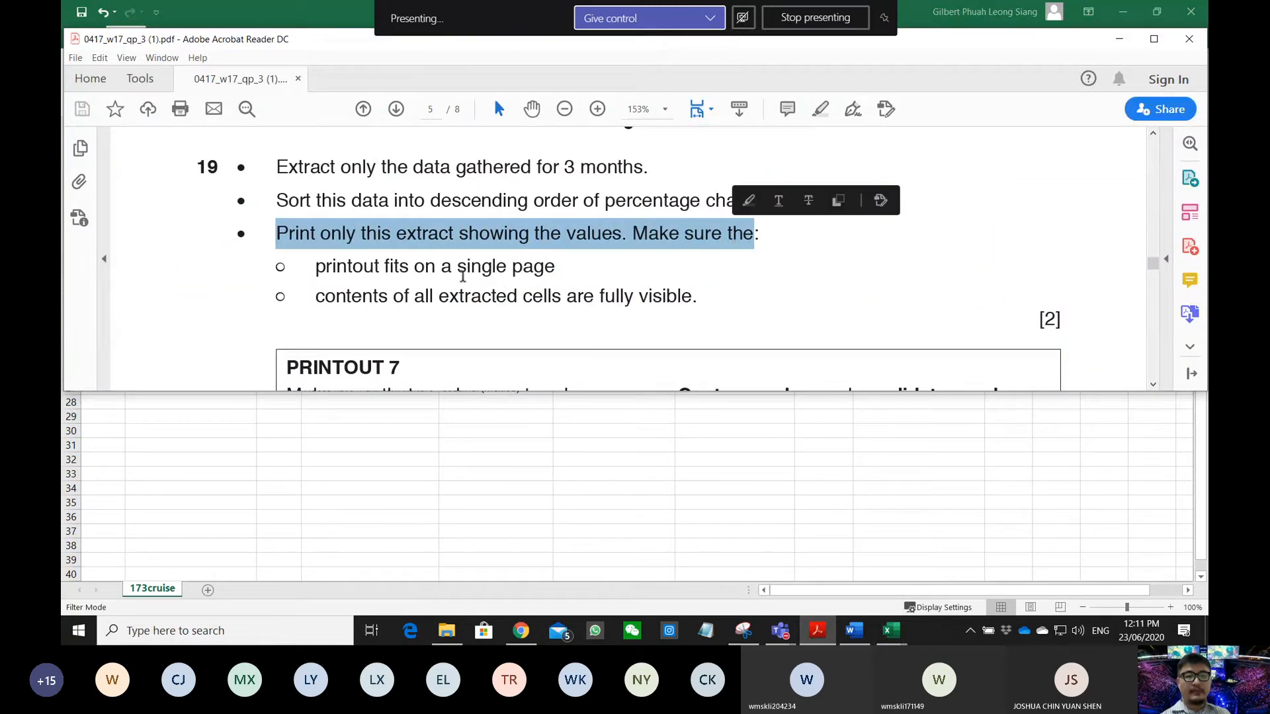
pyautogui.moveTo(317, 267); pyautogui.dragTo(521, 277)
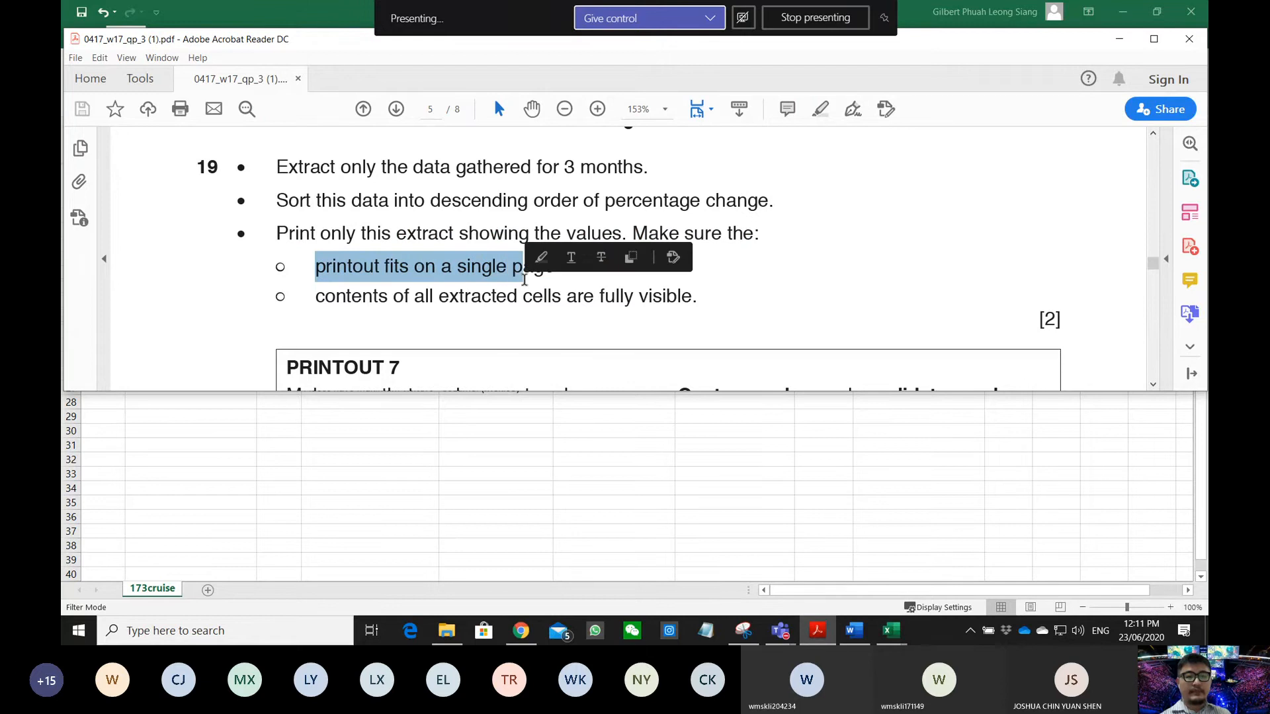
pyautogui.moveTo(311, 302); pyautogui.dragTo(518, 299)
pyautogui.hotkey('alt', 'Tab')
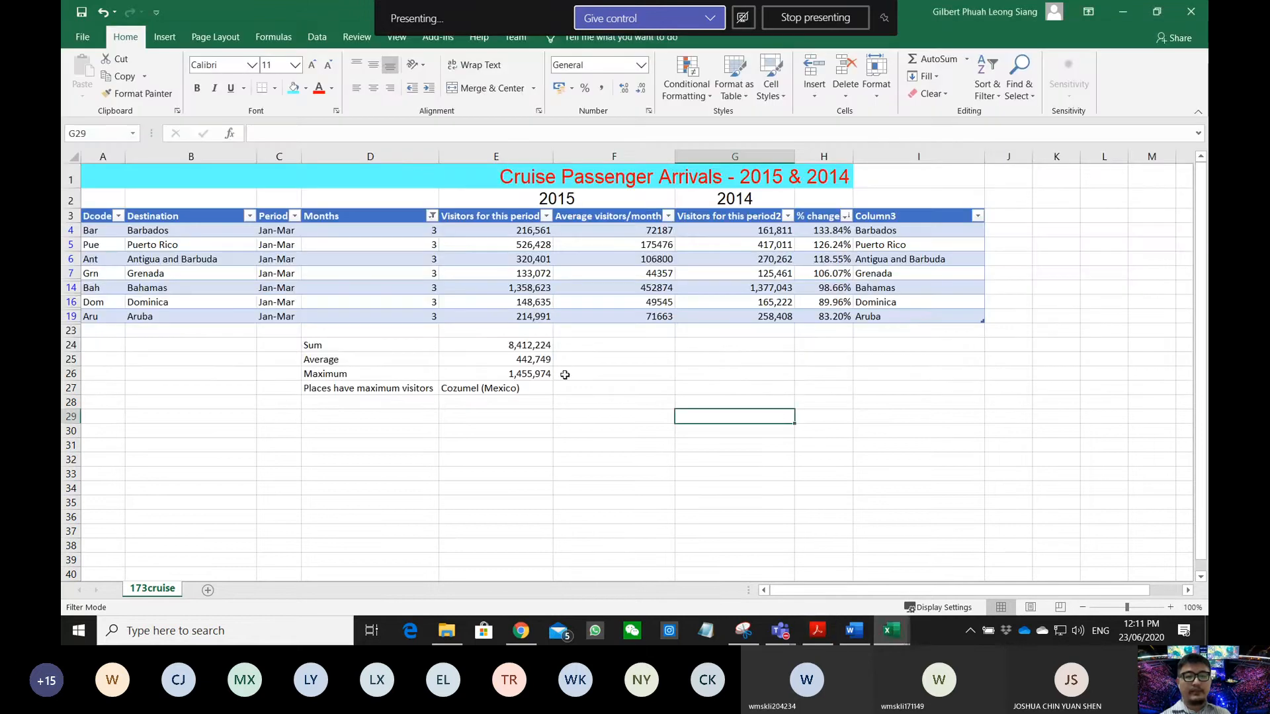
# - Change Print Selection to Print Active Sheets and confirm the sorted extract previews on one page
pyautogui.click(88, 34)
pyautogui.click(126, 296)
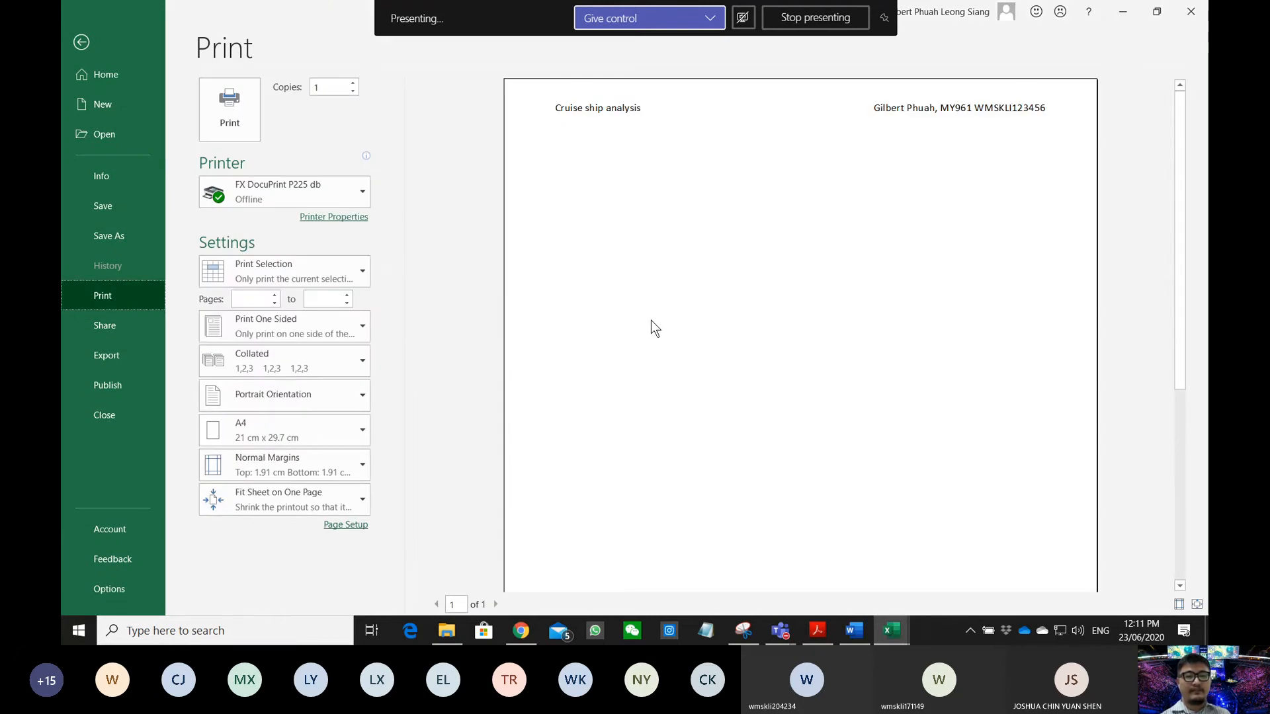
pyautogui.scroll(-5, 650, 320)
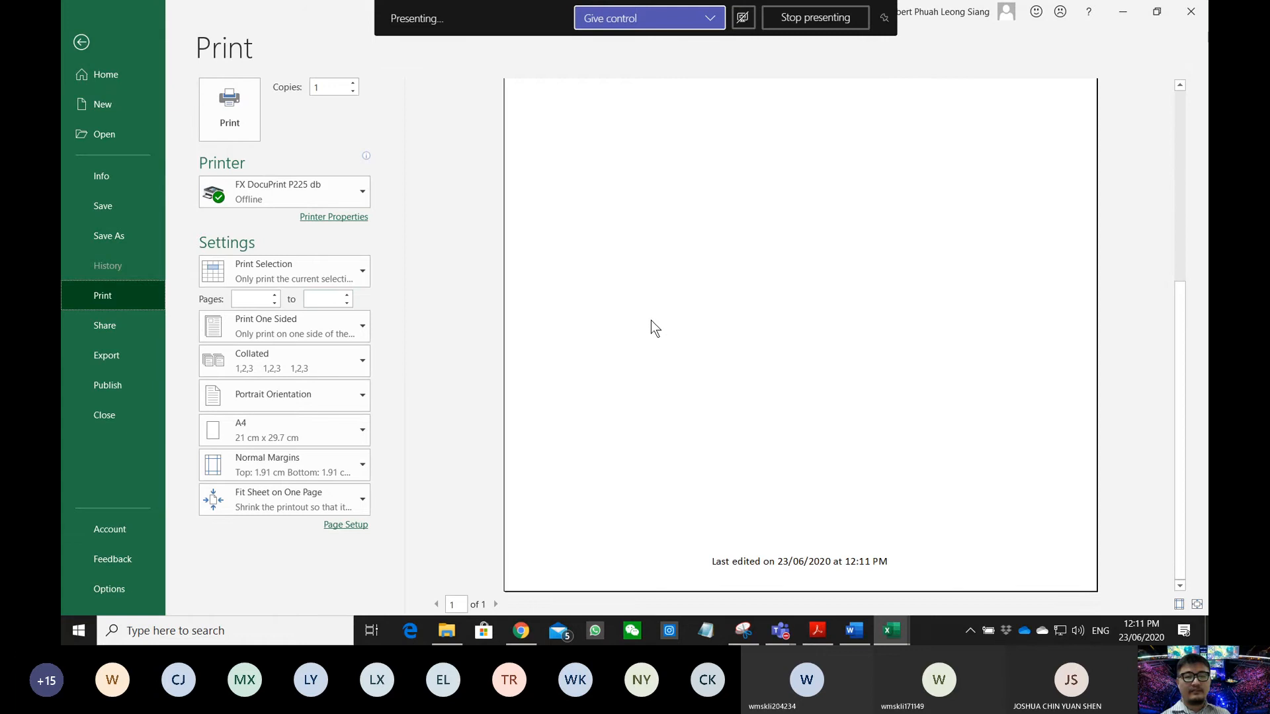
pyautogui.scroll(5, 651, 320)
pyautogui.click(272, 281)
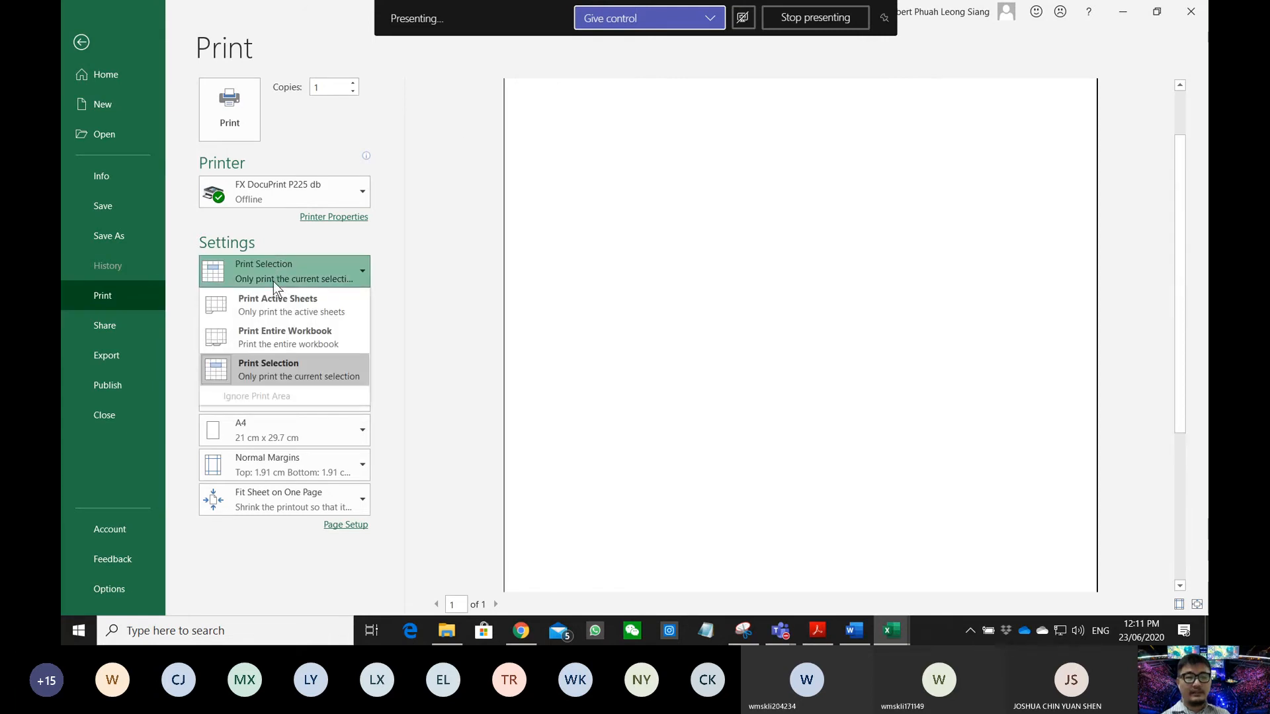
pyautogui.click(278, 304)
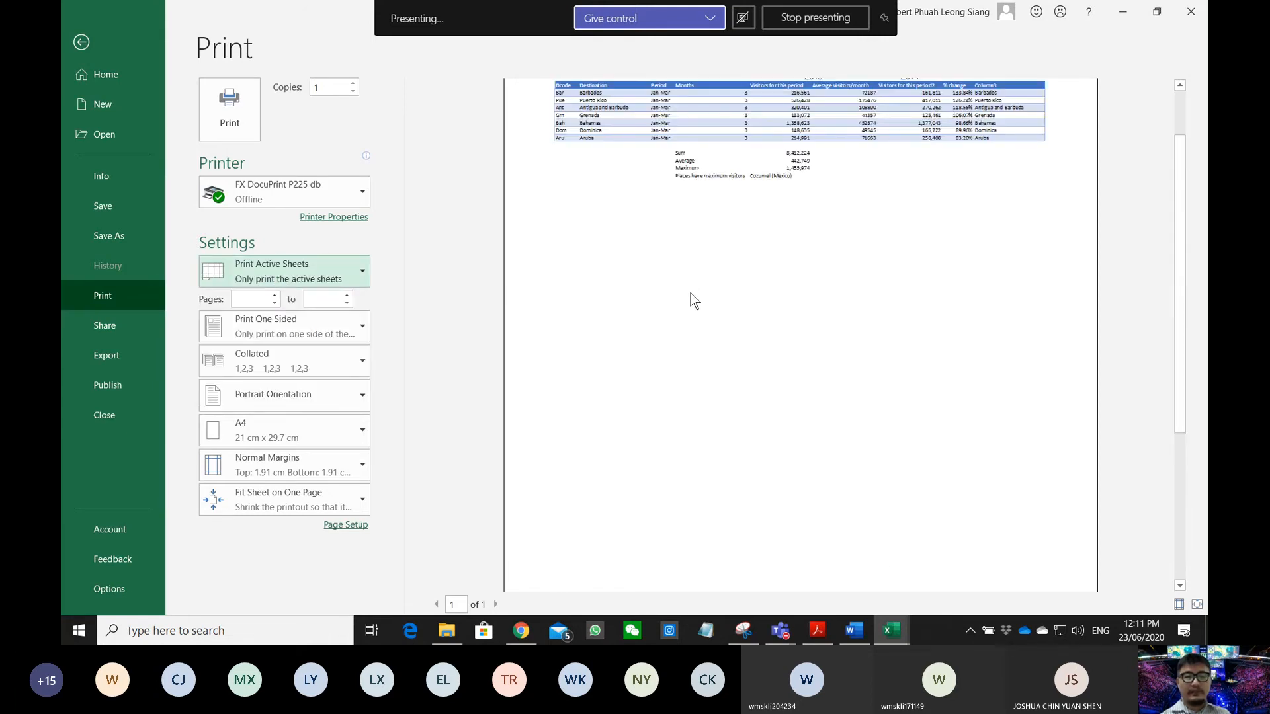
pyautogui.scroll(2, 691, 293)
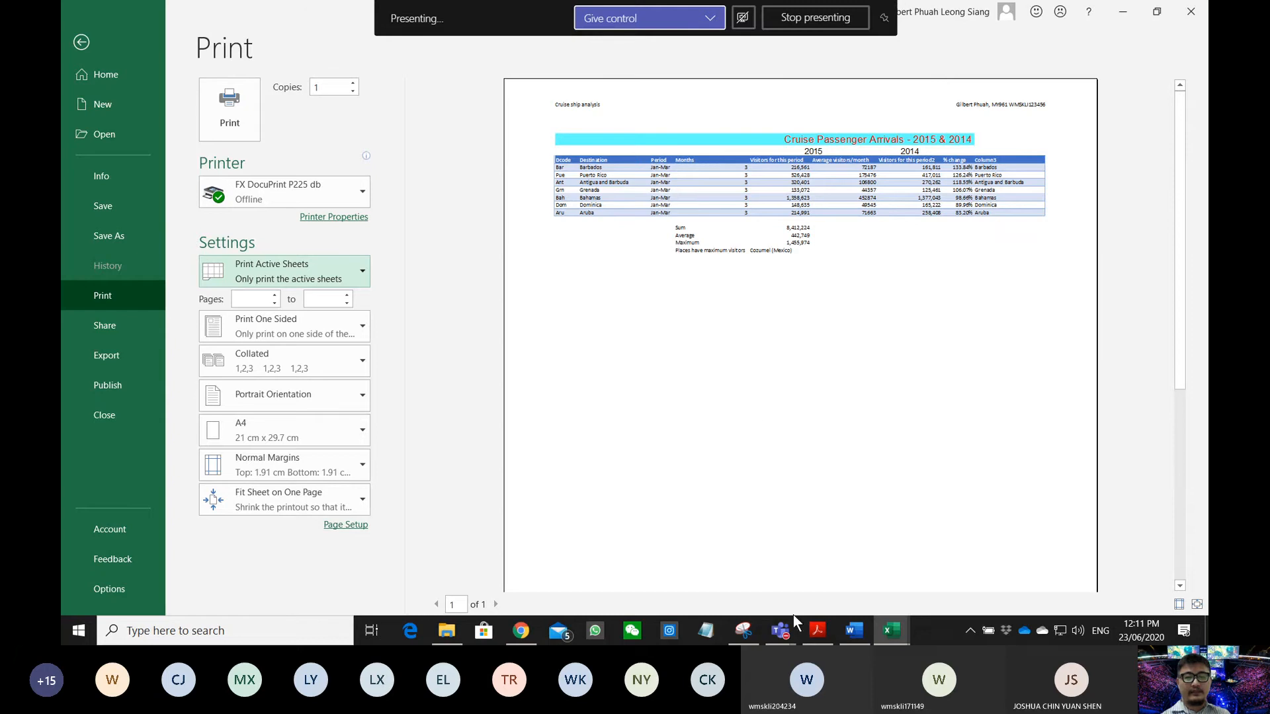
pyautogui.click(825, 624)
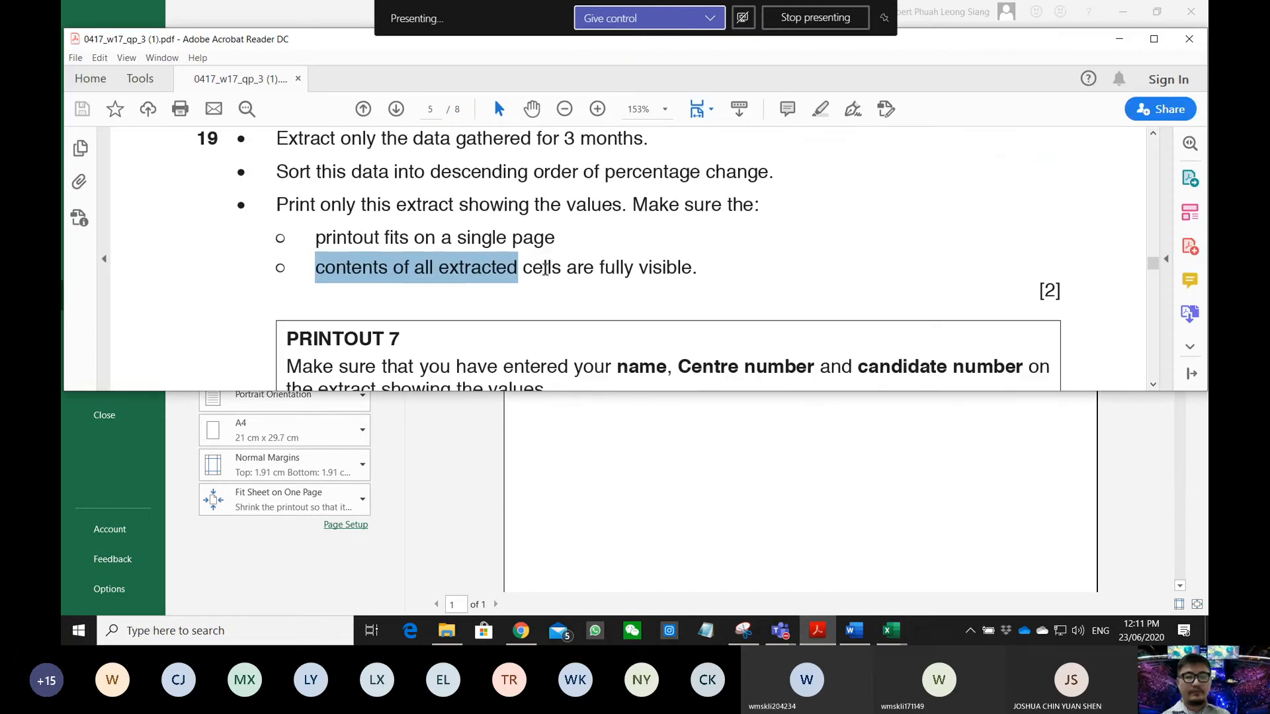
# - Scroll the PDF down to the PRINTOUT 7 requirements and read them
pyautogui.scroll(-4, 545, 268)
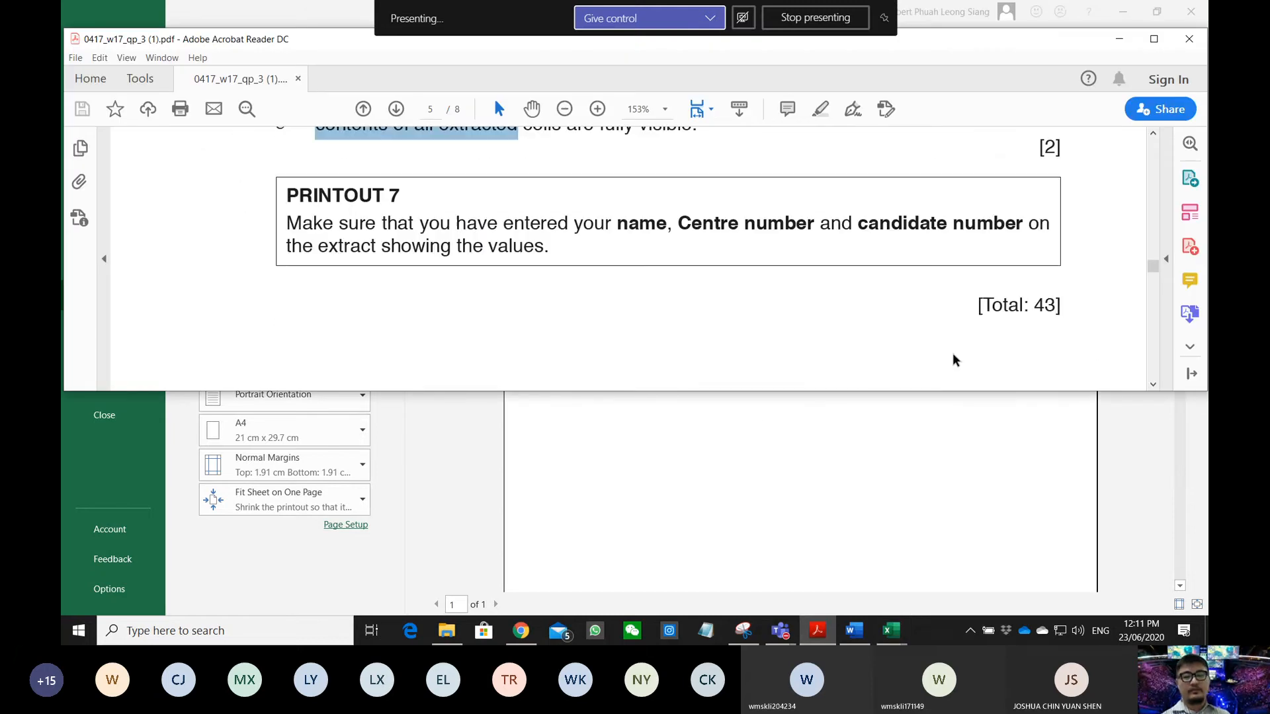
pyautogui.moveTo(1000, 309); pyautogui.dragTo(1091, 315)
pyautogui.click(1065, 310)
pyautogui.click(1033, 310)
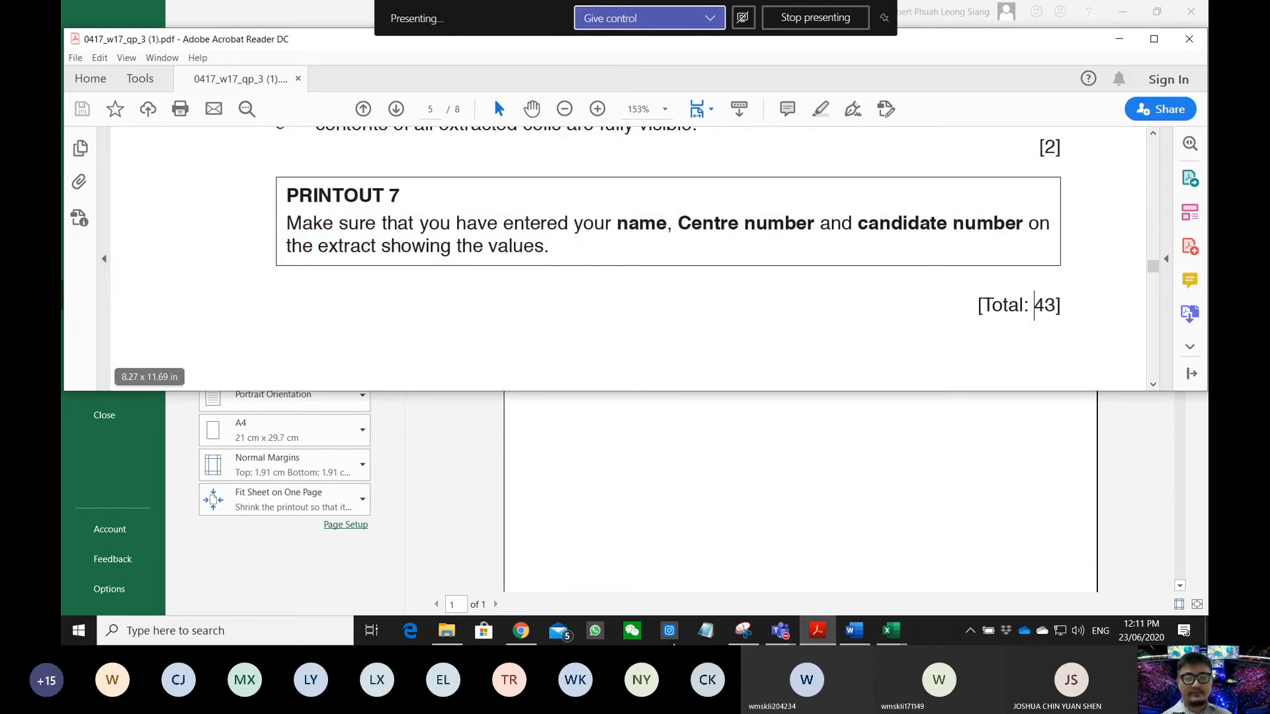
# - Switch through Teams and Word to the 173location.csv Excel window and maximize it
pyautogui.click(781, 630)
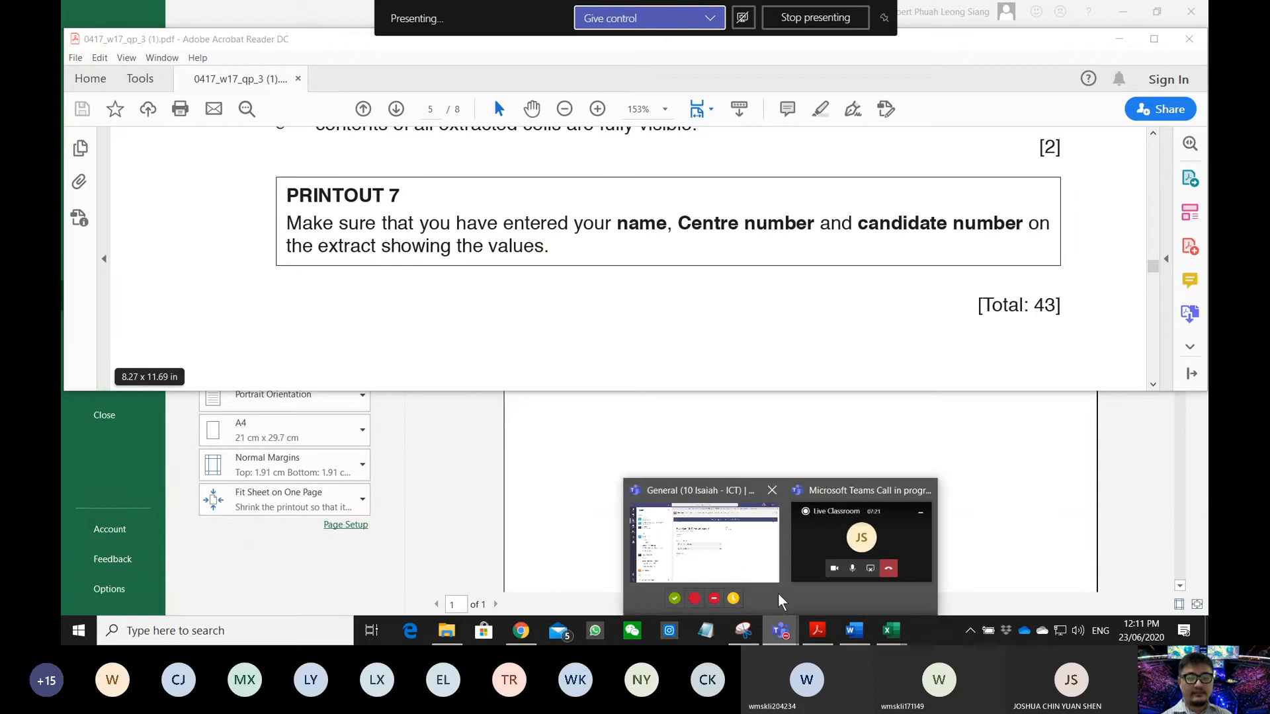
pyautogui.click(742, 546)
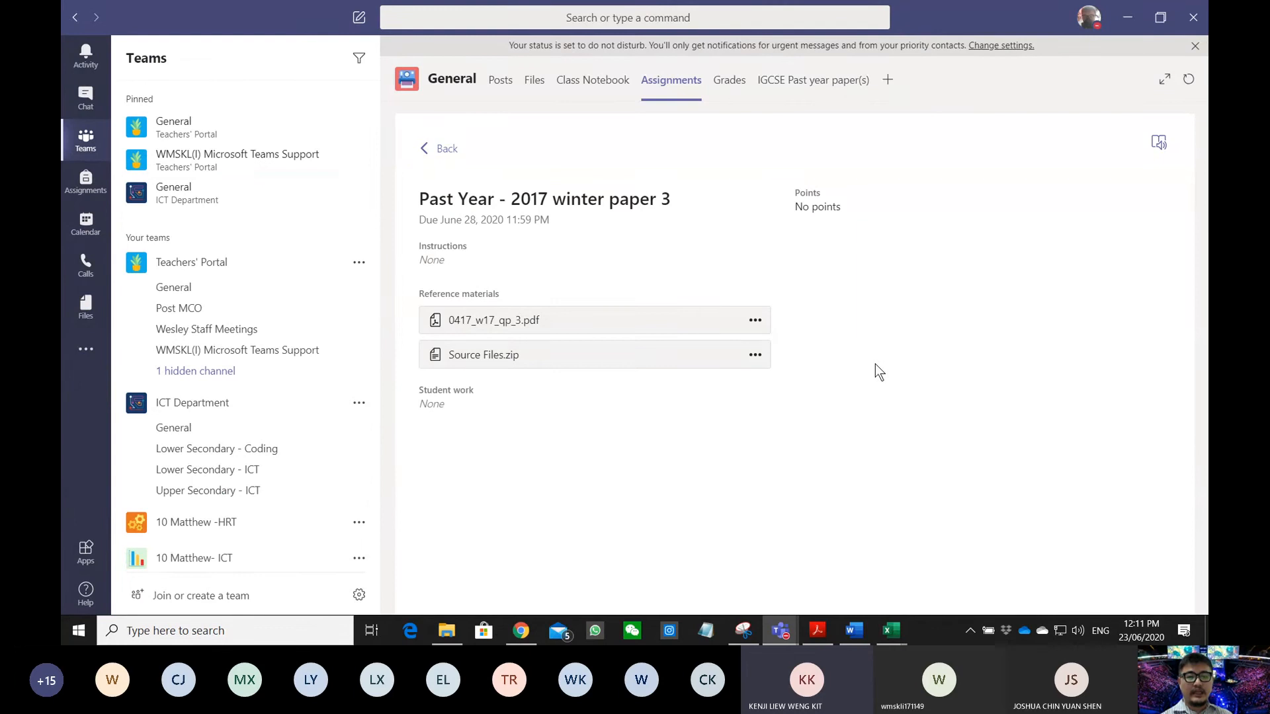
pyautogui.click(855, 630)
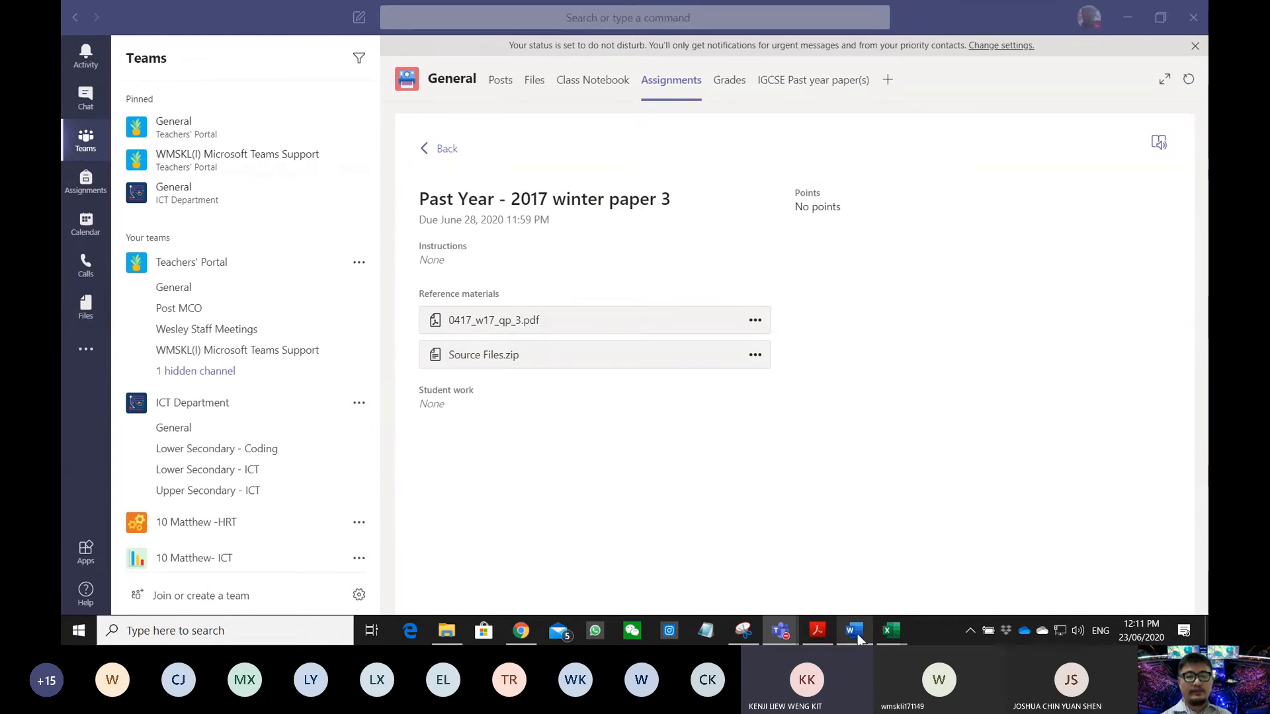
pyautogui.moveTo(886, 627)
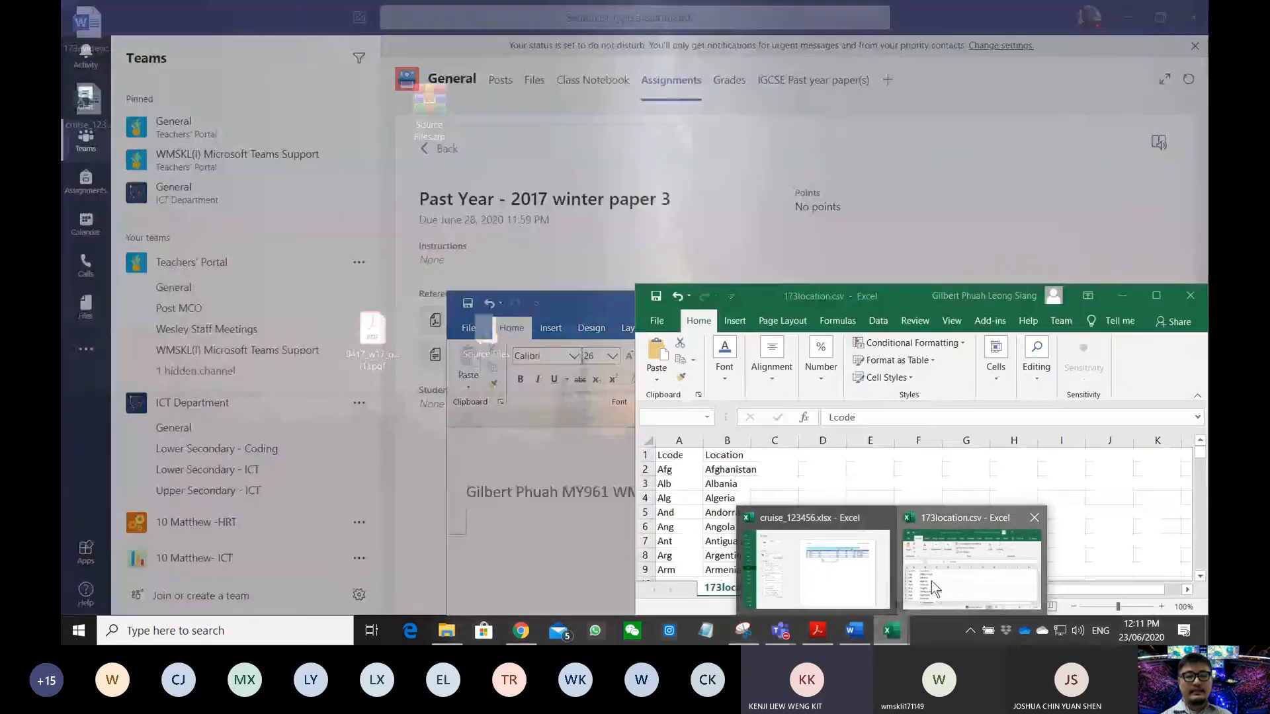
pyautogui.click(931, 580)
pyautogui.doubleClick(813, 292)
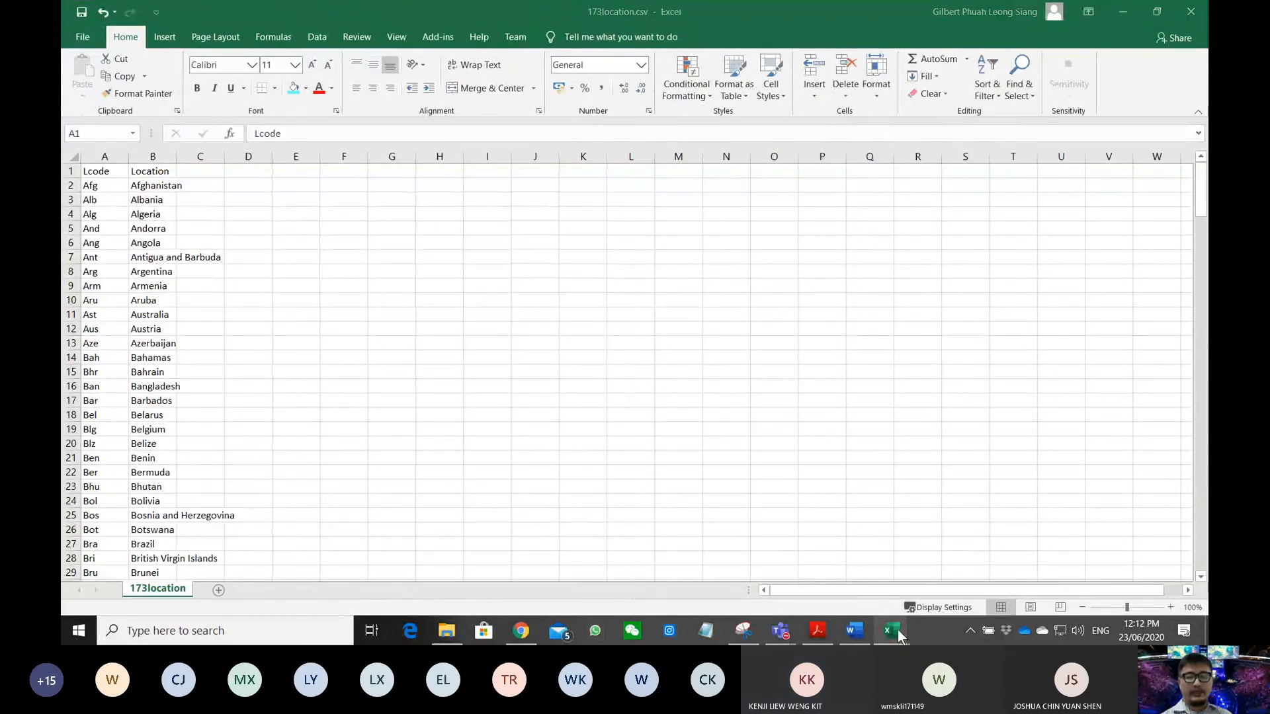
# - Print the cruise workbook's sorted extract with Microsoft Print to PDF as 'printout 7'
pyautogui.moveTo(898, 629)
pyautogui.click(850, 585)
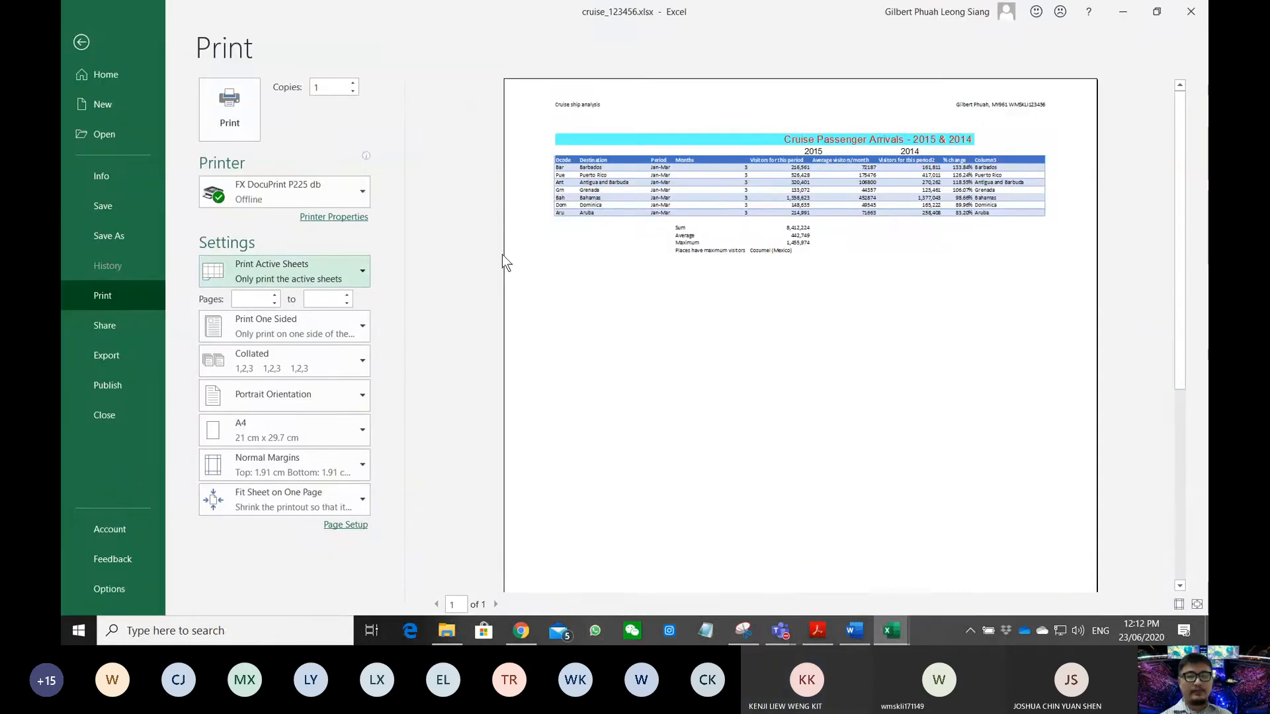
pyautogui.click(294, 202)
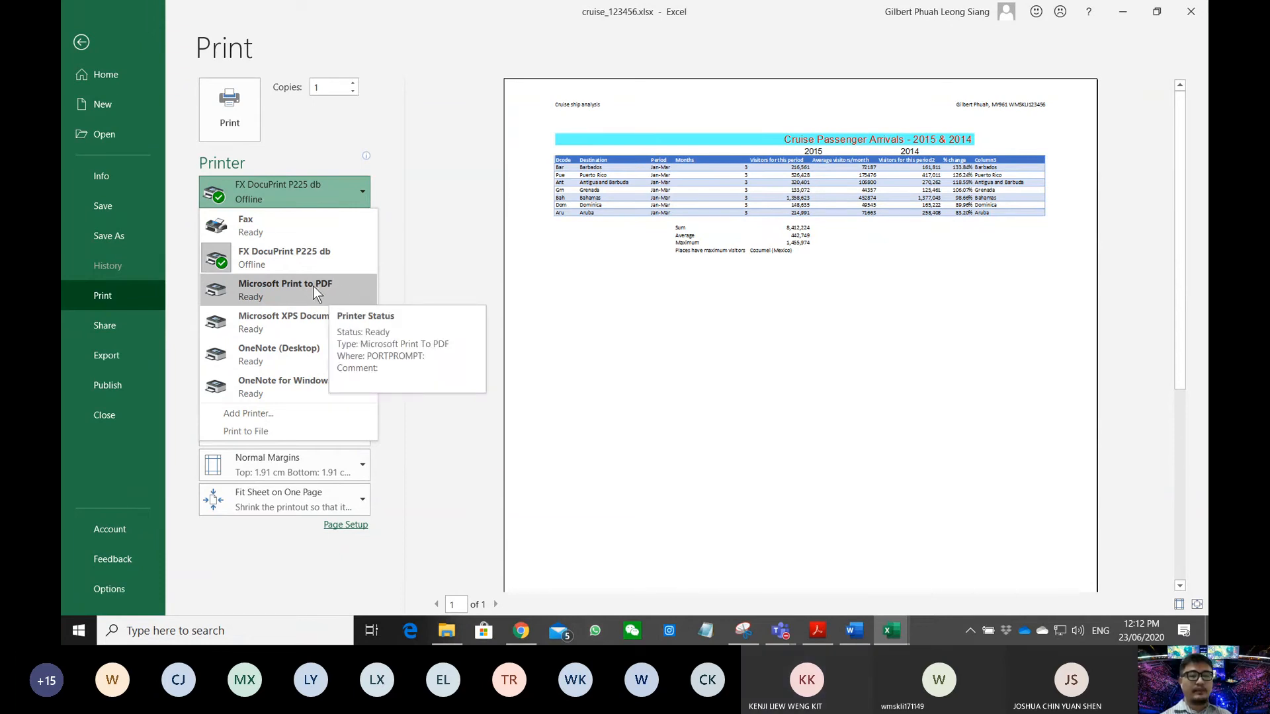
pyautogui.click(312, 286)
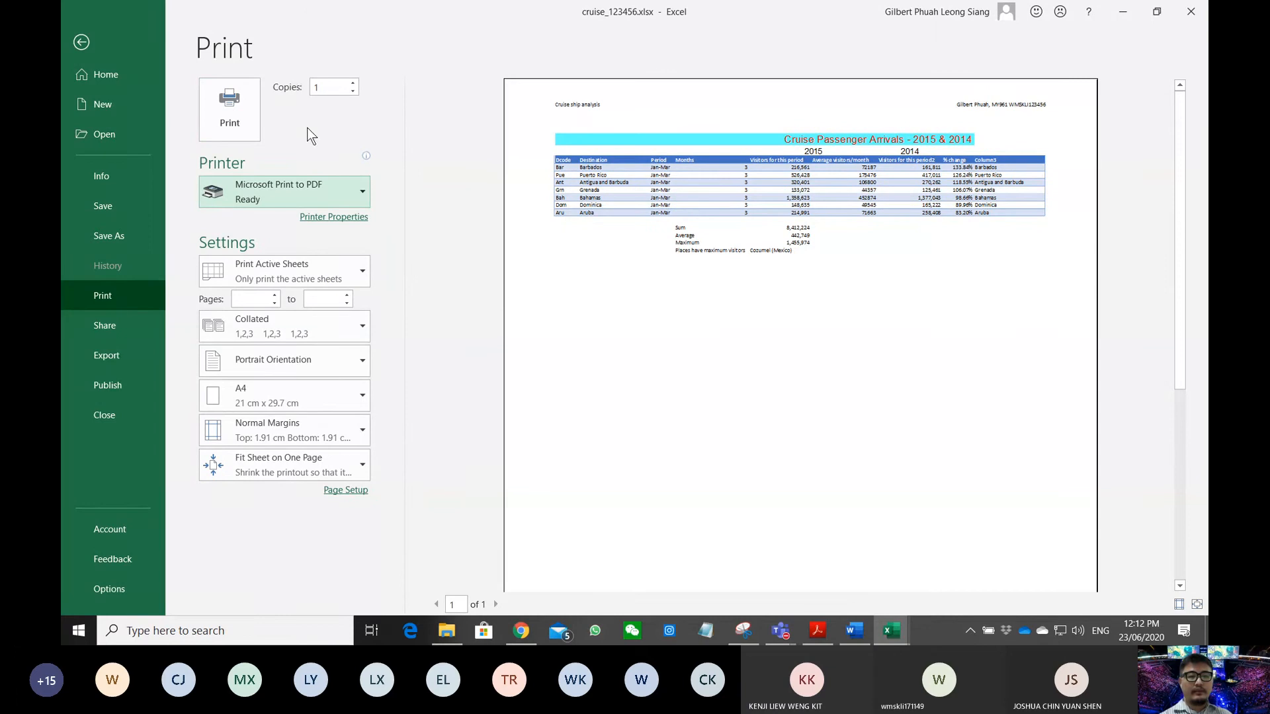
pyautogui.click(238, 93)
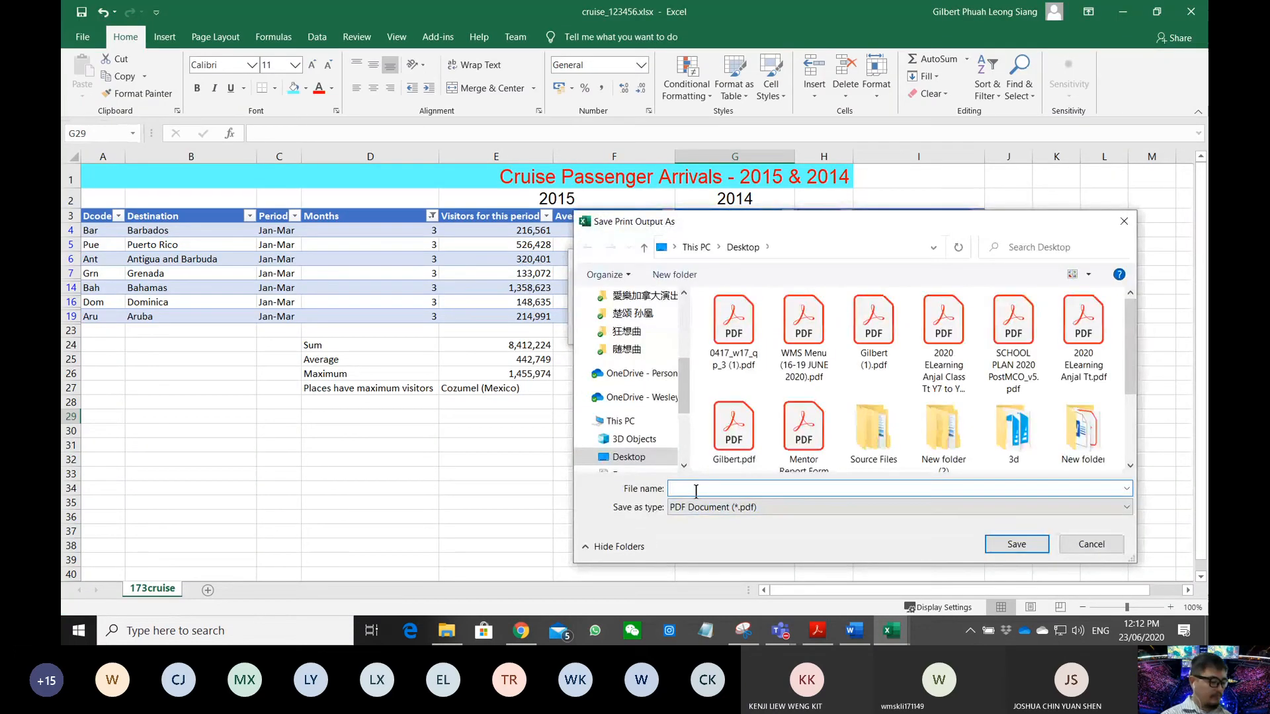
pyautogui.write('printout')
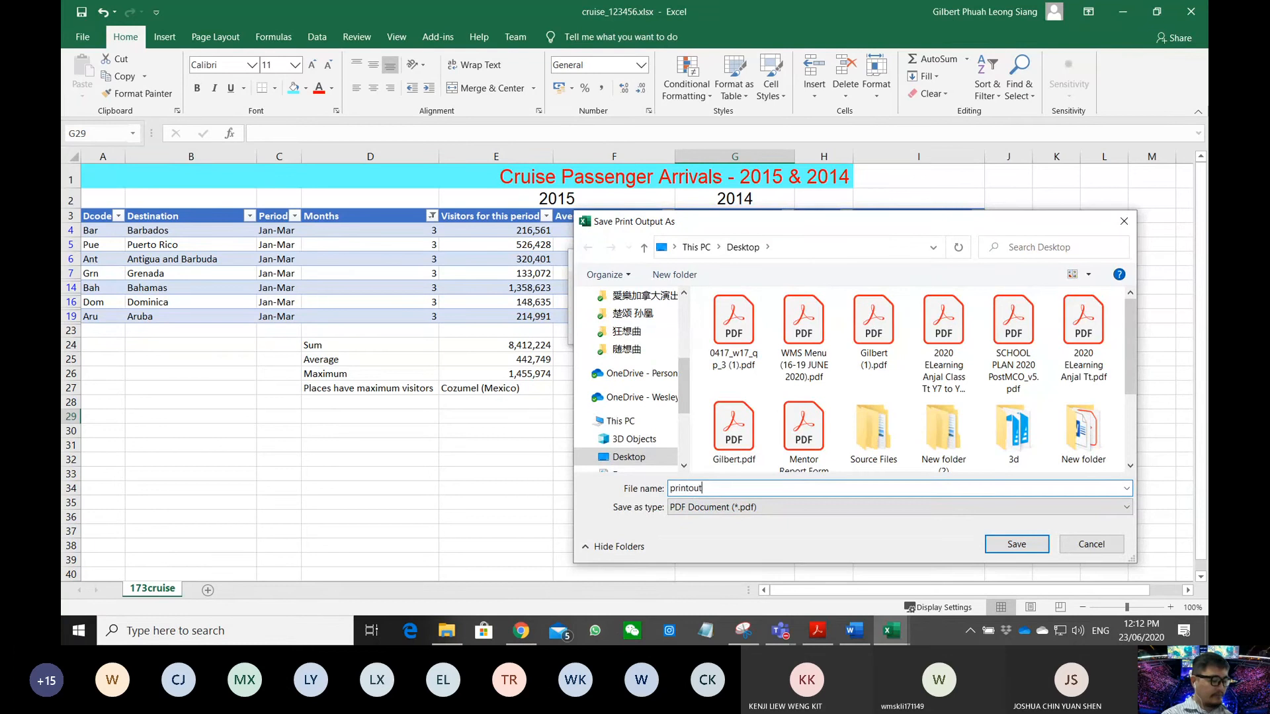
pyautogui.write(' 7')
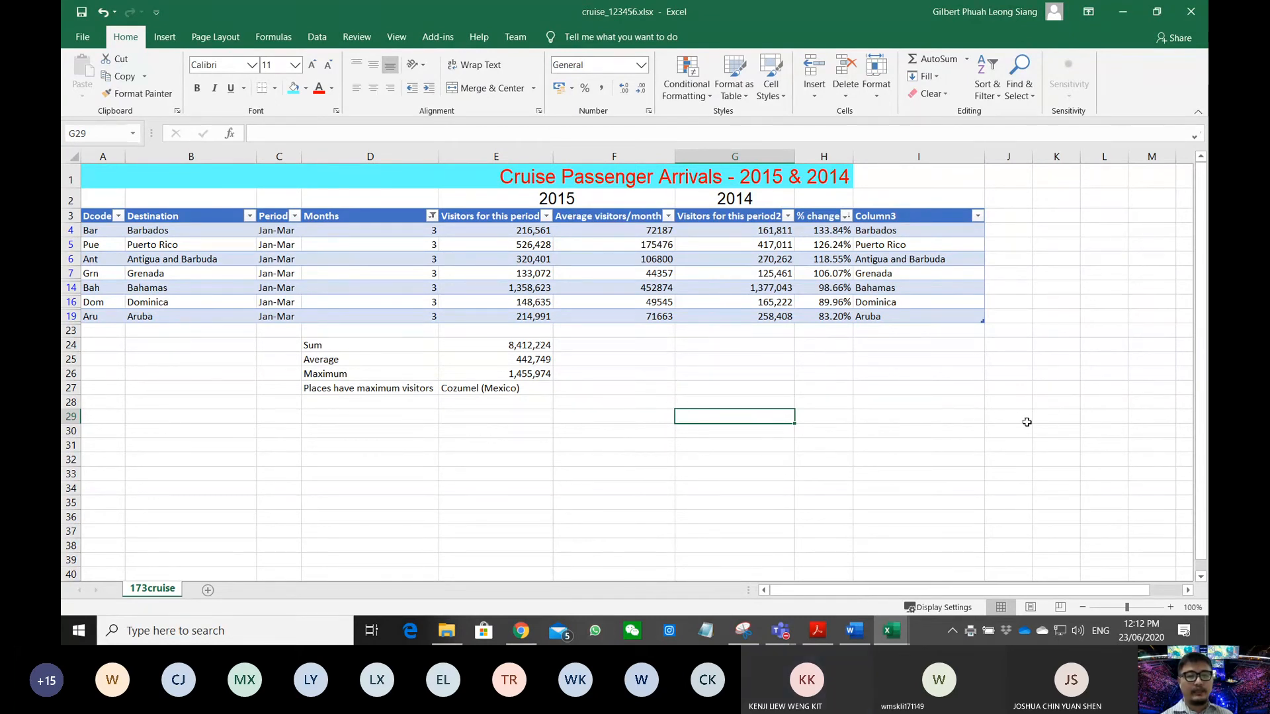
# - Save and close the cruise_123456.xlsx workbook
pyautogui.click(1059, 428)
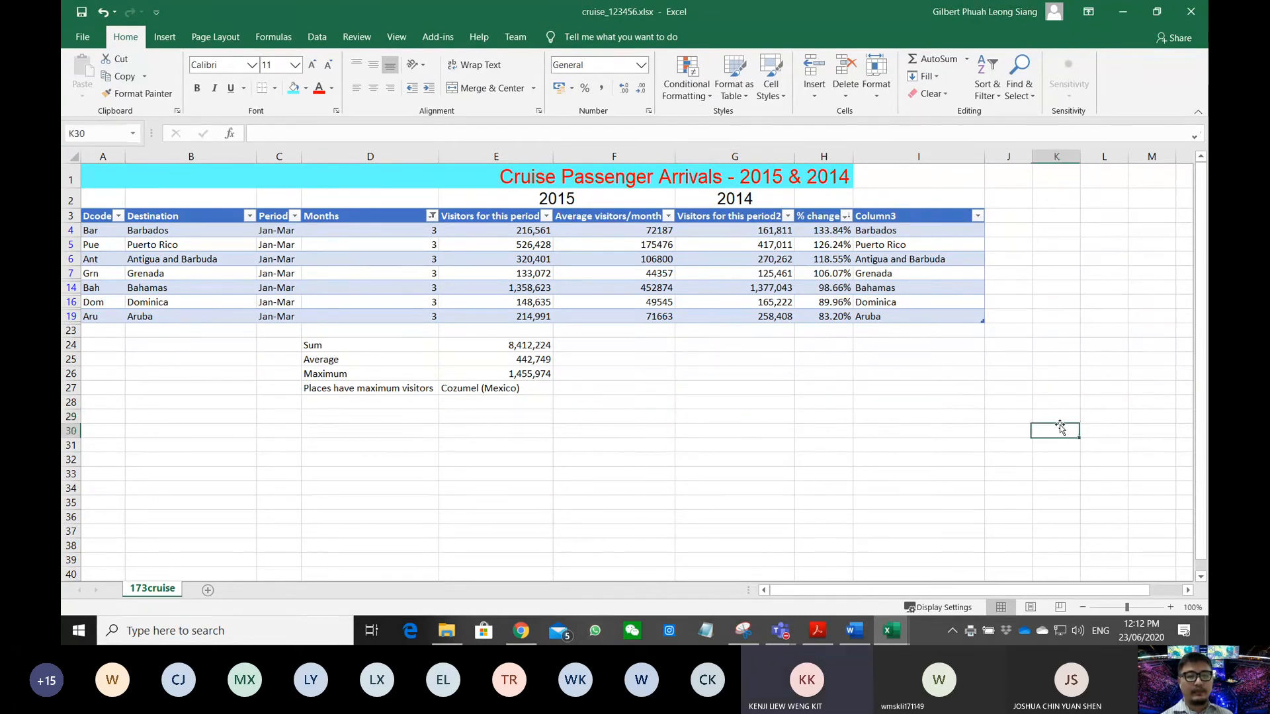
pyautogui.click(1191, 15)
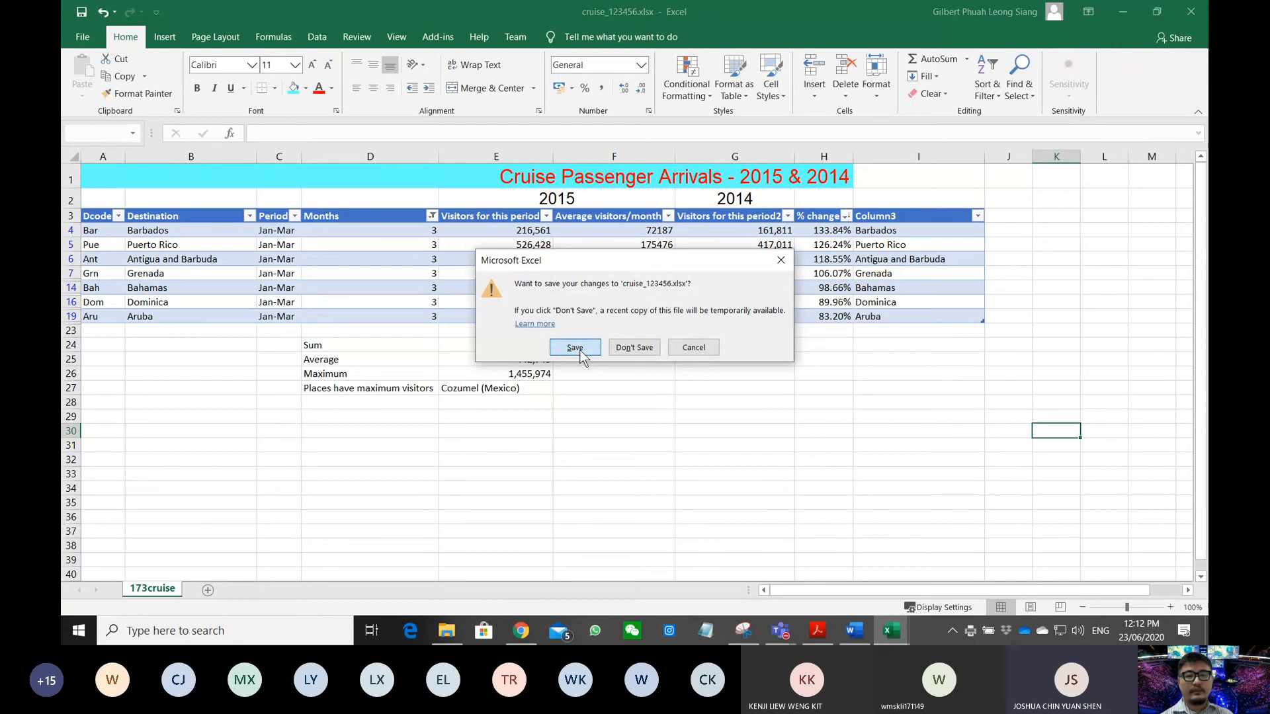
pyautogui.click(575, 349)
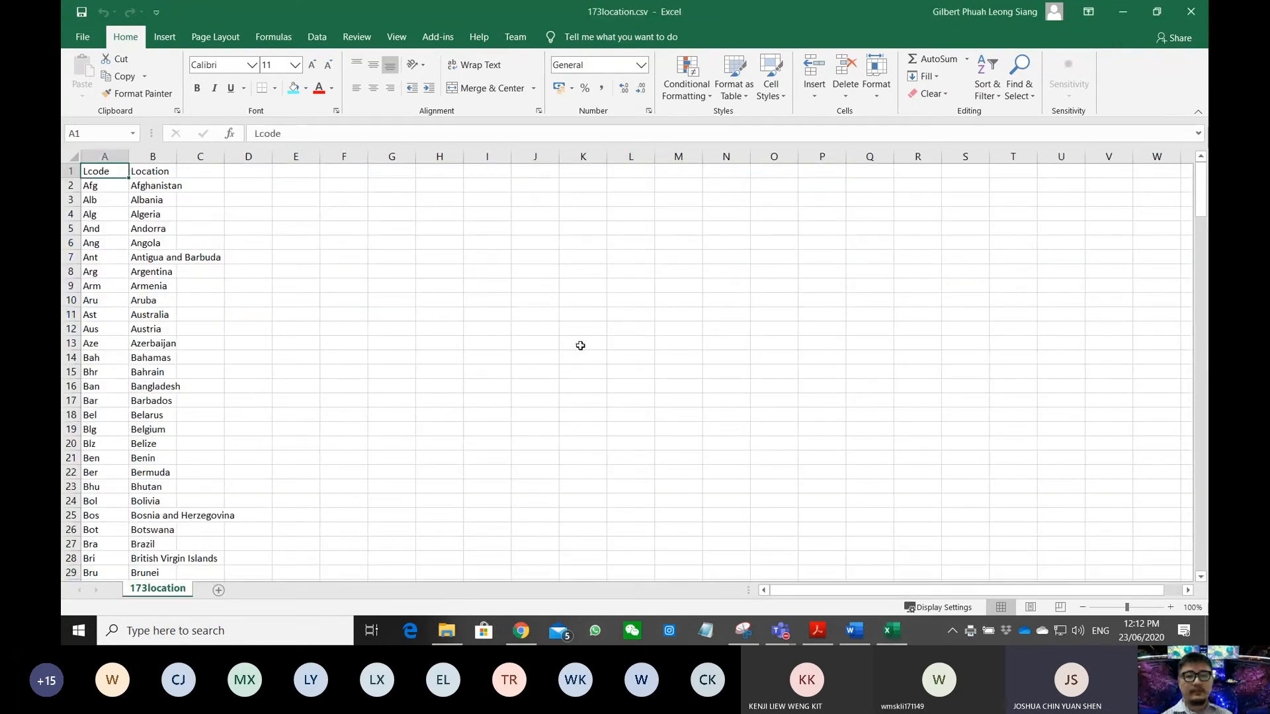
# - Close 173location.csv and the Word evidence document
pyautogui.click(1191, 14)
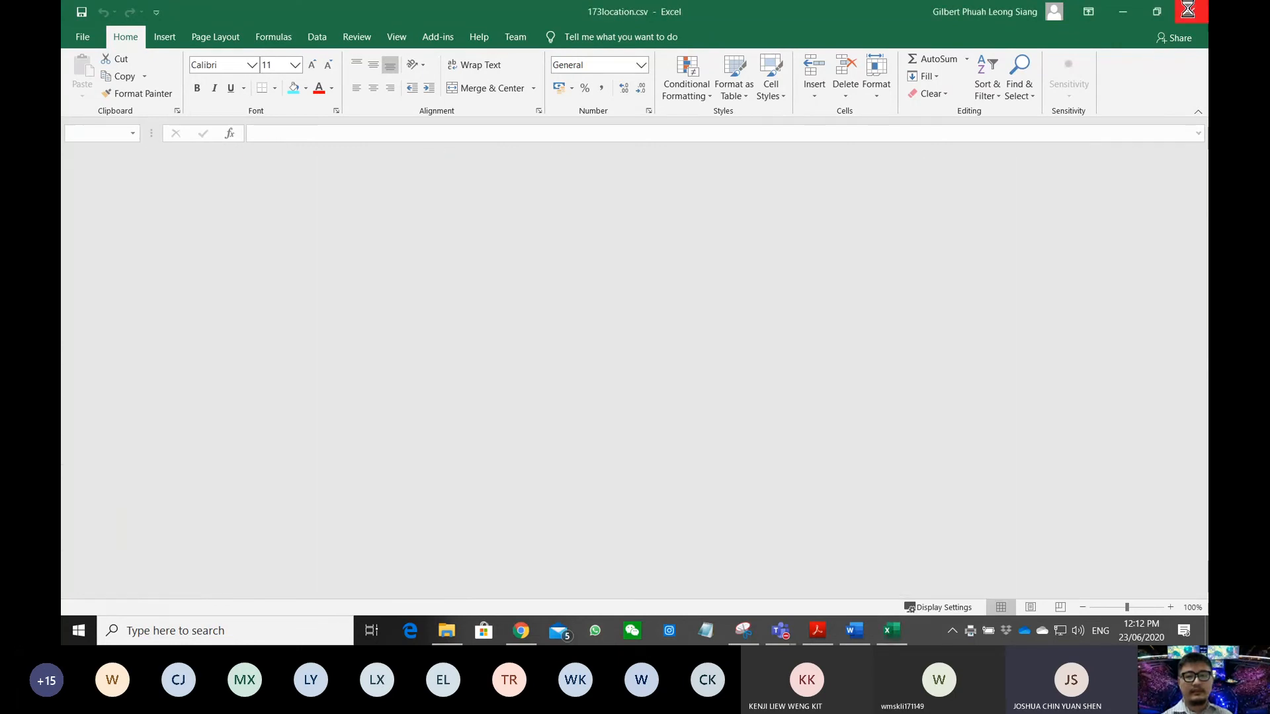
pyautogui.moveTo(877, 301); pyautogui.dragTo(657, 170)
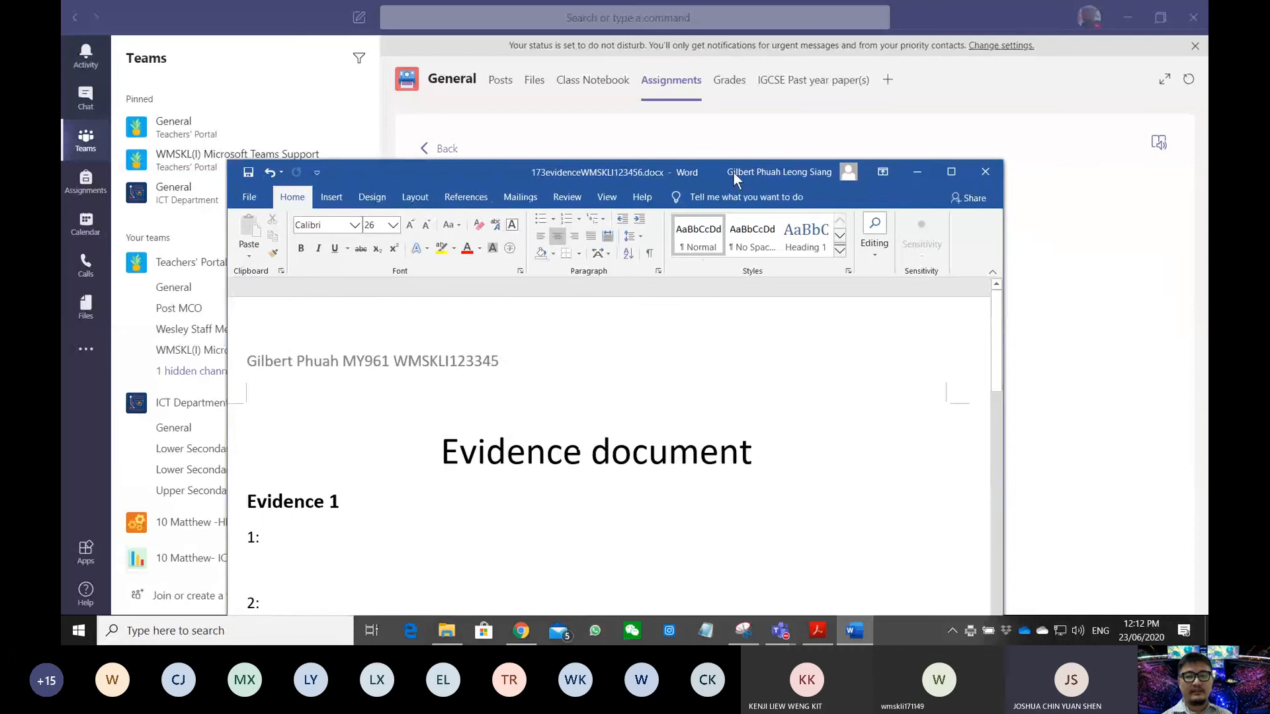
pyautogui.click(982, 181)
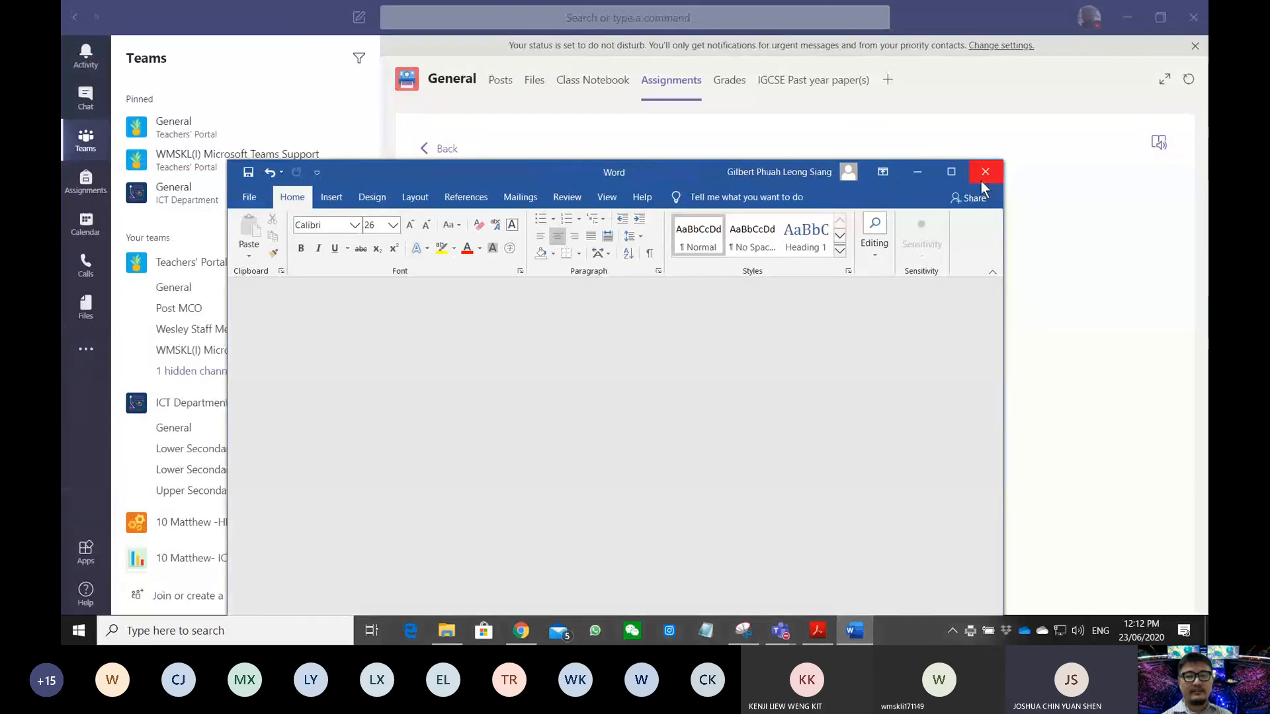
# - Open the 0417_w17_qp_3.pdf question paper and maximize the Acrobat window
pyautogui.click(754, 321)
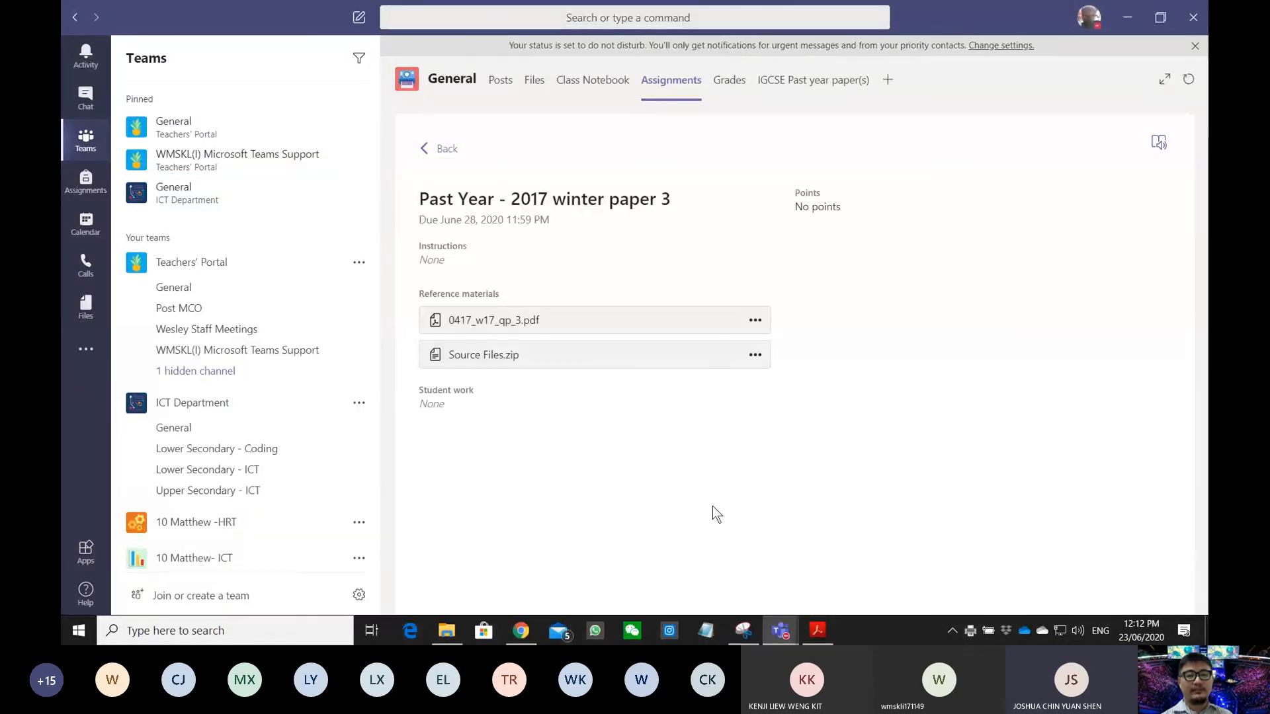
pyautogui.scroll(15, 569, 316)
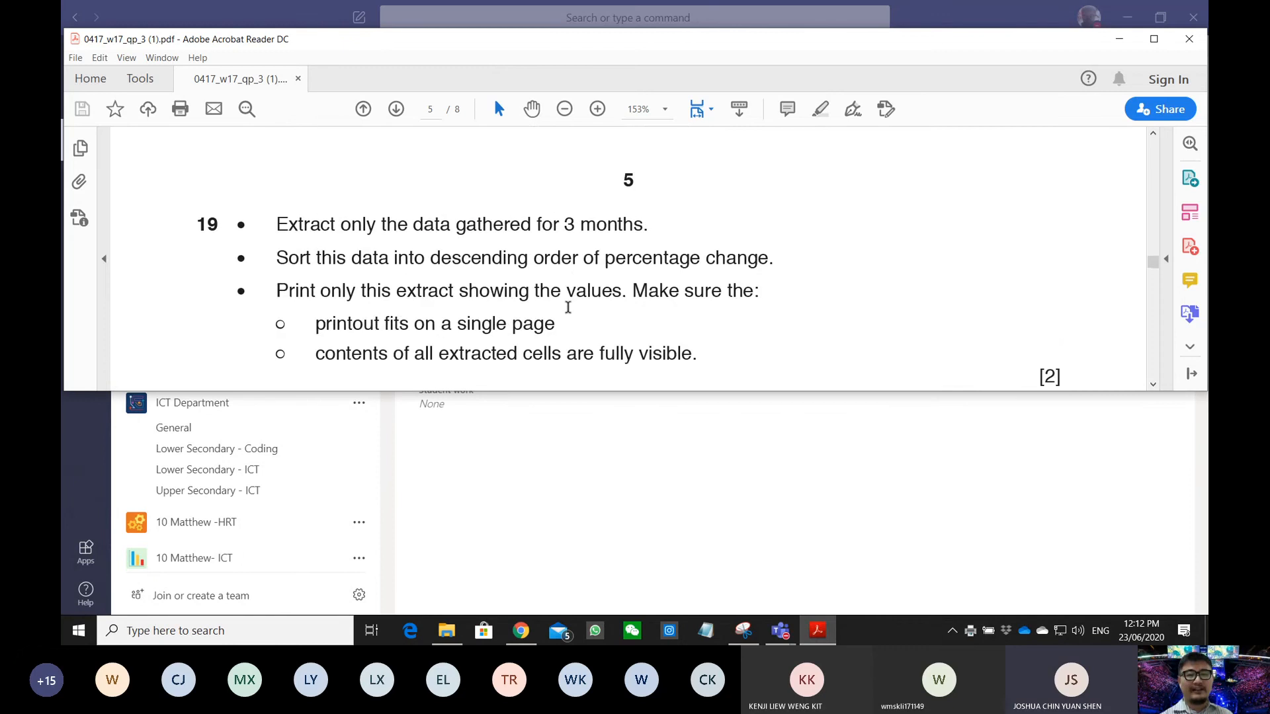
pyautogui.scroll(12, 567, 318)
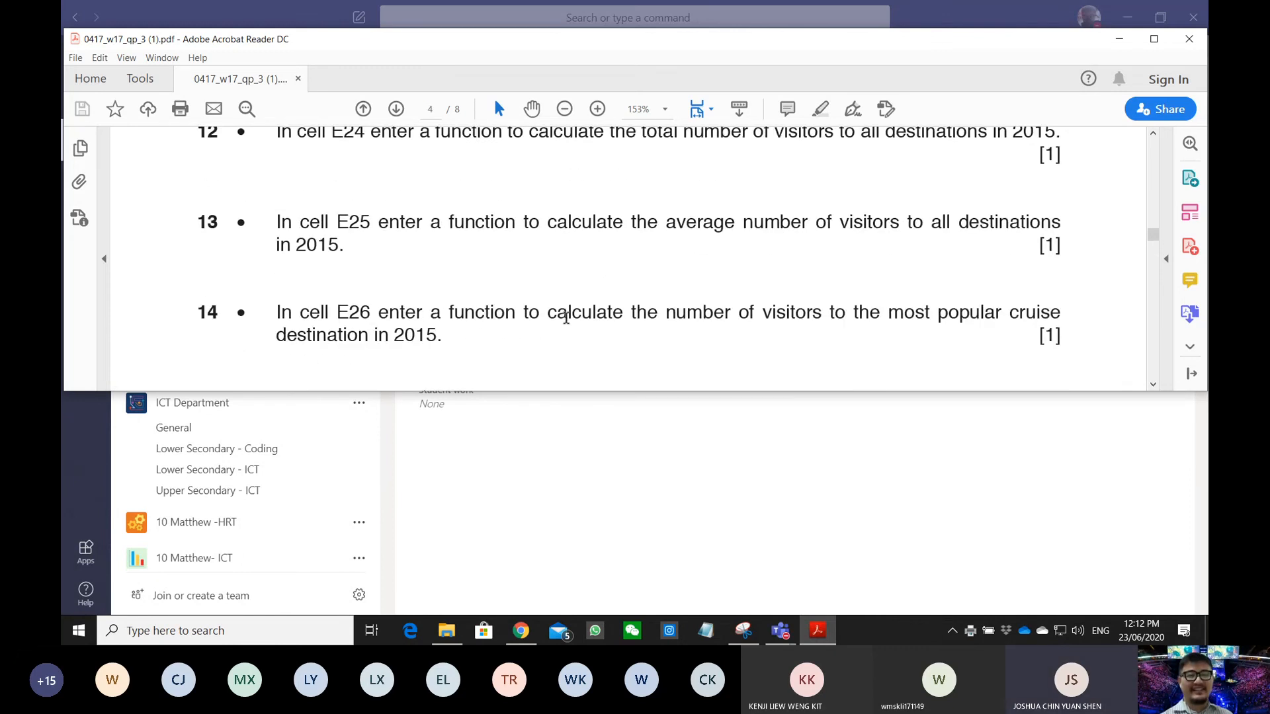
pyautogui.scroll(3, 567, 318)
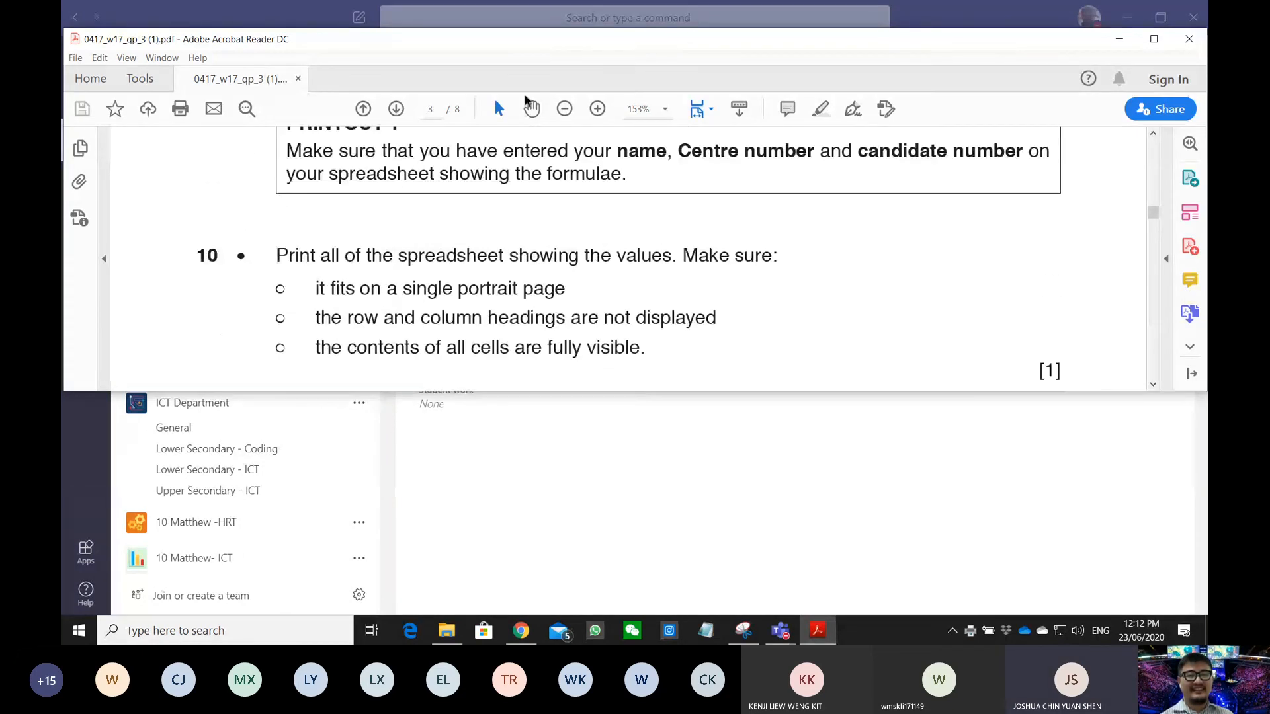
pyautogui.doubleClick(544, 39)
# - Scroll through the paper's spreadsheet tasks from question 1 to question 19
pyautogui.scroll(10, 533, 408)
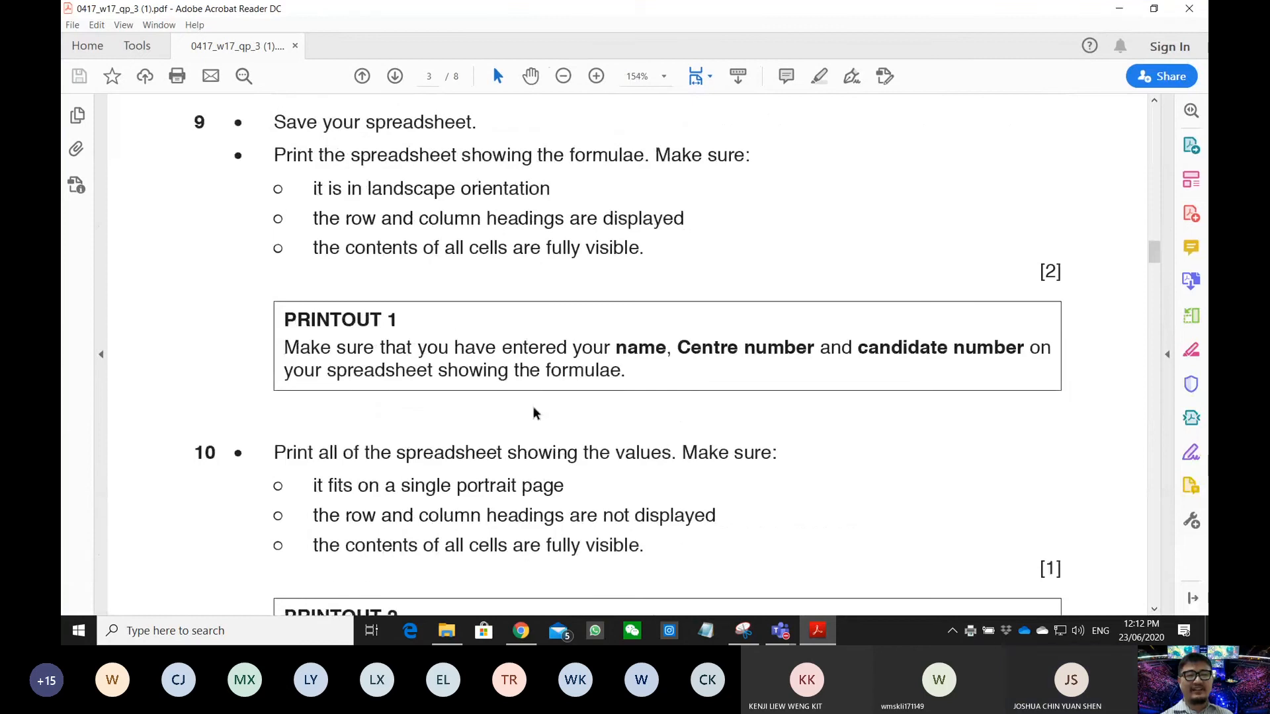
pyautogui.scroll(6, 533, 408)
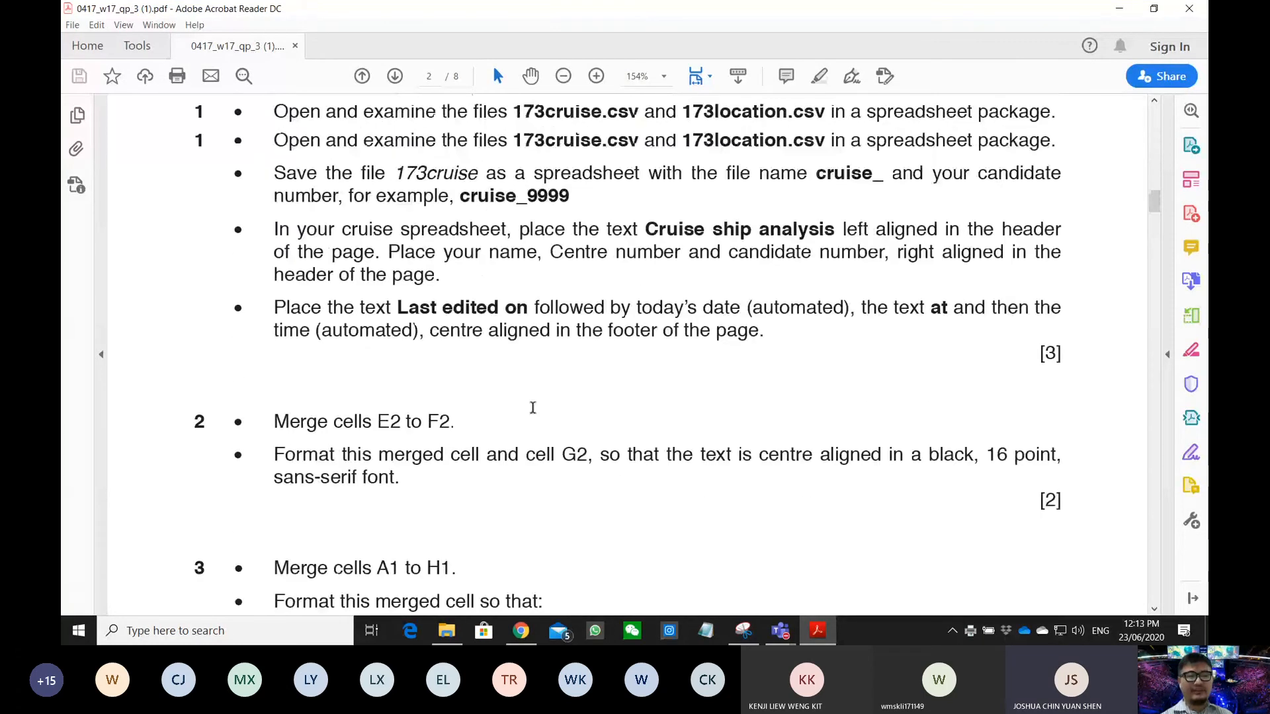
pyautogui.scroll(-2, 523, 417)
pyautogui.scroll(-2, 273, 389)
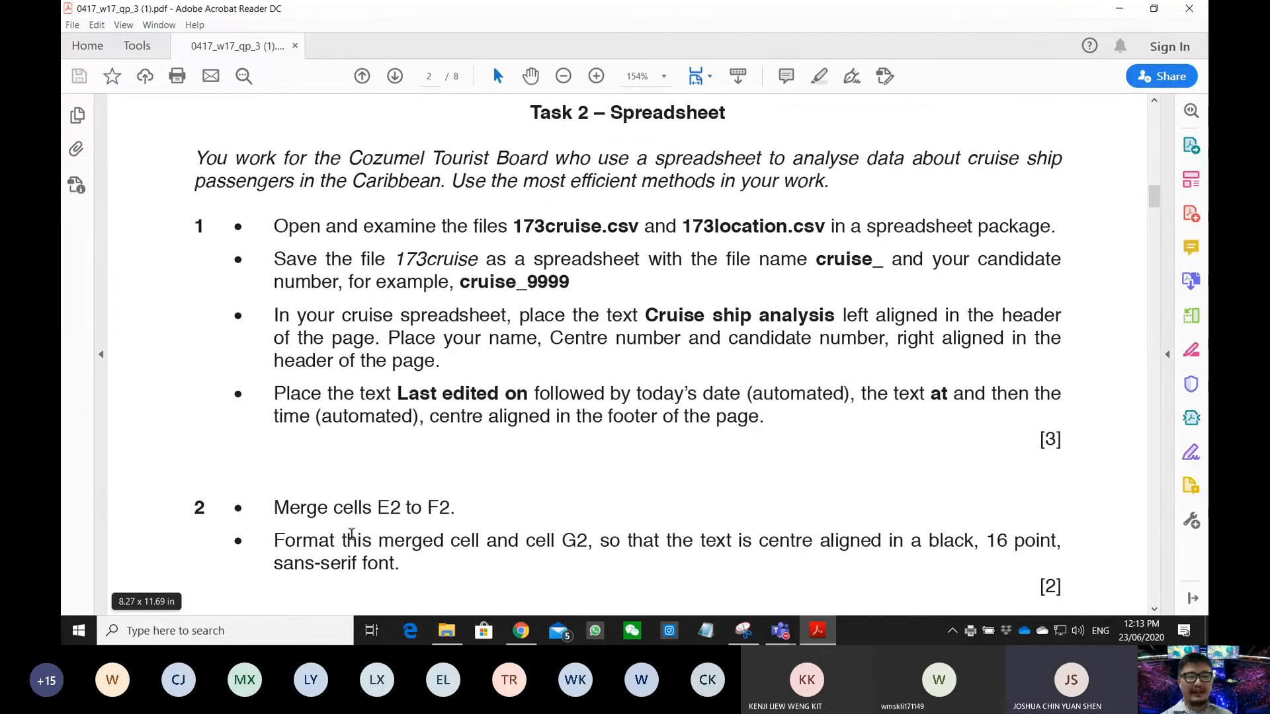
pyautogui.scroll(-4, 447, 517)
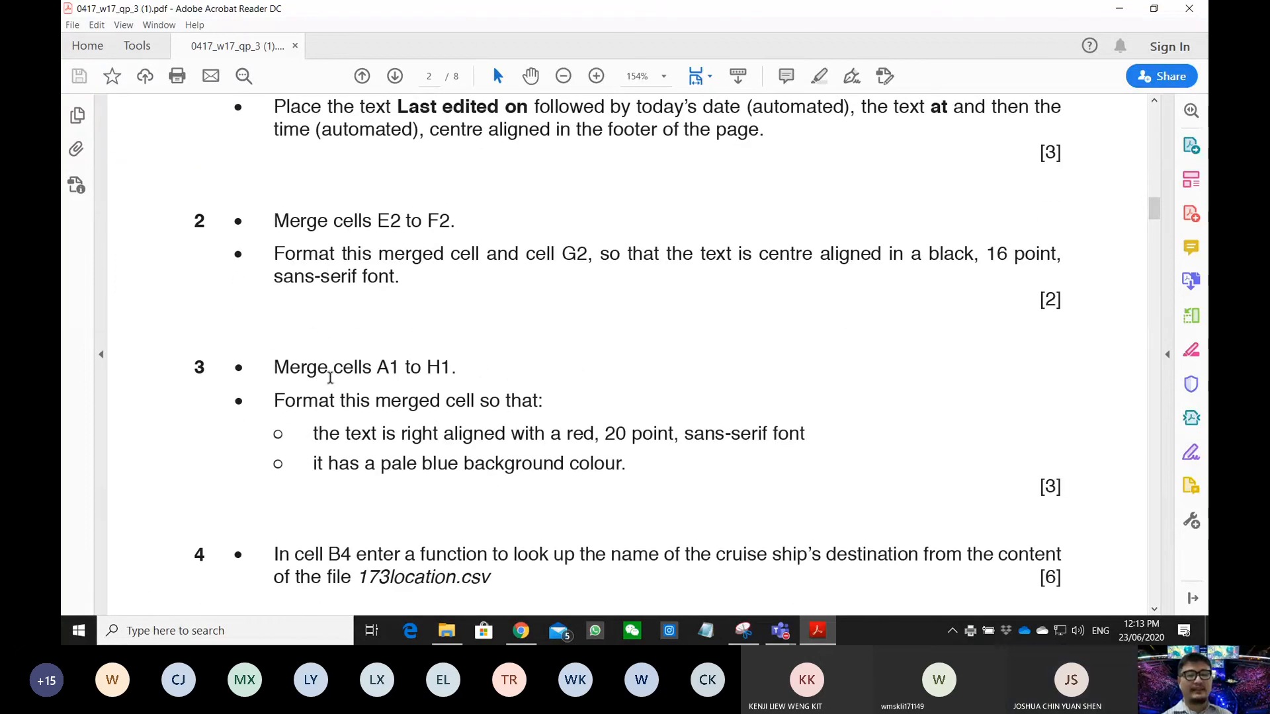
pyautogui.scroll(-15, 330, 377)
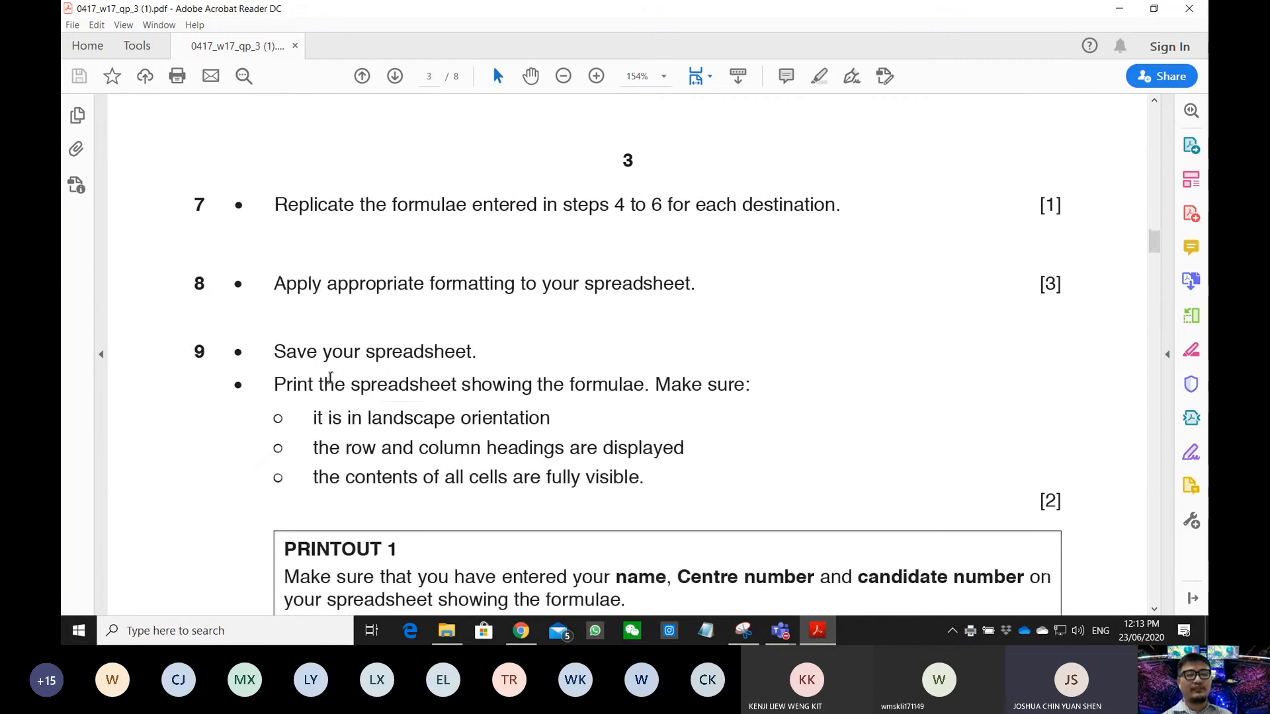
pyautogui.scroll(-3, 330, 377)
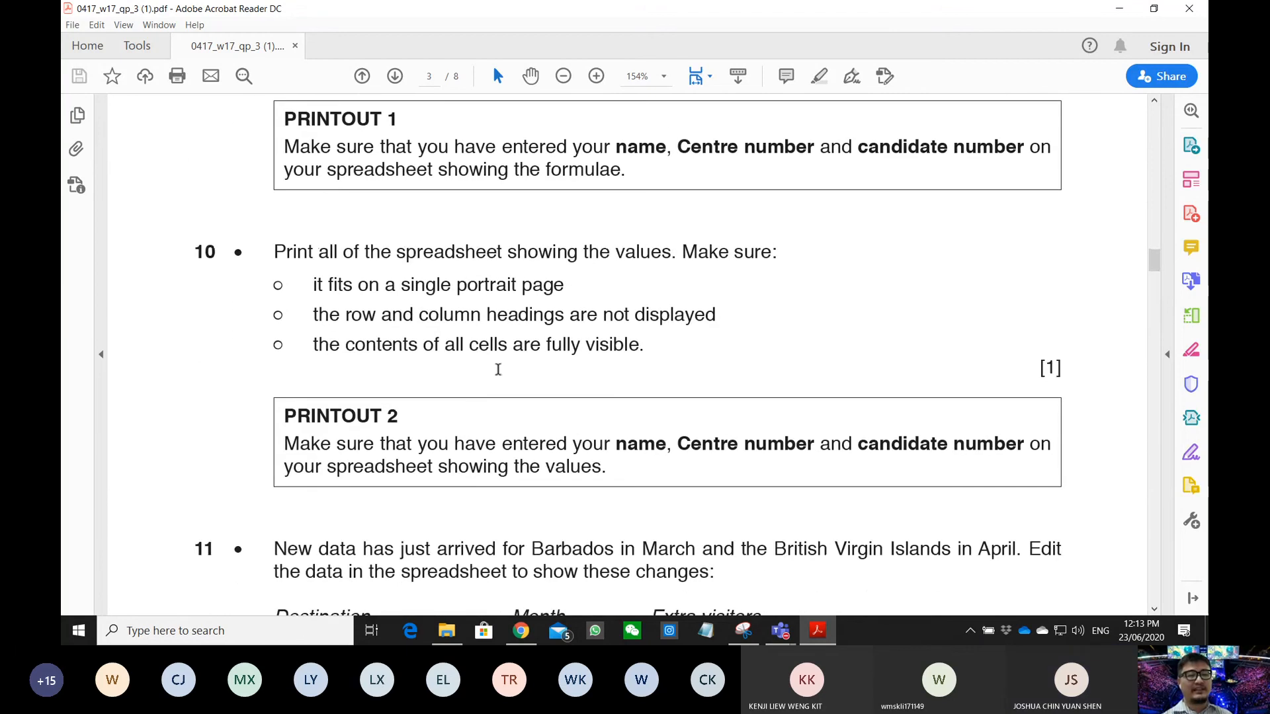
pyautogui.scroll(1, 490, 379)
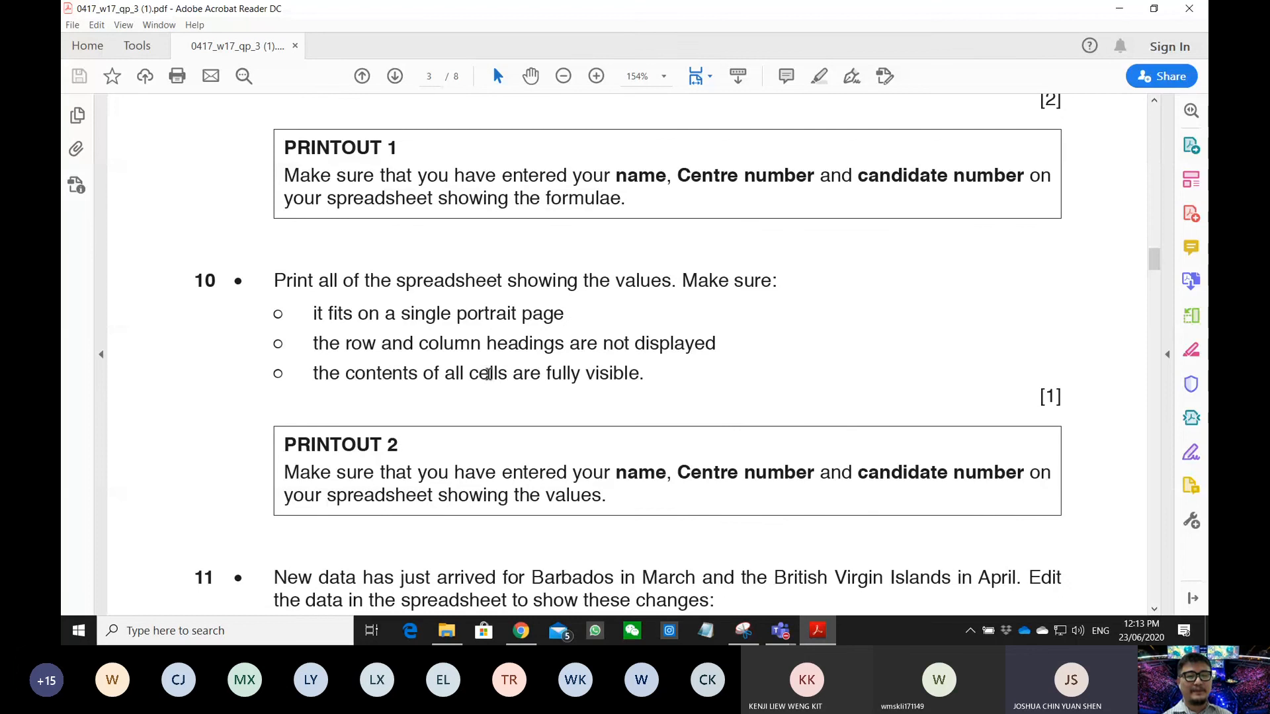
pyautogui.scroll(-12, 487, 374)
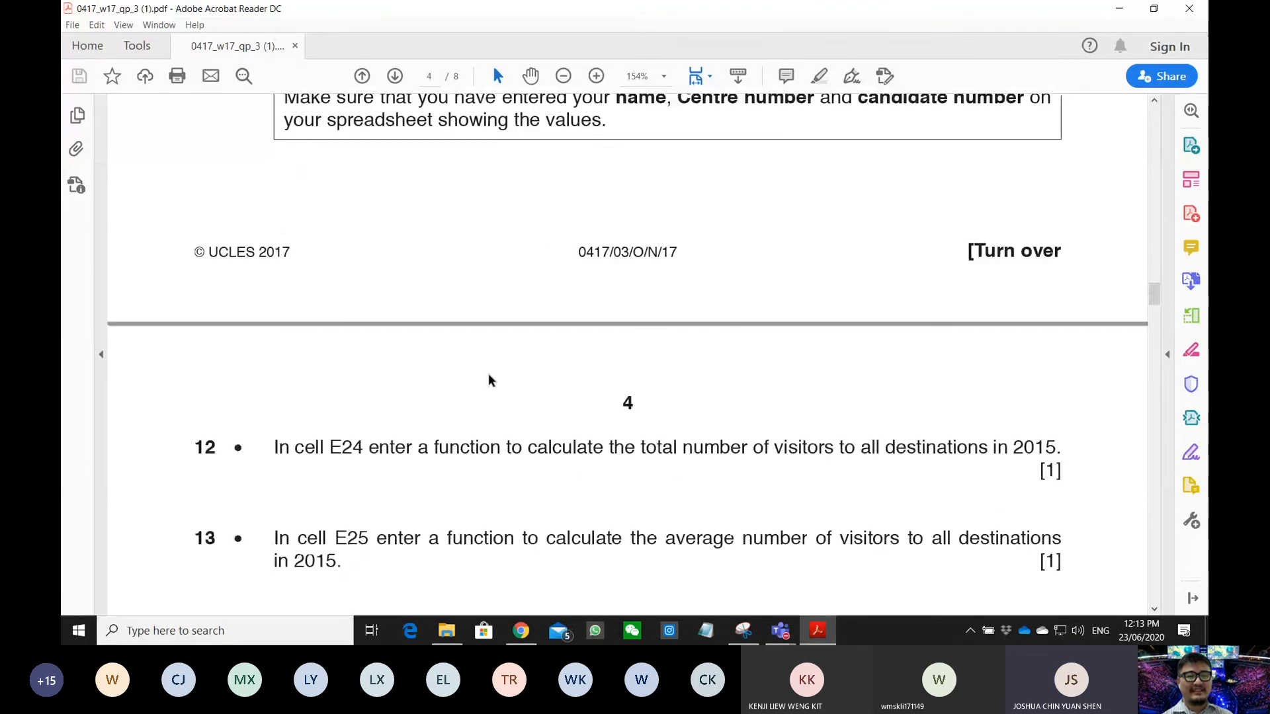
pyautogui.scroll(-20, 489, 379)
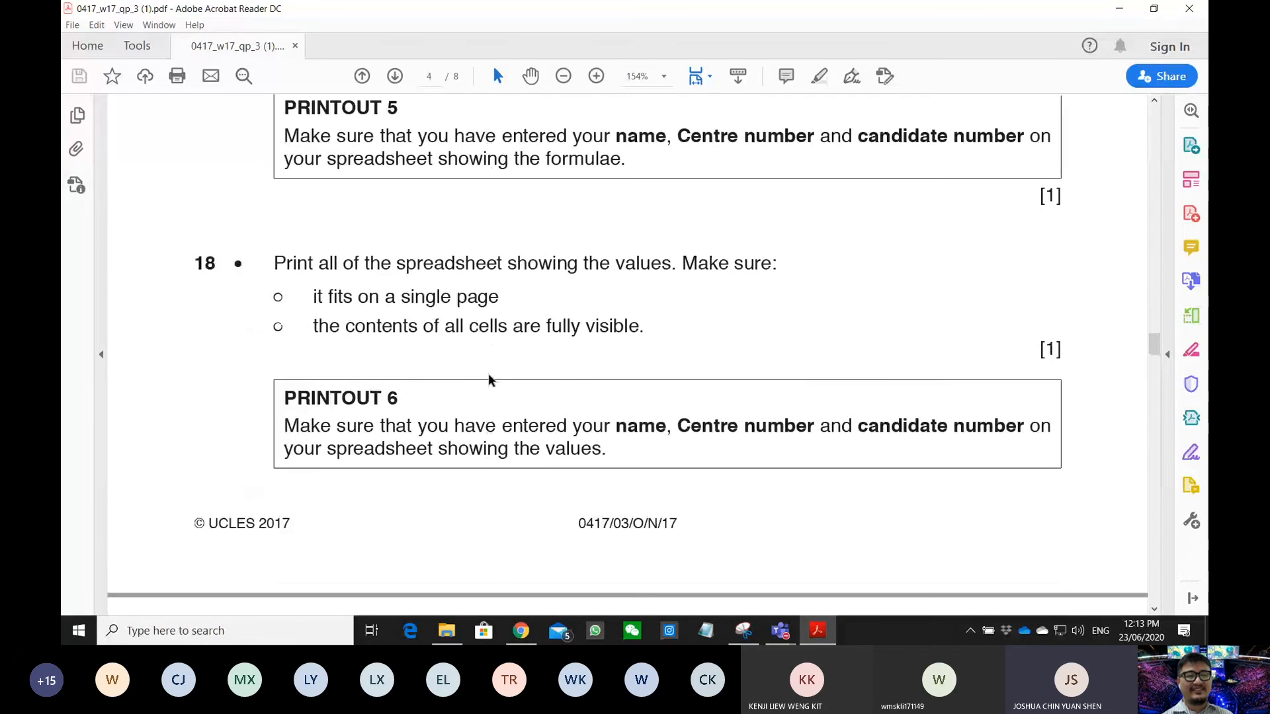
pyautogui.scroll(-10, 490, 378)
pyautogui.scroll(4, 488, 376)
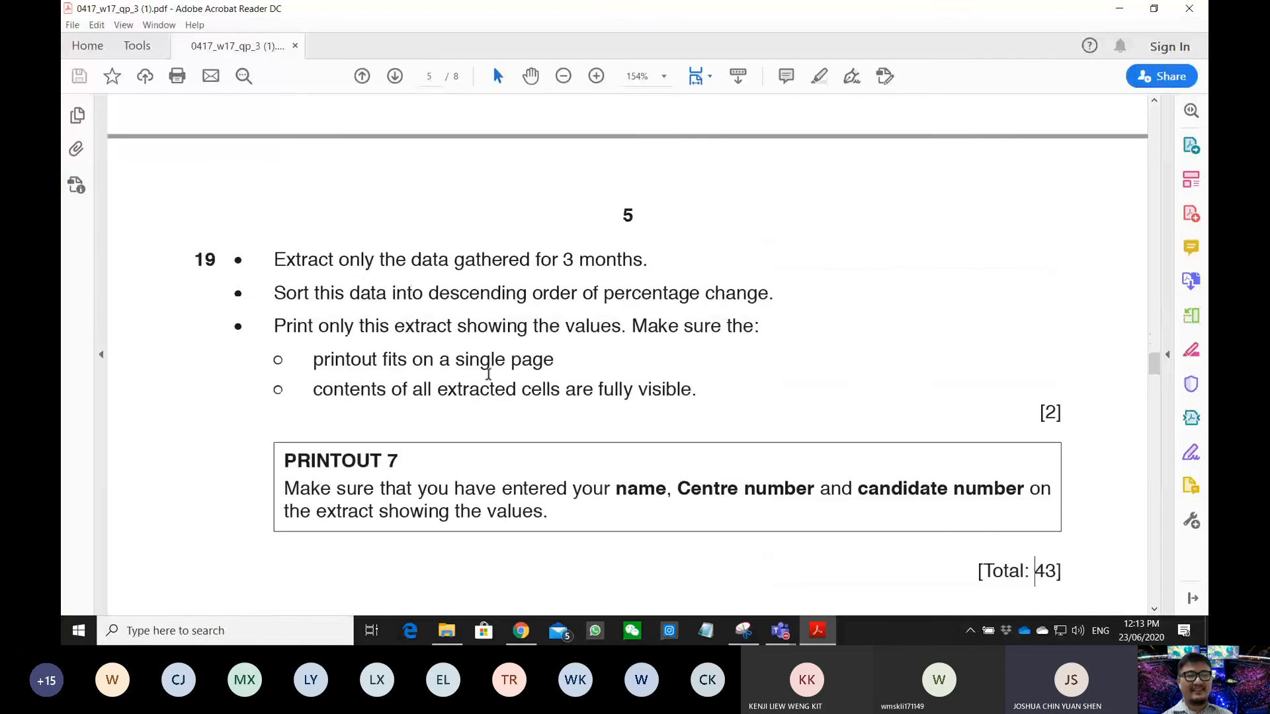
pyautogui.scroll(20, 488, 375)
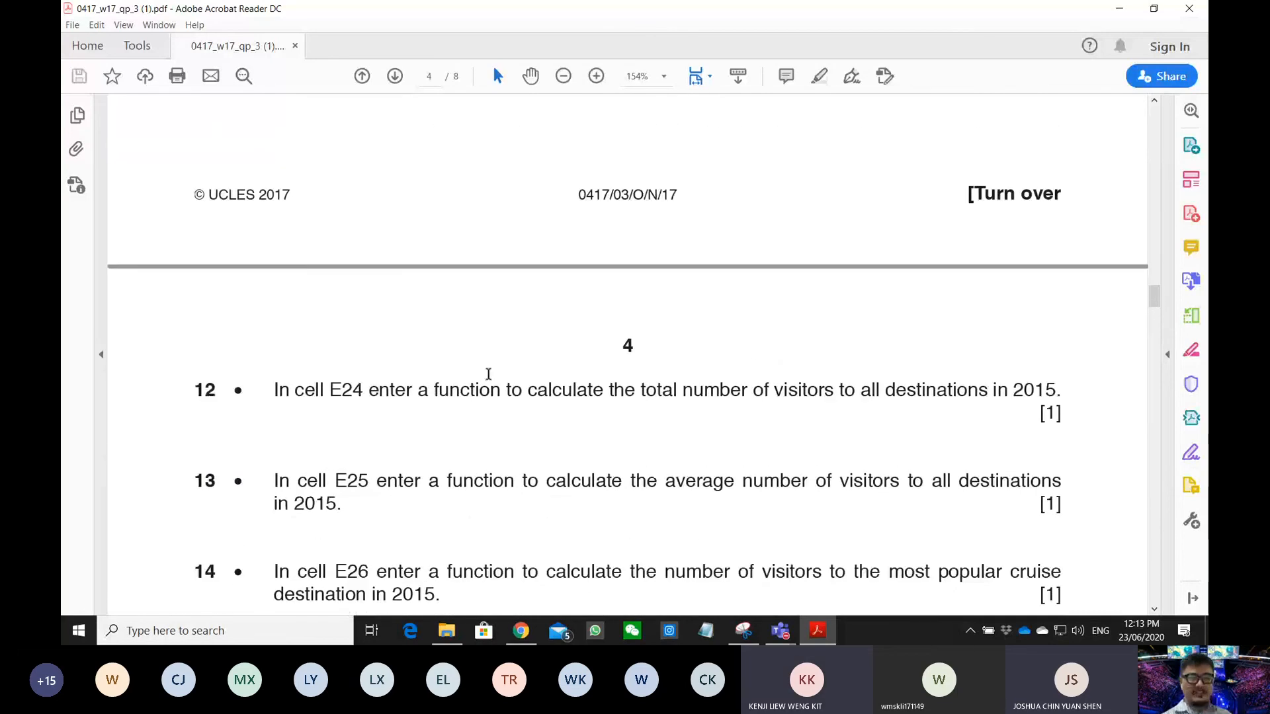
pyautogui.scroll(10, 488, 375)
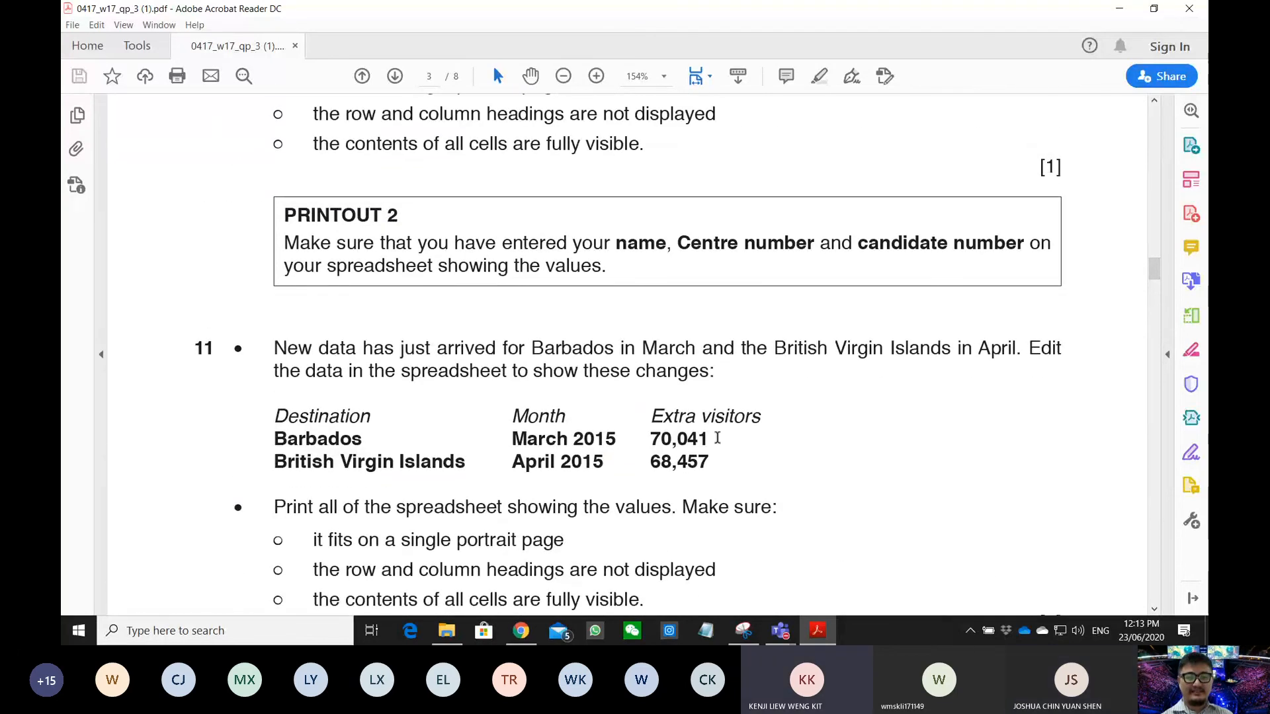
pyautogui.scroll(10, 718, 438)
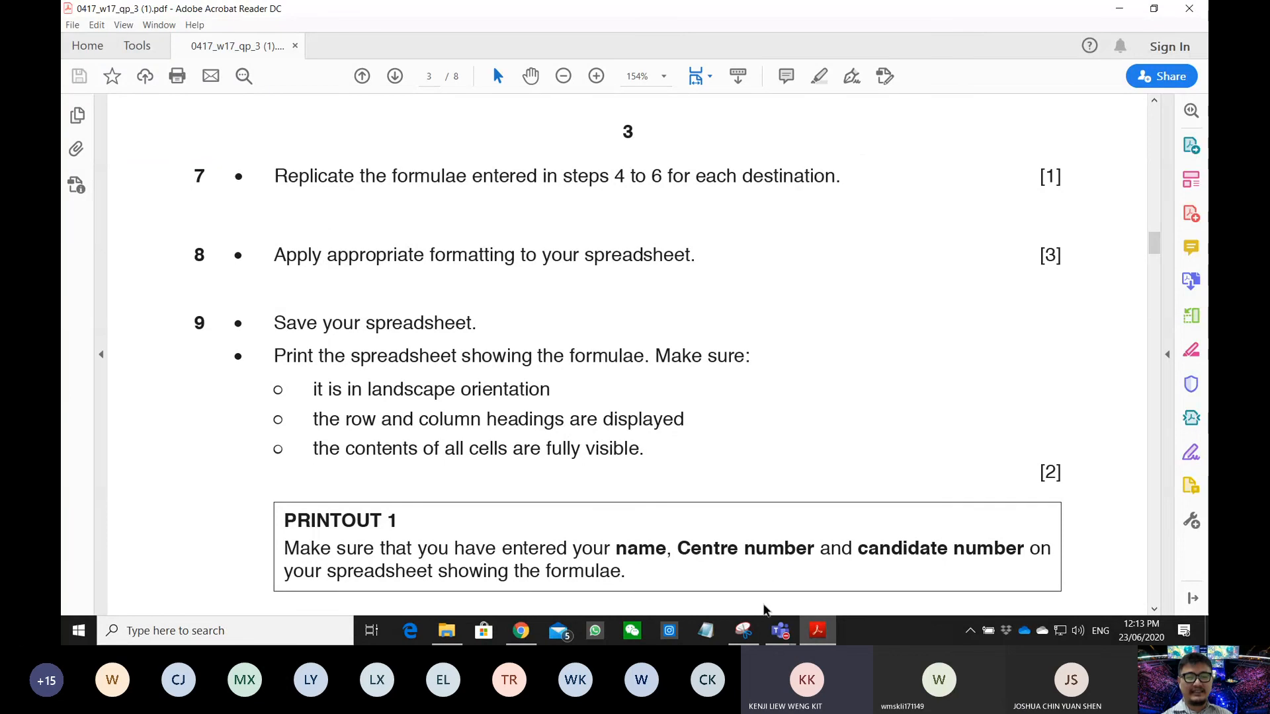
pyautogui.click(781, 630)
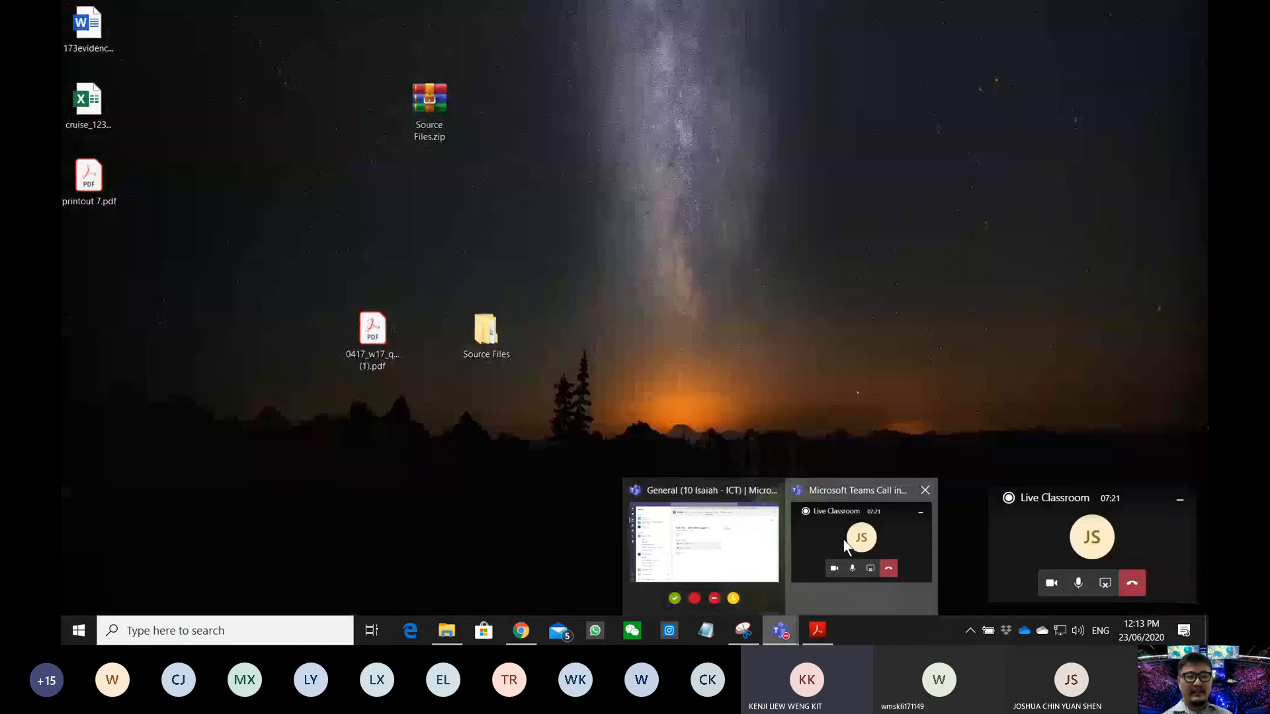
# - Return to the Live Classroom call and show More actions to stop recording
pyautogui.click(848, 552)
pyautogui.click(1028, 529)
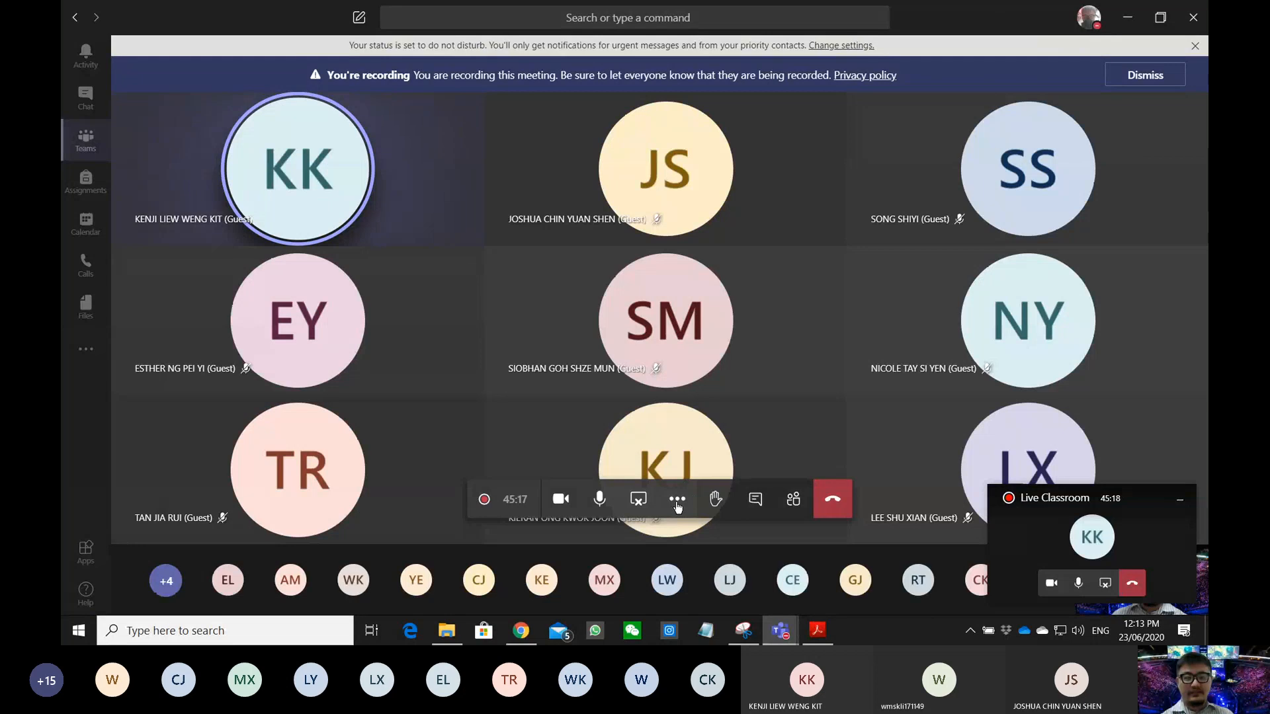
pyautogui.click(677, 502)
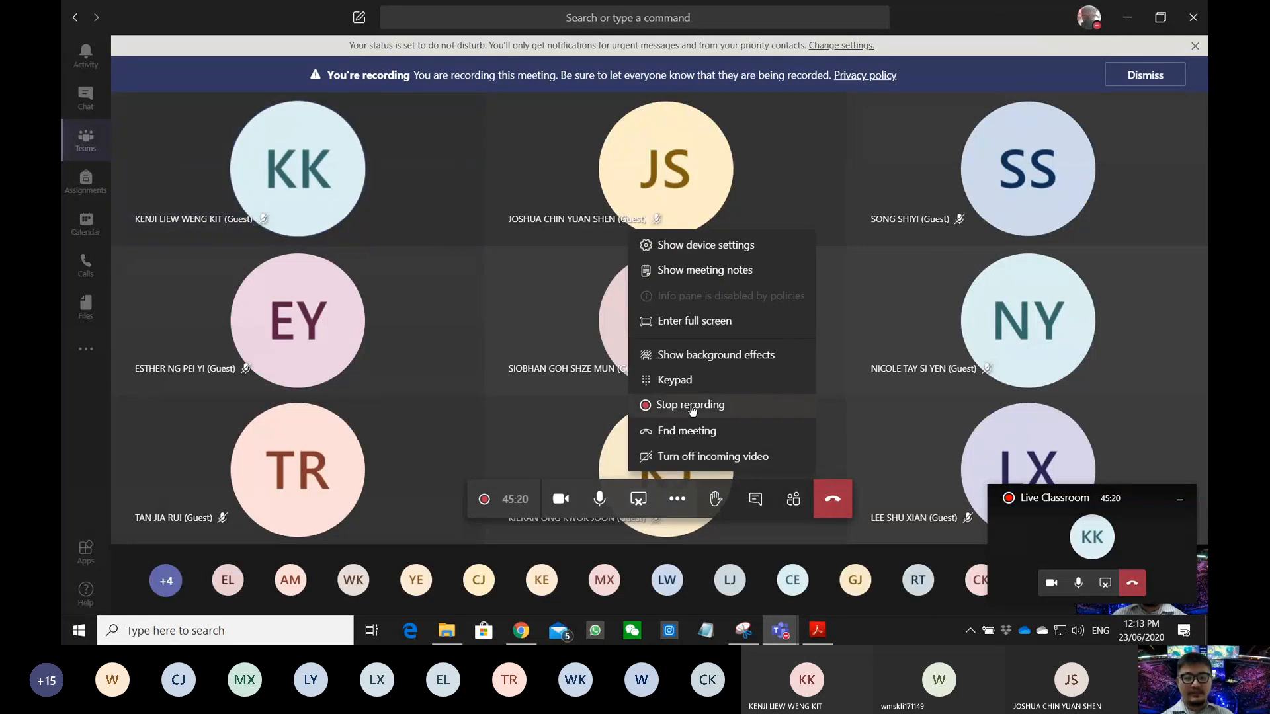